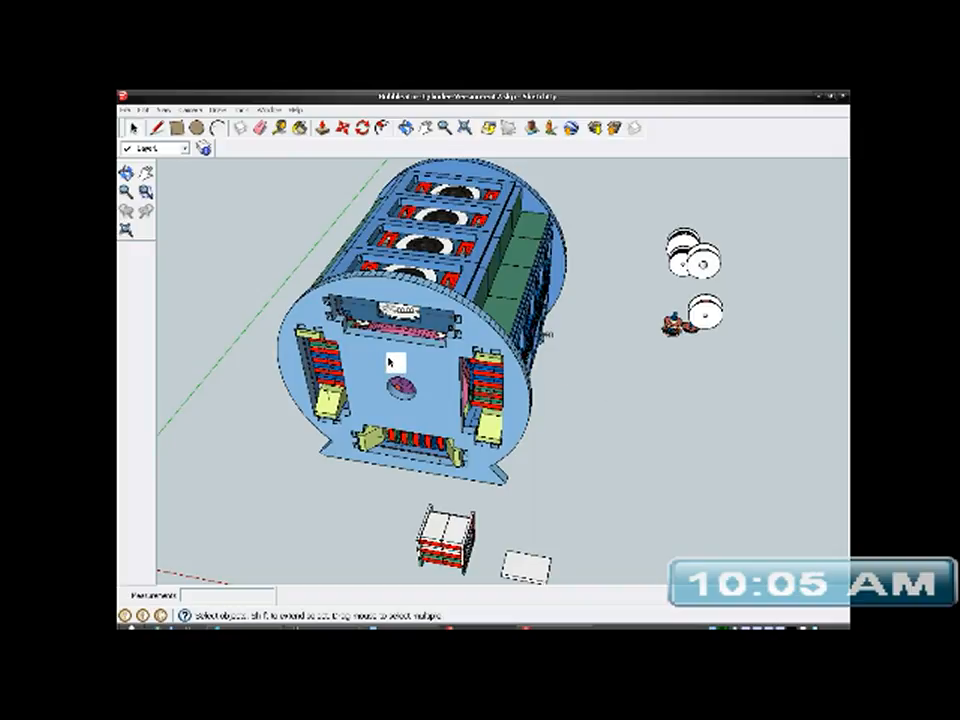
# - Examine the blue cylinder assembly, the separate spools and the red cam-shaped parts around it
pyautogui.scroll(-2, 390, 360)
pyautogui.moveTo(414, 369)
pyautogui.mouseDown(button='middle')
pyautogui.moveTo(261, 360)
pyautogui.moveTo(294, 362)
pyautogui.mouseUp(button='middle')
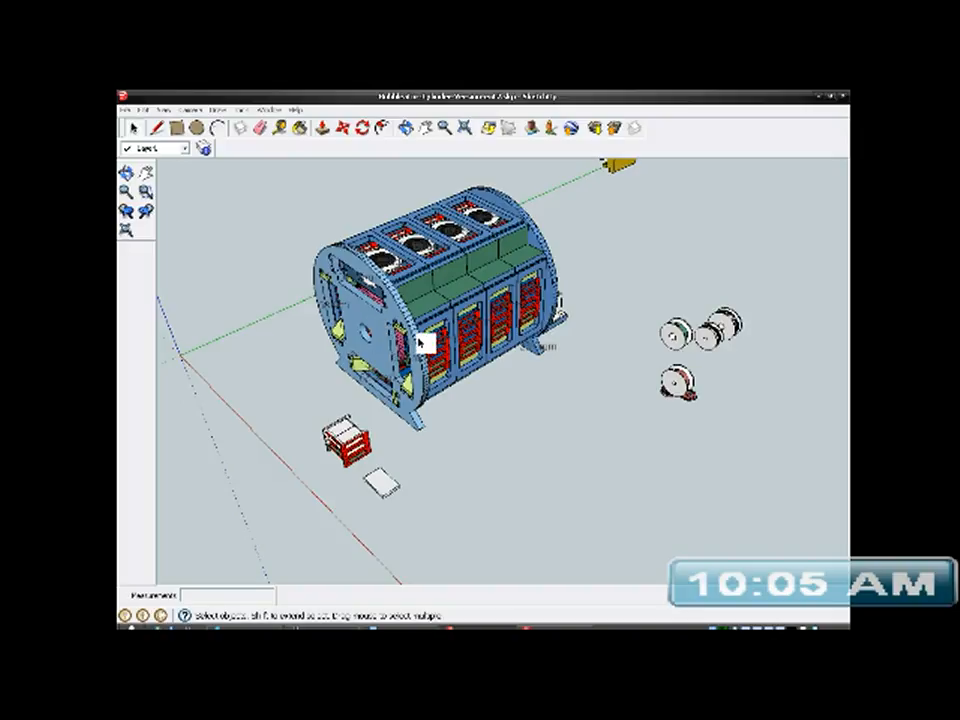
pyautogui.moveTo(450, 347); pyautogui.dragTo(257, 353, button='middle')
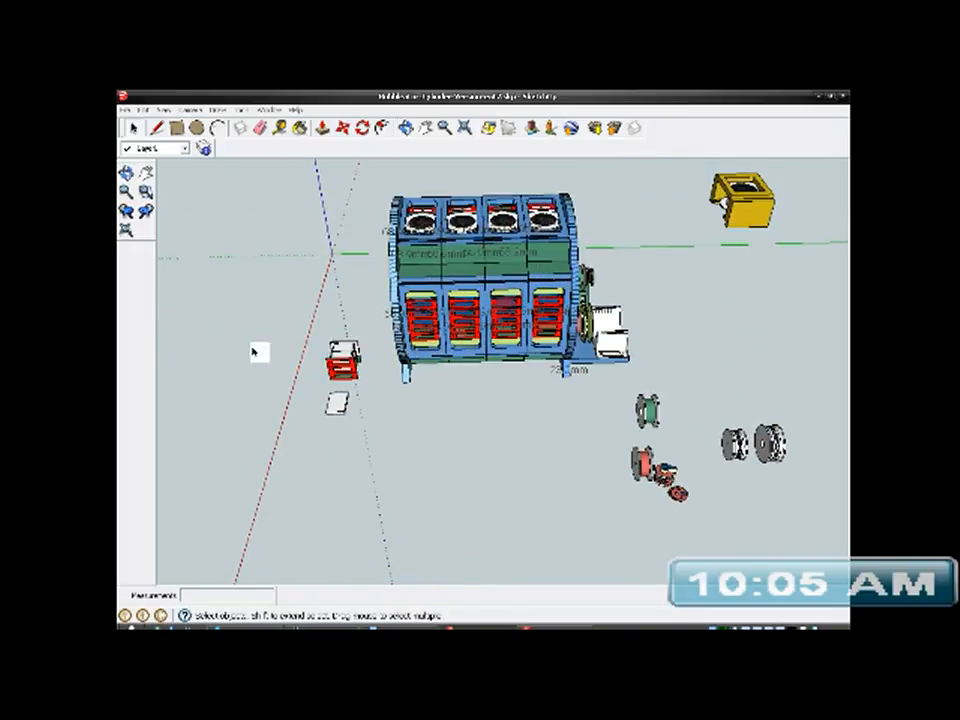
pyautogui.scroll(-1, 400, 352)
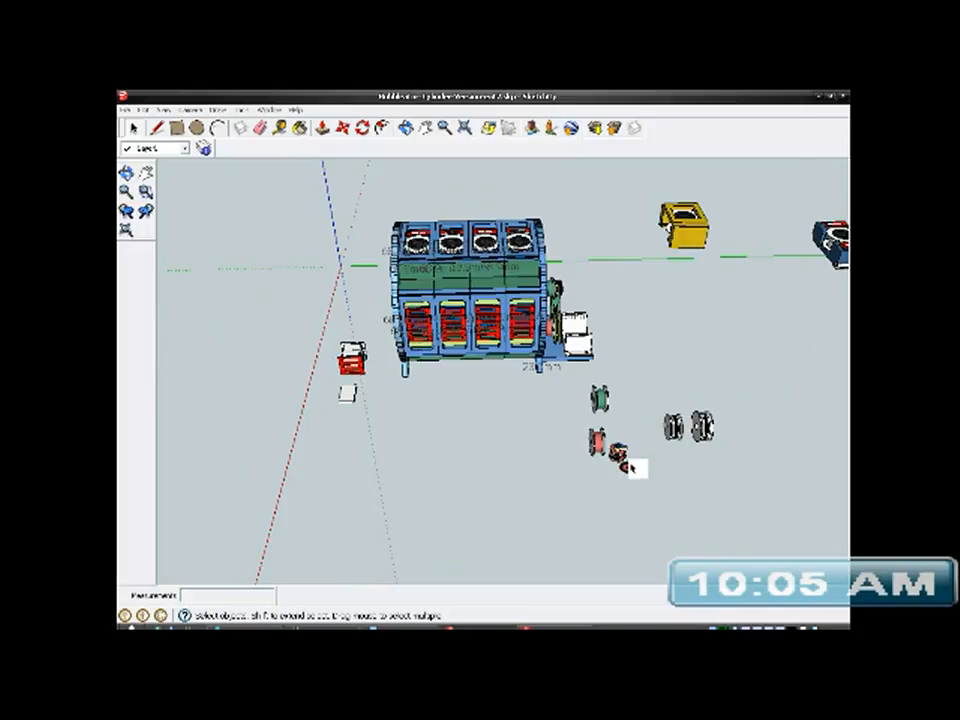
pyautogui.scroll(5, 632, 467)
pyautogui.scroll(1, 632, 467)
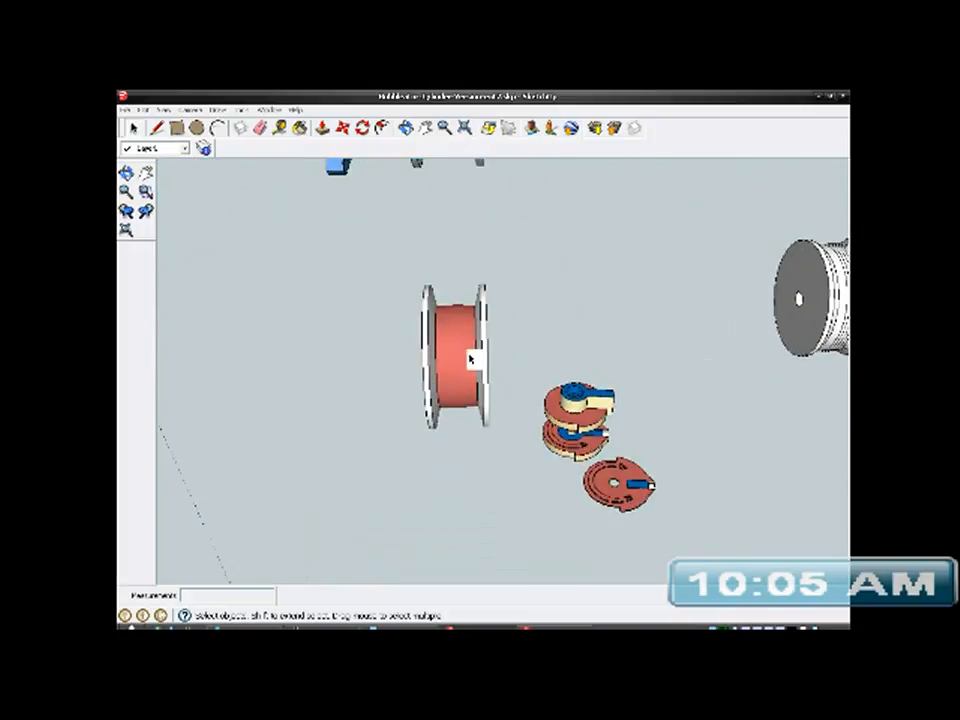
pyautogui.scroll(-1, 460, 350)
pyautogui.scroll(-2, 572, 410)
pyautogui.scroll(5, 583, 448)
pyautogui.scroll(-3, 536, 298)
pyautogui.scroll(1, 572, 406)
pyautogui.moveTo(572, 406)
pyautogui.mouseDown(button='middle')
pyautogui.moveTo(535, 512)
pyautogui.moveTo(564, 390)
pyautogui.mouseUp(button='middle')
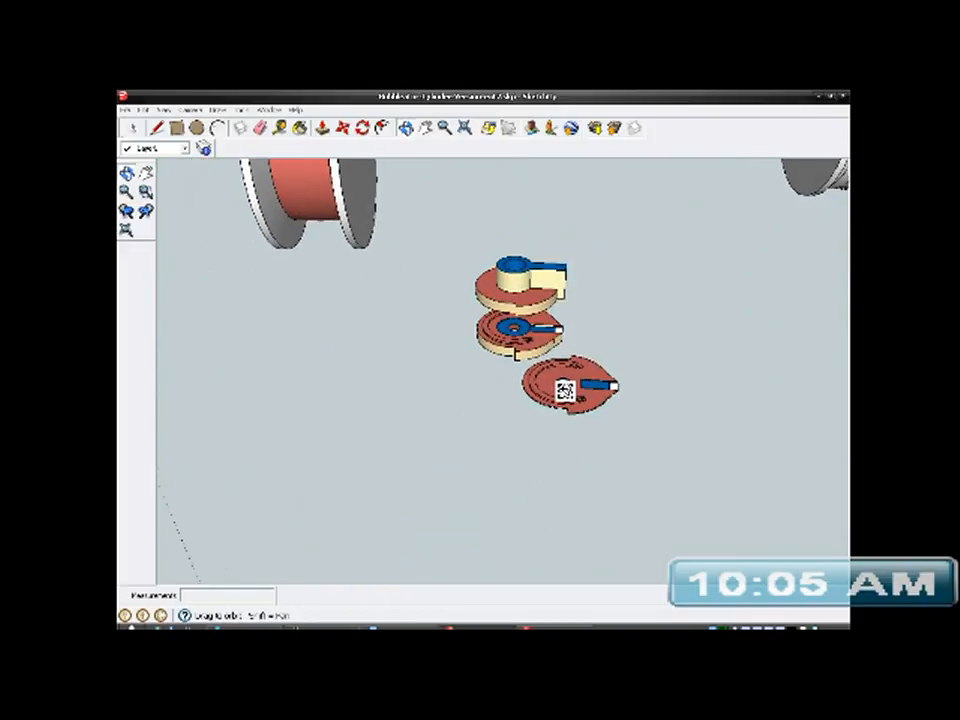
pyautogui.scroll(-1, 507, 368)
pyautogui.scroll(-1, 507, 368)
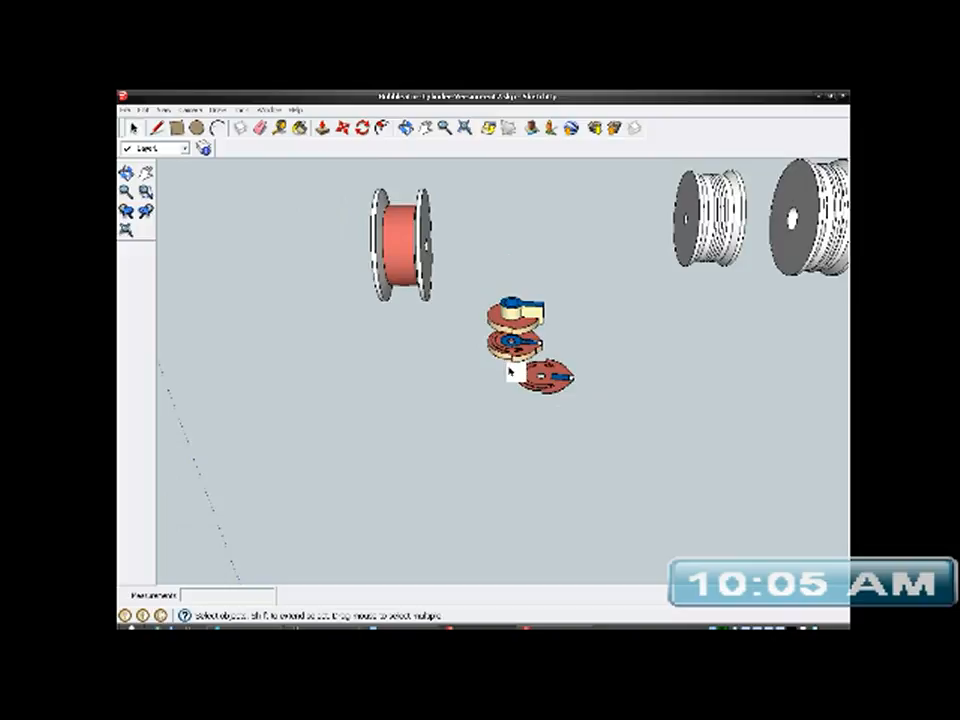
# - Hide the red spool and the two white grooved spools near the cam-shaped parts
pyautogui.click(414, 259)
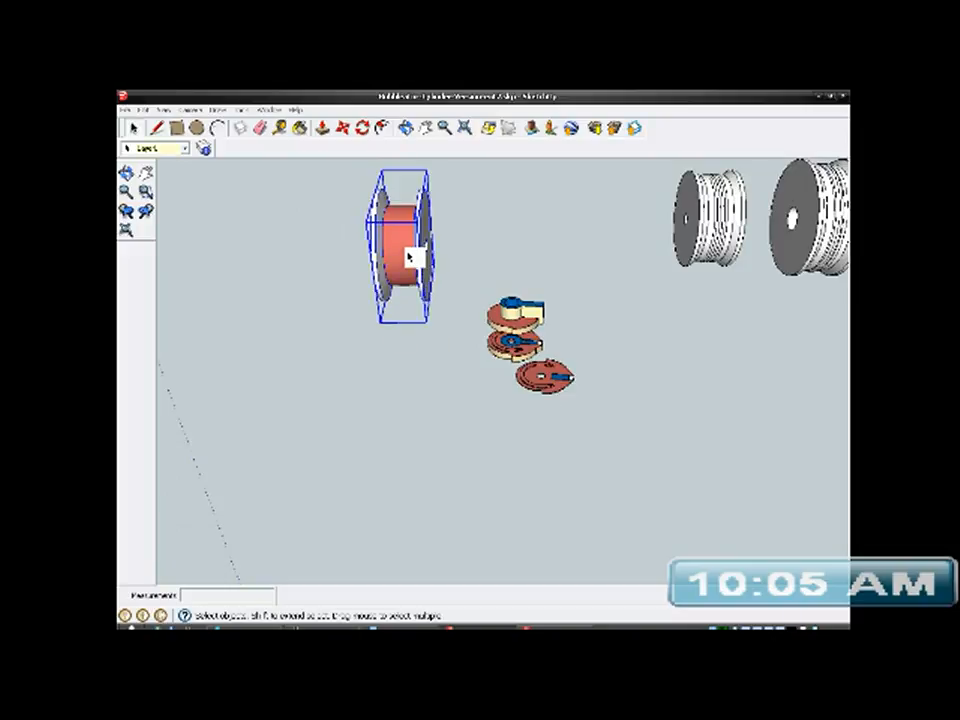
pyautogui.scroll(-1, 403, 260)
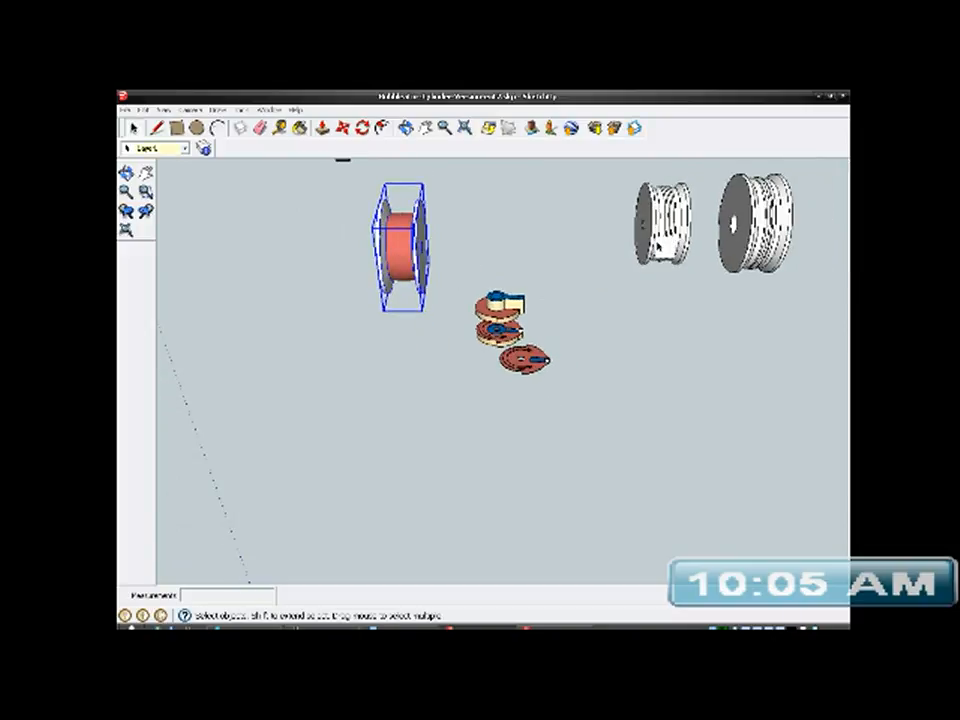
pyautogui.keyDown('shift'); pyautogui.click(655, 240); pyautogui.keyUp('shift')
pyautogui.keyDown('shift'); pyautogui.click(755, 225); pyautogui.keyUp('shift')
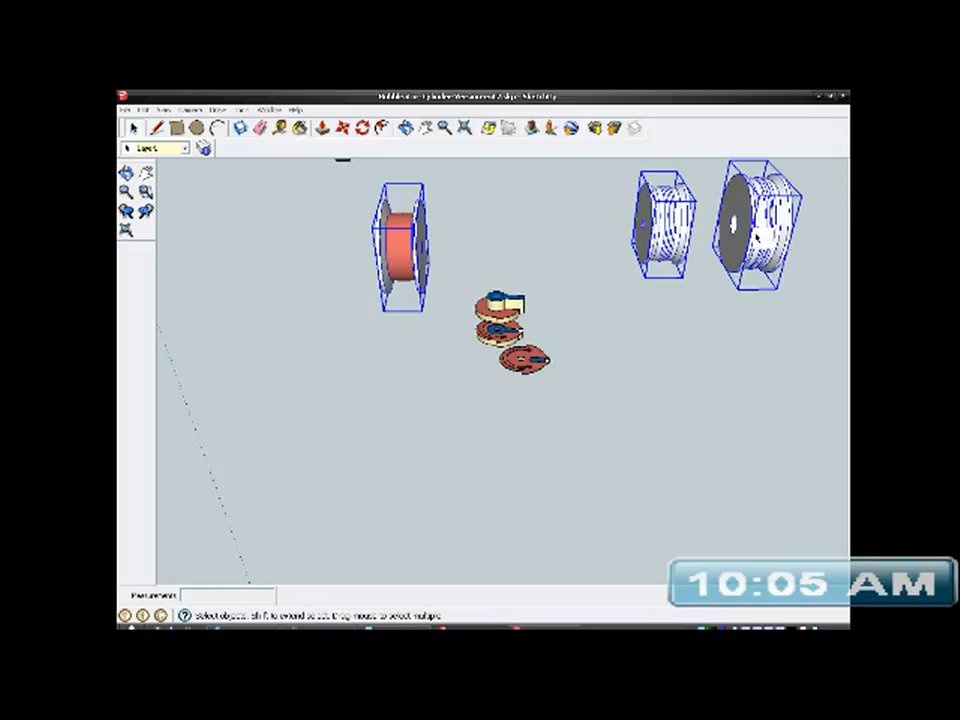
pyautogui.rightClick(761, 234)
pyautogui.click(776, 263)
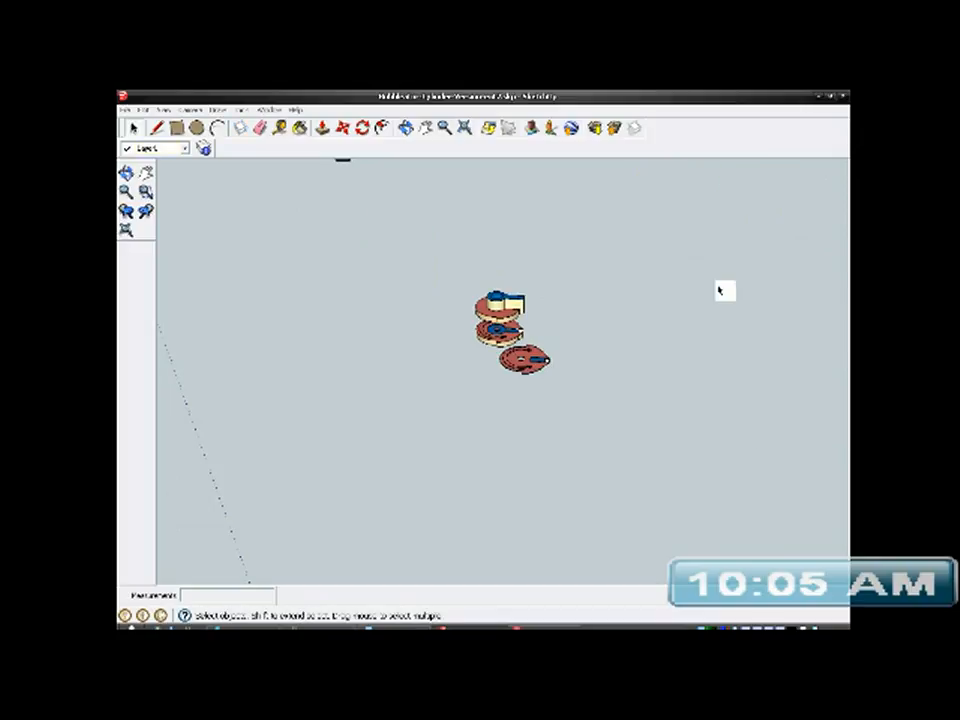
pyautogui.scroll(-1, 512, 352)
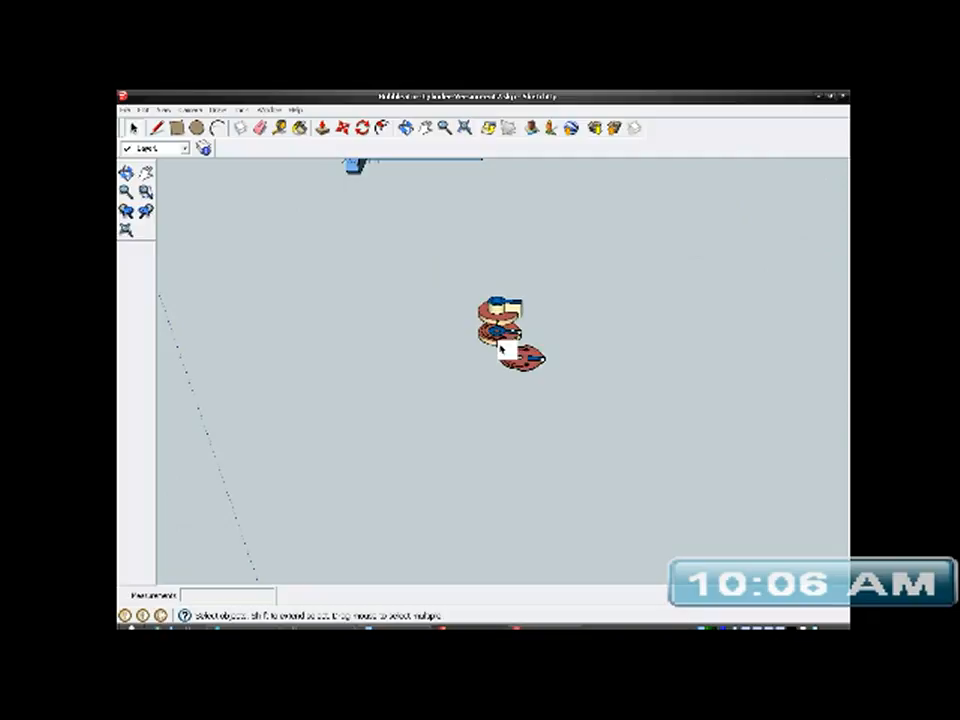
# - Draw a 7 × 45 mm rectangle in the empty space in front of the cam-shaped parts
pyautogui.click(177, 128)
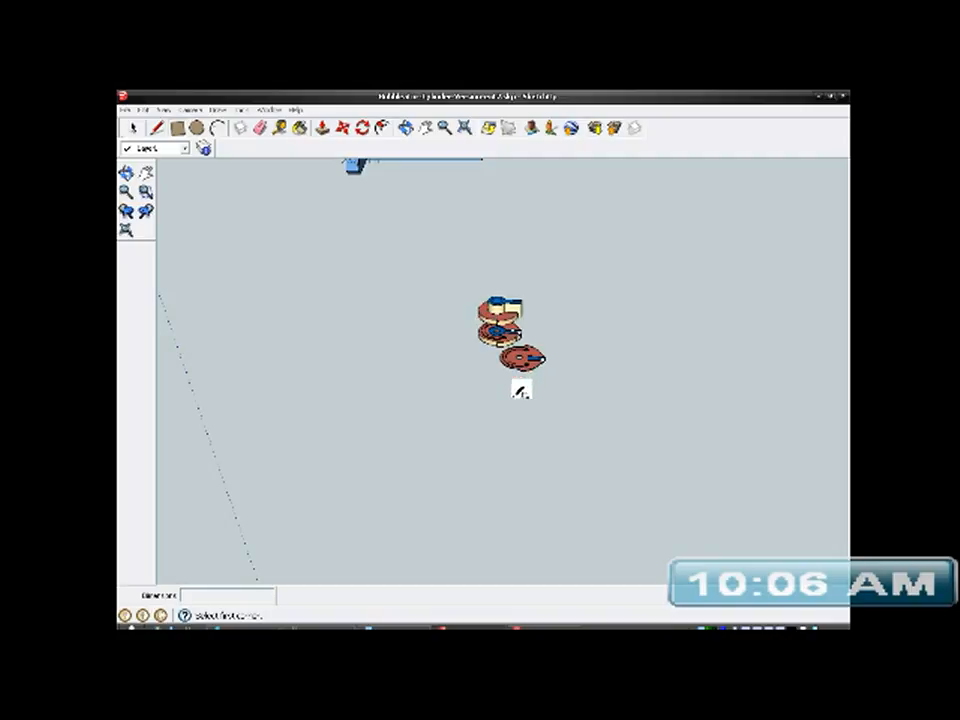
pyautogui.click(482, 415)
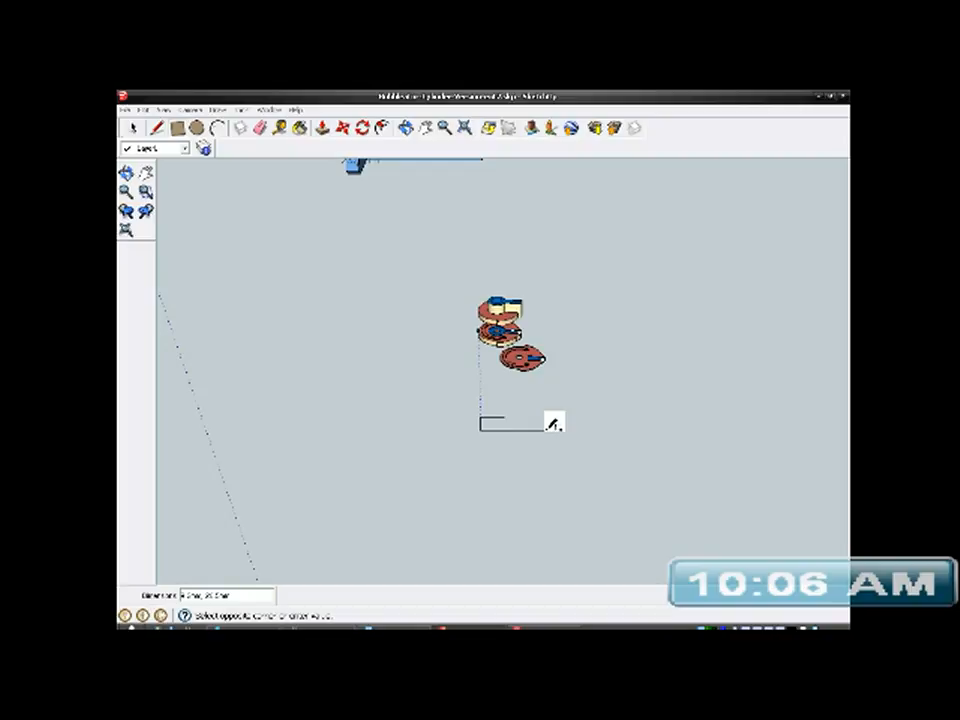
pyautogui.write('7')
pyautogui.write(',45')
pyautogui.press('Return')
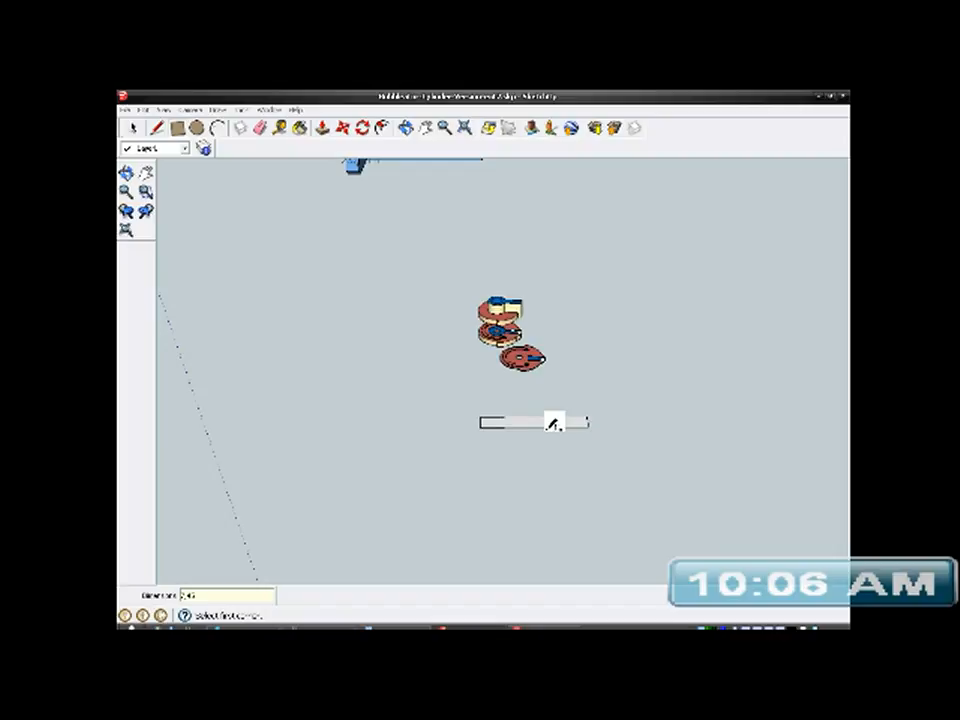
# - Switch to the Calculator and compute 45 minus 39, and return to the model
pyautogui.scroll(6, 552, 424)
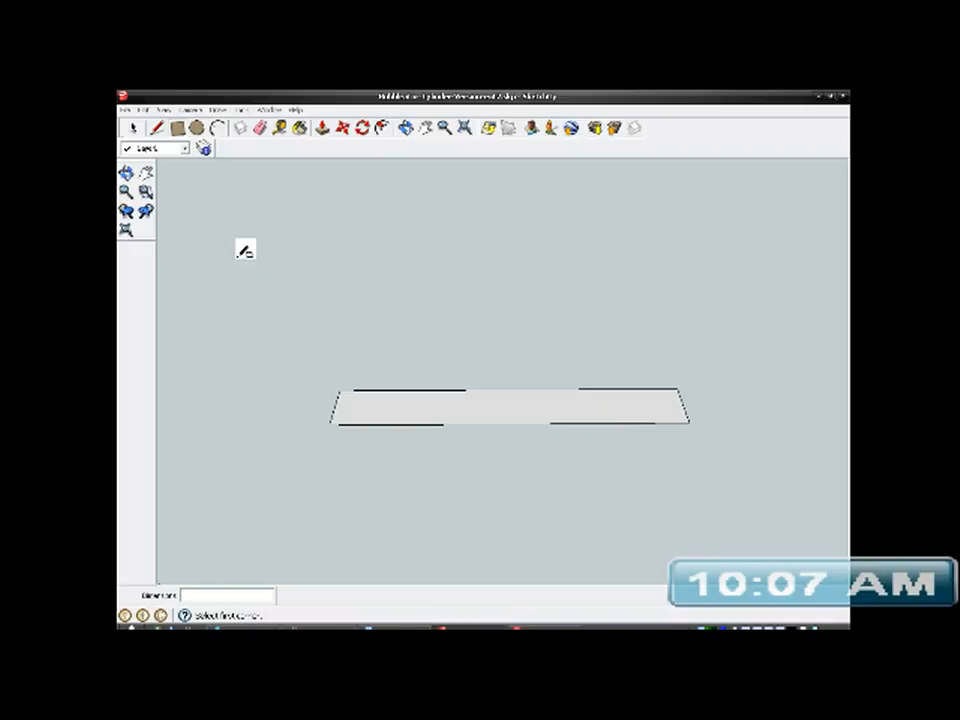
pyautogui.press('XF86Calculator')
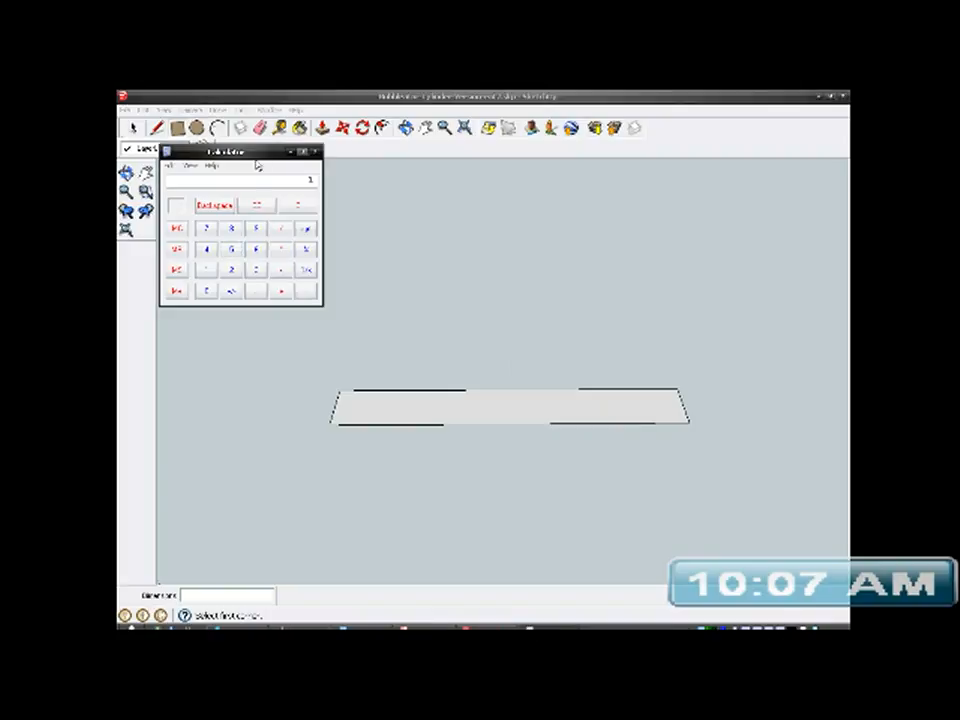
pyautogui.moveTo(257, 160); pyautogui.dragTo(521, 220)
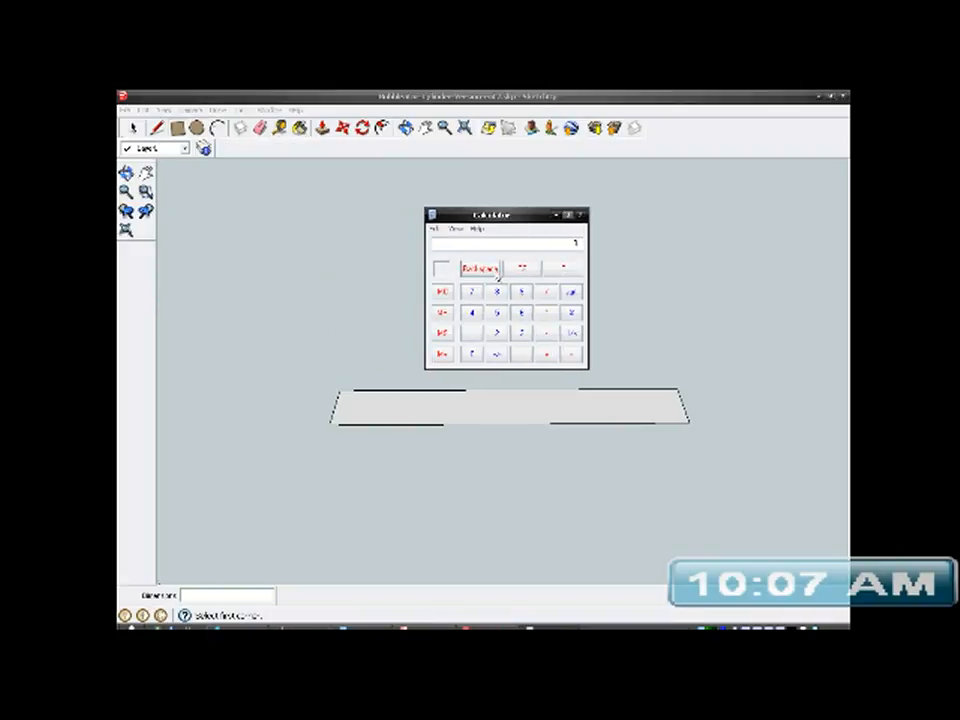
pyautogui.click(474, 313)
pyautogui.click(498, 313)
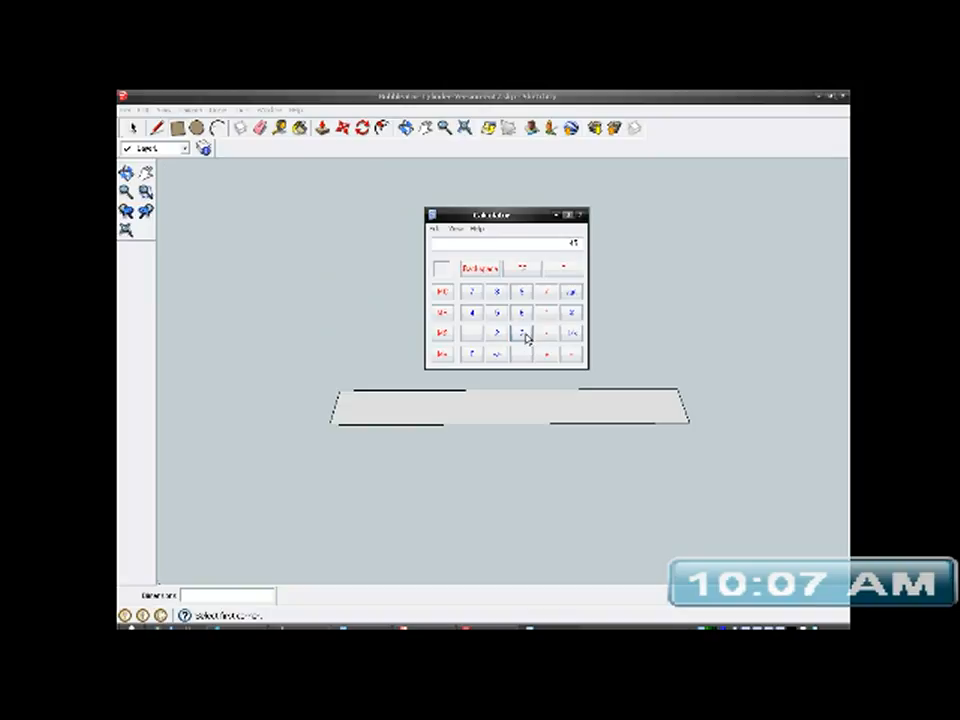
pyautogui.click(522, 293)
pyautogui.click(567, 271)
pyautogui.click(473, 312)
pyautogui.click(498, 313)
pyautogui.click(548, 335)
pyautogui.click(522, 332)
pyautogui.click(522, 296)
pyautogui.click(573, 356)
pyautogui.click(560, 214)
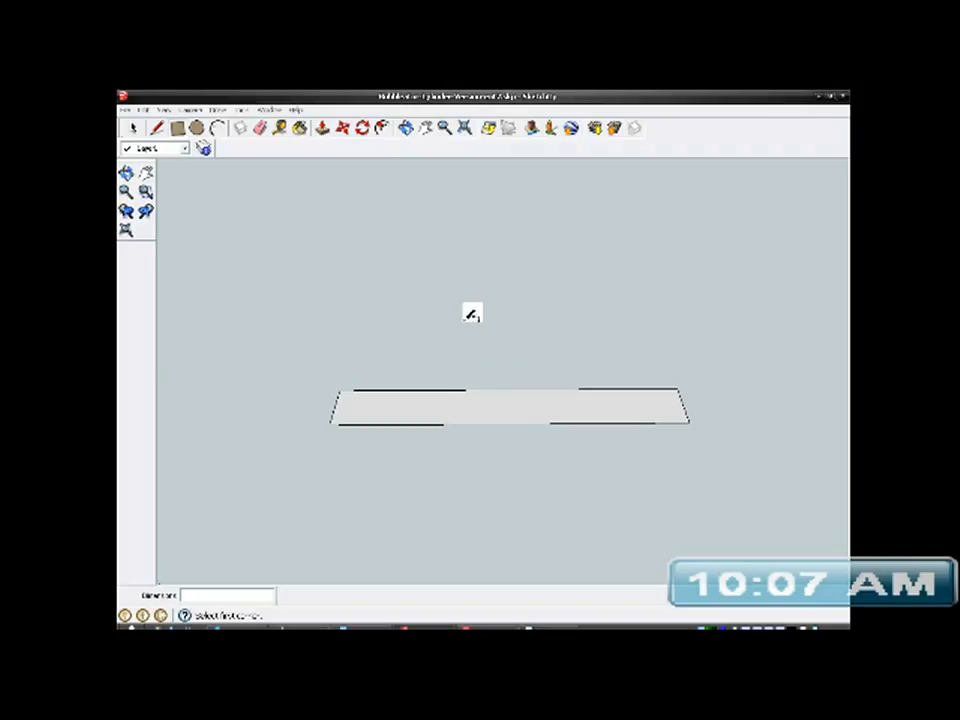
# - Place guide lines across the rectangle with the Tape Measure, 3 mm inward from each short edge
pyautogui.click(279, 127)
pyautogui.scroll(3, 392, 396)
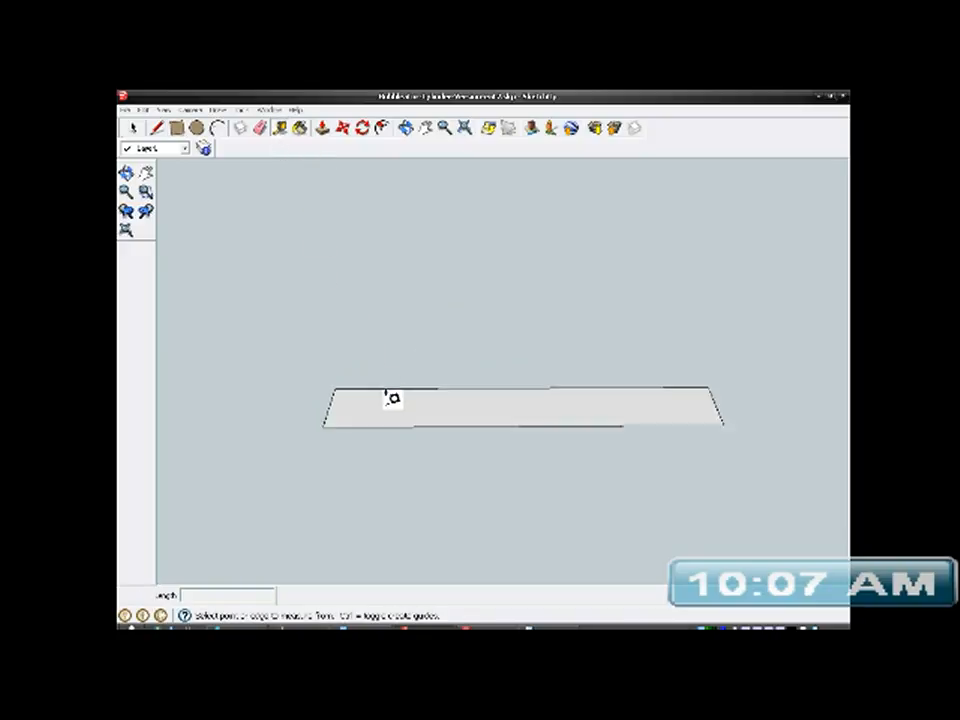
pyautogui.click(317, 400)
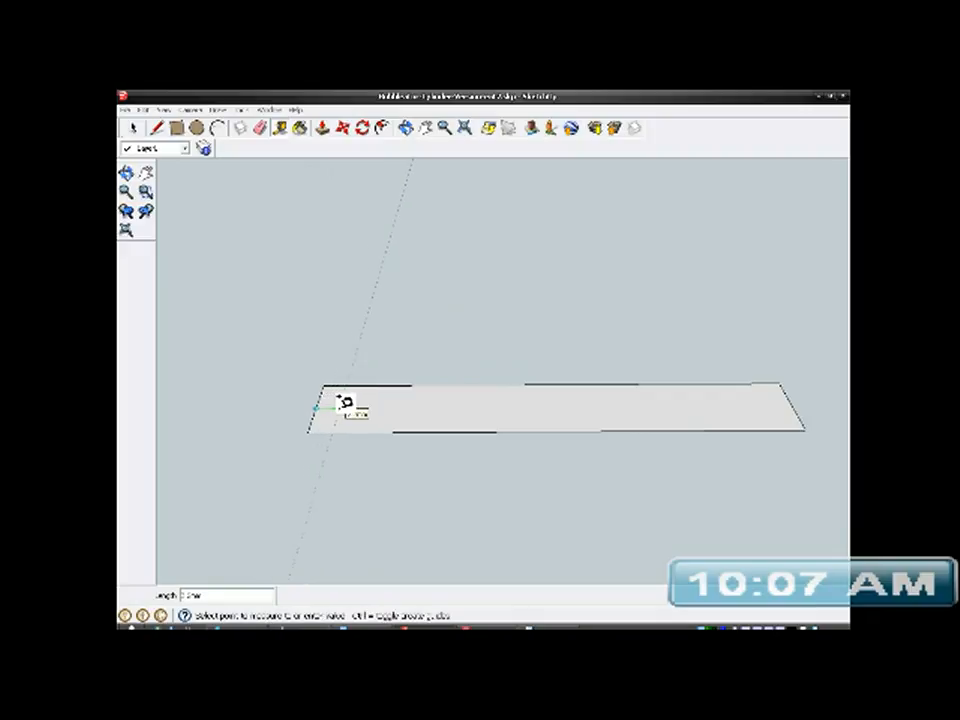
pyautogui.click(341, 401)
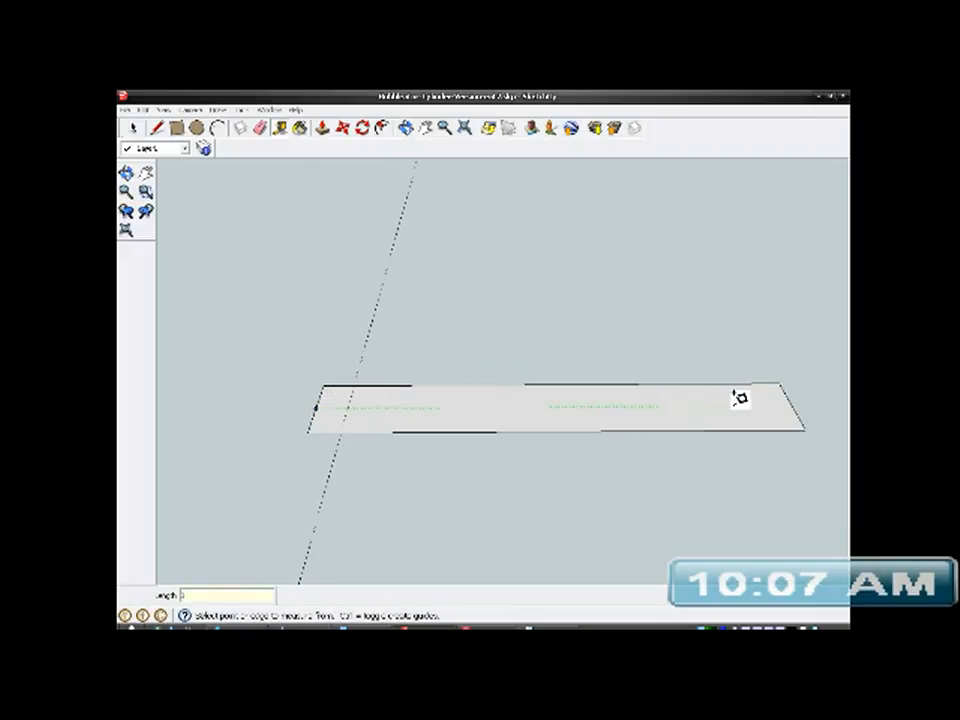
pyautogui.click(796, 398)
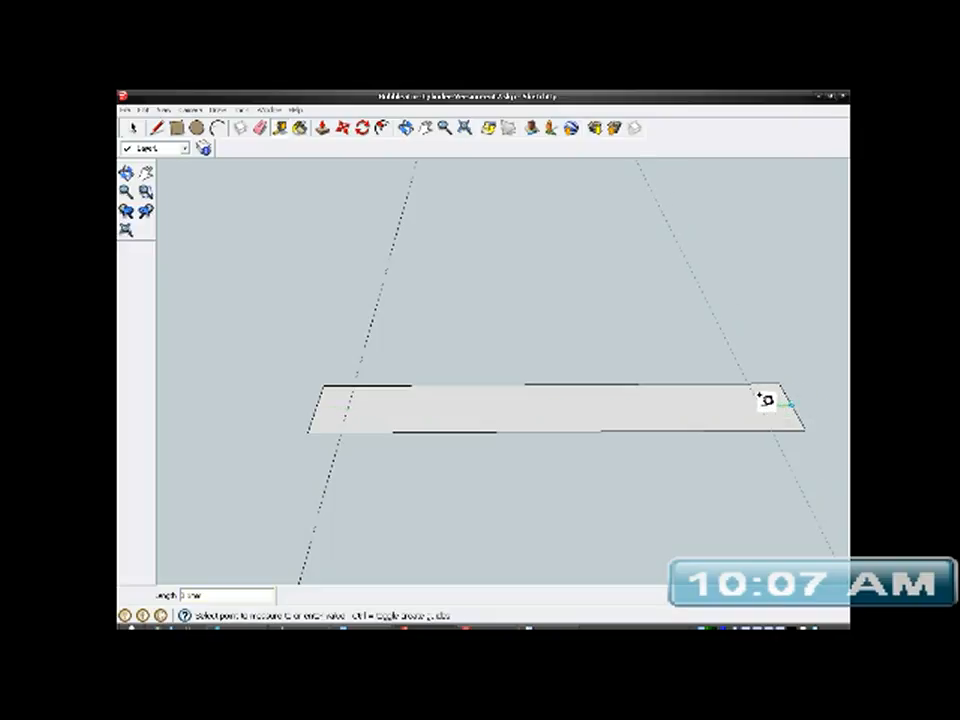
pyautogui.click(767, 401)
# - Hide the group of red cam-shaped parts behind the rectangle
pyautogui.moveTo(579, 412); pyautogui.dragTo(557, 506, button='middle')
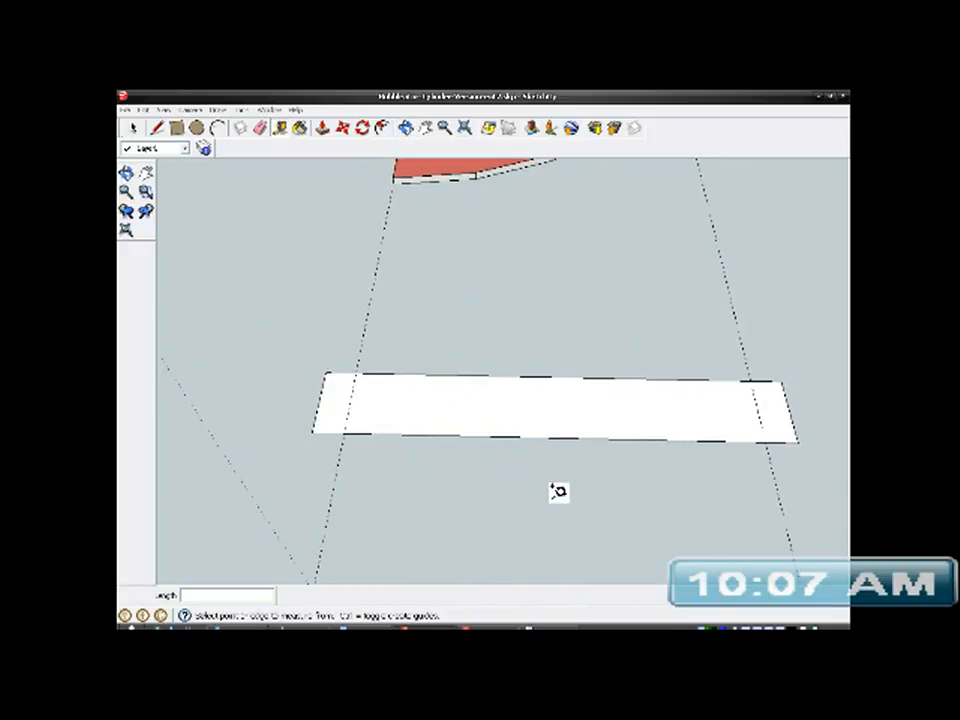
pyautogui.click(132, 128)
pyautogui.scroll(-2, 446, 411)
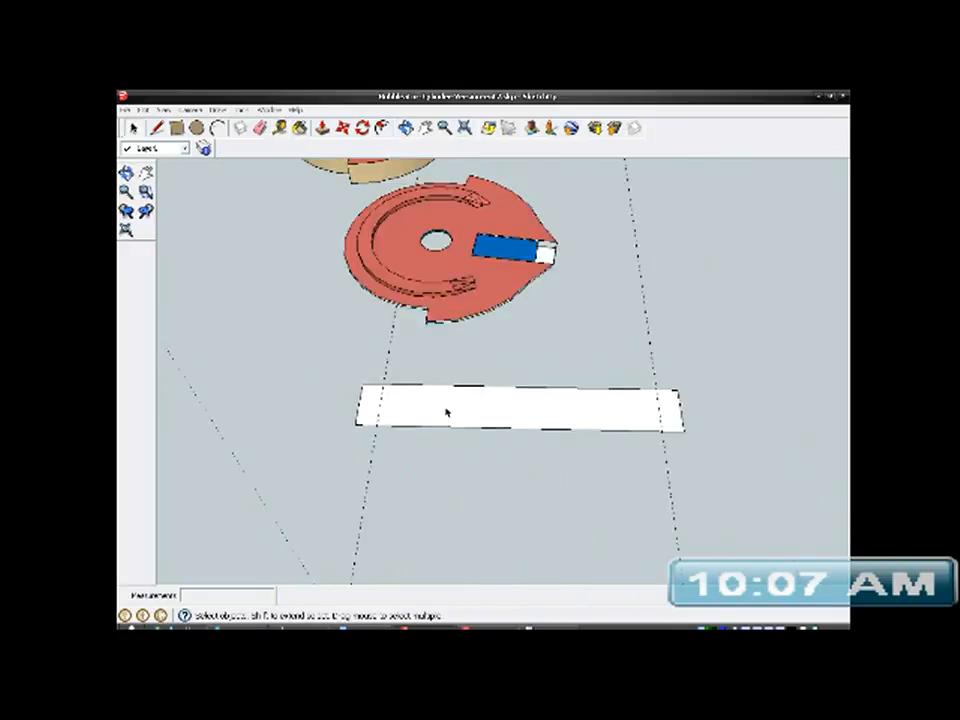
pyautogui.scroll(-1, 446, 411)
pyautogui.click(459, 281)
pyautogui.rightClick(461, 277)
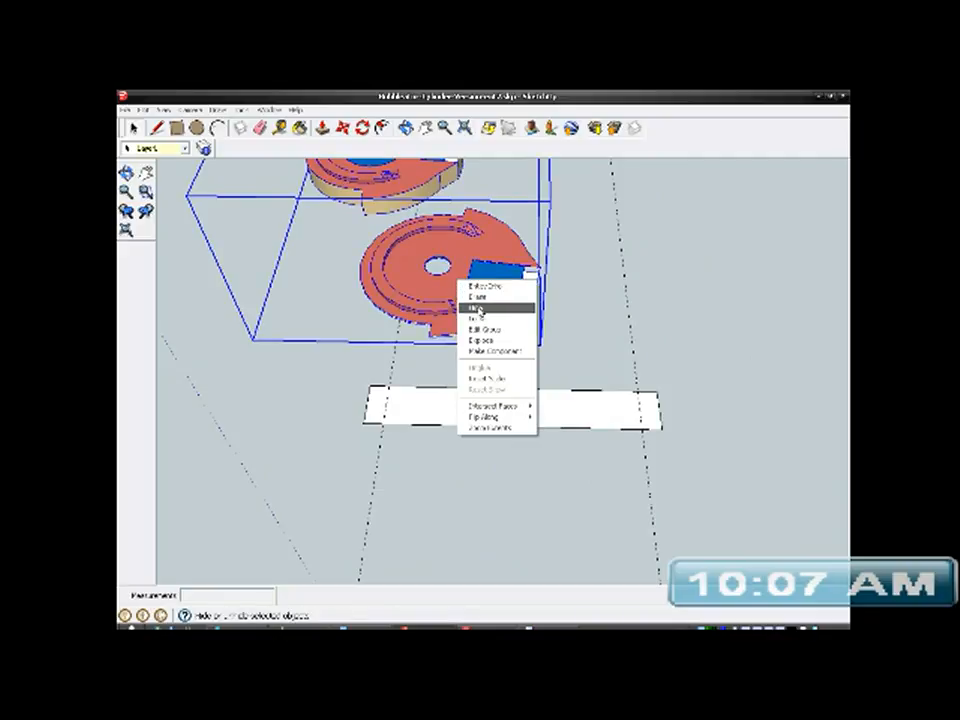
pyautogui.click(479, 309)
pyautogui.scroll(2, 491, 420)
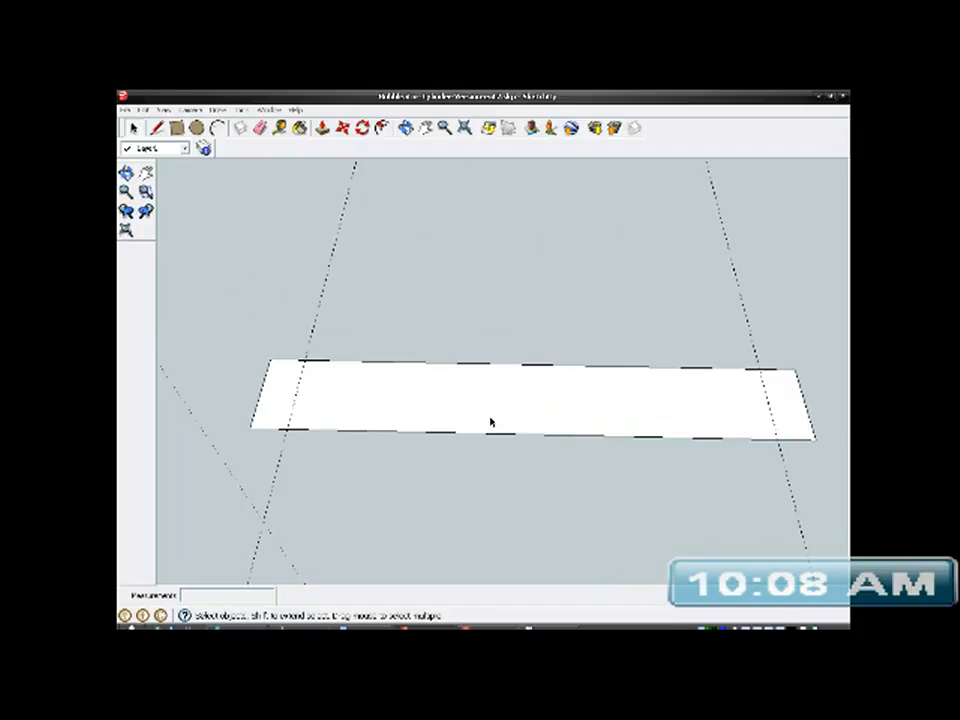
# - Push/Pull the rectangle's underside downward by 3 mm to form a solid bar
pyautogui.moveTo(491, 421); pyautogui.dragTo(559, 294, button='middle')
pyautogui.click(546, 389)
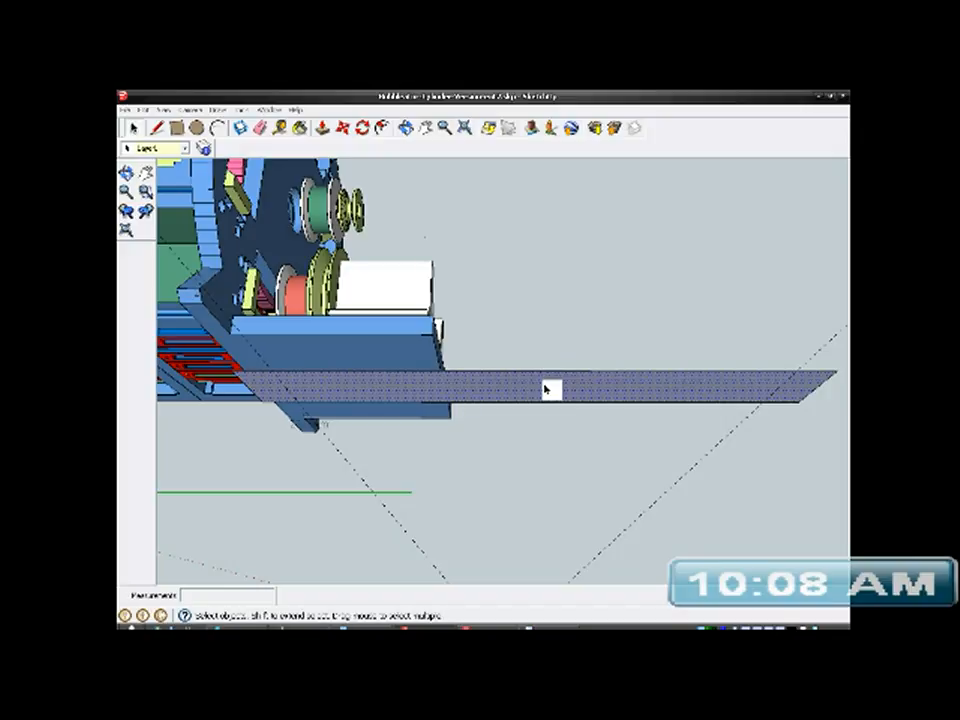
pyautogui.click(321, 129)
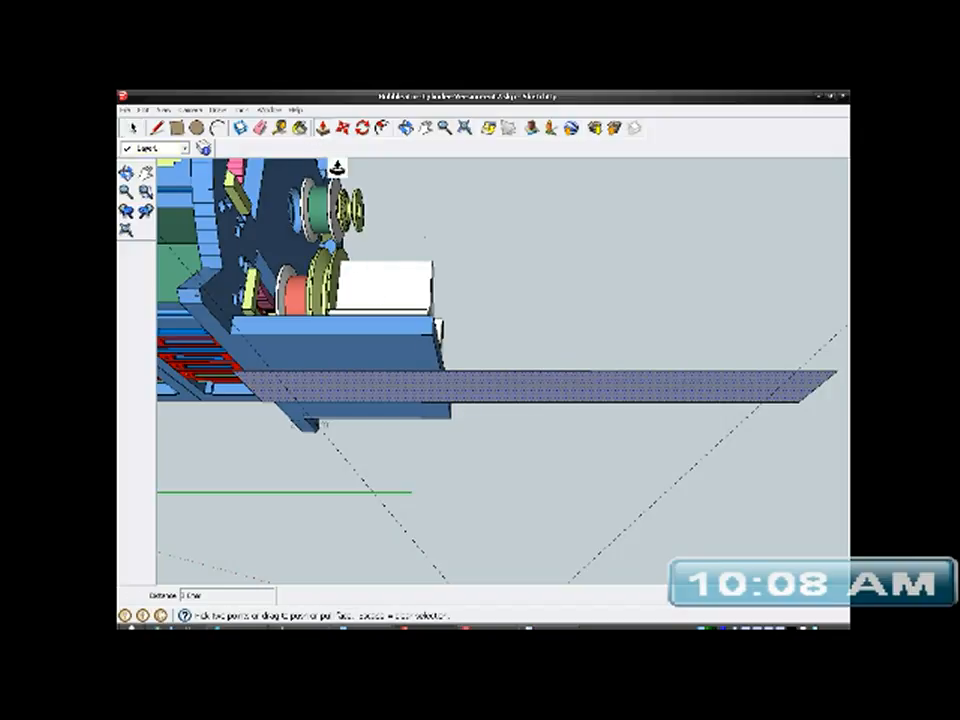
pyautogui.moveTo(486, 390); pyautogui.dragTo(482, 408)
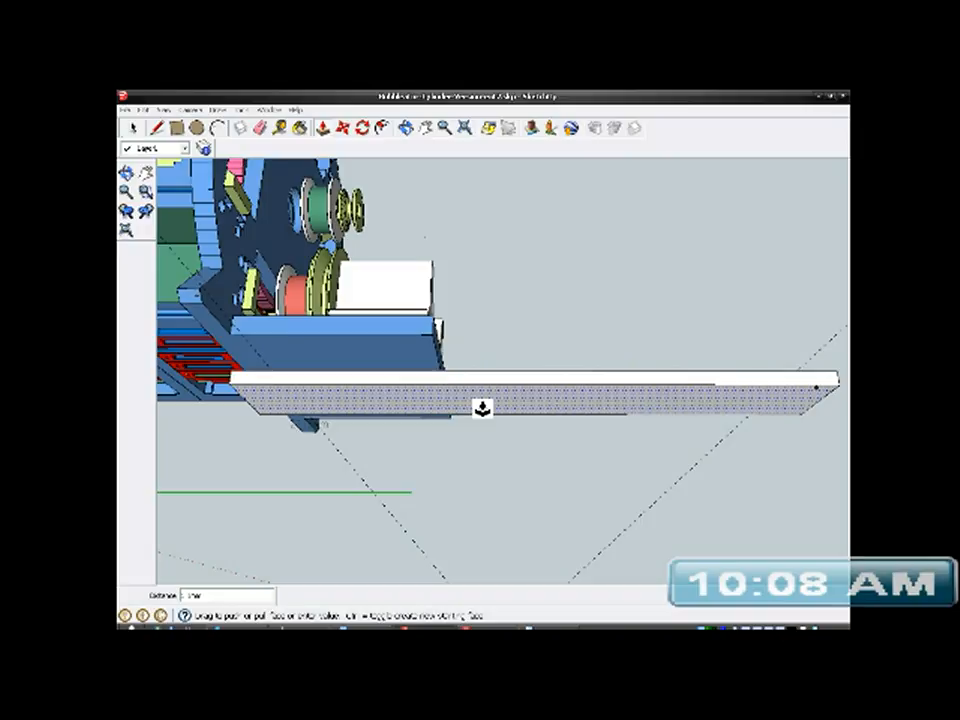
pyautogui.moveTo(482, 408); pyautogui.dragTo(482, 407)
pyautogui.moveTo(495, 401); pyautogui.dragTo(476, 409, button='middle')
pyautogui.scroll(1, 478, 402)
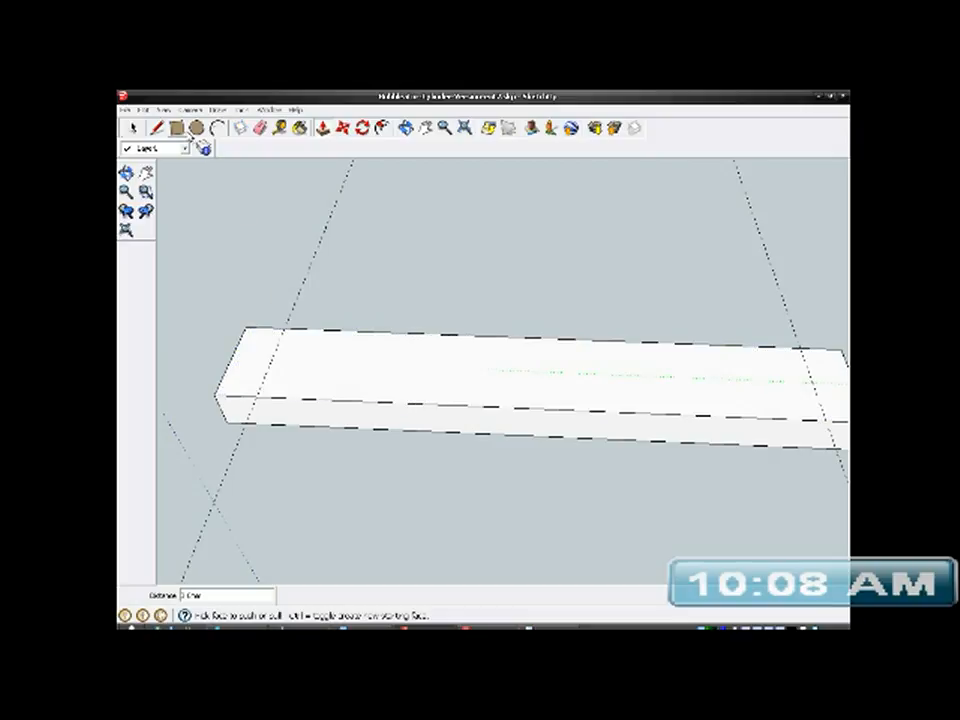
# - Draw a line across the full width of the bar's top face along the guide at one end
pyautogui.click(157, 128)
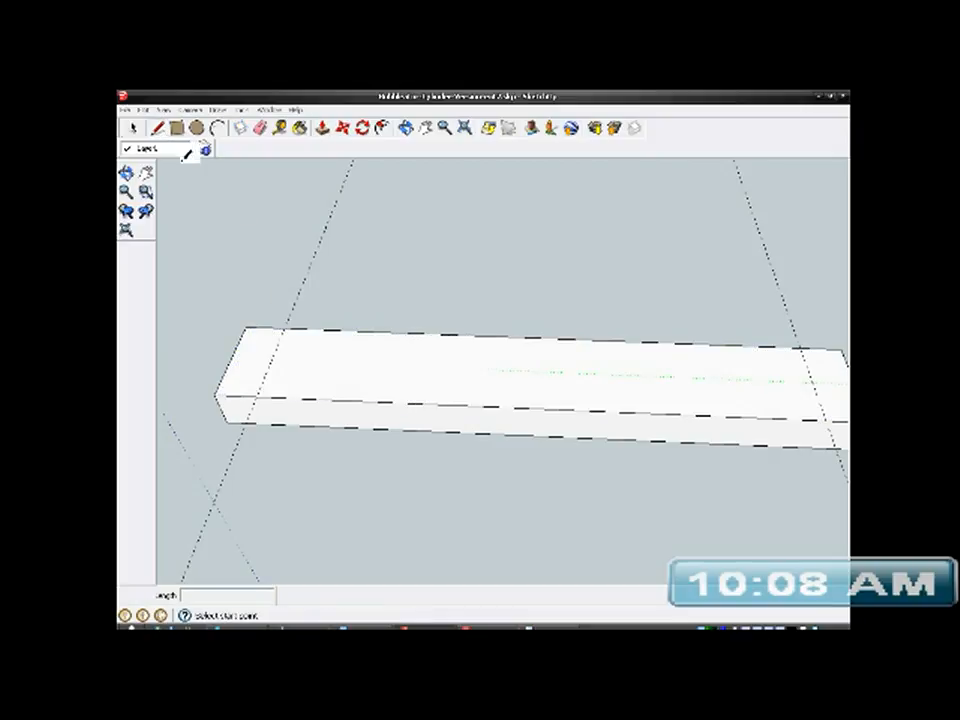
pyautogui.click(284, 327)
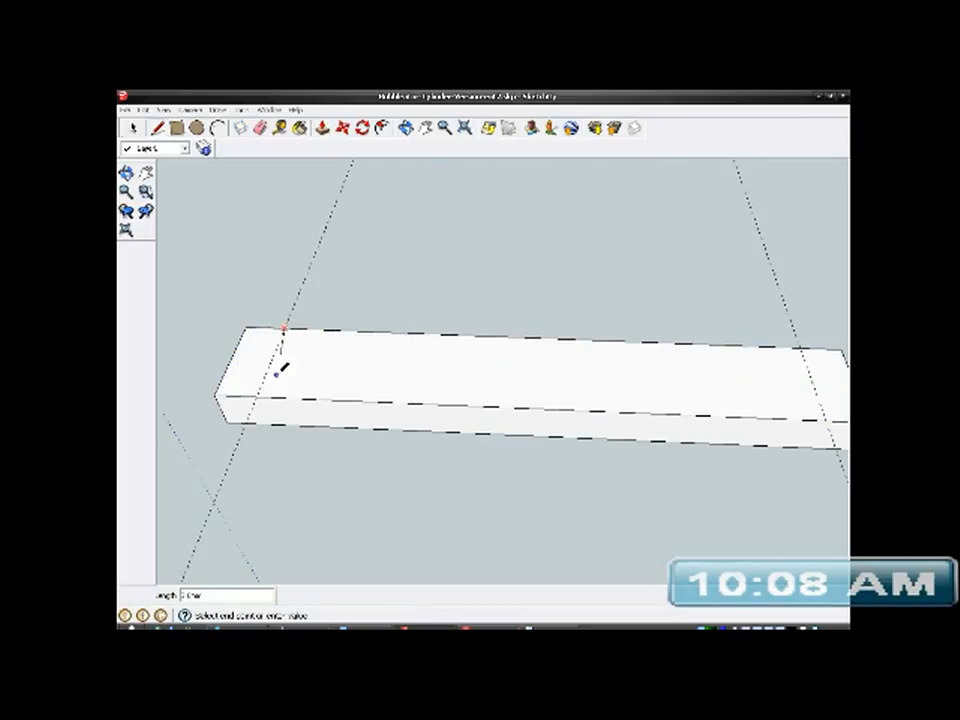
pyautogui.click(258, 397)
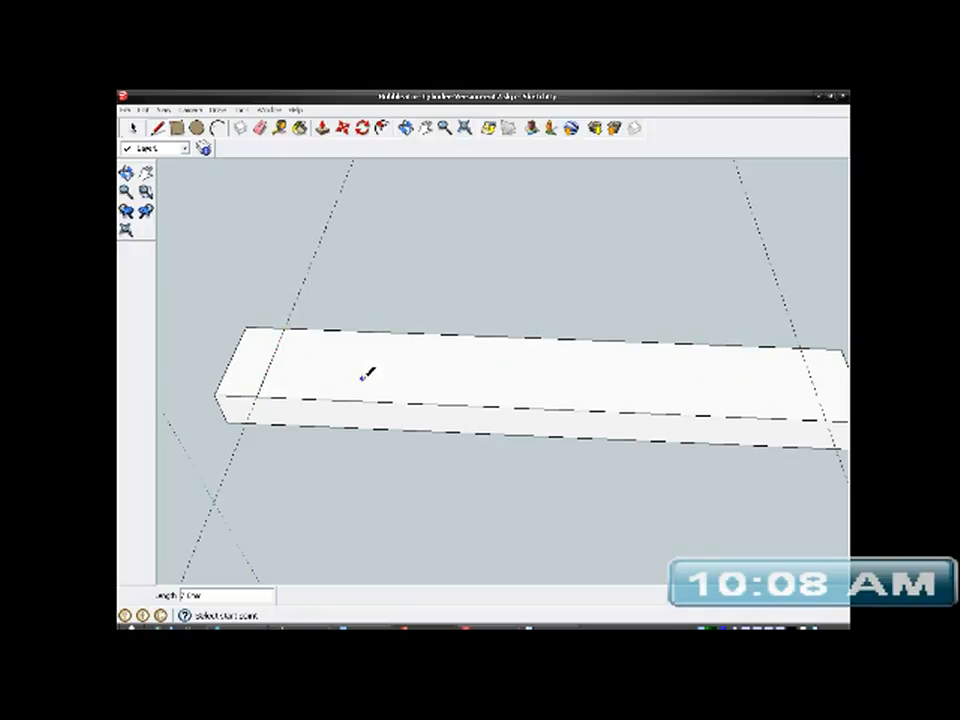
pyautogui.scroll(-1, 338, 365)
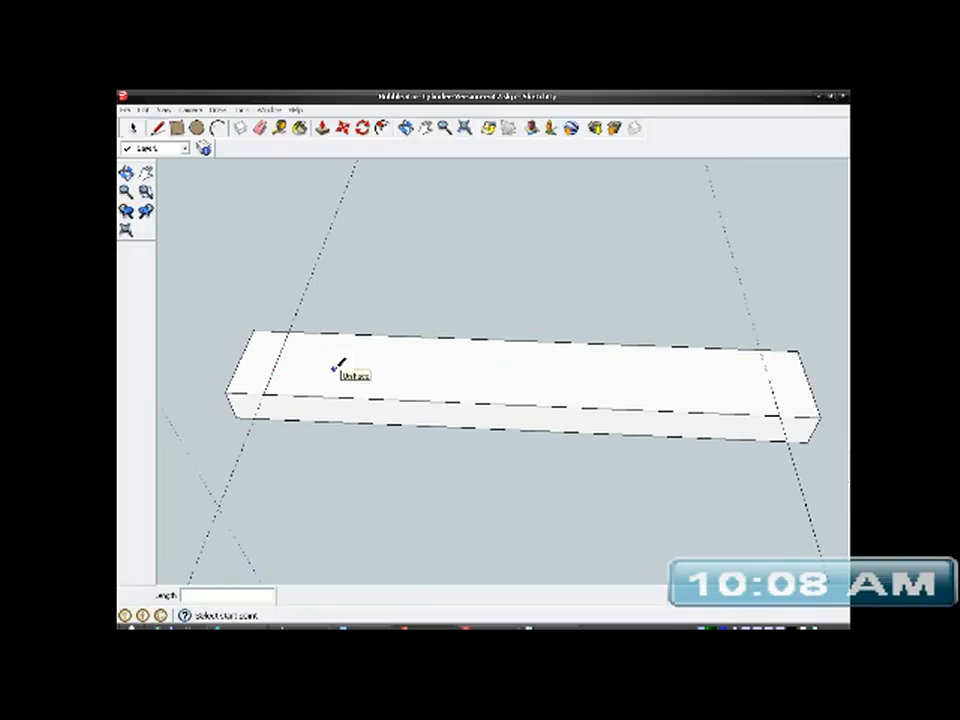
# - Draw a line across the full width of the bar's top face along the guide at the opposite end
pyautogui.scroll(1, 790, 362)
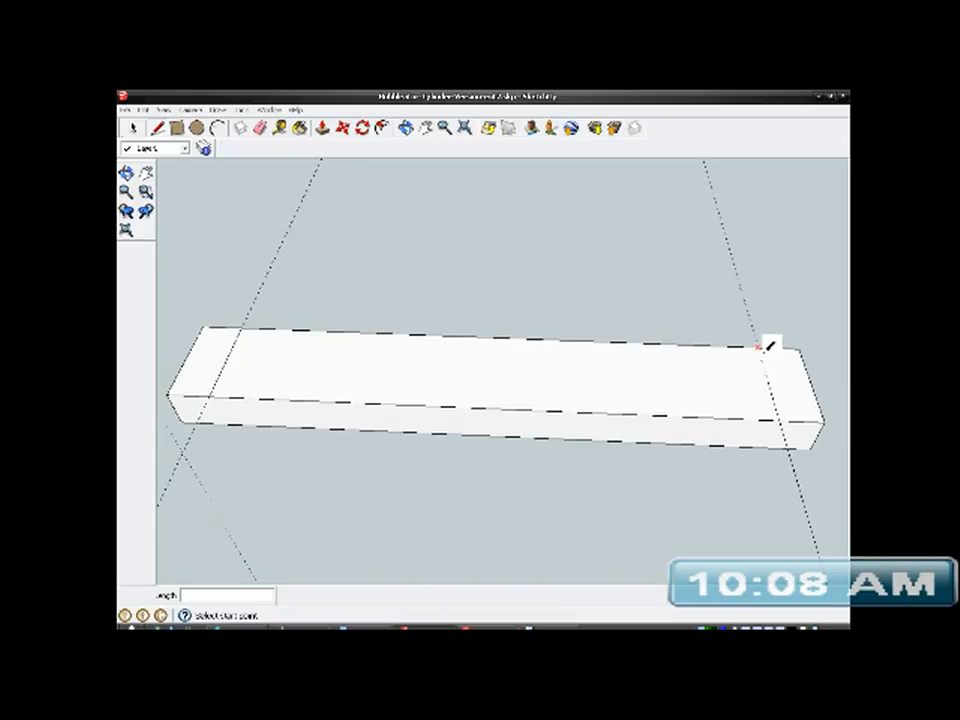
pyautogui.click(758, 347)
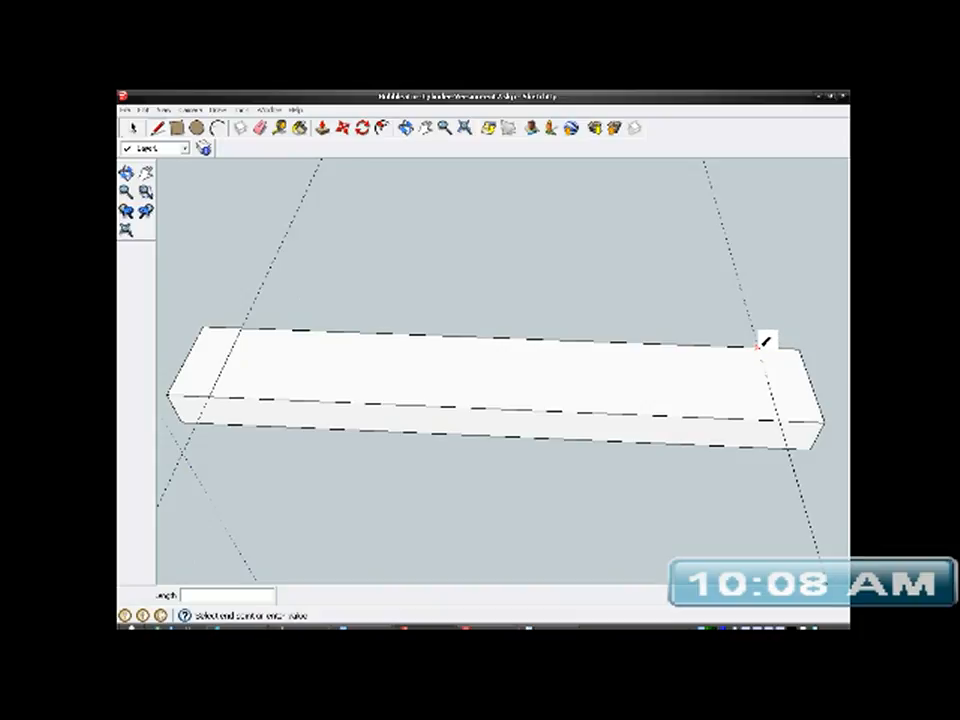
pyautogui.click(781, 419)
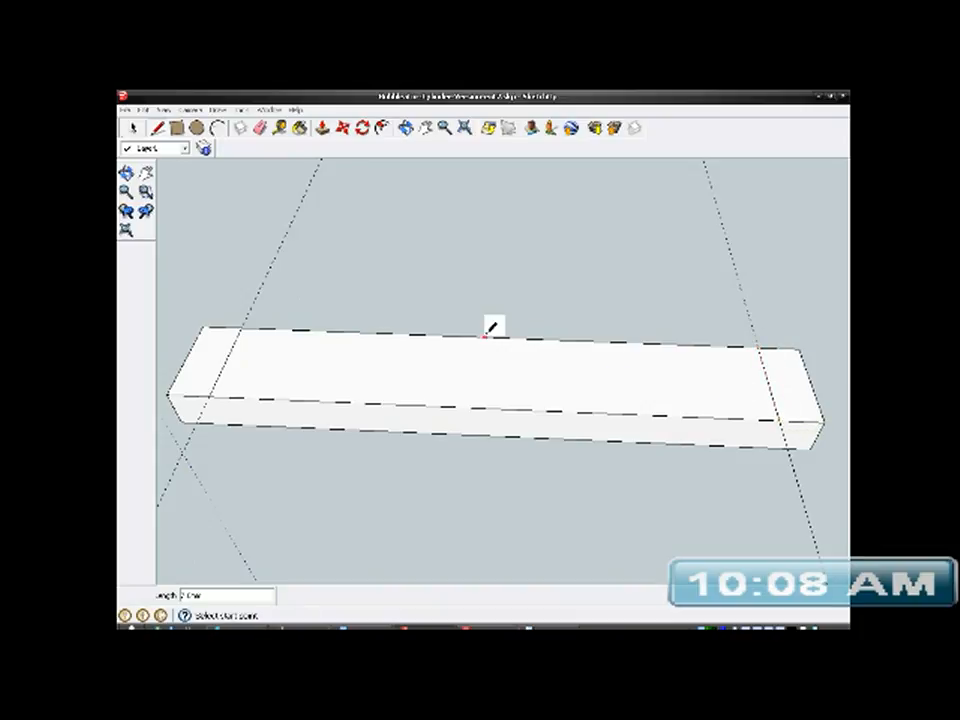
# - Push/Pull both marked end sections of the bar's top face upward by 9 mm to form two uprights
pyautogui.click(322, 127)
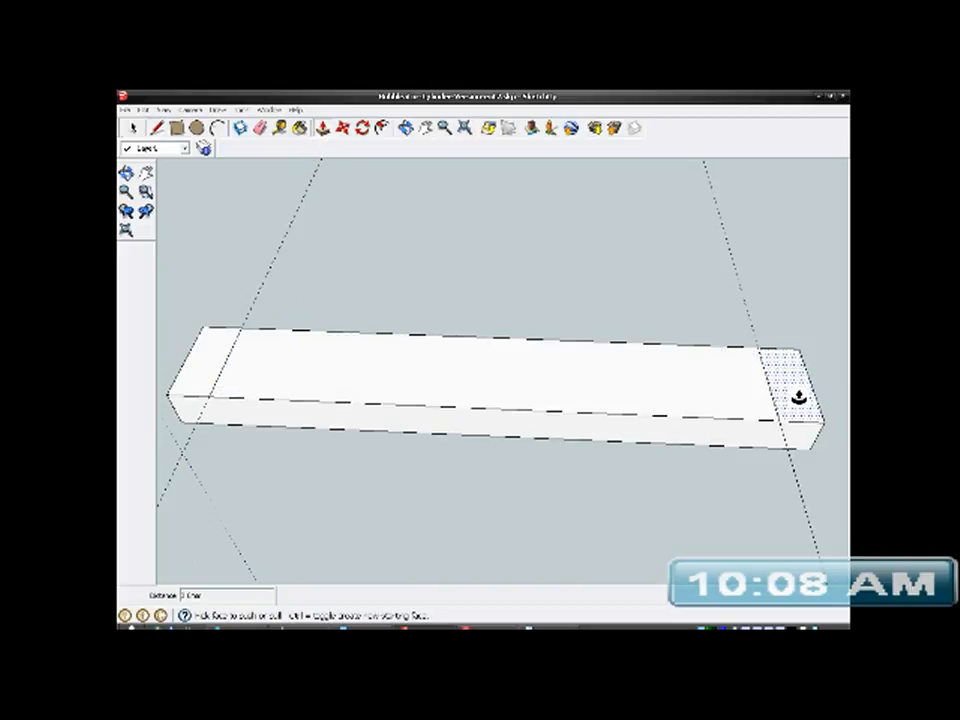
pyautogui.moveTo(799, 398); pyautogui.dragTo(797, 364)
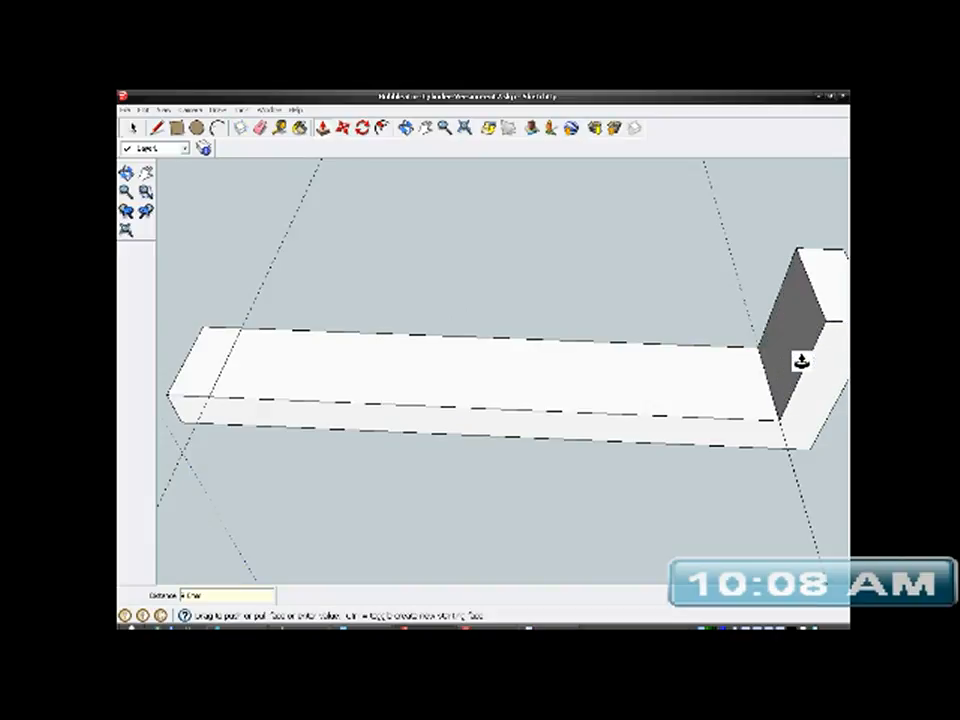
pyautogui.moveTo(206, 377); pyautogui.dragTo(200, 337)
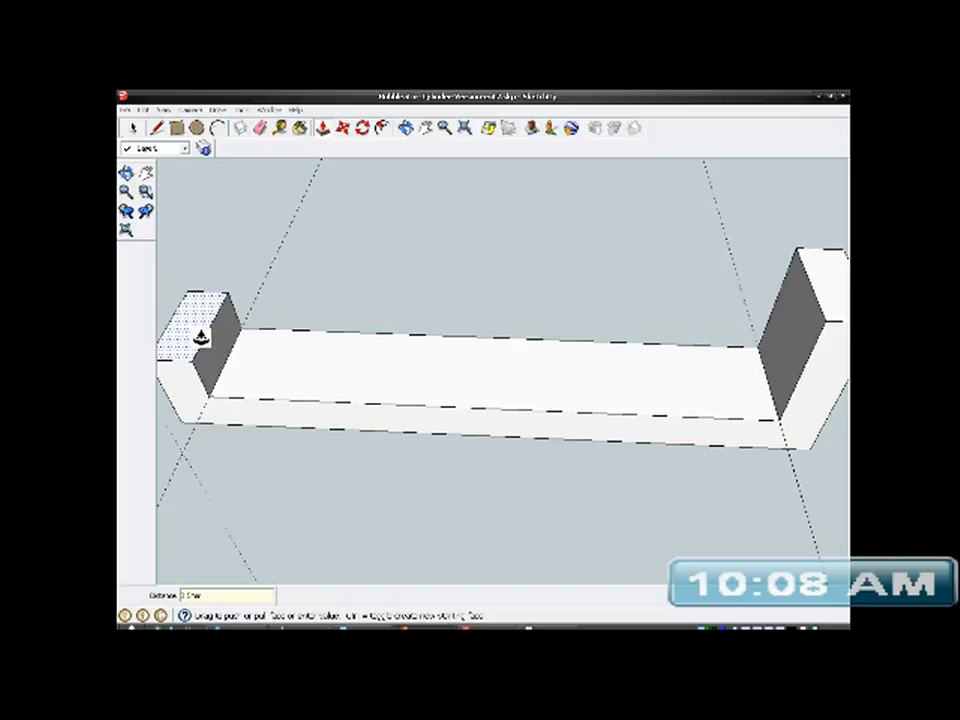
pyautogui.press('Return')
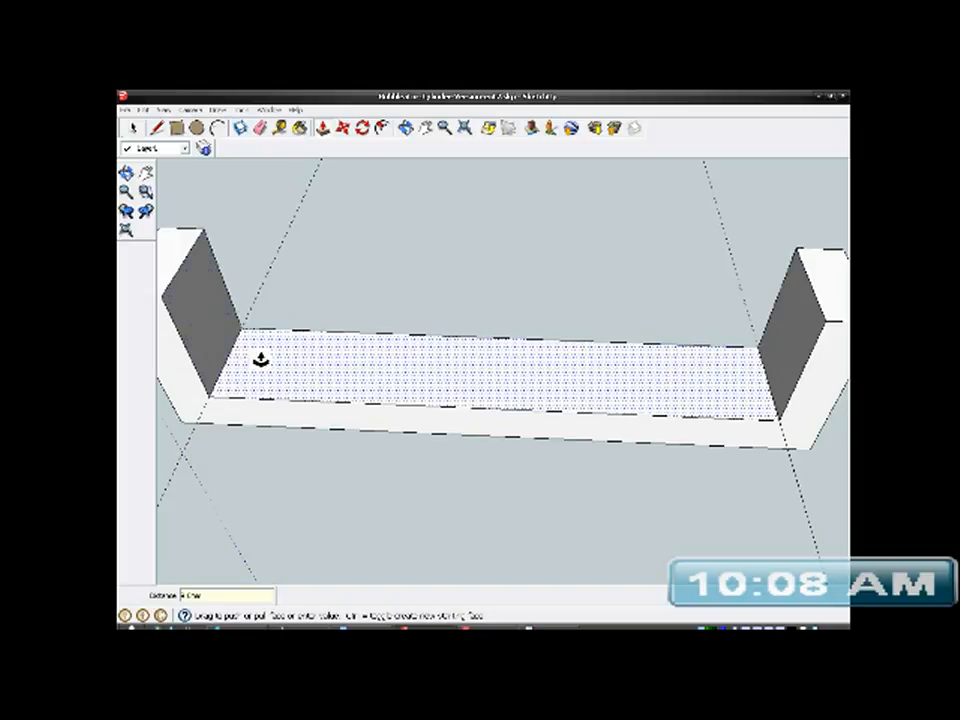
# - Measure the height of one upright's inner face from its base edge to its top edge with the Tape Measure
pyautogui.scroll(-1, 477, 408)
pyautogui.moveTo(477, 408)
pyautogui.mouseDown(button='middle')
pyautogui.moveTo(570, 390)
pyautogui.moveTo(626, 321)
pyautogui.moveTo(467, 377)
pyautogui.moveTo(493, 375)
pyautogui.moveTo(484, 396)
pyautogui.mouseUp(button='middle')
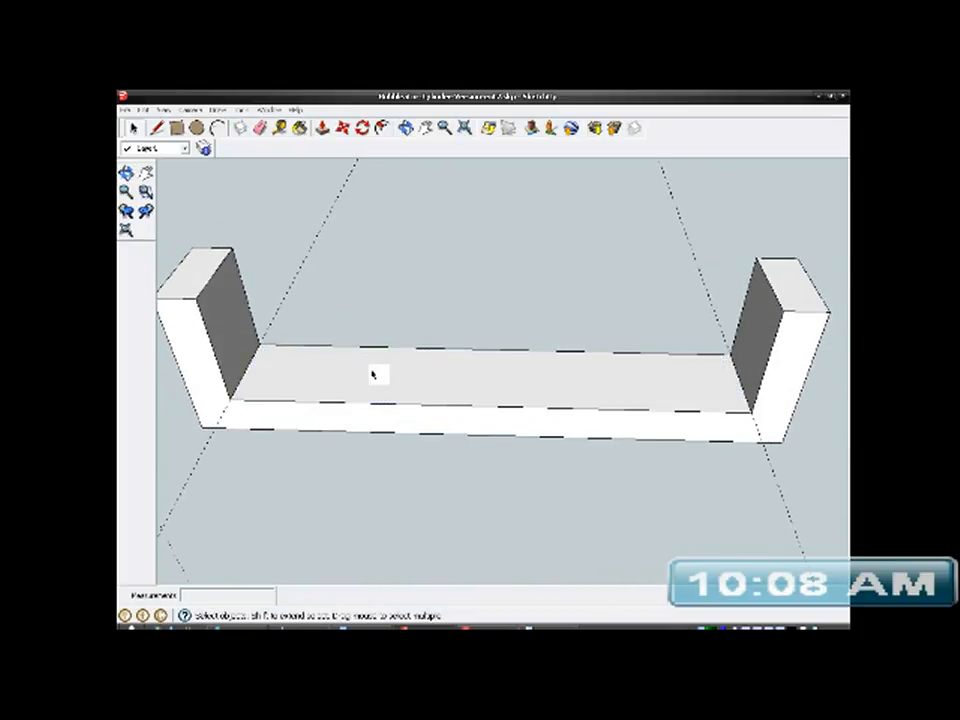
pyautogui.moveTo(461, 381); pyautogui.dragTo(658, 366, button='middle')
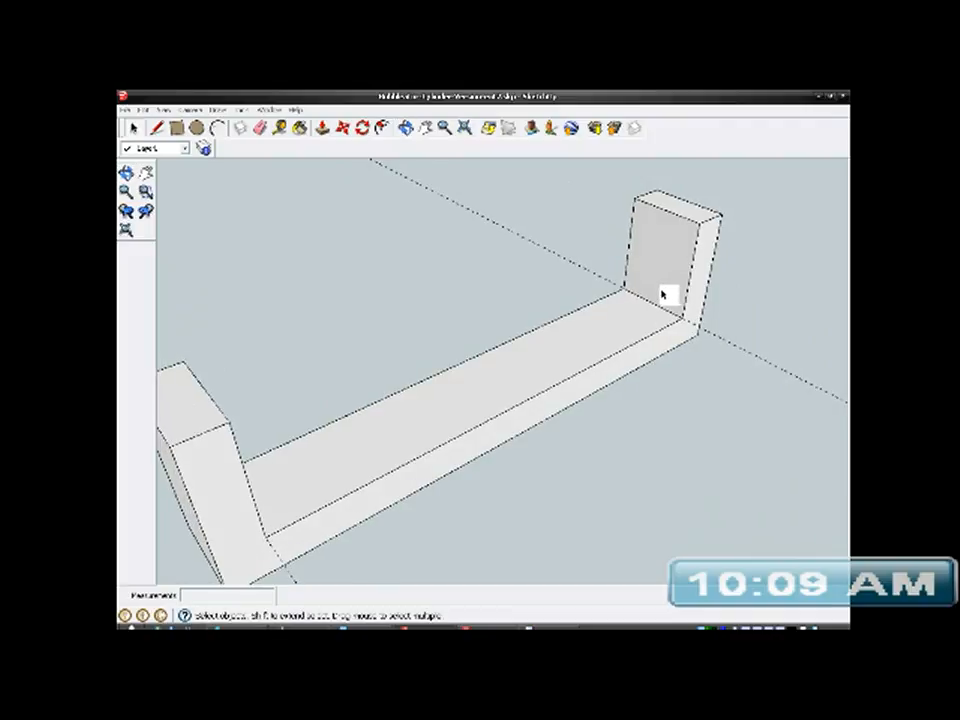
pyautogui.scroll(3, 664, 296)
pyautogui.scroll(-1, 445, 495)
pyautogui.scroll(1, 600, 310)
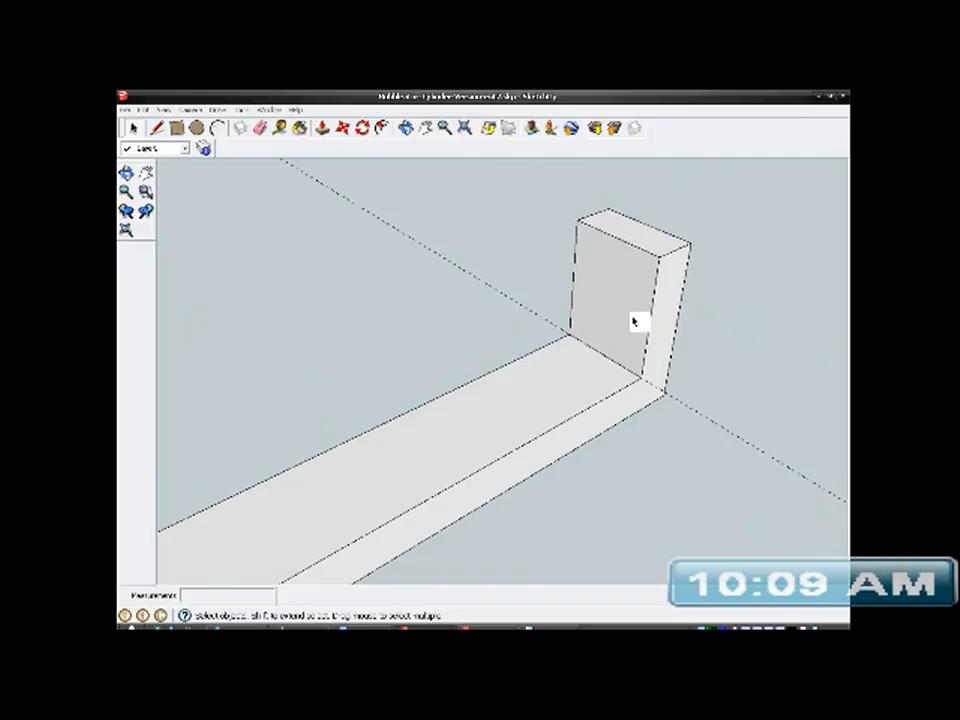
pyautogui.moveTo(612, 362); pyautogui.dragTo(631, 355, button='middle')
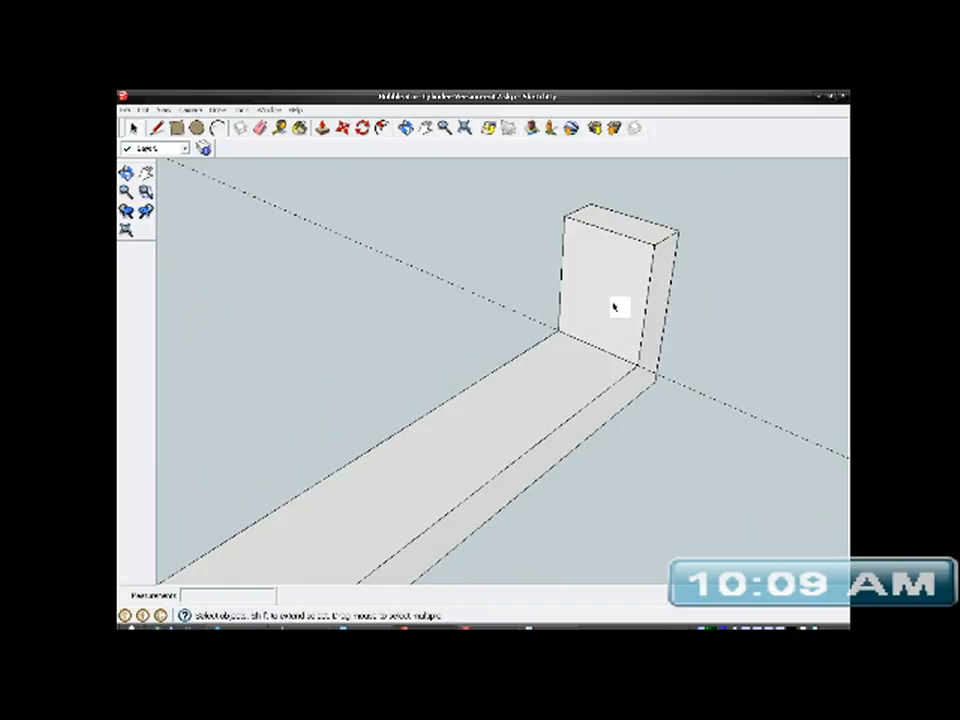
pyautogui.click(281, 129)
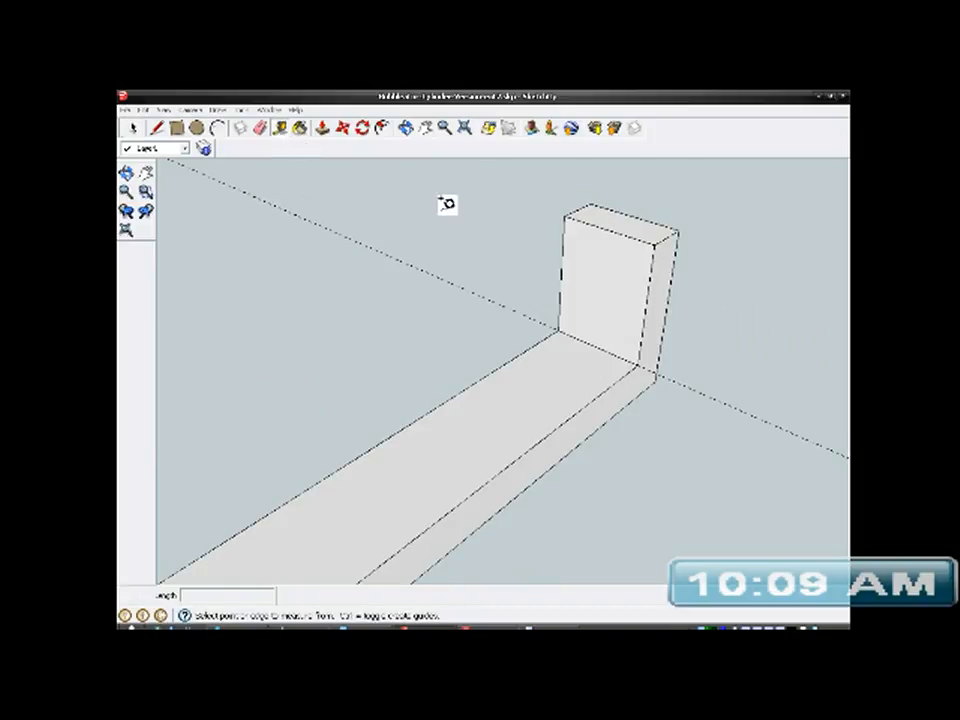
pyautogui.click(599, 340)
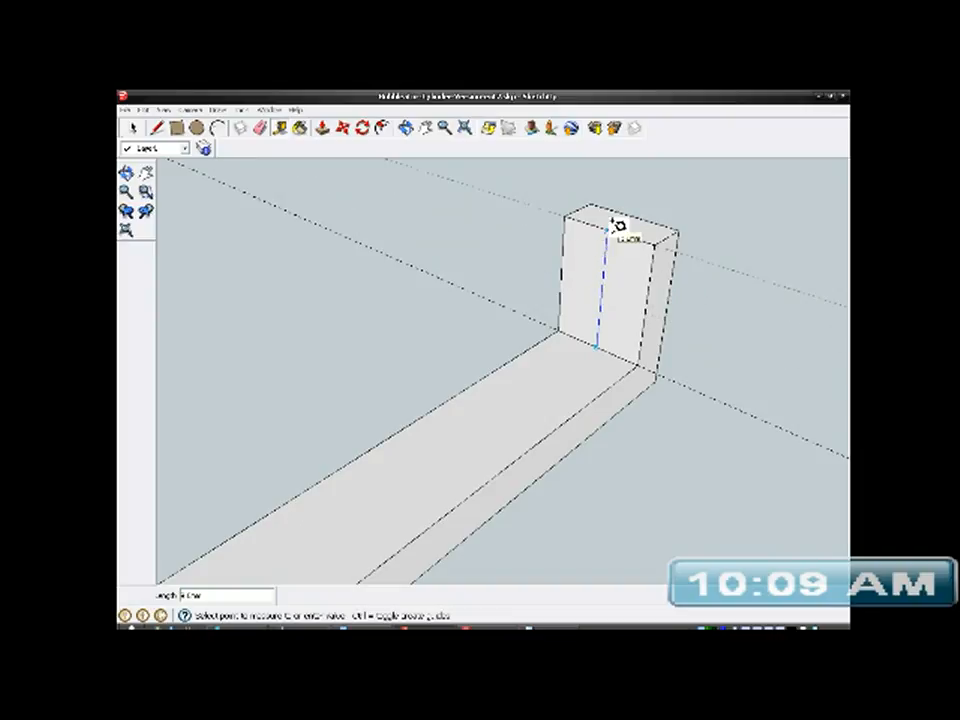
pyautogui.click(610, 226)
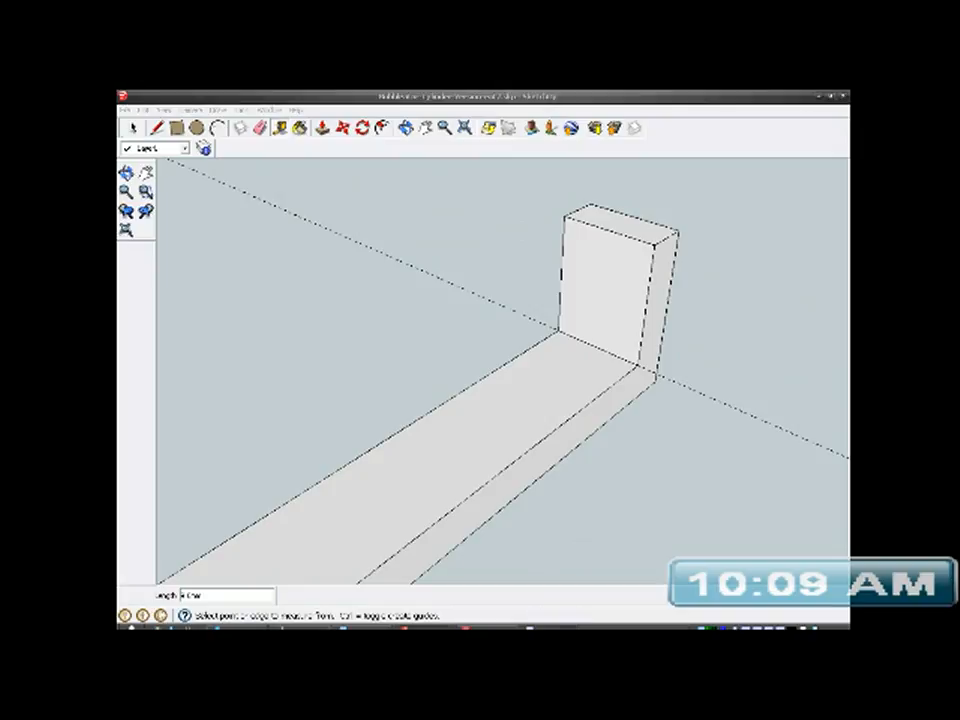
# - Work out half of the upright's height in the Calculator and return to the SketchUp model
pyautogui.click(546, 628)
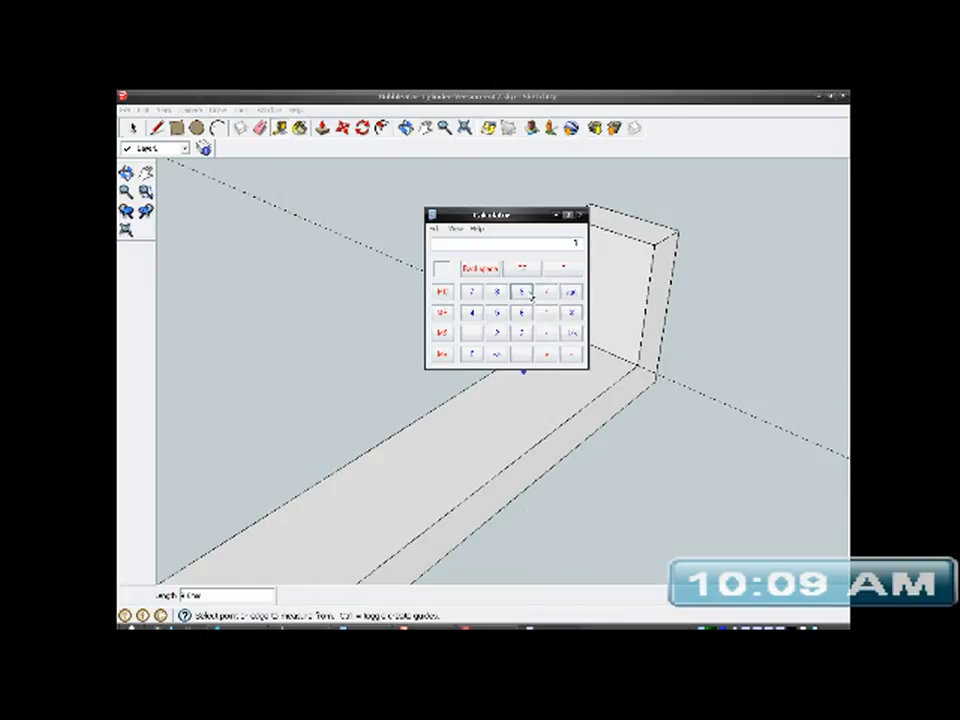
pyautogui.click(500, 337)
pyautogui.click(556, 216)
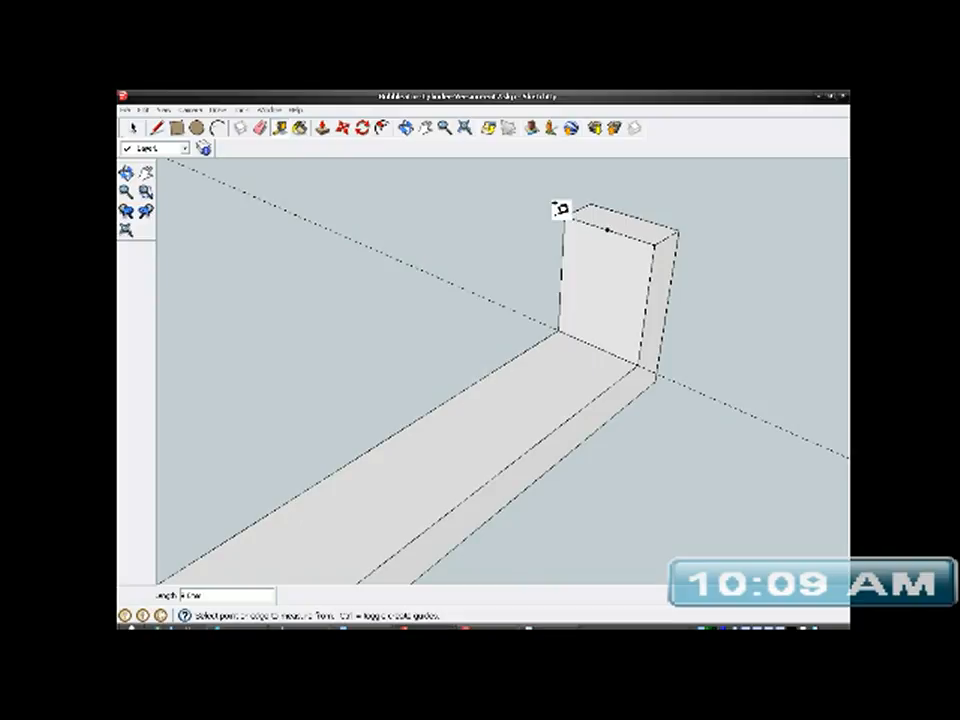
# - Place a horizontal guide line across the inner face of each upright, 4.5 mm above its base edge
pyautogui.click(597, 344)
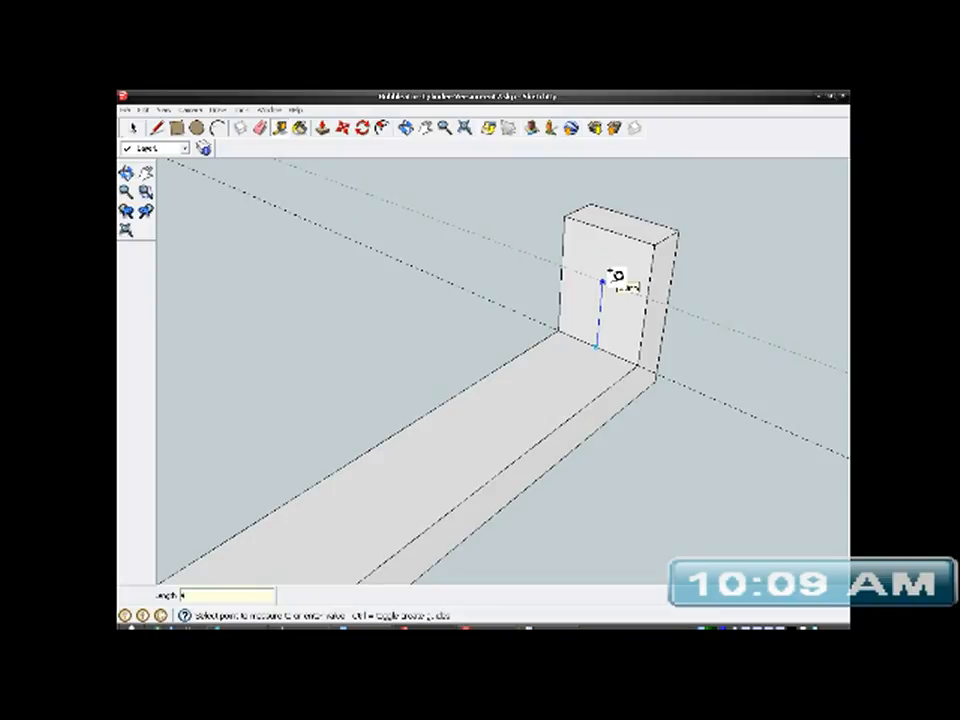
pyautogui.click(607, 273)
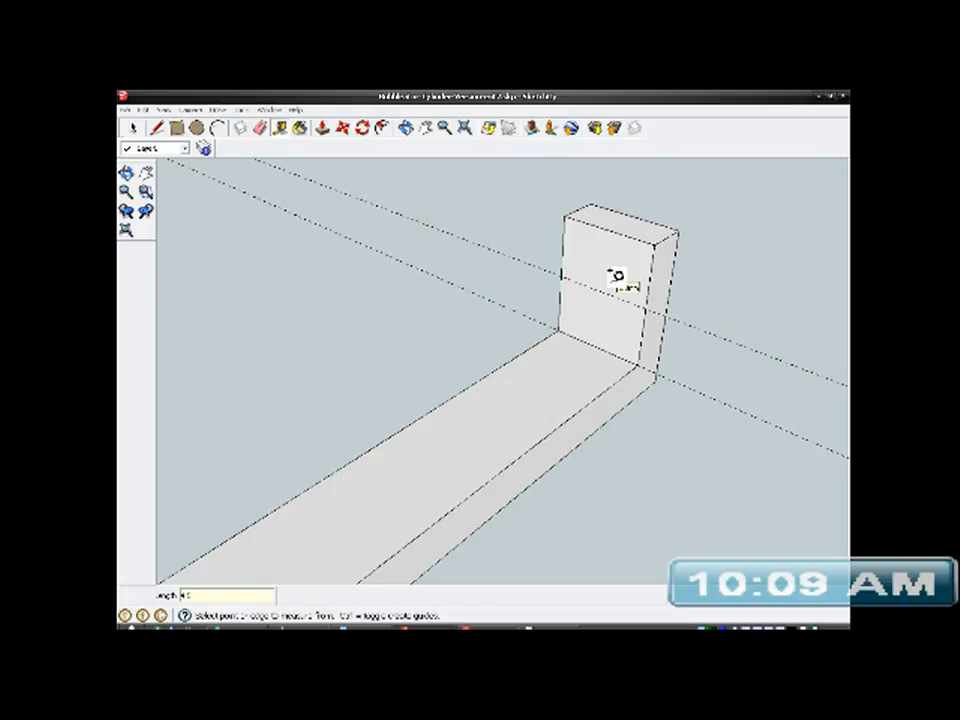
pyautogui.moveTo(611, 318); pyautogui.dragTo(481, 391, button='middle')
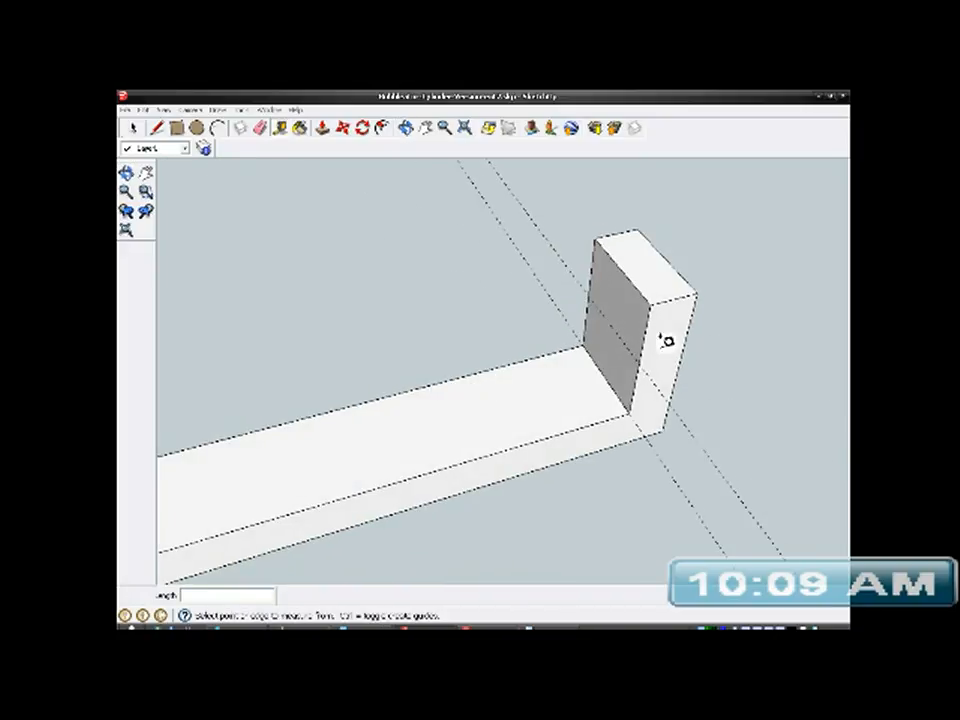
pyautogui.scroll(-3, 666, 338)
pyautogui.moveTo(580, 379); pyautogui.dragTo(351, 369, button='middle')
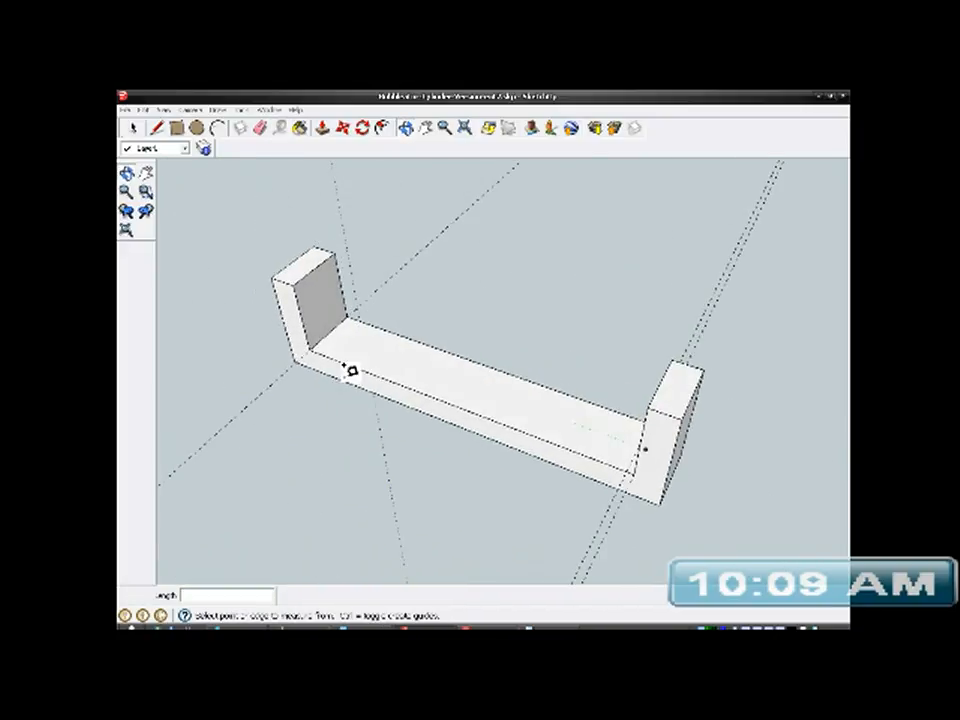
pyautogui.scroll(5, 321, 326)
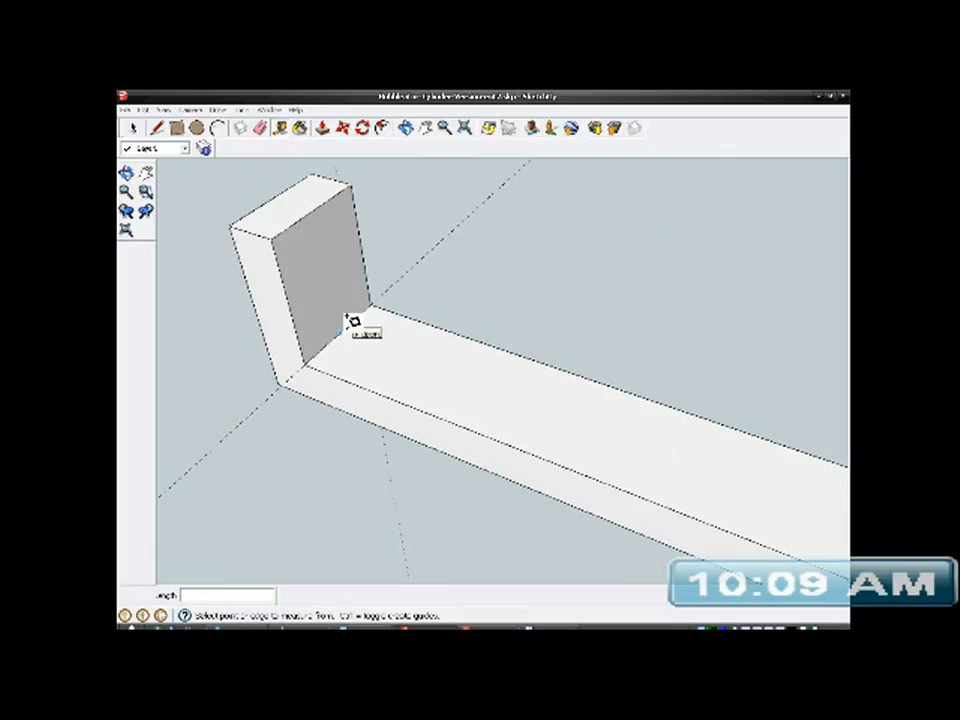
pyautogui.click(340, 331)
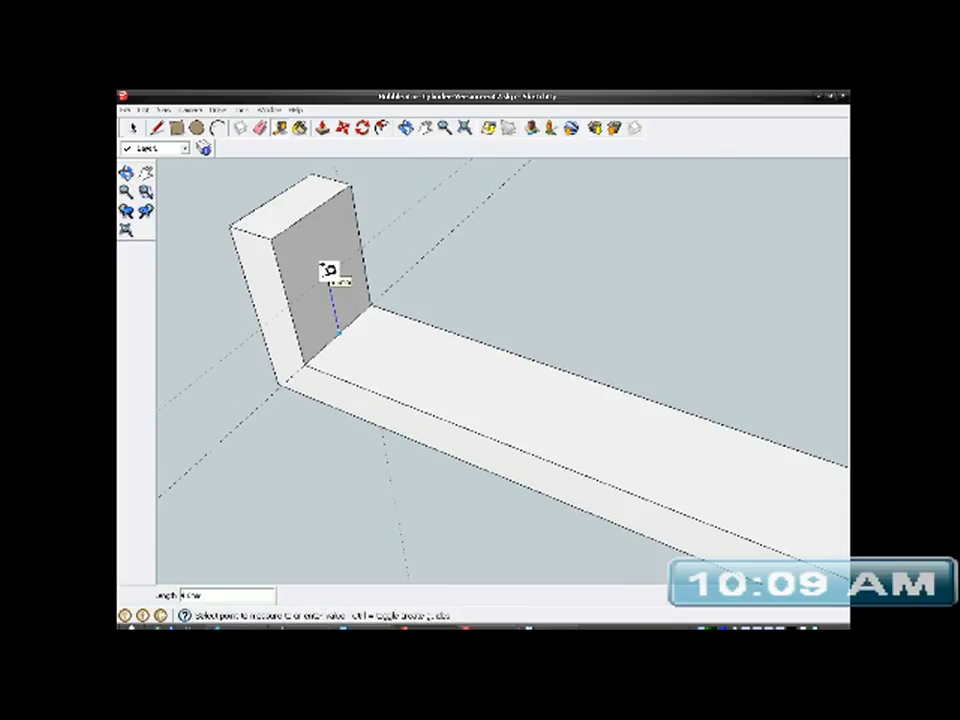
pyautogui.click(329, 270)
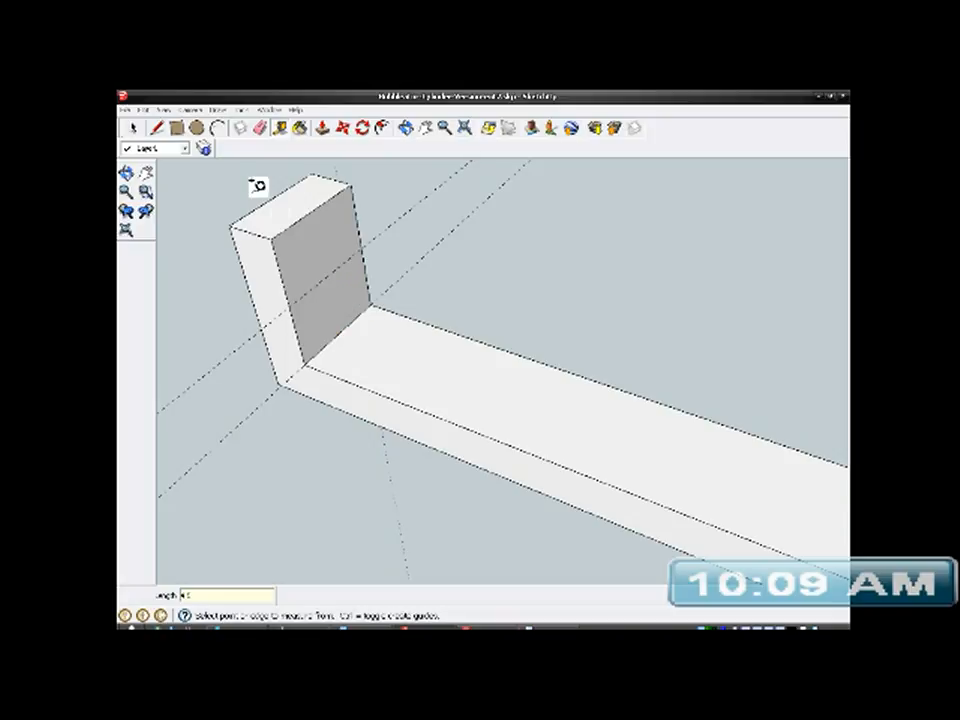
# - Draw a circle with a radius of about 2.9 mm on one upright's inner face, centred on the guide line below the top edge's midpoint
pyautogui.click(197, 129)
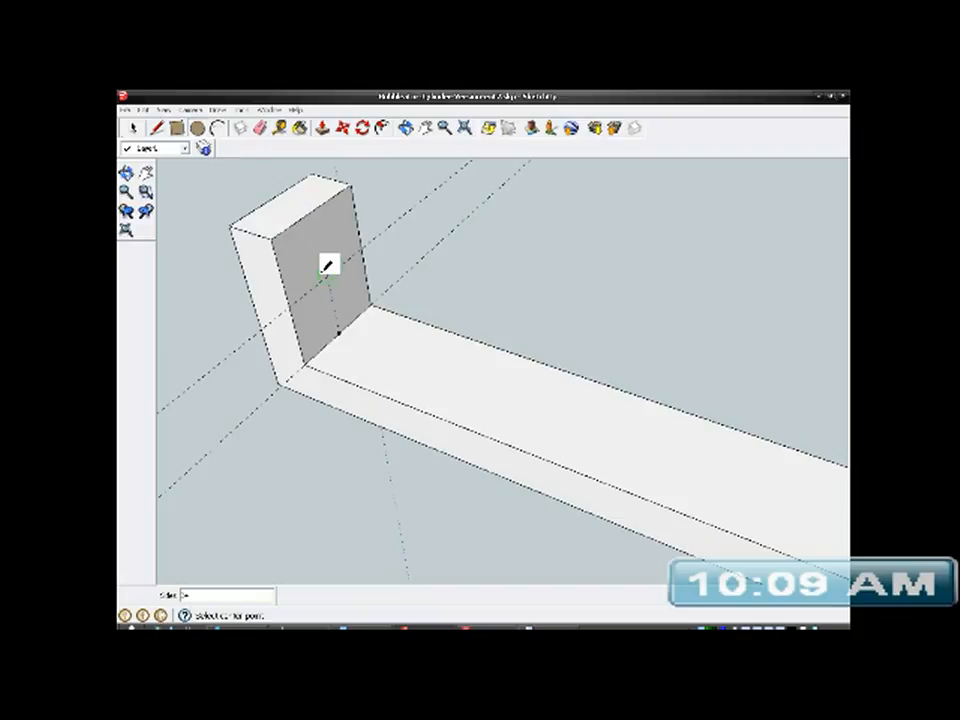
pyautogui.scroll(3, 340, 275)
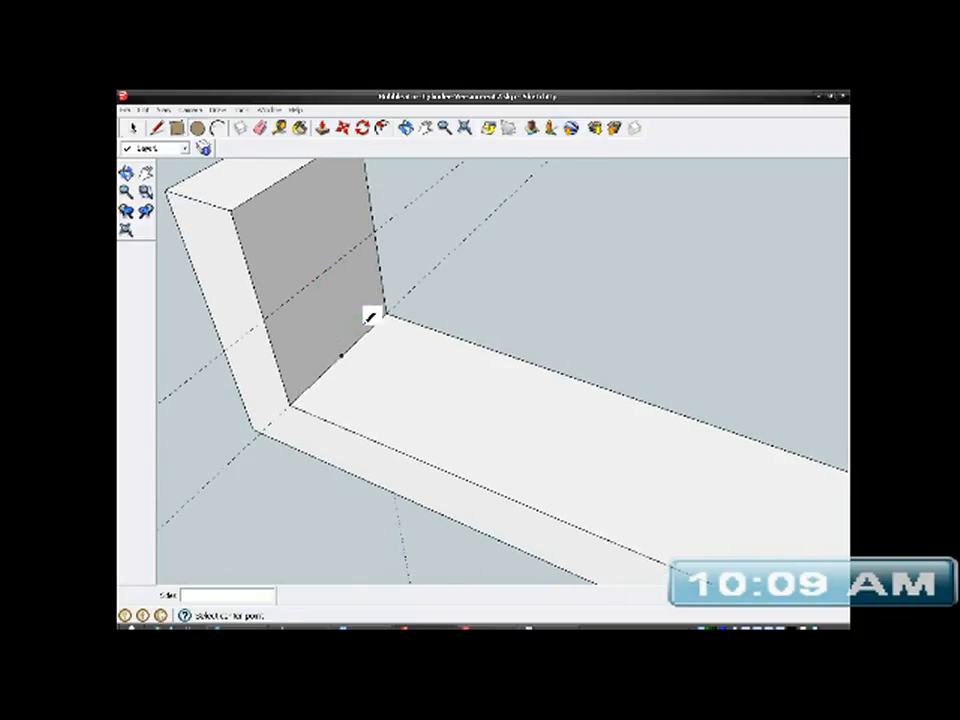
pyautogui.moveTo(371, 317); pyautogui.dragTo(308, 322, button='middle')
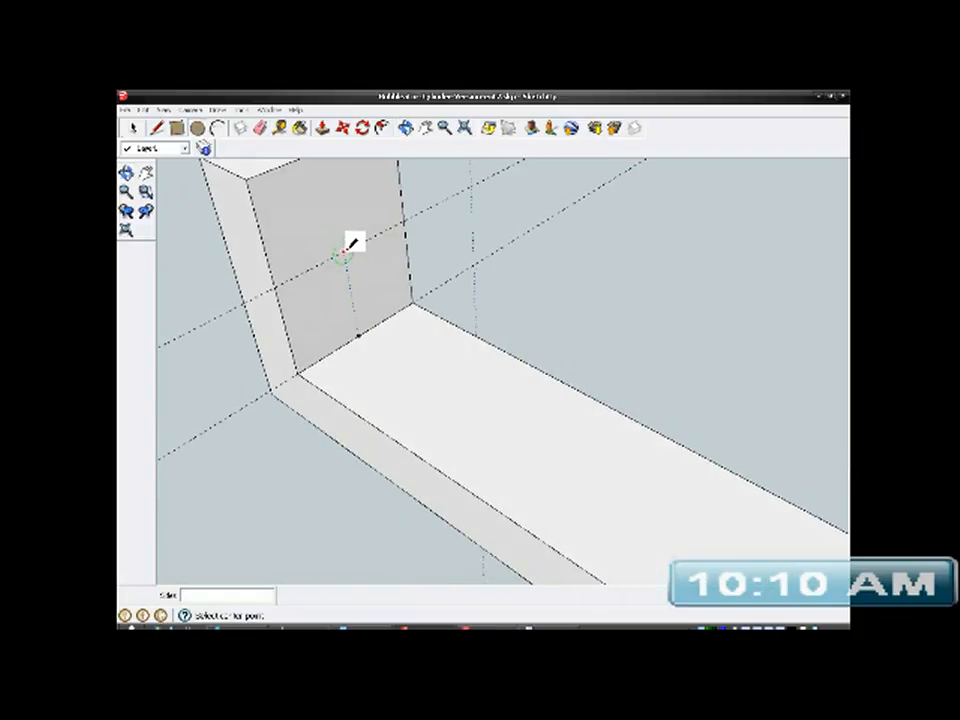
pyautogui.scroll(-3, 360, 337)
pyautogui.moveTo(401, 369); pyautogui.dragTo(350, 350, button='middle')
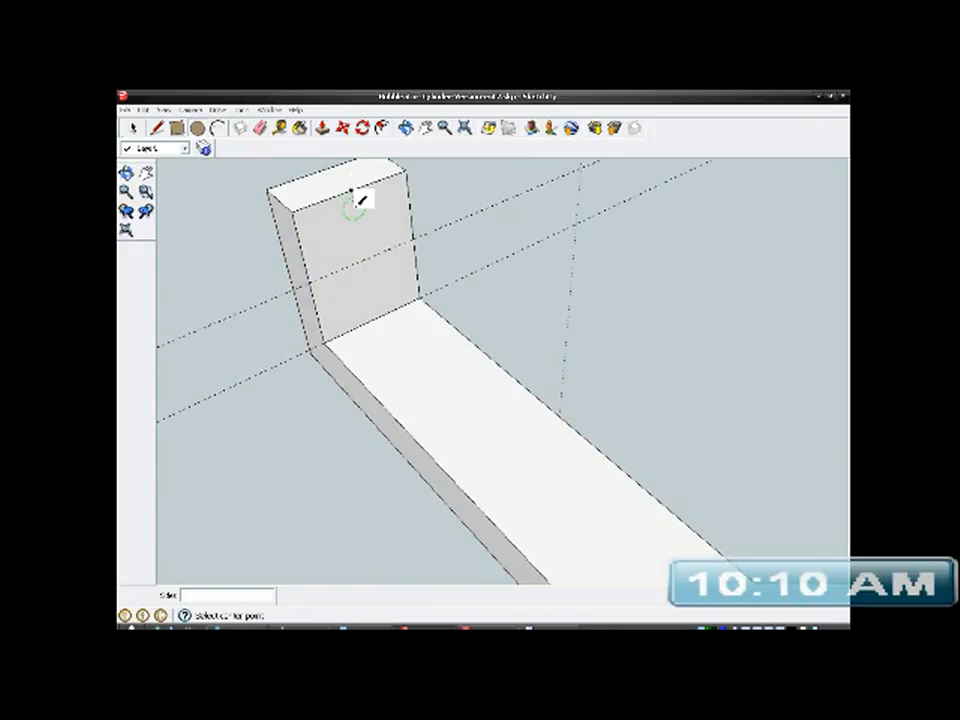
pyautogui.click(363, 260)
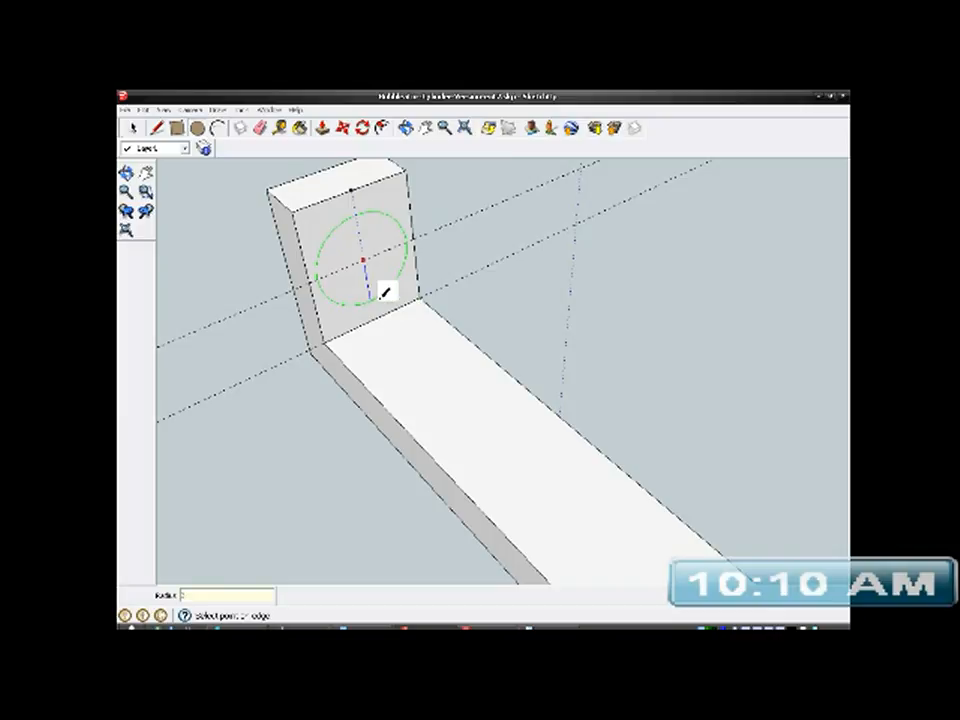
pyautogui.click(381, 296)
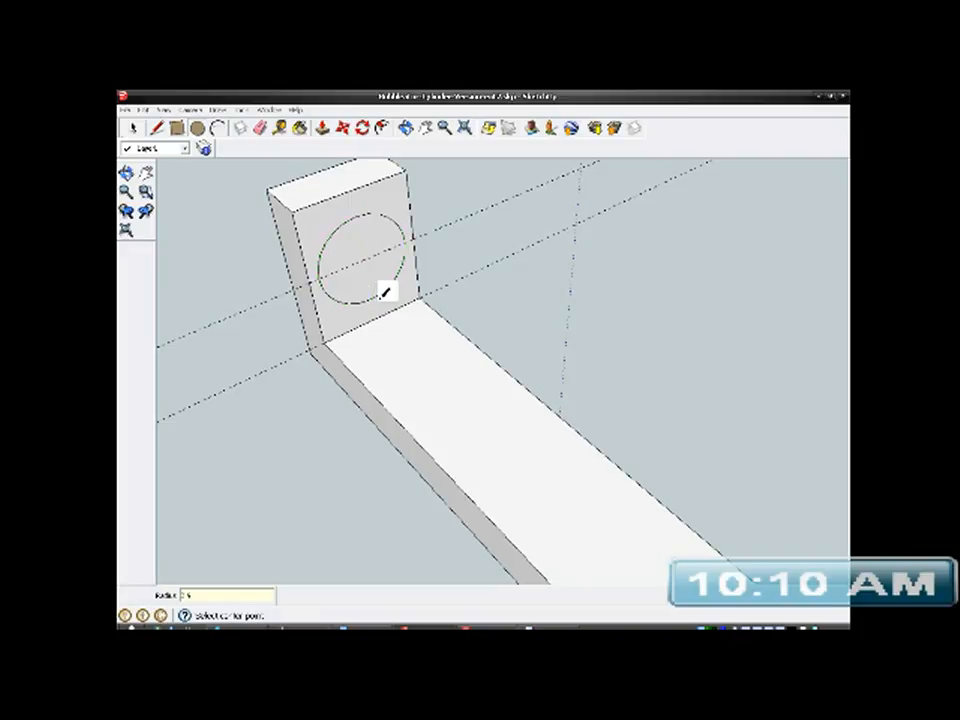
# - Draw a matching circle of about 2.9 mm radius on the opposite upright's inner face, centred on its guide line
pyautogui.moveTo(371, 313); pyautogui.dragTo(764, 334, button='middle')
pyautogui.scroll(-4, 366, 488)
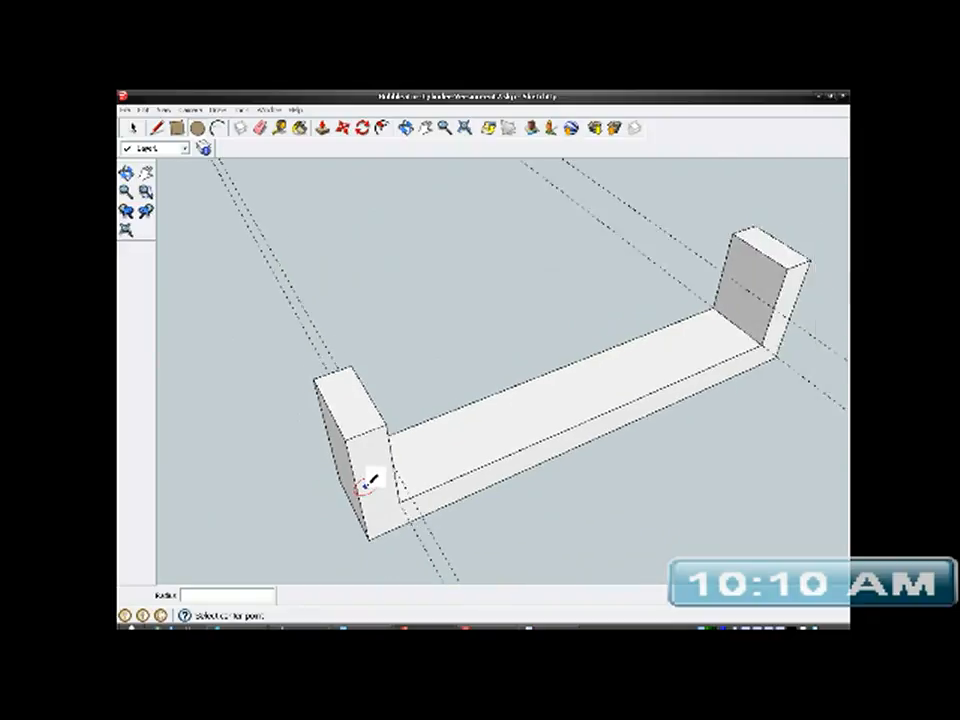
pyautogui.scroll(5, 714, 315)
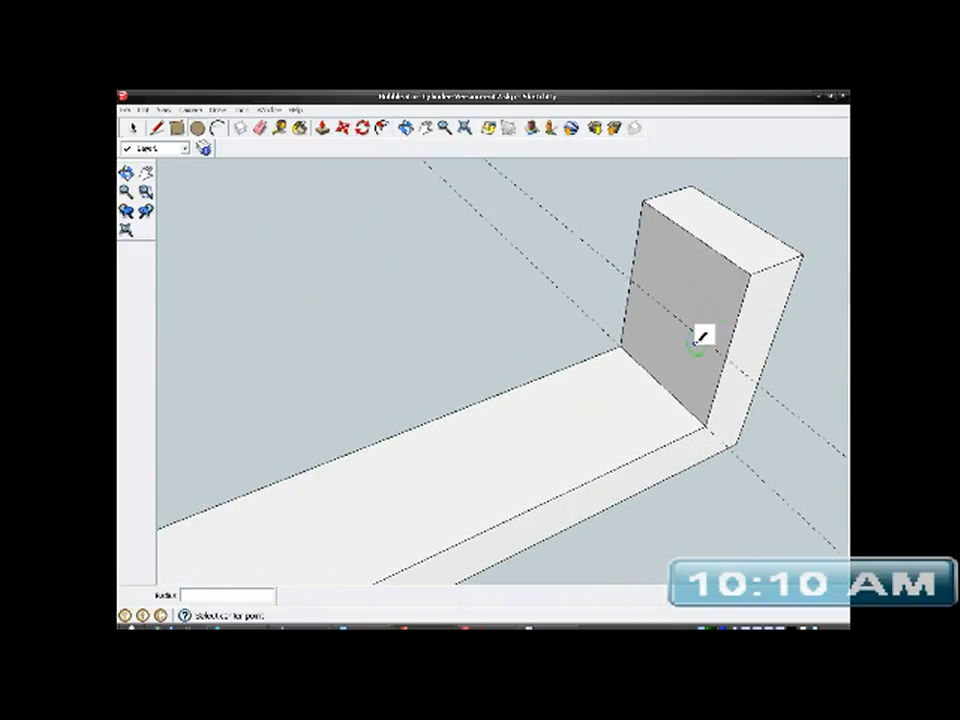
pyautogui.moveTo(649, 394); pyautogui.dragTo(756, 356, button='middle')
pyautogui.scroll(-2, 579, 444)
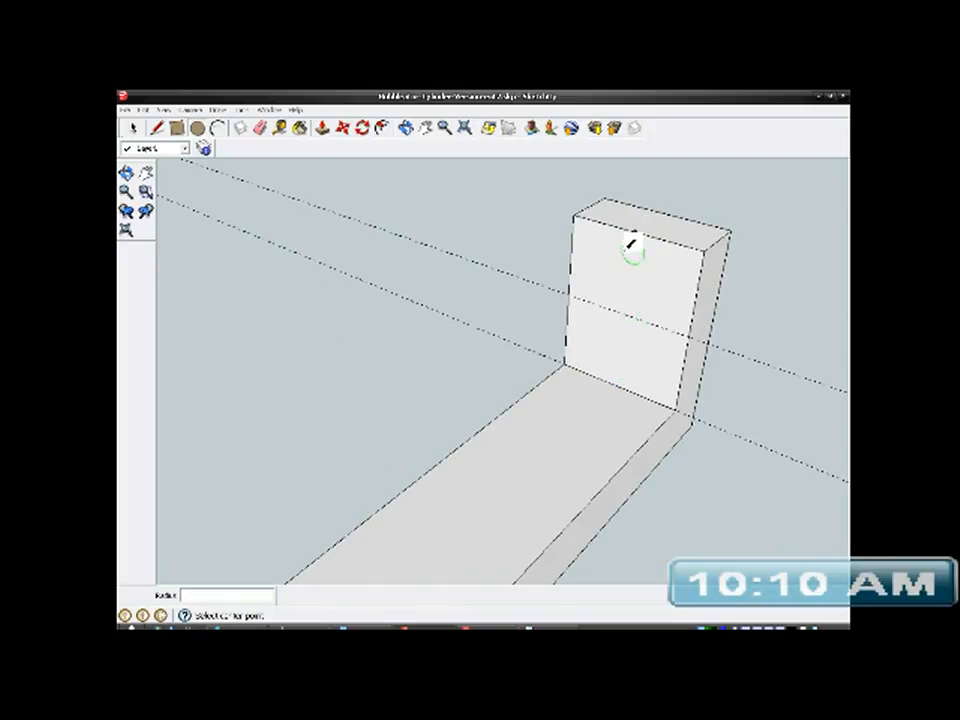
pyautogui.click(625, 314)
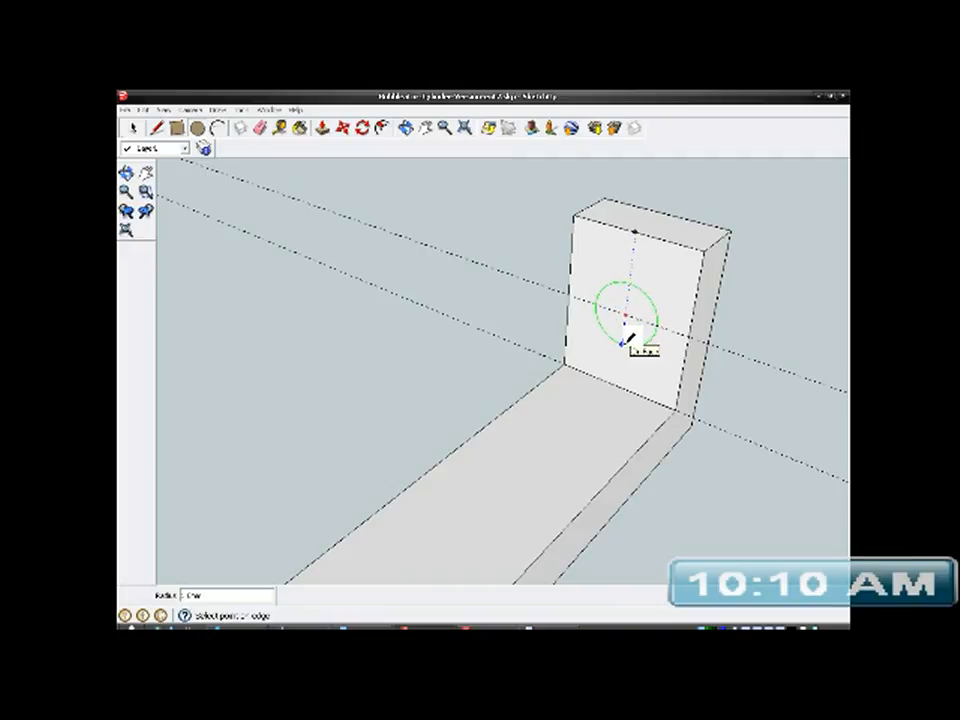
pyautogui.press('Return')
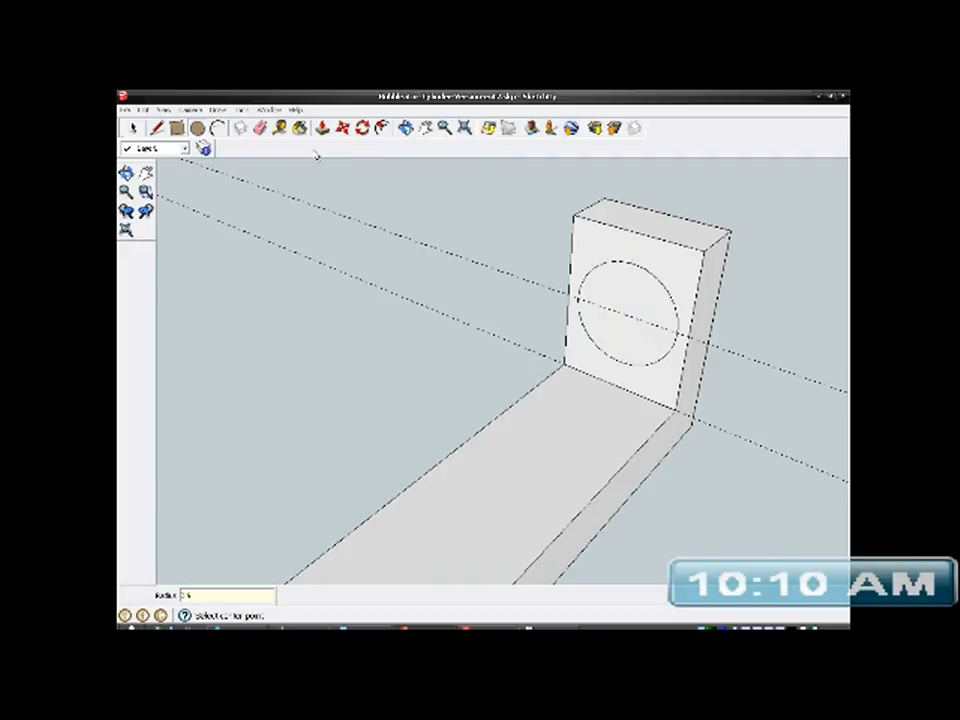
# - Push/Pull the circle on one upright's inner face outward into a short cylindrical boss
pyautogui.press('p')
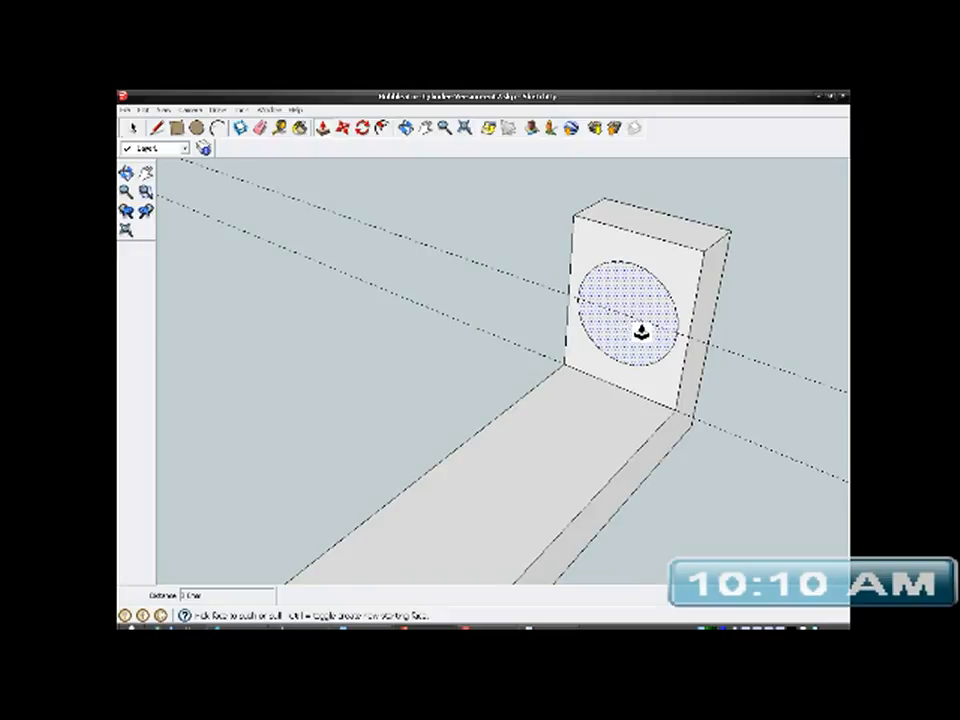
pyautogui.click(644, 347)
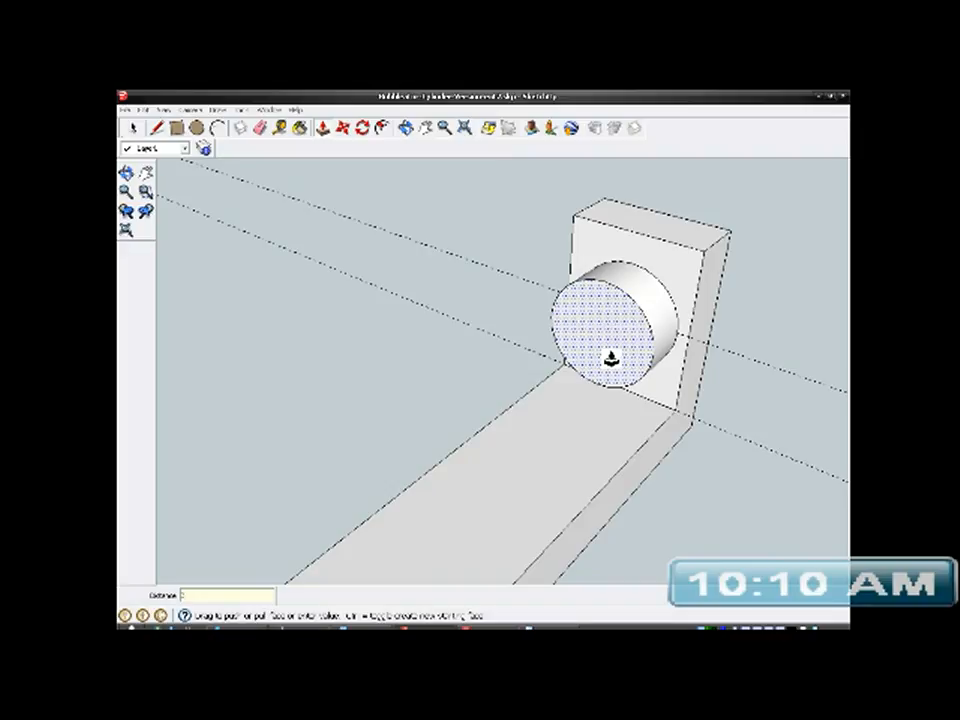
pyautogui.press('Return')
# - Extrude the circle on the opposite upright's inner face into a matching short boss
pyautogui.moveTo(672, 368); pyautogui.dragTo(500, 440, button='middle')
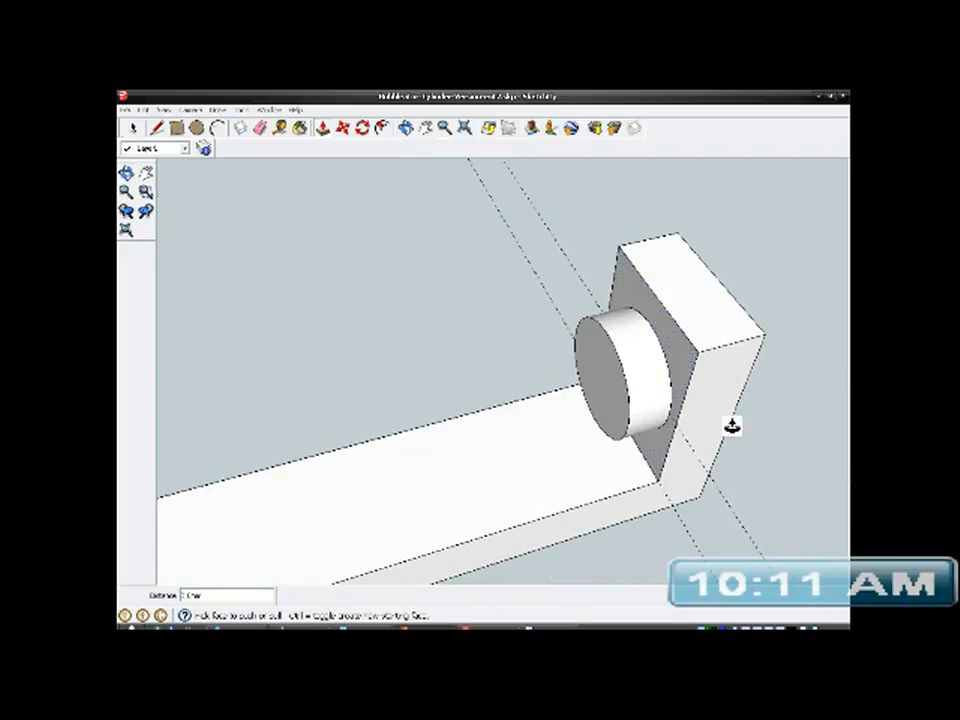
pyautogui.scroll(-5, 732, 426)
pyautogui.moveTo(696, 401); pyautogui.dragTo(332, 360, button='middle')
pyautogui.scroll(3, 317, 343)
pyautogui.click(333, 350)
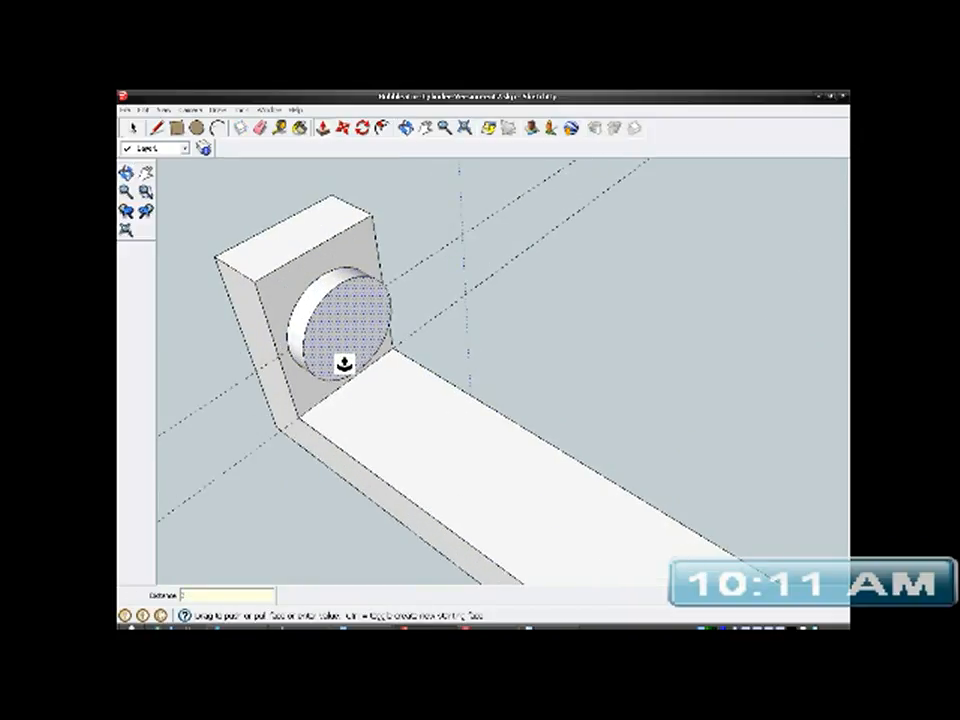
pyautogui.press('Return')
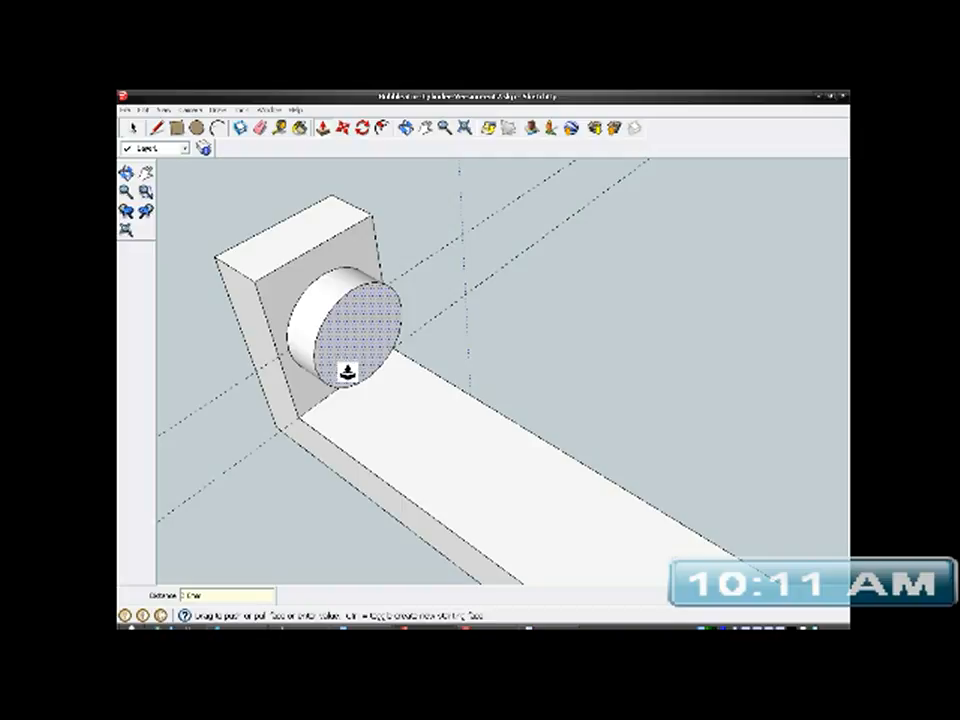
# - Delete the construction guide lines around the bracket
pyautogui.click(134, 129)
pyautogui.moveTo(272, 285); pyautogui.dragTo(282, 362, button='middle')
pyautogui.scroll(-2, 282, 362)
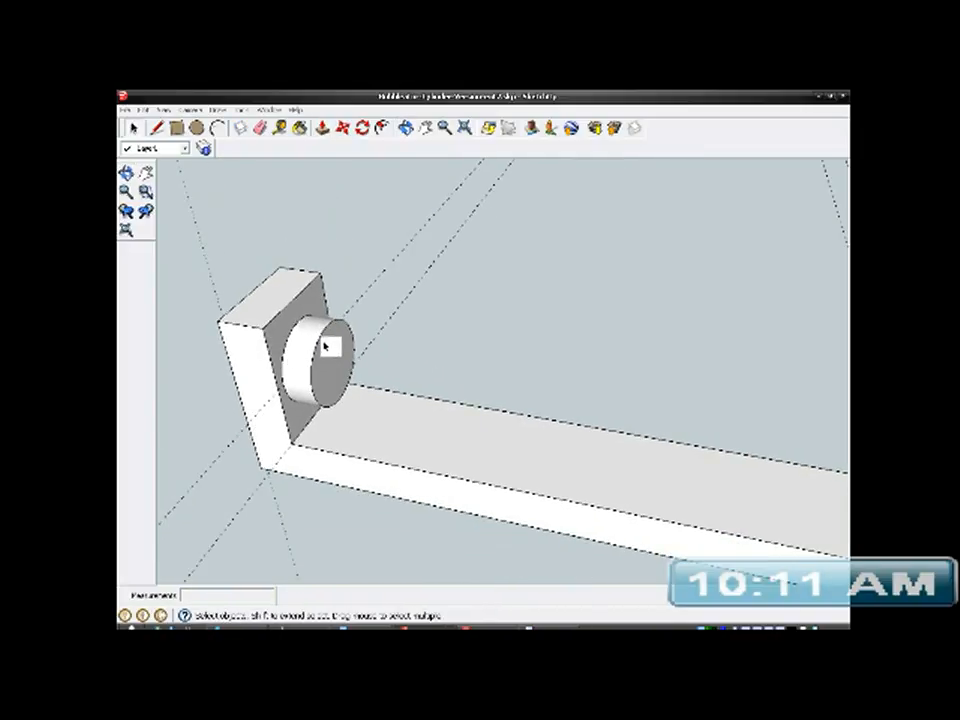
pyautogui.scroll(-2, 282, 340)
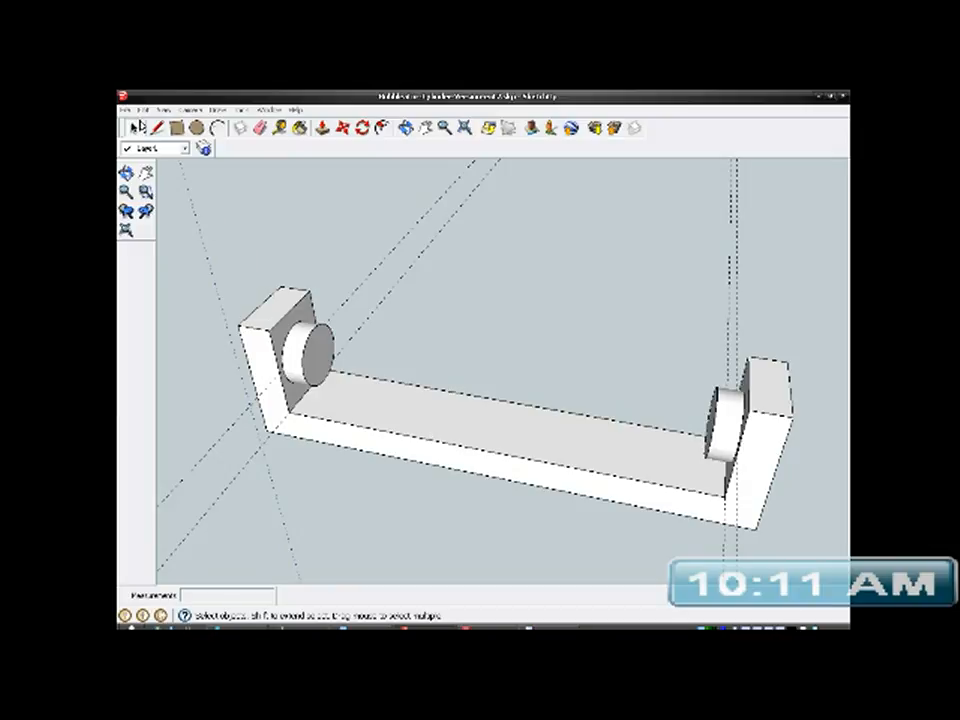
pyautogui.click(143, 110)
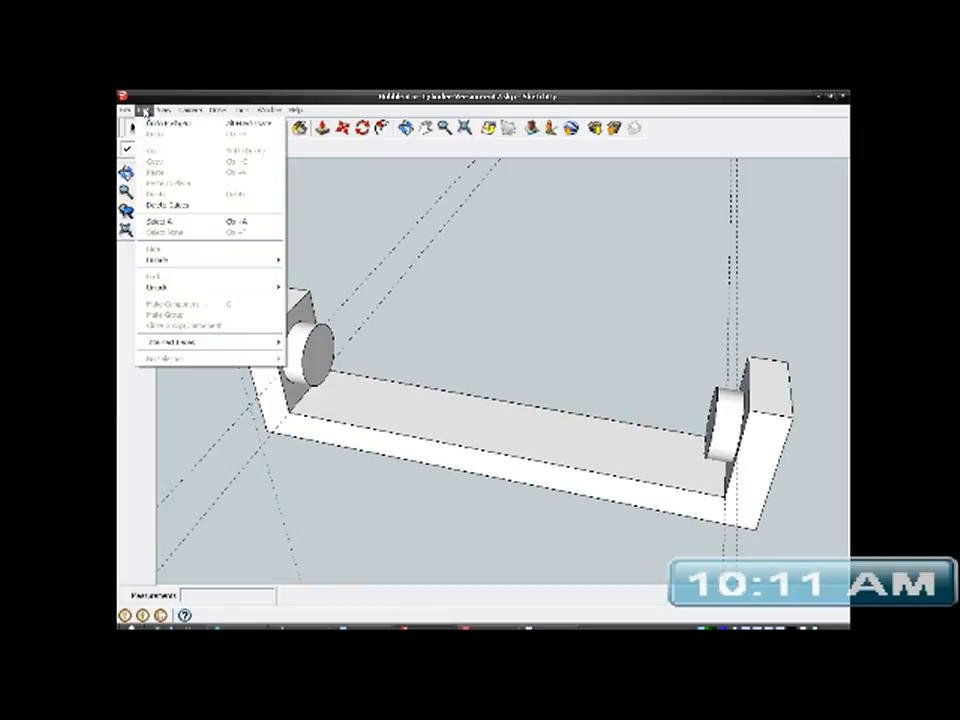
pyautogui.click(172, 205)
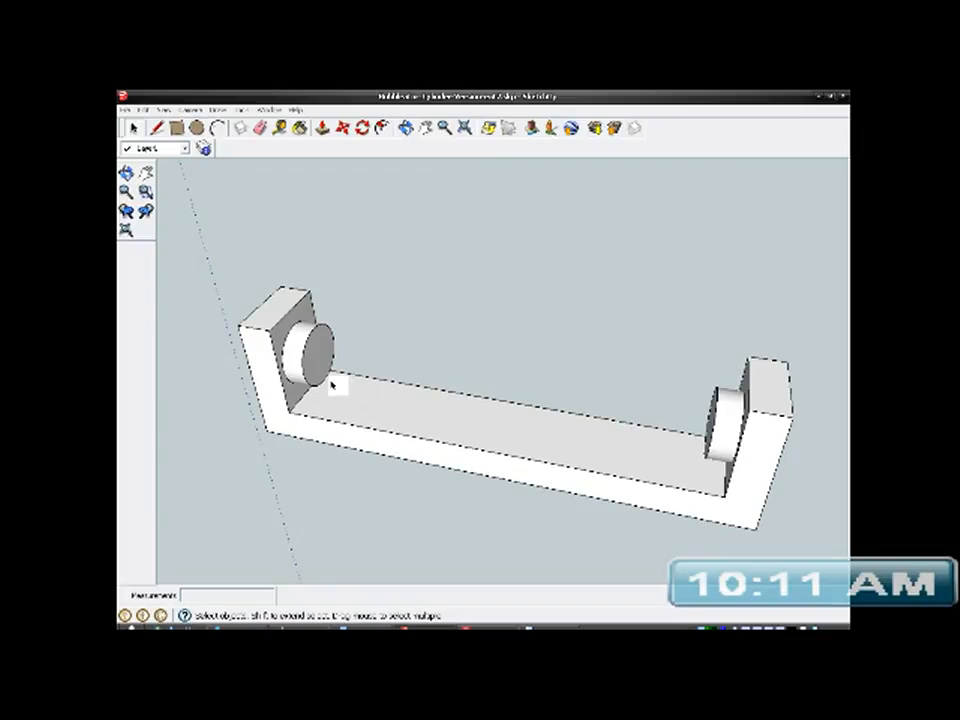
# - Select all geometry connected to the bracket's base face and make it a group
pyautogui.scroll(-3, 331, 383)
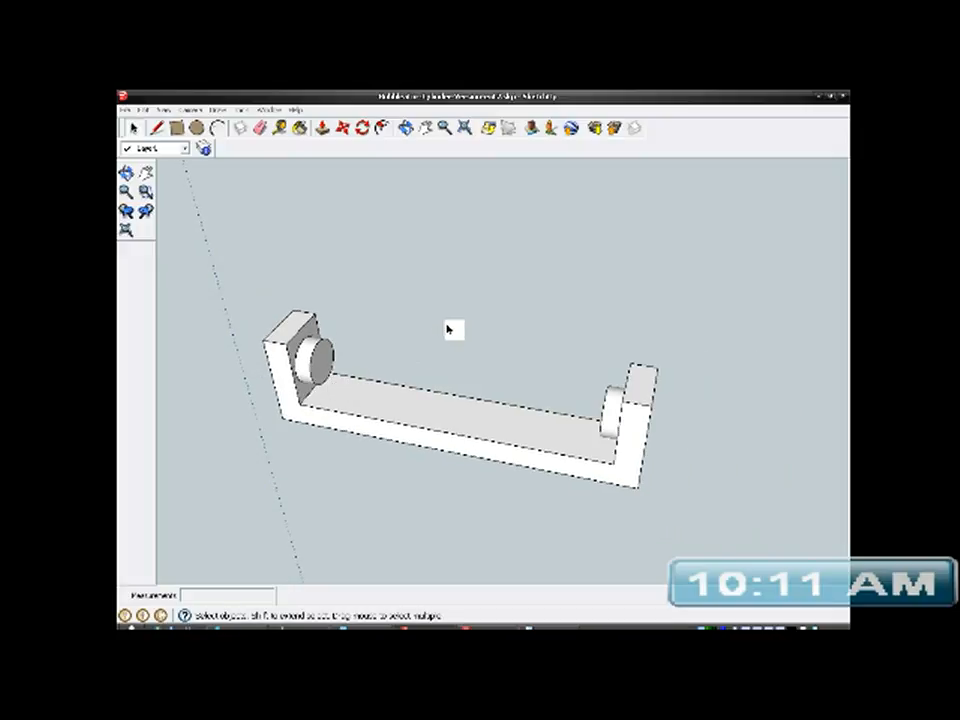
pyautogui.click(405, 420)
pyautogui.rightClick(404, 419)
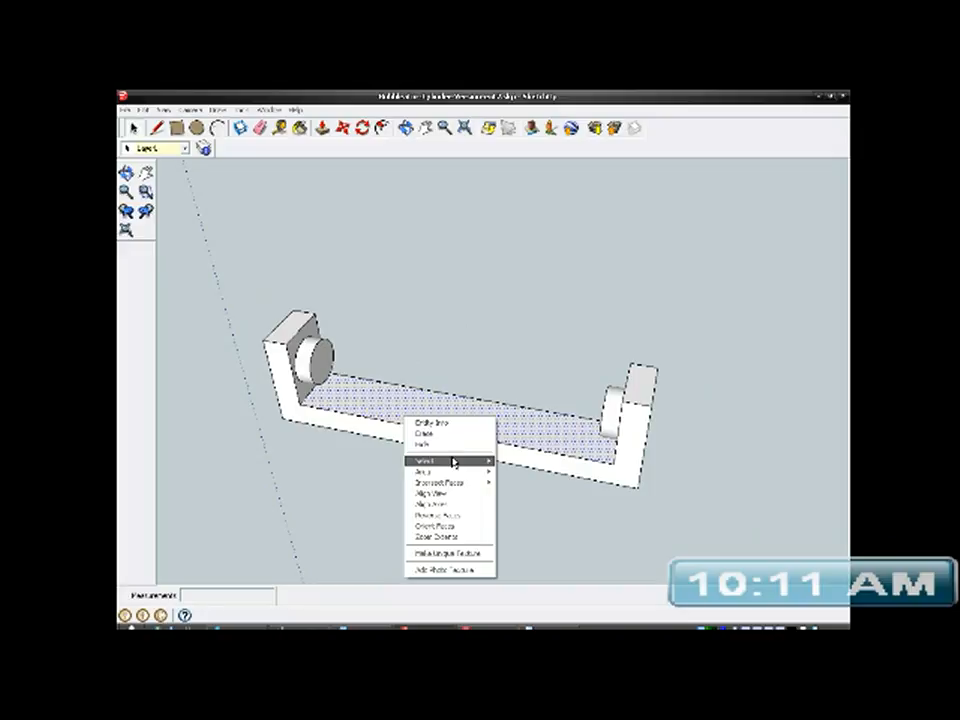
pyautogui.moveTo(453, 461)
pyautogui.click(521, 484)
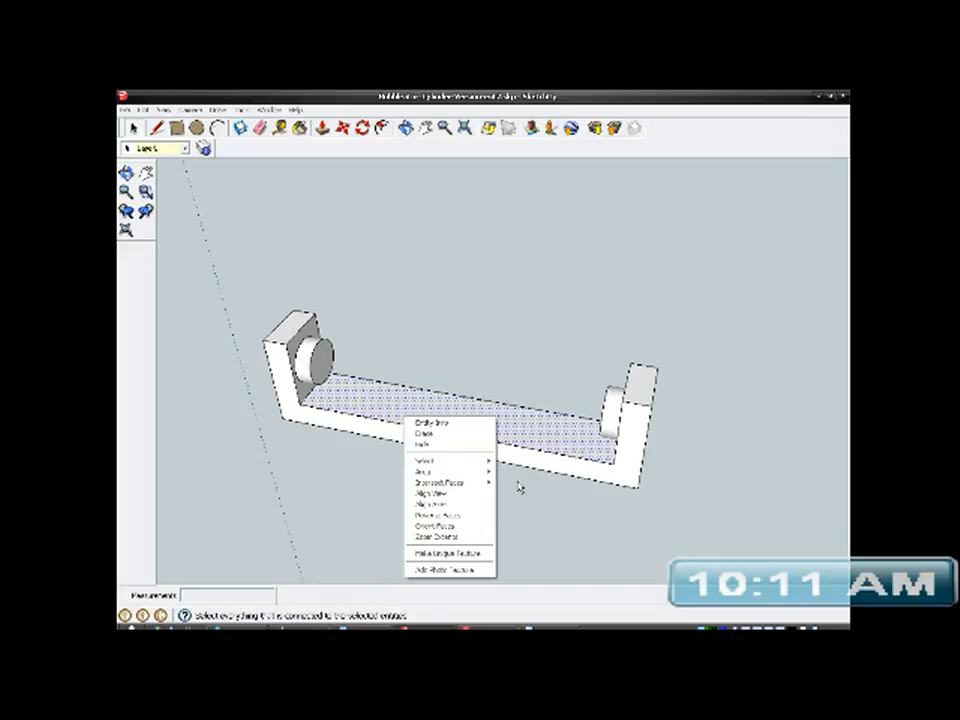
pyautogui.rightClick(495, 422)
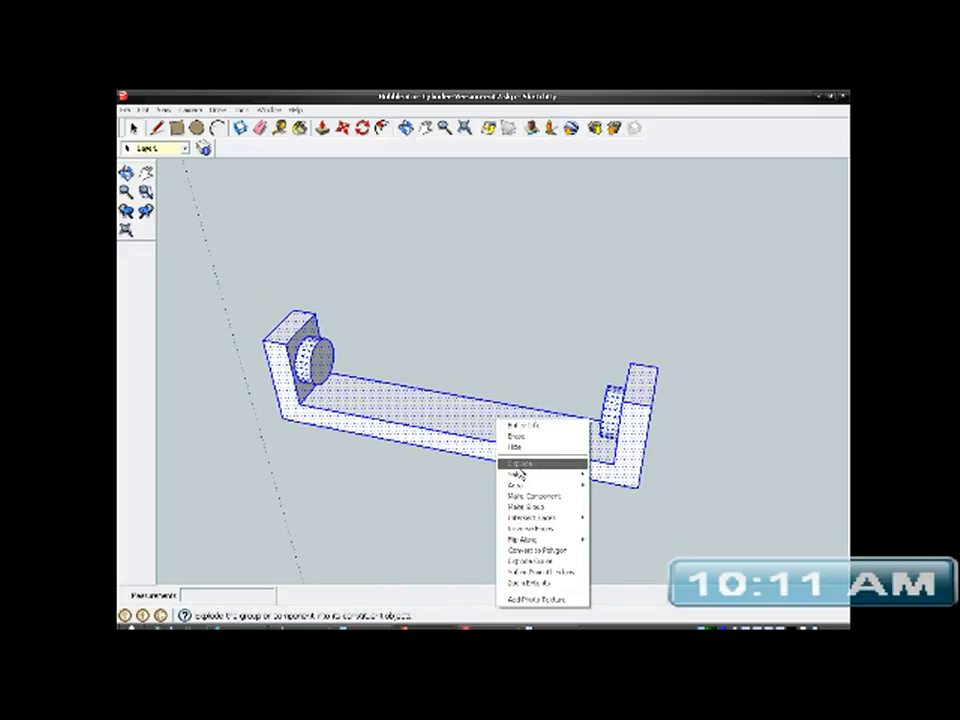
pyautogui.click(525, 508)
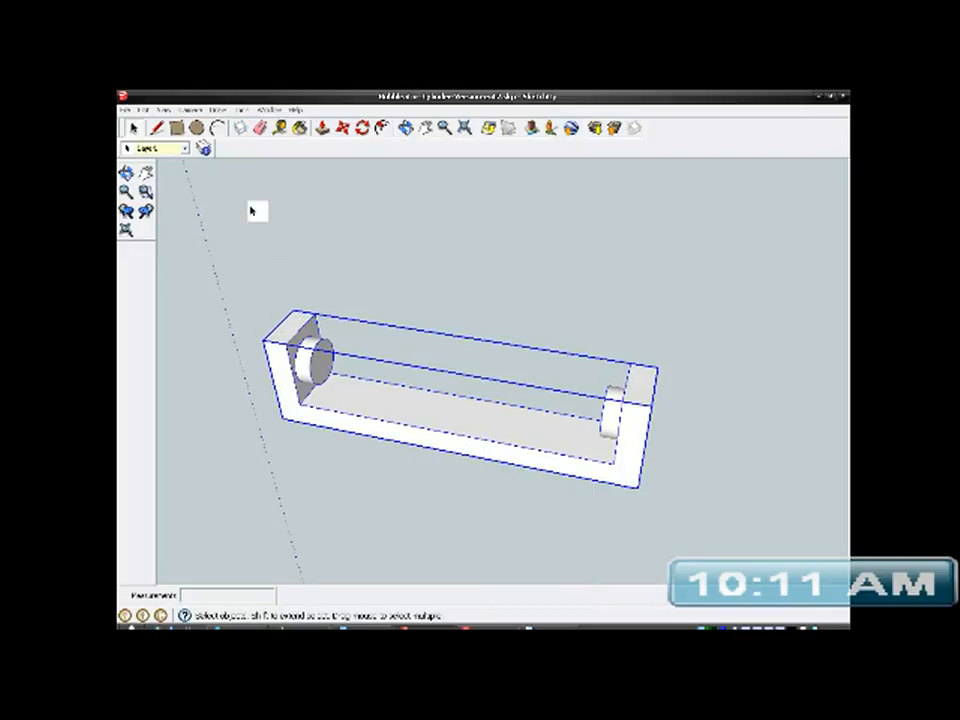
# - Draw two concentric circles with radii of about 3.1 mm and 3.3 mm, centred on the end face of one upright's boss
pyautogui.click(197, 128)
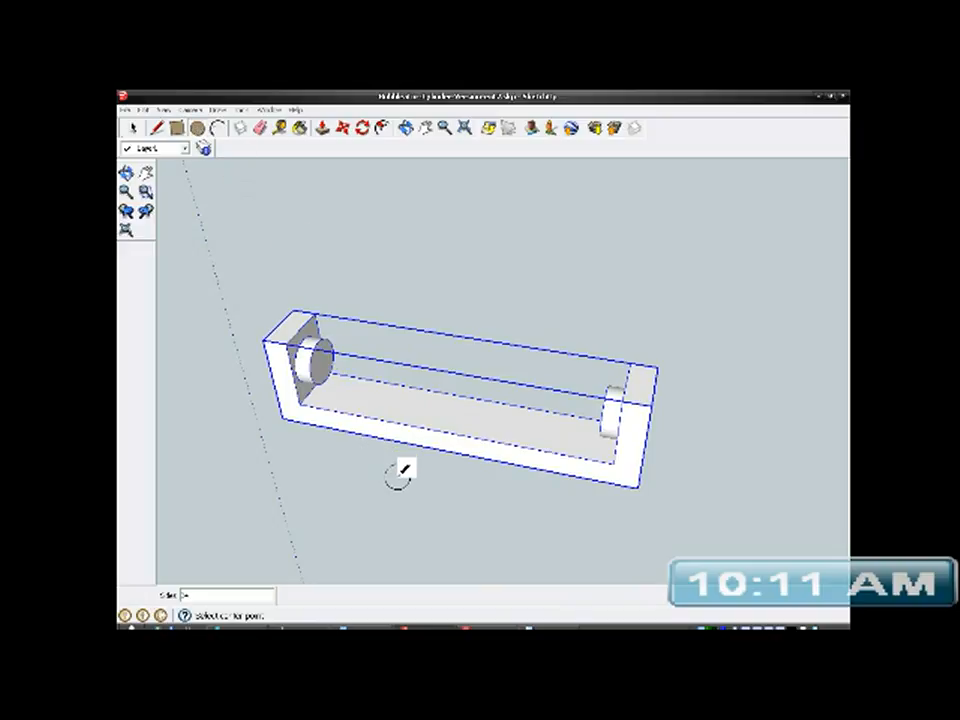
pyautogui.moveTo(433, 472); pyautogui.dragTo(377, 396, button='middle')
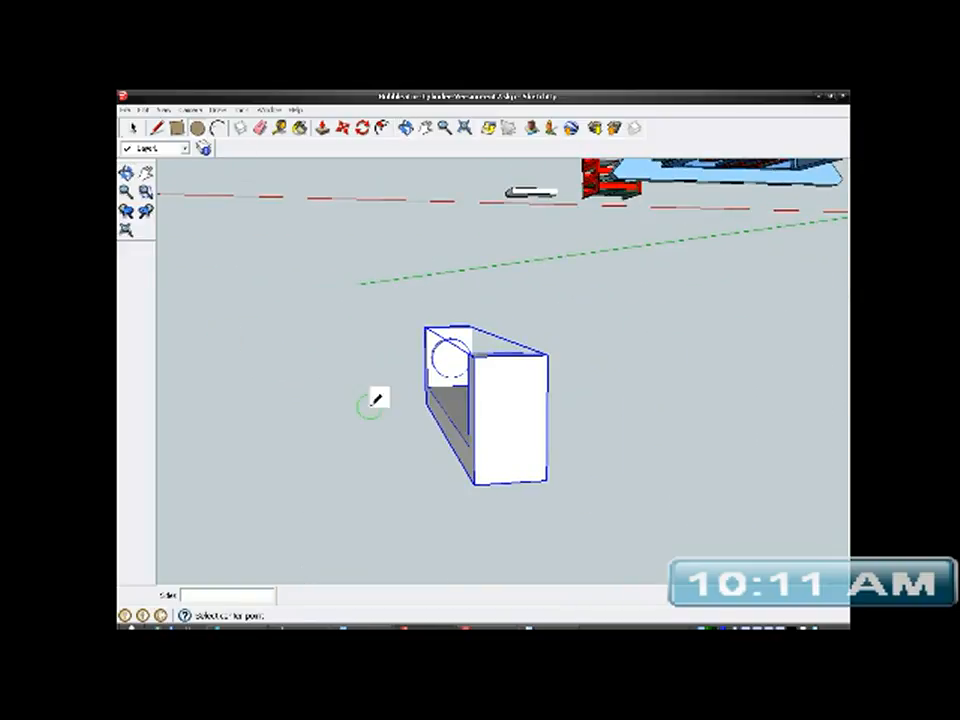
pyautogui.moveTo(503, 402); pyautogui.dragTo(529, 446, button='middle')
pyautogui.scroll(6, 429, 364)
pyautogui.moveTo(440, 358); pyautogui.dragTo(428, 338, button='middle')
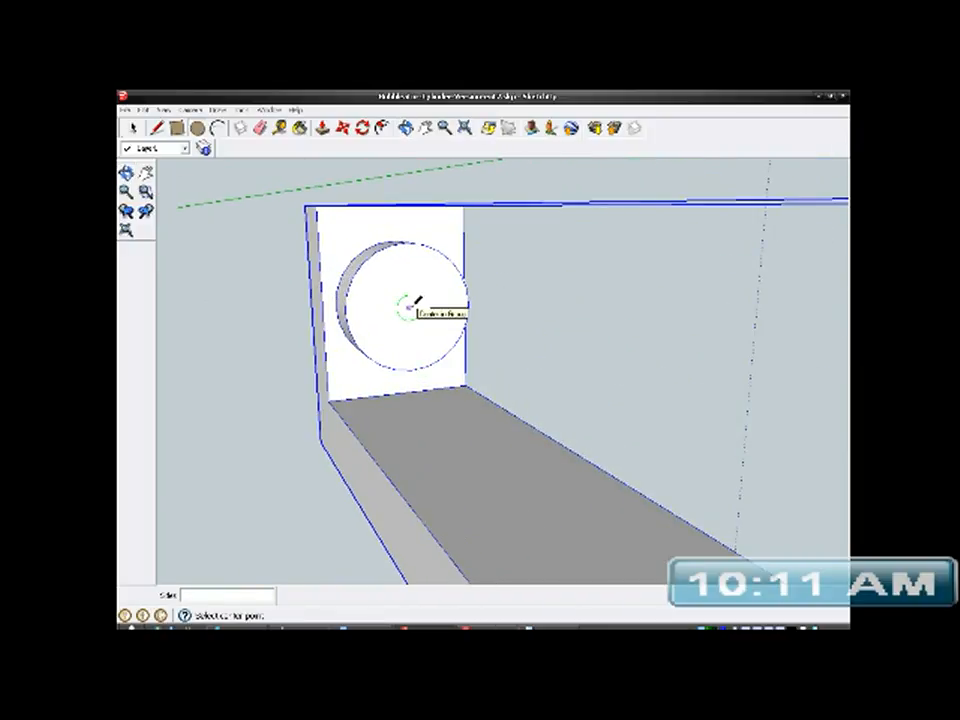
pyautogui.click(409, 307)
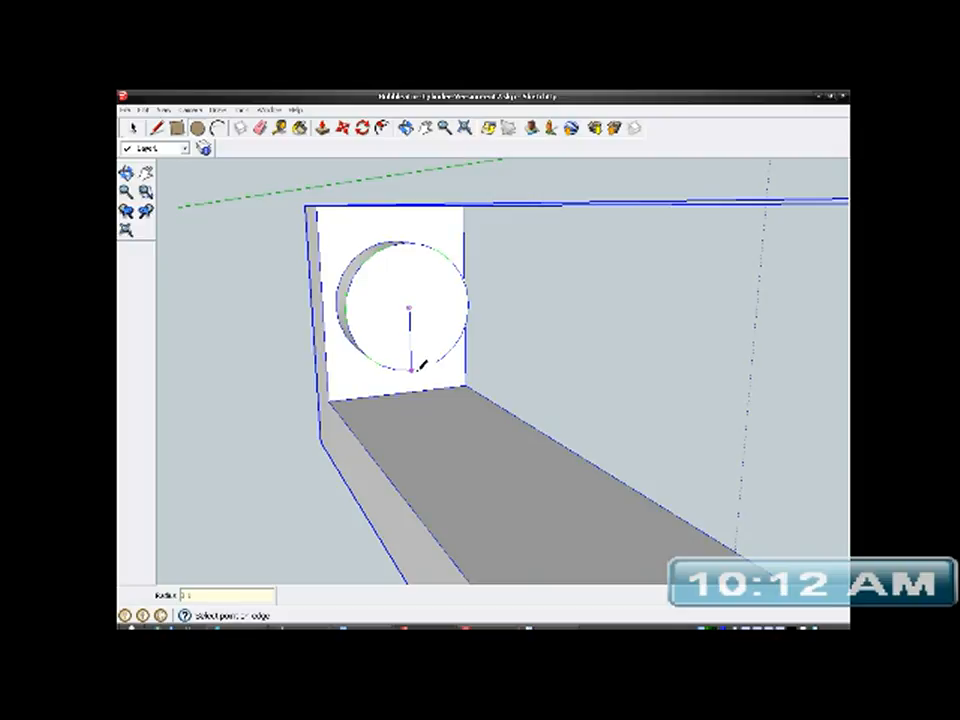
pyautogui.click(419, 368)
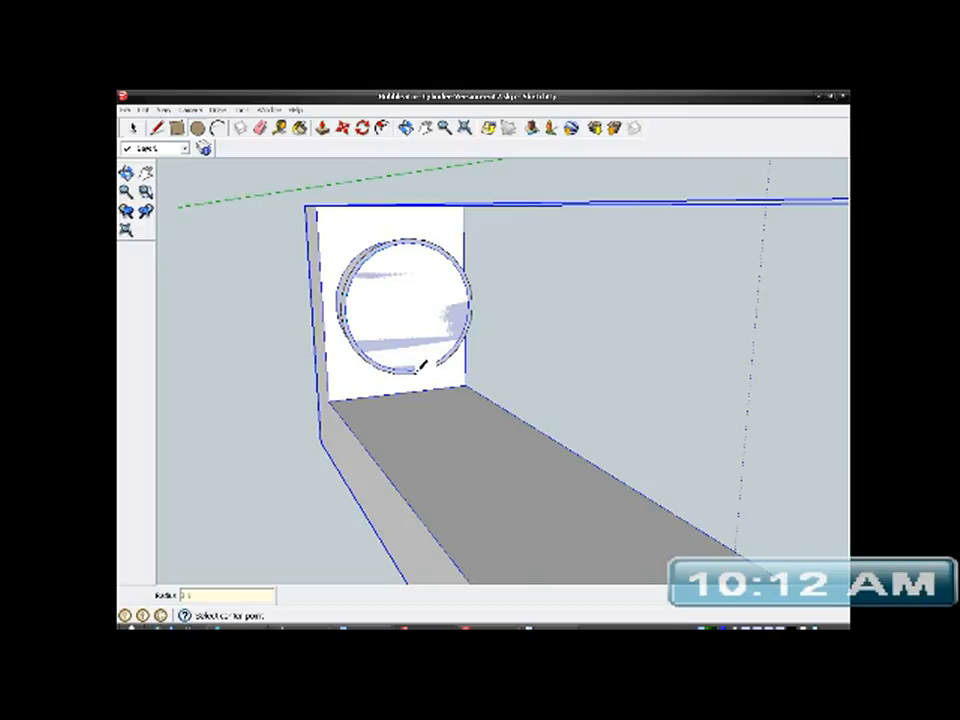
pyautogui.click(409, 306)
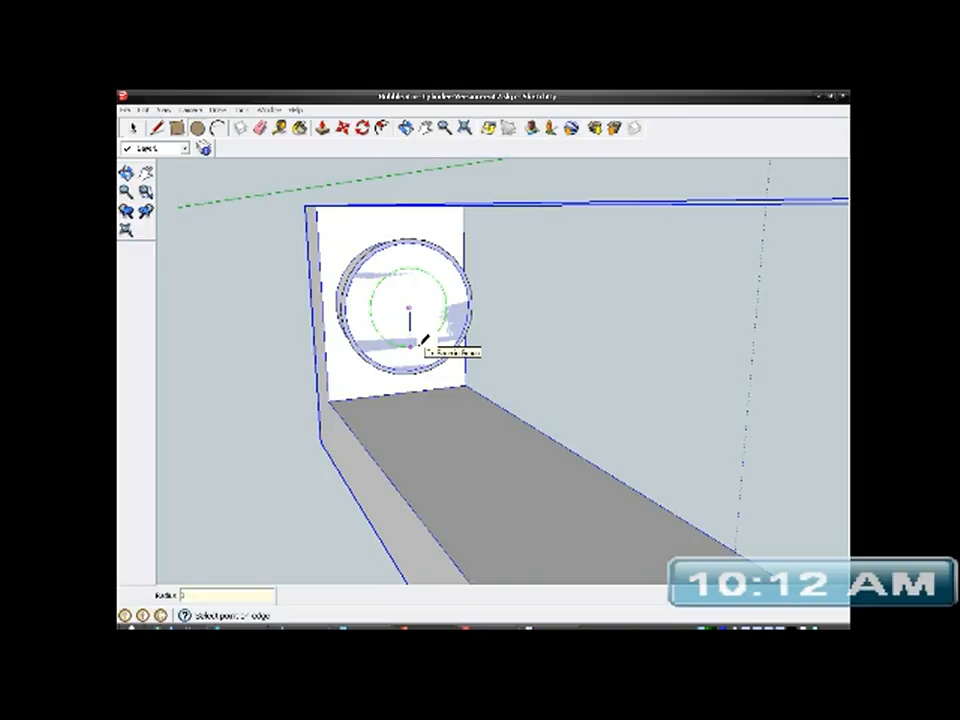
pyautogui.press('Escape')
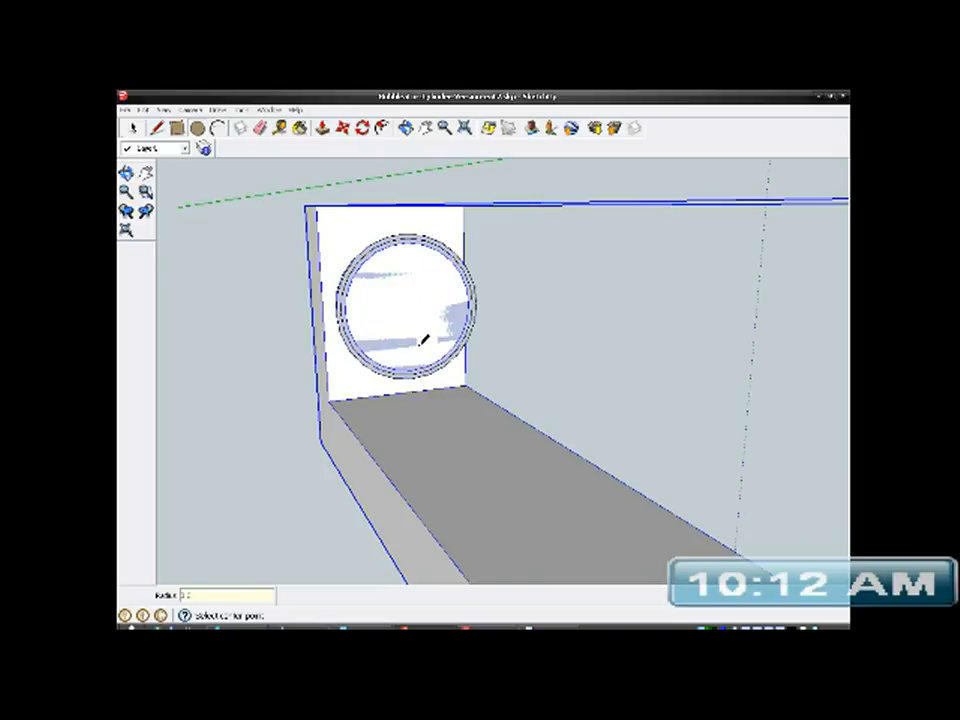
# - Erase the face inside the inner circle so only the thin ring remains around the boss
pyautogui.click(132, 128)
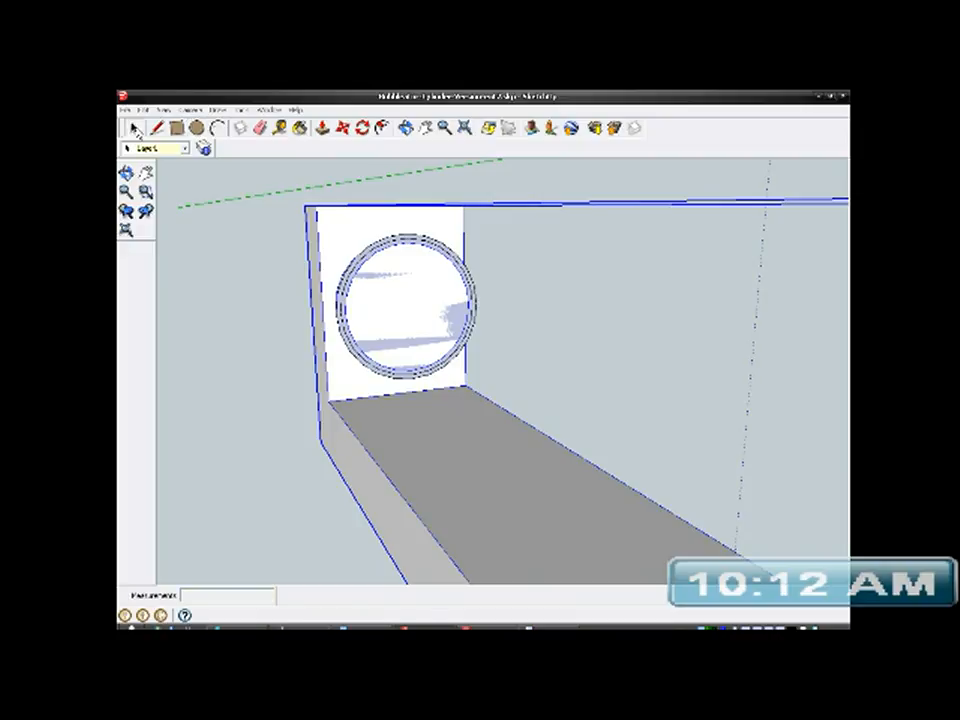
pyautogui.click(411, 311)
pyautogui.rightClick(411, 311)
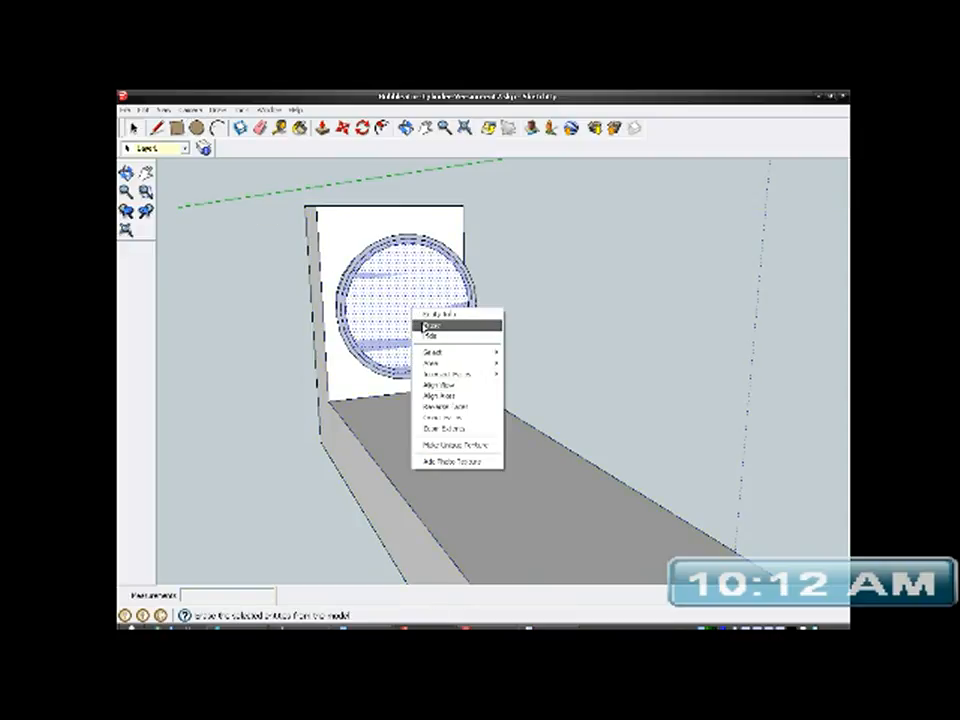
pyautogui.click(421, 326)
# - Push/Pull the ring face about 36 mm along the bracket into a hollow tube reaching over the opposite boss
pyautogui.scroll(5, 370, 305)
pyautogui.moveTo(388, 321); pyautogui.dragTo(462, 345, button='middle')
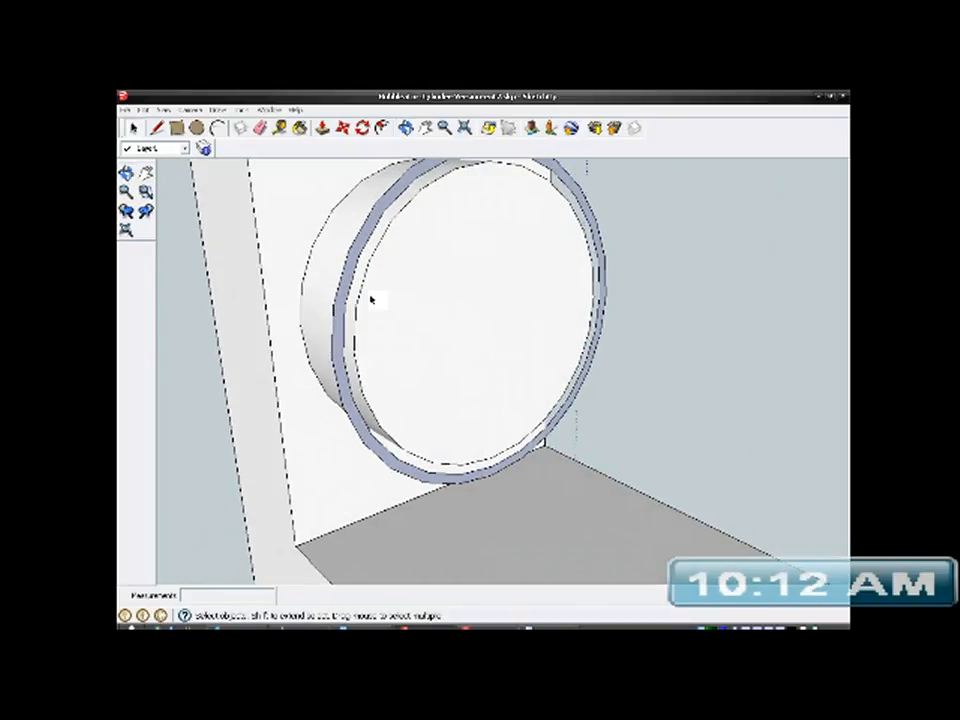
pyautogui.click(348, 285)
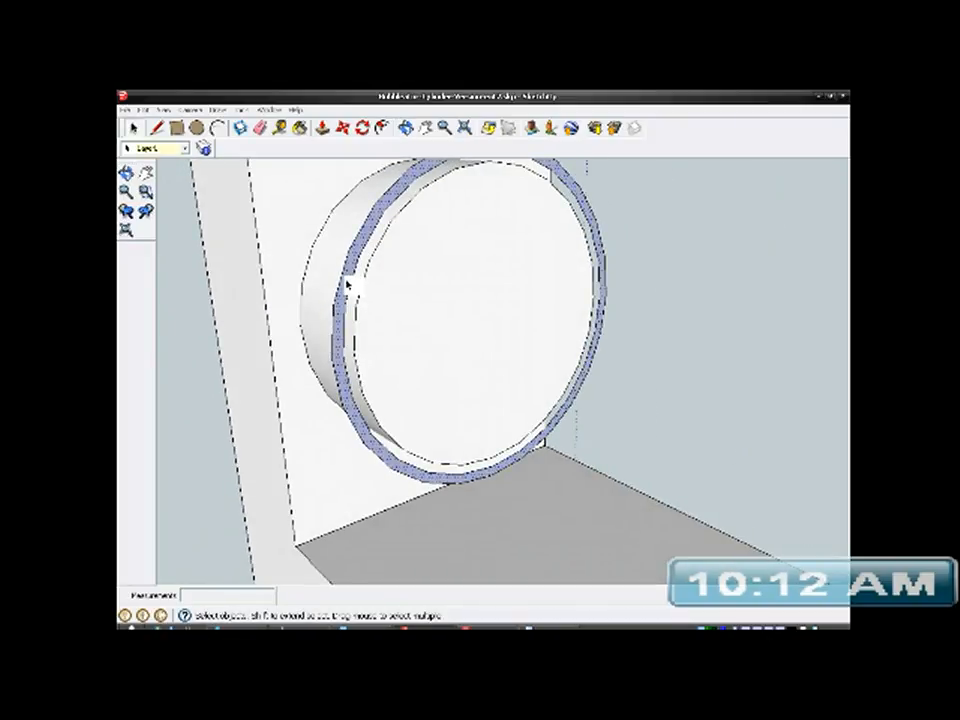
pyautogui.click(323, 129)
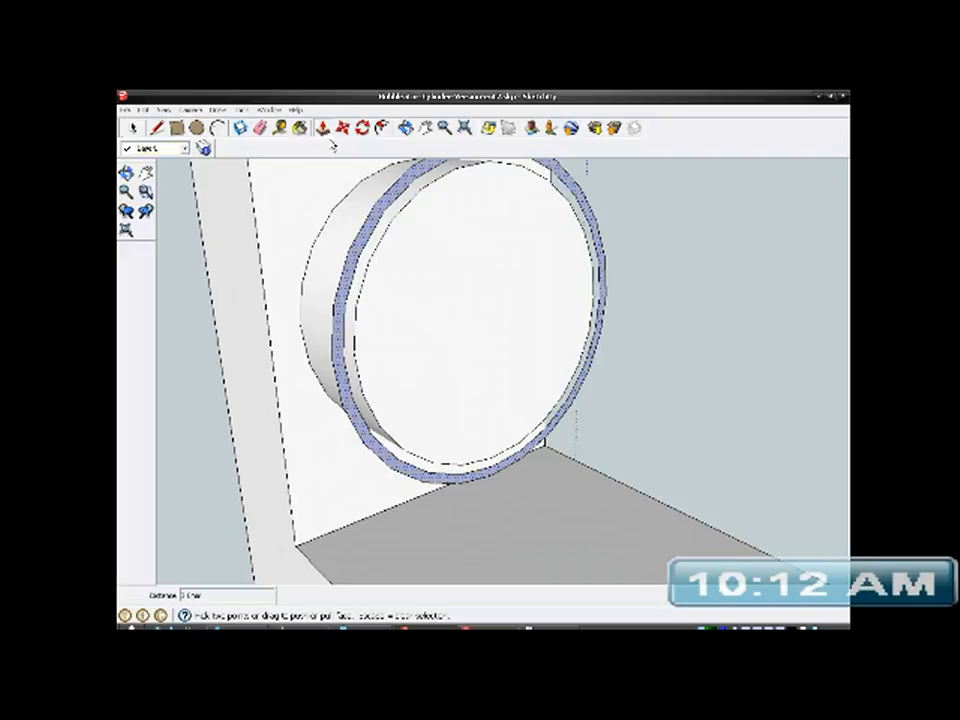
pyautogui.moveTo(354, 262); pyautogui.dragTo(638, 404)
pyautogui.scroll(-5, 390, 284)
pyautogui.scroll(-2, 391, 285)
pyautogui.scroll(-1, 494, 352)
pyautogui.scroll(-2, 494, 352)
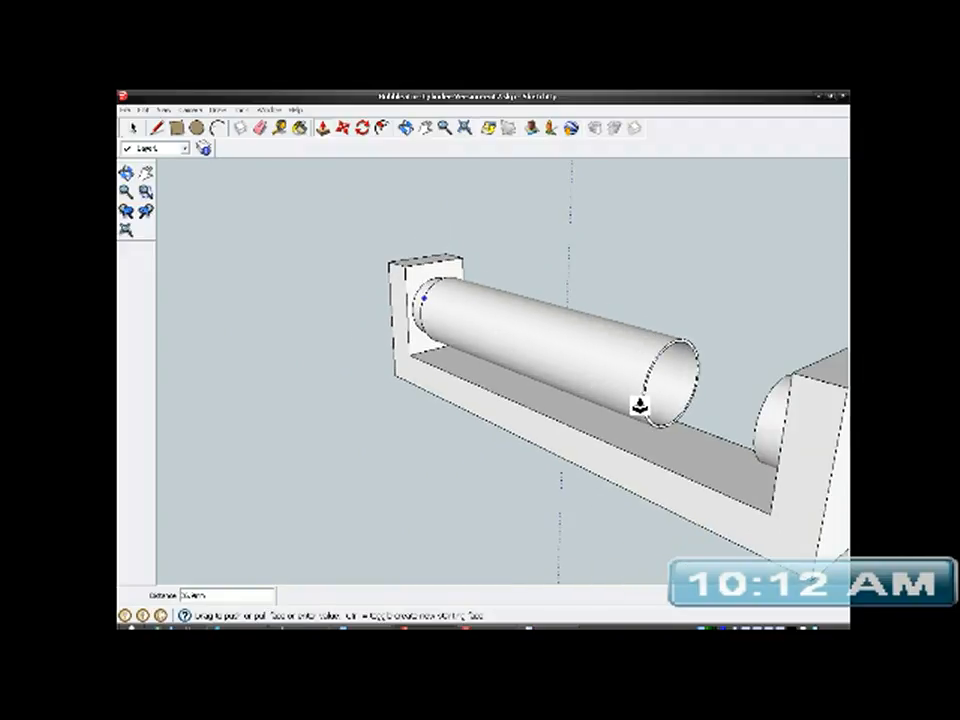
pyautogui.keyDown('shift'); pyautogui.moveTo(640, 405); pyautogui.dragTo(619, 375, button='middle'); pyautogui.keyUp('shift')
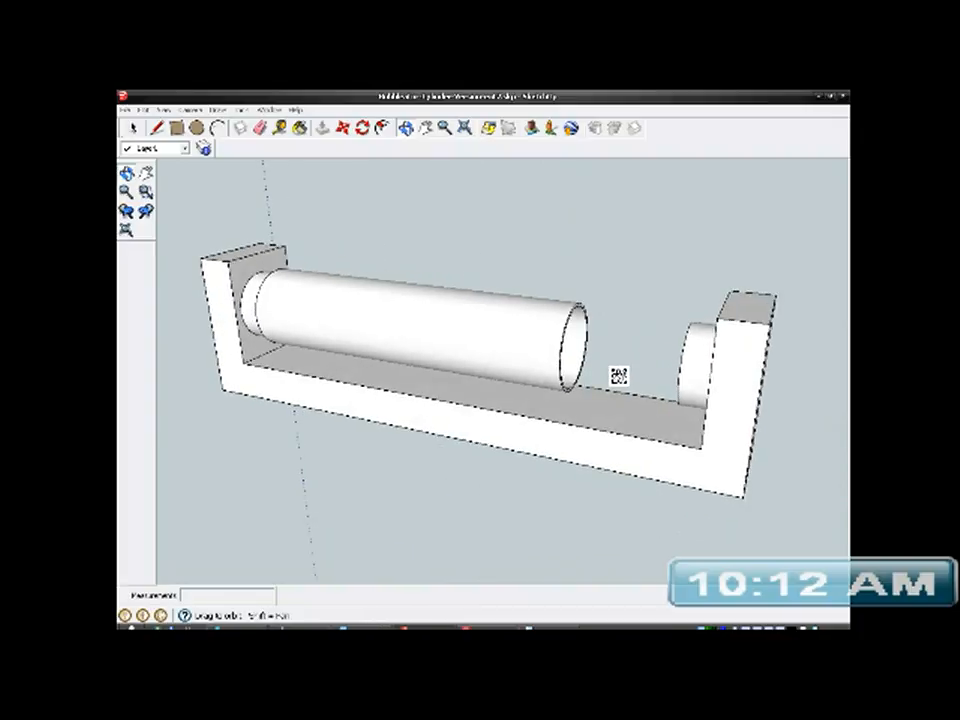
pyautogui.moveTo(617, 378); pyautogui.dragTo(698, 394)
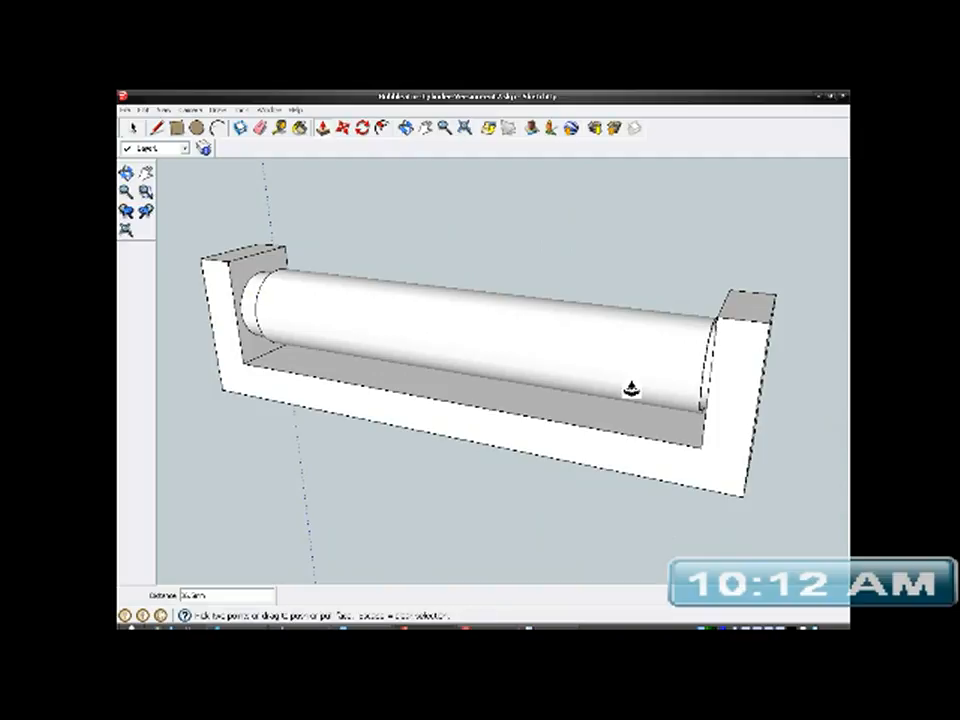
# - Extend the tube's starting end over its boss toward the adjacent upright, leaving a narrow gap
pyautogui.scroll(5, 250, 330)
pyautogui.moveTo(257, 330); pyautogui.dragTo(553, 317, button='middle')
pyautogui.moveTo(465, 336); pyautogui.dragTo(489, 321, button='middle')
pyautogui.scroll(3, 489, 318)
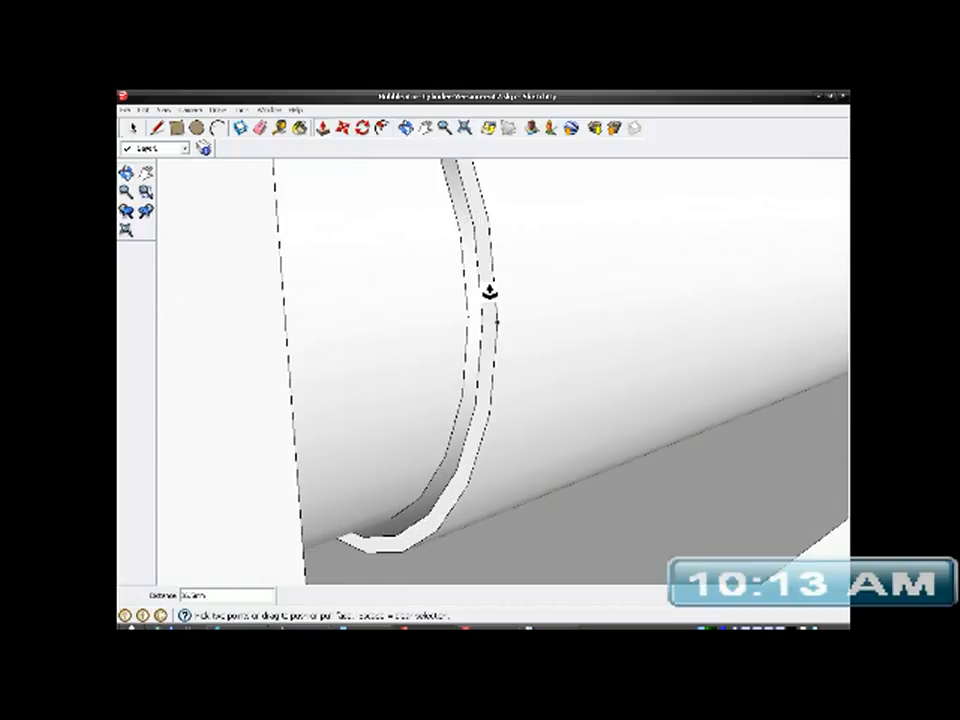
pyautogui.rightClick(490, 286)
pyautogui.moveTo(485, 287); pyautogui.dragTo(425, 328)
pyautogui.moveTo(425, 328)
pyautogui.mouseDown(button='middle')
pyautogui.moveTo(306, 362)
pyautogui.moveTo(413, 335)
pyautogui.mouseUp(button='middle')
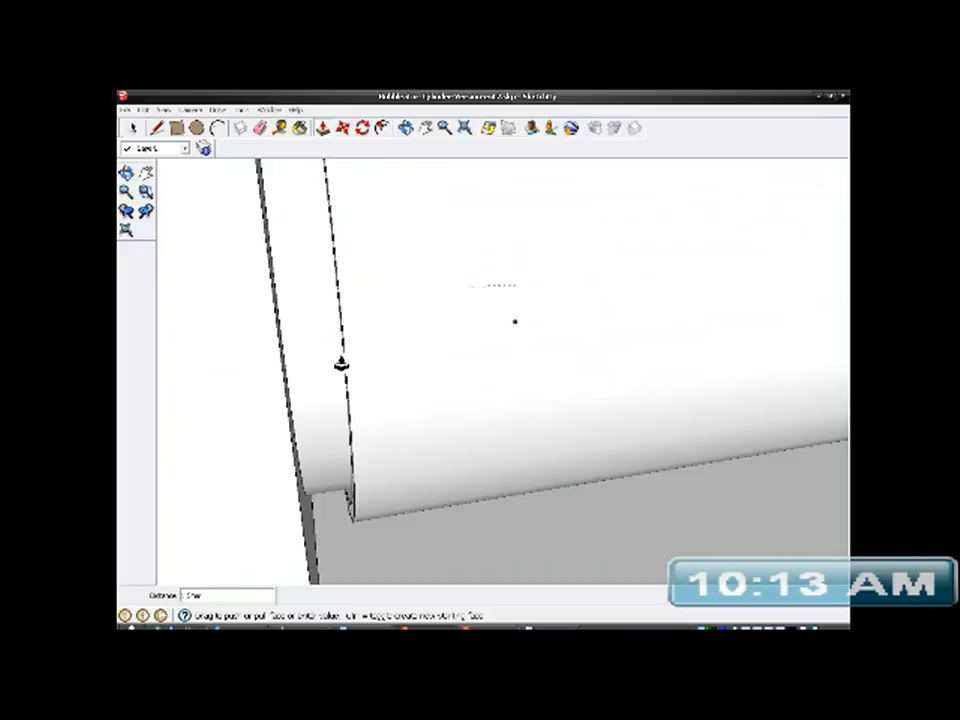
pyautogui.click(332, 366)
pyautogui.scroll(-5, 381, 402)
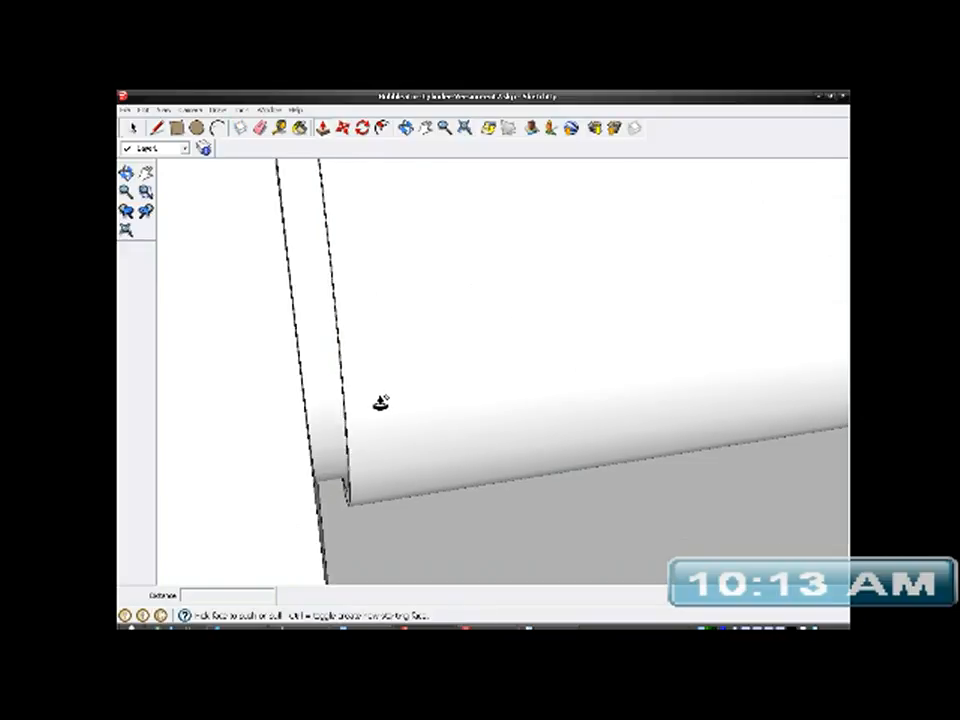
pyautogui.moveTo(467, 347); pyautogui.dragTo(356, 340, button='middle')
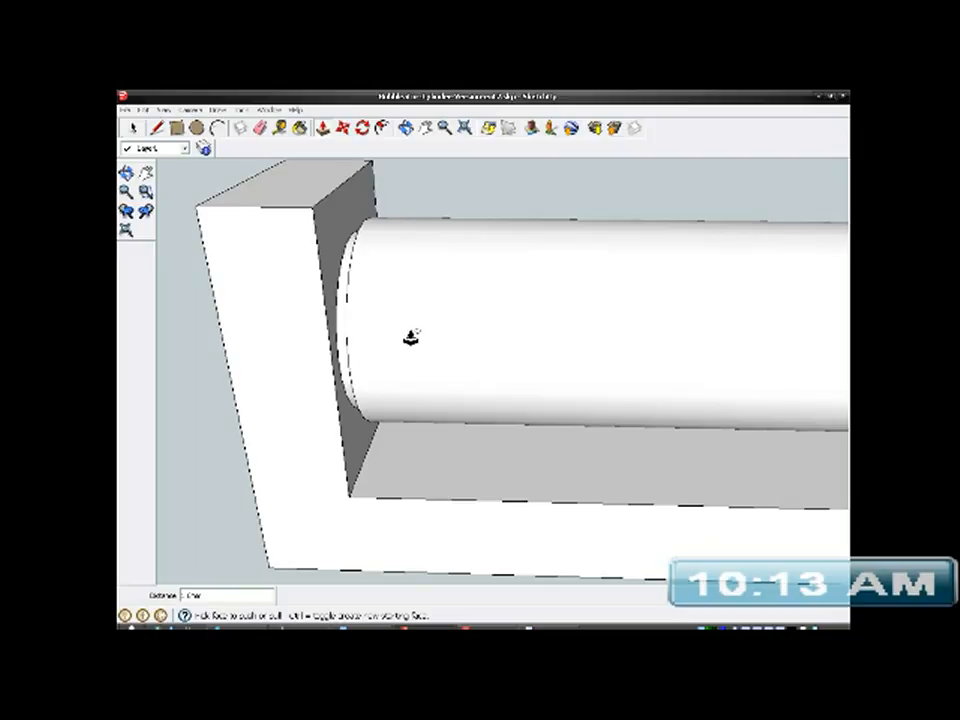
# - Select everything connected to the tube's surface and paint it with the Gold material
pyautogui.click(134, 128)
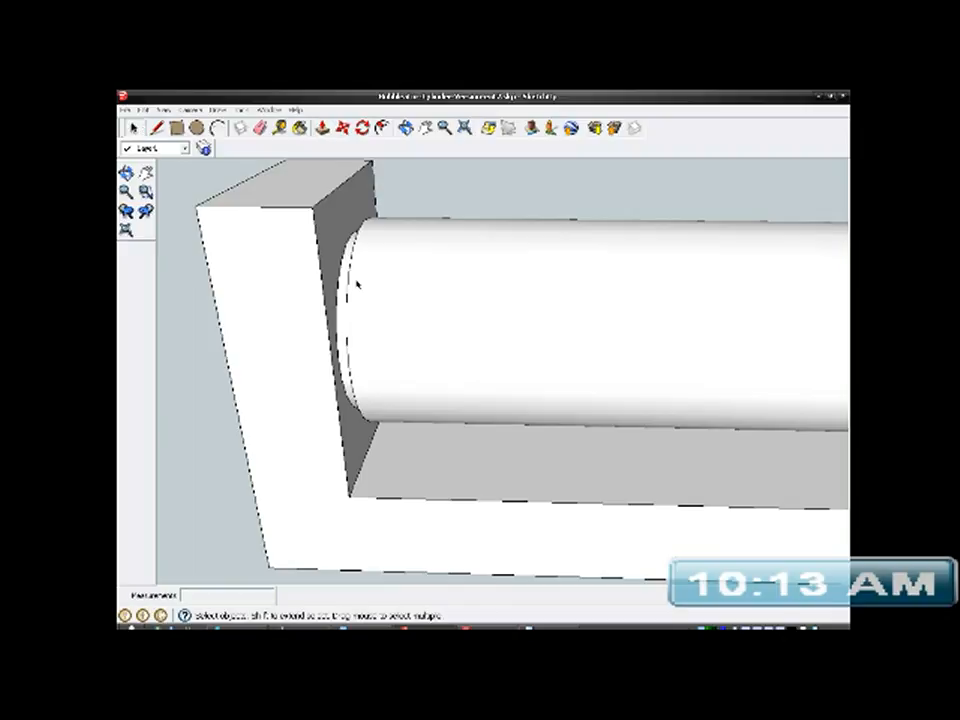
pyautogui.click(446, 317)
pyautogui.rightClick(446, 316)
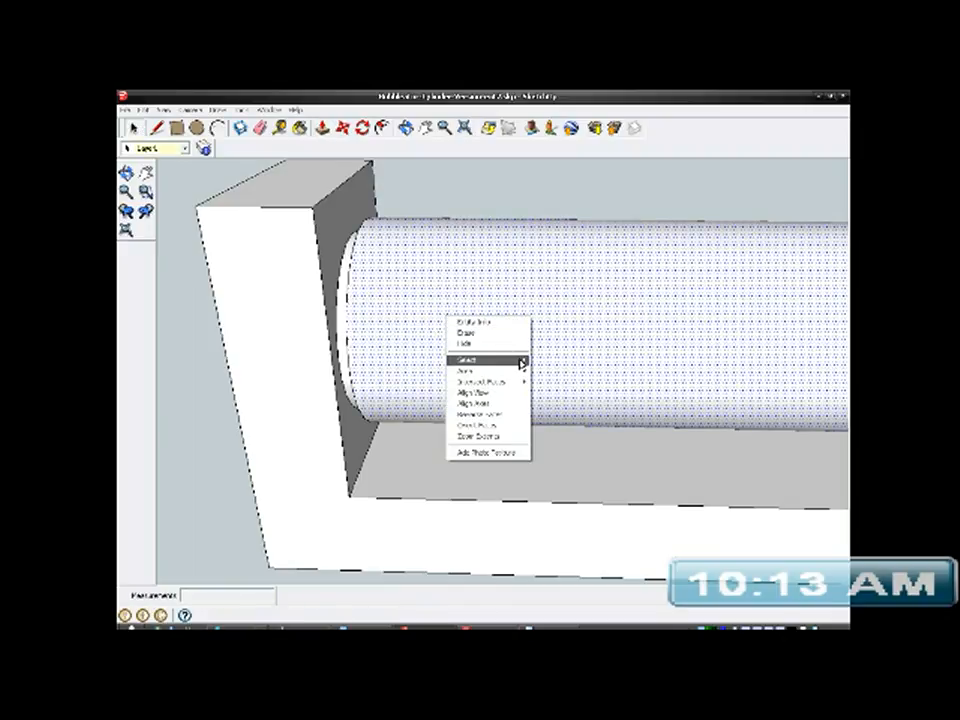
pyautogui.moveTo(519, 360)
pyautogui.click(560, 388)
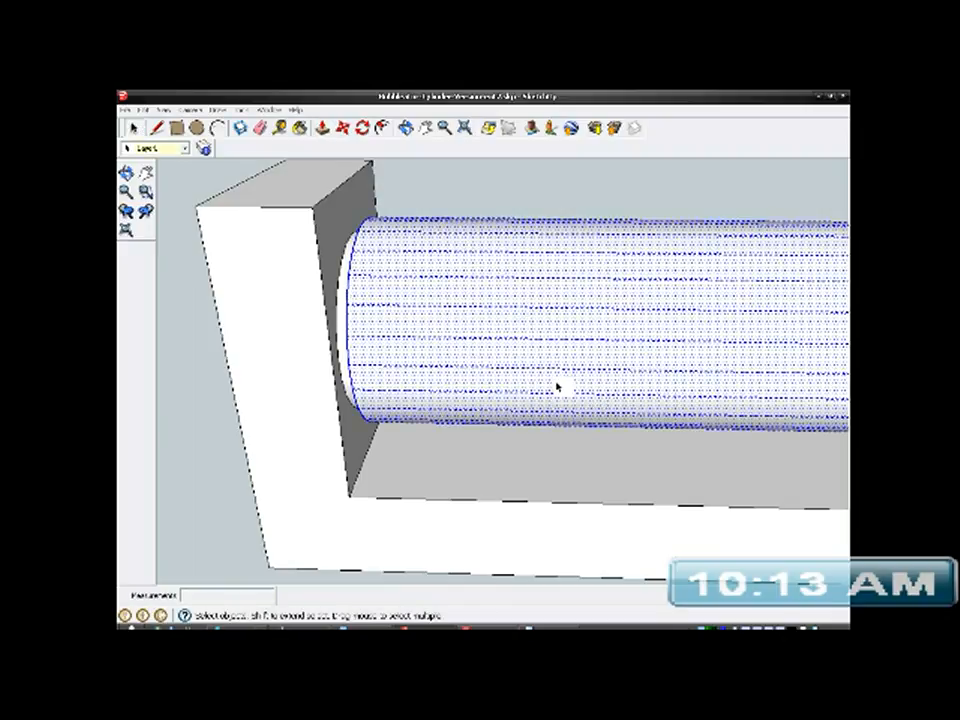
pyautogui.click(241, 110)
pyautogui.click(260, 145)
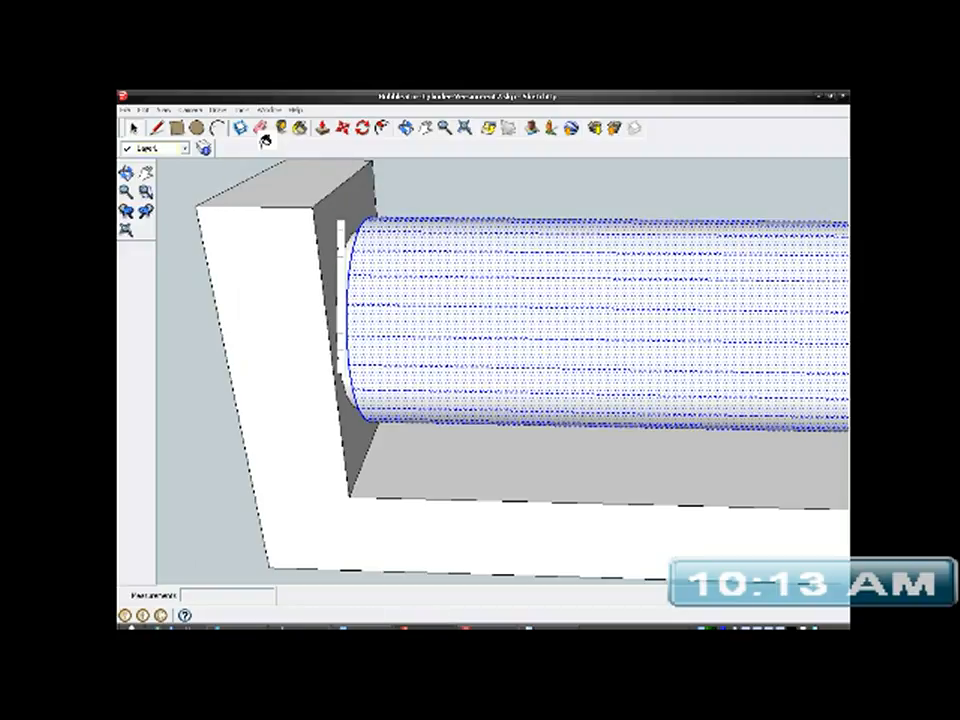
pyautogui.click(534, 349)
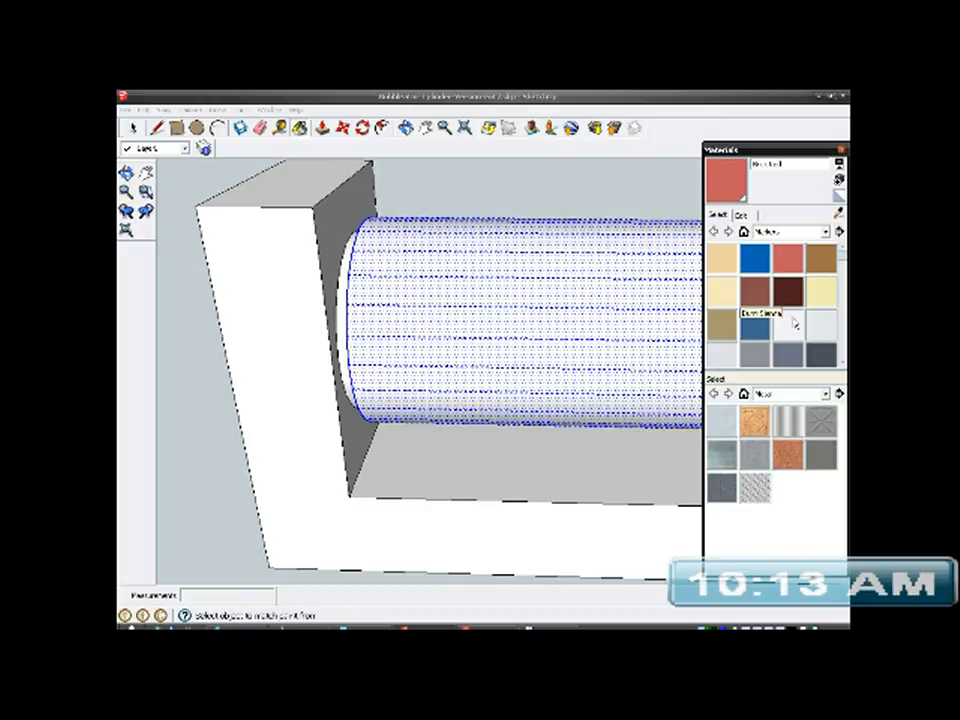
pyautogui.scroll(-3, 845, 261)
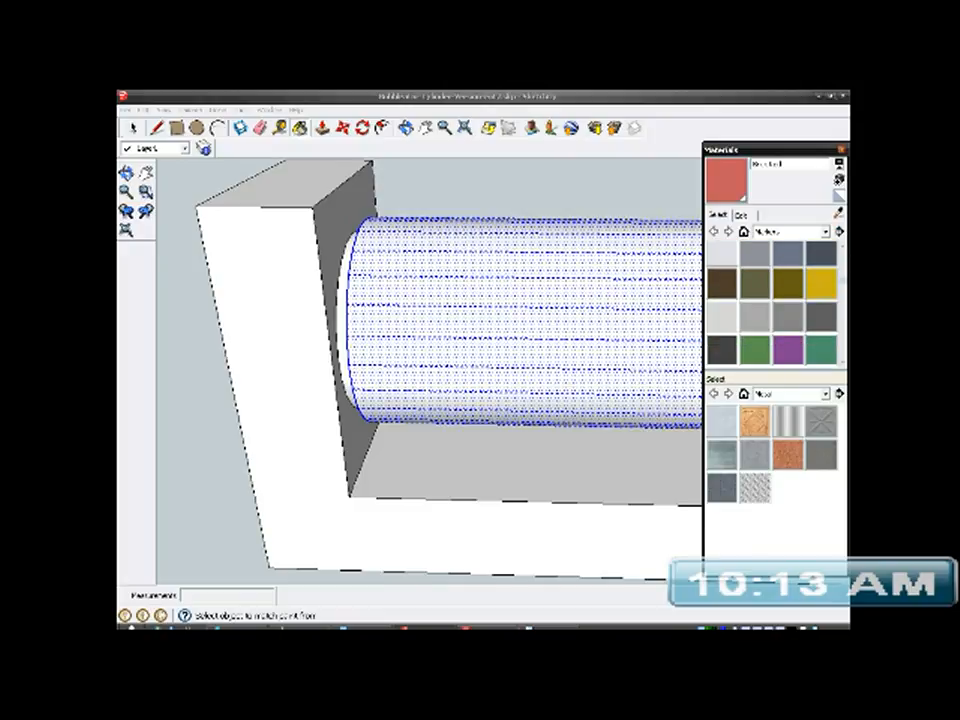
pyautogui.click(821, 282)
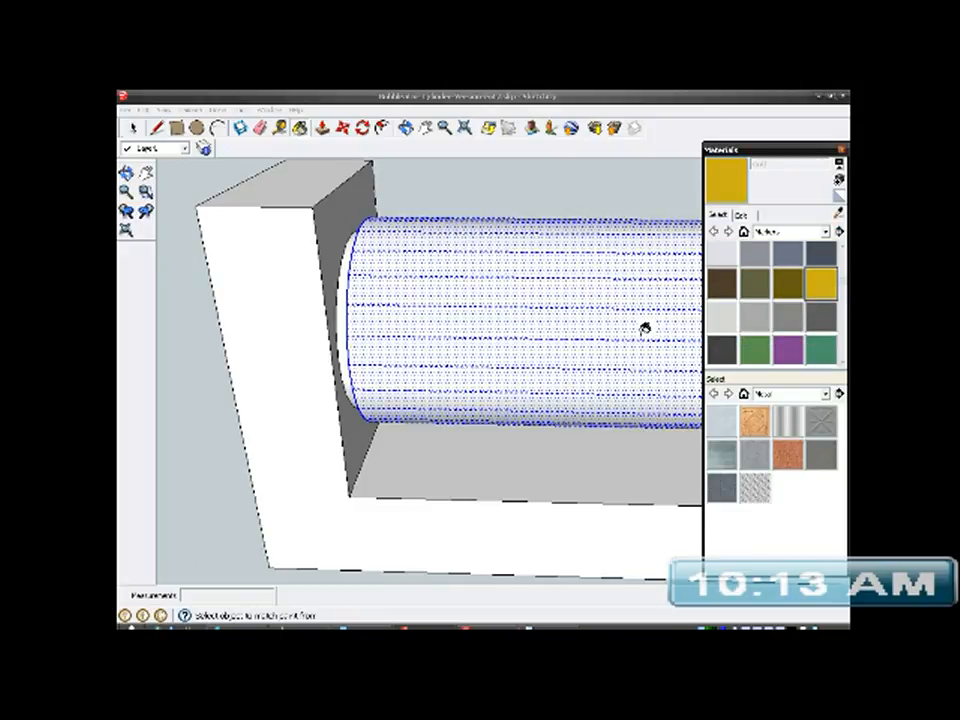
pyautogui.click(646, 329)
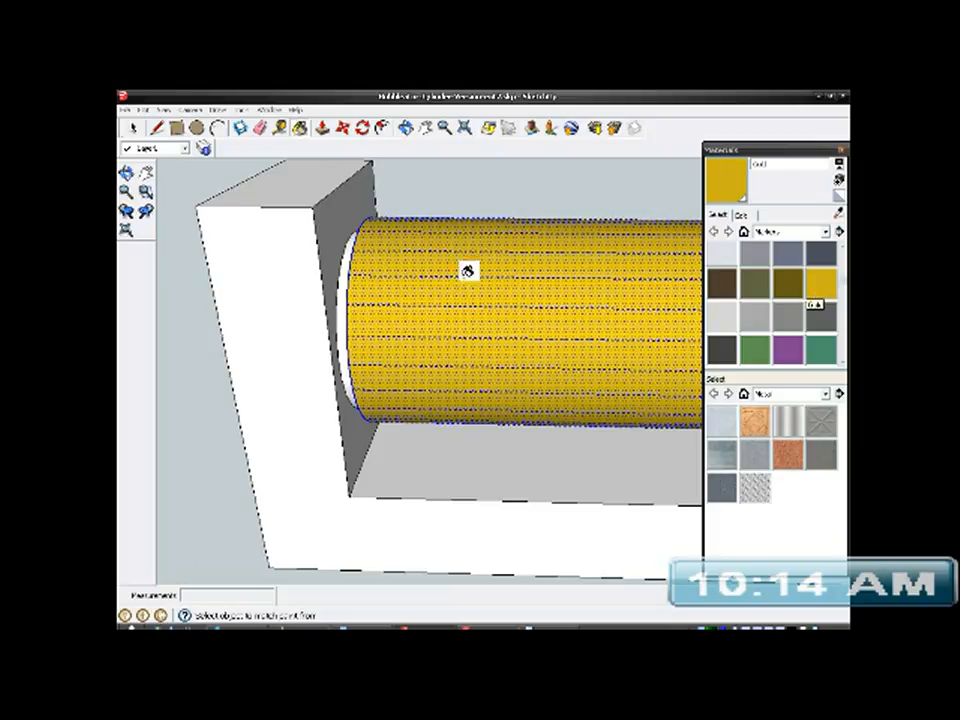
# - Make the gold tube's selected geometry into a group
pyautogui.click(132, 127)
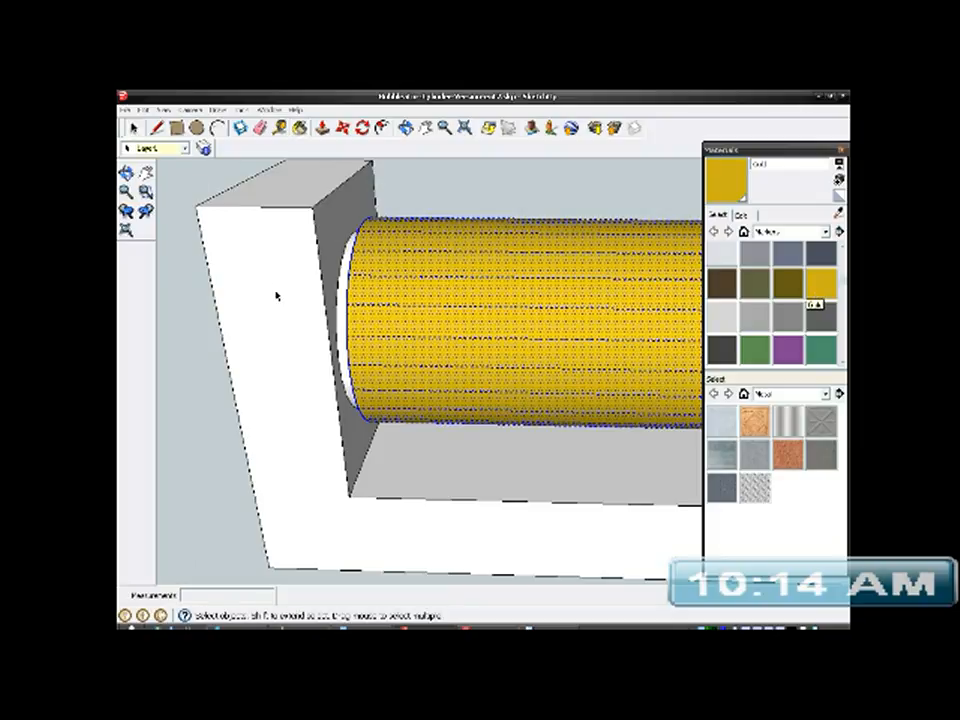
pyautogui.rightClick(390, 303)
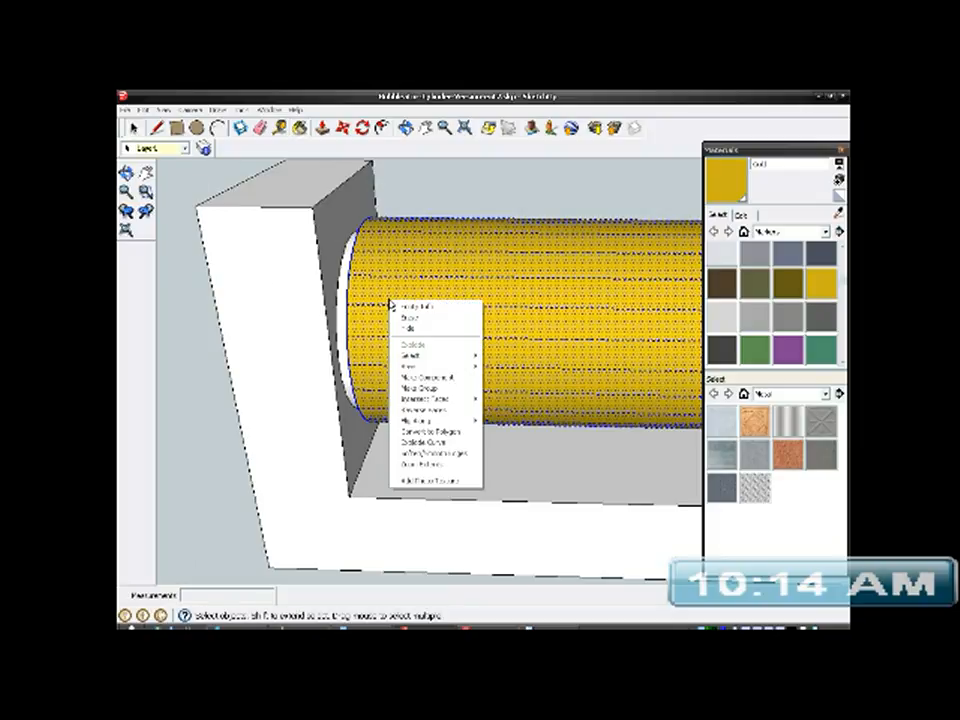
pyautogui.click(422, 389)
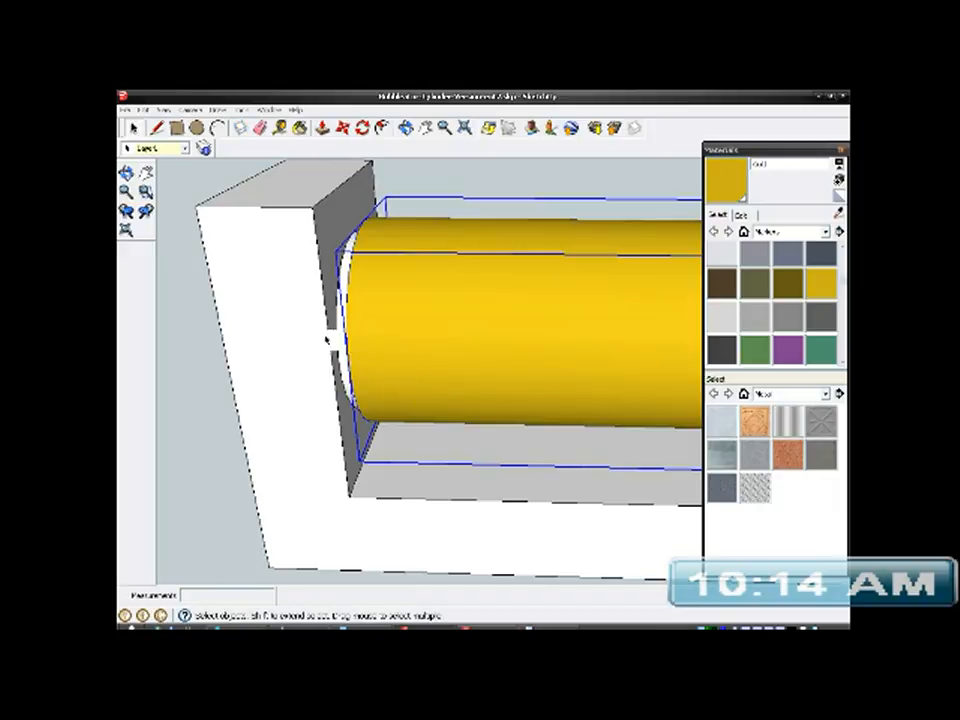
# - Open the U-shaped bracket's group for editing, select all its connected faces, and paint them pink
pyautogui.click(290, 327)
pyautogui.rightClick(290, 327)
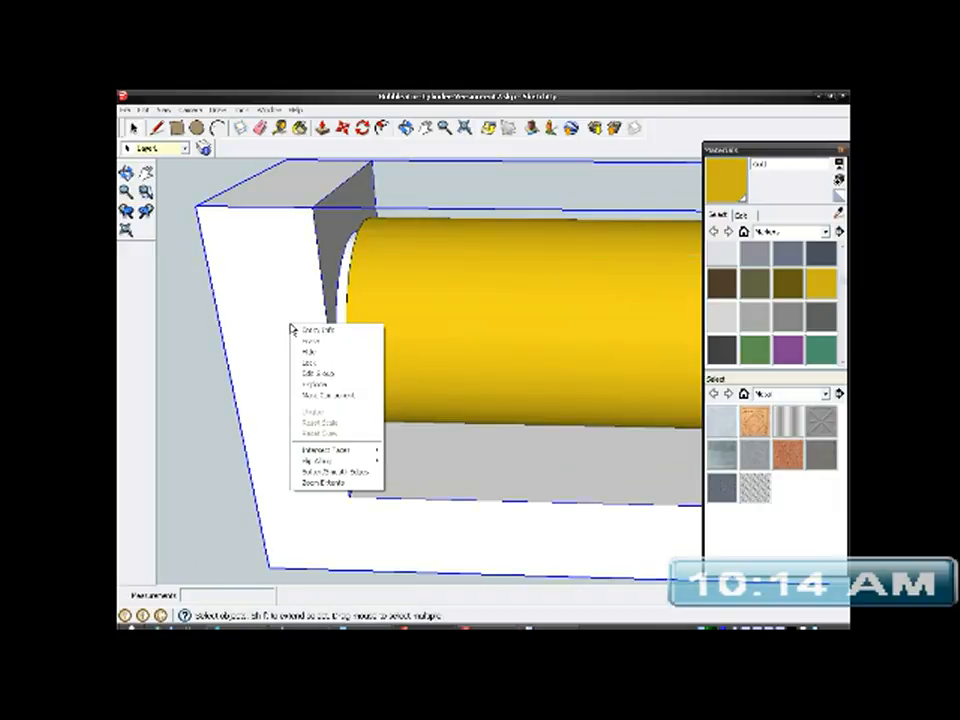
pyautogui.click(322, 374)
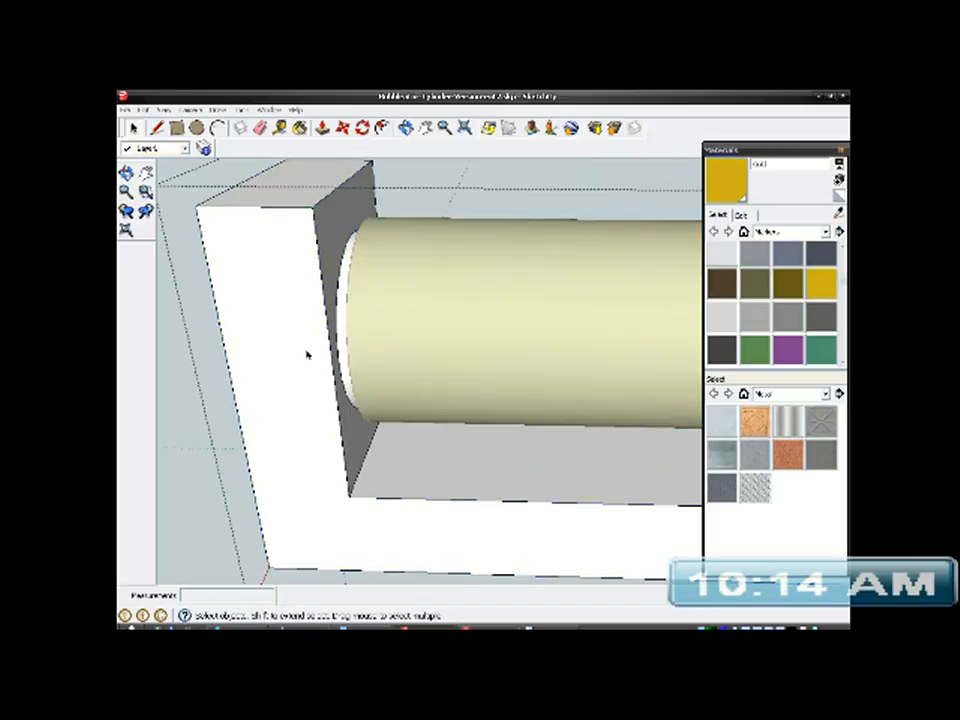
pyautogui.rightClick(302, 343)
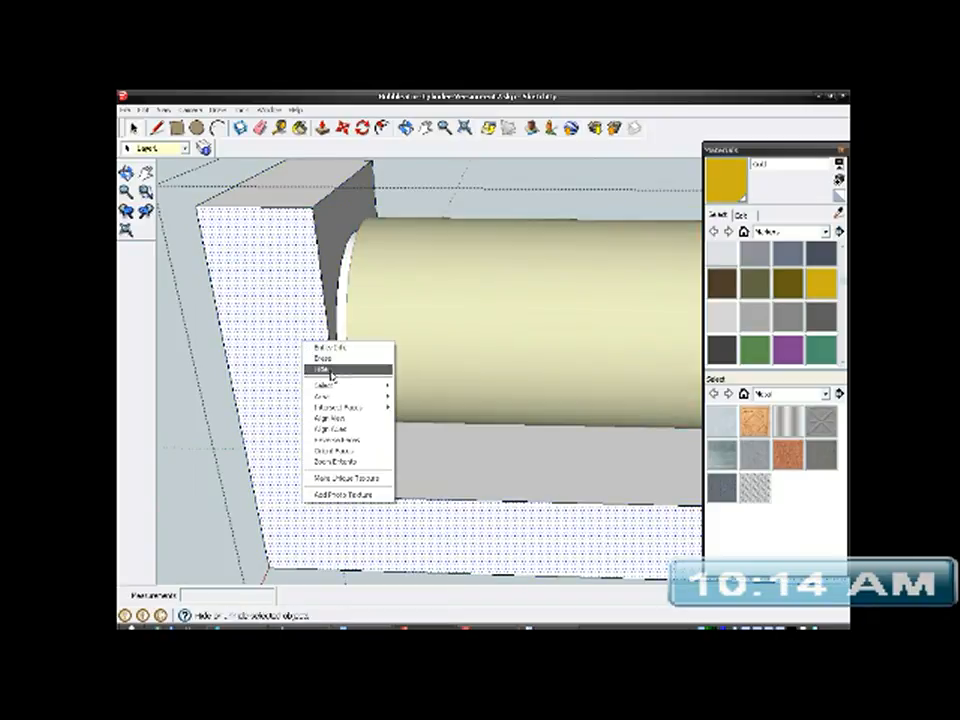
pyautogui.moveTo(383, 387)
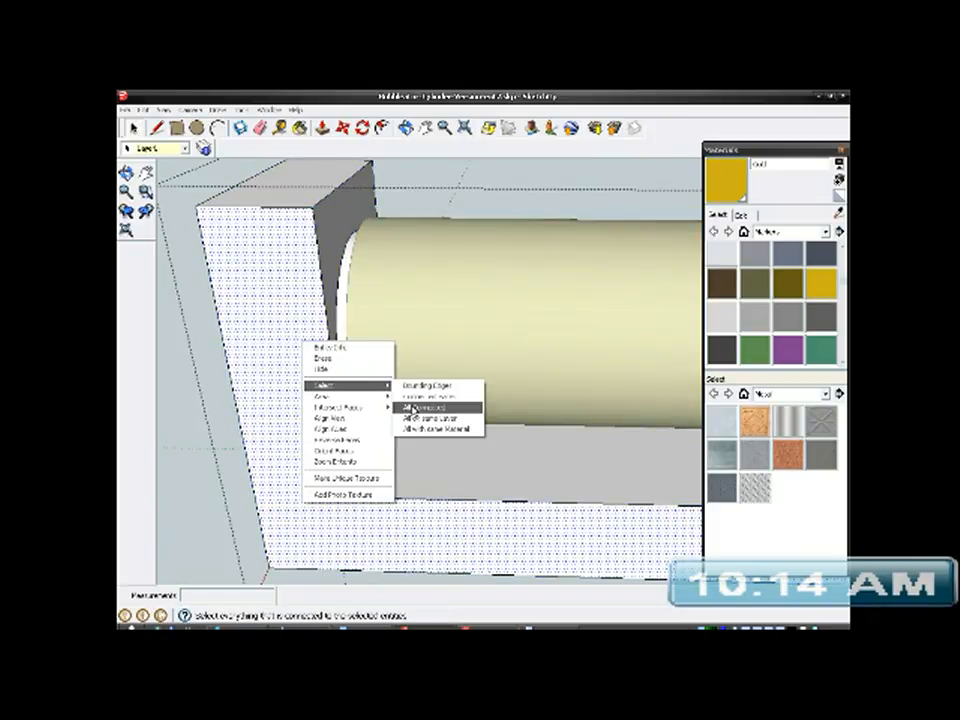
pyautogui.click(425, 397)
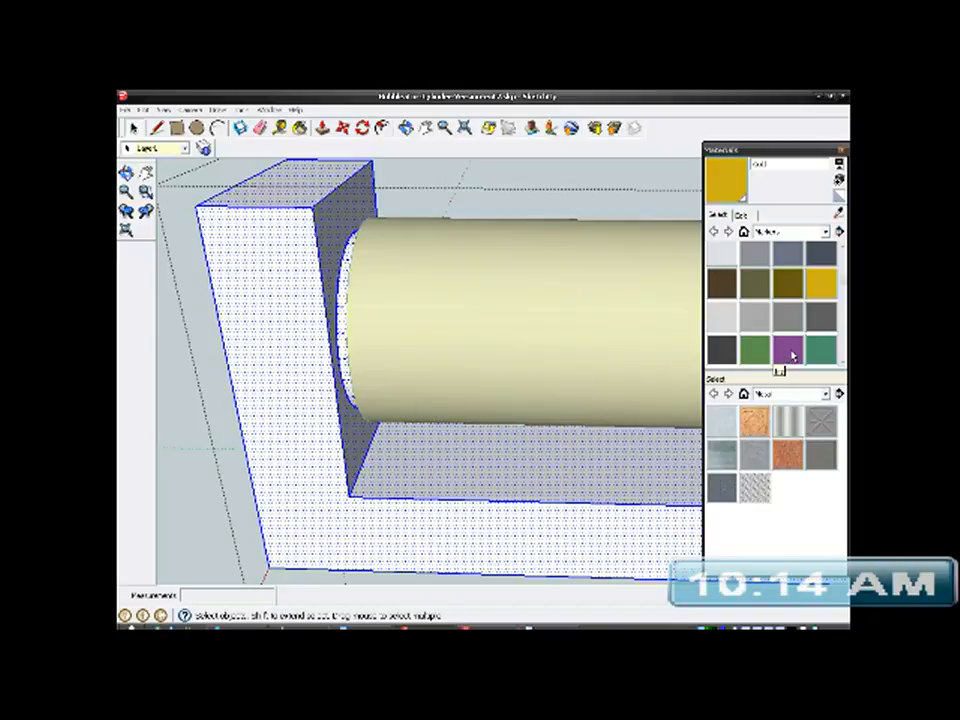
pyautogui.scroll(-3, 845, 288)
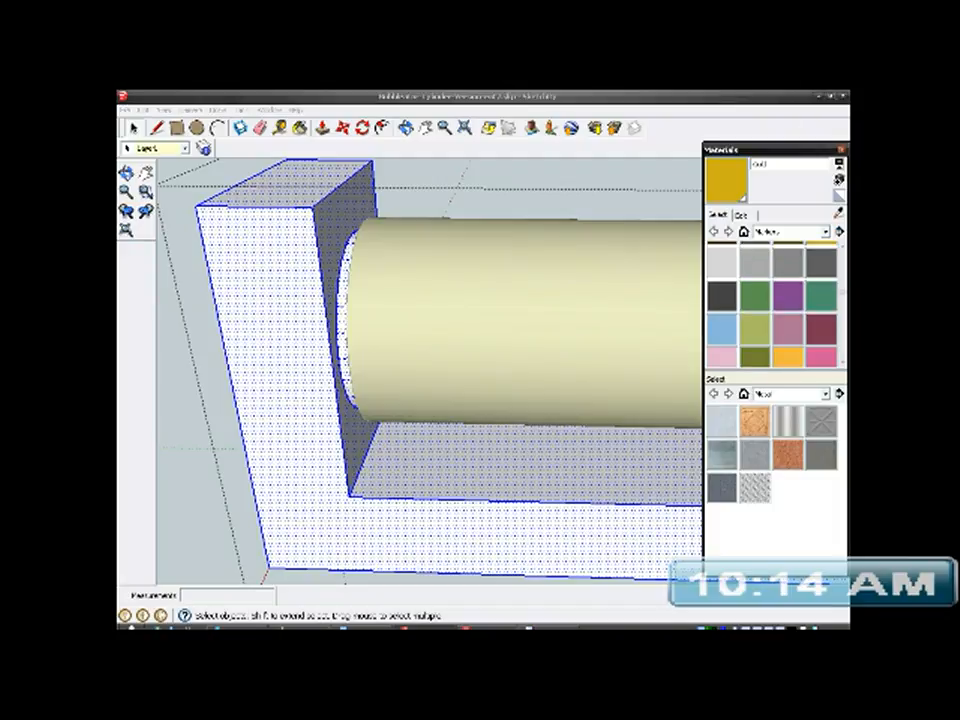
pyautogui.click(822, 325)
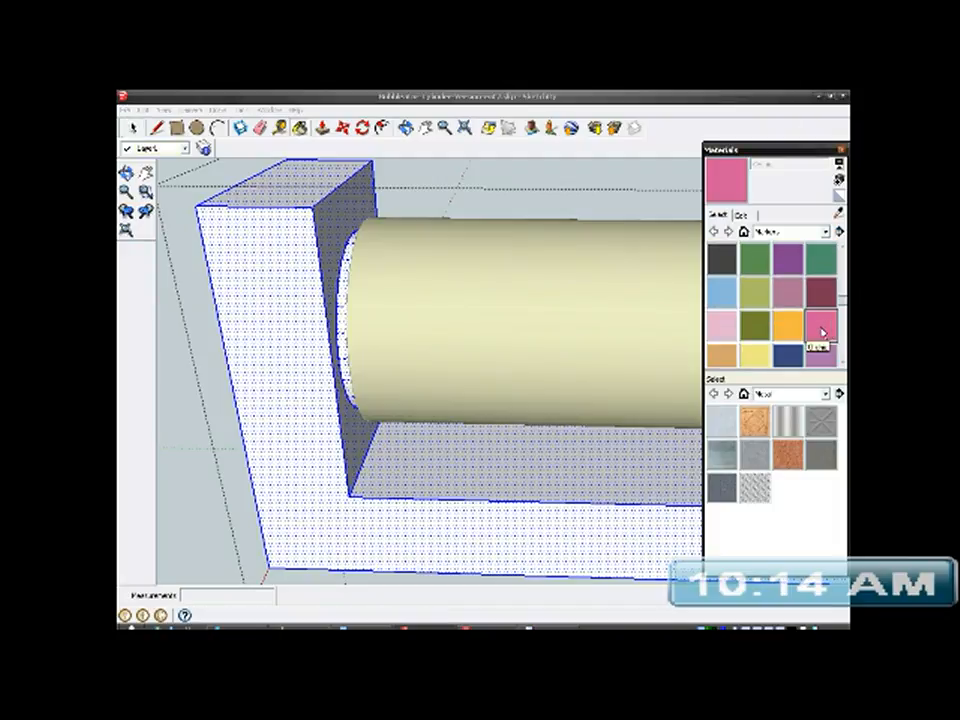
pyautogui.click(298, 363)
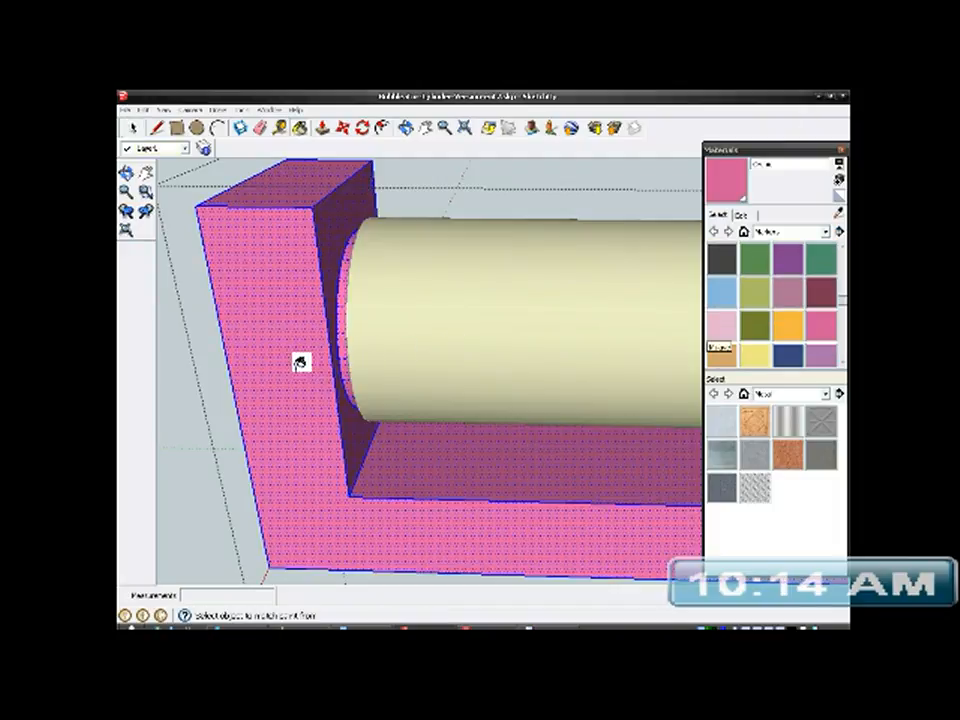
# - Close the material palette and exit the bracket group
pyautogui.click(841, 151)
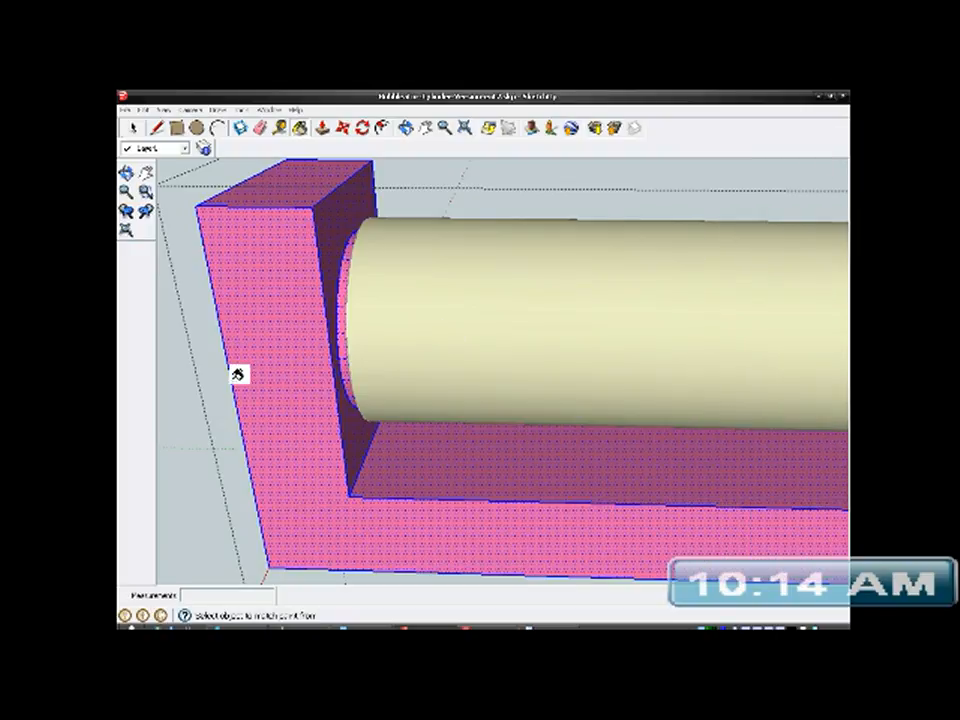
pyautogui.click(133, 128)
pyautogui.scroll(-5, 295, 328)
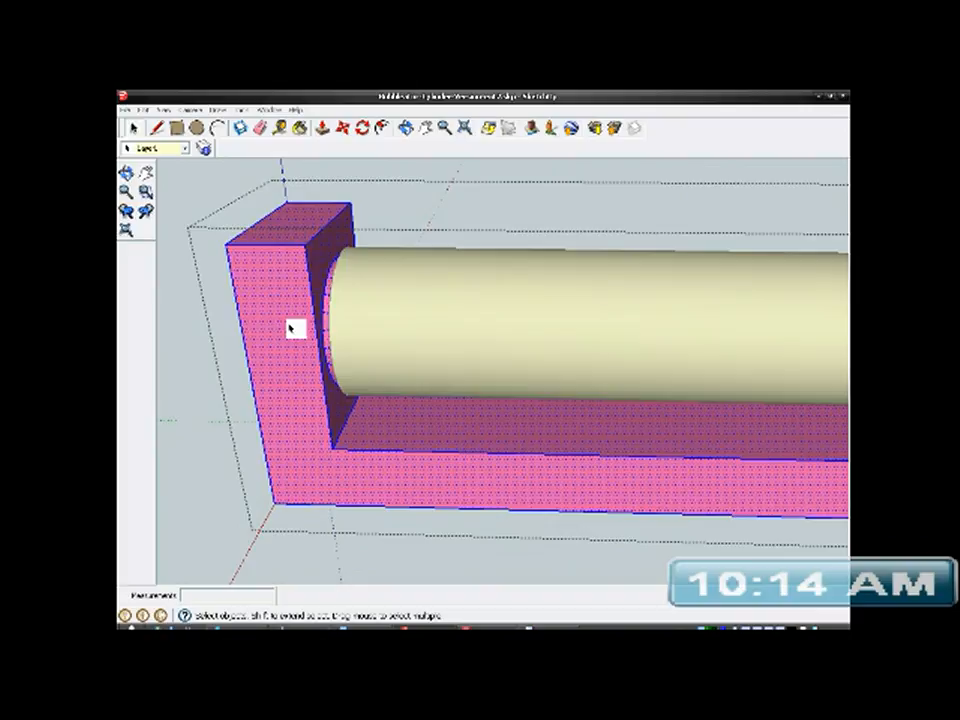
pyautogui.scroll(-2, 295, 328)
pyautogui.moveTo(315, 340); pyautogui.dragTo(375, 420, button='middle')
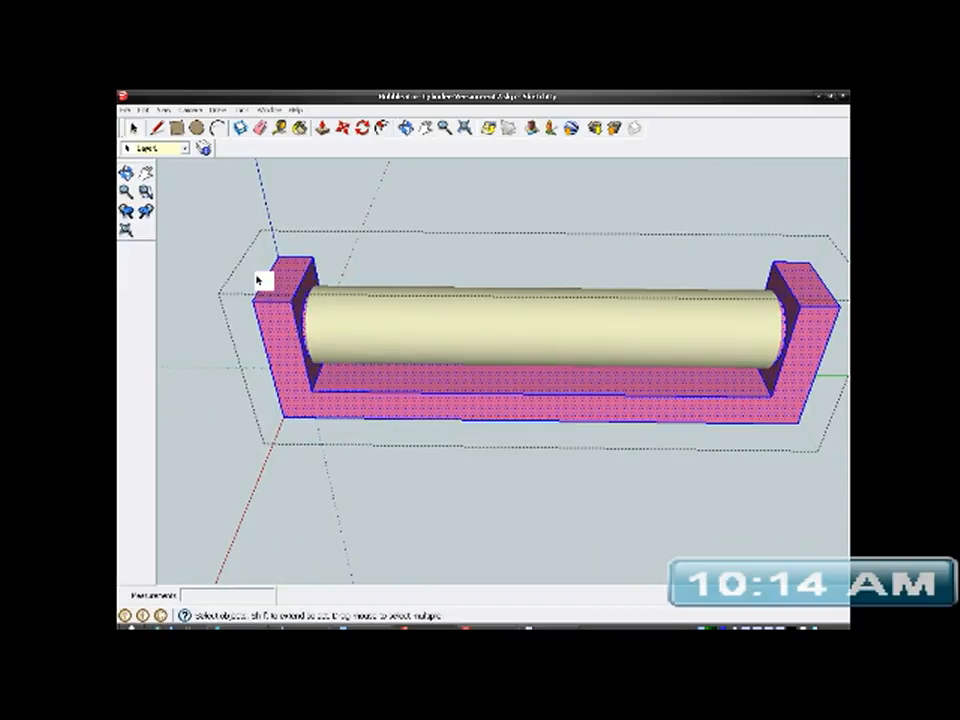
pyautogui.click(210, 366)
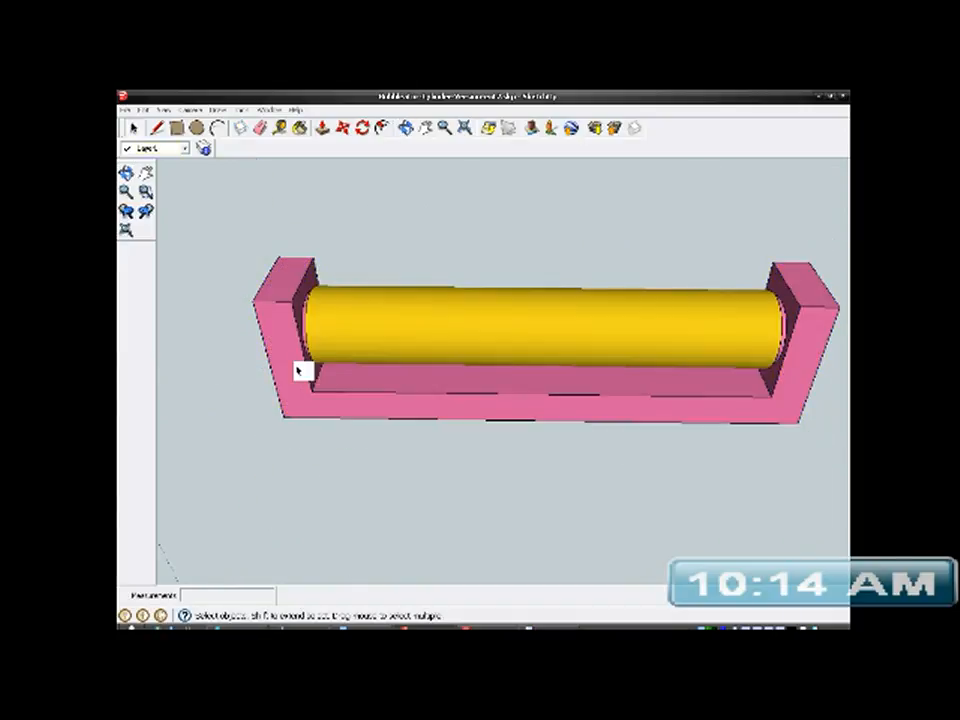
# - Open the bracket group for editing and Push/Pull its U-shaped front face outward to make the bracket deeper
pyautogui.moveTo(504, 369); pyautogui.dragTo(699, 360, button='middle')
pyautogui.scroll(4, 470, 345)
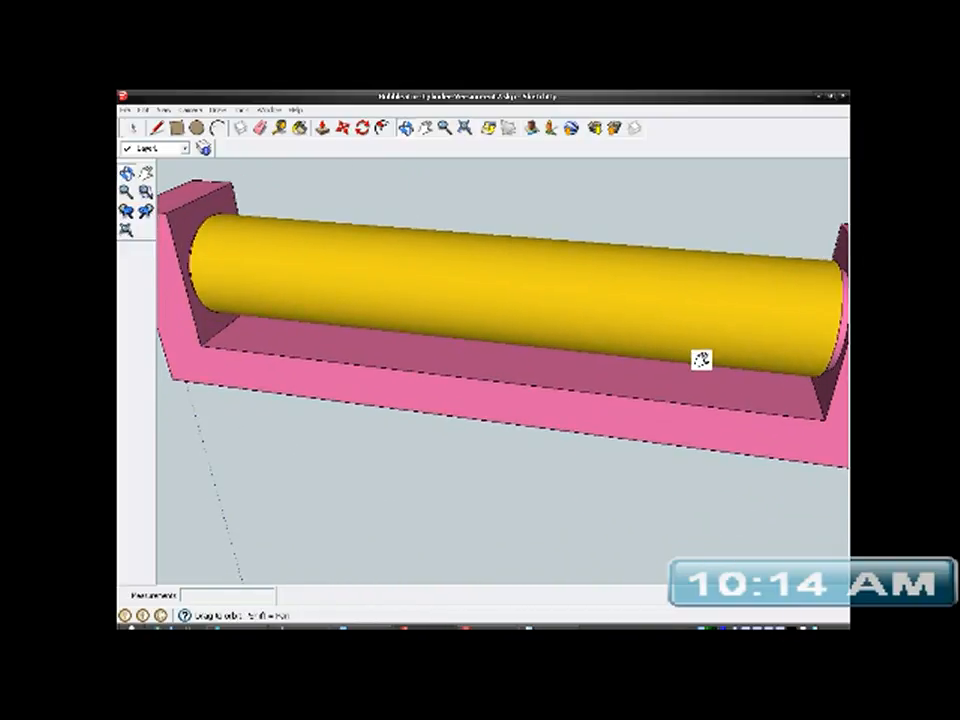
pyautogui.moveTo(617, 397); pyautogui.dragTo(589, 416, button='middle')
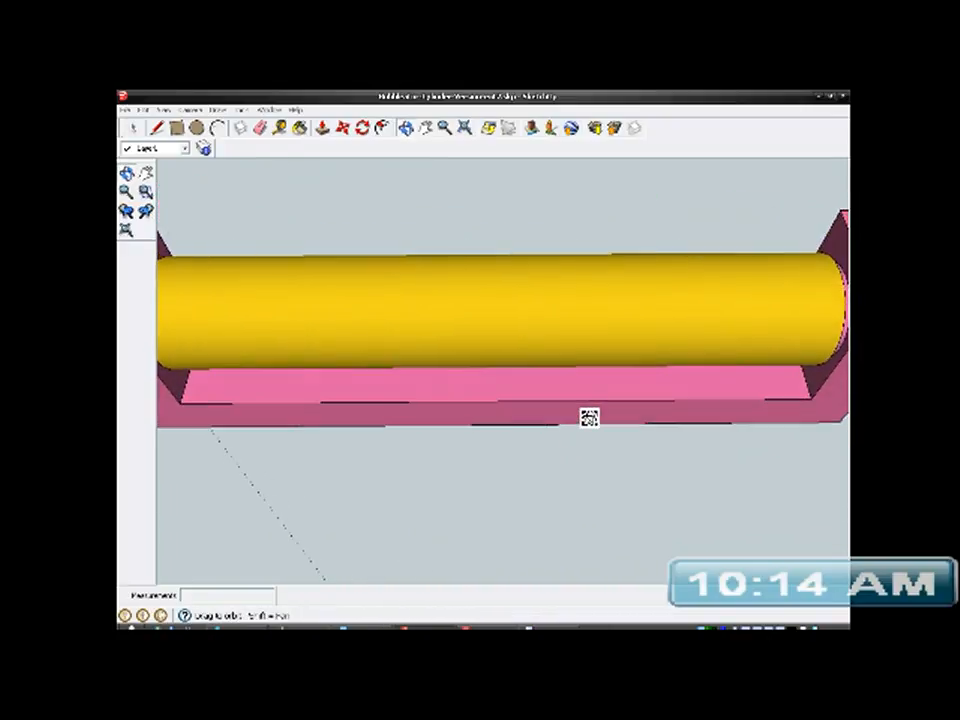
pyautogui.moveTo(506, 390)
pyautogui.mouseDown(button='middle')
pyautogui.moveTo(628, 343)
pyautogui.moveTo(630, 309)
pyautogui.moveTo(478, 392)
pyautogui.moveTo(600, 381)
pyautogui.moveTo(286, 436)
pyautogui.mouseUp(button='middle')
pyautogui.scroll(5, 470, 410)
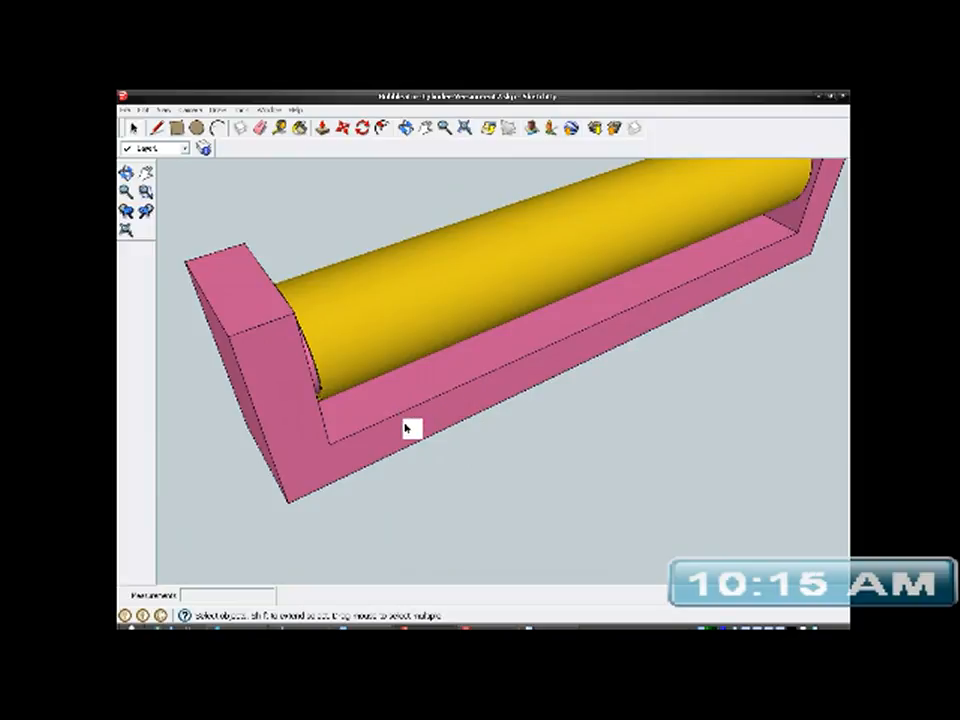
pyautogui.moveTo(426, 401); pyautogui.dragTo(401, 379, button='middle')
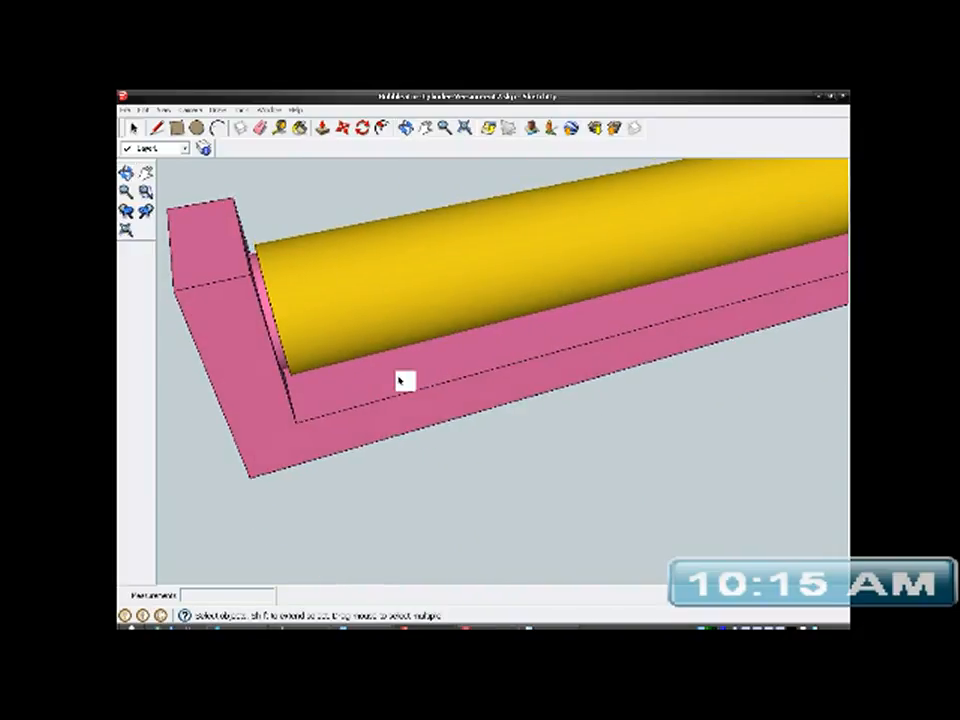
pyautogui.click(367, 433)
pyautogui.rightClick(367, 433)
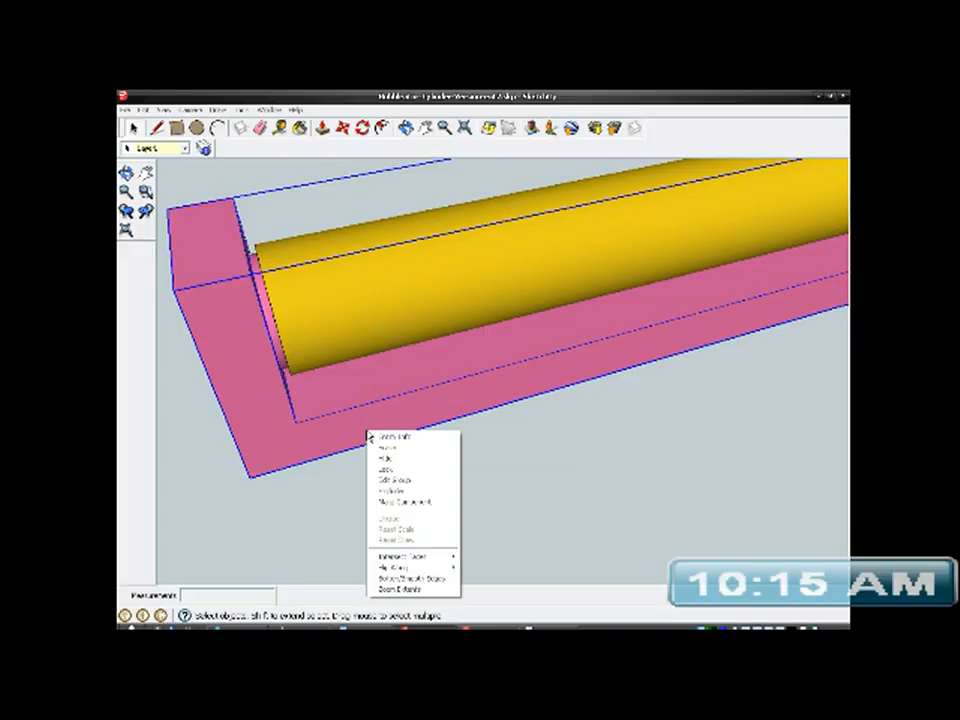
pyautogui.click(390, 481)
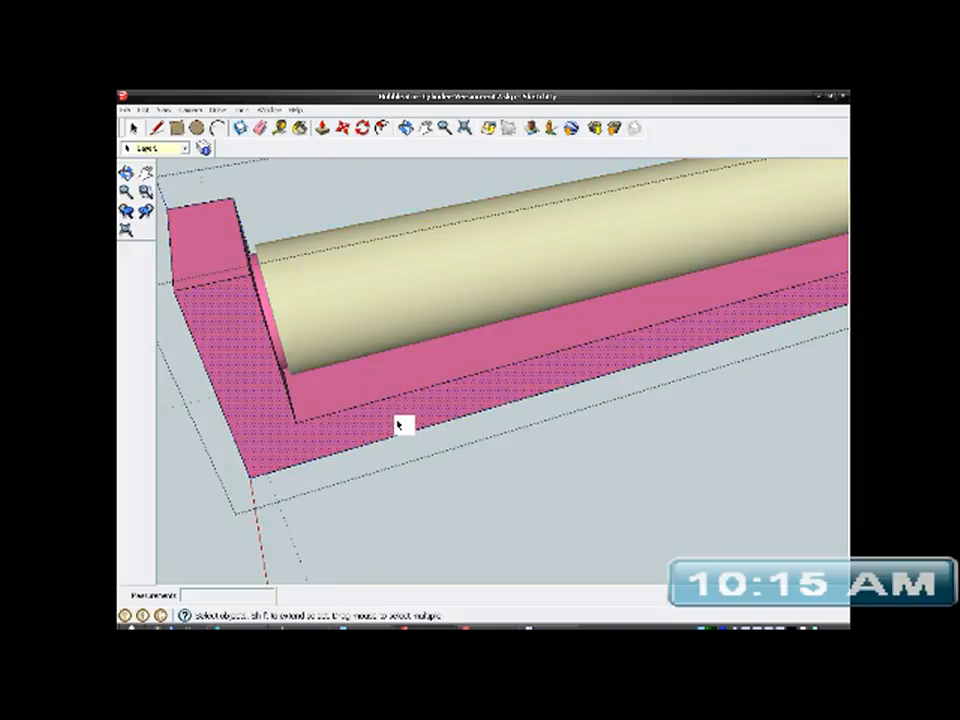
pyautogui.click(322, 127)
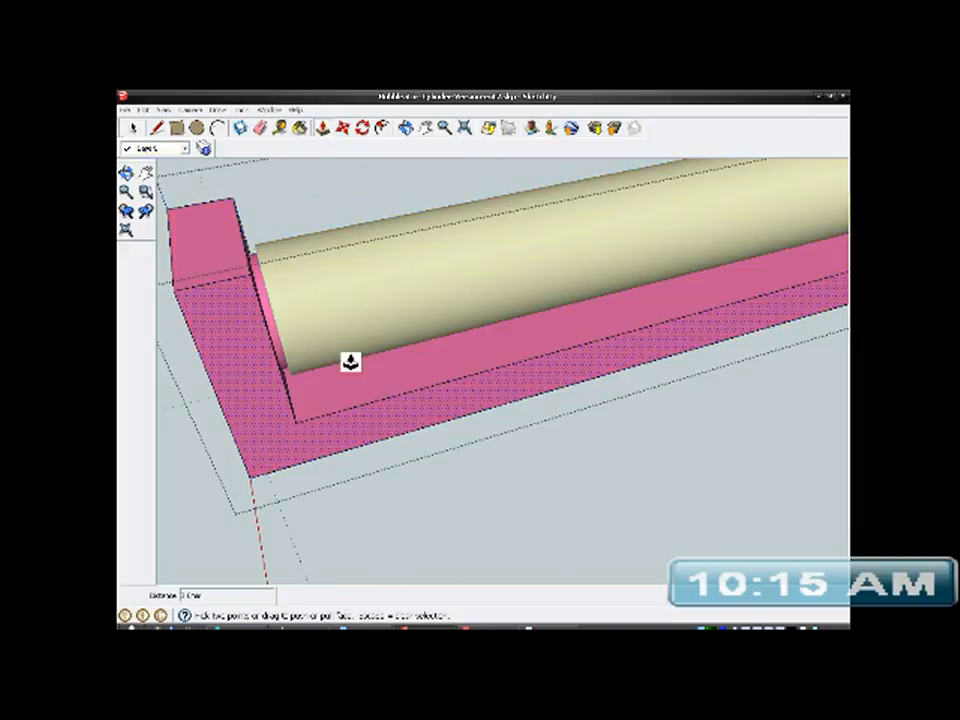
pyautogui.click(367, 437)
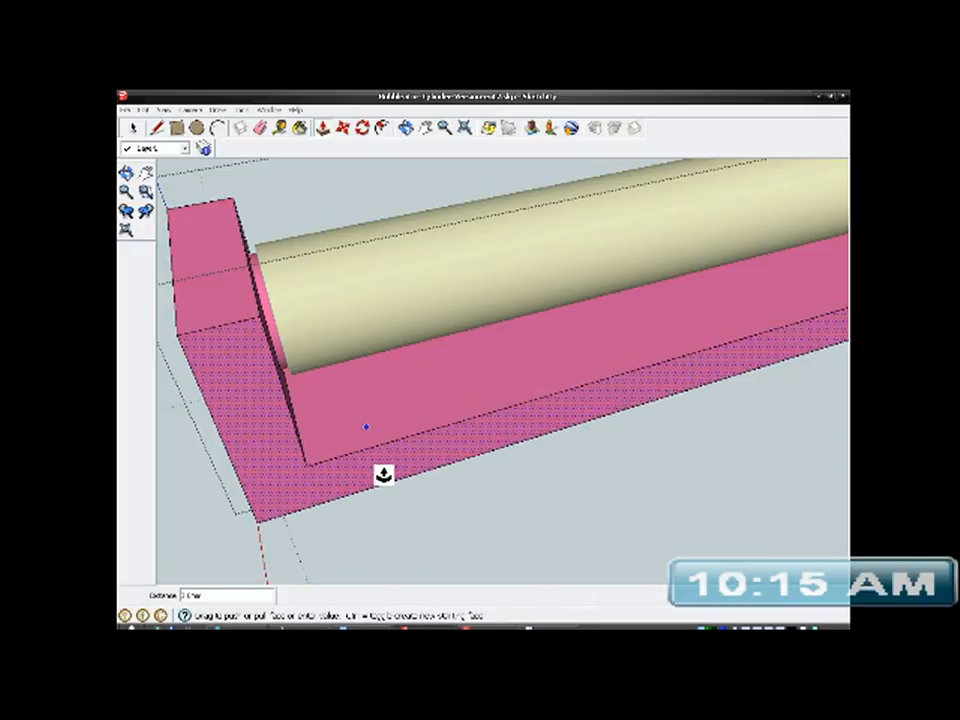
pyautogui.click(387, 471)
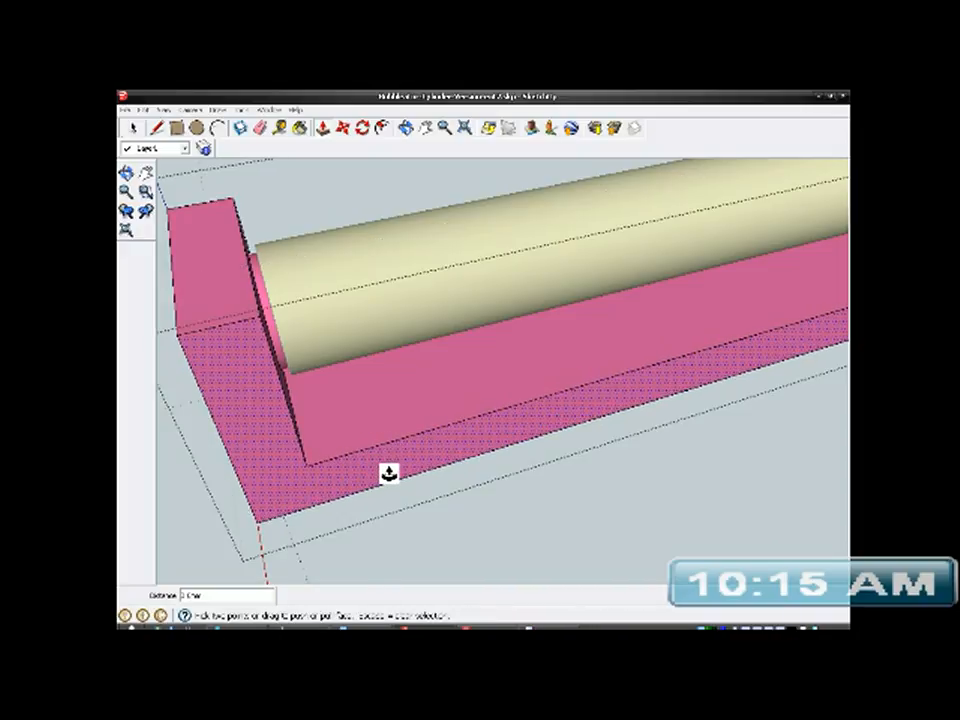
# - Measure from the lower edge of the boss at the tube's end to the front edge of the bracket's end wall
pyautogui.moveTo(349, 377); pyautogui.dragTo(296, 514, button='middle')
pyautogui.scroll(2, 360, 390)
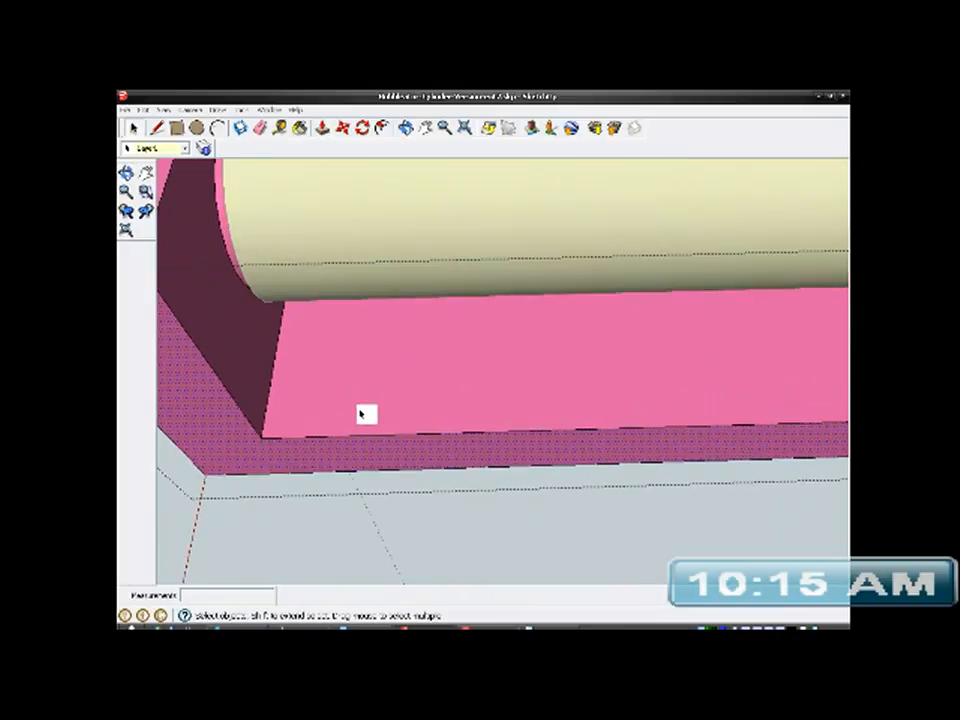
pyautogui.moveTo(366, 379); pyautogui.dragTo(370, 475, button='middle')
pyautogui.click(279, 131)
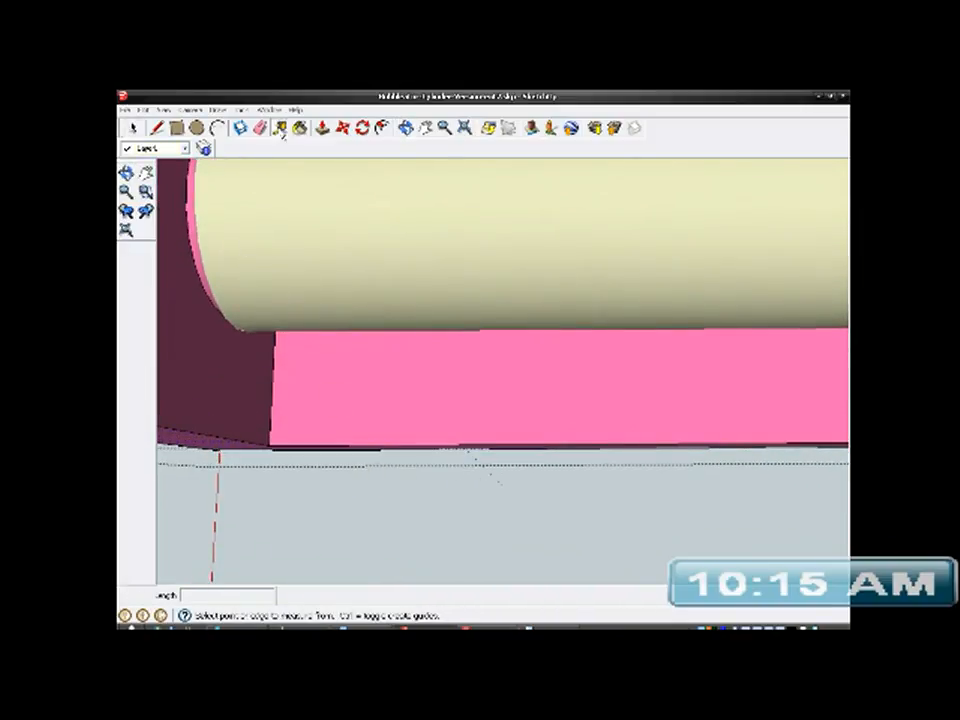
pyautogui.scroll(2, 293, 364)
pyautogui.moveTo(297, 368); pyautogui.dragTo(343, 335, button='middle')
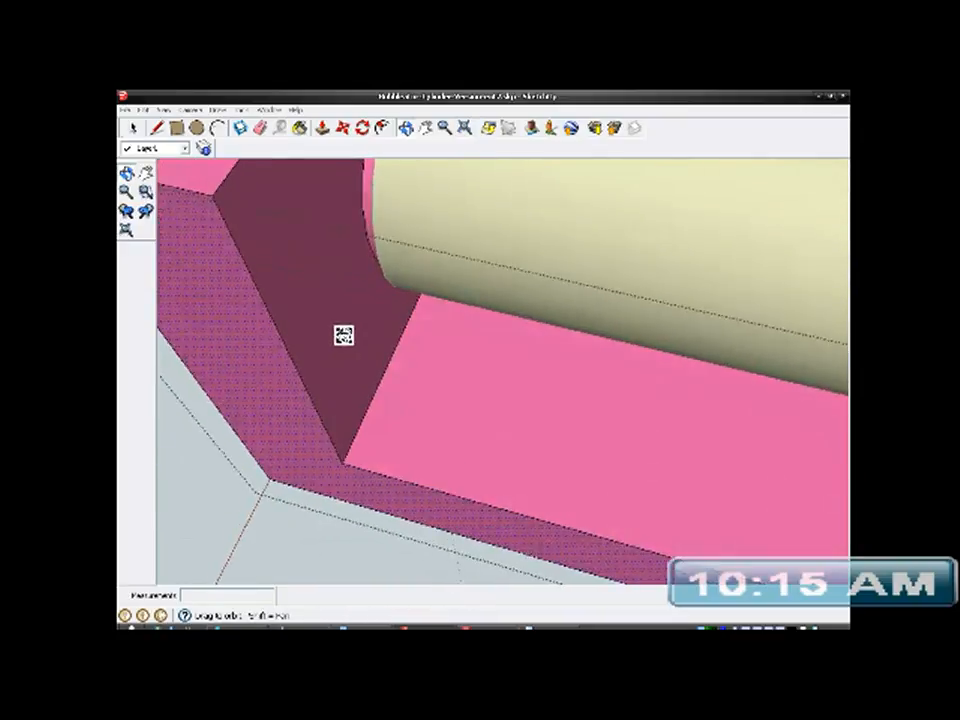
pyautogui.click(368, 237)
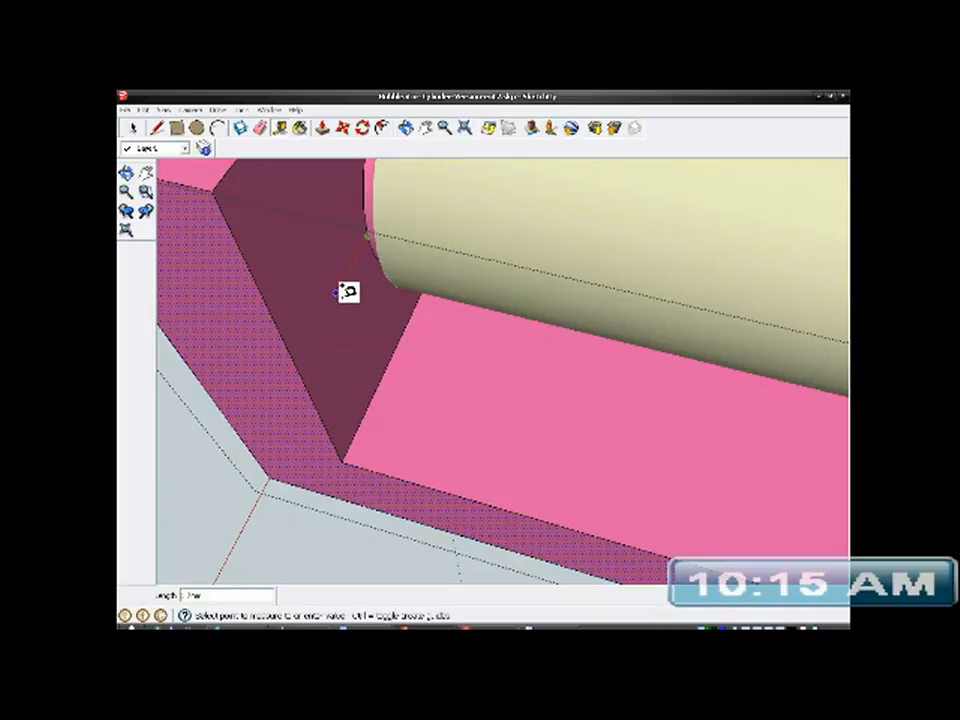
pyautogui.click(299, 348)
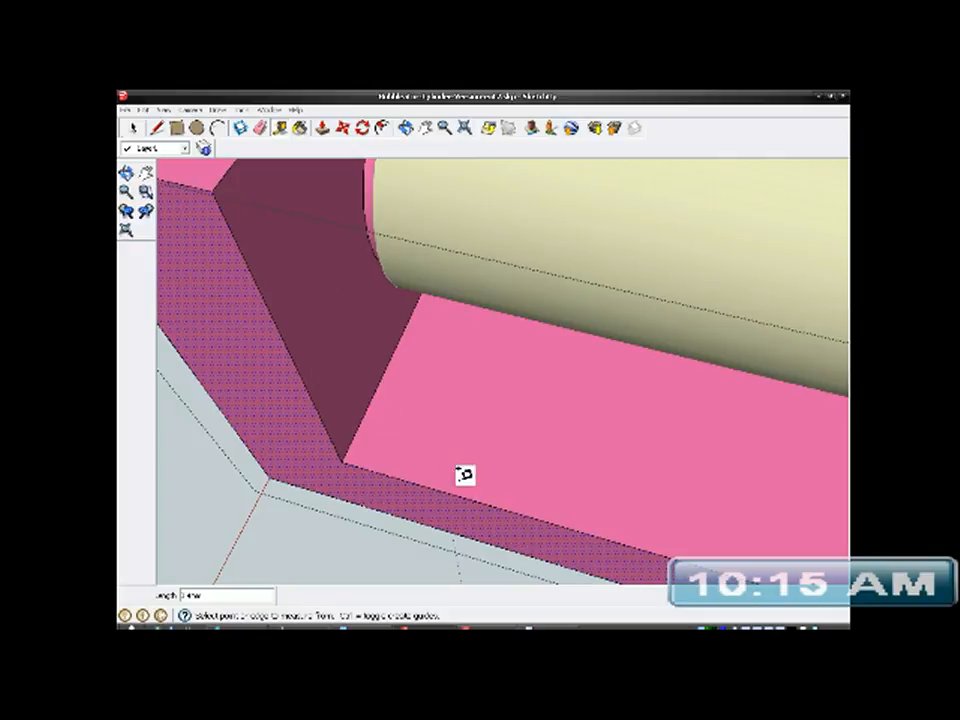
# - Place a guide line on the bracket's inner floor, parallel to its long front edge and about 1.4 mm inward
pyautogui.keyDown('shift'); pyautogui.moveTo(501, 448); pyautogui.dragTo(334, 422, button='middle'); pyautogui.keyUp('shift')
pyautogui.scroll(-4, 317, 386)
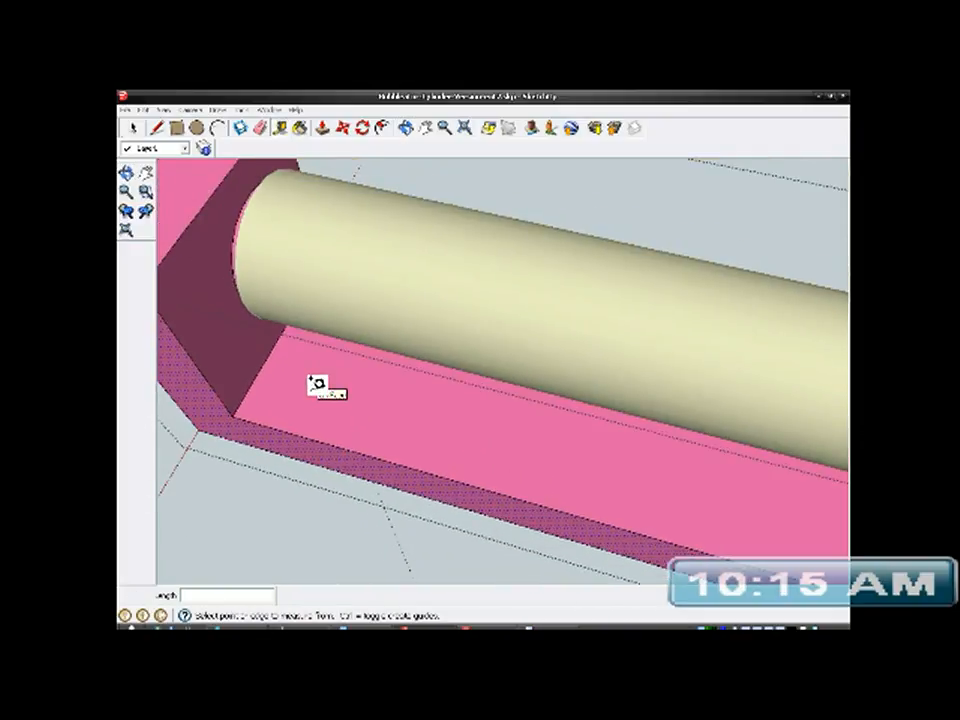
pyautogui.moveTo(447, 430); pyautogui.dragTo(542, 394, button='middle')
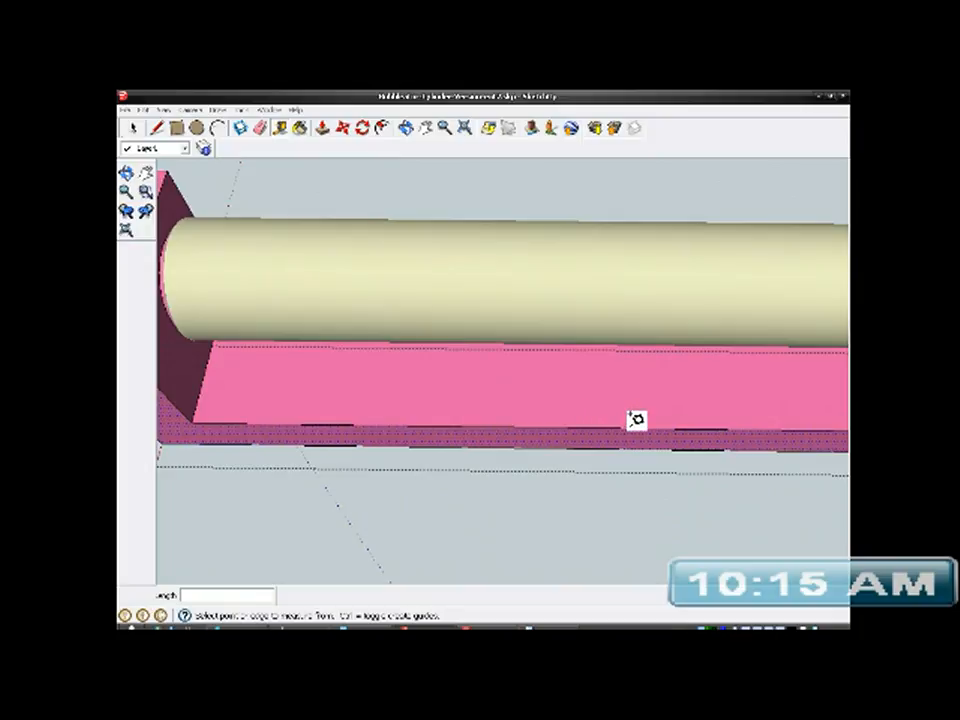
pyautogui.scroll(-4, 500, 415)
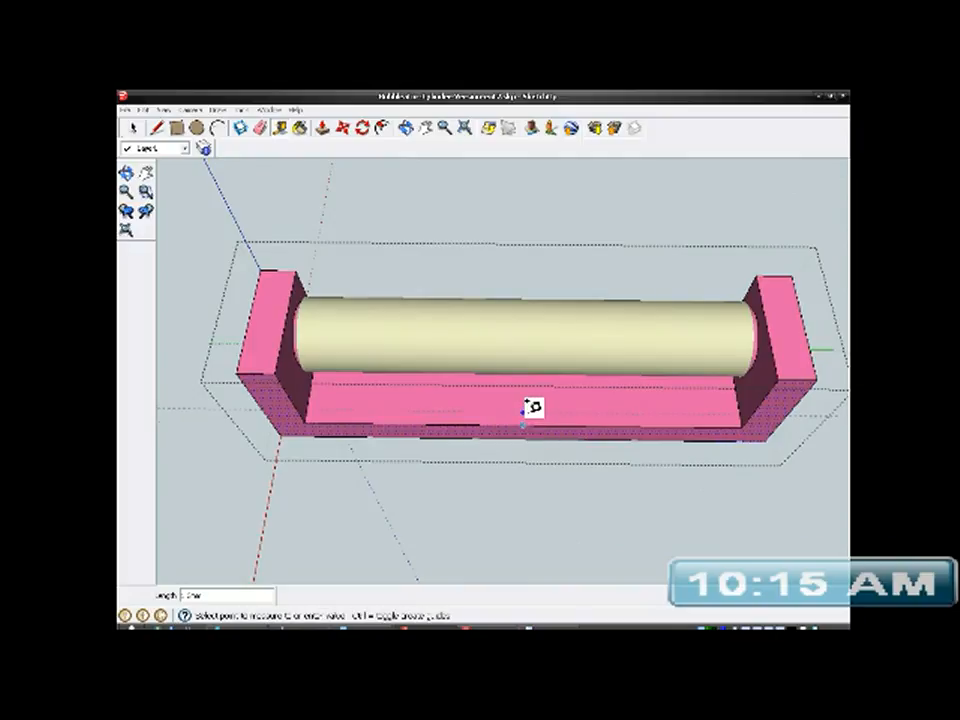
pyautogui.scroll(5, 533, 407)
pyautogui.click(527, 403)
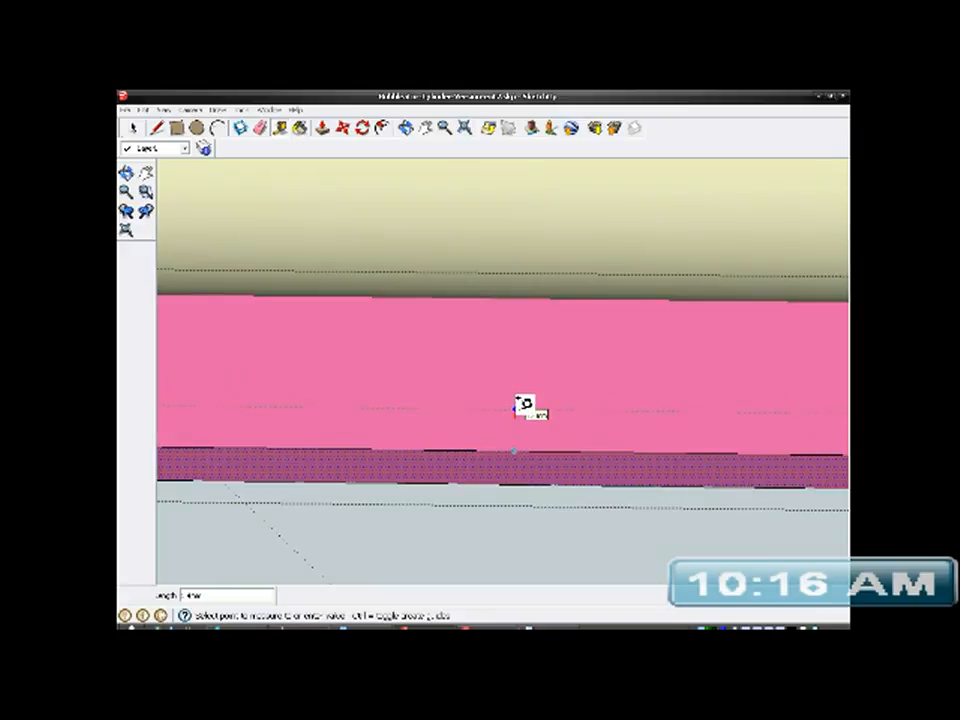
pyautogui.click(524, 404)
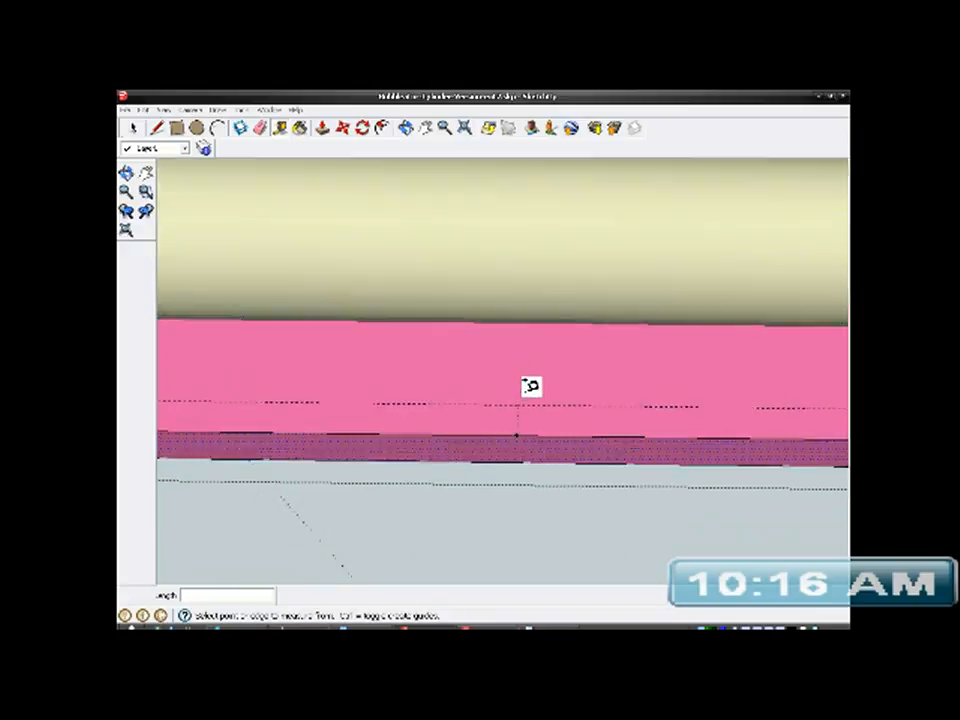
# - Place two guide lines across the bracket's inner floor, each parallel to an end wall and about 1 mm inward from it
pyautogui.scroll(-3, 530, 388)
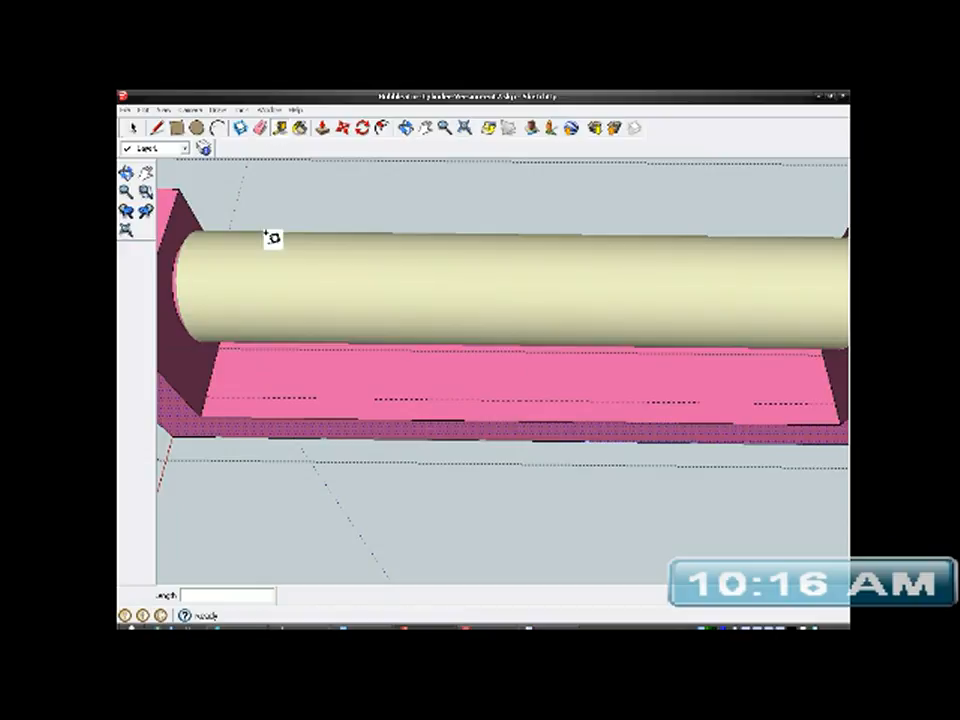
pyautogui.scroll(3, 223, 390)
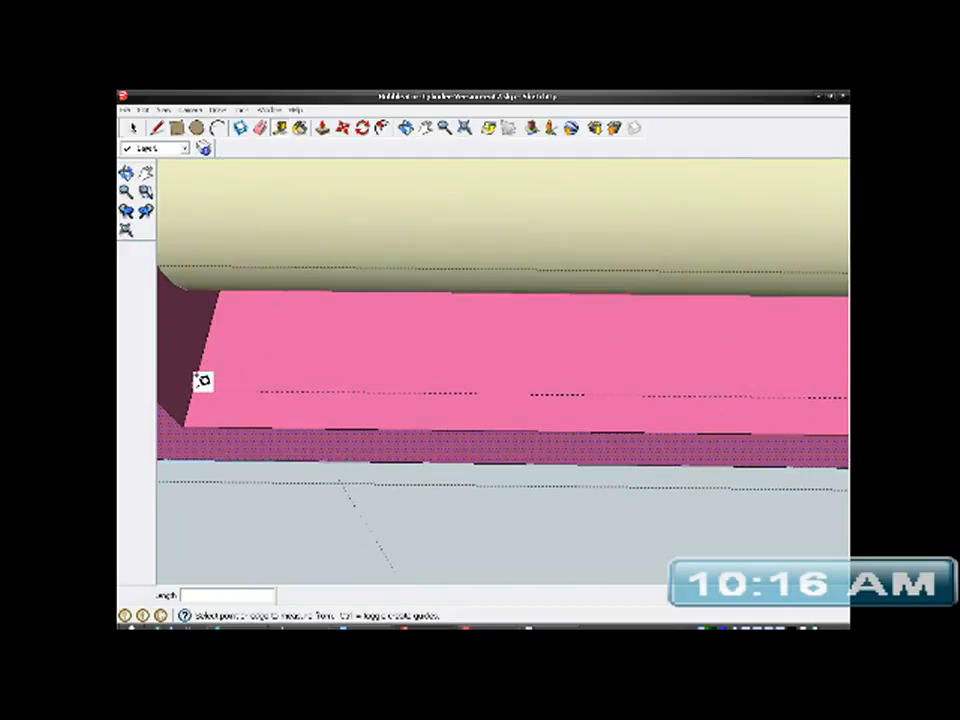
pyautogui.click(216, 302)
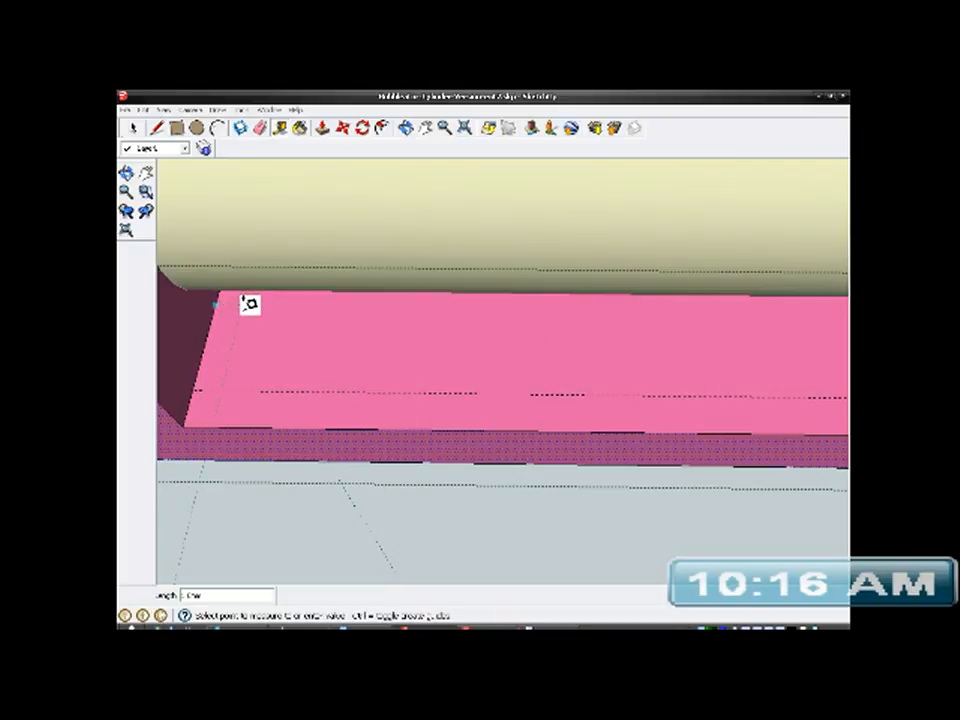
pyautogui.click(246, 302)
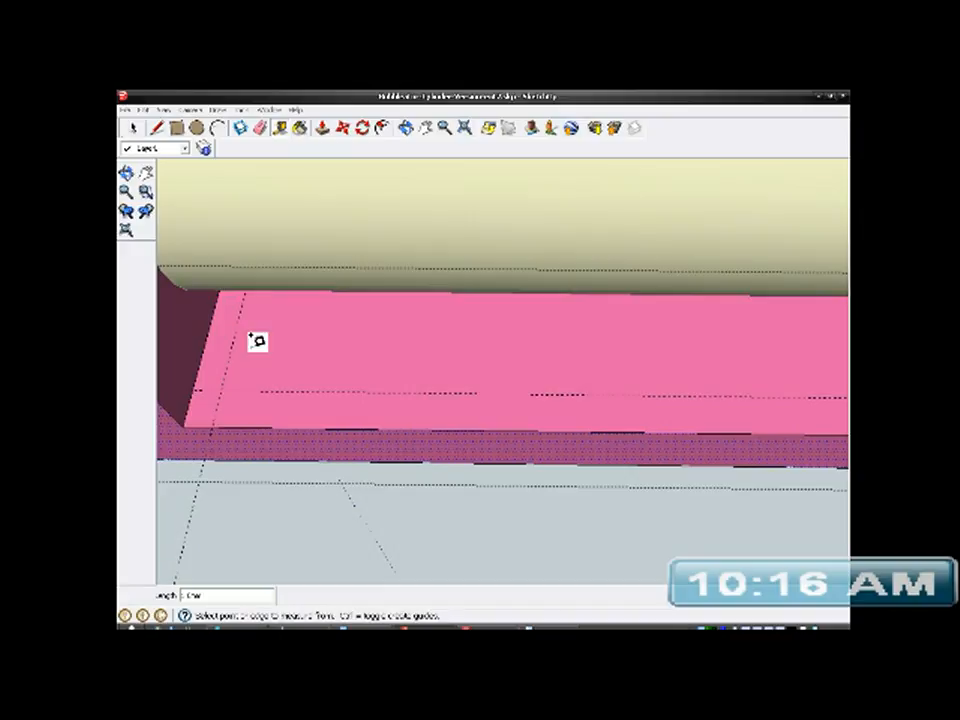
pyautogui.scroll(-2, 264, 379)
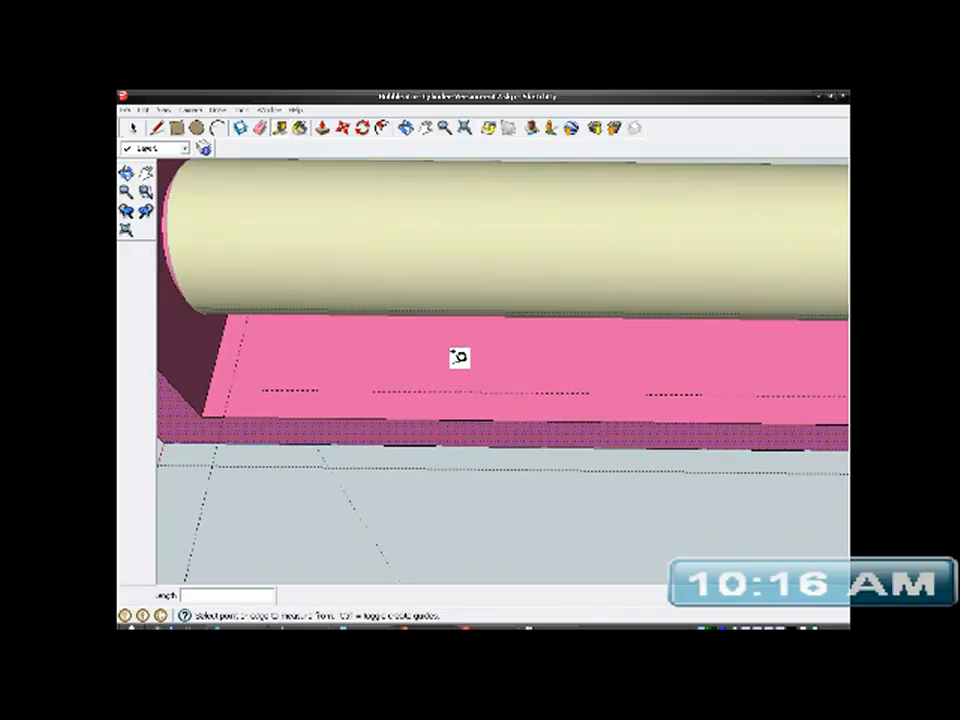
pyautogui.moveTo(459, 356); pyautogui.dragTo(345, 366, button='middle')
pyautogui.scroll(-3, 341, 363)
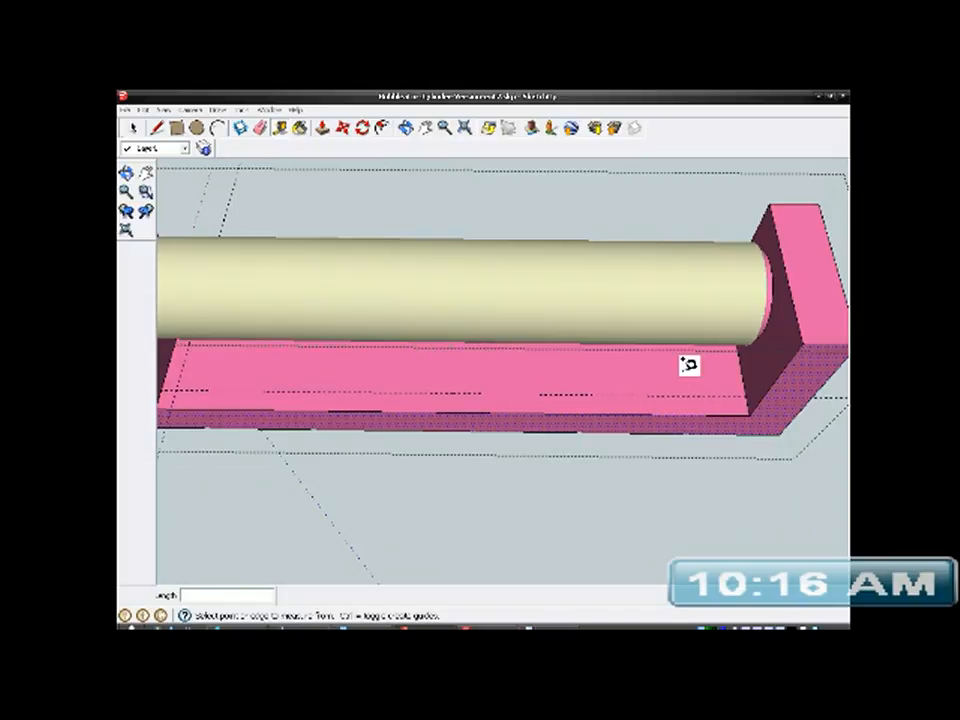
pyautogui.scroll(5, 739, 379)
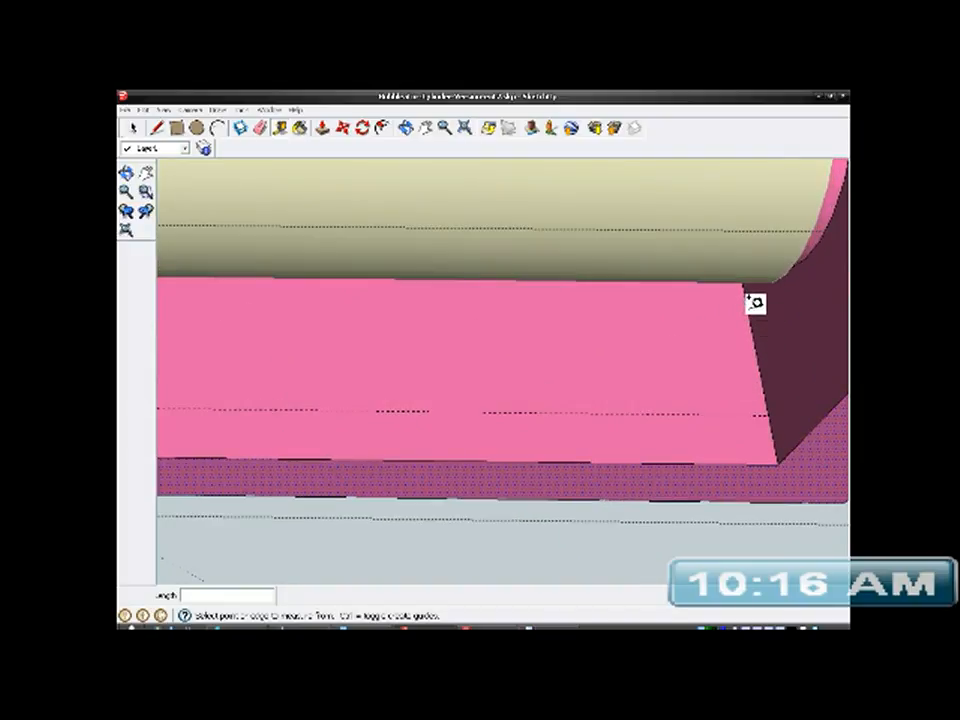
pyautogui.click(753, 301)
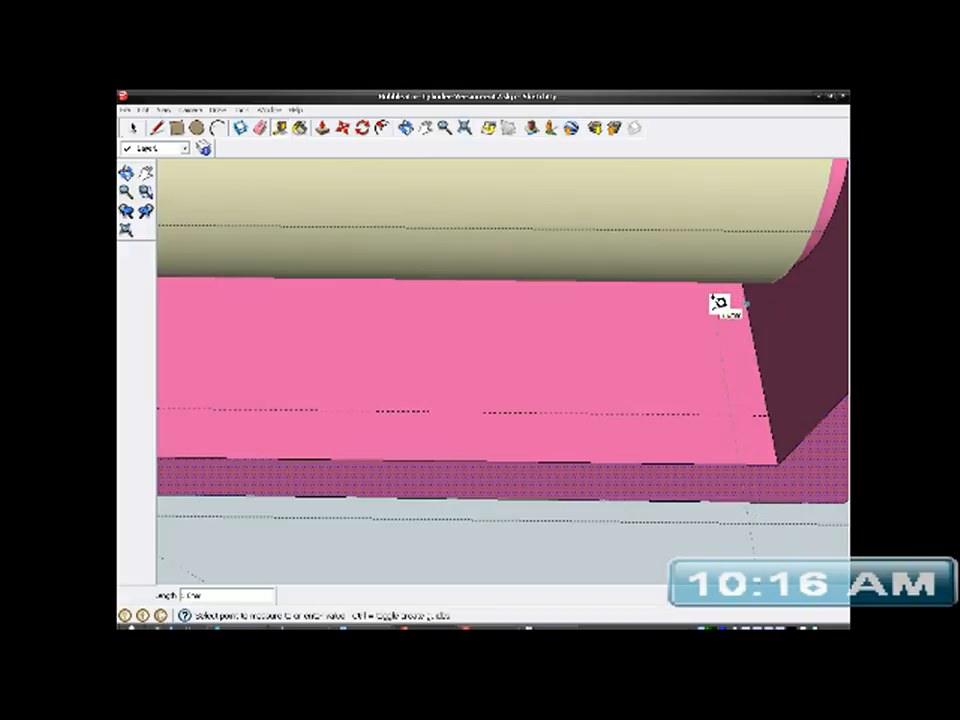
pyautogui.click(719, 303)
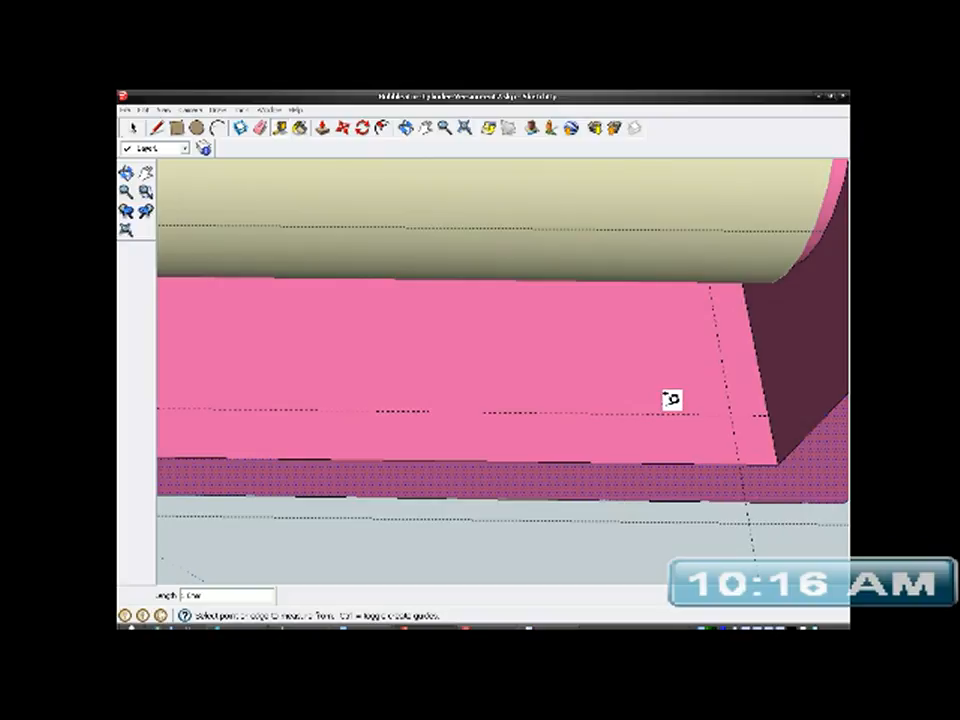
# - Place a second lengthwise guide line on the inner floor, about 2.5 mm inward from the long front edge
pyautogui.moveTo(418, 420); pyautogui.dragTo(733, 433, button='middle')
pyautogui.press('t')
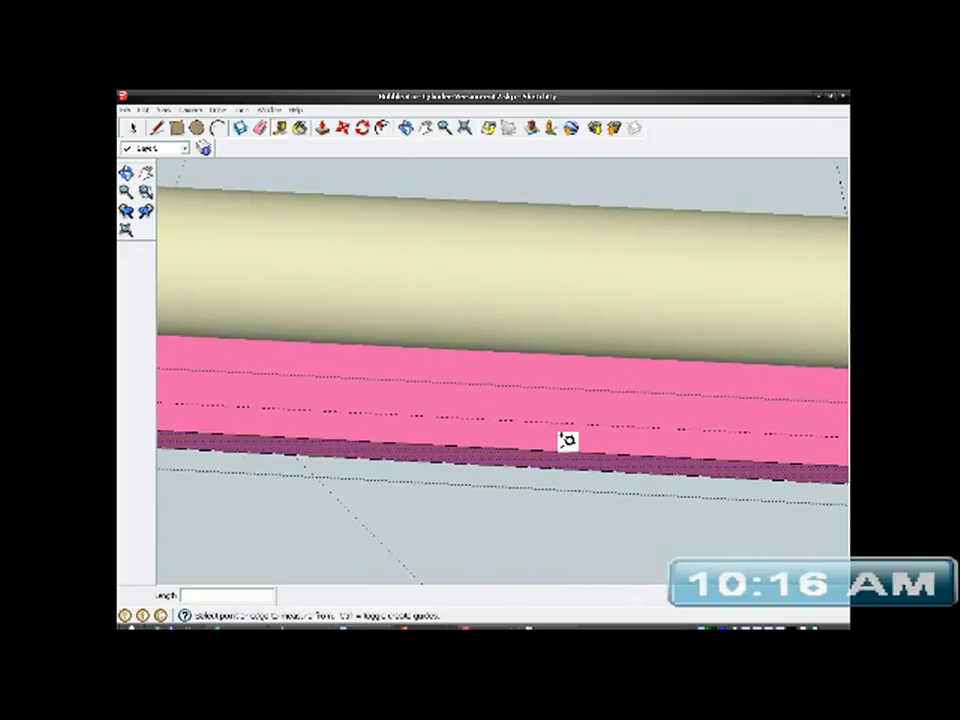
pyautogui.click(492, 447)
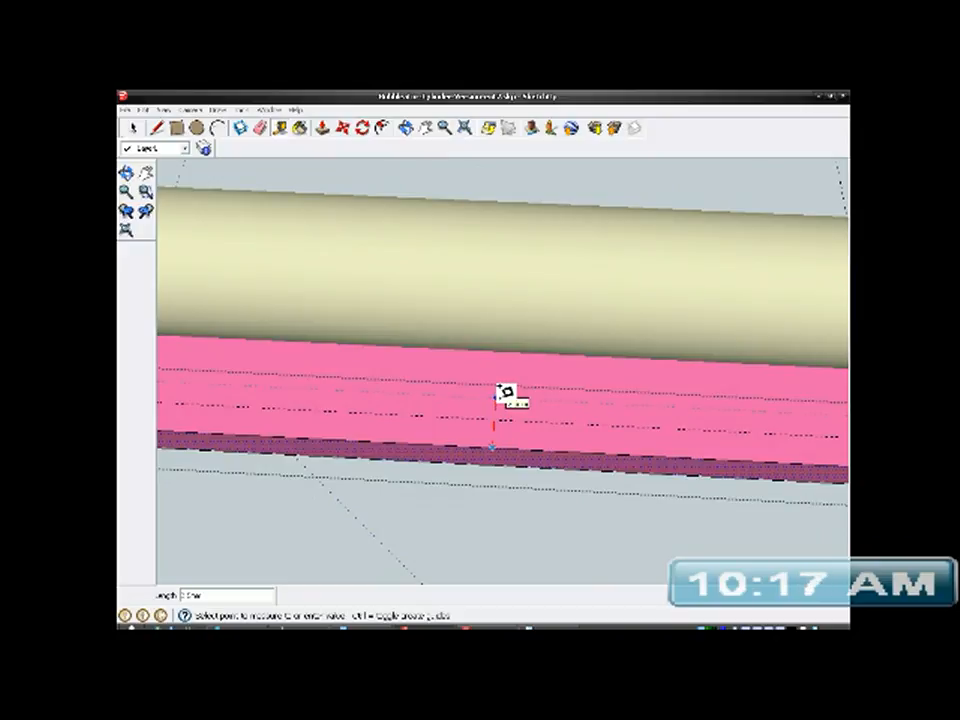
pyautogui.click(497, 394)
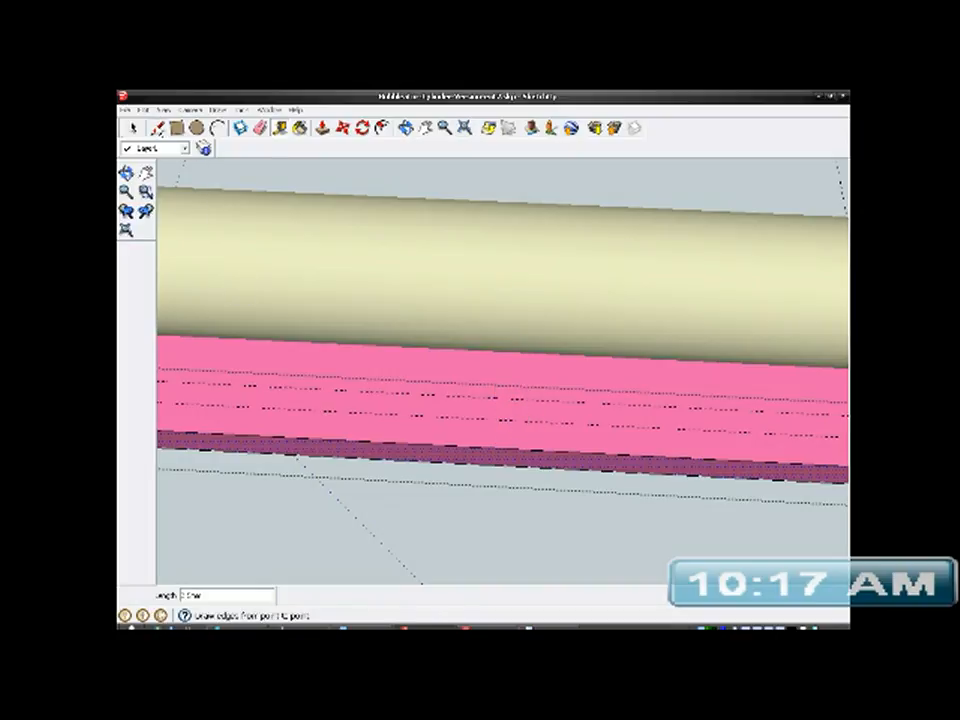
# - Draw a narrow rectangle about 37 mm by 1.1 mm on the inner floor between opposite intersections of the guide lines
pyautogui.click(157, 128)
pyautogui.moveTo(328, 377); pyautogui.dragTo(481, 423, button='middle')
pyautogui.scroll(3, 388, 439)
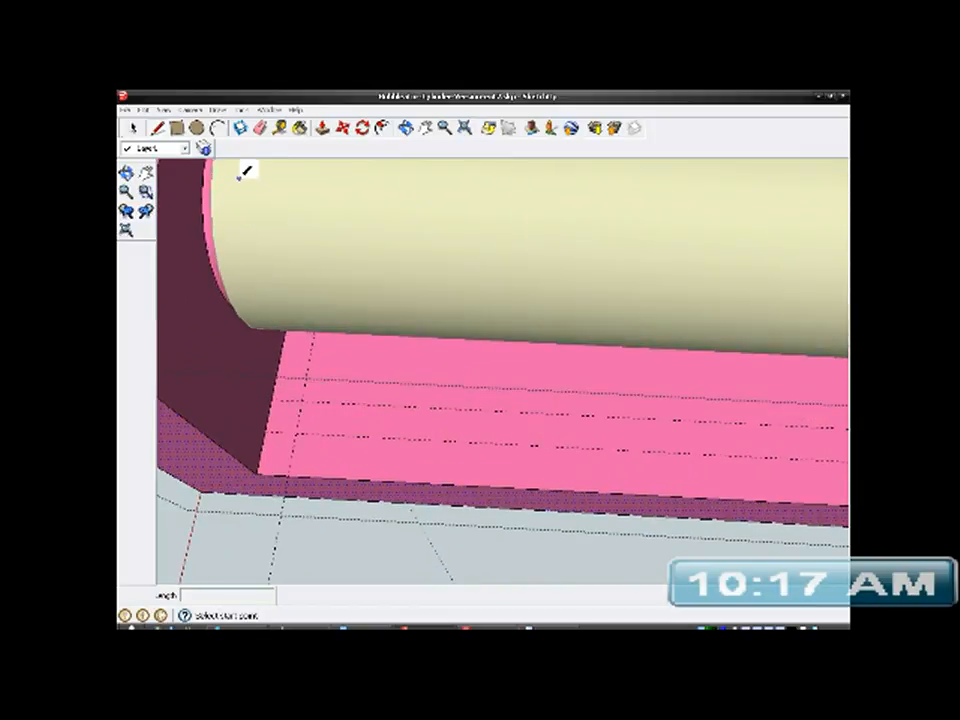
pyautogui.press('r')
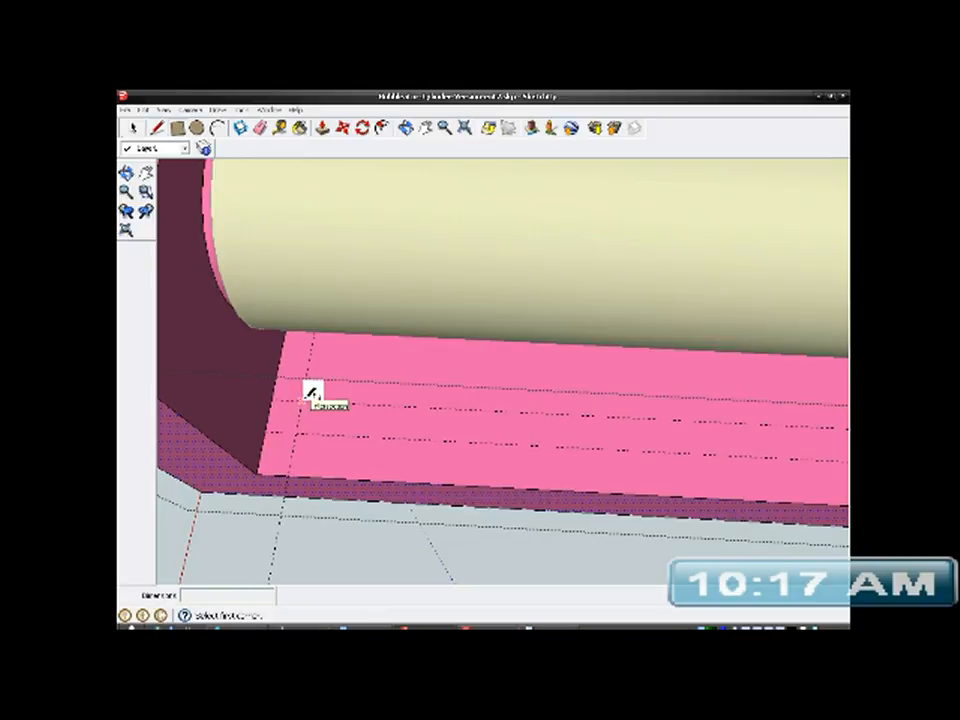
pyautogui.click(305, 399)
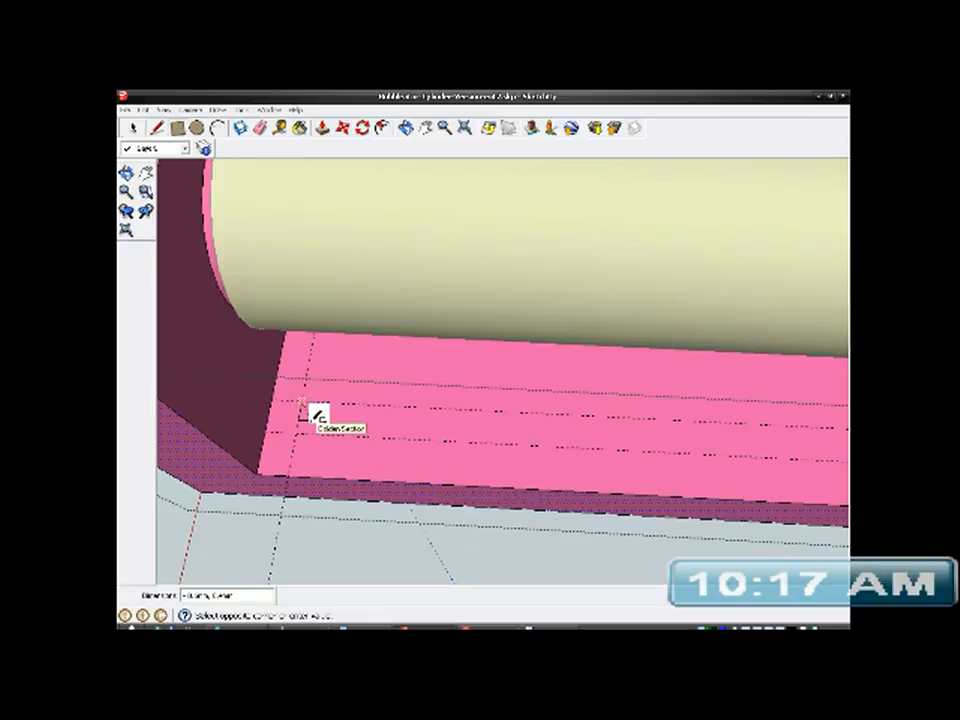
pyautogui.moveTo(420, 422); pyautogui.dragTo(209, 410, button='middle')
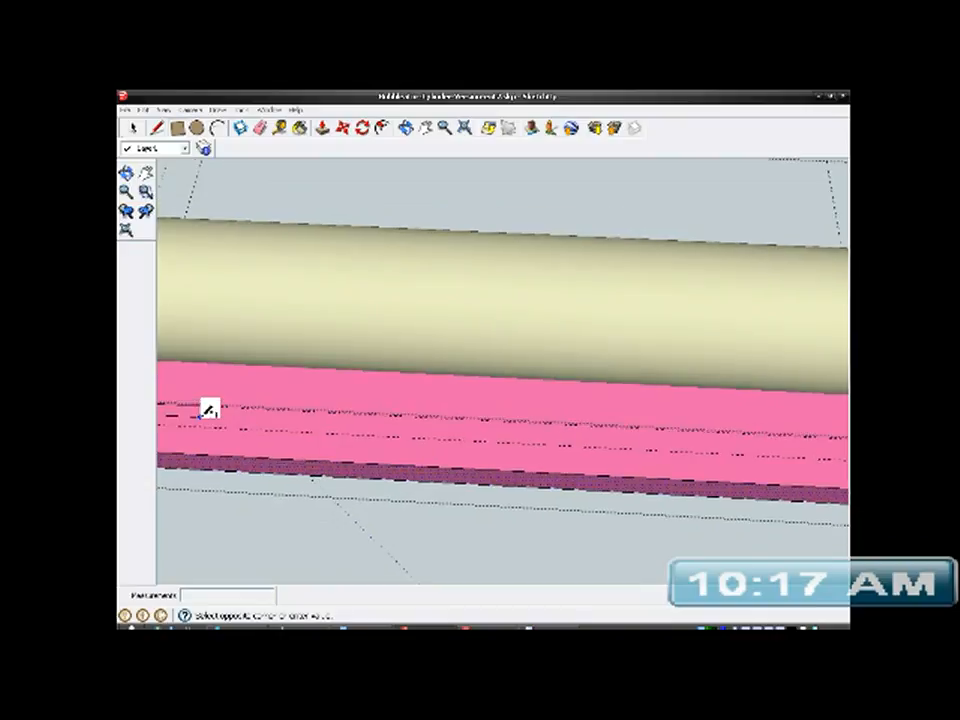
pyautogui.scroll(-2, 209, 410)
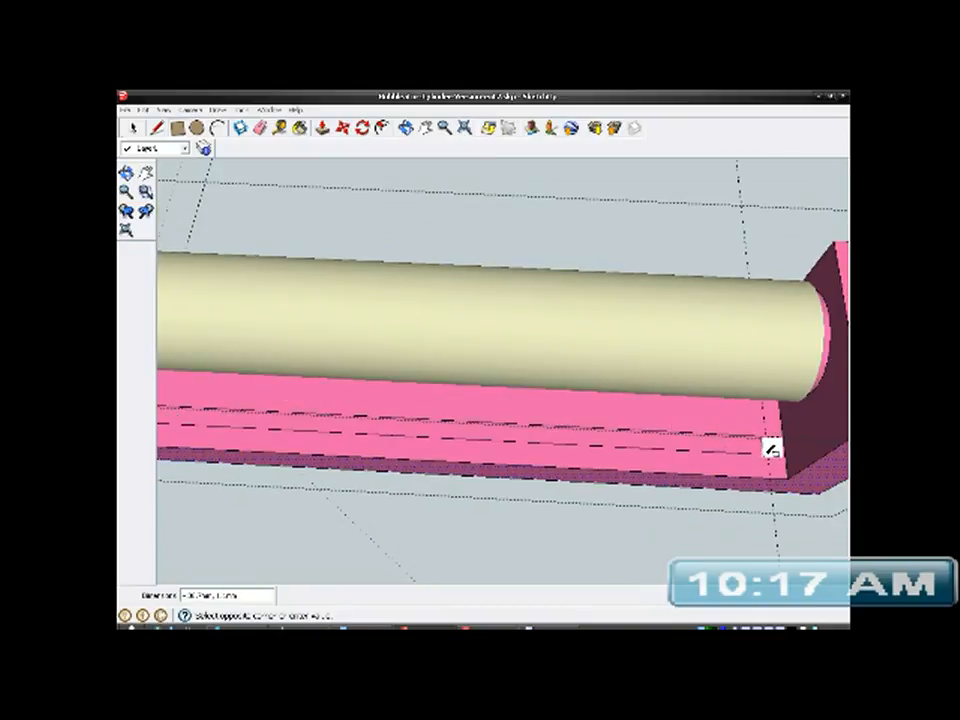
pyautogui.scroll(3, 773, 452)
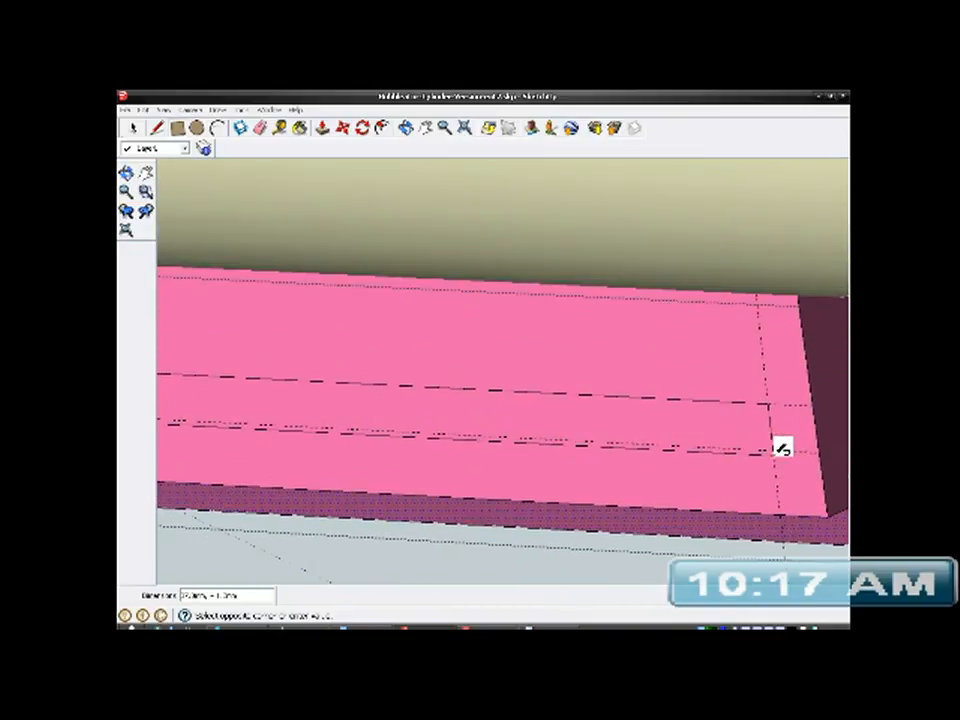
pyautogui.click(779, 440)
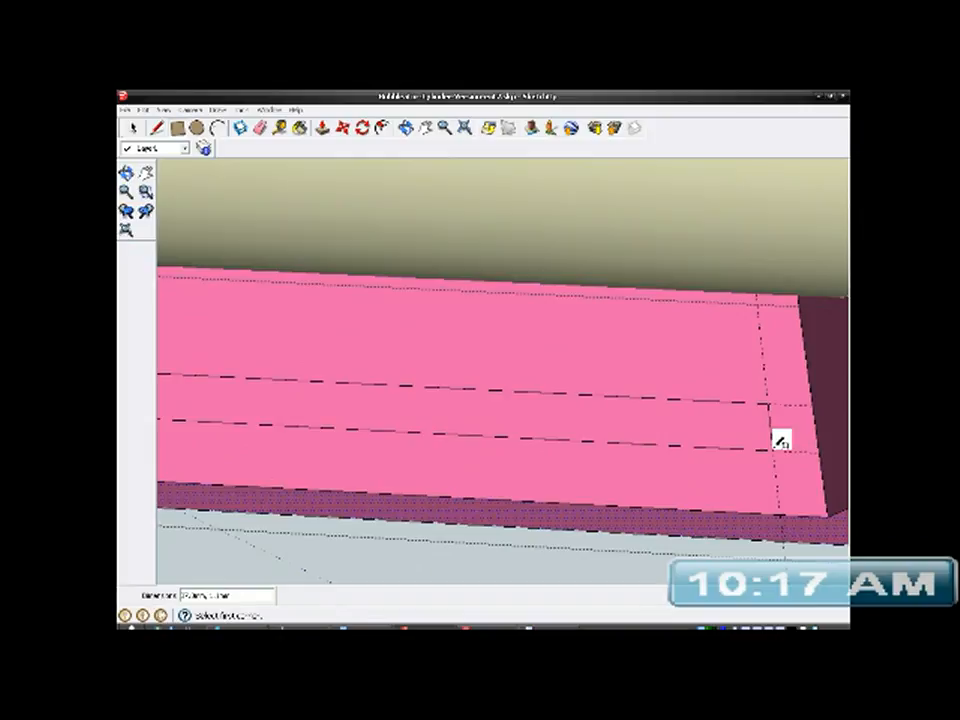
# - Select the narrow rectangle's face and Push/Pull it down into the bracket's floor to cut a long slot
pyautogui.scroll(-2, 770, 444)
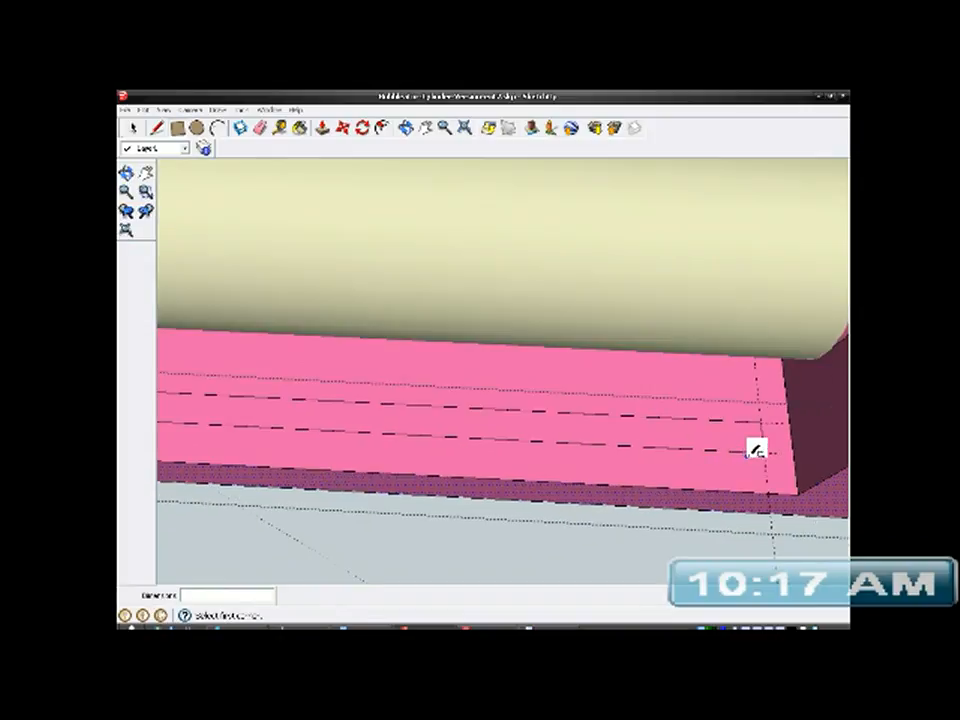
pyautogui.click(322, 129)
pyautogui.click(133, 128)
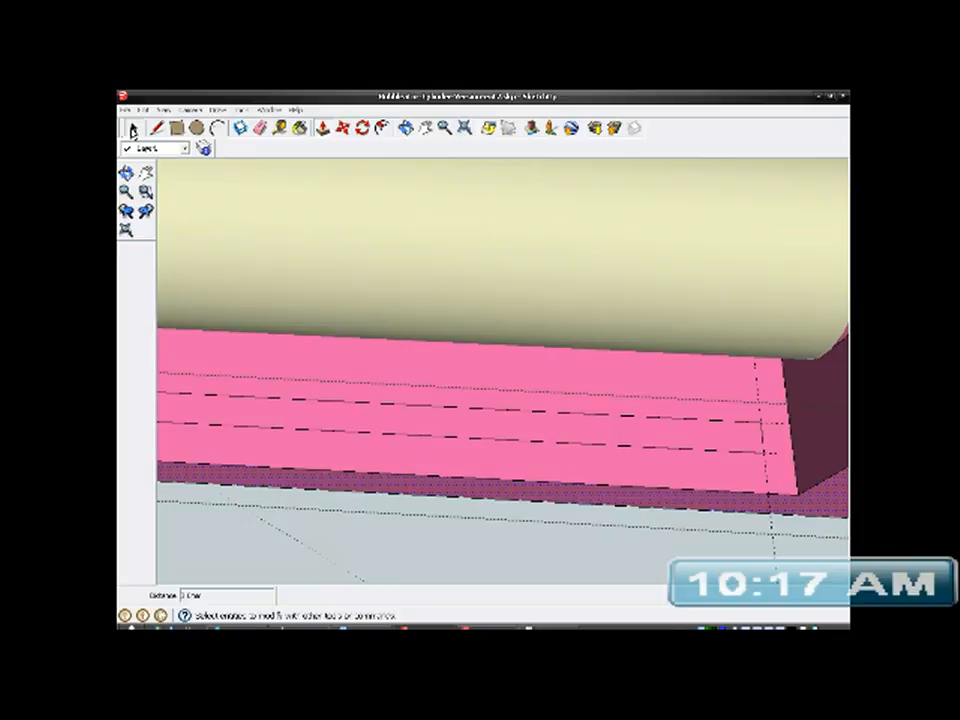
pyautogui.click(461, 410)
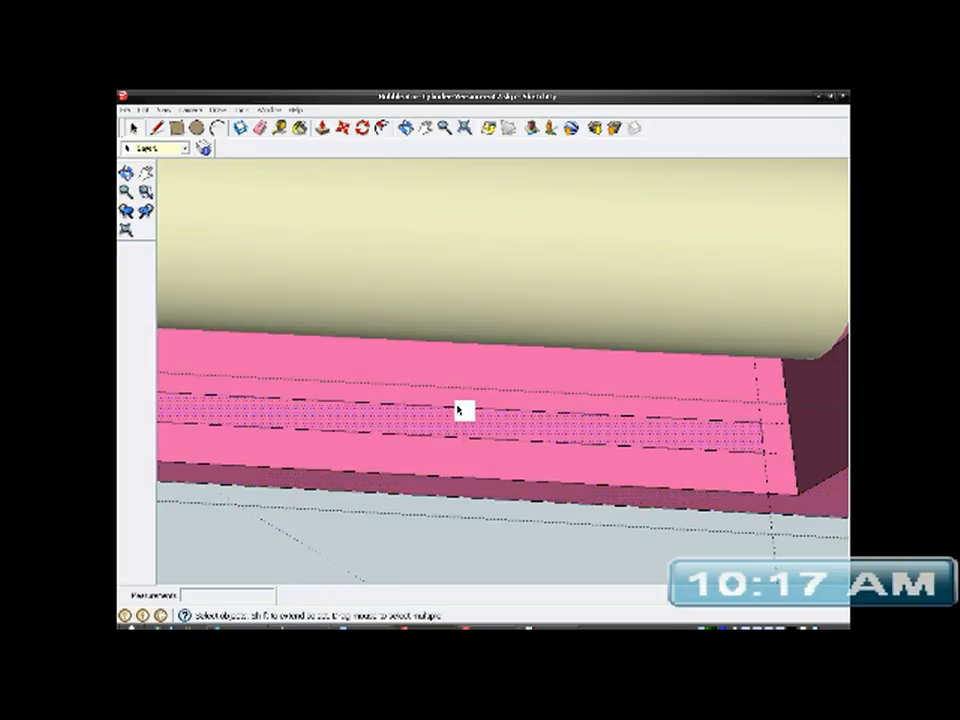
pyautogui.click(322, 129)
pyautogui.scroll(5, 452, 399)
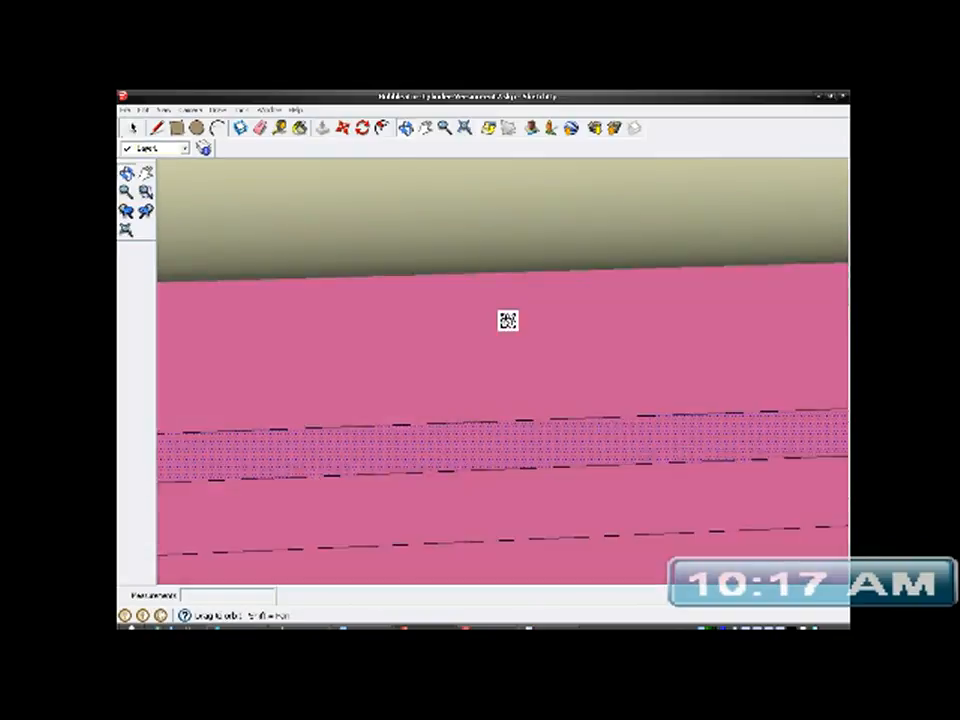
pyautogui.scroll(-3, 498, 422)
pyautogui.moveTo(491, 437); pyautogui.dragTo(500, 462)
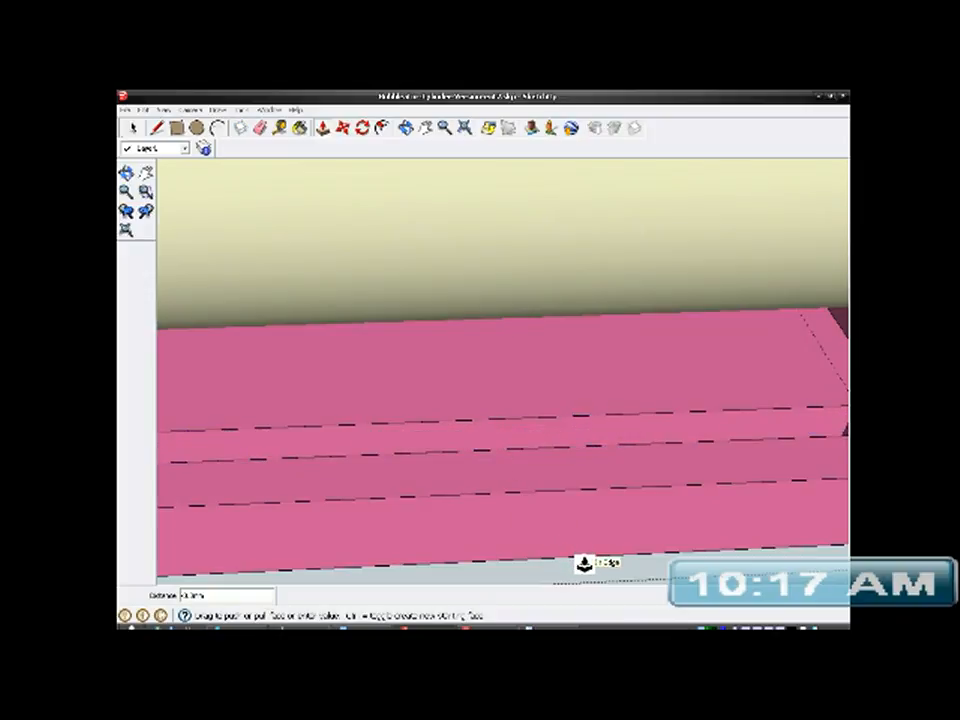
pyautogui.moveTo(583, 564); pyautogui.dragTo(606, 487, button='middle')
pyautogui.moveTo(599, 512)
pyautogui.mouseDown(button='middle')
pyautogui.moveTo(621, 480)
pyautogui.moveTo(491, 480)
pyautogui.moveTo(654, 441)
pyautogui.moveTo(473, 356)
pyautogui.moveTo(431, 354)
pyautogui.mouseUp(button='middle')
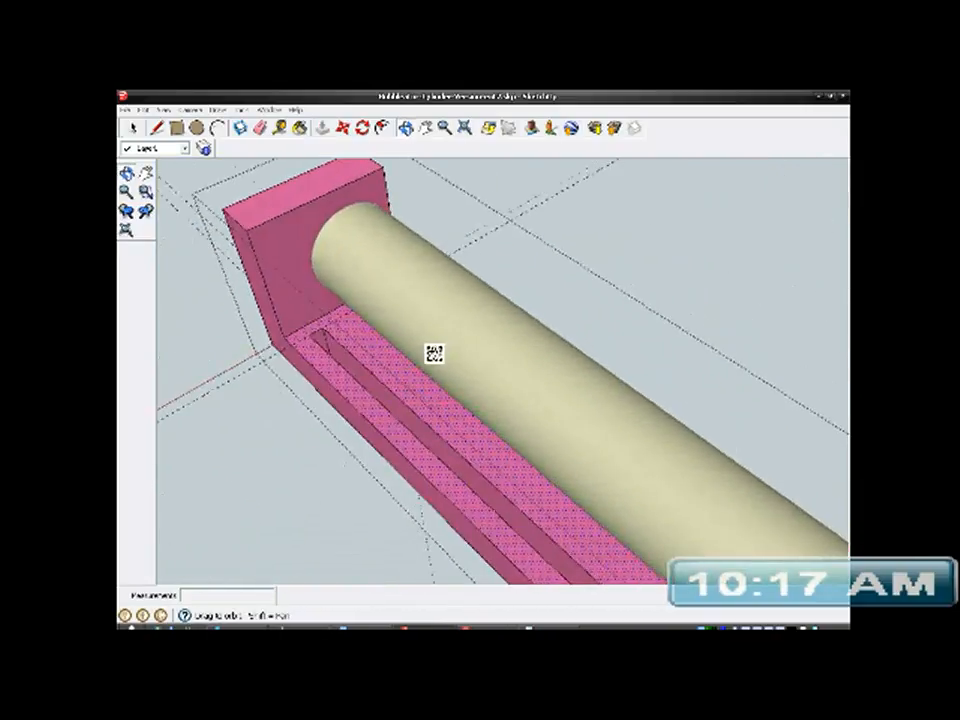
# - Finish editing the bracket group, delete all guides in the model and save the file
pyautogui.click(131, 128)
pyautogui.moveTo(268, 268)
pyautogui.mouseDown(button='middle')
pyautogui.moveTo(379, 377)
pyautogui.moveTo(392, 377)
pyautogui.moveTo(375, 432)
pyautogui.moveTo(377, 471)
pyautogui.moveTo(429, 373)
pyautogui.moveTo(512, 392)
pyautogui.moveTo(634, 335)
pyautogui.moveTo(690, 414)
pyautogui.moveTo(429, 392)
pyautogui.moveTo(709, 268)
pyautogui.moveTo(733, 242)
pyautogui.moveTo(778, 371)
pyautogui.moveTo(452, 407)
pyautogui.moveTo(415, 422)
pyautogui.moveTo(448, 456)
pyautogui.moveTo(497, 452)
pyautogui.moveTo(480, 463)
pyautogui.mouseUp(button='middle')
pyautogui.scroll(2, 435, 452)
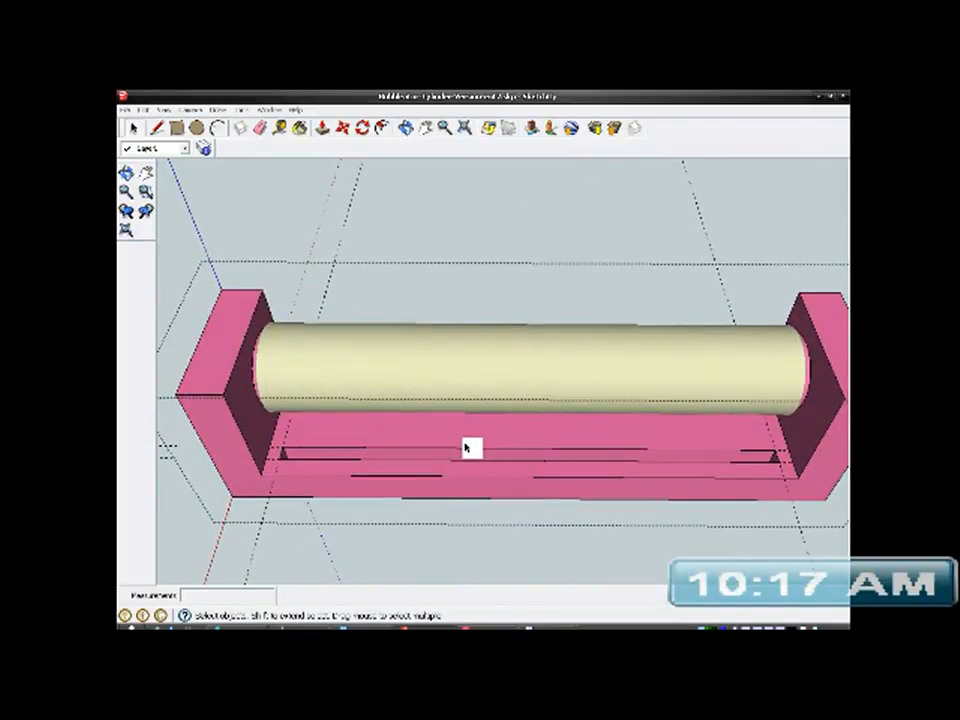
pyautogui.click(431, 228)
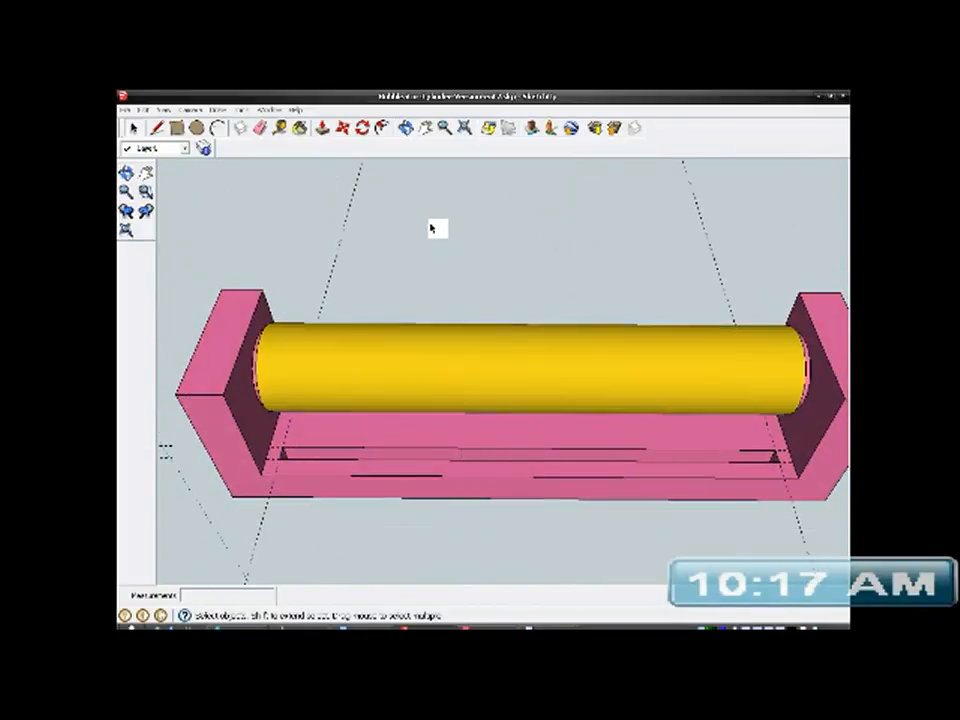
pyautogui.click(143, 110)
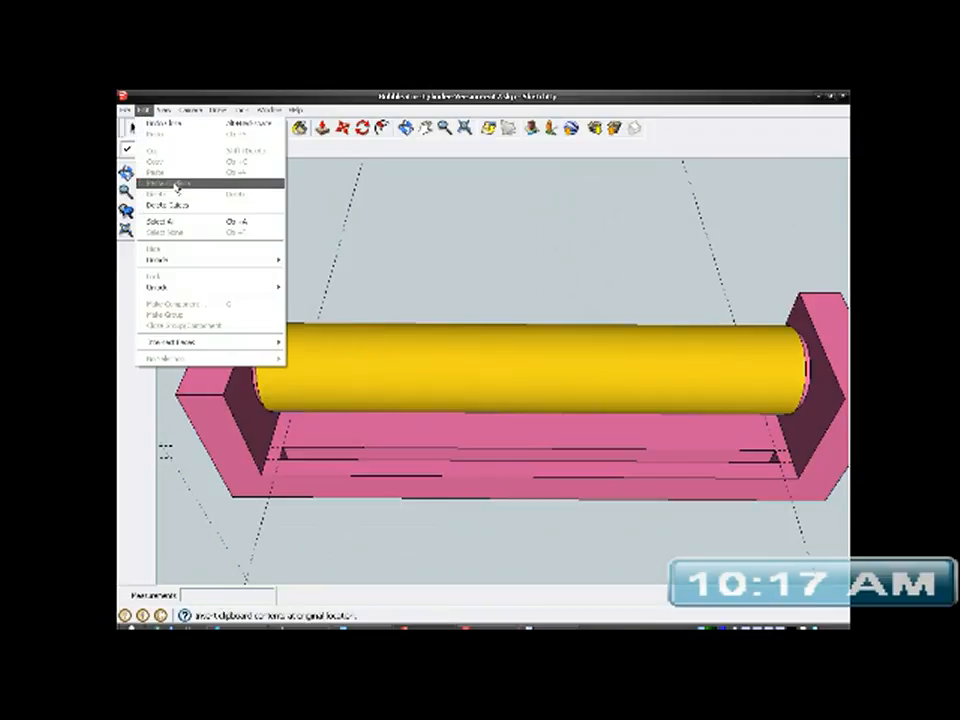
pyautogui.click(177, 205)
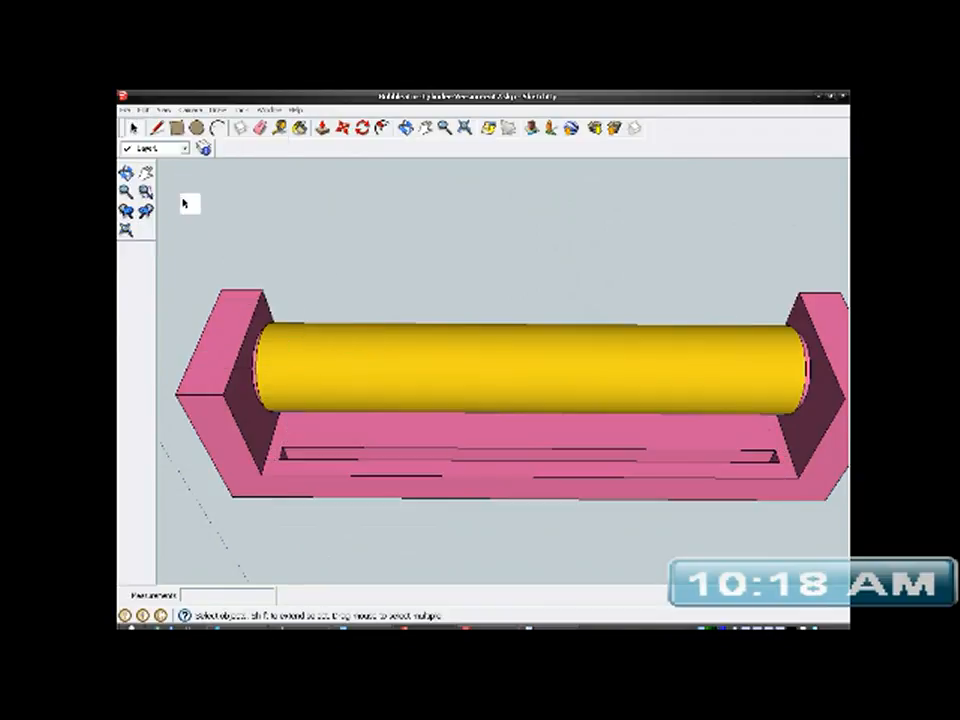
pyautogui.click(124, 109)
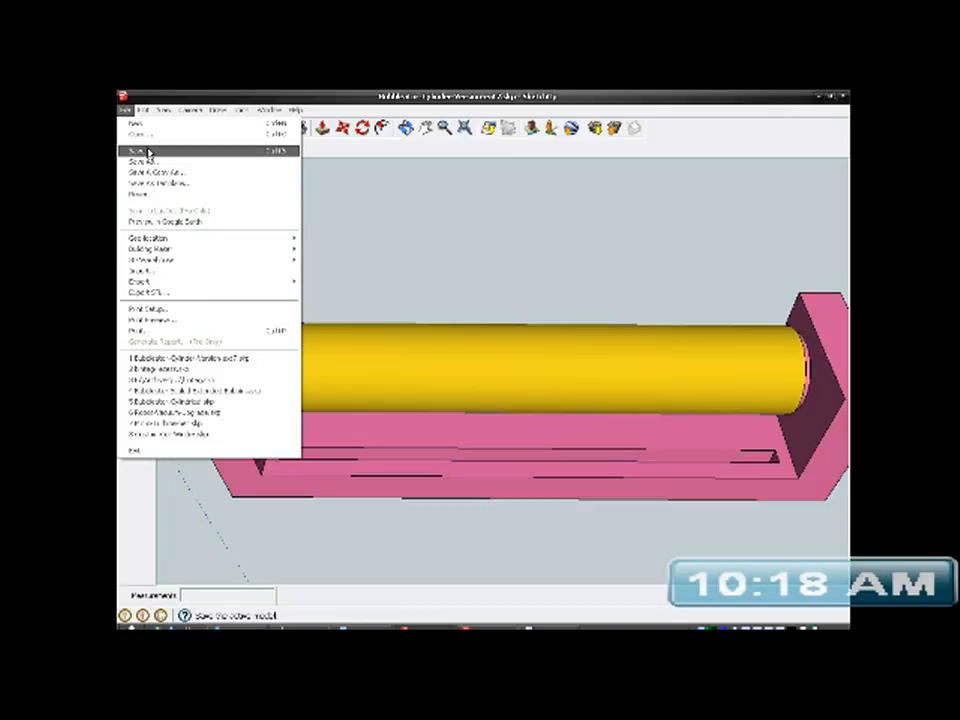
pyautogui.click(148, 151)
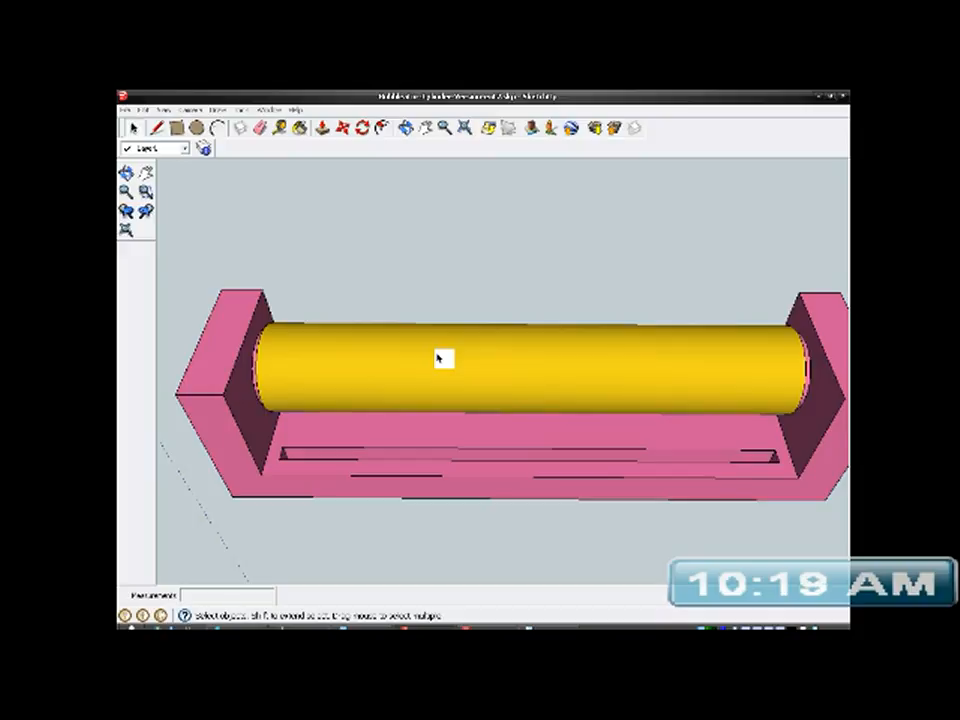
# - Draw a small rectangle on the bracket's long outer front face, near the middle and just below the slot
pyautogui.moveTo(396, 413); pyautogui.dragTo(381, 437, button='middle')
pyautogui.scroll(3, 476, 465)
pyautogui.scroll(-2, 476, 465)
pyautogui.moveTo(476, 465)
pyautogui.mouseDown(button='middle')
pyautogui.moveTo(512, 439)
pyautogui.moveTo(519, 540)
pyautogui.moveTo(508, 446)
pyautogui.moveTo(471, 446)
pyautogui.mouseUp(button='middle')
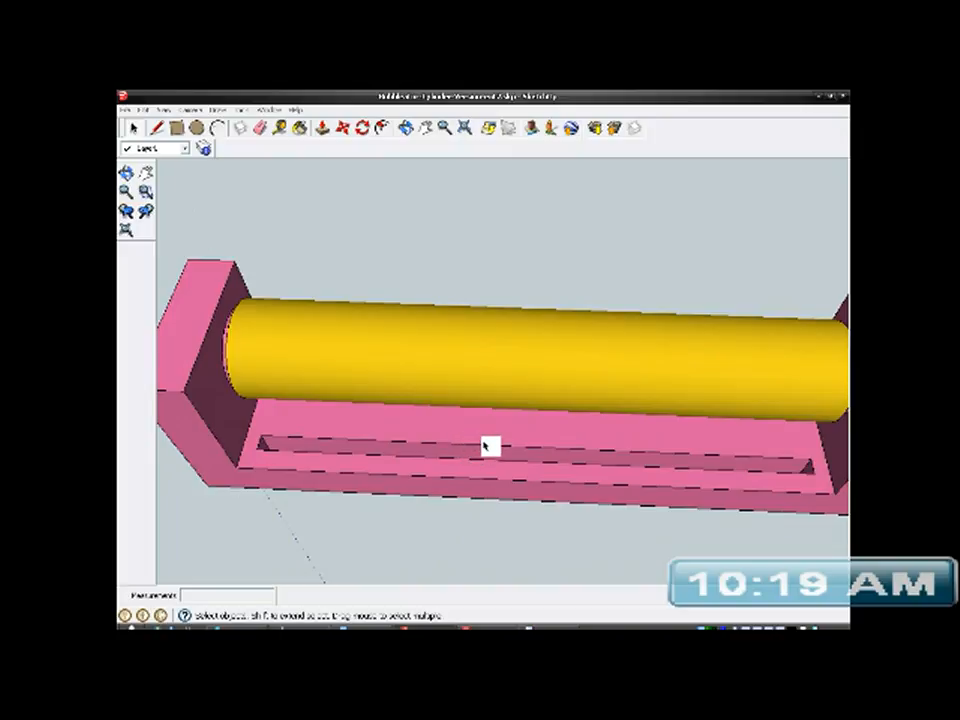
pyautogui.moveTo(541, 462); pyautogui.dragTo(558, 416, button='middle')
pyautogui.moveTo(500, 407); pyautogui.dragTo(507, 448, button='middle')
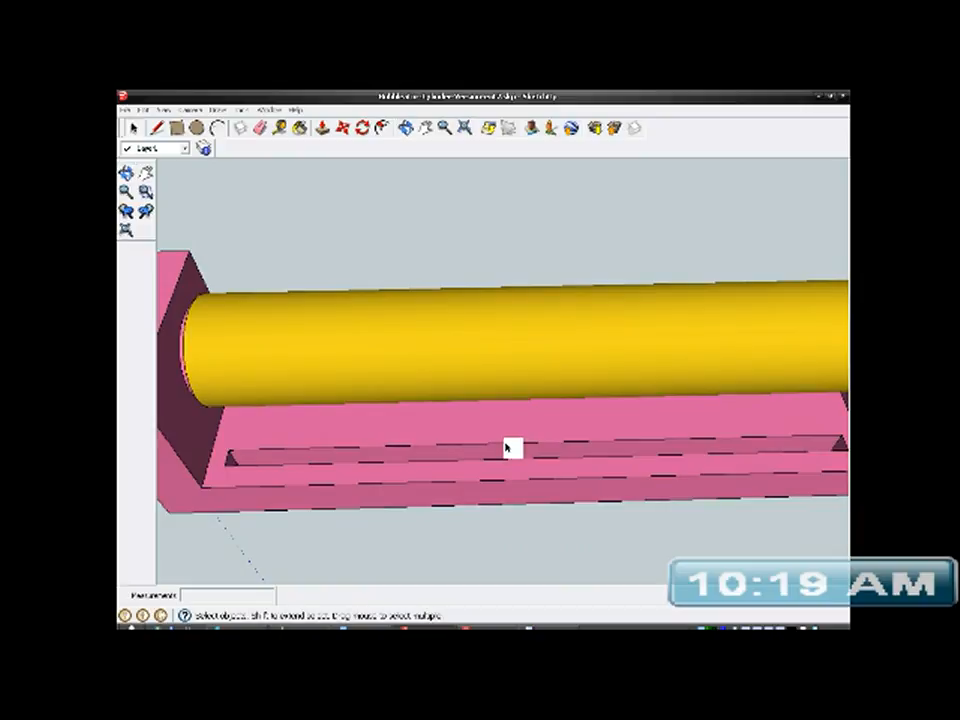
pyautogui.moveTo(495, 450); pyautogui.dragTo(497, 296, button='middle')
pyautogui.scroll(3, 531, 440)
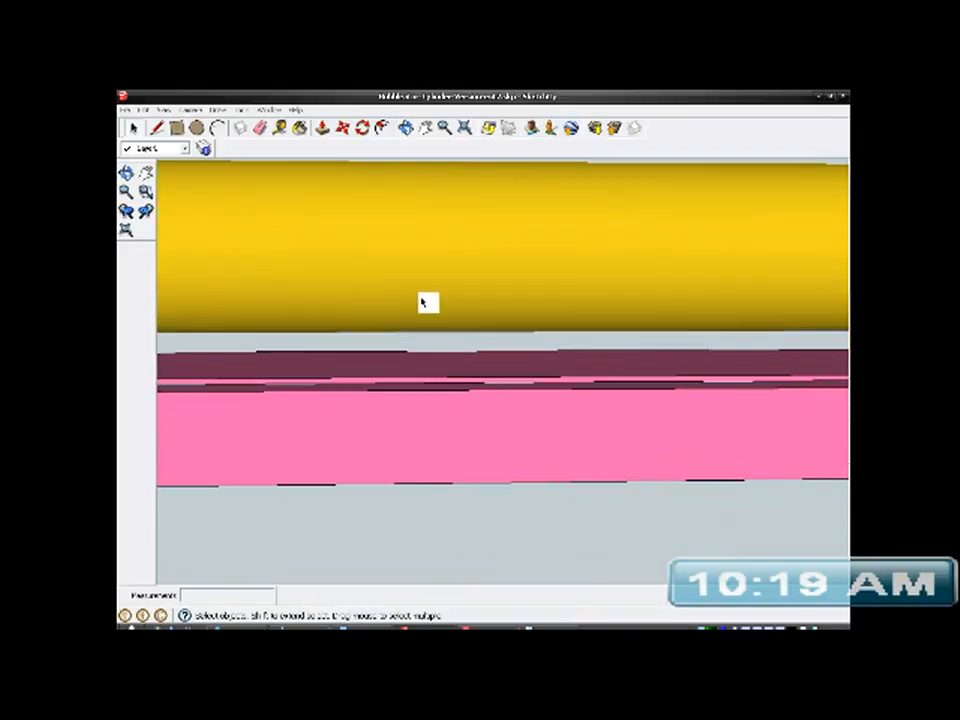
pyautogui.click(178, 128)
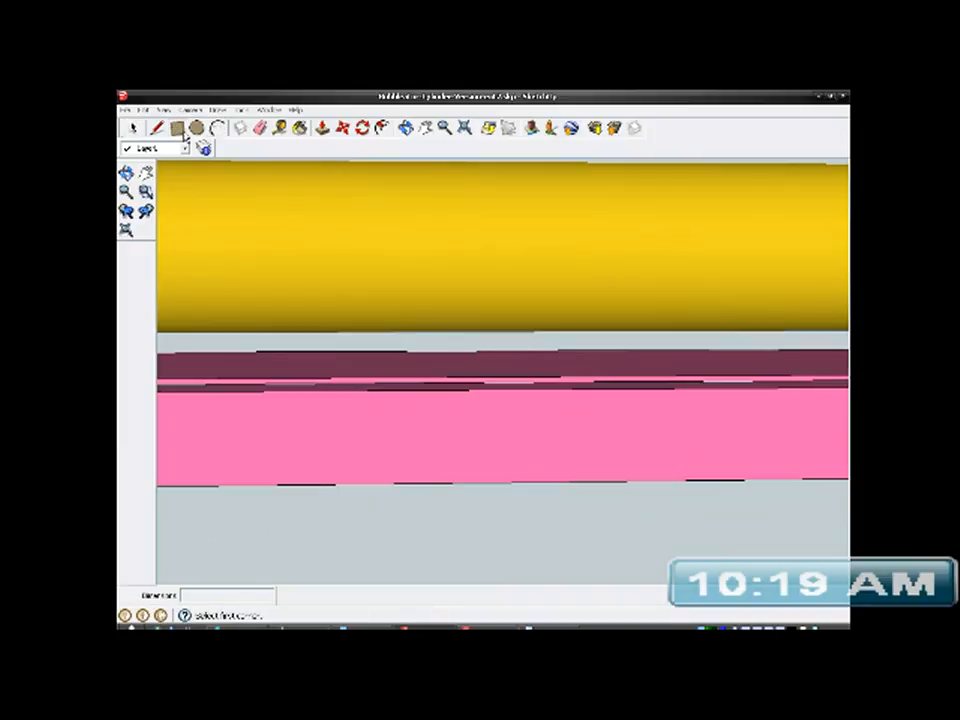
pyautogui.click(450, 469)
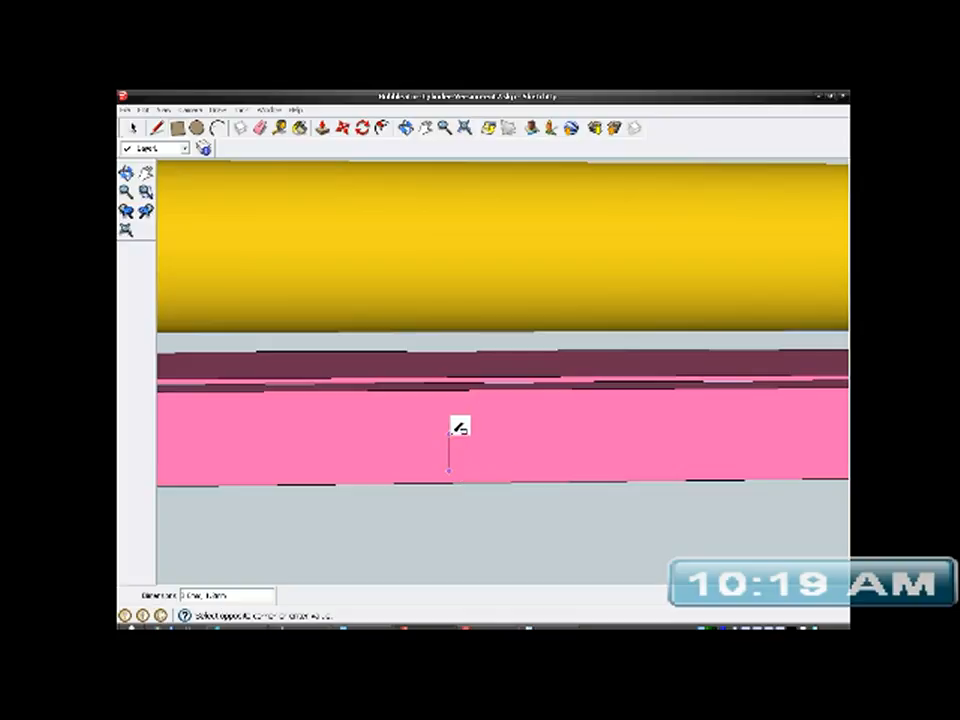
pyautogui.click(577, 407)
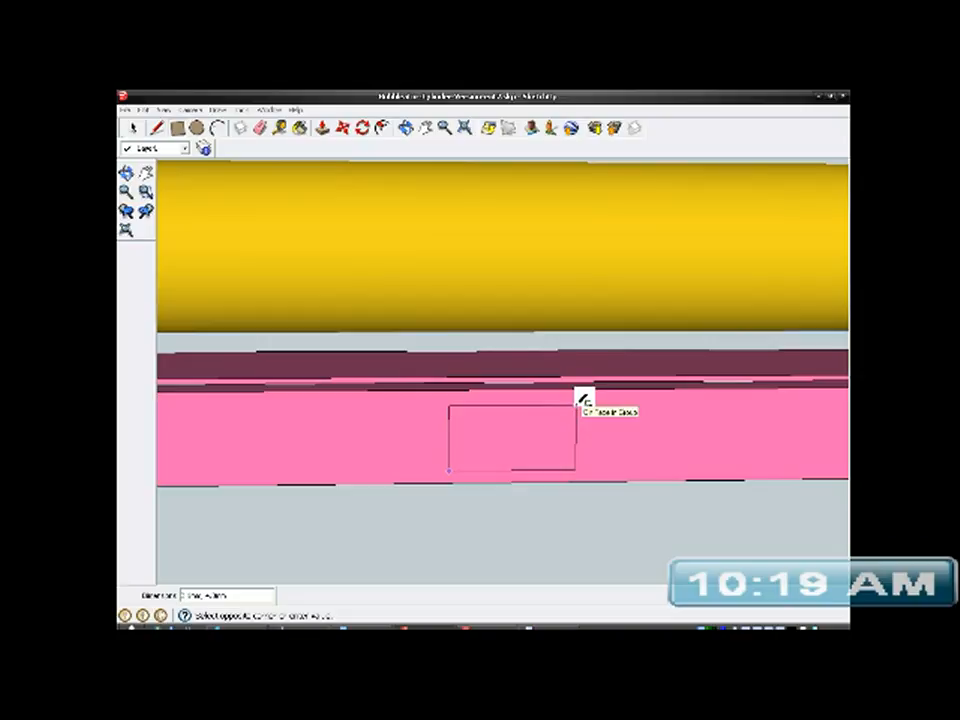
pyautogui.click(577, 405)
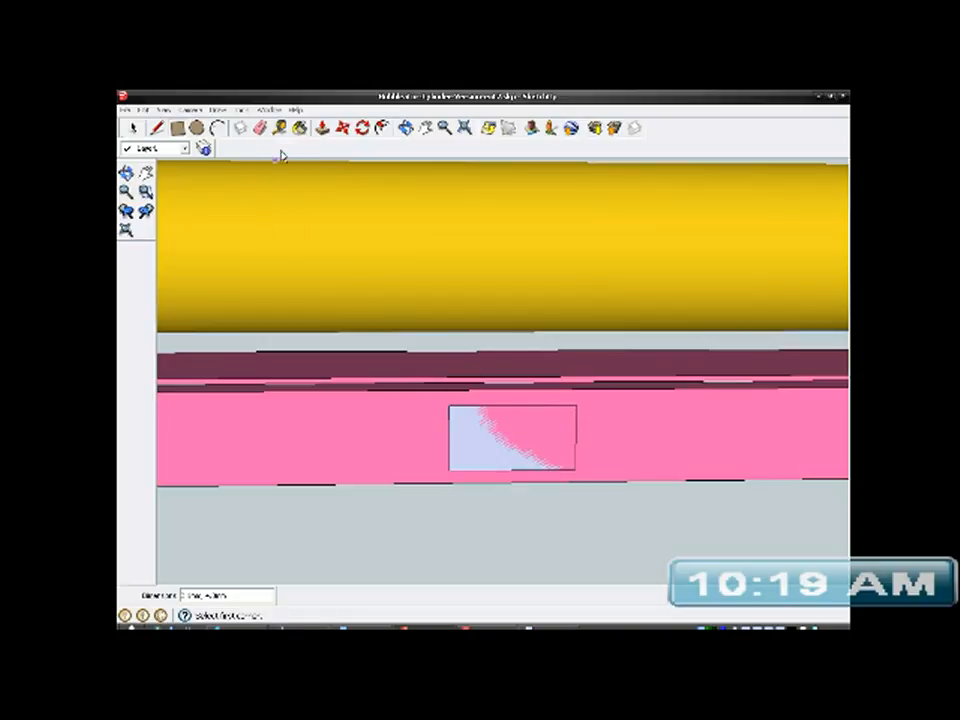
# - Measure the width of the long slot in the bracket's floor with the Tape Measure
pyautogui.click(281, 128)
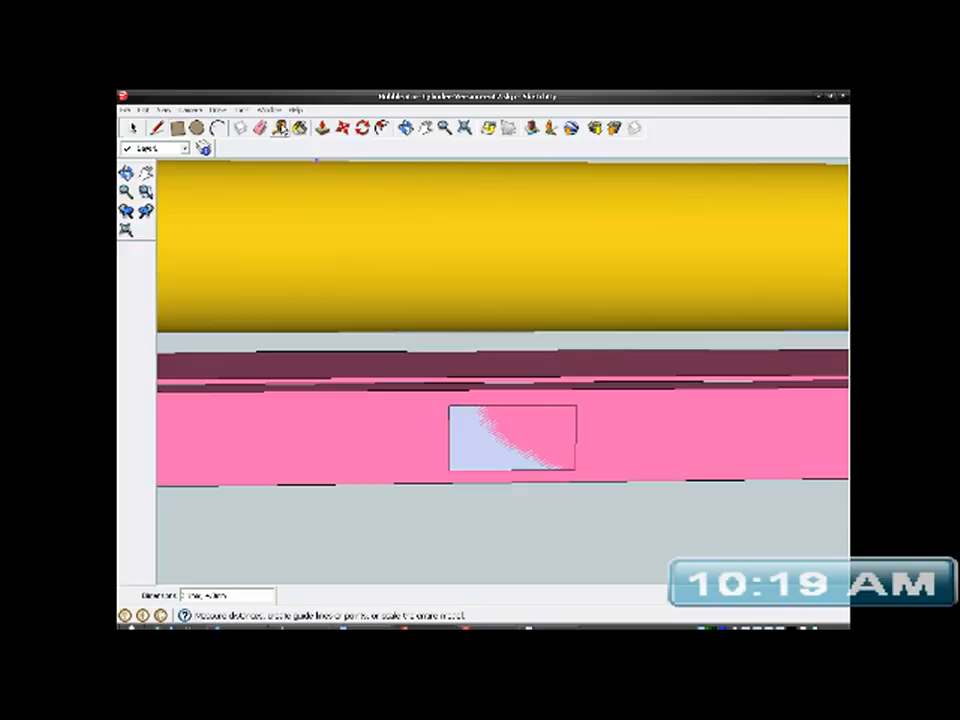
pyautogui.moveTo(331, 193); pyautogui.dragTo(463, 594, button='middle')
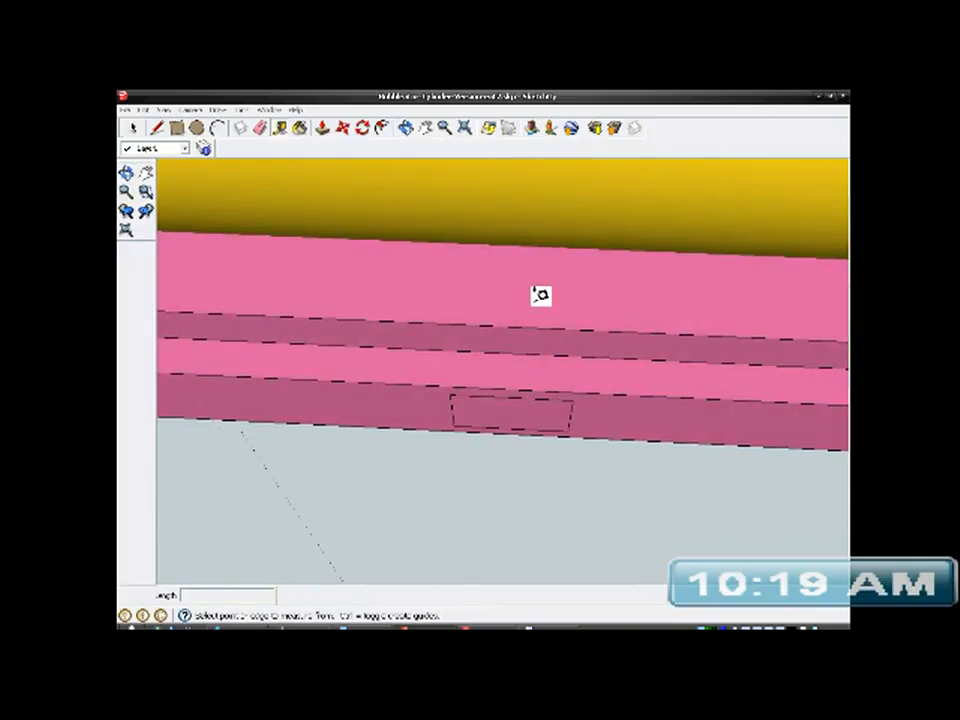
pyautogui.scroll(2, 527, 306)
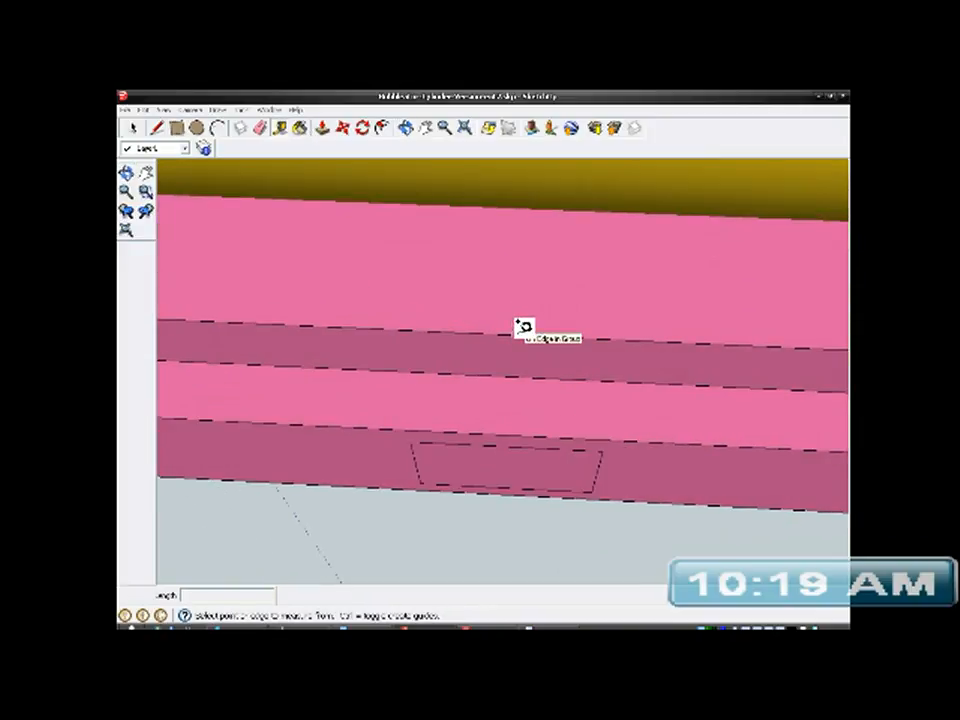
pyautogui.click(523, 336)
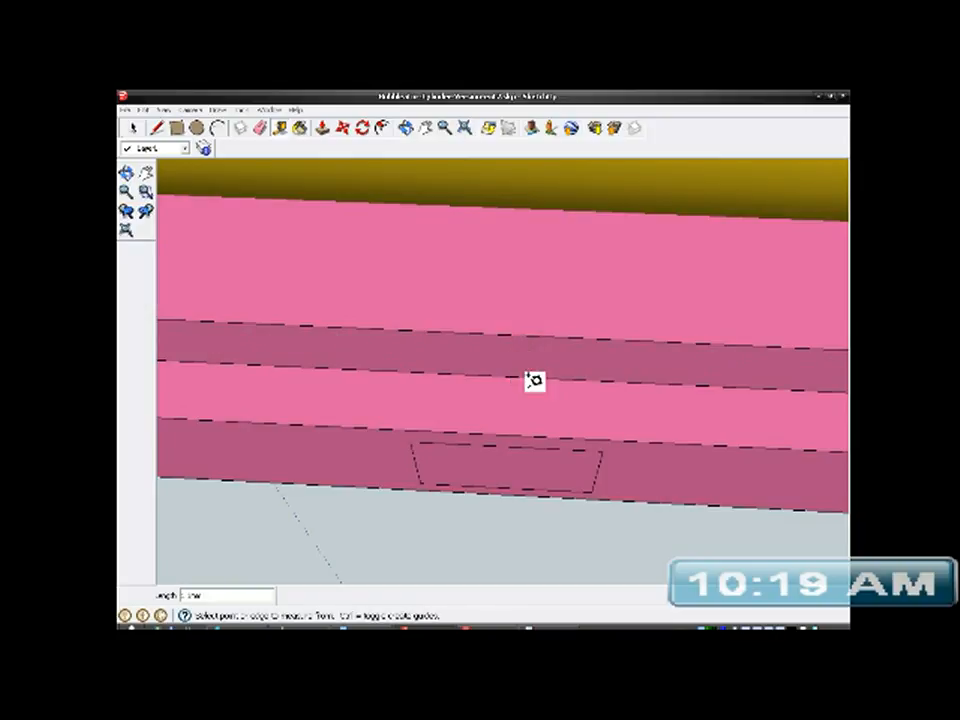
pyautogui.moveTo(581, 425); pyautogui.dragTo(559, 360, button='middle')
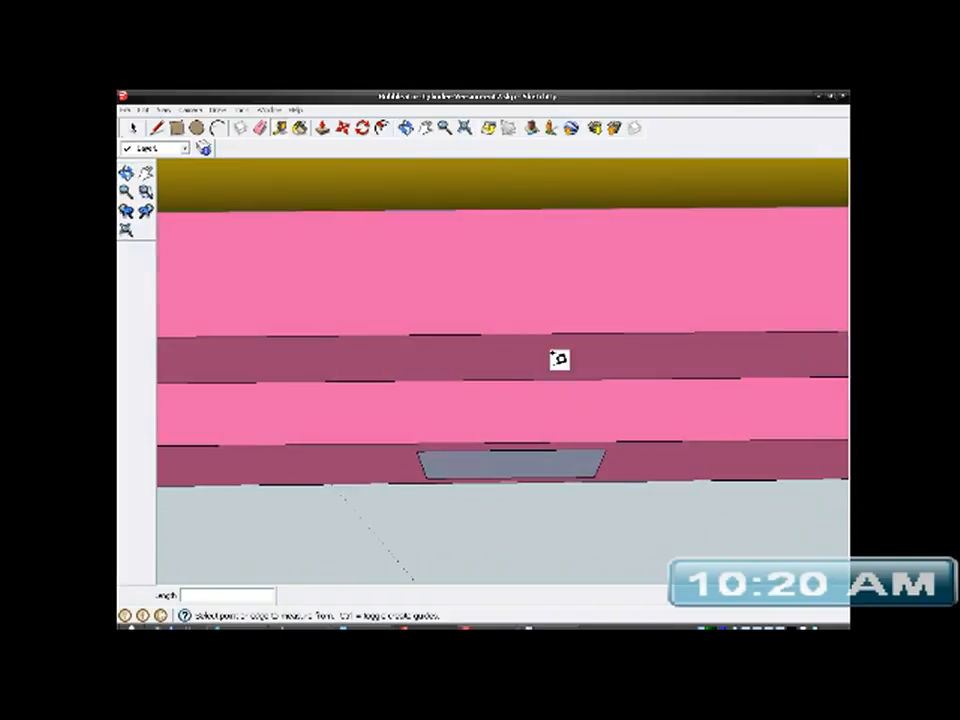
# - Open the bracket group for editing and Push/Pull the slot's long inner wall toward the tube to widen the slot
pyautogui.click(280, 128)
pyautogui.moveTo(523, 281); pyautogui.dragTo(381, 285, button='middle')
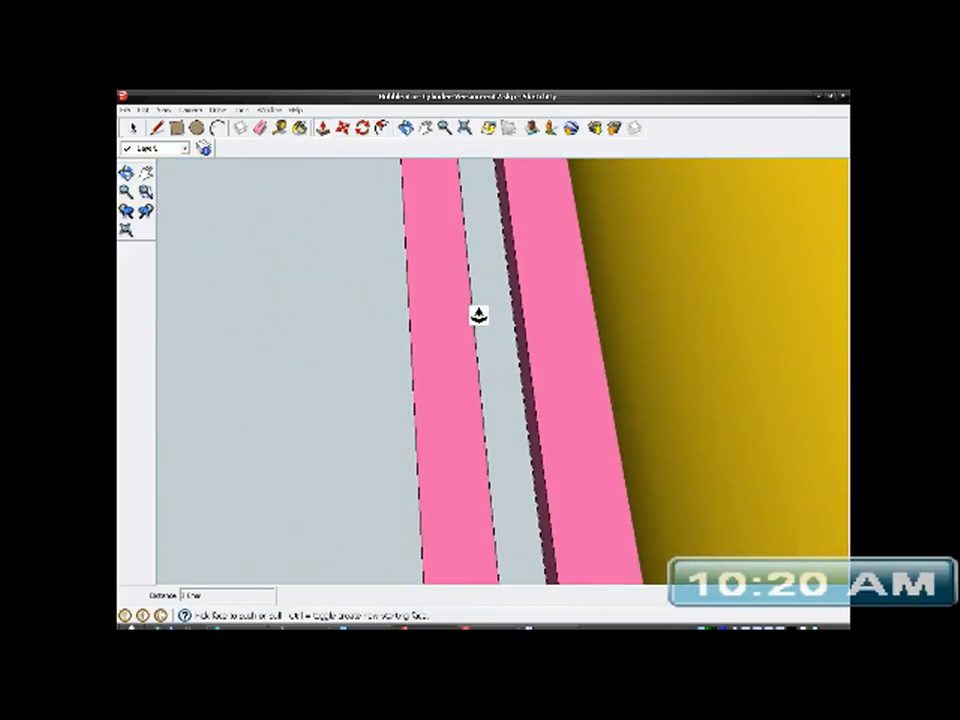
pyautogui.moveTo(452, 339); pyautogui.dragTo(386, 315, button='middle')
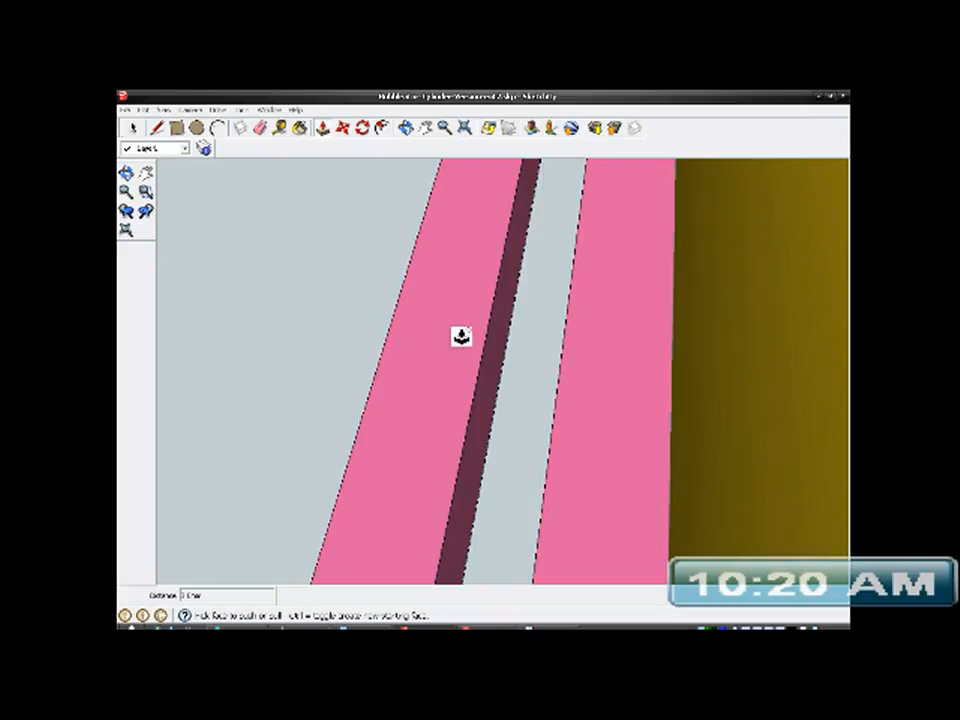
pyautogui.moveTo(461, 337); pyautogui.dragTo(476, 347, button='middle')
pyautogui.rightClick(463, 333)
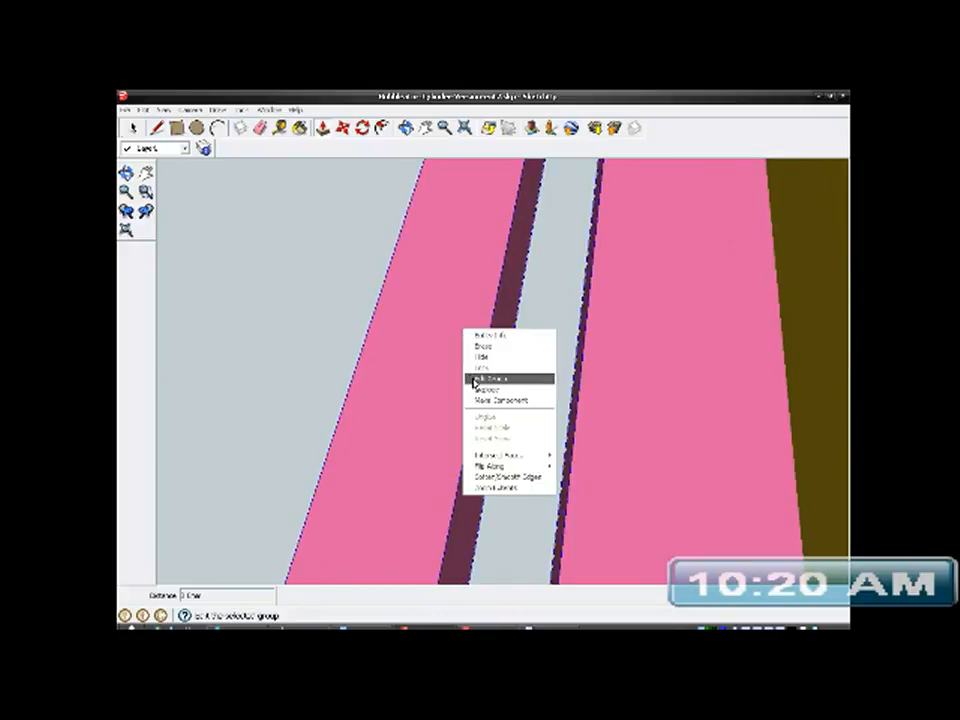
pyautogui.click(477, 380)
pyautogui.moveTo(495, 364); pyautogui.dragTo(465, 351, button='middle')
pyautogui.moveTo(493, 371); pyautogui.dragTo(452, 373)
pyautogui.moveTo(452, 373); pyautogui.dragTo(604, 364, button='middle')
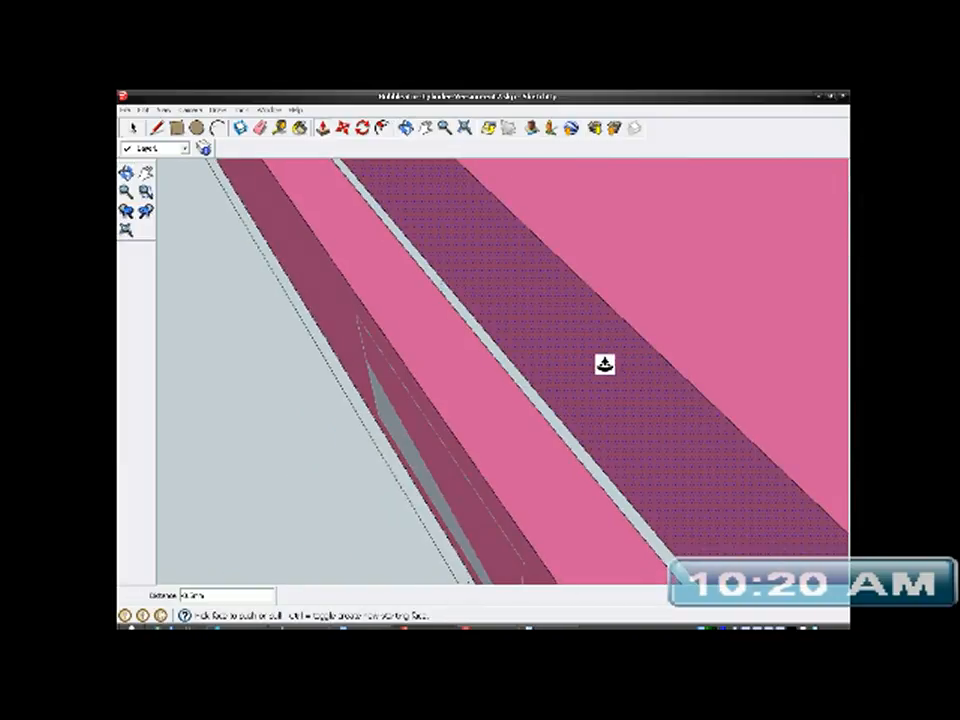
pyautogui.moveTo(604, 364); pyautogui.dragTo(619, 339)
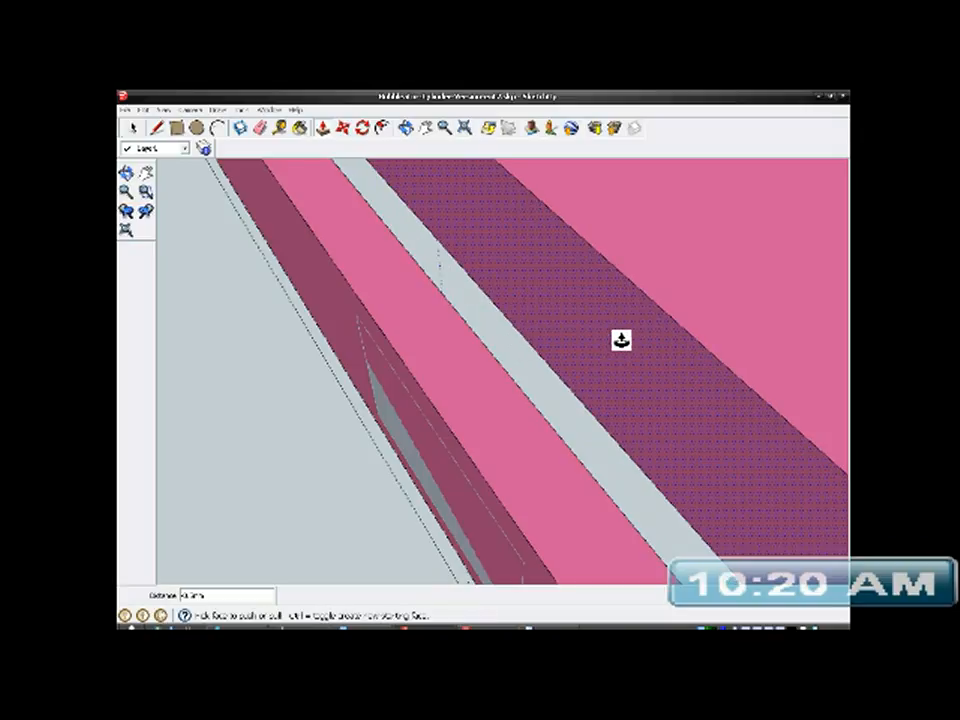
# - Measure across the widened slot from its upper inner edge to the opposite edge with the Tape Measure
pyautogui.click(133, 128)
pyautogui.scroll(-8, 460, 408)
pyautogui.moveTo(455, 408); pyautogui.dragTo(598, 435, button='middle')
pyautogui.click(279, 127)
pyautogui.scroll(3, 535, 405)
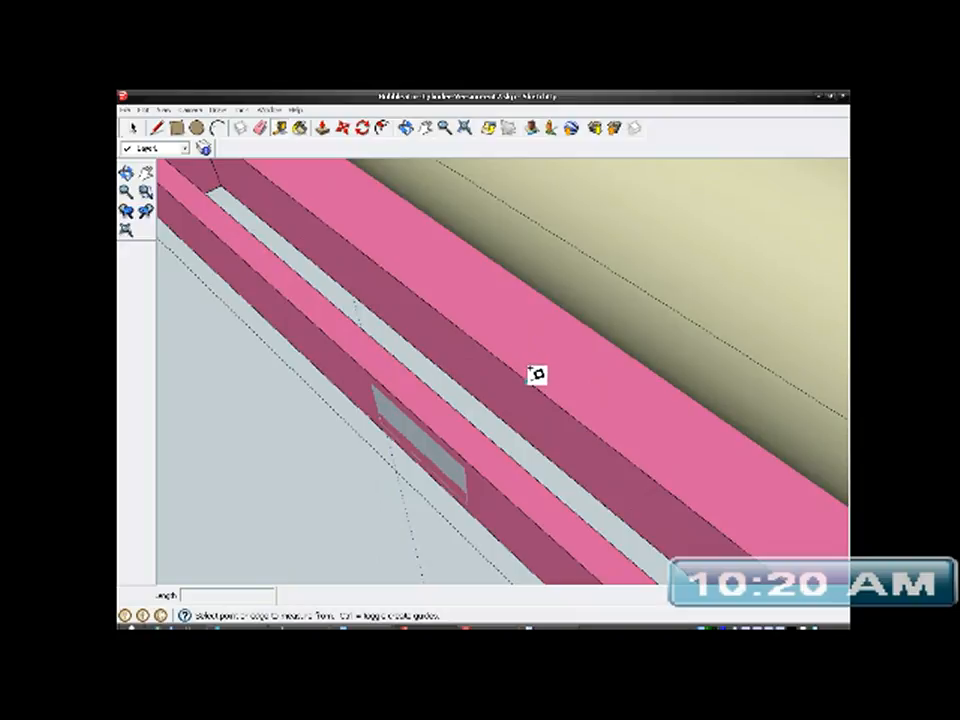
pyautogui.click(527, 382)
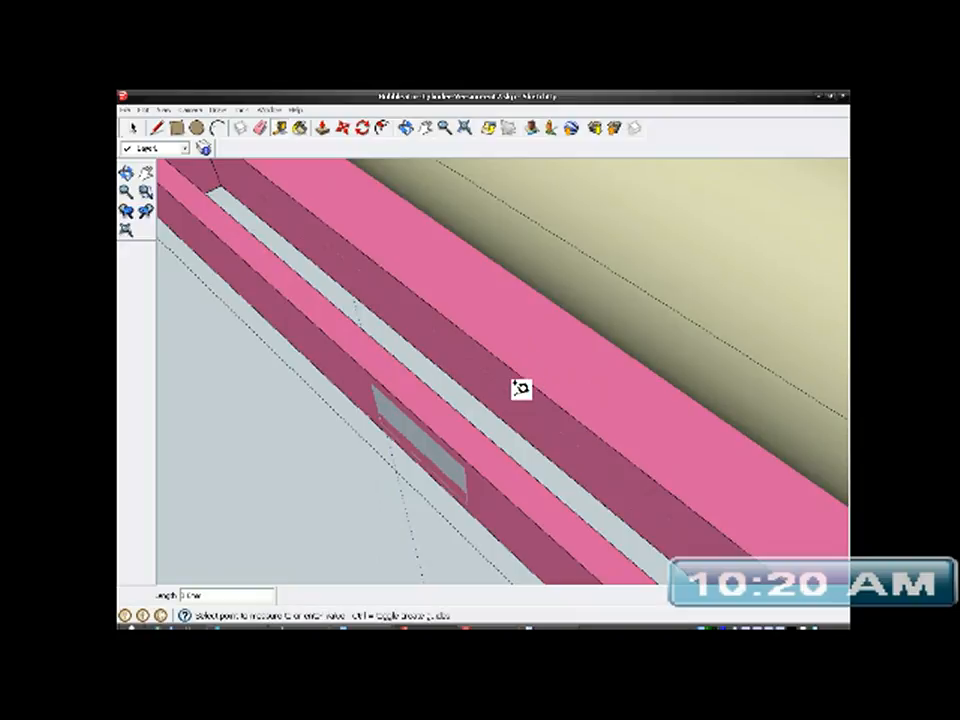
pyautogui.click(474, 424)
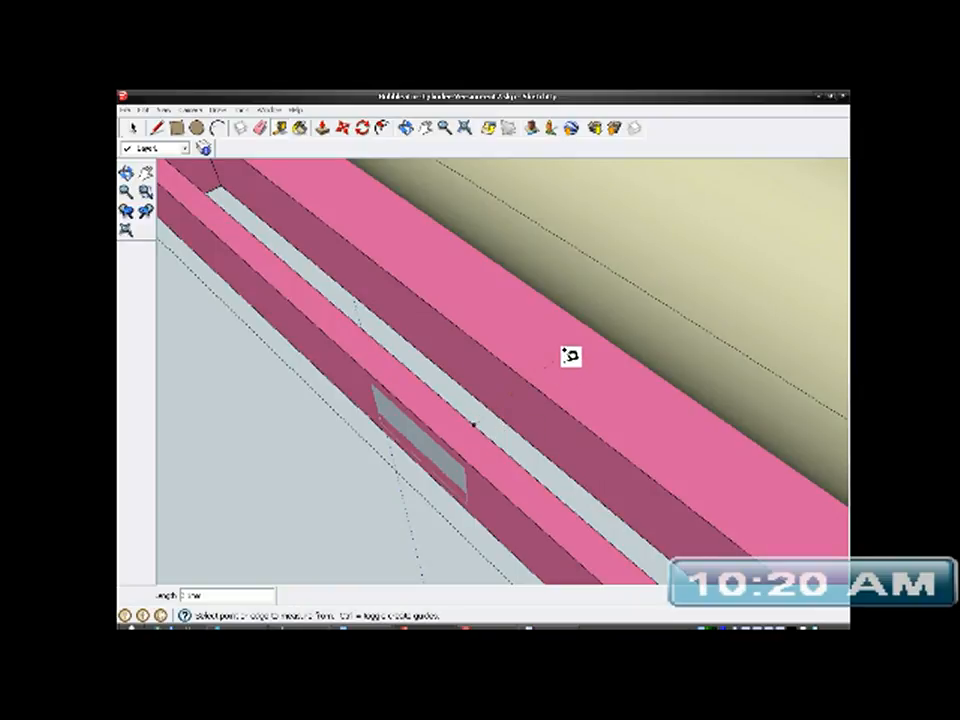
pyautogui.moveTo(513, 462); pyautogui.dragTo(549, 456, button='middle')
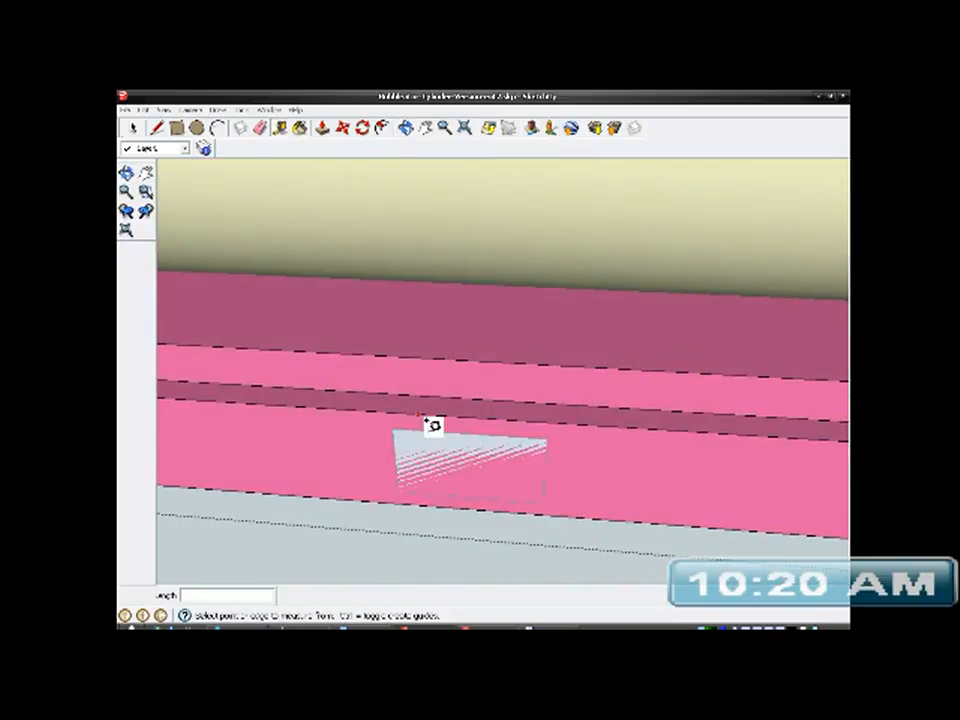
# - Close the bracket group and Push/Pull the small rectangle outward from the bracket's front face into a block
pyautogui.click(322, 128)
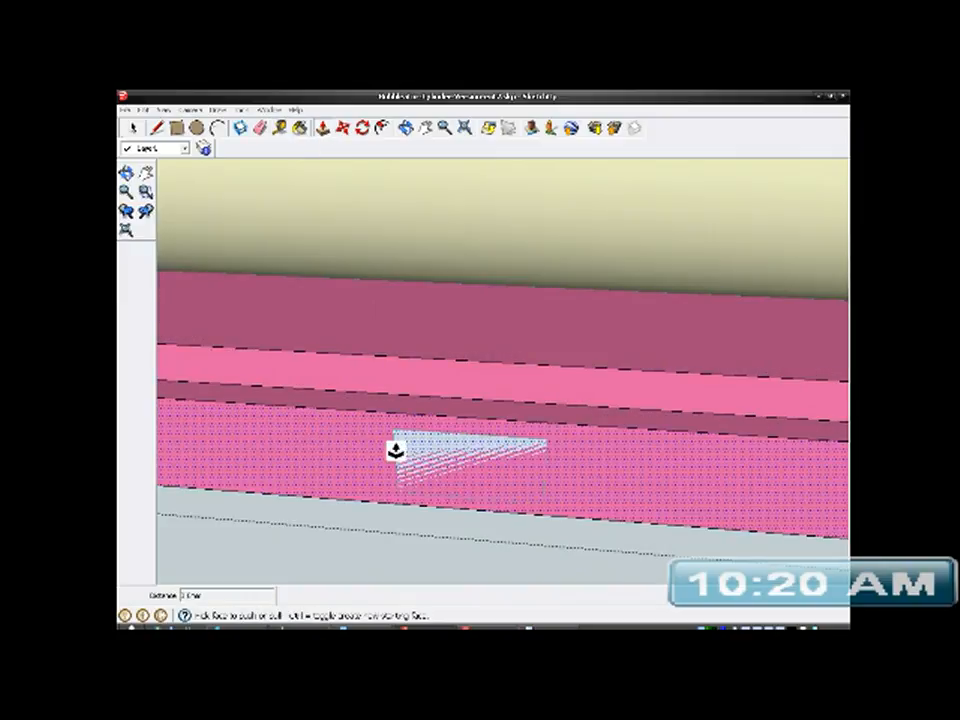
pyautogui.rightClick(425, 452)
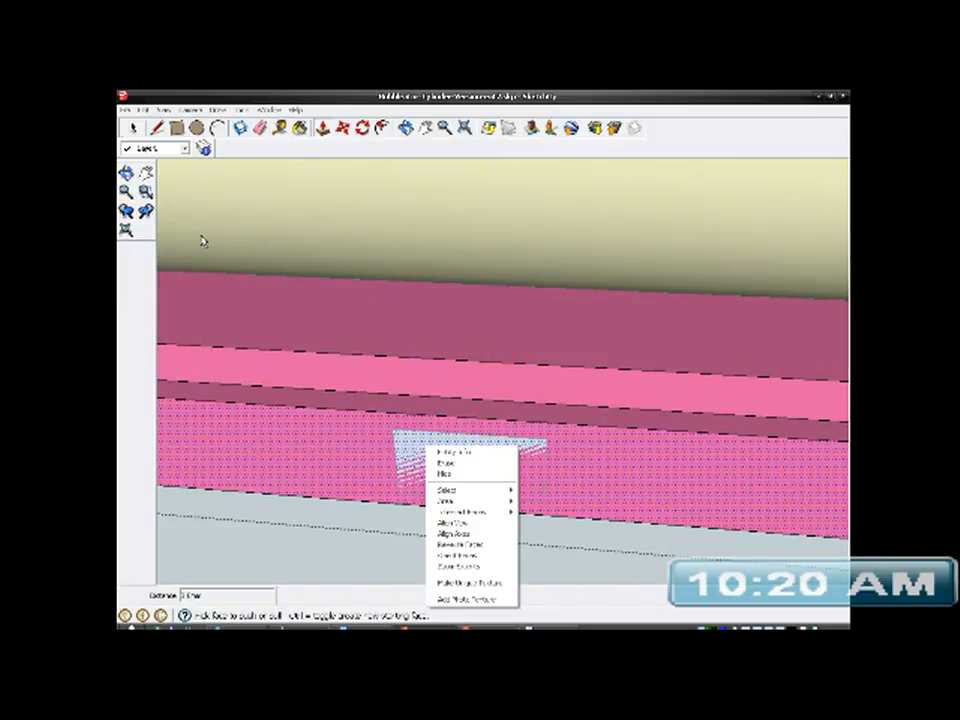
pyautogui.click(136, 131)
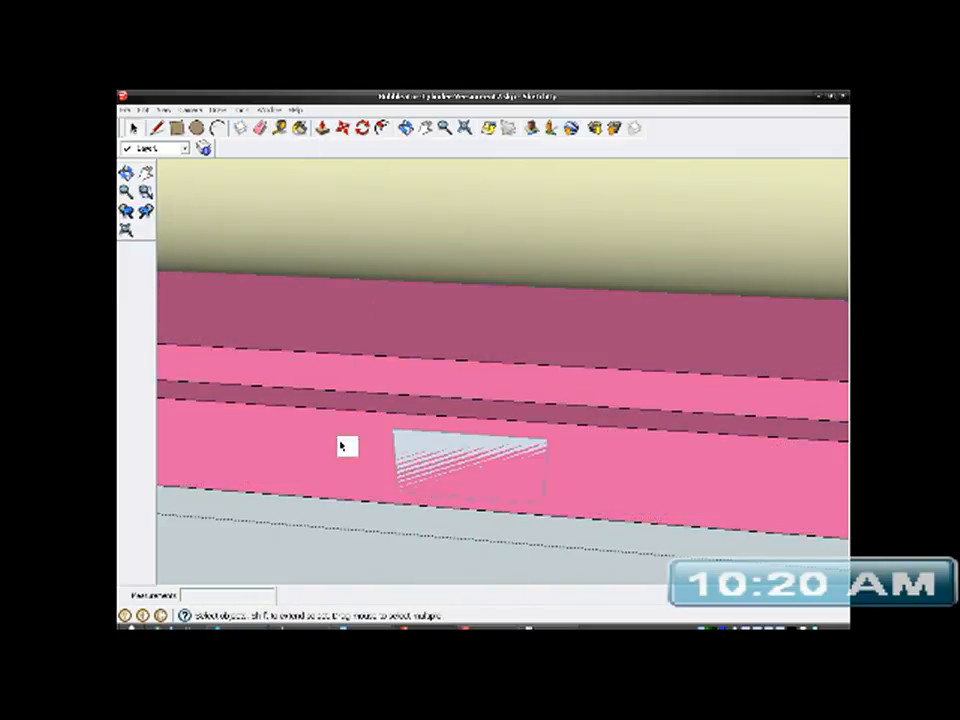
pyautogui.rightClick(351, 555)
pyautogui.click(456, 459)
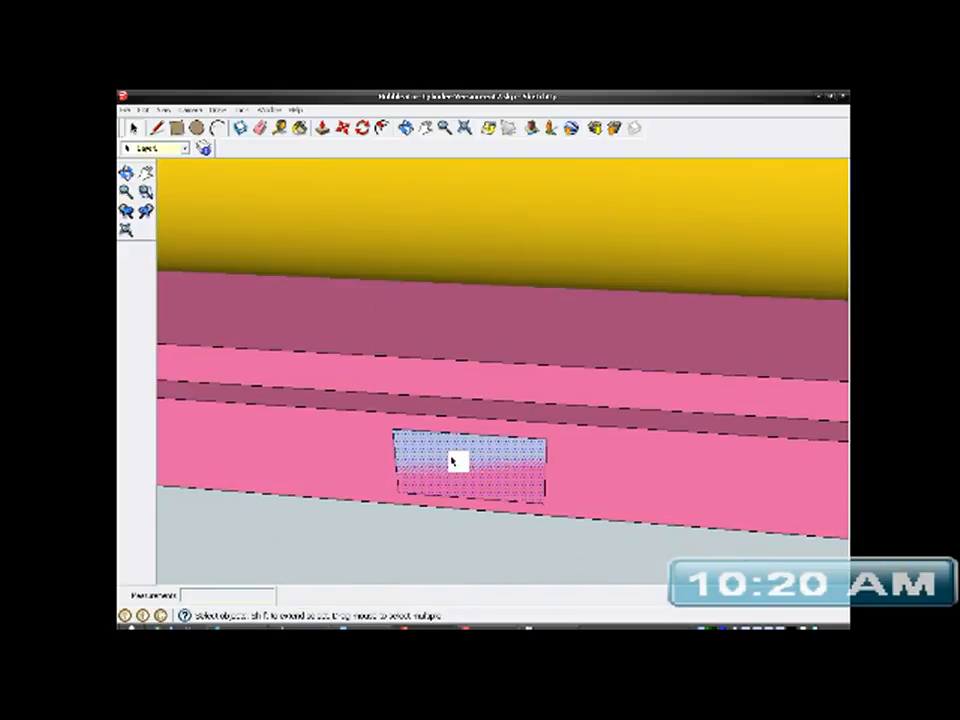
pyautogui.click(322, 128)
pyautogui.moveTo(465, 467); pyautogui.dragTo(454, 491)
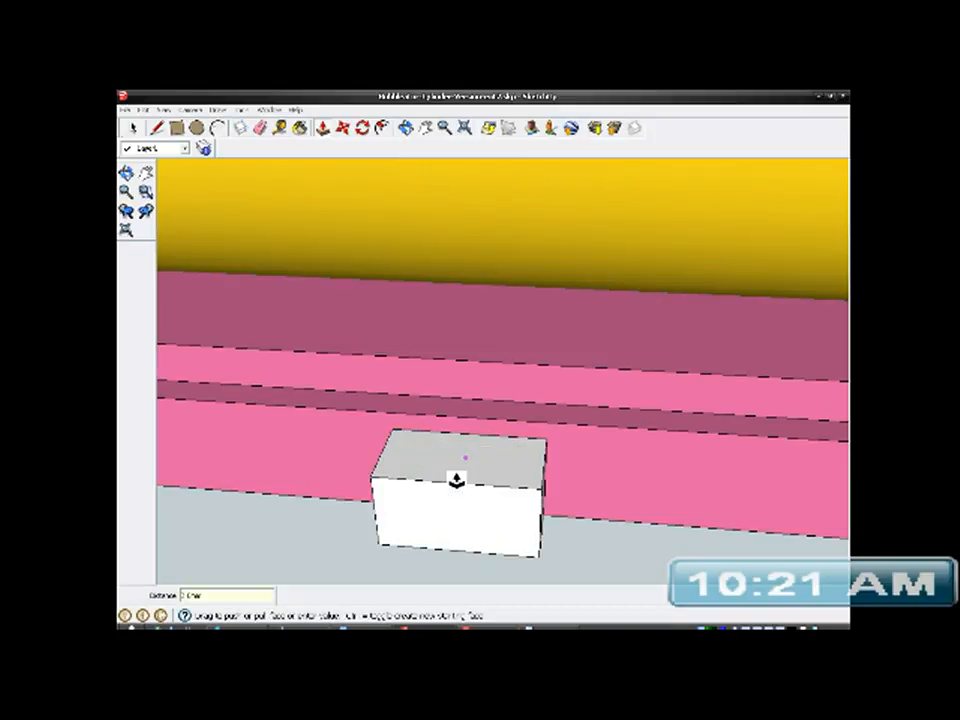
pyautogui.moveTo(529, 476)
pyautogui.mouseDown(button='middle')
pyautogui.moveTo(519, 527)
pyautogui.moveTo(495, 568)
pyautogui.moveTo(606, 527)
pyautogui.moveTo(521, 461)
pyautogui.mouseUp(button='middle')
# - Select all the connected geometry of the small block on the bracket's front face and make it a group
pyautogui.press('space')
pyautogui.click(476, 480)
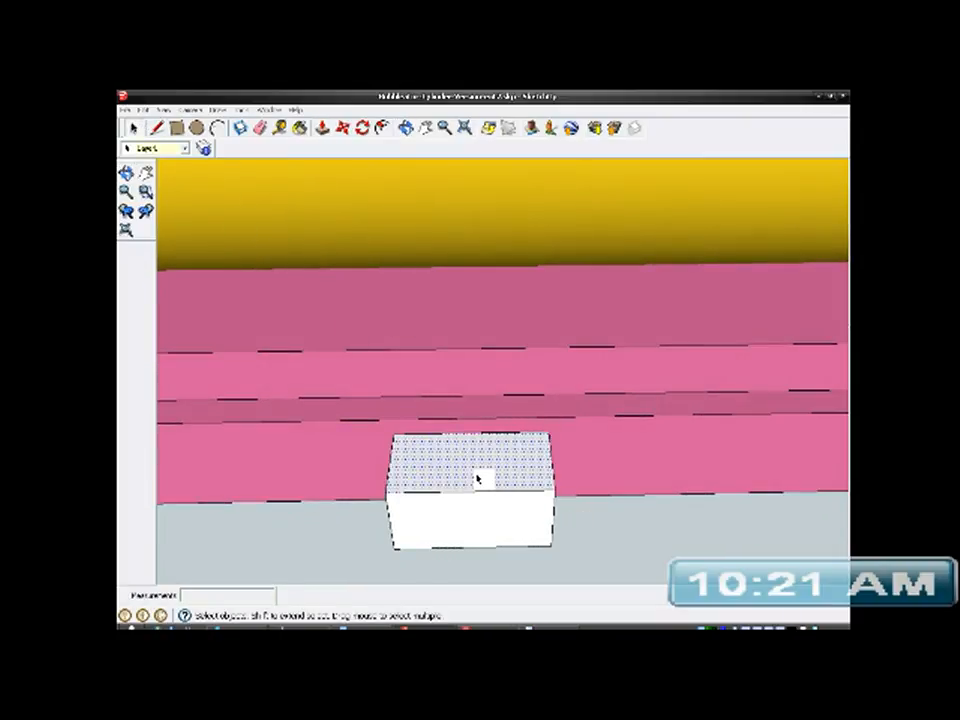
pyautogui.rightClick(476, 481)
pyautogui.moveTo(553, 521)
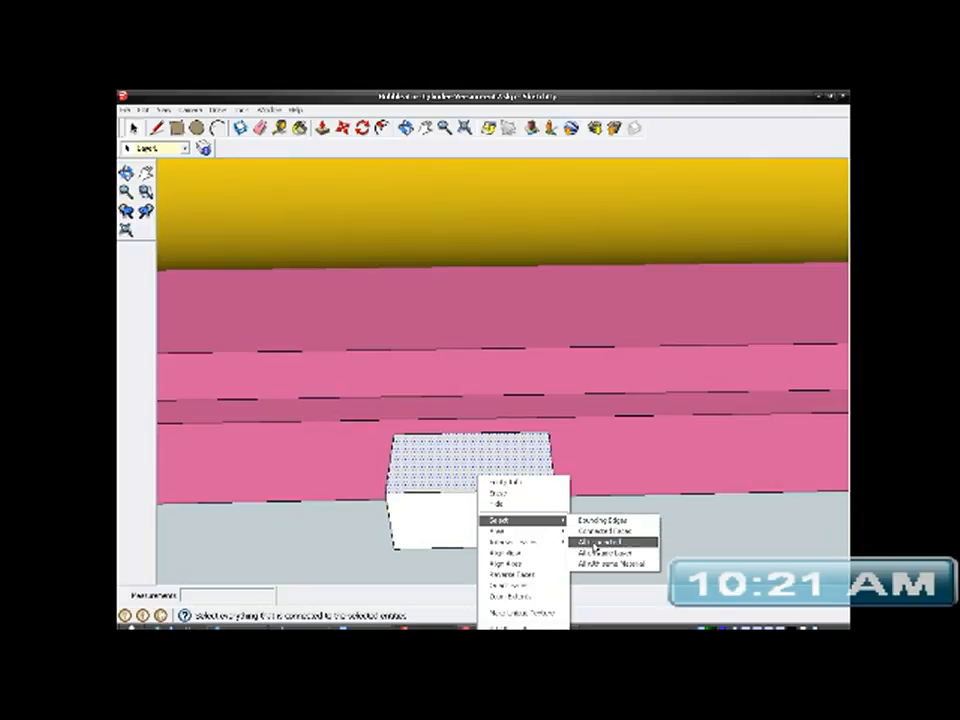
pyautogui.click(586, 543)
pyautogui.rightClick(505, 478)
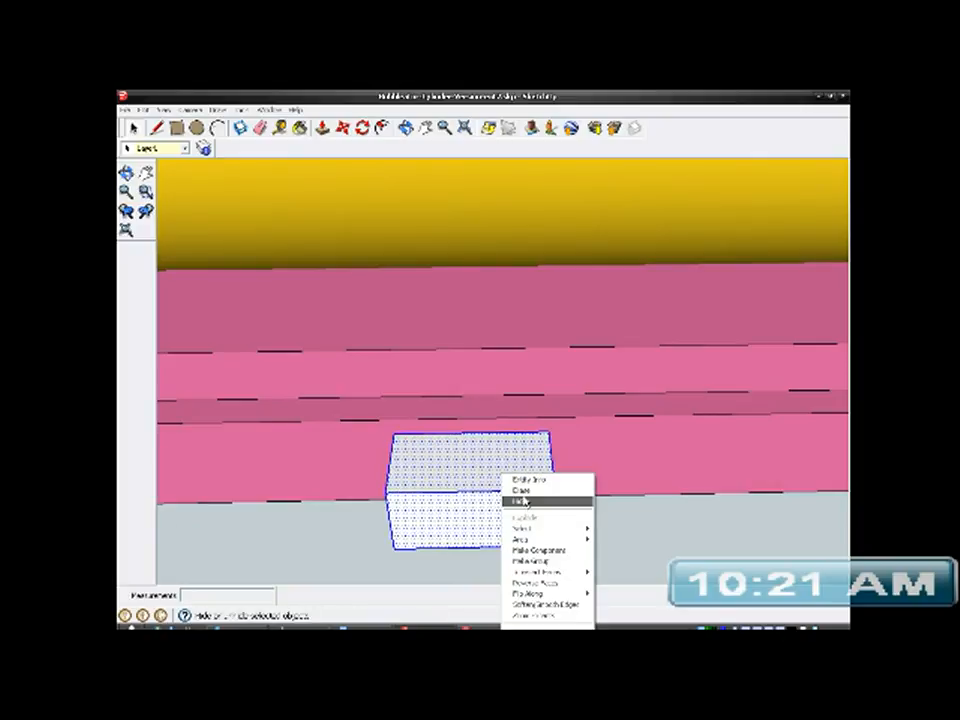
pyautogui.click(534, 561)
# - Open the block group for editing and Push/Pull its upper face up into a tall post
pyautogui.moveTo(530, 487); pyautogui.dragTo(495, 535, button='middle')
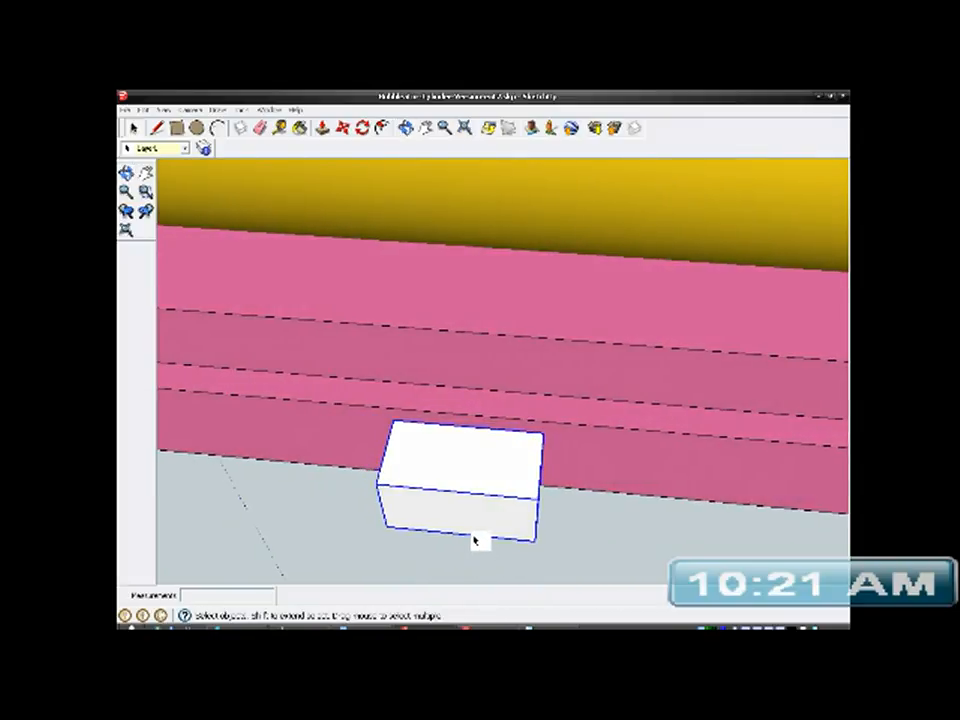
pyautogui.rightClick(455, 472)
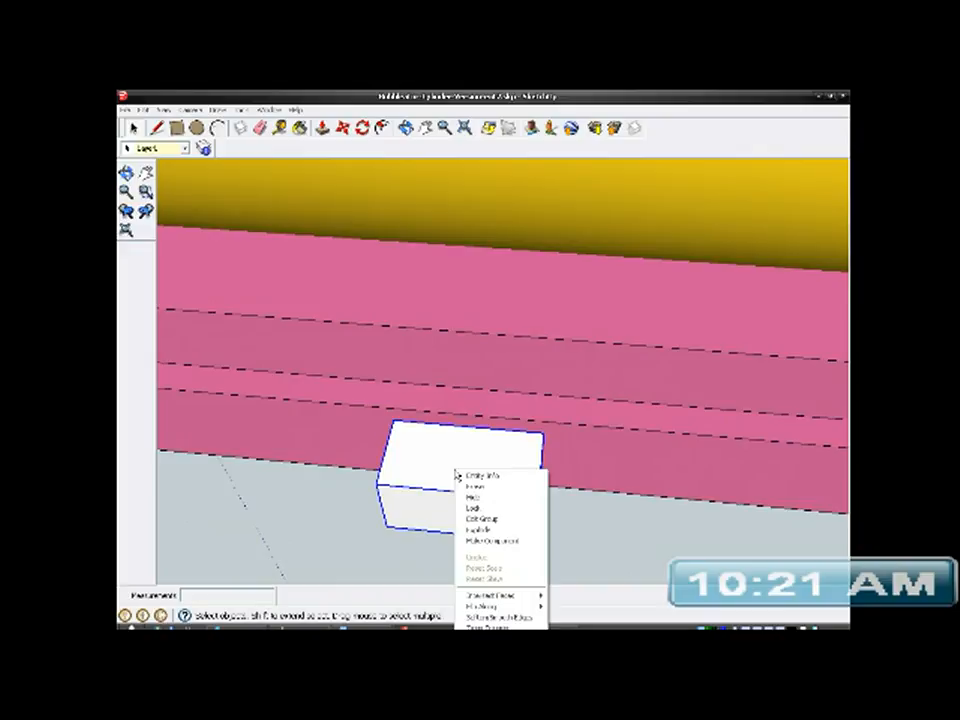
pyautogui.click(479, 517)
pyautogui.click(321, 127)
pyautogui.click(470, 472)
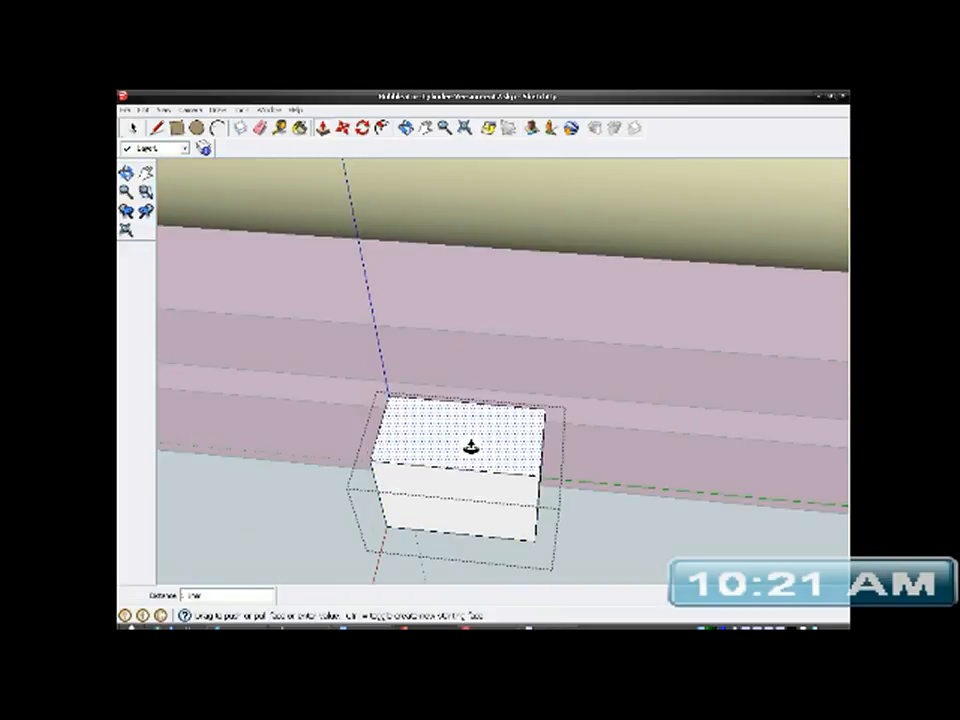
pyautogui.moveTo(463, 364); pyautogui.dragTo(454, 484, button='middle')
pyautogui.moveTo(437, 362); pyautogui.dragTo(264, 253, button='middle')
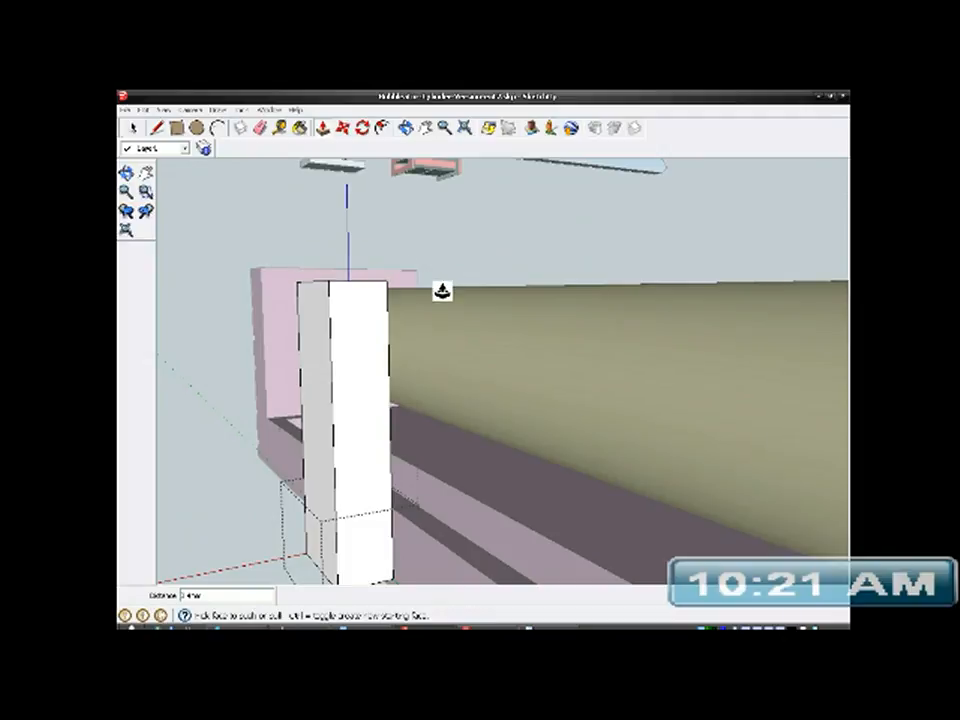
# - Push/Pull the post's underside slightly downward toward the bracket's lower edge
pyautogui.moveTo(414, 456); pyautogui.dragTo(439, 497, button='middle')
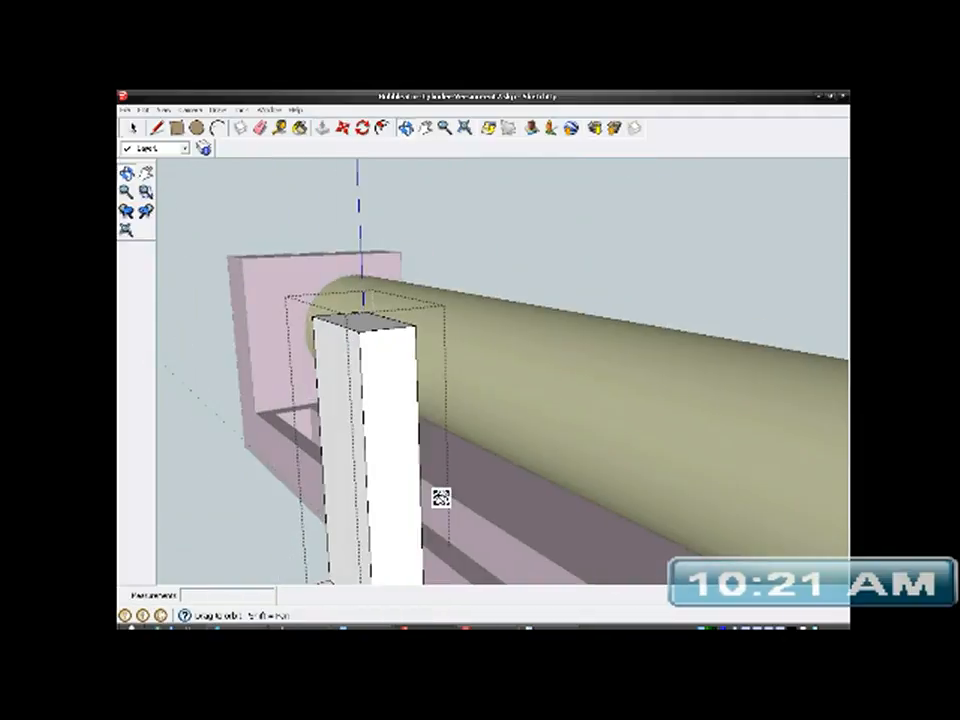
pyautogui.moveTo(377, 326); pyautogui.dragTo(525, 275, button='middle')
pyautogui.scroll(3, 350, 428)
pyautogui.scroll(2, 340, 432)
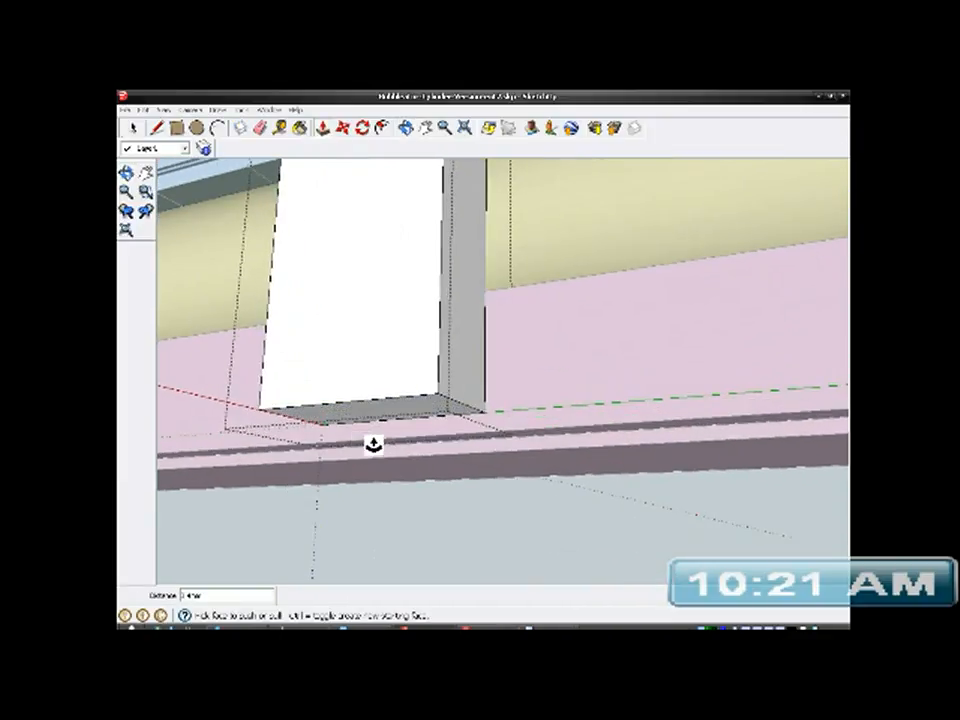
pyautogui.moveTo(396, 413); pyautogui.dragTo(479, 438)
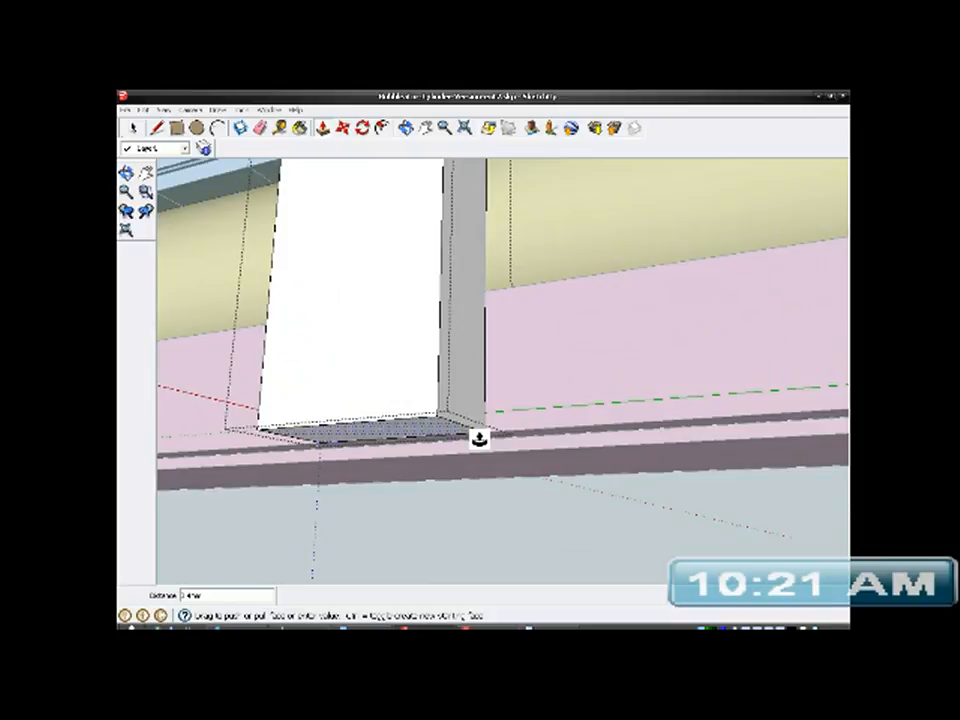
# - Place a Tape Measure guide across the post's front face, parallel to and slightly above its lower edge
pyautogui.moveTo(499, 506); pyautogui.dragTo(574, 516, button='middle')
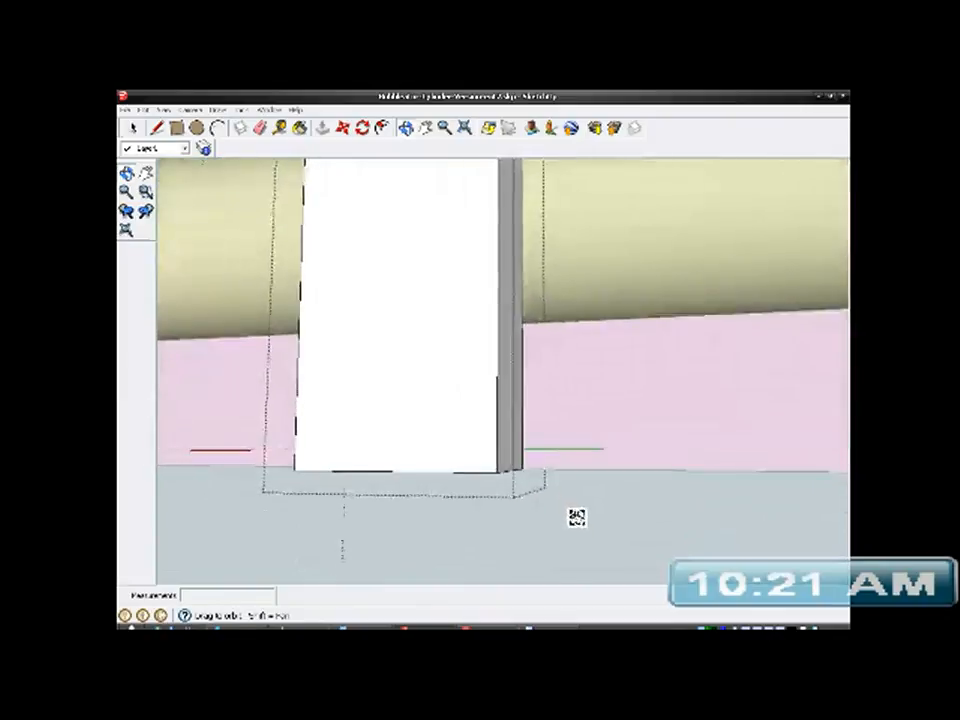
pyautogui.moveTo(505, 375); pyautogui.dragTo(304, 199, button='middle')
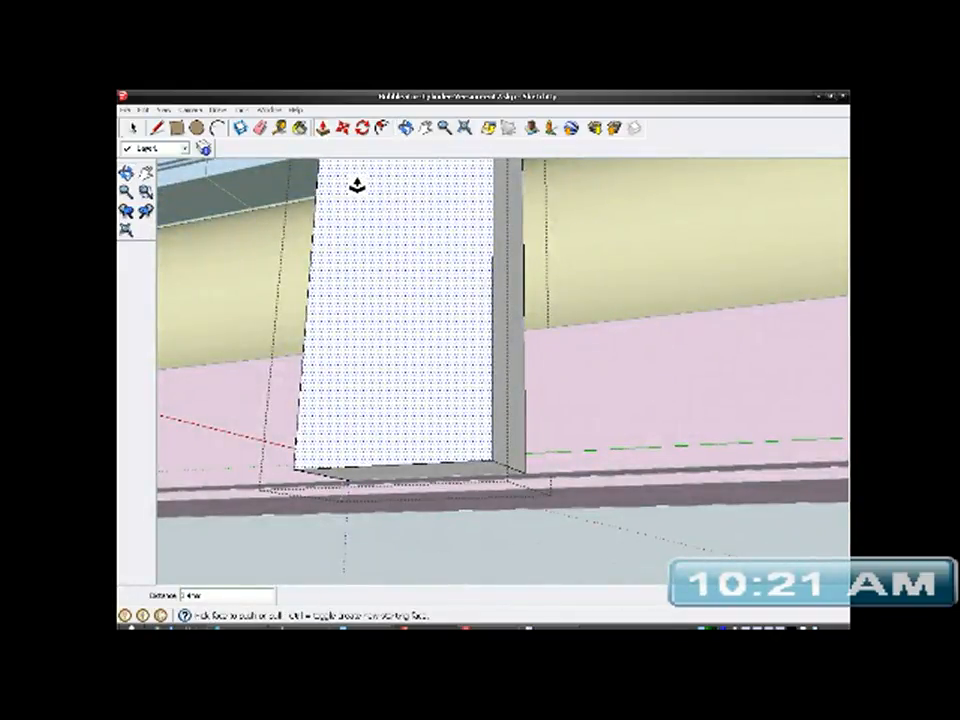
pyautogui.moveTo(456, 381); pyautogui.dragTo(482, 381, button='middle')
pyautogui.press('p')
pyautogui.press('t')
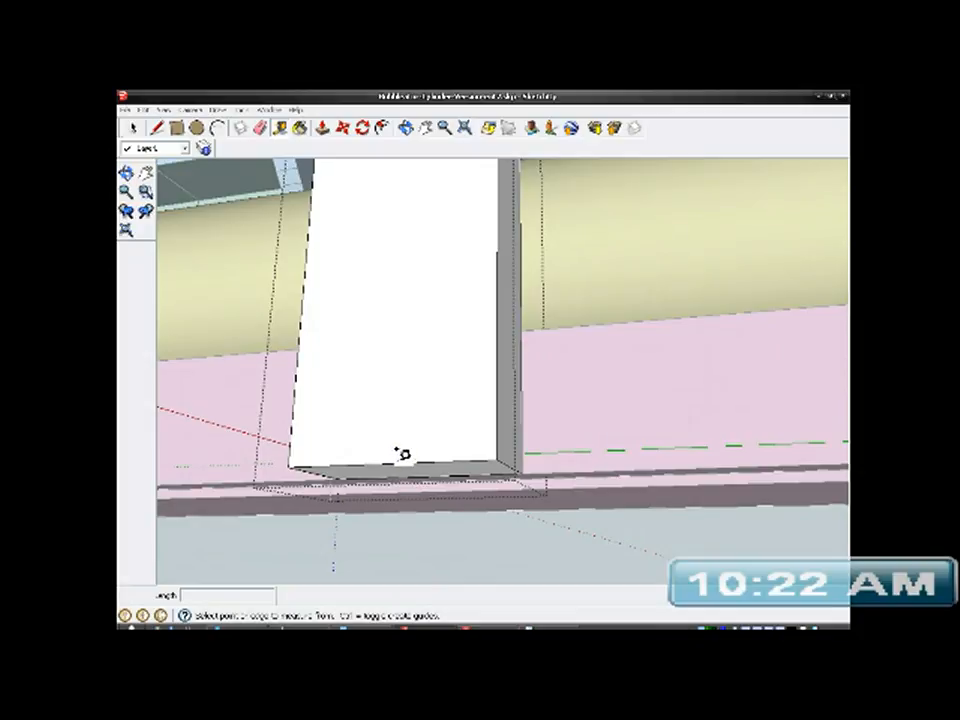
pyautogui.click(391, 462)
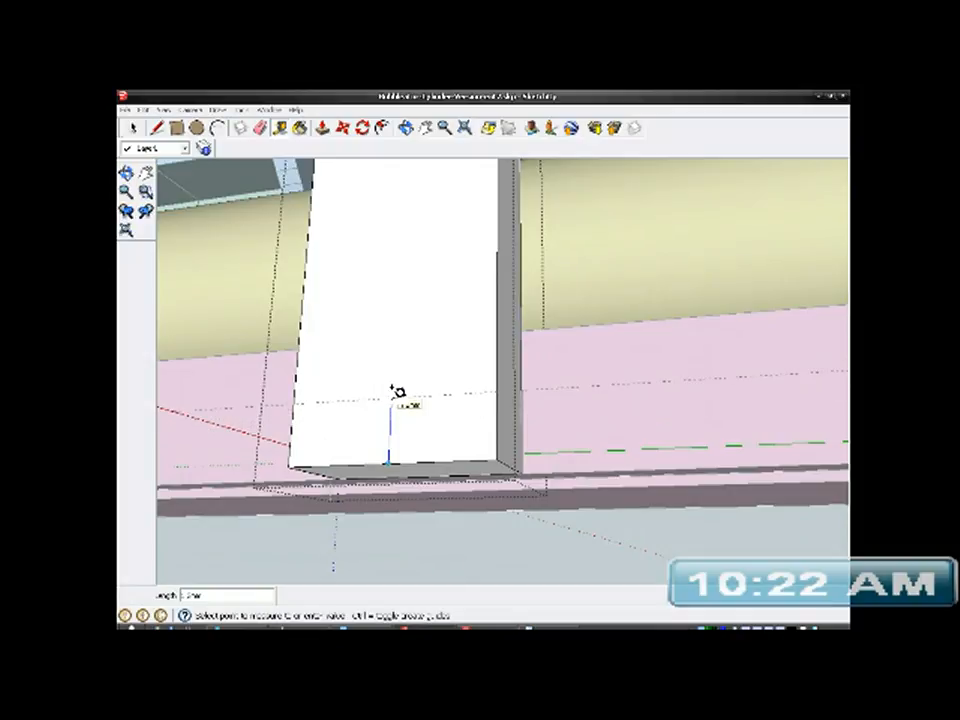
pyautogui.click(397, 392)
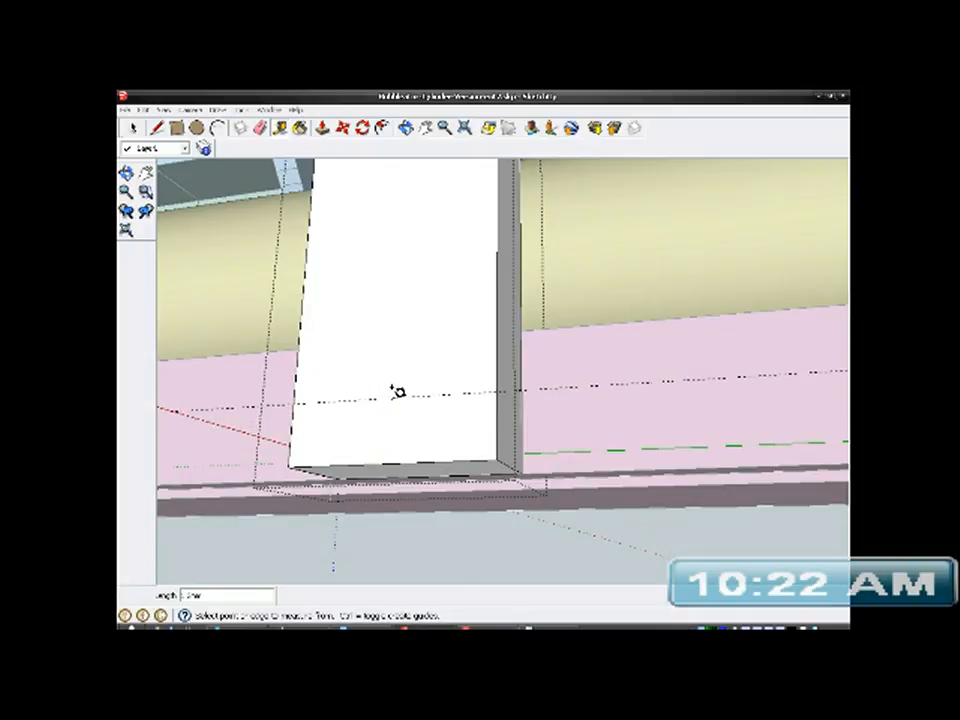
# - Draw a line along the guide across the post's front face to separate a narrow strip at its lower end
pyautogui.moveTo(553, 433)
pyautogui.mouseDown(button='middle')
pyautogui.moveTo(377, 450)
pyautogui.moveTo(552, 442)
pyautogui.mouseUp(button='middle')
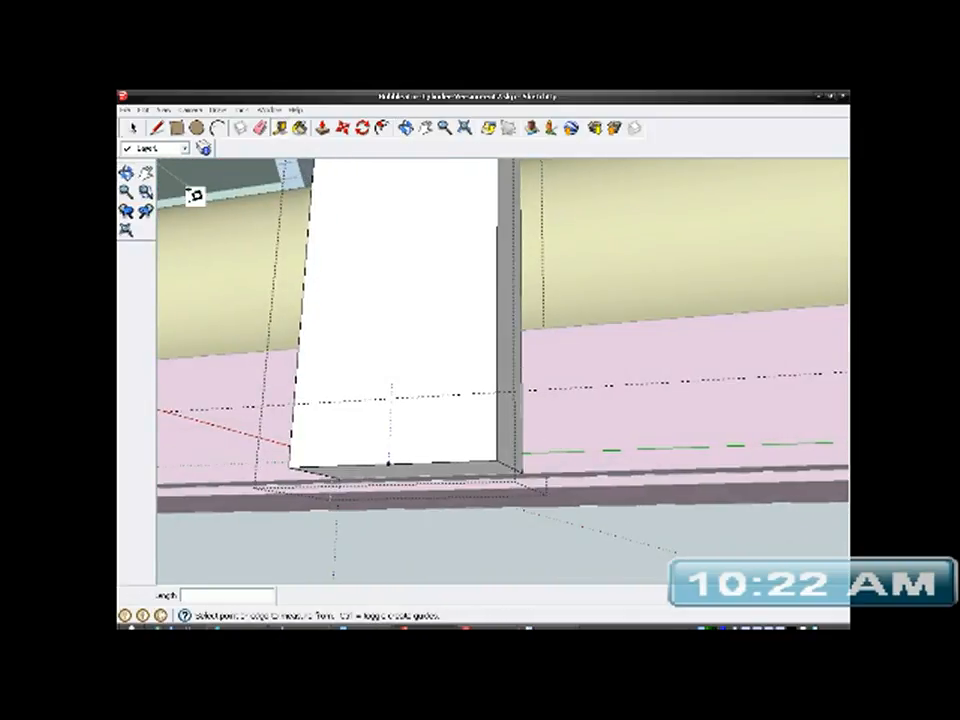
pyautogui.click(157, 128)
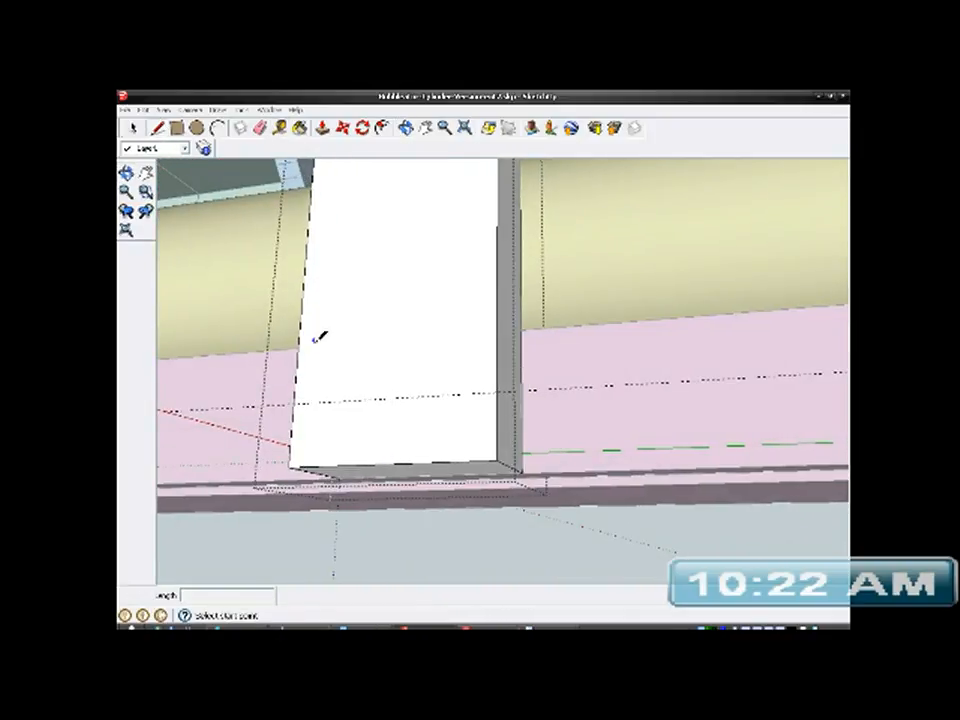
pyautogui.click(298, 403)
pyautogui.click(503, 389)
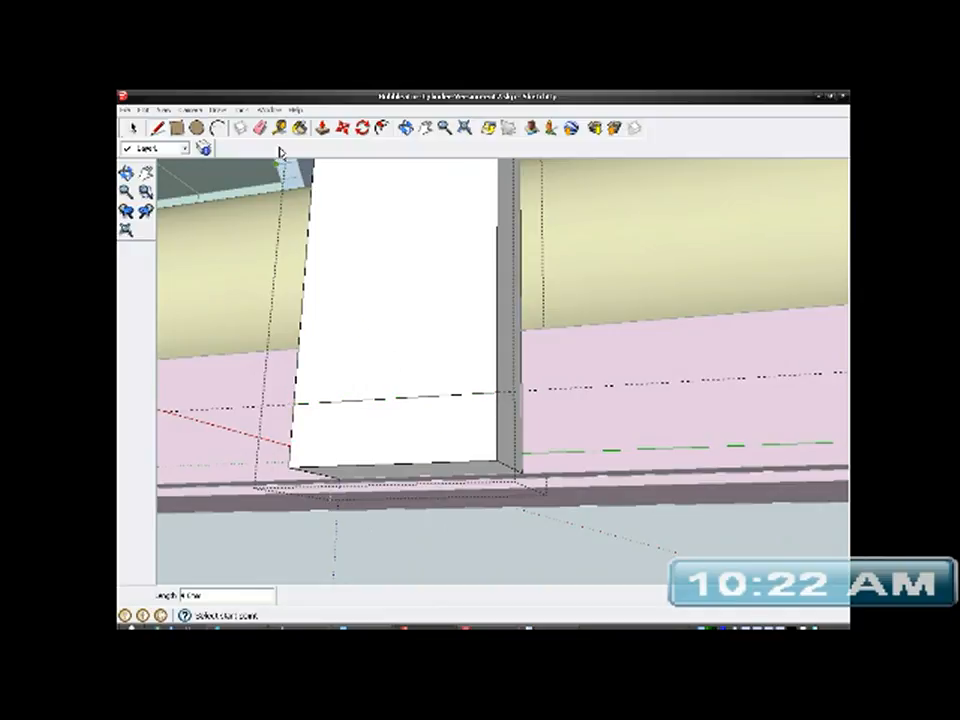
# - Push/Pull the lower strip of the post's front face outward to form a small ledge at its foot
pyautogui.click(322, 128)
pyautogui.scroll(2, 462, 410)
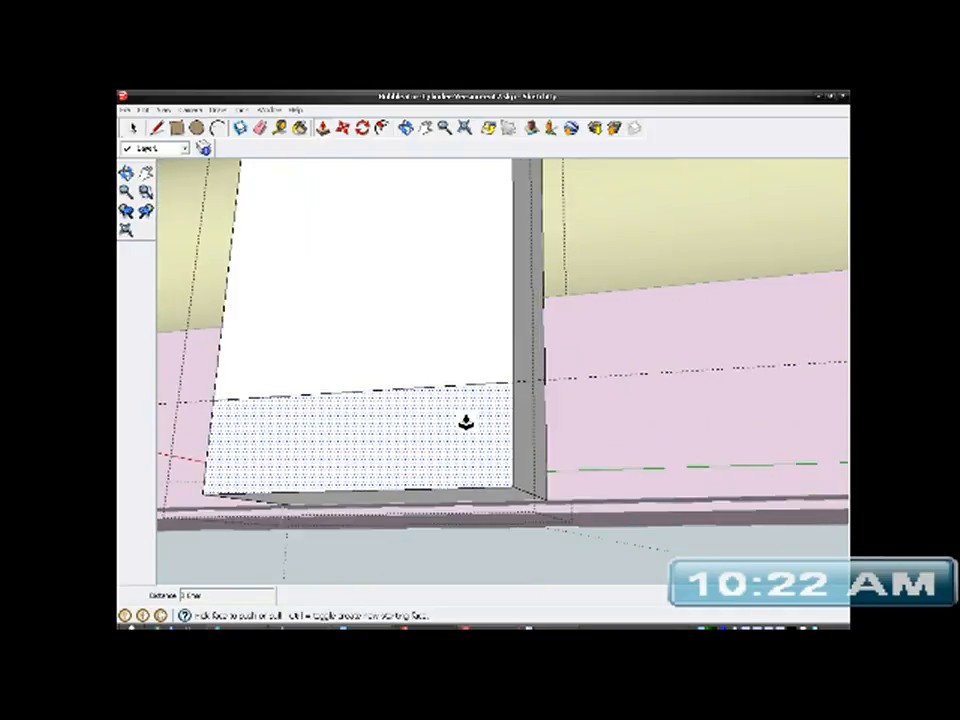
pyautogui.click(483, 430)
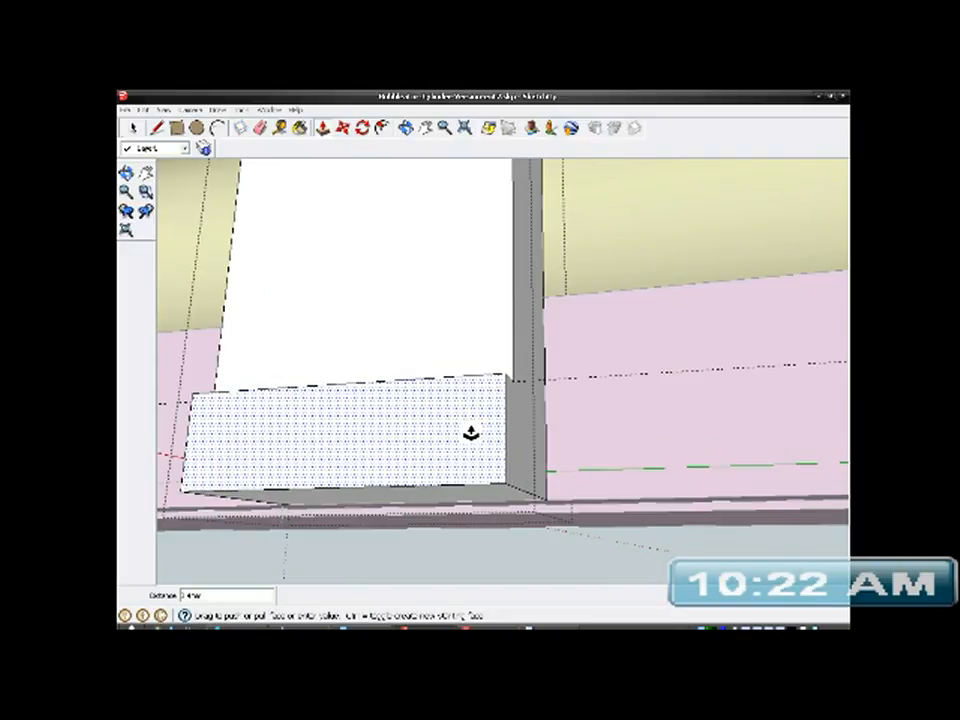
pyautogui.click(472, 430)
pyautogui.moveTo(467, 429); pyautogui.dragTo(448, 403, button='middle')
pyautogui.doubleClick(414, 407)
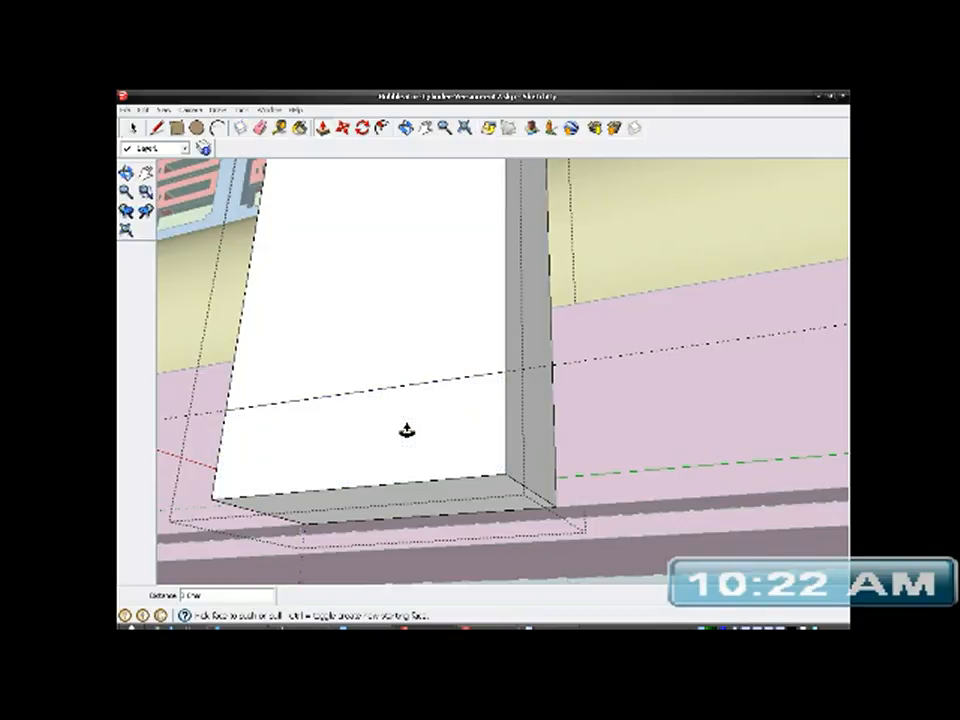
pyautogui.moveTo(454, 411); pyautogui.dragTo(418, 458, button='middle')
pyautogui.moveTo(418, 458); pyautogui.dragTo(465, 459)
pyautogui.moveTo(465, 459); pyautogui.dragTo(556, 498, button='middle')
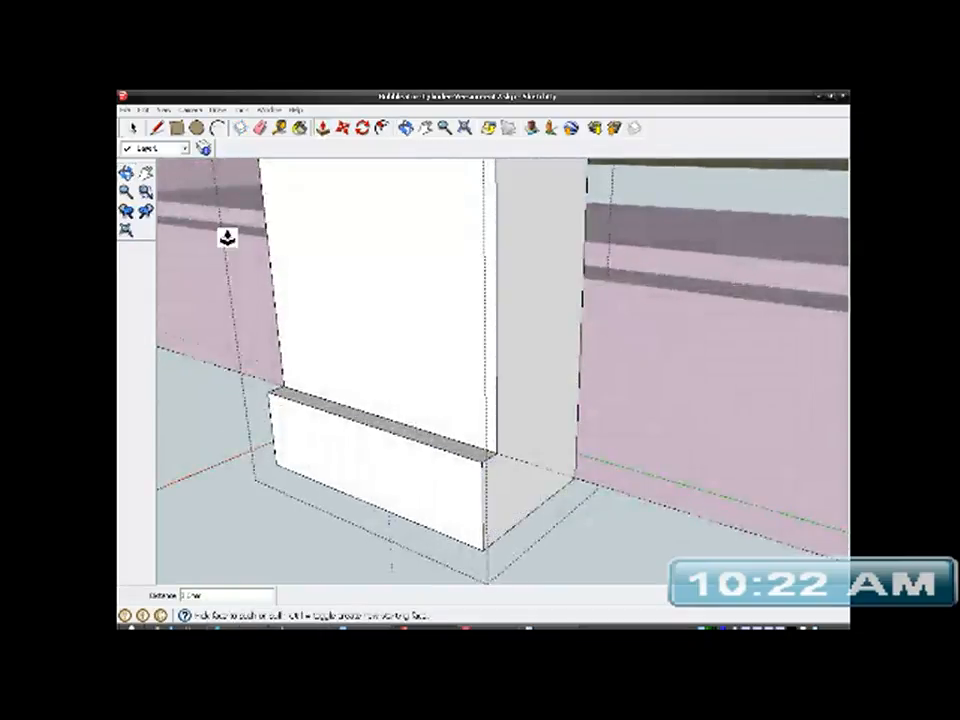
# - Close the post group and hide the pink bracket group
pyautogui.moveTo(246, 279); pyautogui.dragTo(279, 474, button='middle')
pyautogui.press('space')
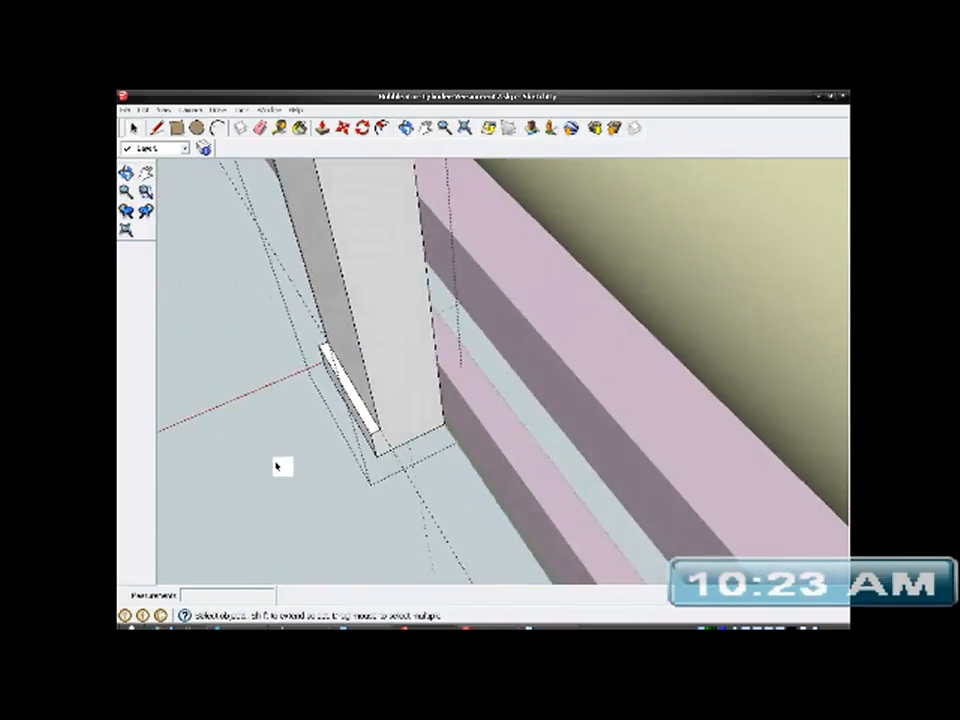
pyautogui.click(221, 327)
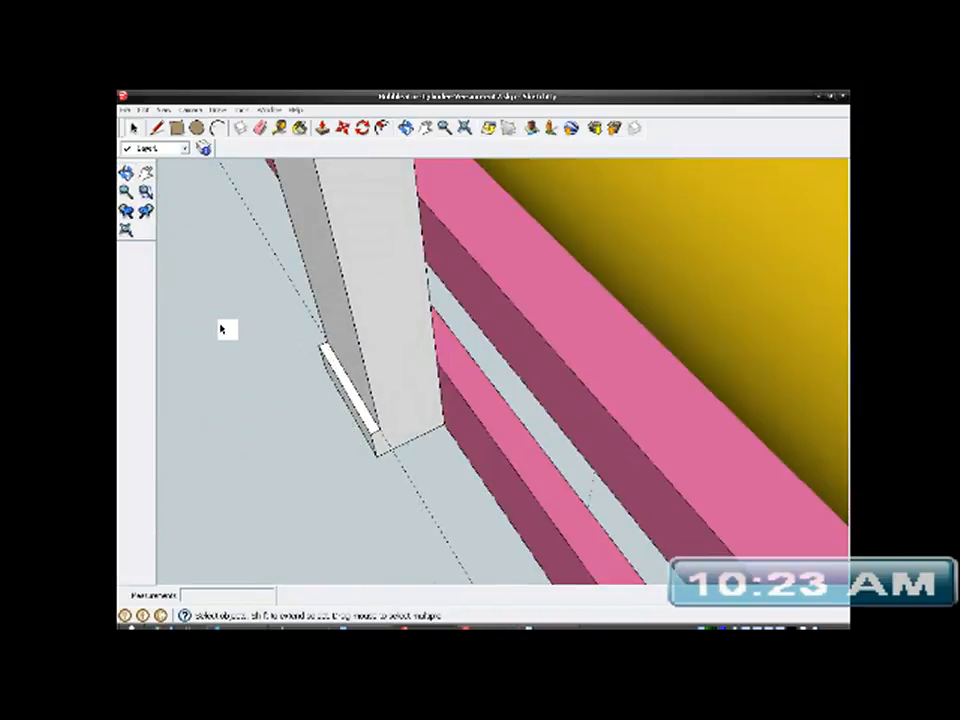
pyautogui.click(518, 287)
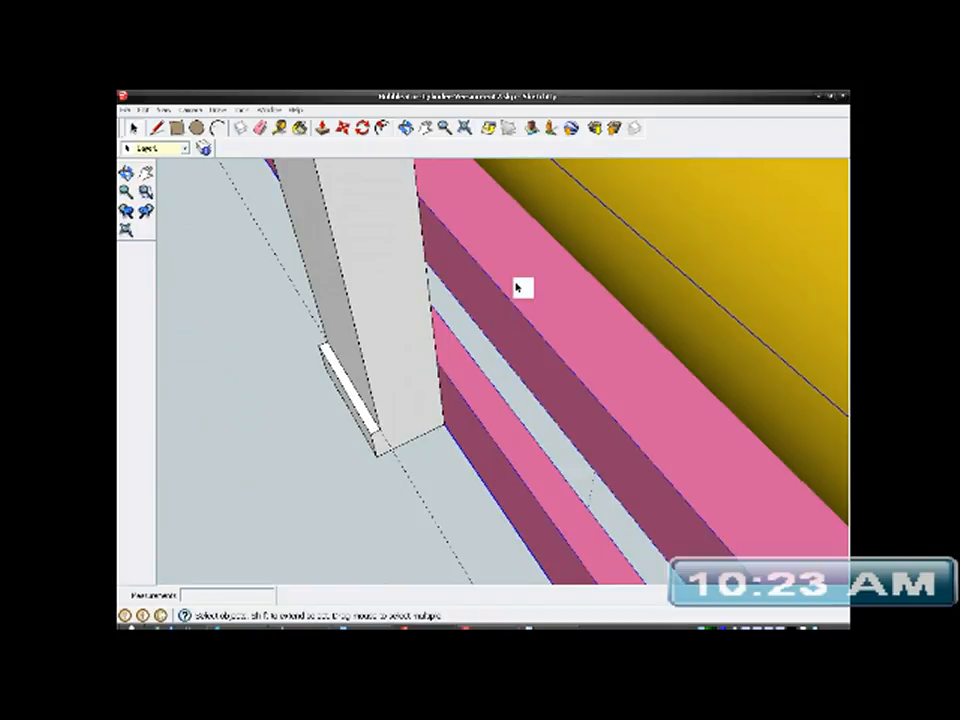
pyautogui.rightClick(518, 287)
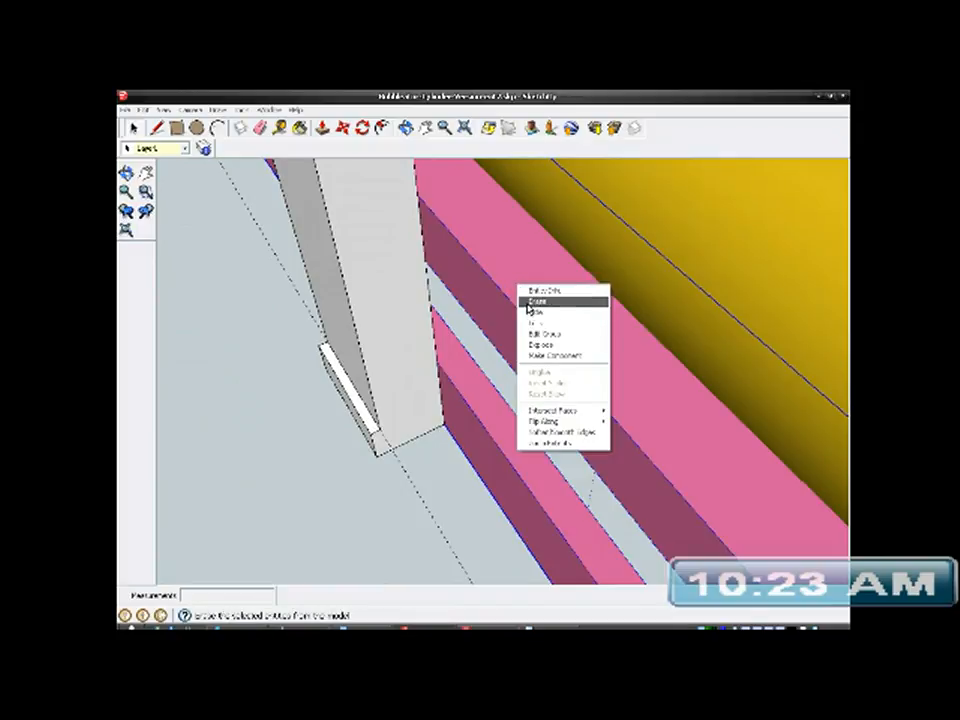
pyautogui.click(526, 316)
# - Measure the height of the post's ledge from its upper inner corner to the lower edge with the Tape Measure
pyautogui.moveTo(422, 394)
pyautogui.mouseDown(button='middle')
pyautogui.moveTo(416, 399)
pyautogui.moveTo(420, 317)
pyautogui.moveTo(300, 160)
pyautogui.mouseUp(button='middle')
pyautogui.click(279, 130)
pyautogui.scroll(3, 366, 384)
pyautogui.moveTo(367, 386); pyautogui.dragTo(439, 364, button='middle')
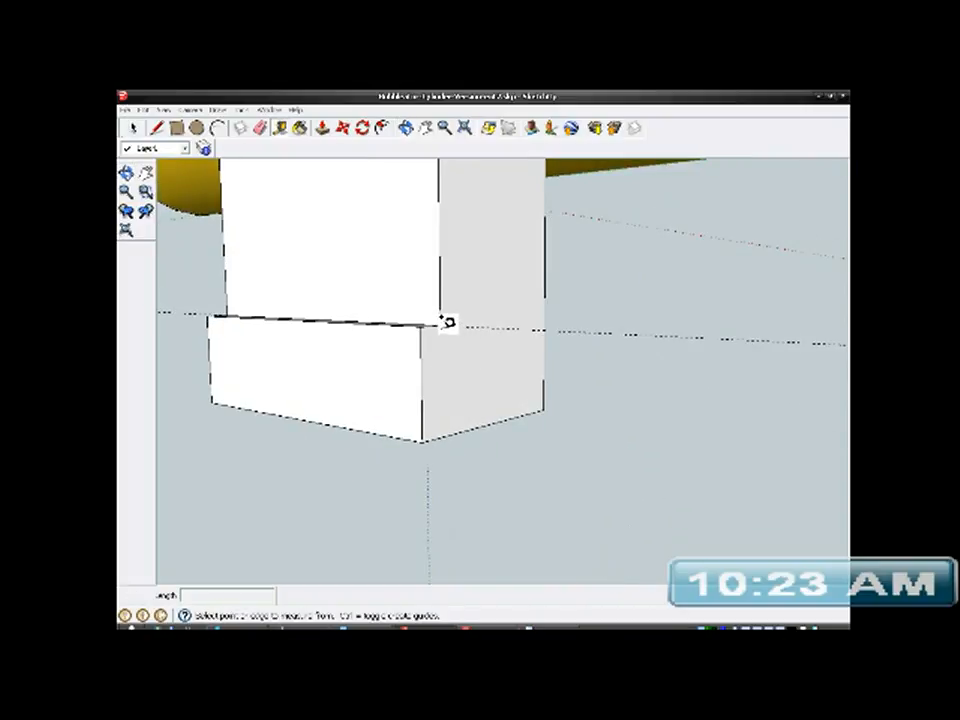
pyautogui.click(441, 325)
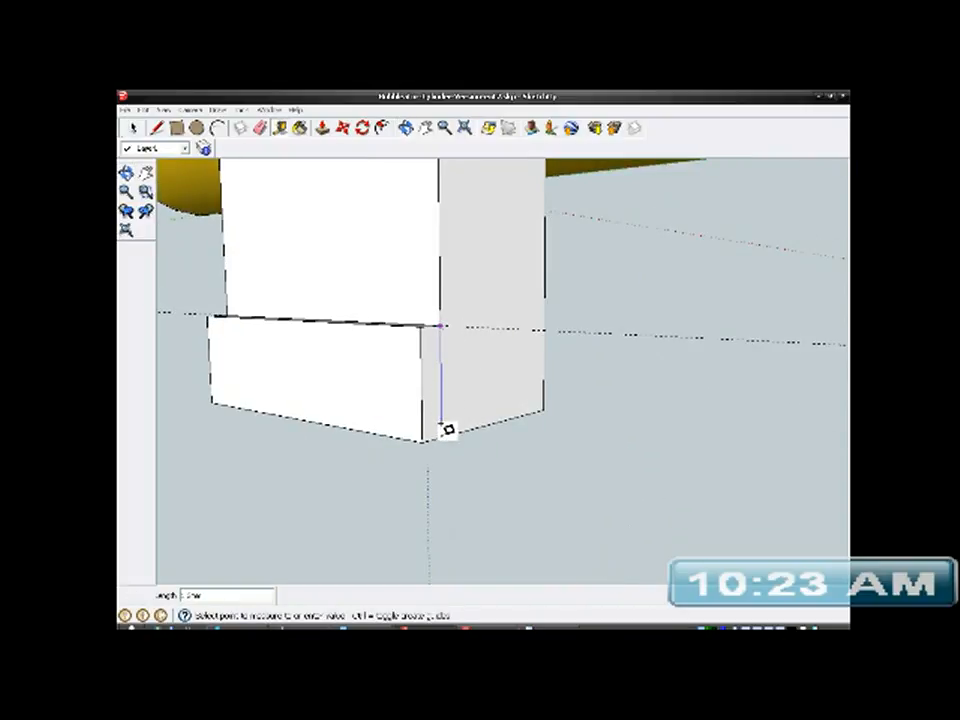
pyautogui.click(443, 430)
# - Open the post group for editing and place a guide across its back face, parallel to the lower edge and level with the ledge
pyautogui.moveTo(515, 378); pyautogui.dragTo(122, 413, button='middle')
pyautogui.moveTo(424, 349); pyautogui.dragTo(551, 346, button='middle')
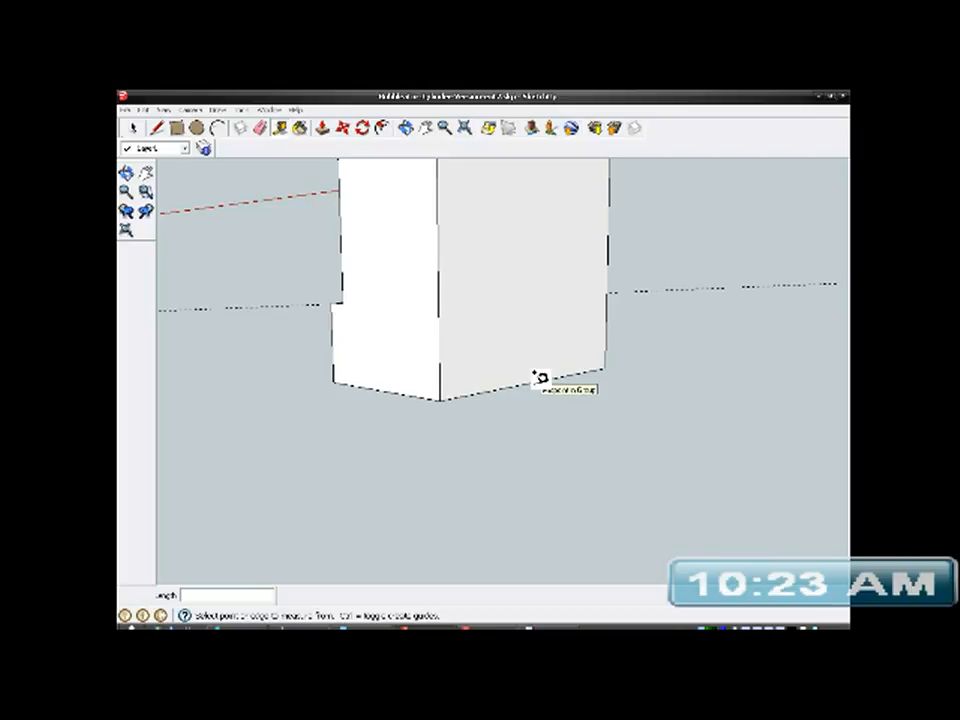
pyautogui.rightClick(528, 343)
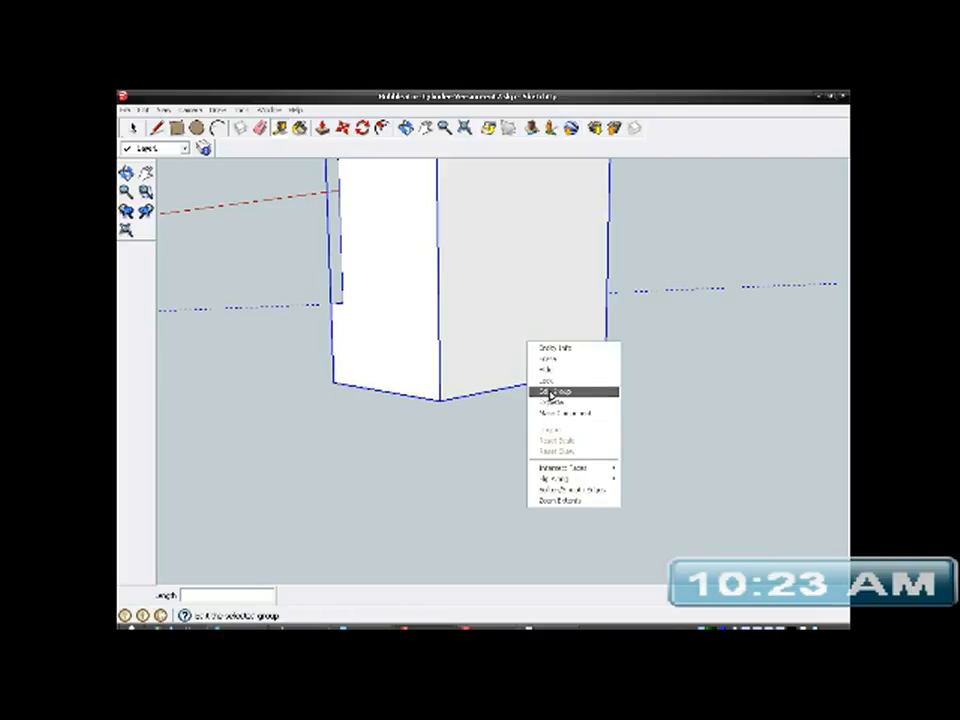
pyautogui.click(551, 393)
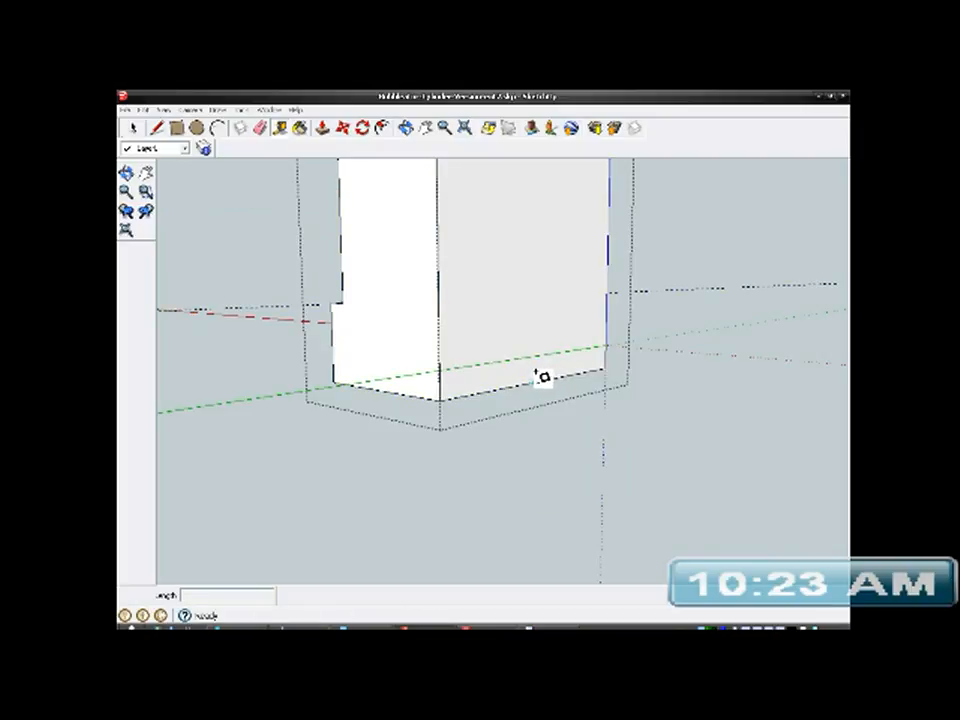
pyautogui.click(537, 374)
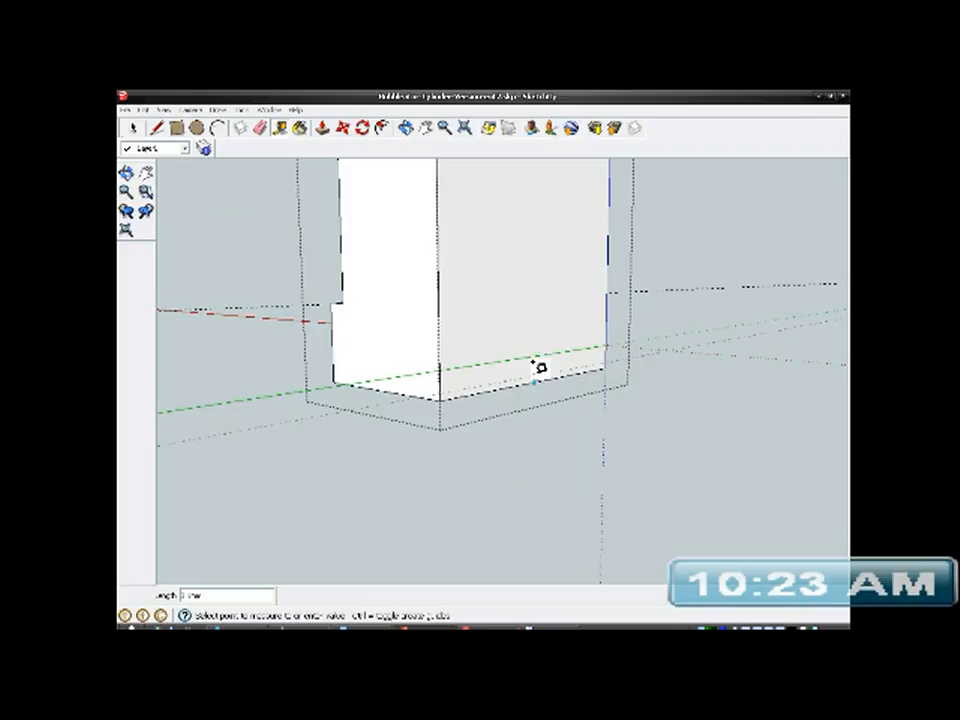
pyautogui.click(537, 311)
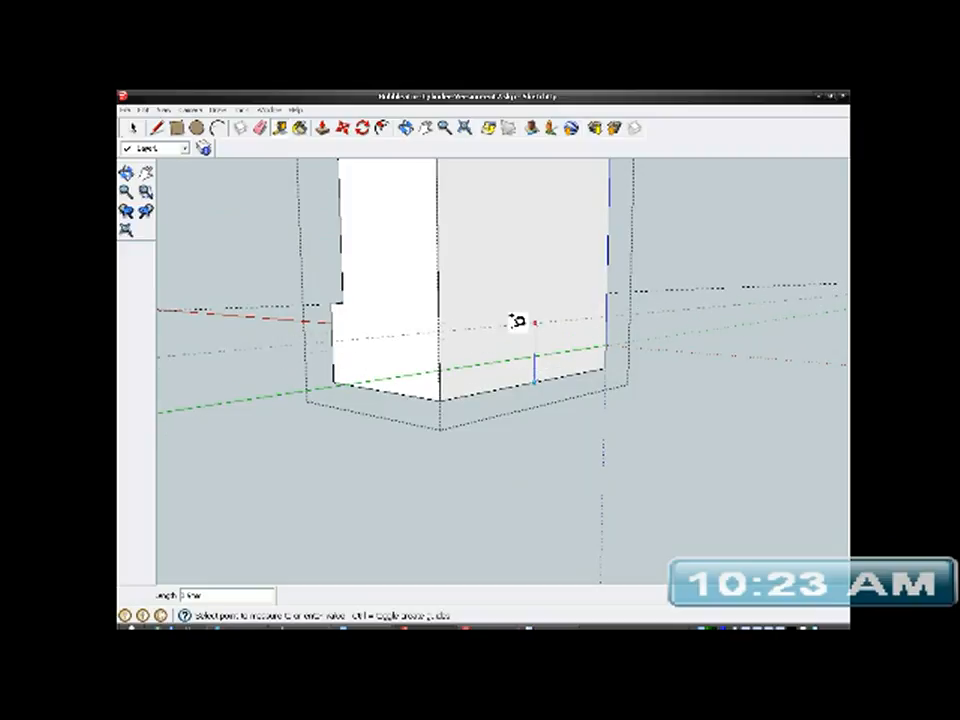
pyautogui.click(351, 296)
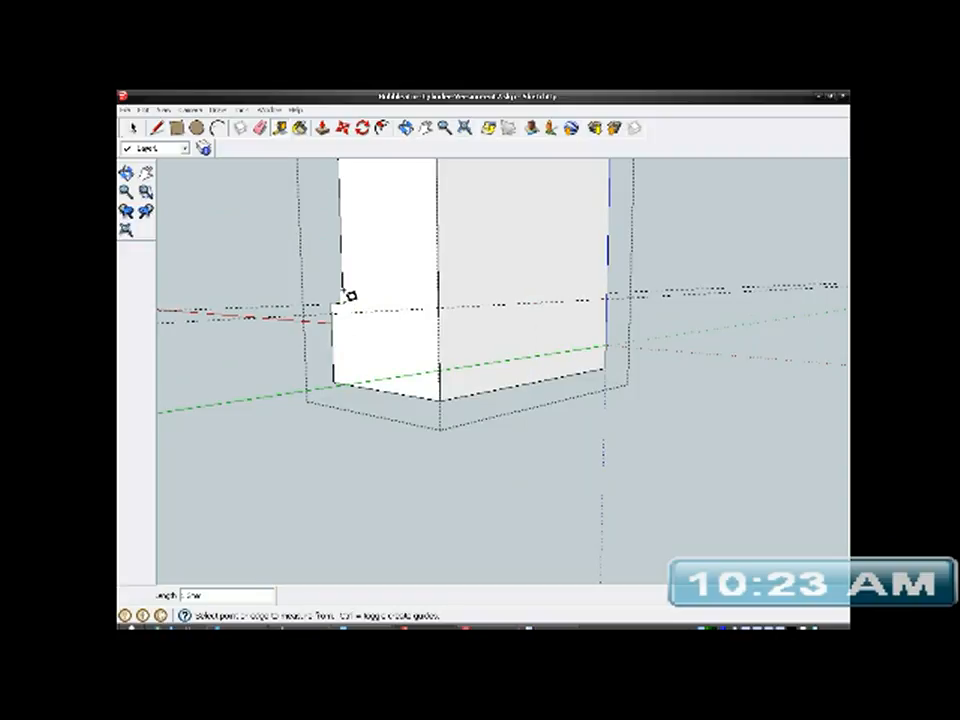
# - Draw a line across the post's back face along the guide at ledge height and delete all guides
pyautogui.click(158, 128)
pyautogui.click(440, 305)
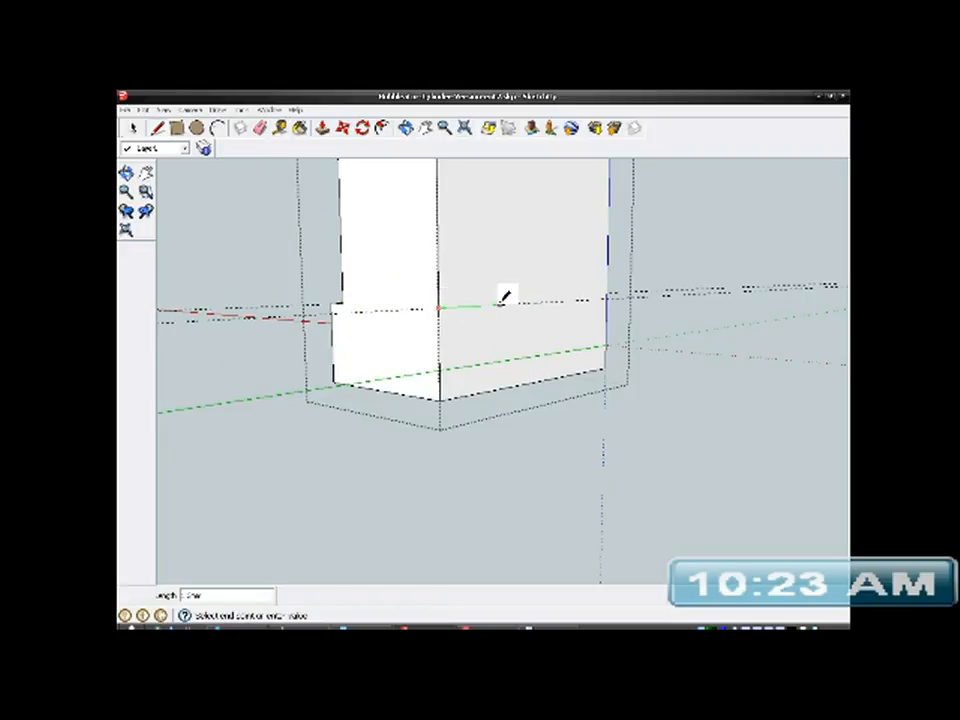
pyautogui.click(607, 298)
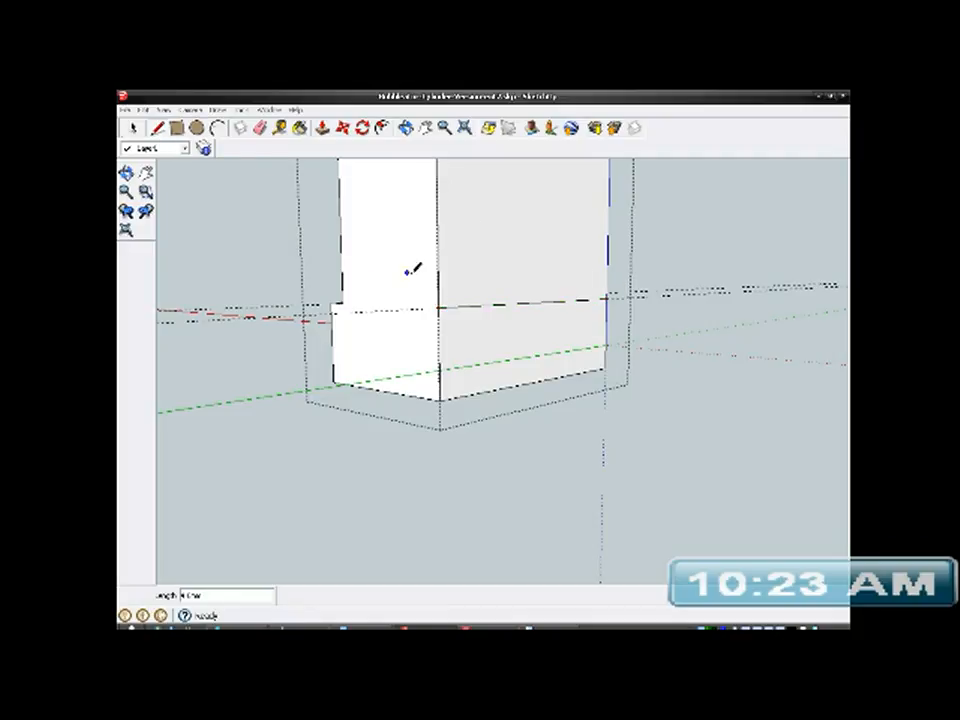
pyautogui.click(144, 110)
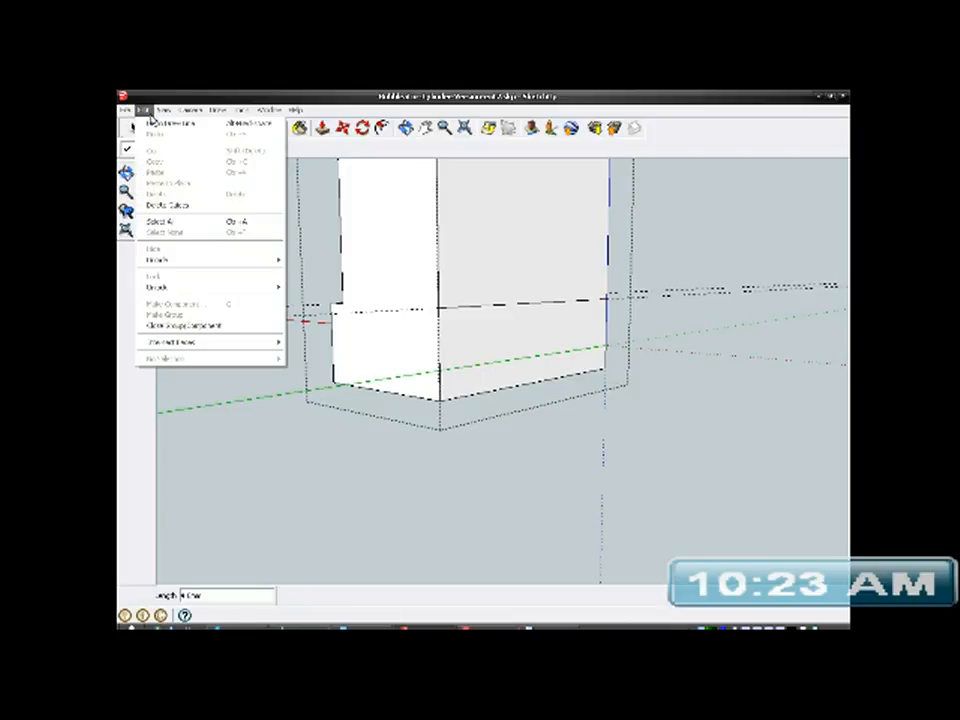
pyautogui.click(168, 204)
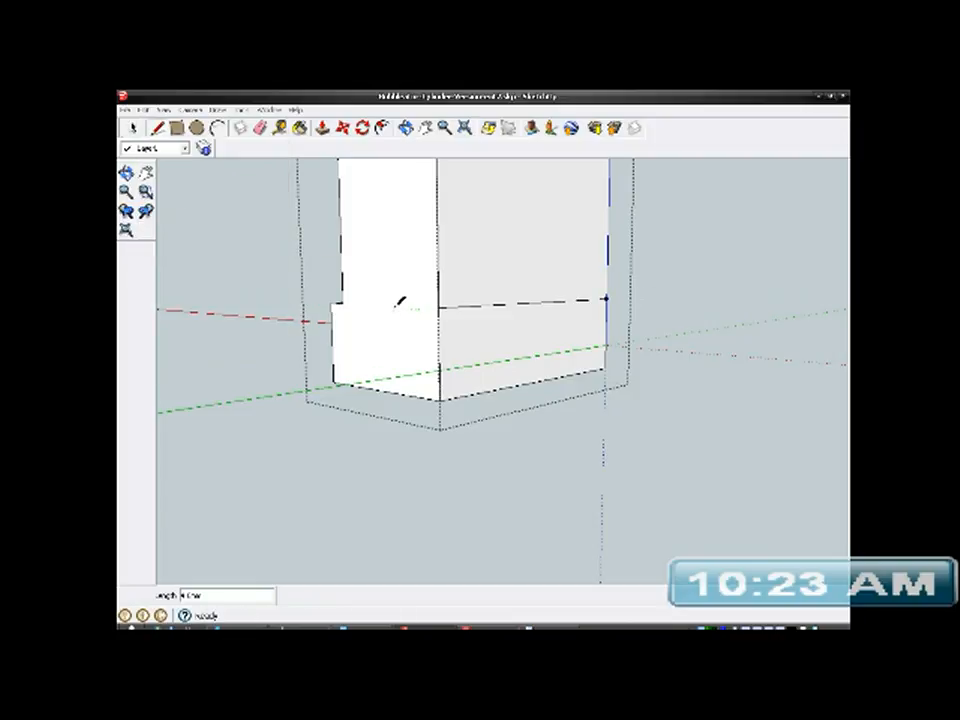
# - Push/Pull the lower strip of the post's back face outward to form a second ledge at its foot
pyautogui.click(133, 128)
pyautogui.click(488, 362)
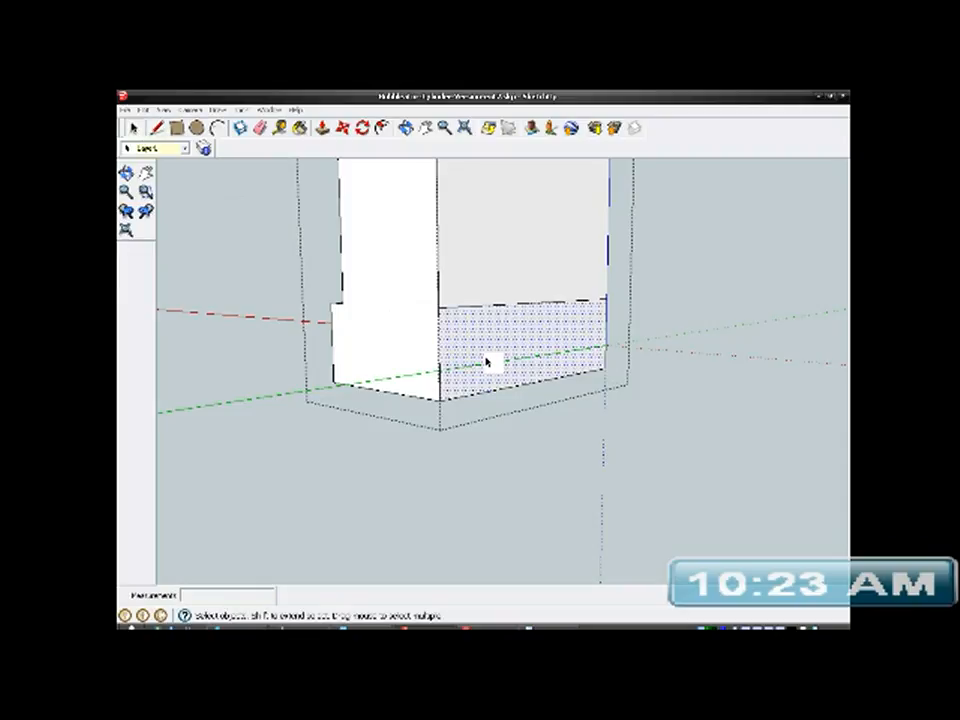
pyautogui.click(324, 128)
pyautogui.moveTo(428, 336); pyautogui.dragTo(497, 373, button='middle')
pyautogui.click(505, 362)
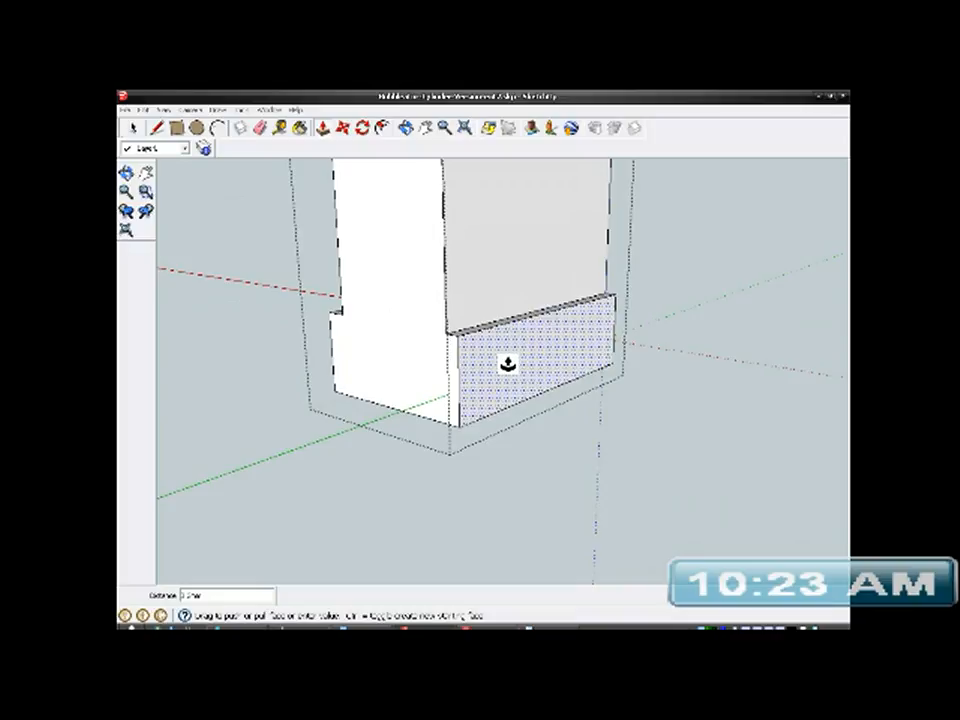
pyautogui.click(507, 362)
# - Push the outer face of the new back ledge slightly inward to reduce how far it projects
pyautogui.moveTo(446, 364)
pyautogui.mouseDown(button='middle')
pyautogui.moveTo(603, 311)
pyautogui.moveTo(756, 360)
pyautogui.moveTo(450, 377)
pyautogui.mouseUp(button='middle')
pyautogui.scroll(1, 443, 368)
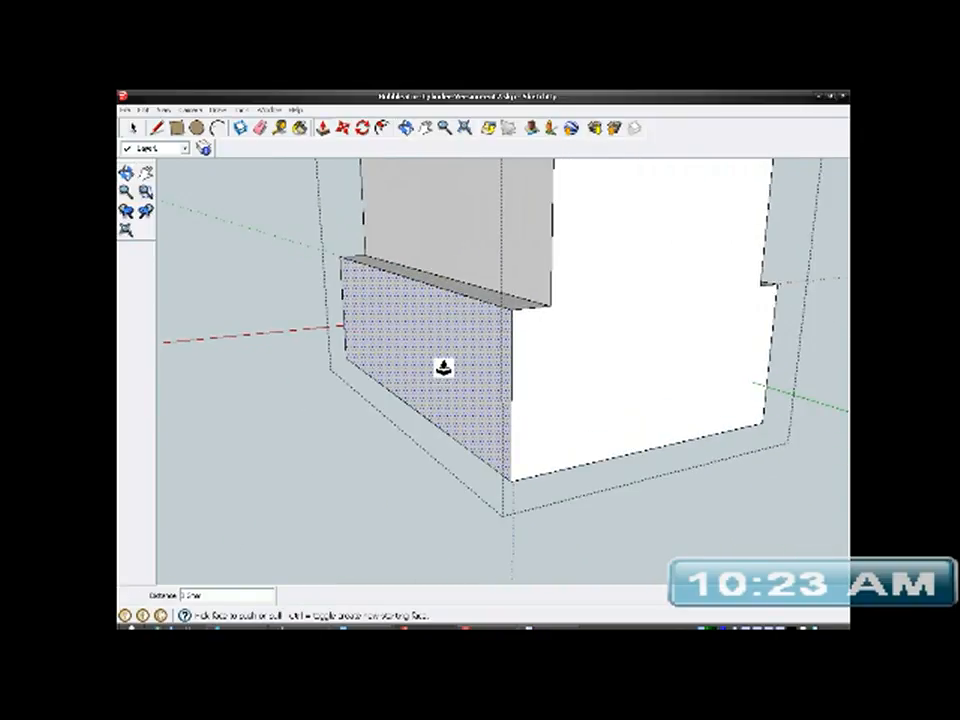
pyautogui.click(444, 367)
pyautogui.click(454, 373)
pyautogui.moveTo(488, 399); pyautogui.dragTo(536, 384, button='middle')
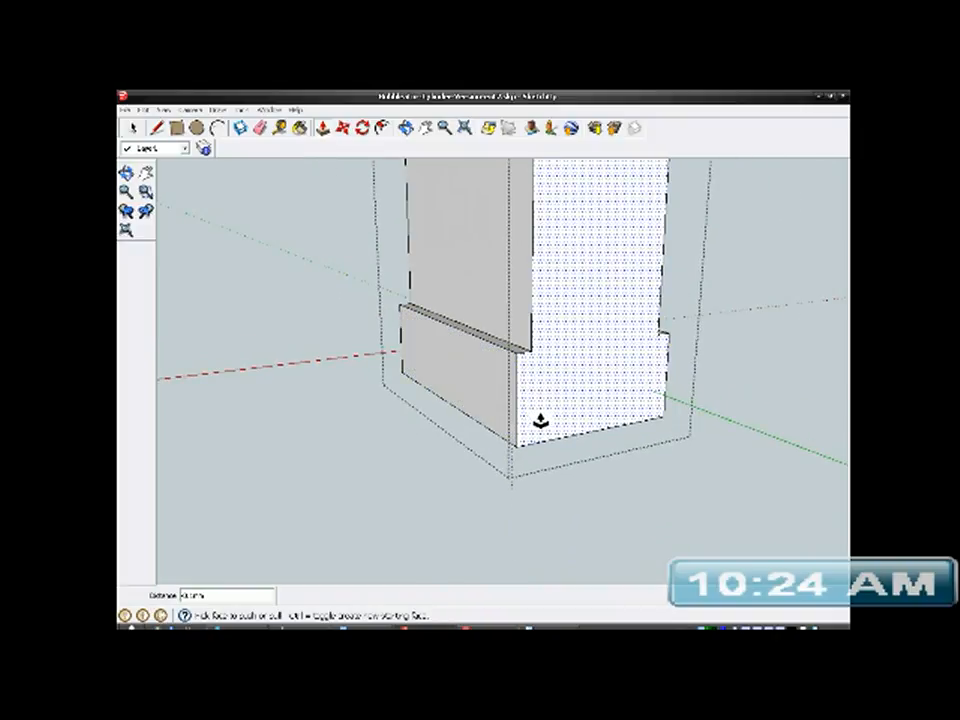
pyautogui.moveTo(546, 382); pyautogui.dragTo(569, 430, button='middle')
pyautogui.click(132, 129)
pyautogui.scroll(-5, 503, 440)
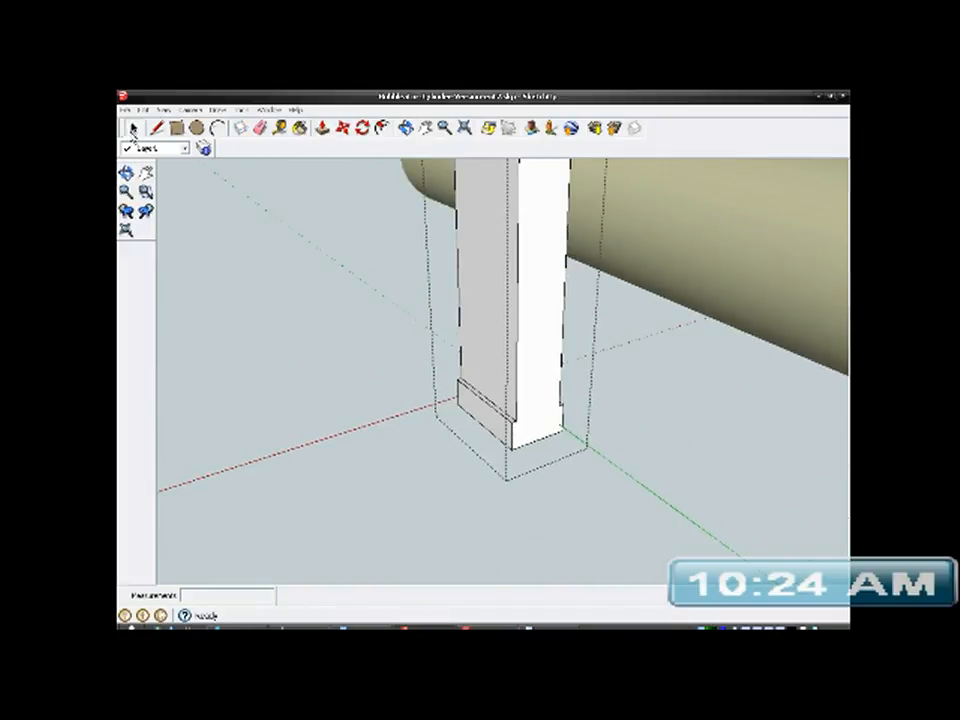
# - Display hidden geometry and unhide the pink bracket group
pyautogui.click(167, 110)
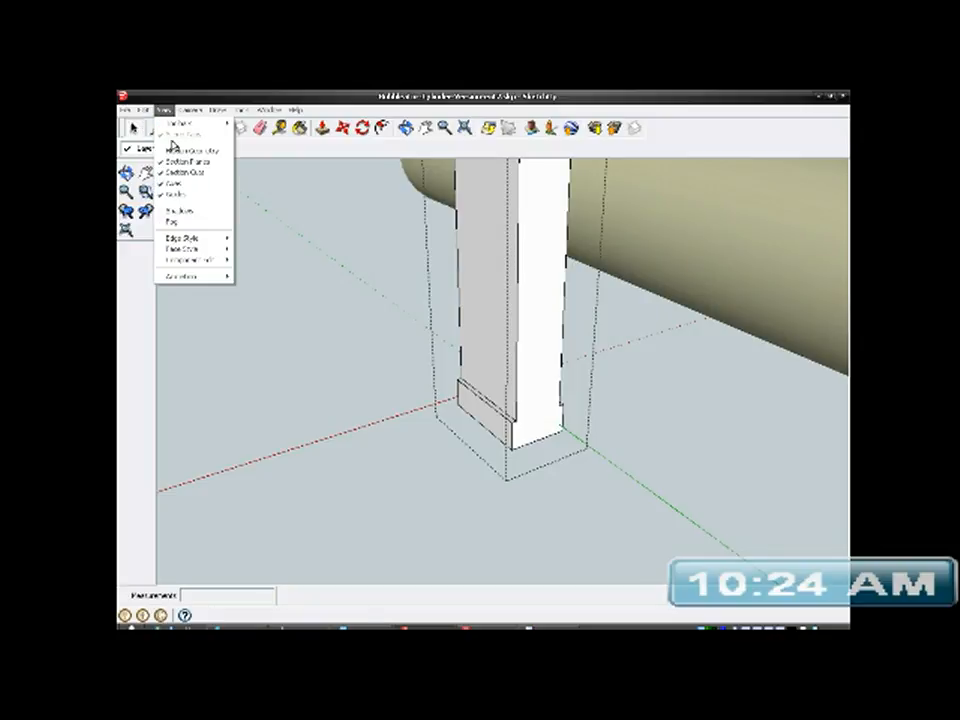
pyautogui.click(182, 150)
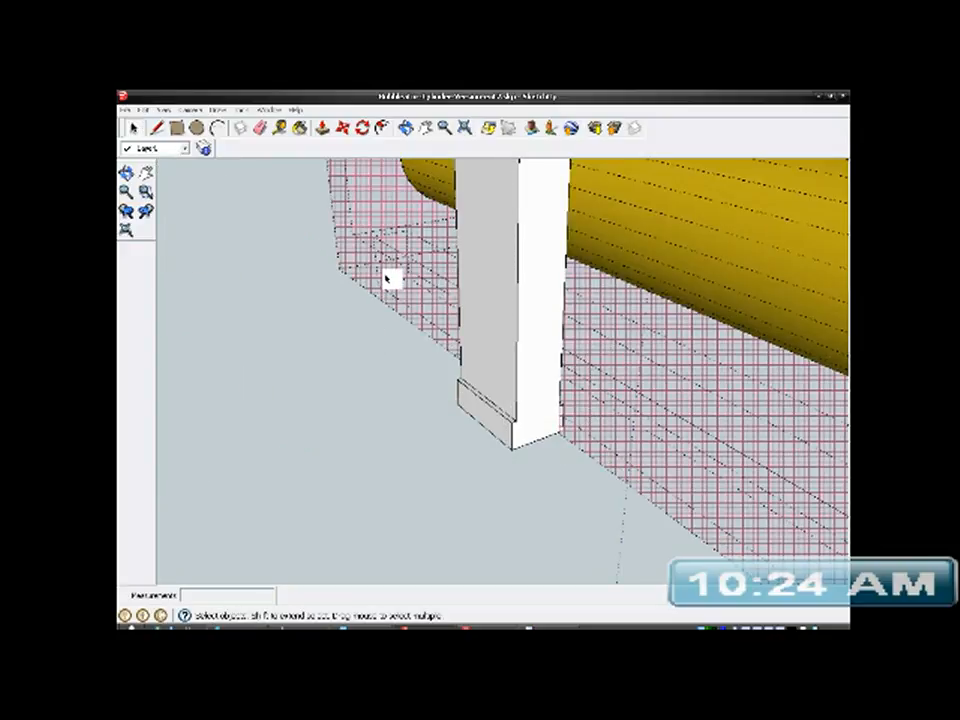
pyautogui.rightClick(390, 276)
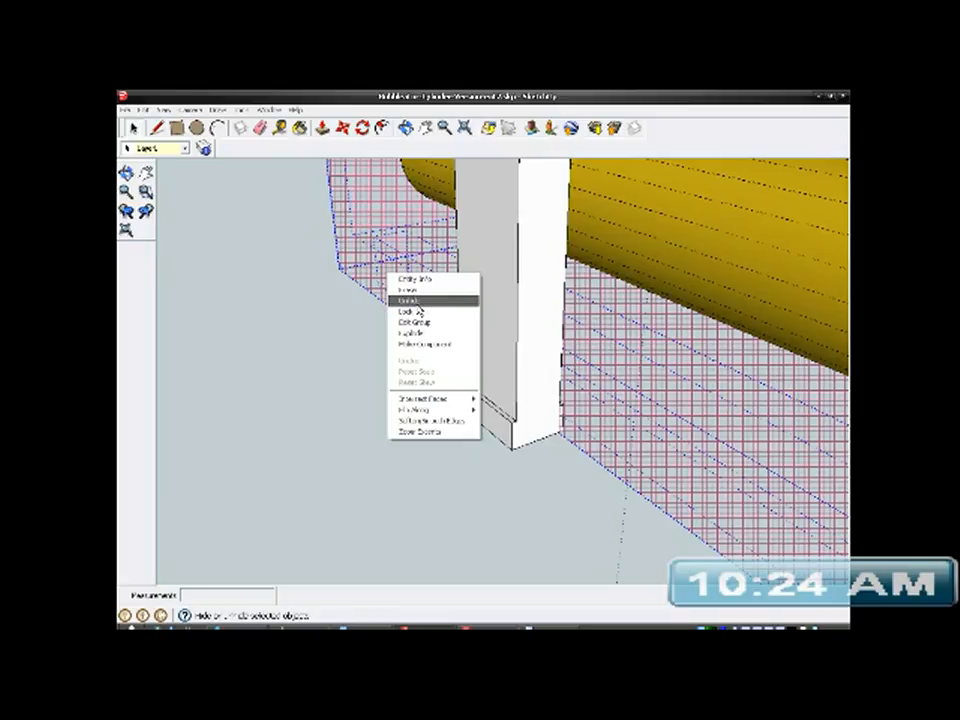
pyautogui.click(420, 305)
# - Measure the bracket's side wall from the post's inner edge across to the edge of the slot with the Tape Measure
pyautogui.moveTo(465, 414); pyautogui.dragTo(437, 376, button='middle')
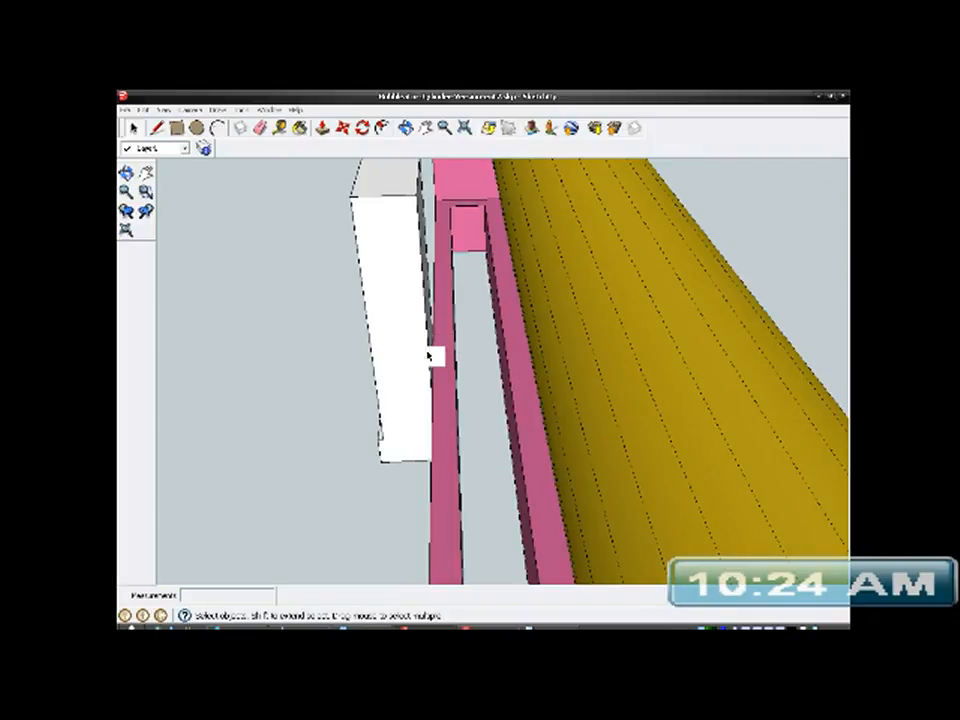
pyautogui.click(280, 128)
pyautogui.scroll(3, 460, 425)
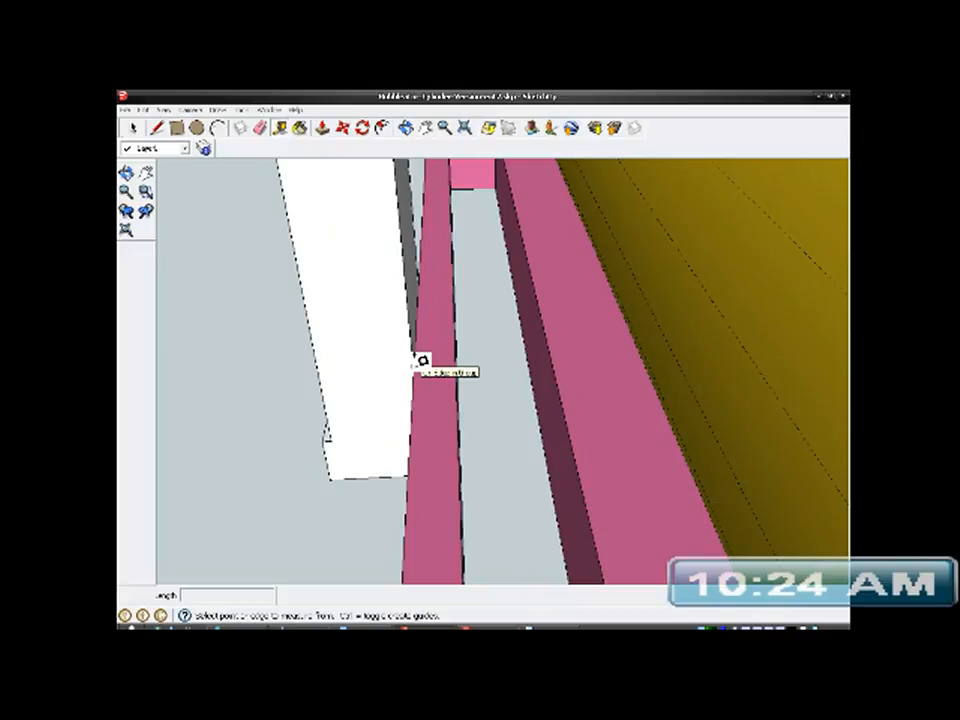
pyautogui.click(325, 366)
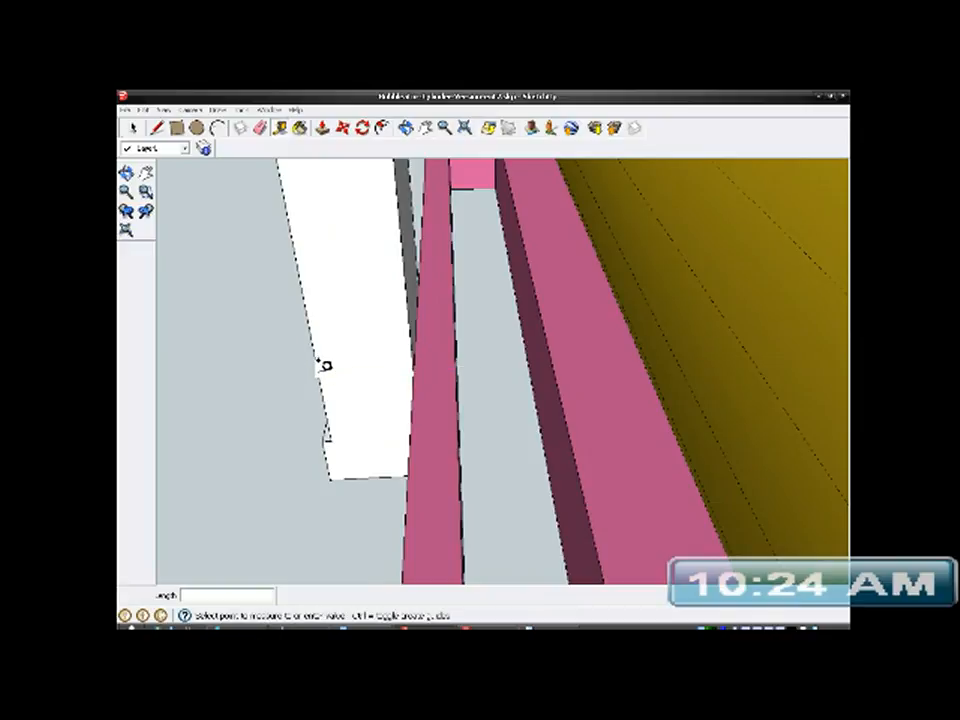
pyautogui.click(463, 362)
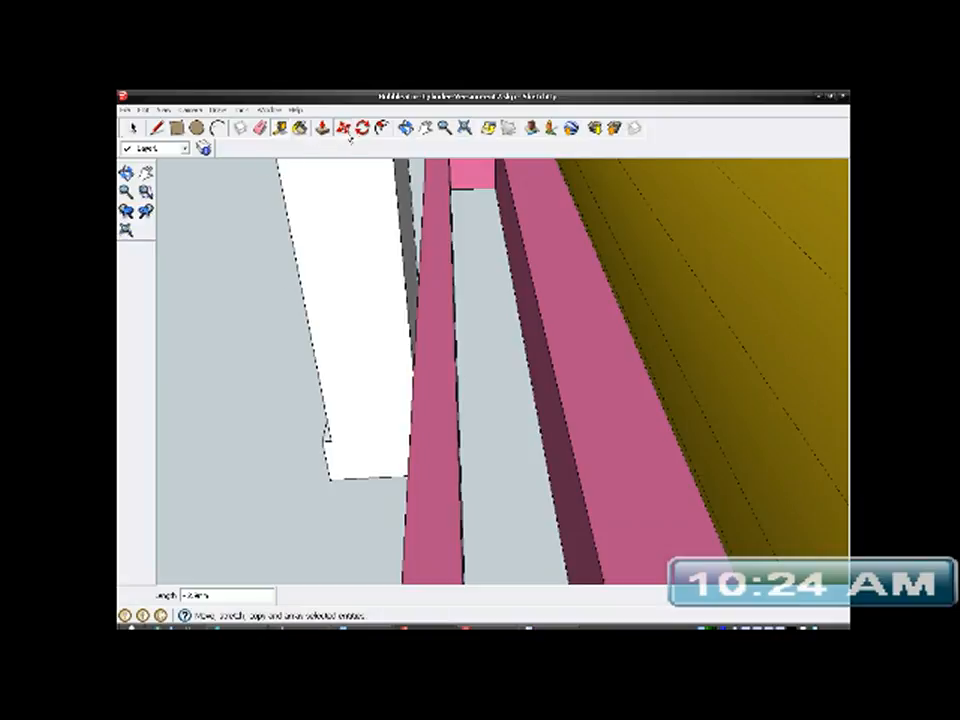
# - Move the post group sideways across the bracket's side wall by an exact distance to place it over the slot
pyautogui.click(131, 128)
pyautogui.click(366, 279)
pyautogui.moveTo(405, 293); pyautogui.dragTo(360, 377, button='middle')
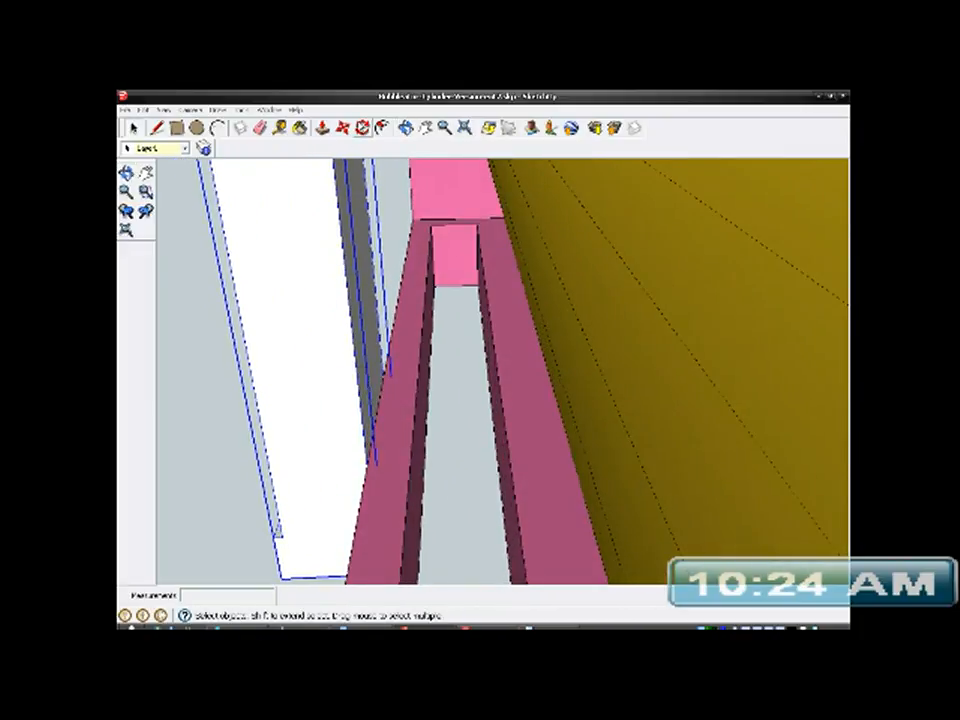
pyautogui.click(343, 128)
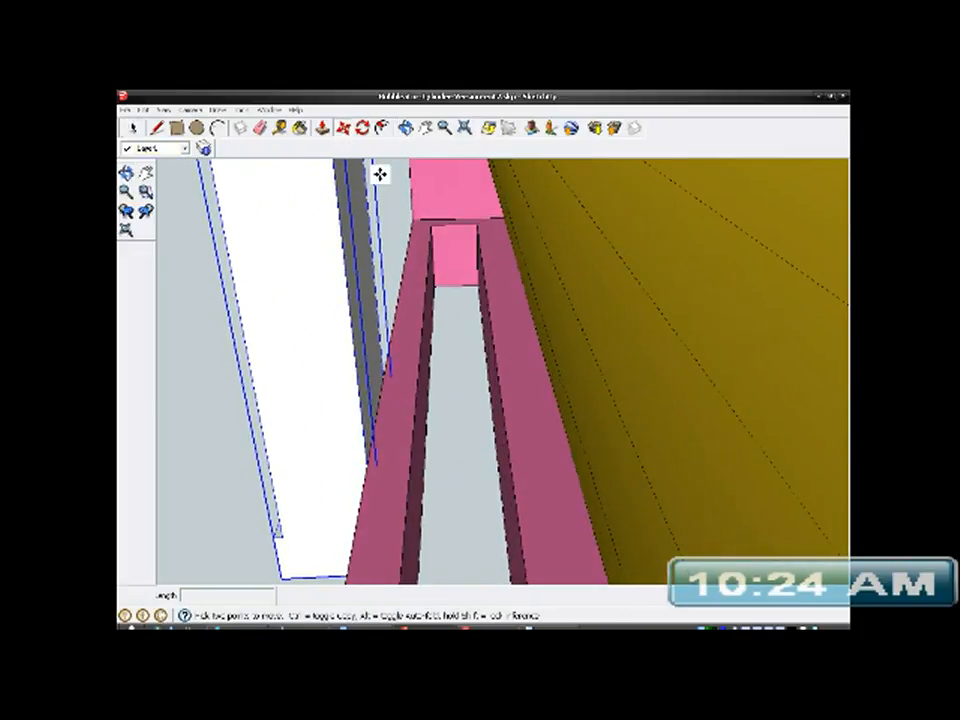
pyautogui.click(419, 217)
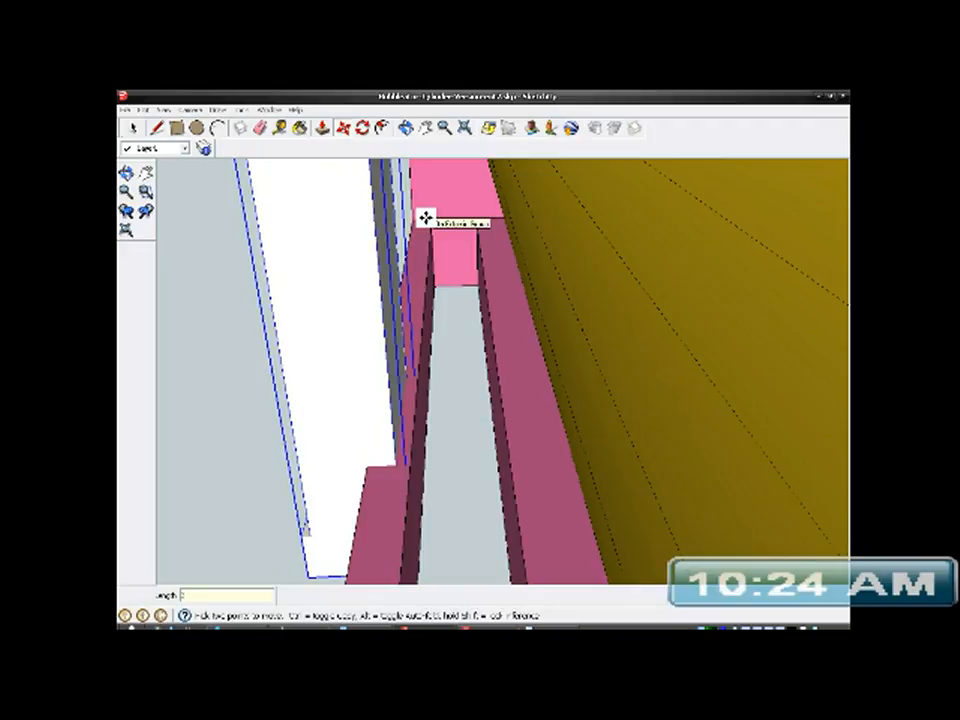
pyautogui.click(425, 217)
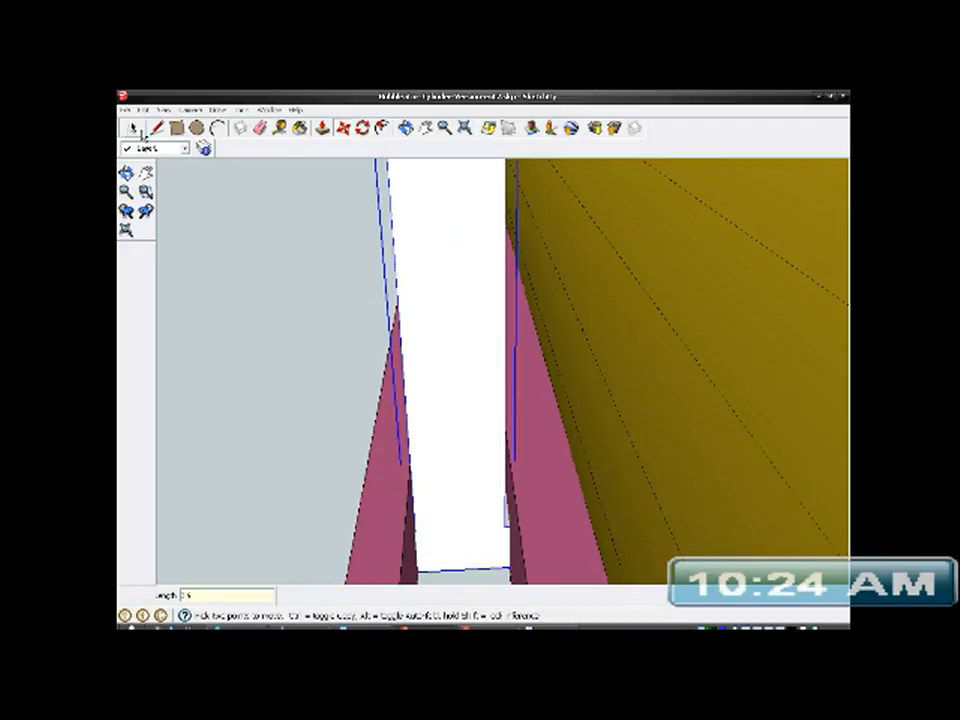
# - Move the post group a further .1 mm sideways along the bracket's end edge to fine-tune its position in the slot
pyautogui.press('space')
pyautogui.moveTo(478, 321)
pyautogui.mouseDown(button='middle')
pyautogui.moveTo(540, 336)
pyautogui.moveTo(529, 386)
pyautogui.moveTo(475, 381)
pyautogui.moveTo(454, 354)
pyautogui.moveTo(490, 355)
pyautogui.moveTo(489, 306)
pyautogui.mouseUp(button='middle')
pyautogui.moveTo(414, 240); pyautogui.dragTo(400, 310, button='middle')
pyautogui.scroll(3, 362, 241)
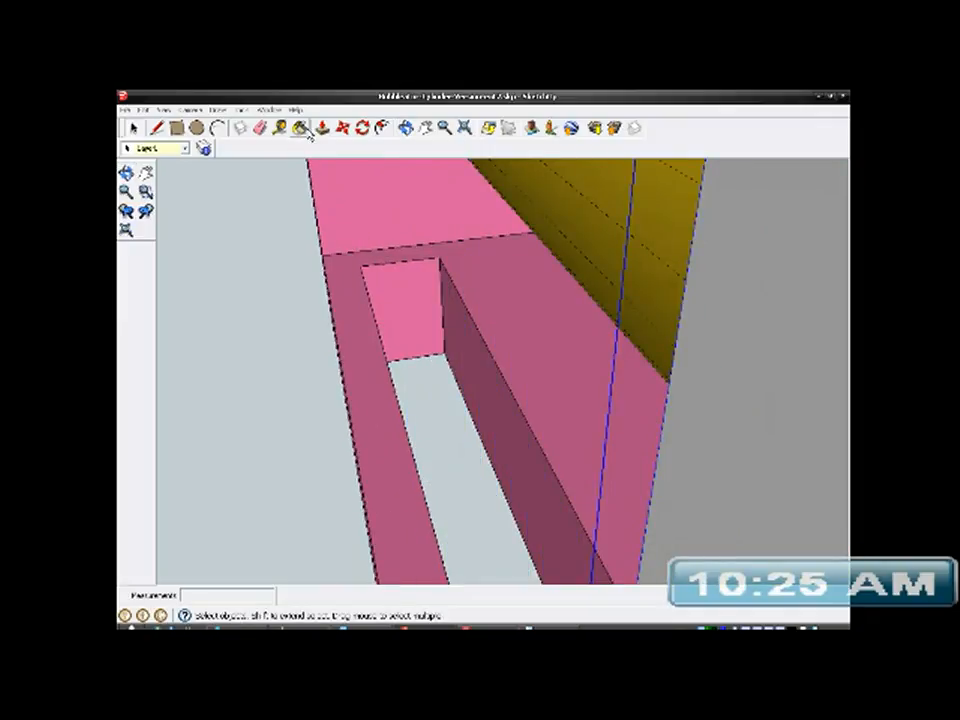
pyautogui.click(342, 128)
pyautogui.scroll(2, 338, 242)
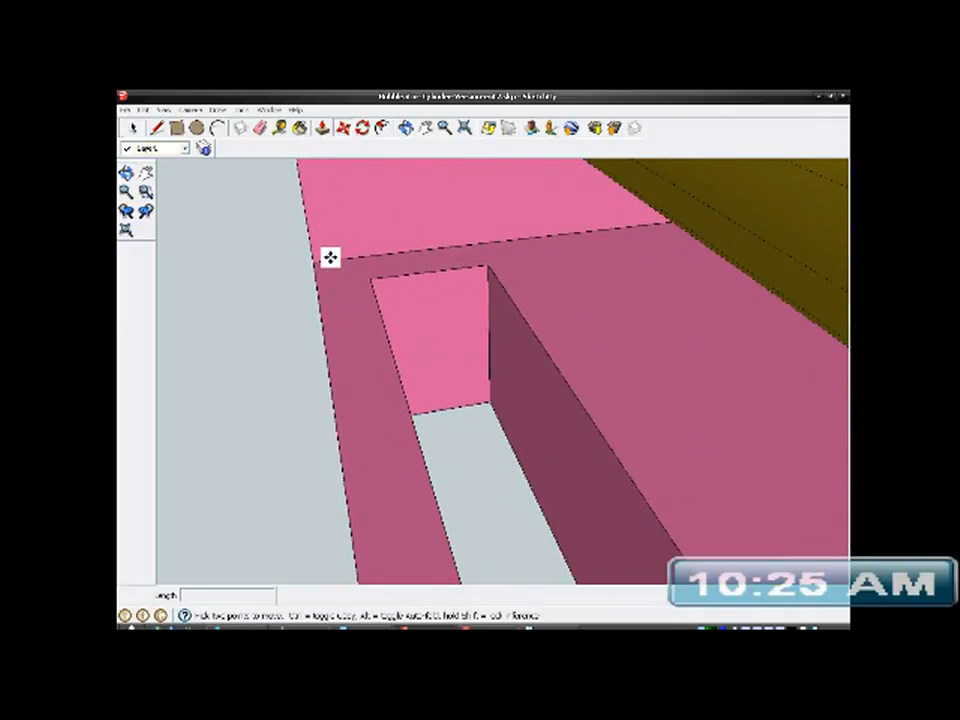
pyautogui.click(331, 259)
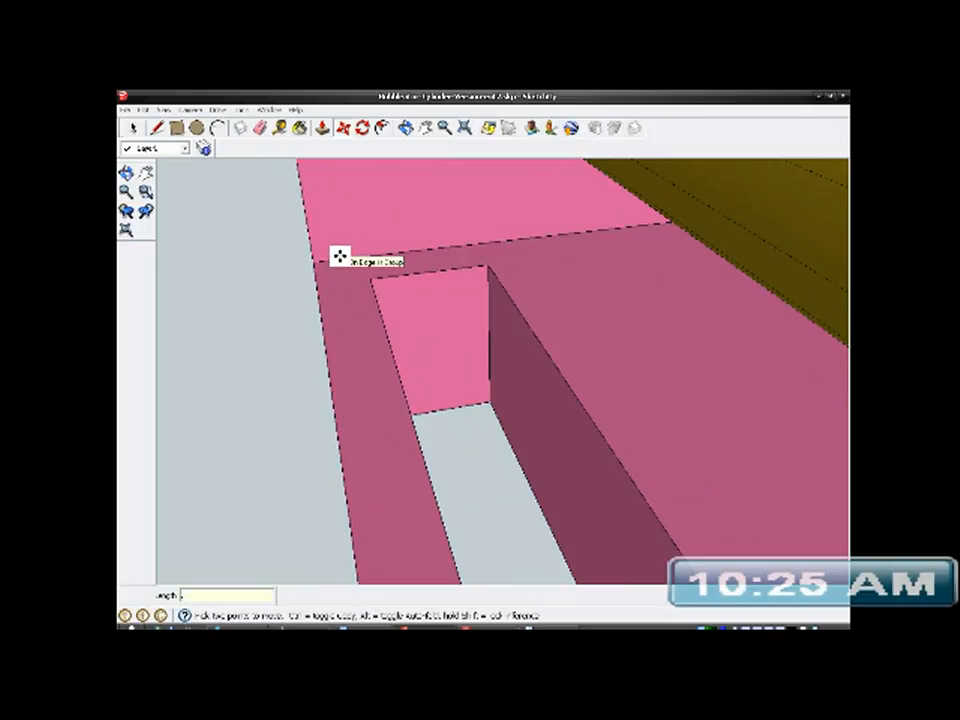
pyautogui.press('Return')
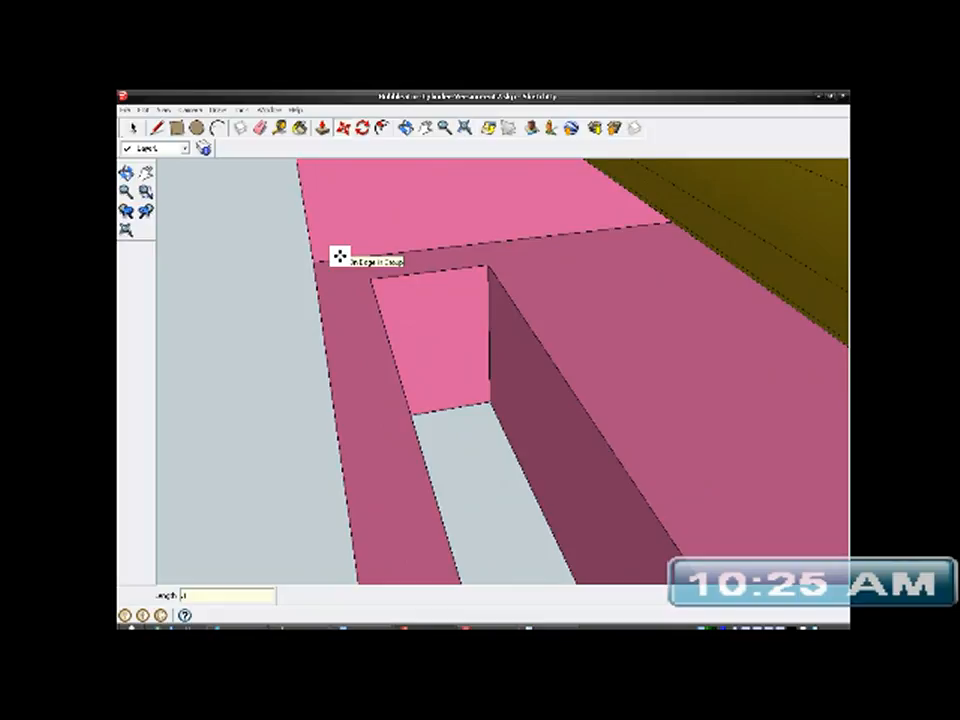
# - Examine the post's fit in the bracket slot and its position against the end of the tube
pyautogui.click(136, 130)
pyautogui.scroll(-5, 350, 356)
pyautogui.moveTo(352, 356); pyautogui.dragTo(613, 328, button='middle')
pyautogui.scroll(-5, 381, 375)
pyautogui.moveTo(381, 375); pyautogui.dragTo(469, 237, button='middle')
pyautogui.scroll(3, 458, 403)
pyautogui.scroll(2, 458, 403)
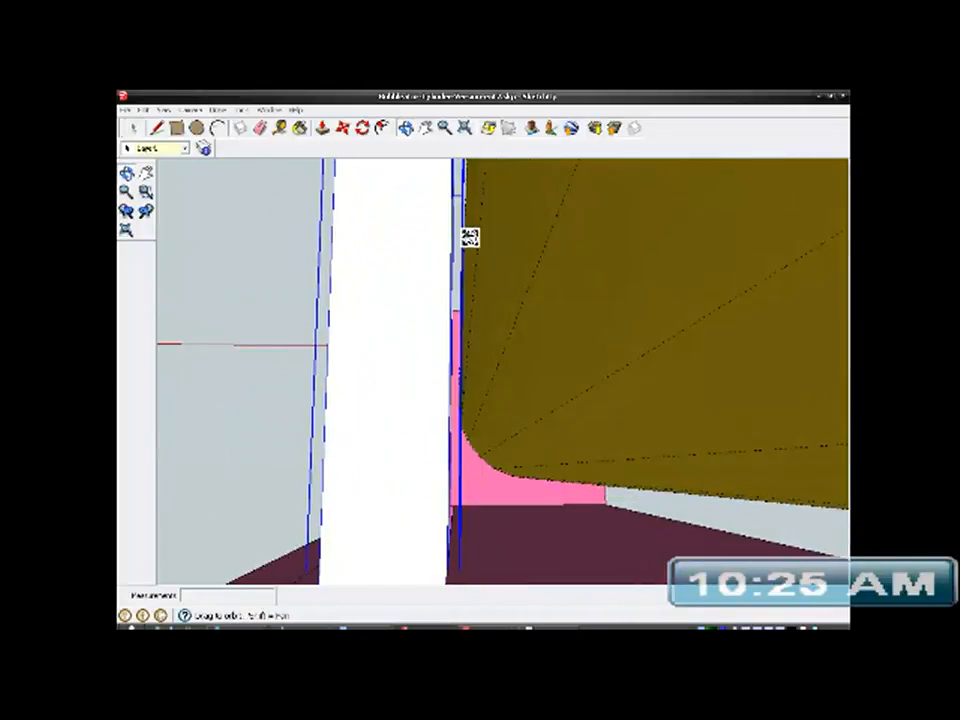
pyautogui.moveTo(452, 319); pyautogui.dragTo(443, 403, button='middle')
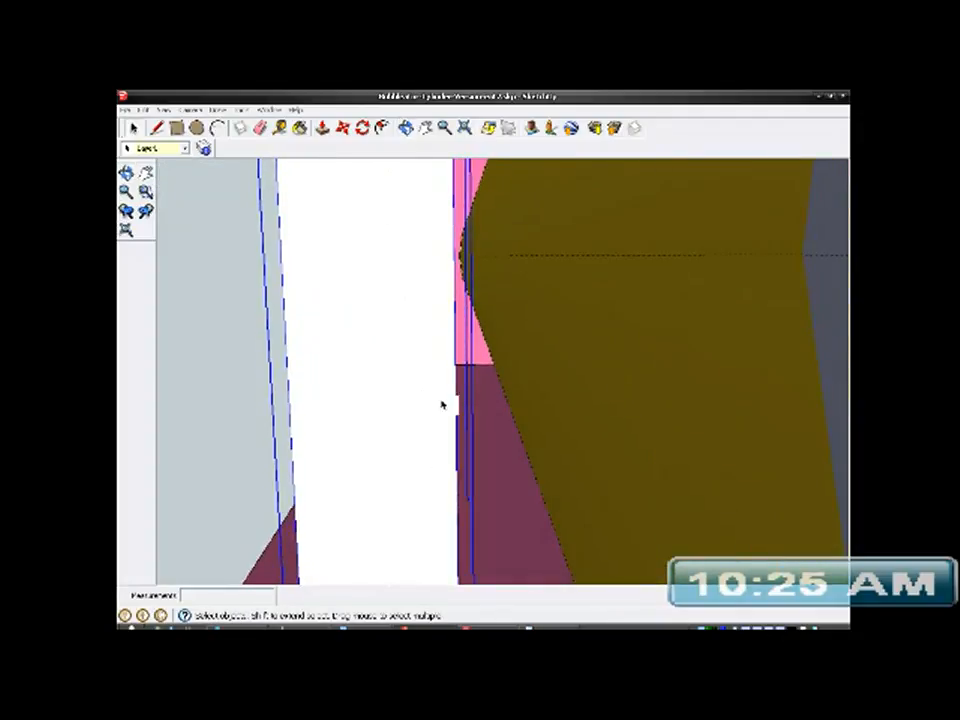
# - Open the post group for editing and measure a short length along its edge next to the tube
pyautogui.rightClick(445, 263)
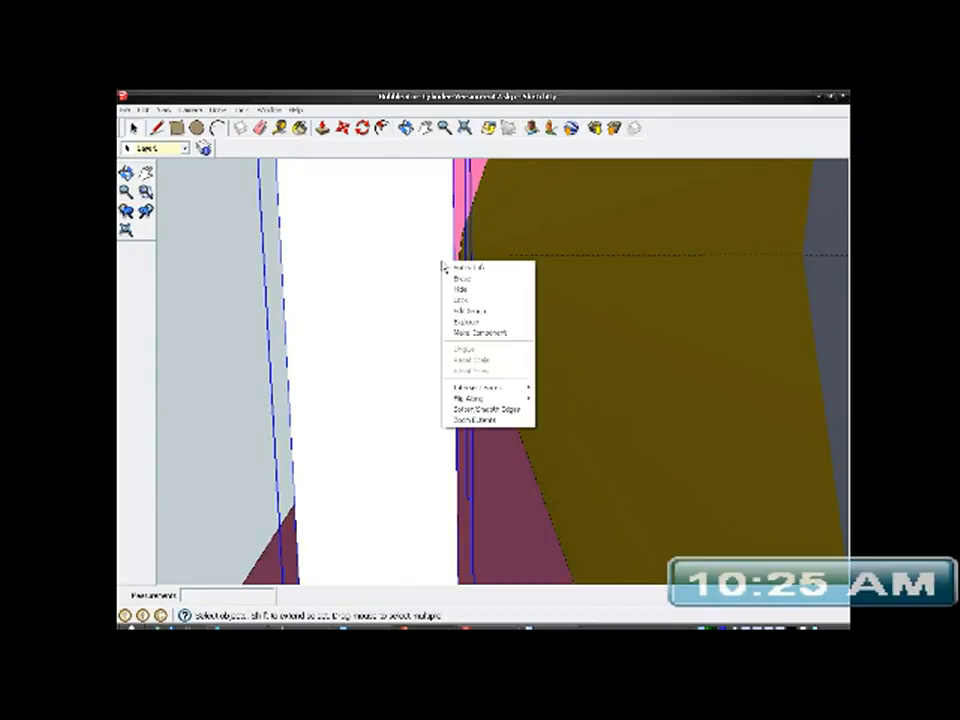
pyautogui.click(460, 314)
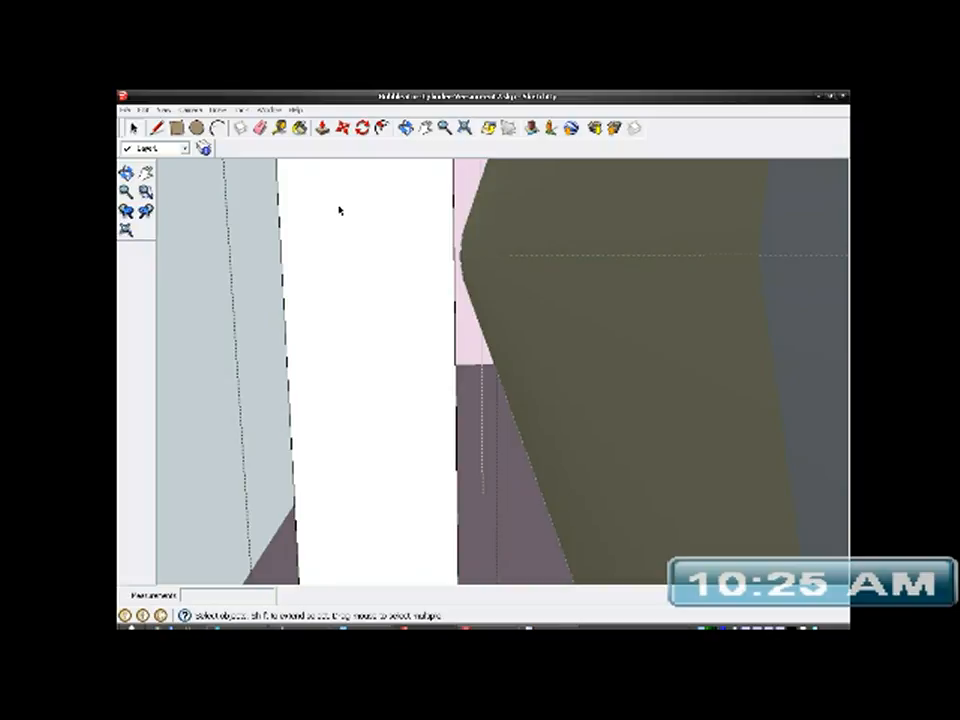
pyautogui.click(280, 127)
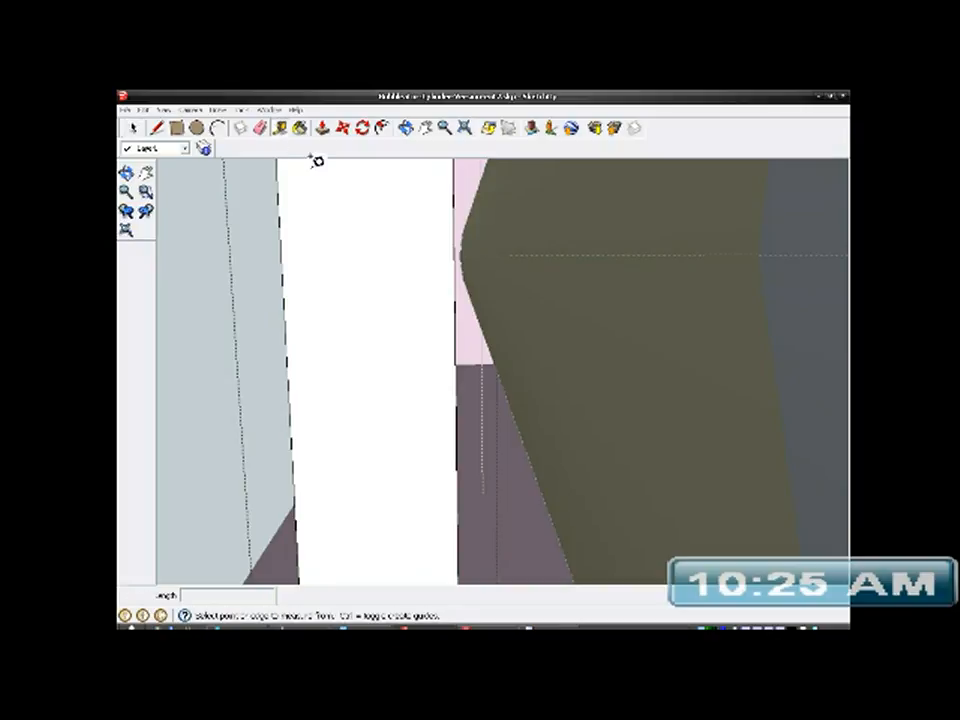
pyautogui.click(458, 290)
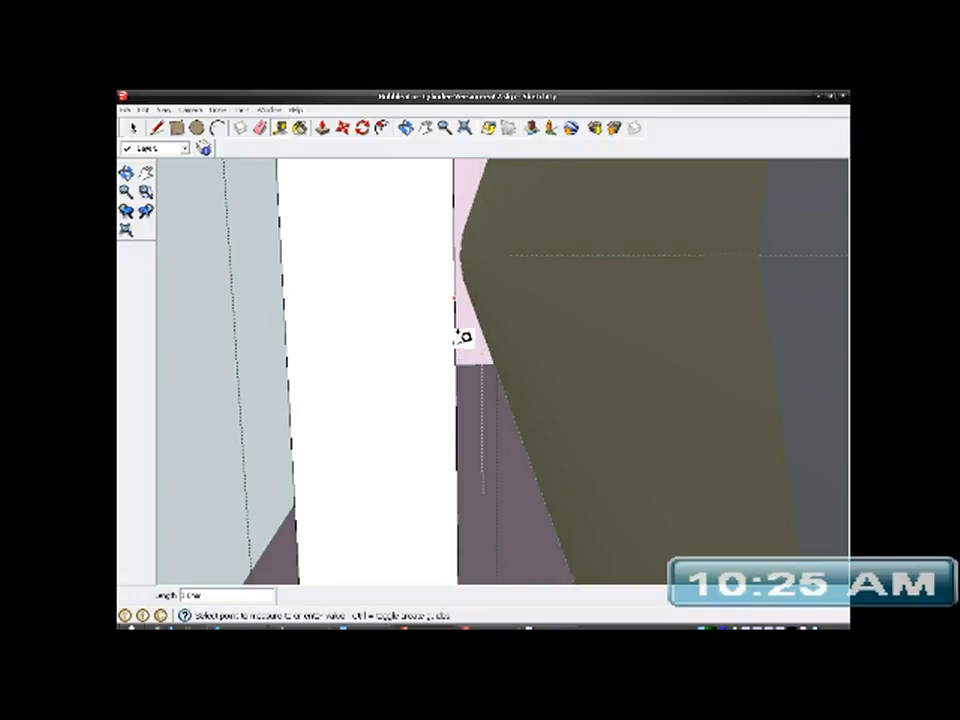
pyautogui.click(455, 332)
# - Measure from the post's upper corner down its edge to the point where the tube's rim meets it
pyautogui.scroll(-1, 428, 294)
pyautogui.scroll(-1, 428, 345)
pyautogui.moveTo(428, 350); pyautogui.dragTo(452, 343, button='middle')
pyautogui.scroll(-3, 427, 414)
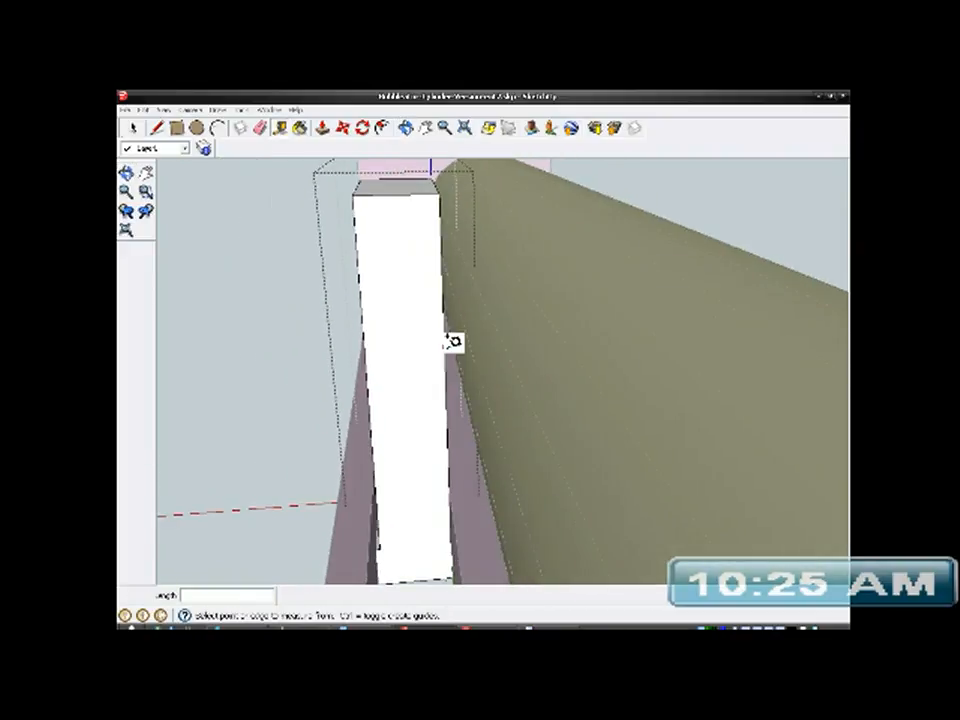
pyautogui.click(446, 189)
pyautogui.moveTo(446, 285); pyautogui.dragTo(436, 238, button='middle')
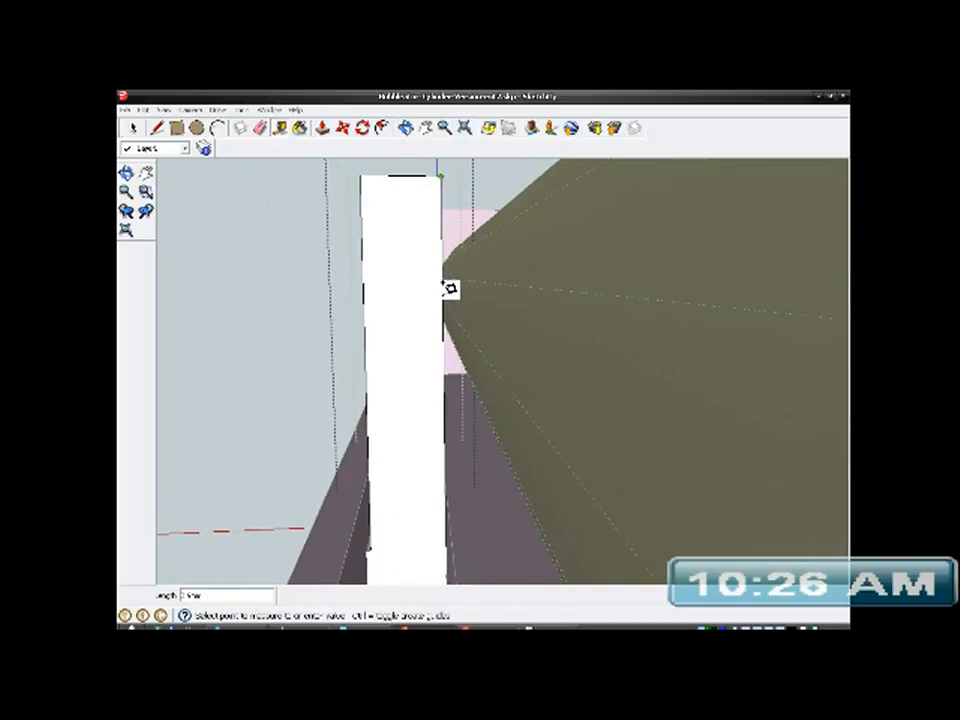
pyautogui.click(445, 284)
# - Measure again from the post's top corner down the edge beside the tube, checking where the two meet
pyautogui.moveTo(444, 291); pyautogui.dragTo(405, 443, button='middle')
pyautogui.scroll(3, 449, 317)
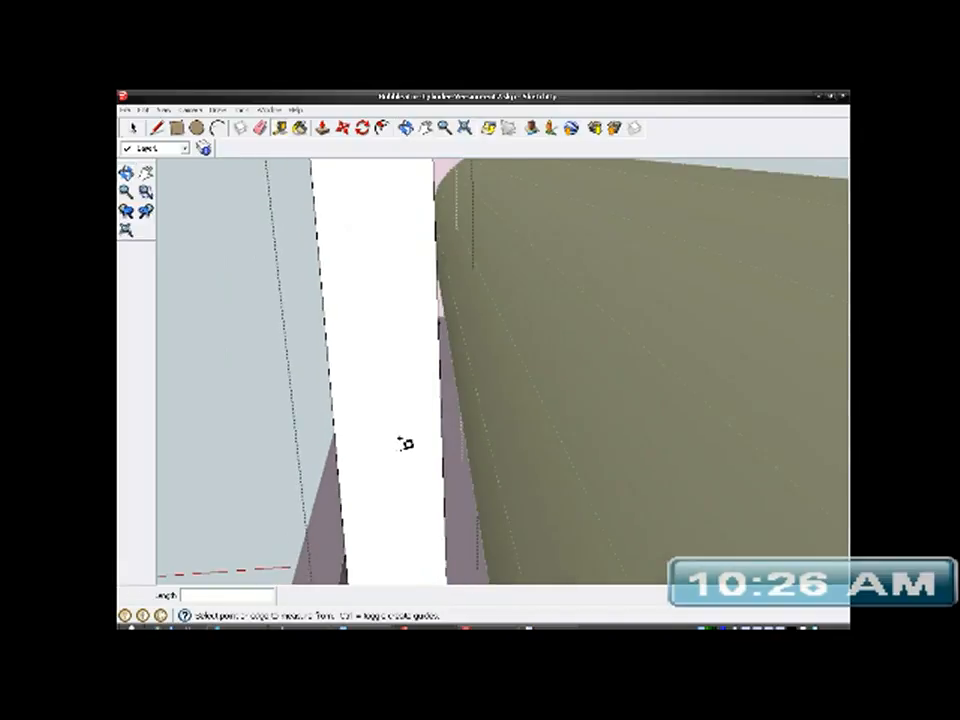
pyautogui.scroll(-2, 405, 443)
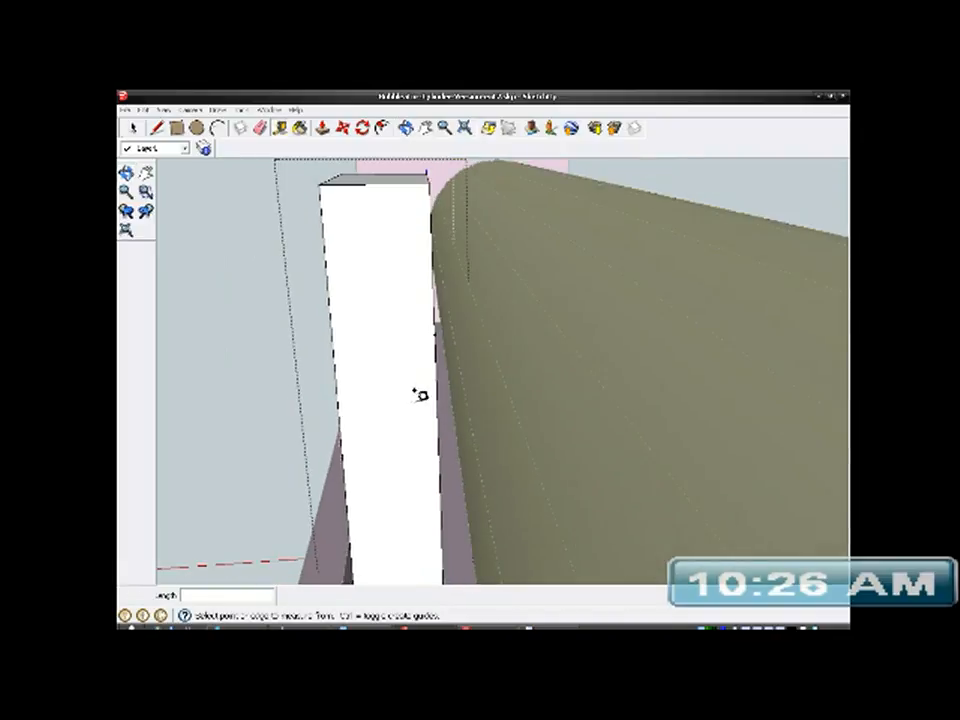
pyautogui.click(431, 180)
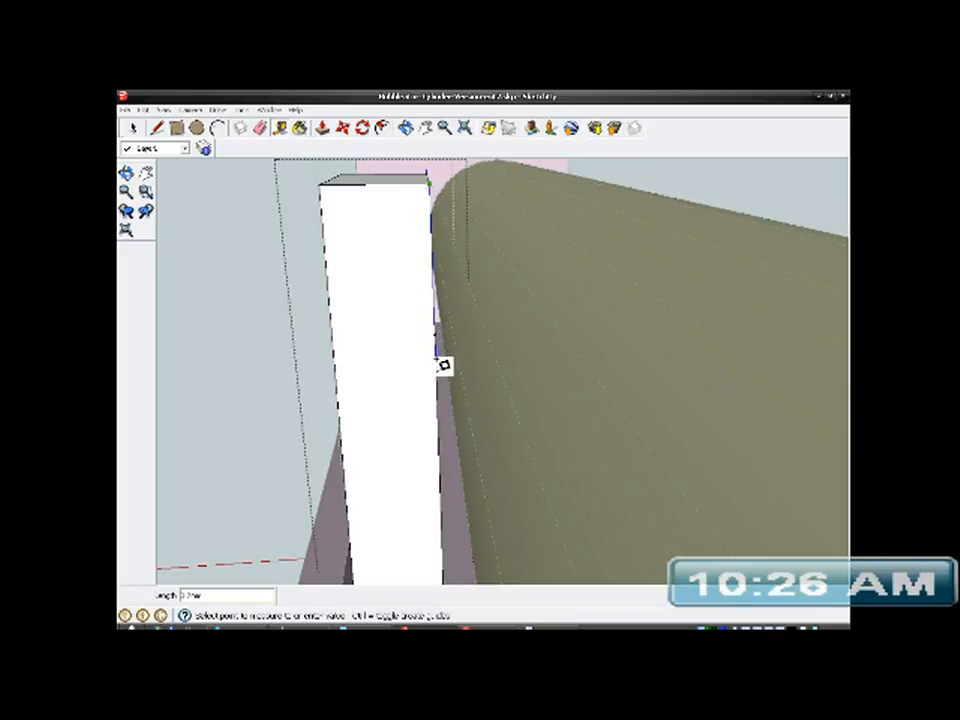
pyautogui.moveTo(441, 368)
pyautogui.mouseDown(button='middle')
pyautogui.moveTo(411, 403)
pyautogui.moveTo(427, 410)
pyautogui.moveTo(465, 336)
pyautogui.moveTo(407, 313)
pyautogui.moveTo(456, 375)
pyautogui.moveTo(489, 386)
pyautogui.moveTo(454, 354)
pyautogui.mouseUp(button='middle')
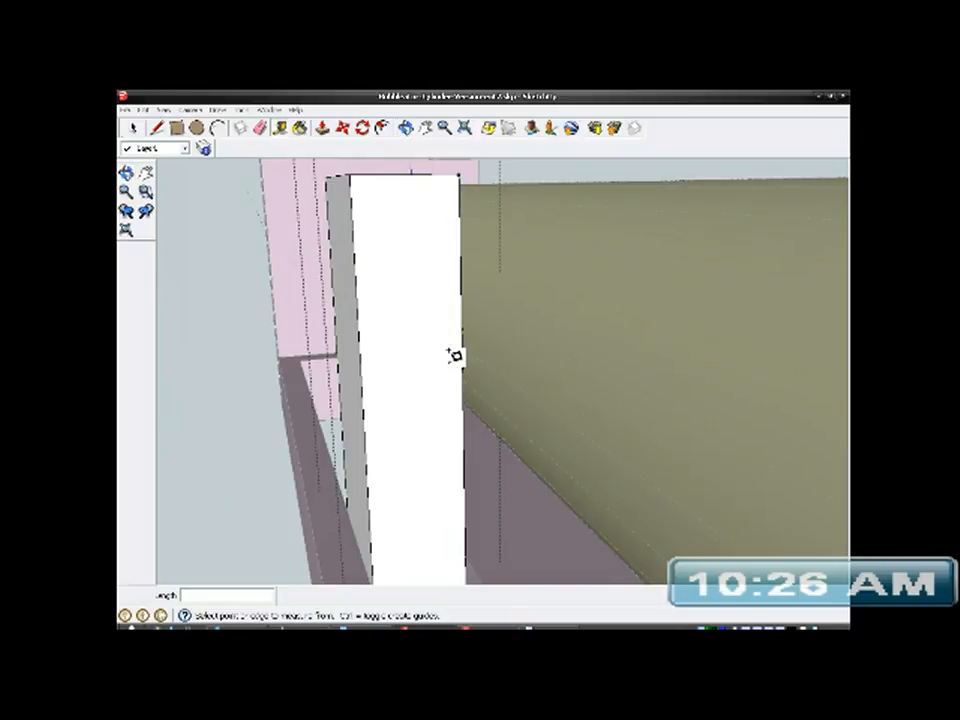
pyautogui.moveTo(381, 364); pyautogui.dragTo(472, 404, button='middle')
# - Close the post group, hide the tube and turn off the display of hidden geometry
pyautogui.scroll(-4, 457, 368)
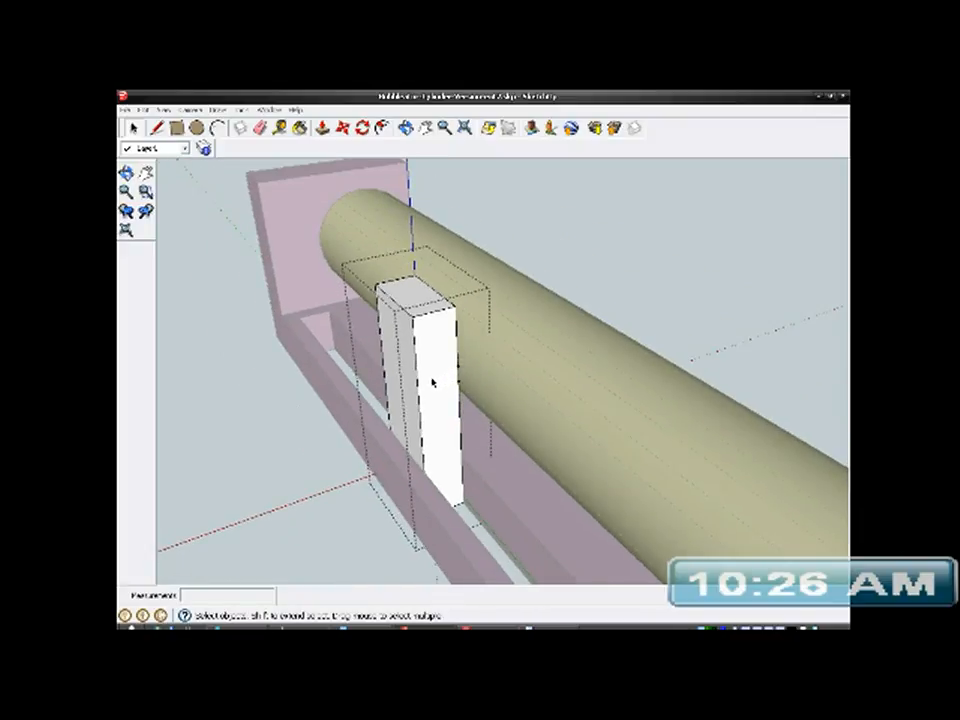
pyautogui.click(188, 248)
pyautogui.click(400, 242)
pyautogui.rightClick(400, 242)
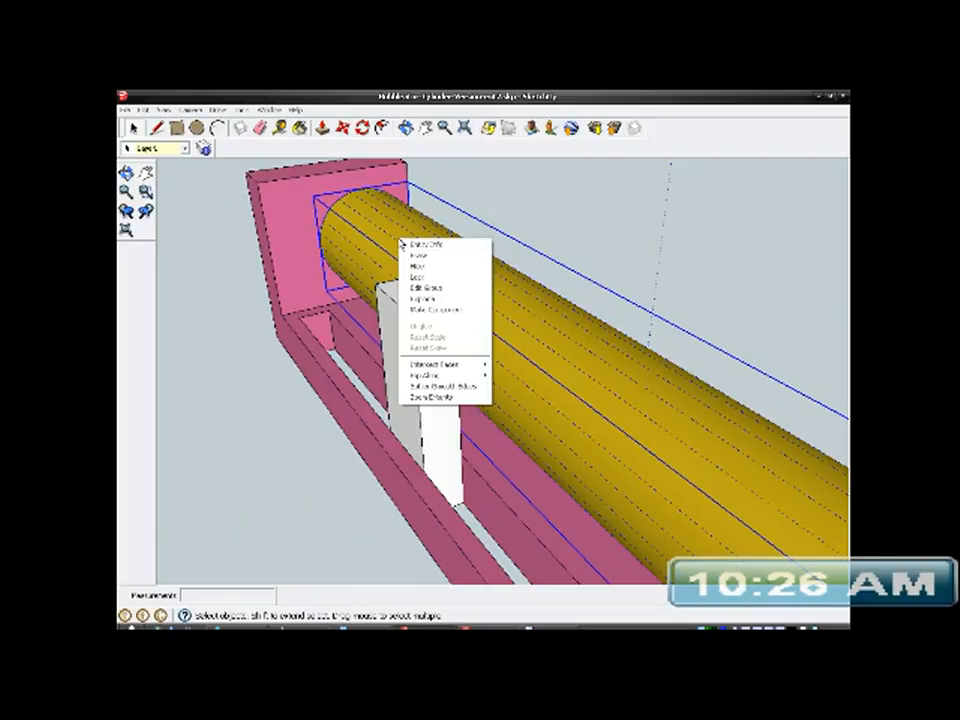
pyautogui.click(420, 267)
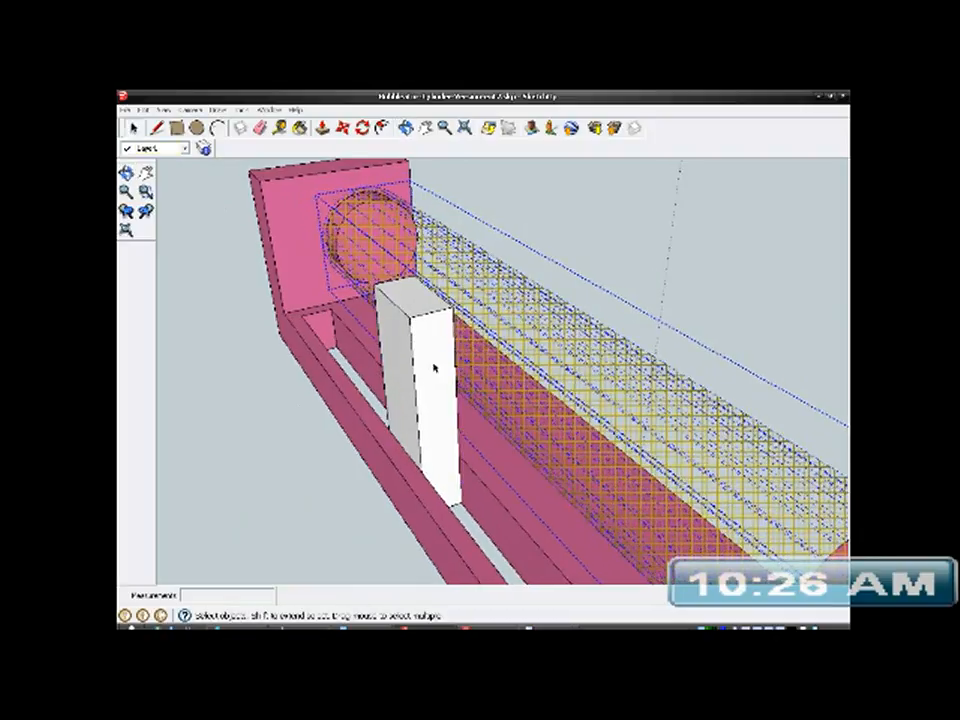
pyautogui.click(162, 109)
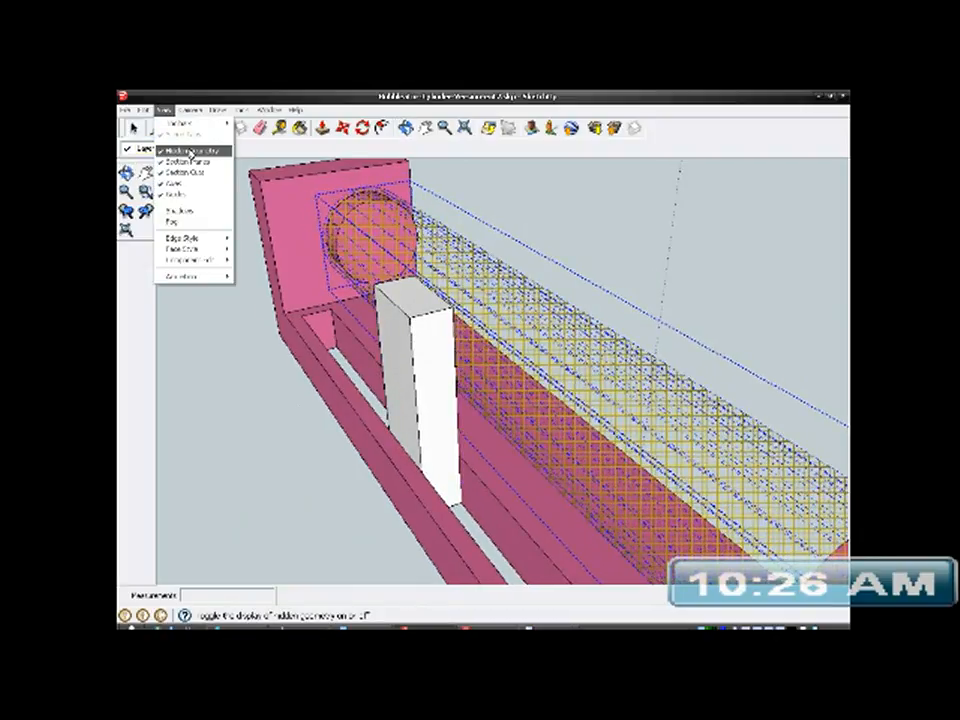
pyautogui.click(172, 148)
# - Open the post group for editing with its wide face on the tube side in view
pyautogui.moveTo(337, 330); pyautogui.dragTo(122, 360, button='middle')
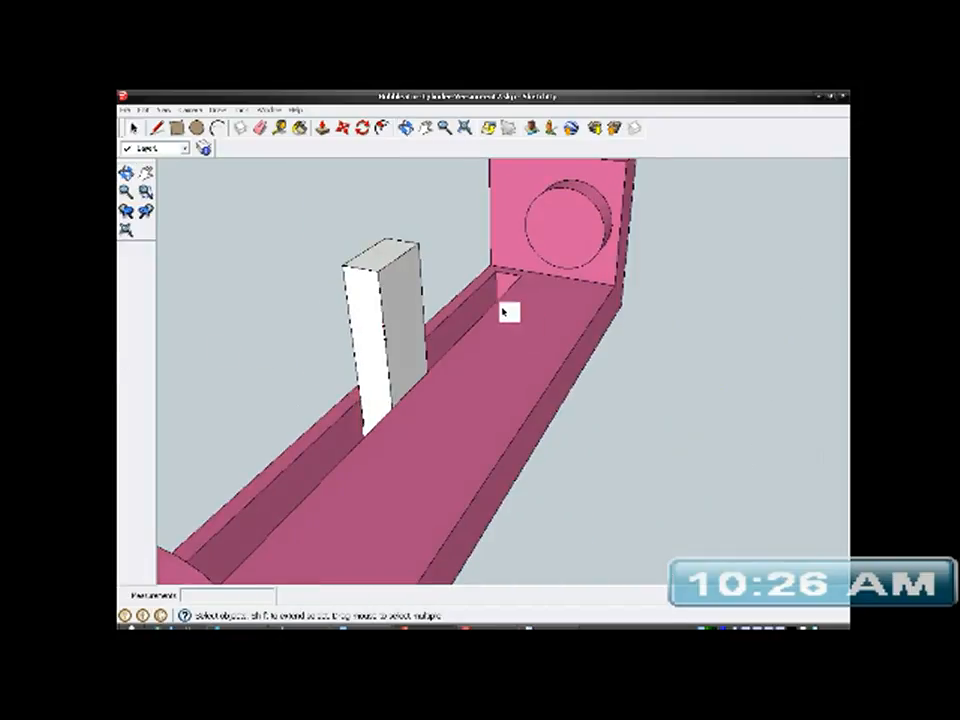
pyautogui.moveTo(345, 336); pyautogui.dragTo(504, 347, button='middle')
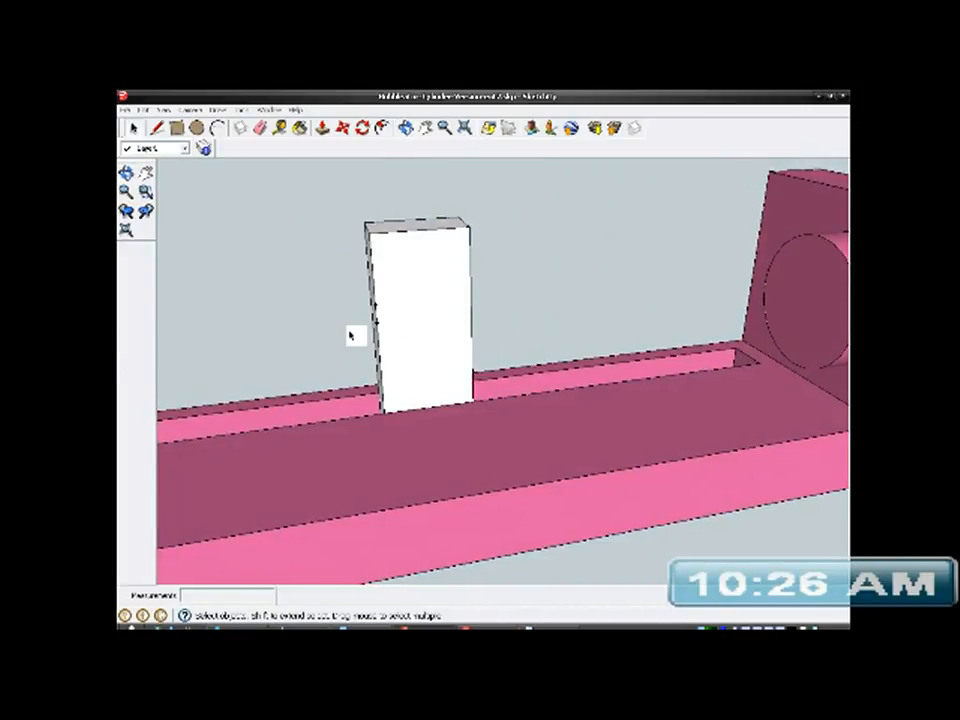
pyautogui.scroll(3, 424, 347)
pyautogui.moveTo(422, 347); pyautogui.dragTo(489, 339, button='middle')
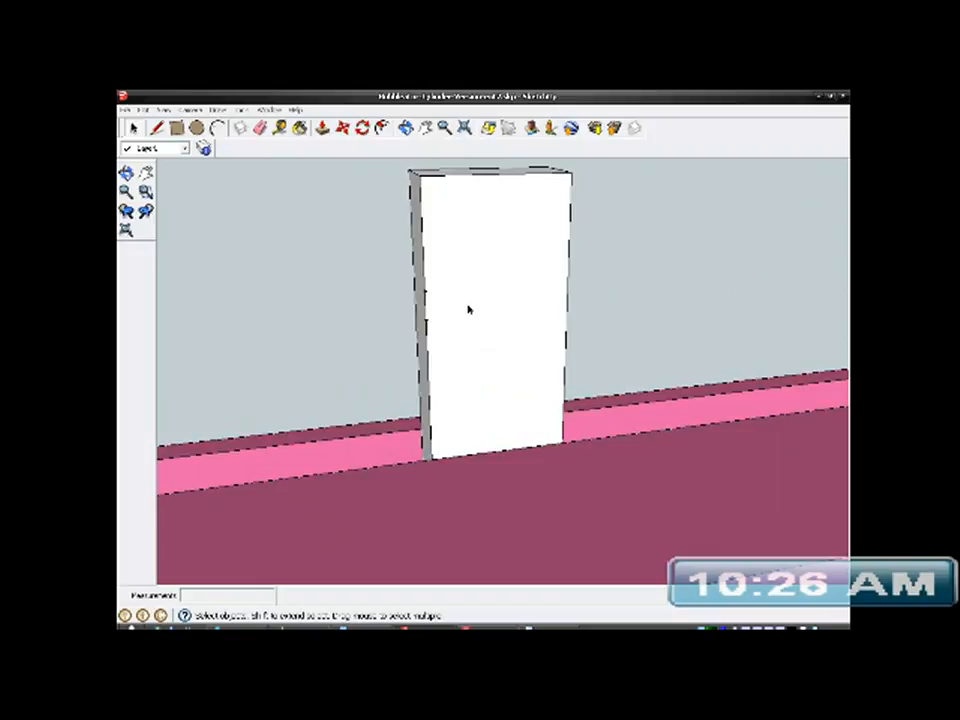
pyautogui.scroll(2, 468, 312)
pyautogui.click(466, 312)
pyautogui.rightClick(466, 312)
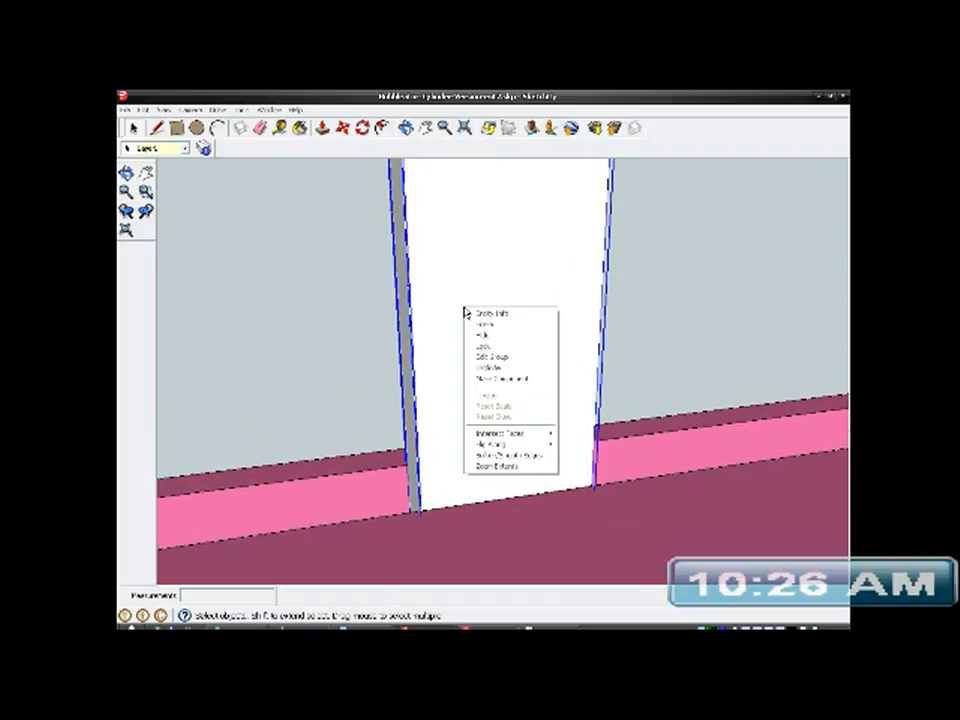
pyautogui.click(488, 356)
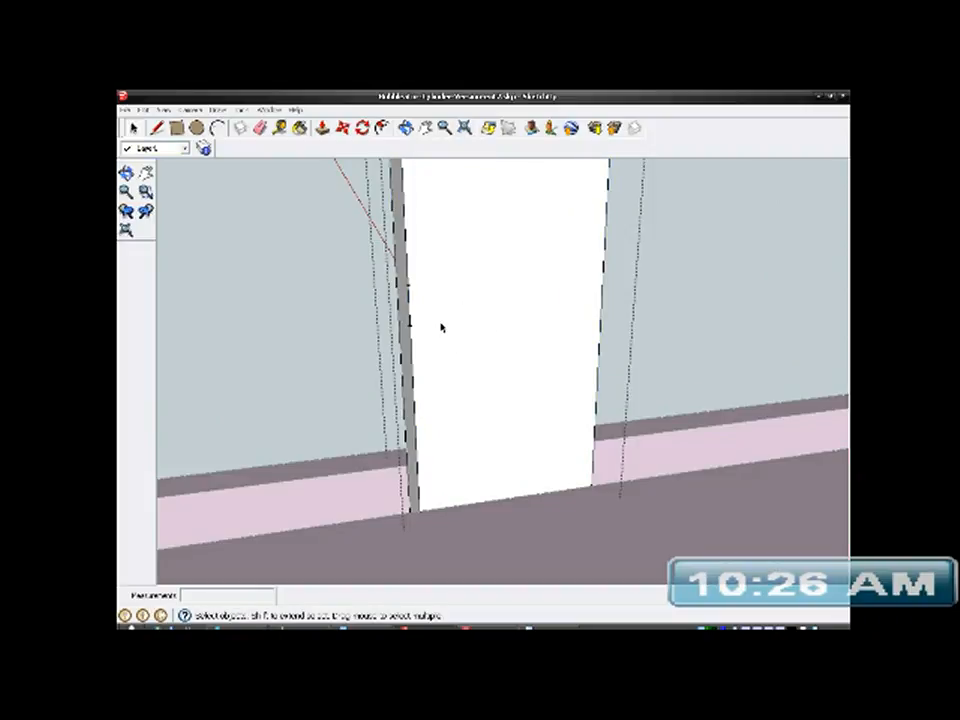
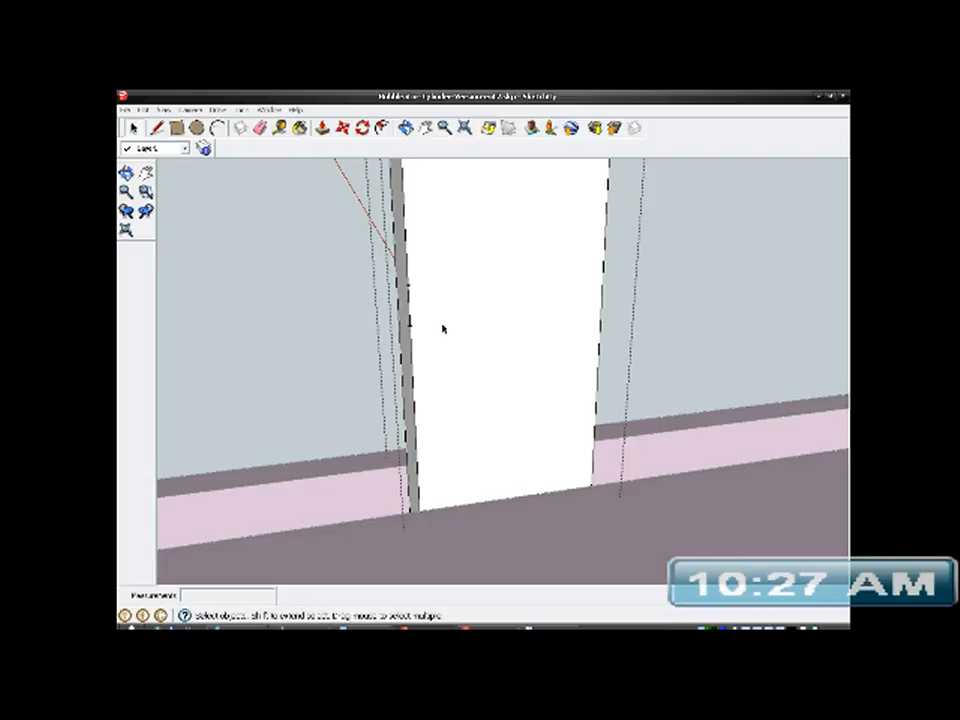
# - Measure the width of the post's wide face from one vertical edge to the other
pyautogui.click(446, 302)
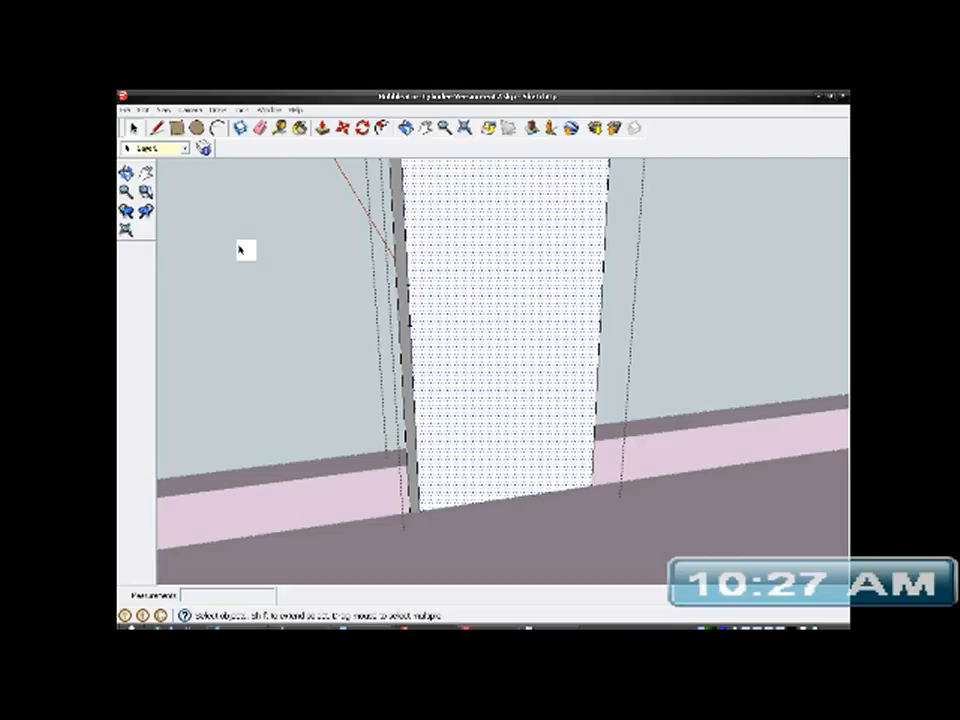
pyautogui.click(157, 129)
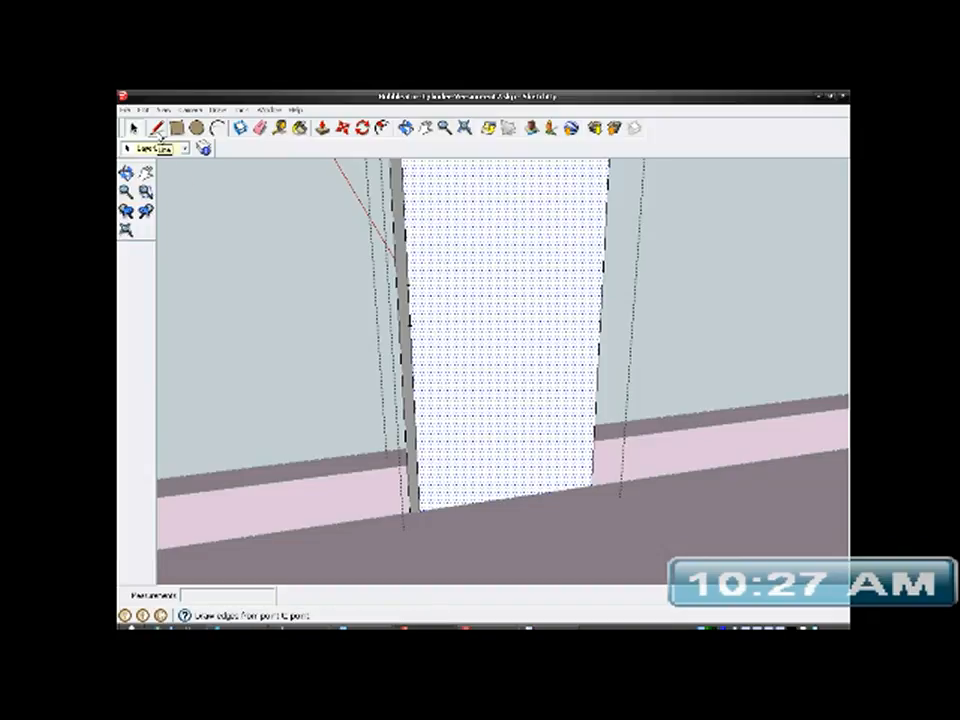
pyautogui.click(279, 128)
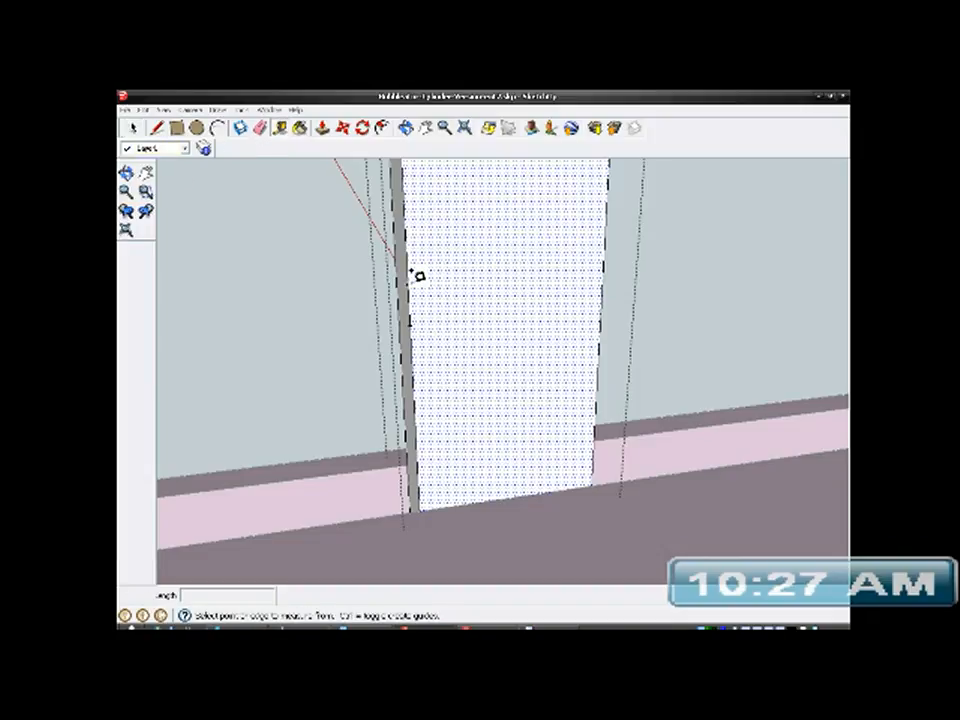
pyautogui.click(413, 301)
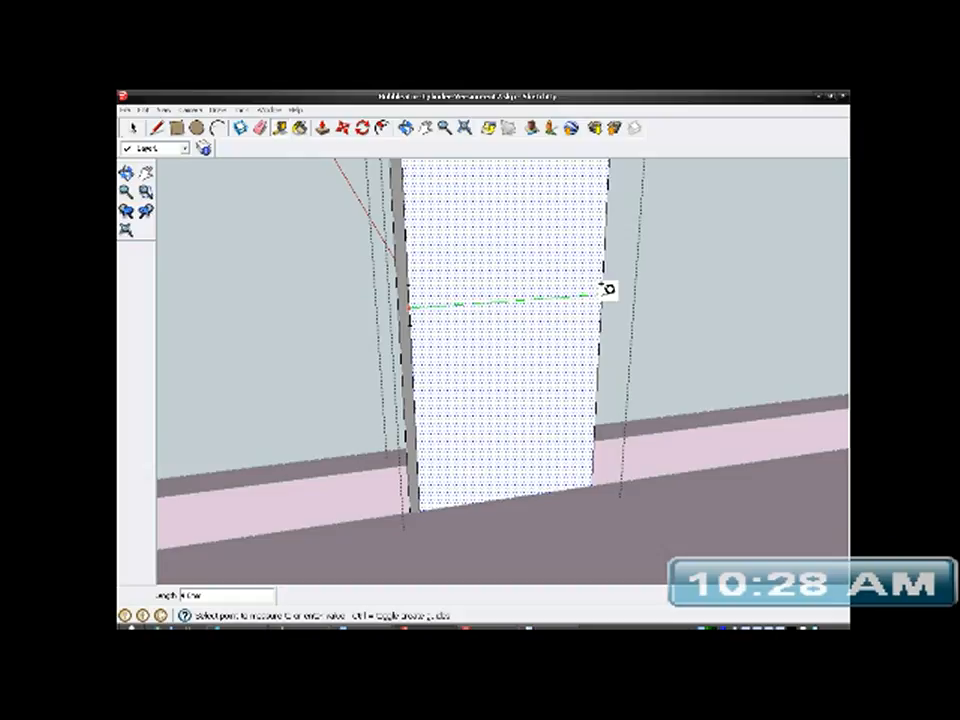
pyautogui.press('Escape')
# - Push/Pull the post's narrow side face outward to widen the wide face
pyautogui.moveTo(445, 358); pyautogui.dragTo(570, 369, button='middle')
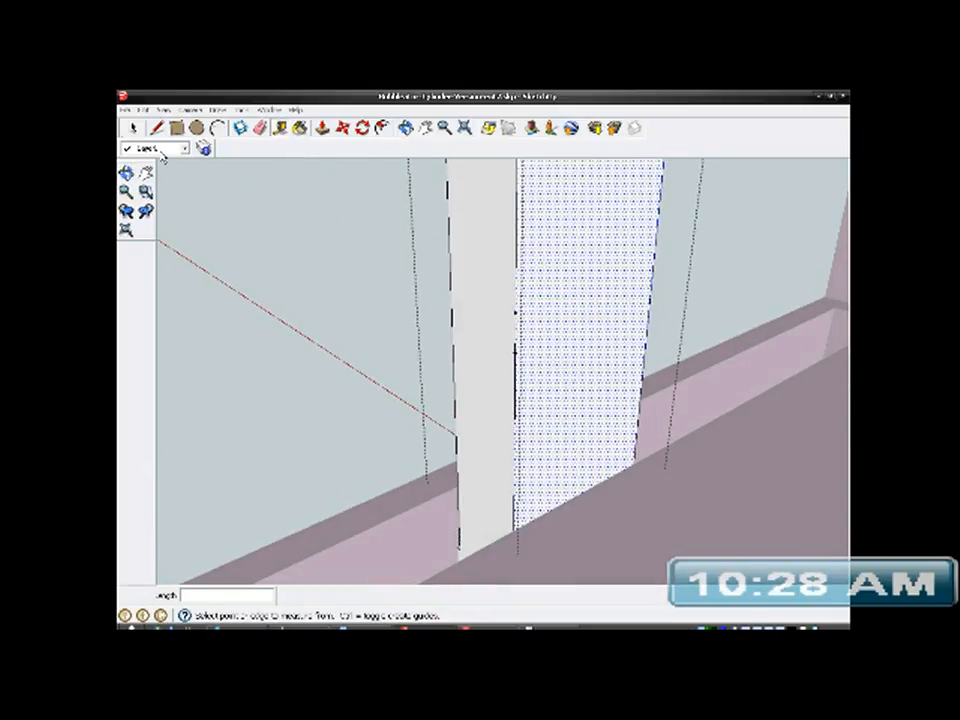
pyautogui.moveTo(551, 351); pyautogui.dragTo(238, 345, button='middle')
pyautogui.click(132, 128)
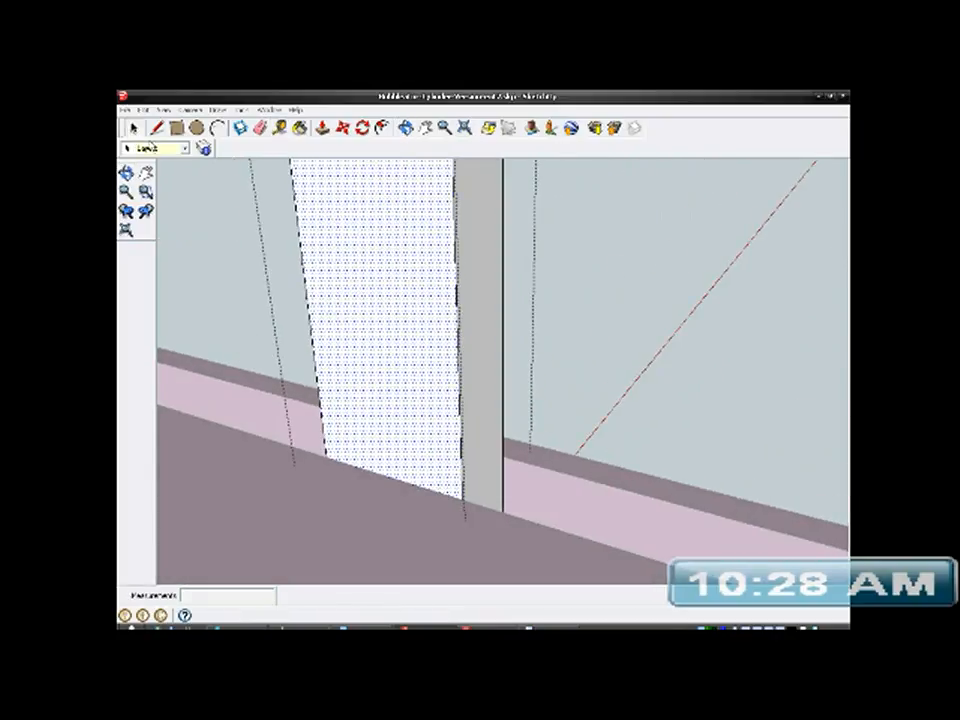
pyautogui.click(480, 317)
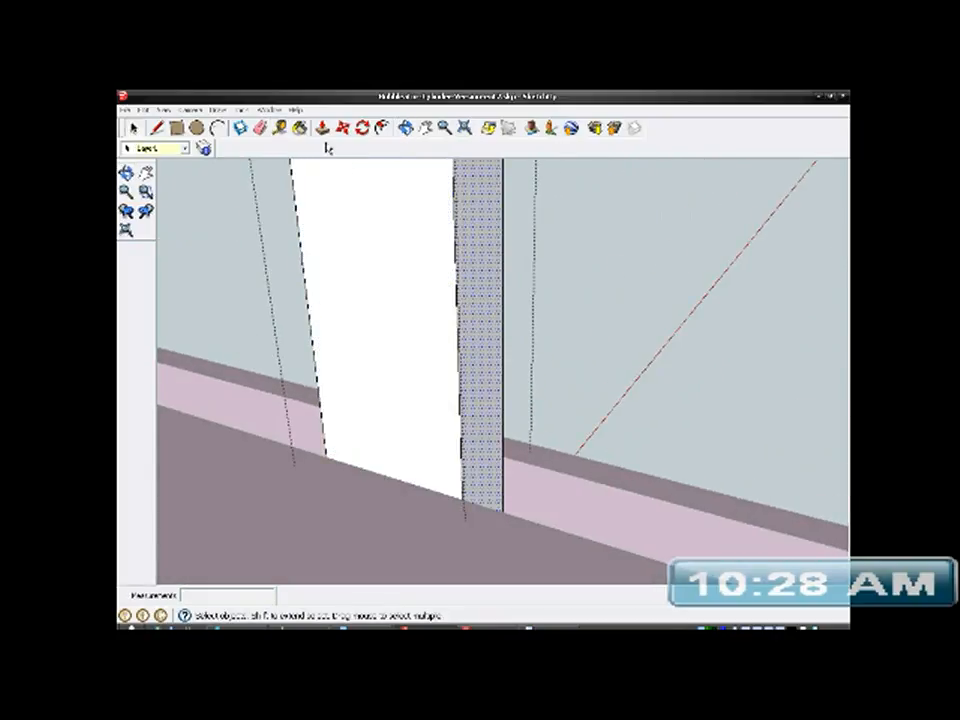
pyautogui.click(322, 127)
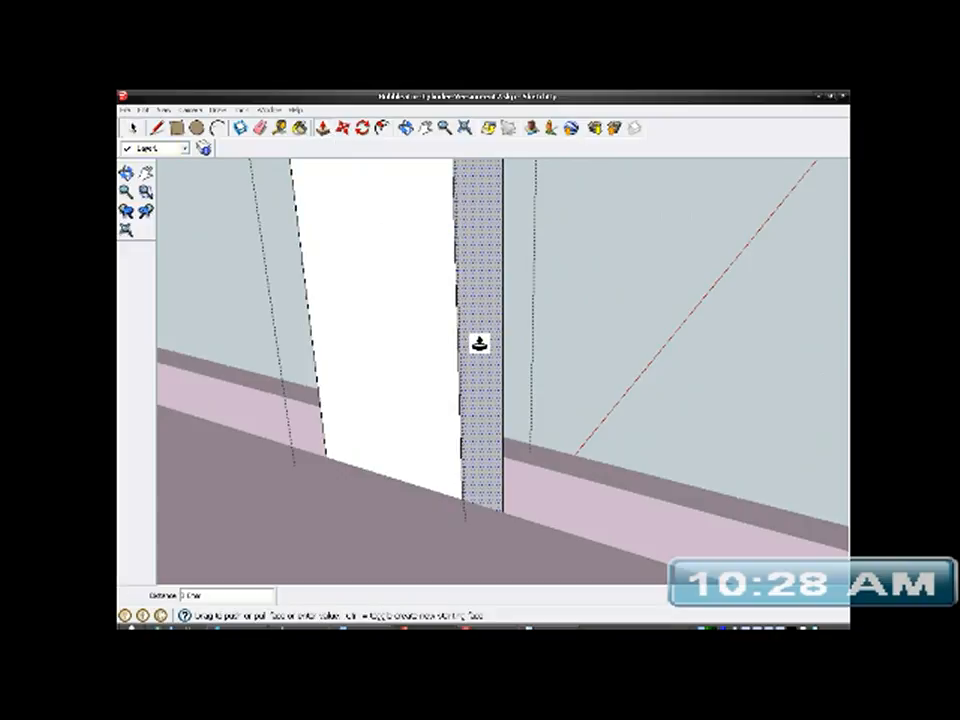
pyautogui.moveTo(480, 343); pyautogui.dragTo(501, 351)
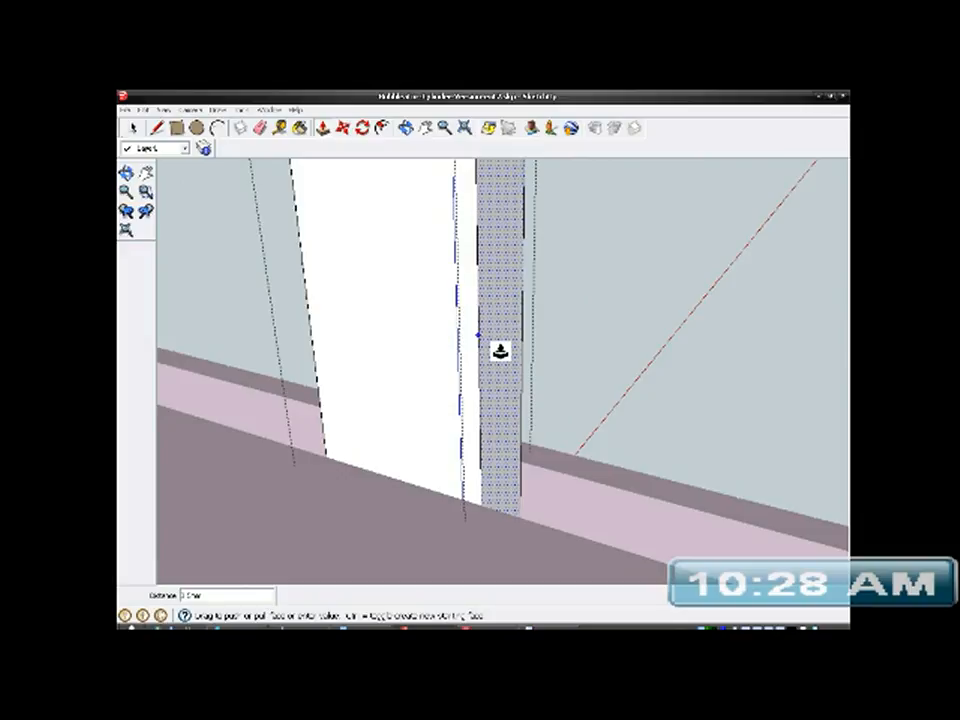
pyautogui.moveTo(500, 350); pyautogui.dragTo(493, 349)
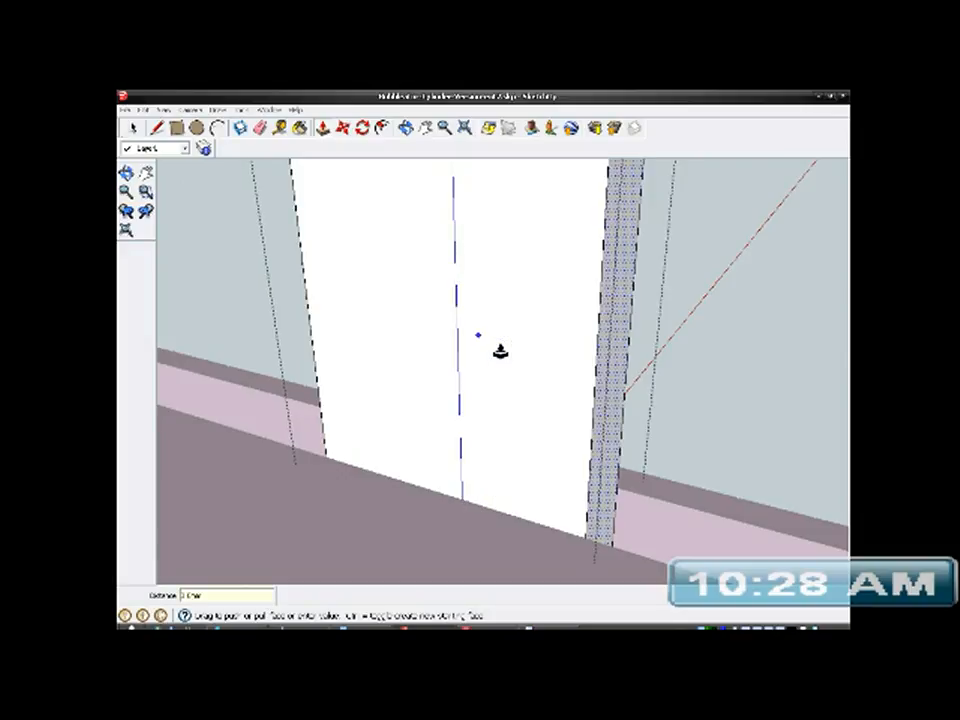
pyautogui.moveTo(461, 349); pyautogui.dragTo(403, 459, button='middle')
pyautogui.press('p')
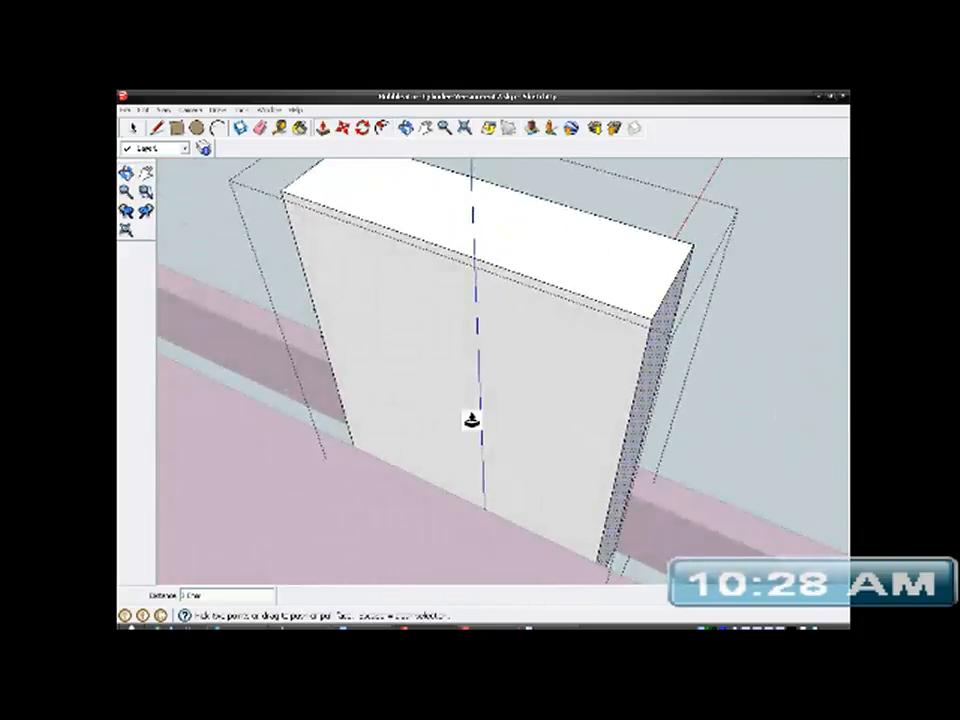
# - Add two vertical guides on the wide face, inset equally from its two side edges
pyautogui.moveTo(491, 457); pyautogui.dragTo(356, 274, button='middle')
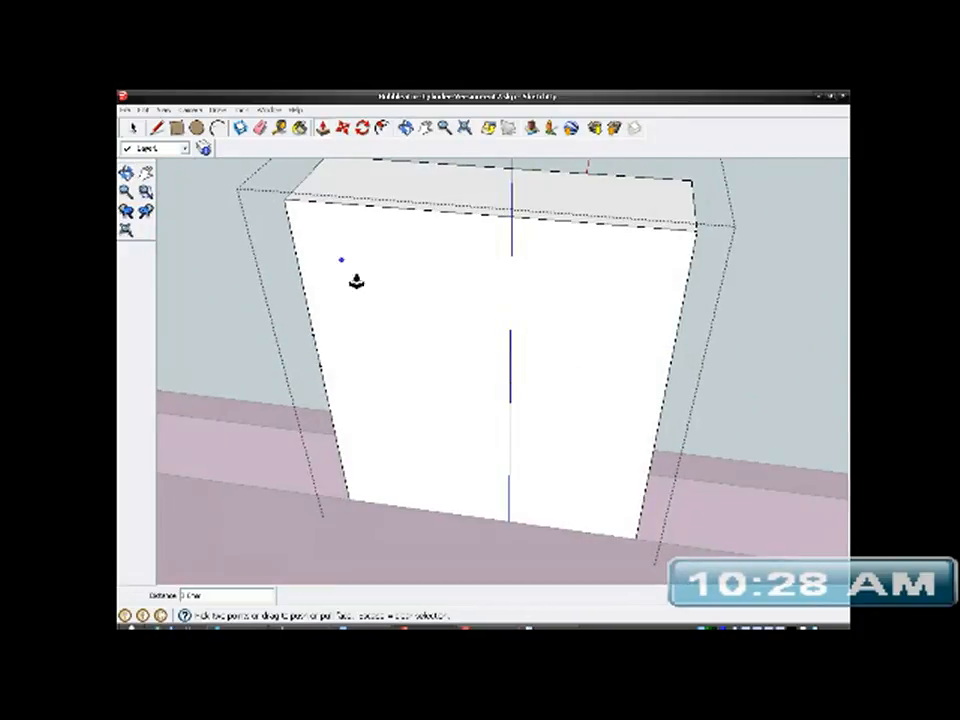
pyautogui.click(280, 127)
pyautogui.moveTo(426, 367); pyautogui.dragTo(506, 480, button='middle')
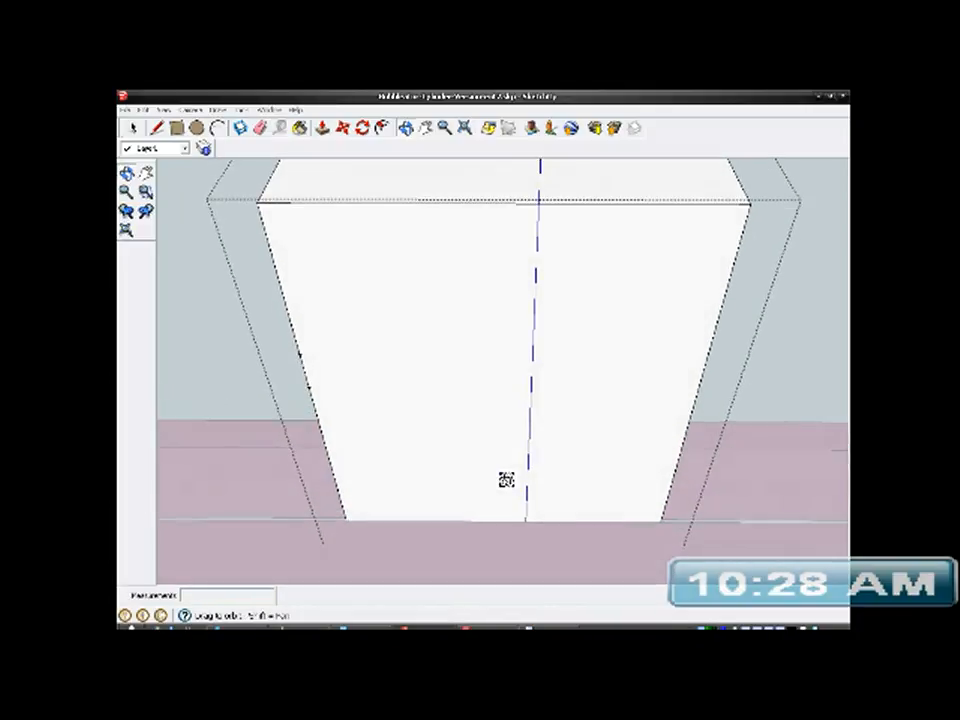
pyautogui.click(303, 368)
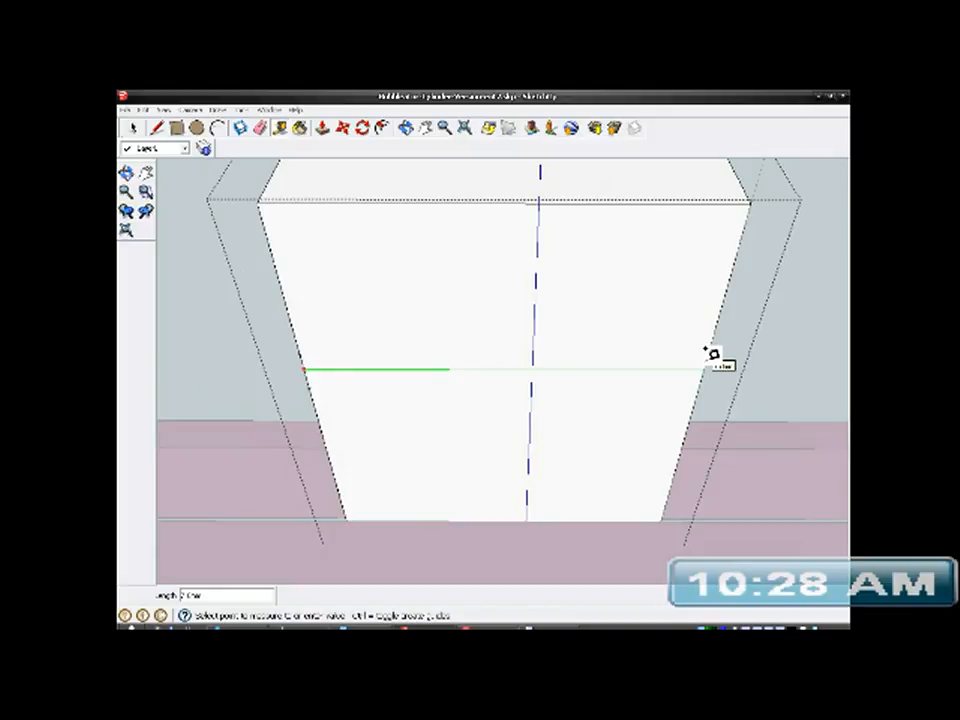
pyautogui.click(365, 368)
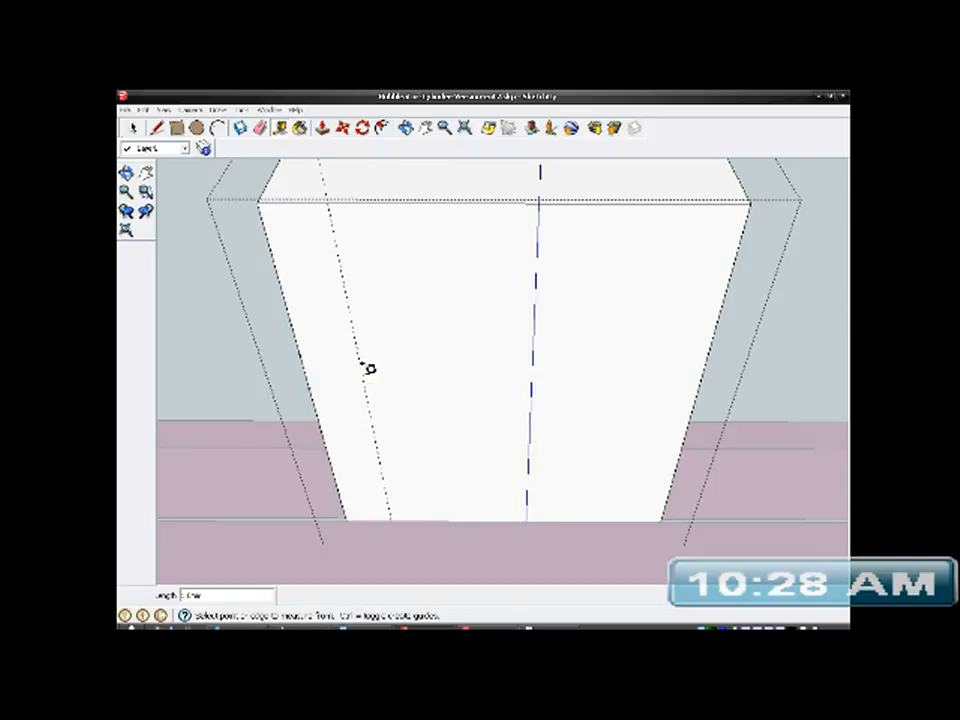
pyautogui.click(704, 371)
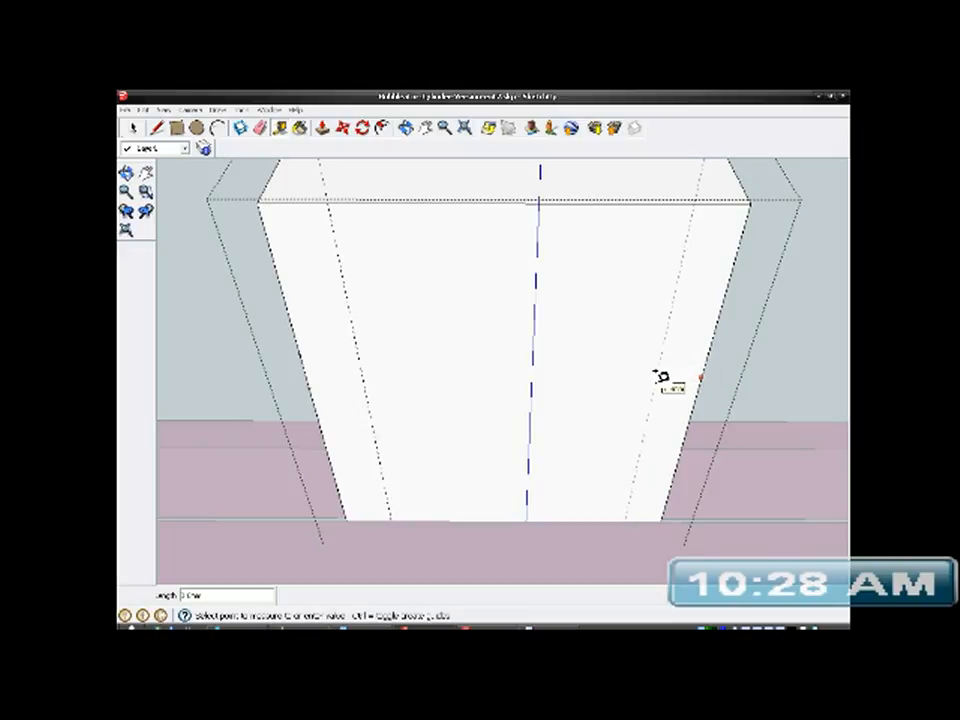
pyautogui.click(651, 375)
# - Draw two horizontal lines across the wide face, starting from the two guide points on its side edge
pyautogui.moveTo(498, 394); pyautogui.dragTo(509, 350, button='middle')
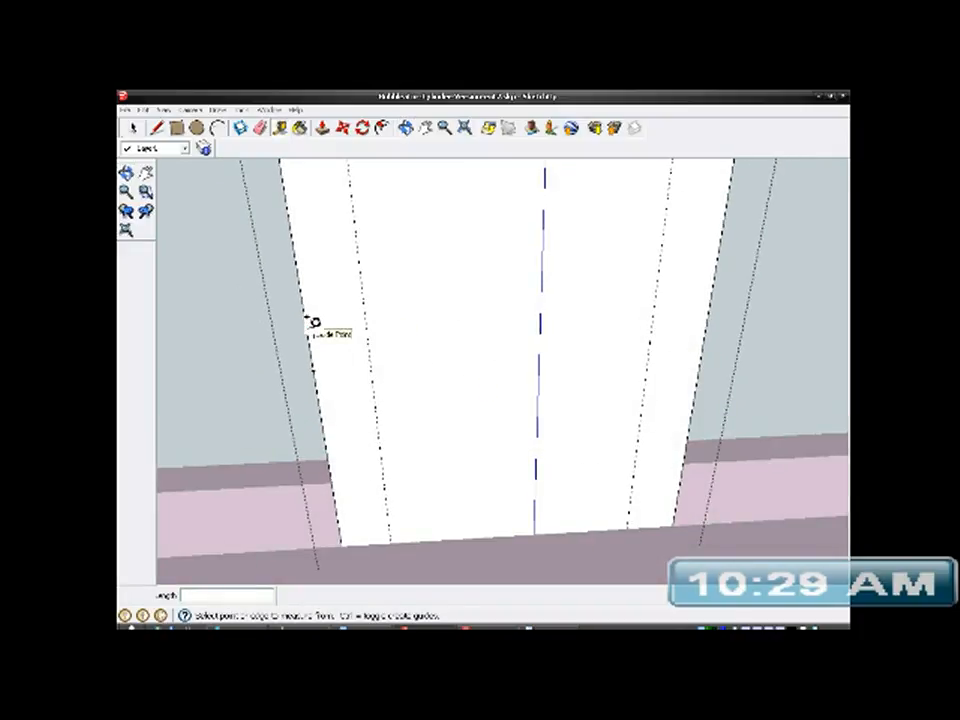
pyautogui.click(158, 129)
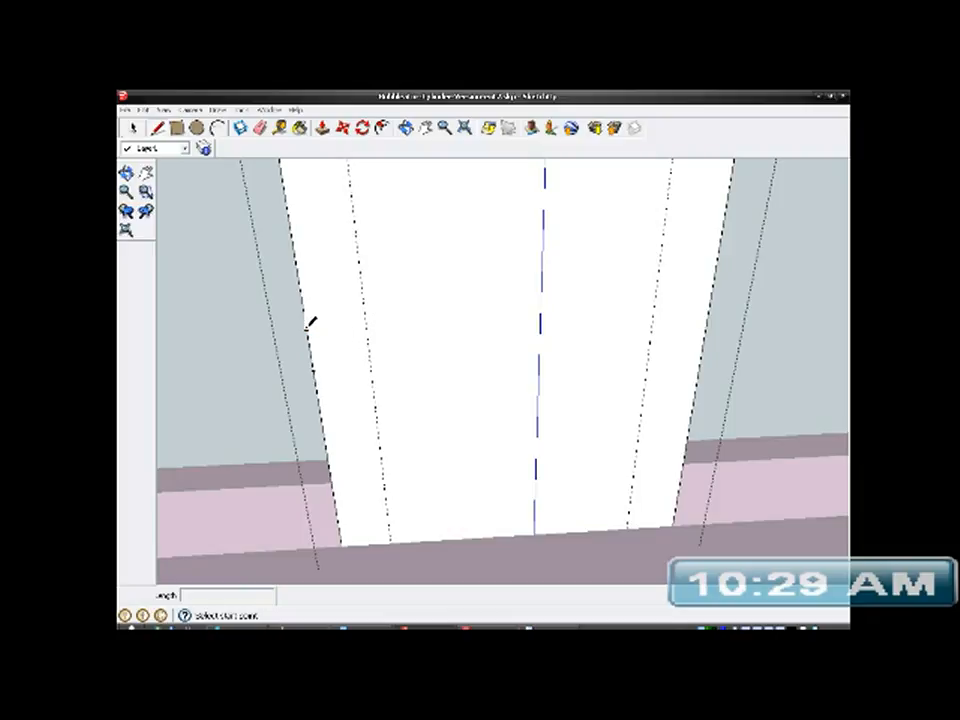
pyautogui.click(307, 325)
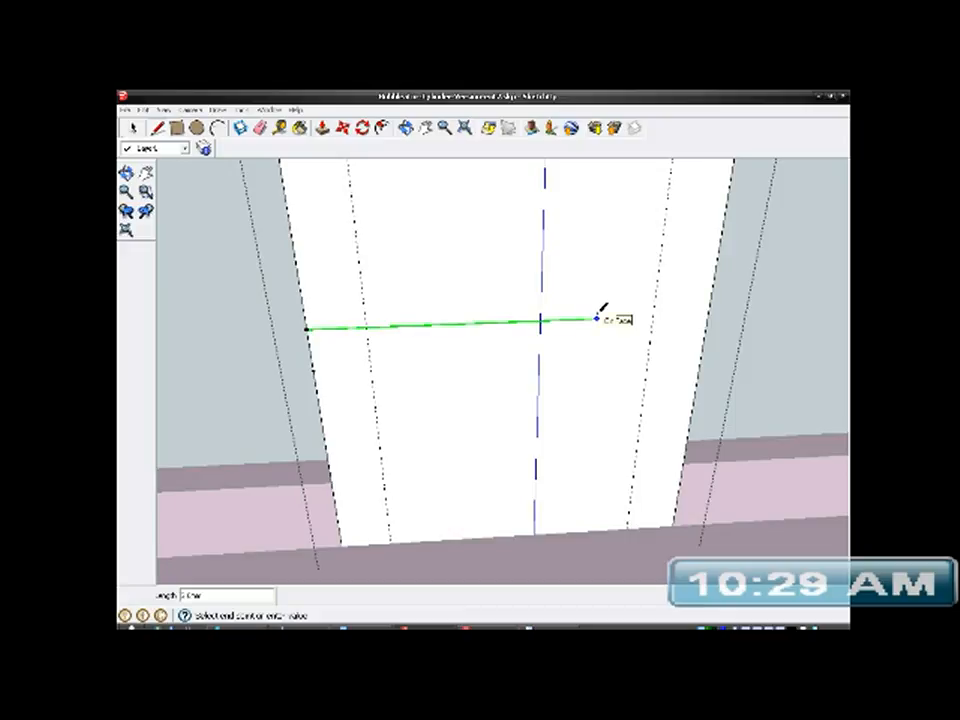
pyautogui.click(707, 315)
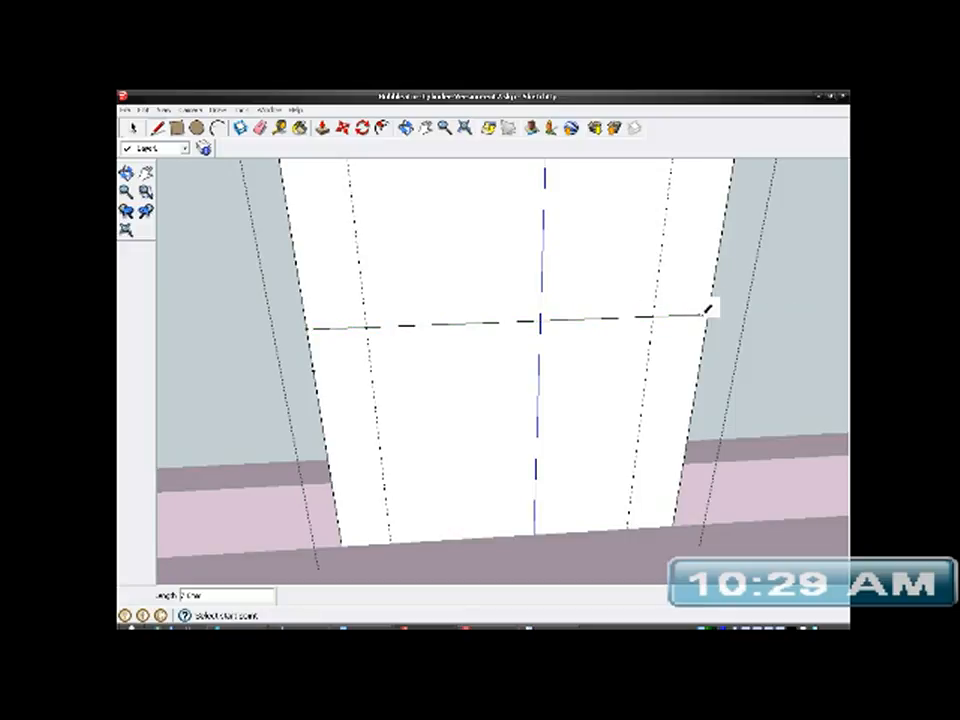
pyautogui.click(315, 368)
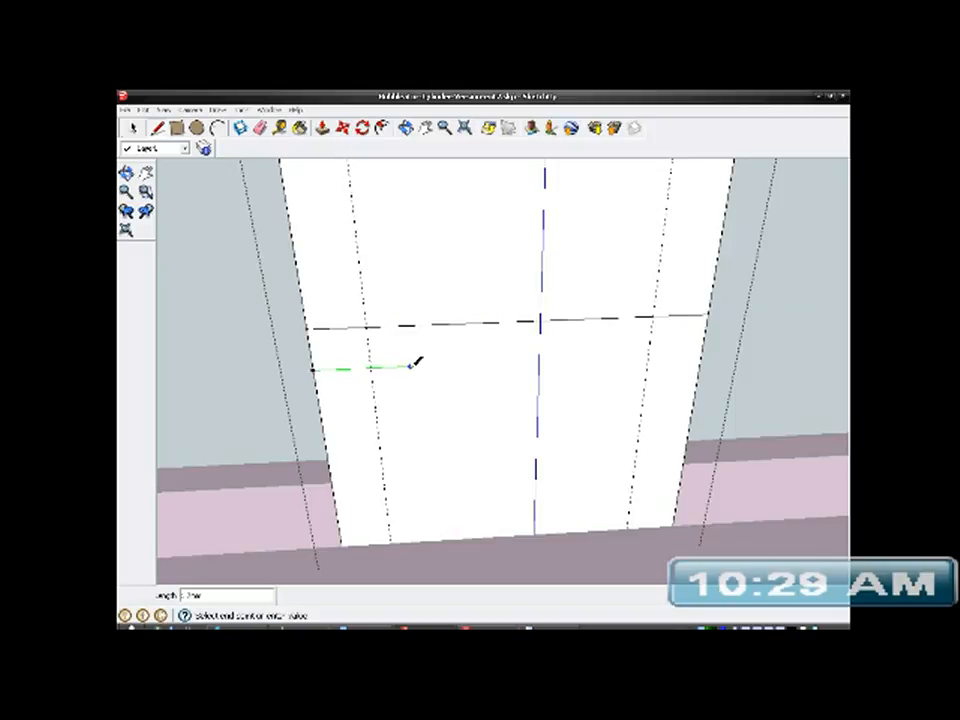
pyautogui.click(704, 352)
# - Close the rectangle by drawing short vertical lines along both guides between the two horizontal lines
pyautogui.scroll(4, 375, 343)
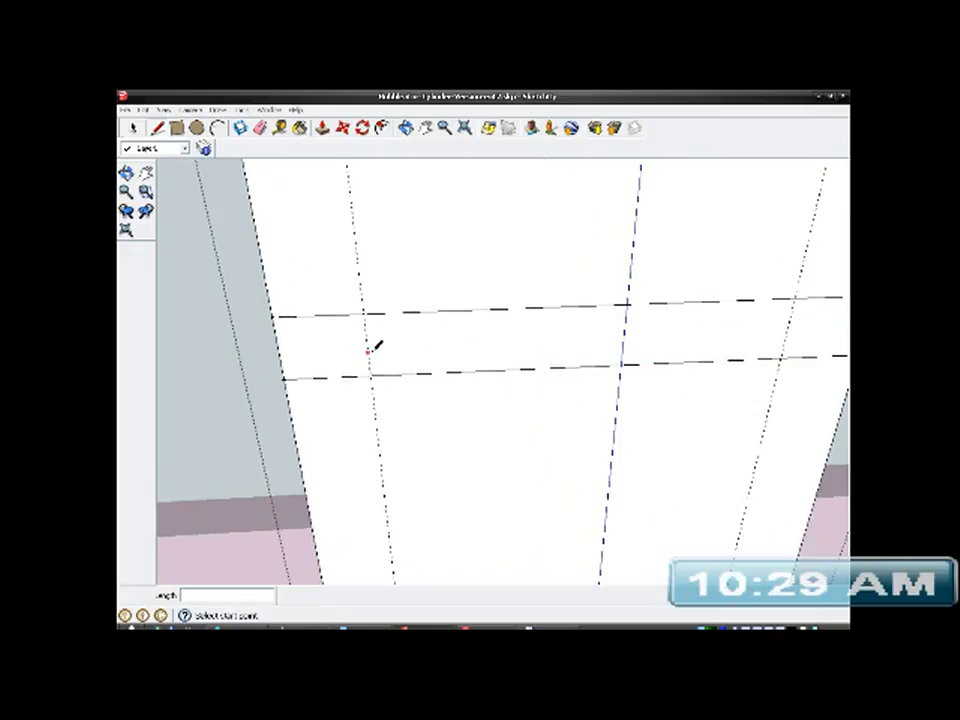
pyautogui.click(366, 312)
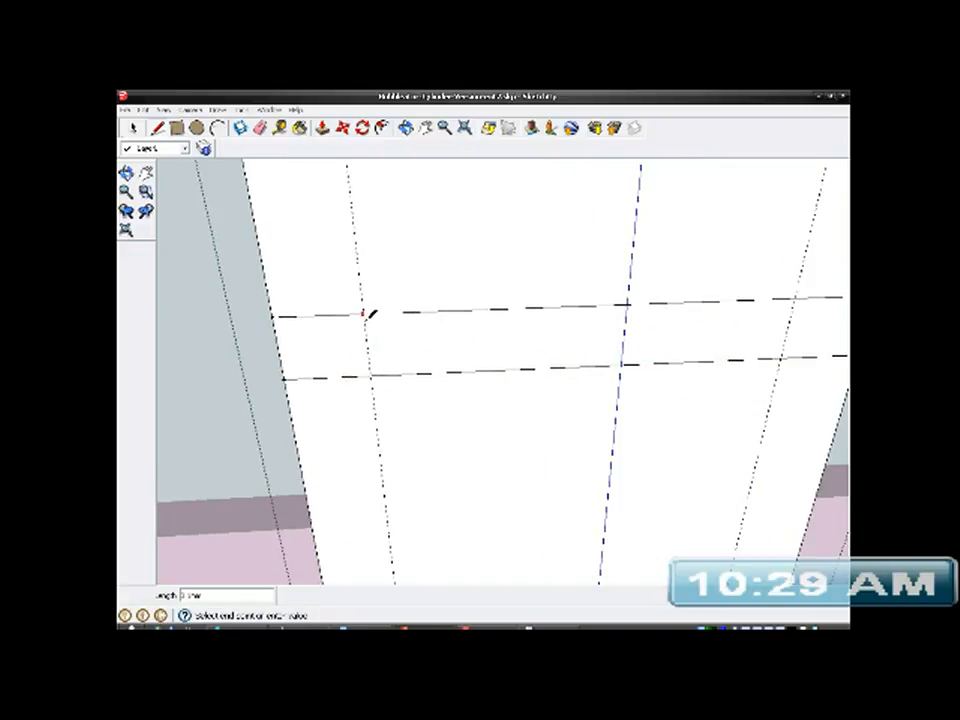
pyautogui.click(371, 376)
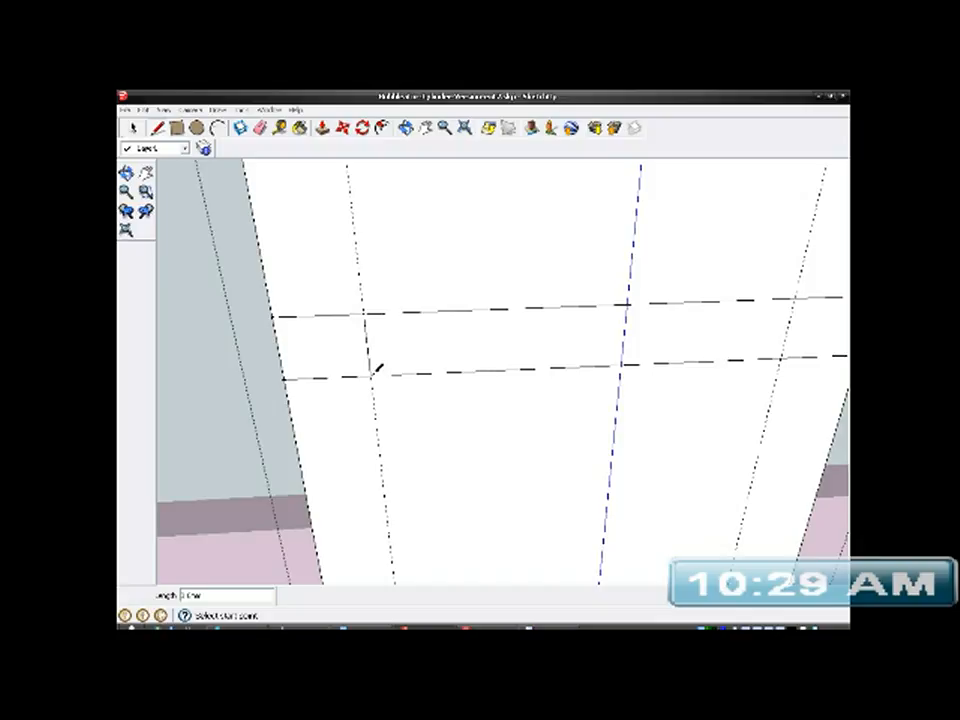
pyautogui.scroll(-3, 340, 420)
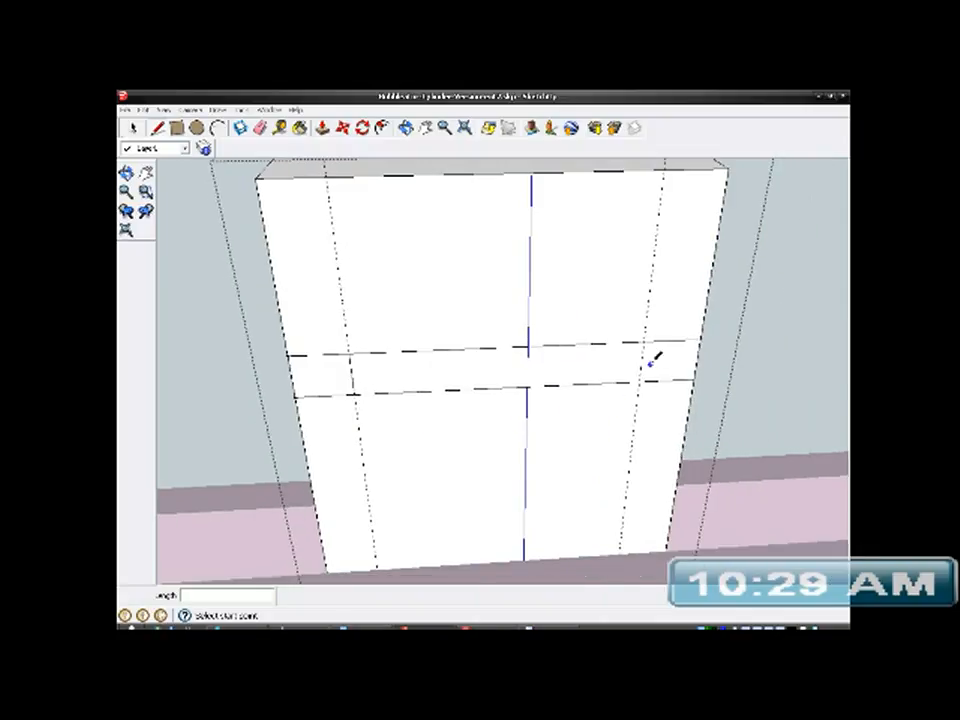
pyautogui.click(643, 342)
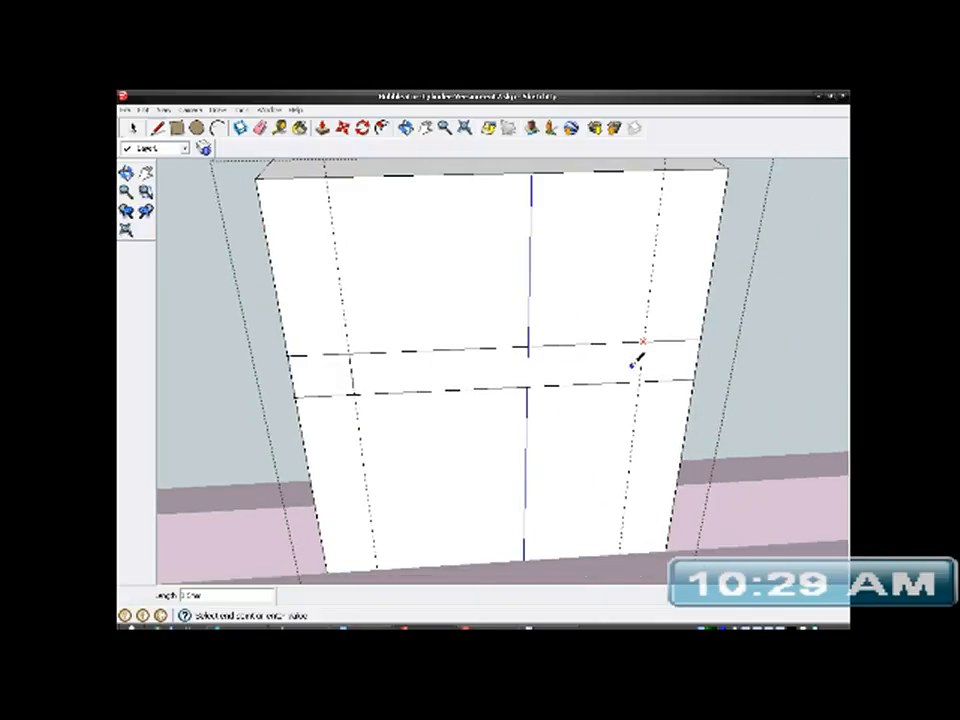
pyautogui.click(644, 377)
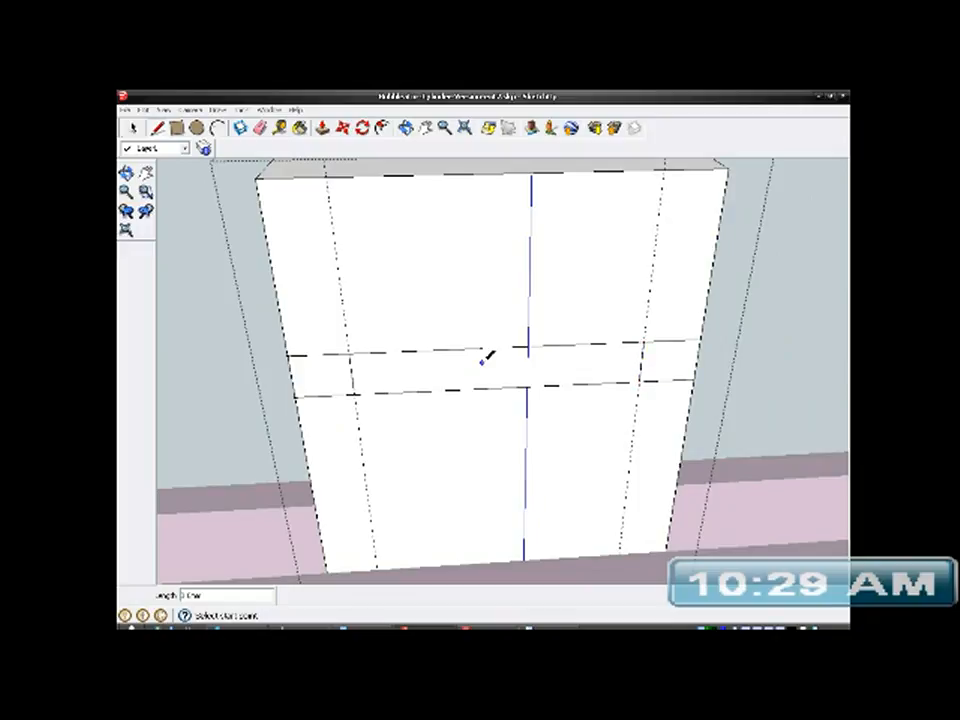
# - Erase the horizontal line ends outside the vertical guides, leaving only the rectangle on the face
pyautogui.click(260, 127)
pyautogui.moveTo(325, 358); pyautogui.dragTo(321, 422)
pyautogui.moveTo(664, 321)
pyautogui.mouseDown()
pyautogui.moveTo(668, 397)
pyautogui.moveTo(637, 411)
pyautogui.mouseUp()
pyautogui.moveTo(637, 411)
pyautogui.mouseDown(button='middle')
pyautogui.moveTo(542, 411)
pyautogui.moveTo(561, 339)
pyautogui.moveTo(667, 312)
pyautogui.moveTo(653, 341)
pyautogui.mouseUp(button='middle')
pyautogui.scroll(1, 456, 374)
pyautogui.moveTo(454, 375)
pyautogui.mouseDown(button='middle')
pyautogui.moveTo(555, 405)
pyautogui.moveTo(351, 439)
pyautogui.mouseUp(button='middle')
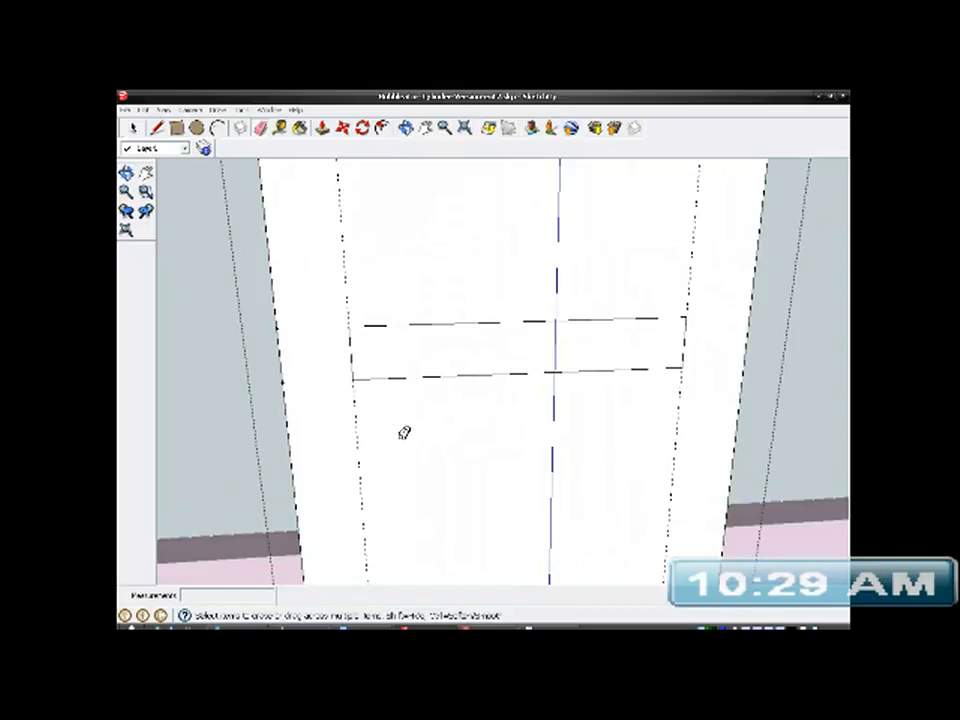
# - Measure the rectangle's height between its upper and lower edges
pyautogui.scroll(-3, 471, 422)
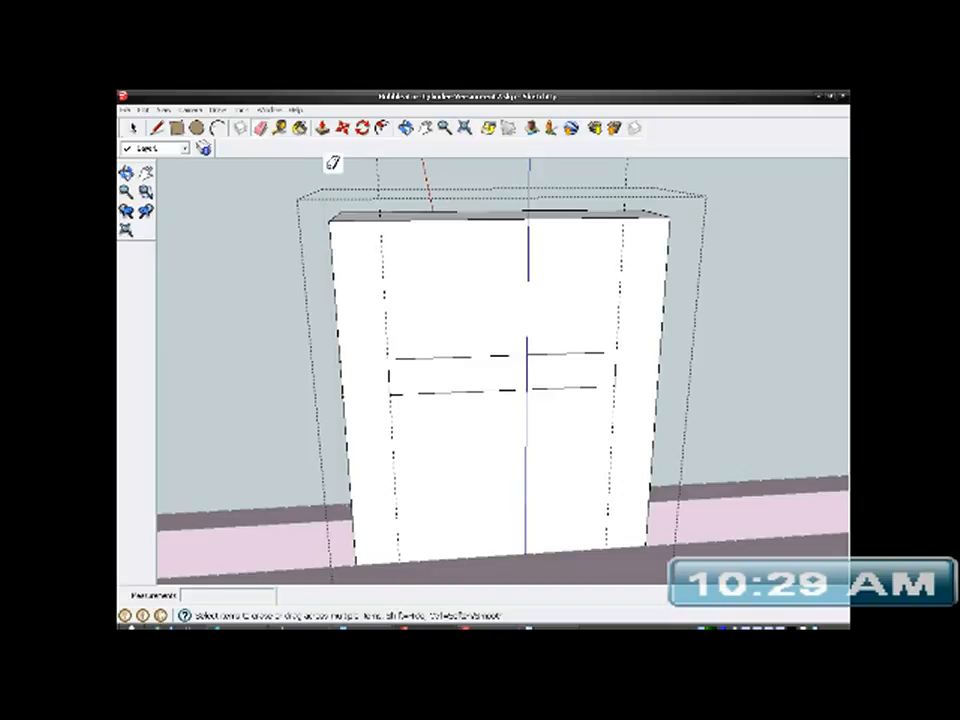
pyautogui.click(281, 130)
pyautogui.scroll(3, 489, 411)
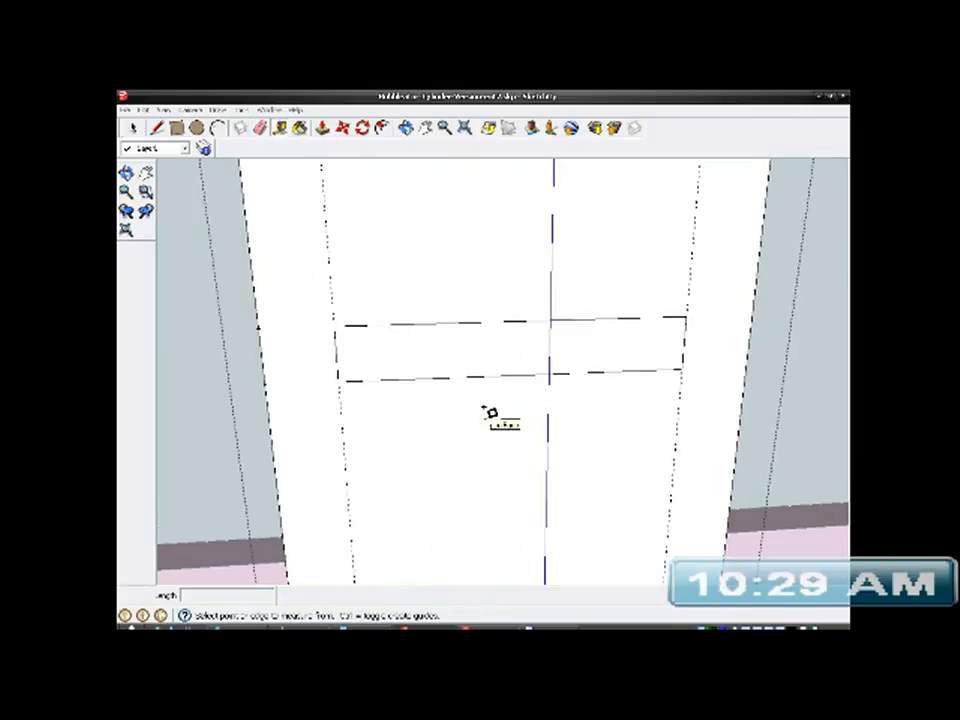
pyautogui.click(489, 311)
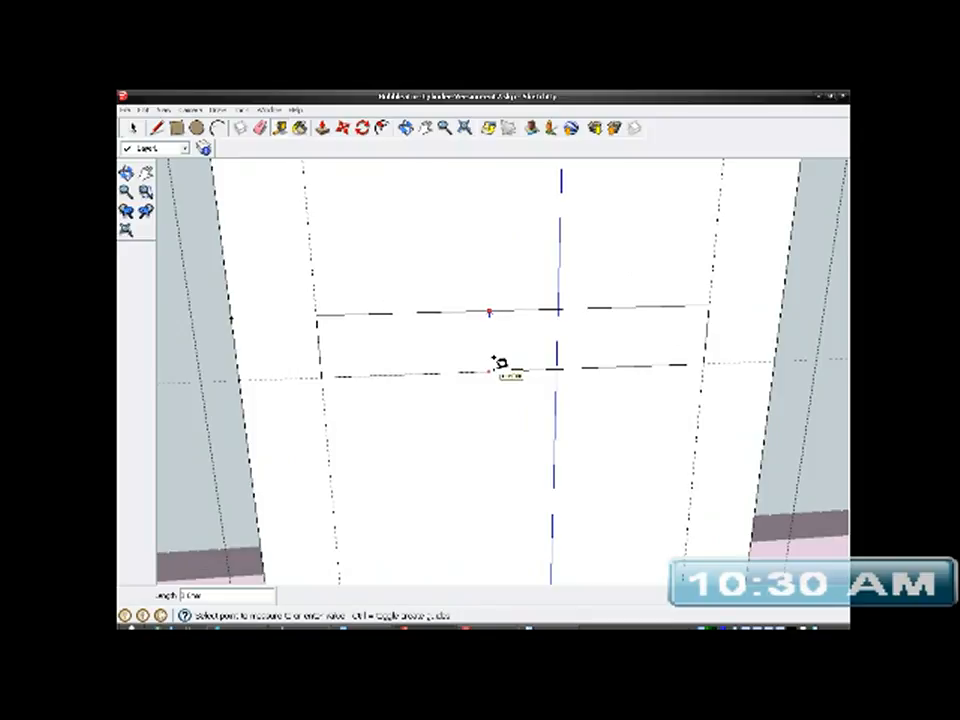
pyautogui.press('Escape')
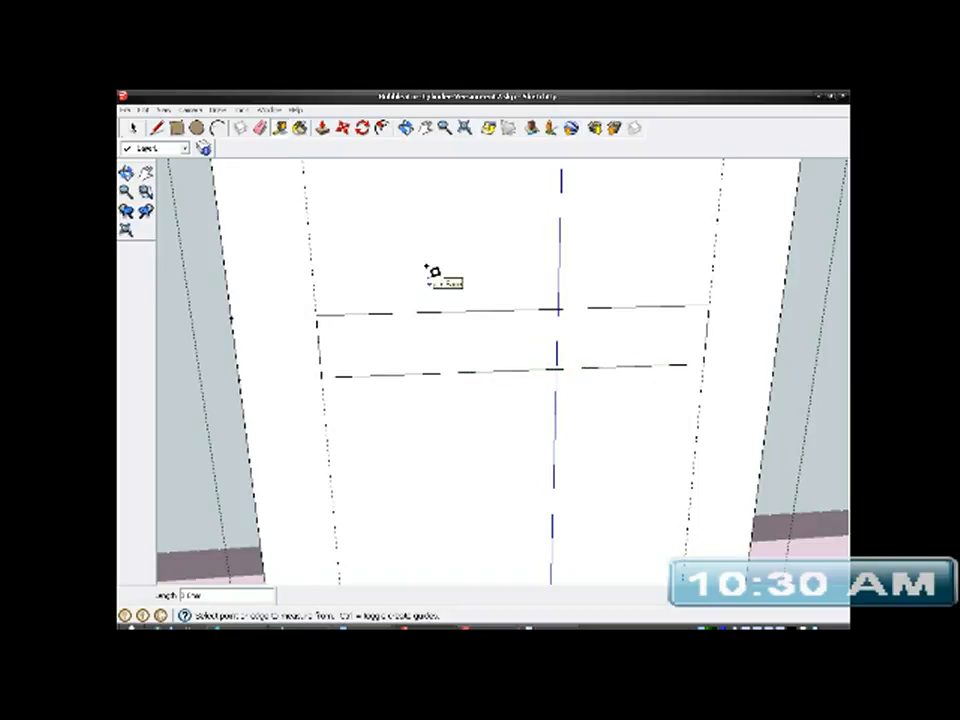
# - Place two horizontal guides inside the rectangle, offset inward from its upper and lower edges, and measure the gap between them
pyautogui.click(518, 311)
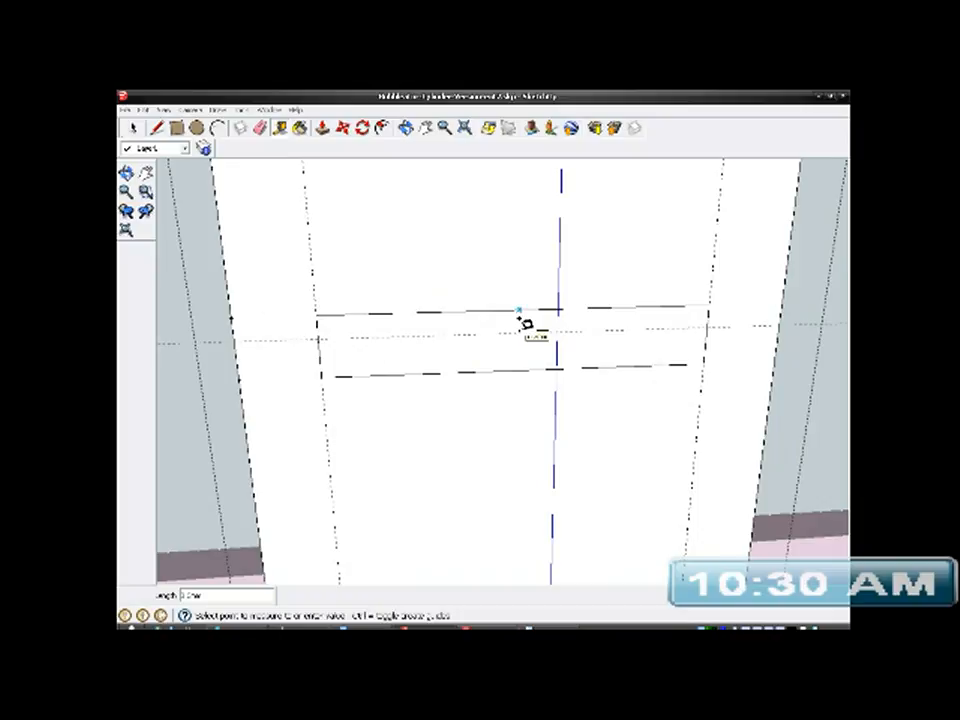
pyautogui.click(521, 322)
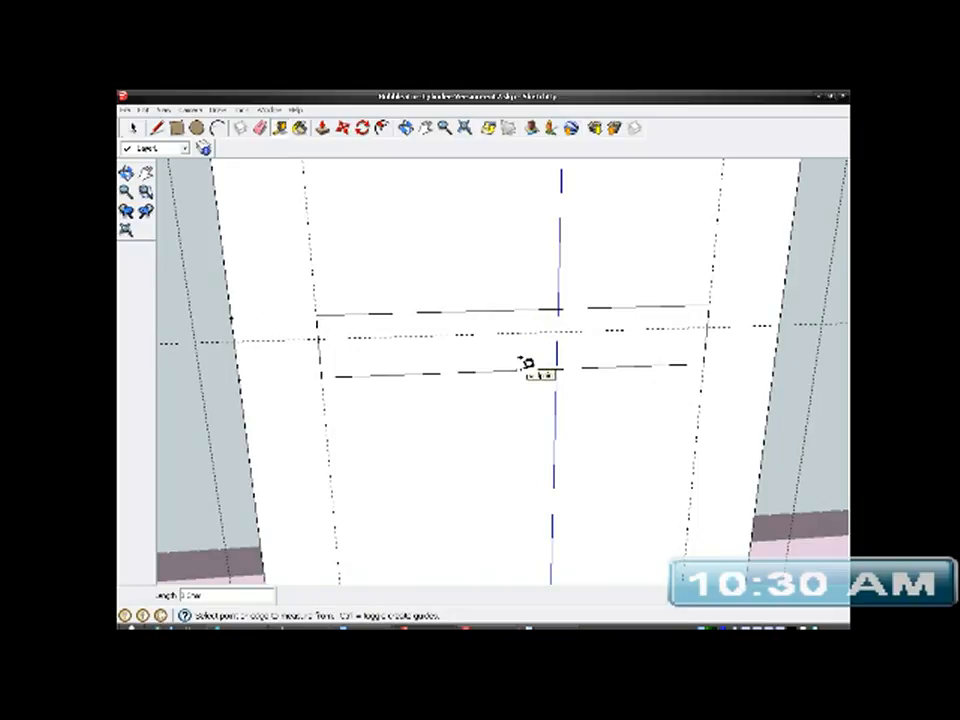
pyautogui.click(519, 369)
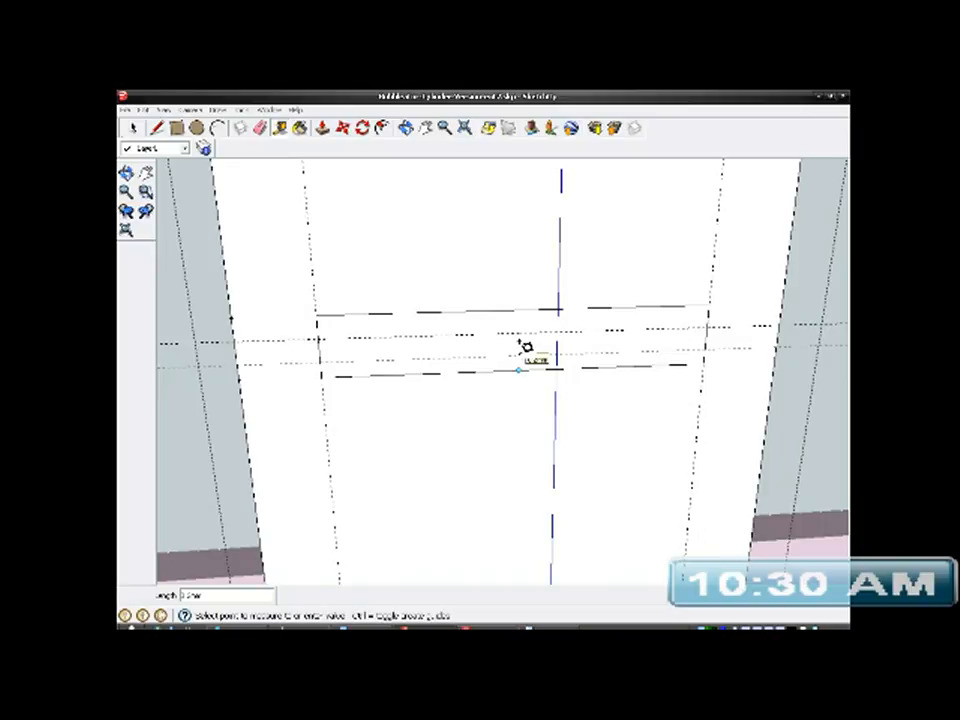
pyautogui.click(524, 344)
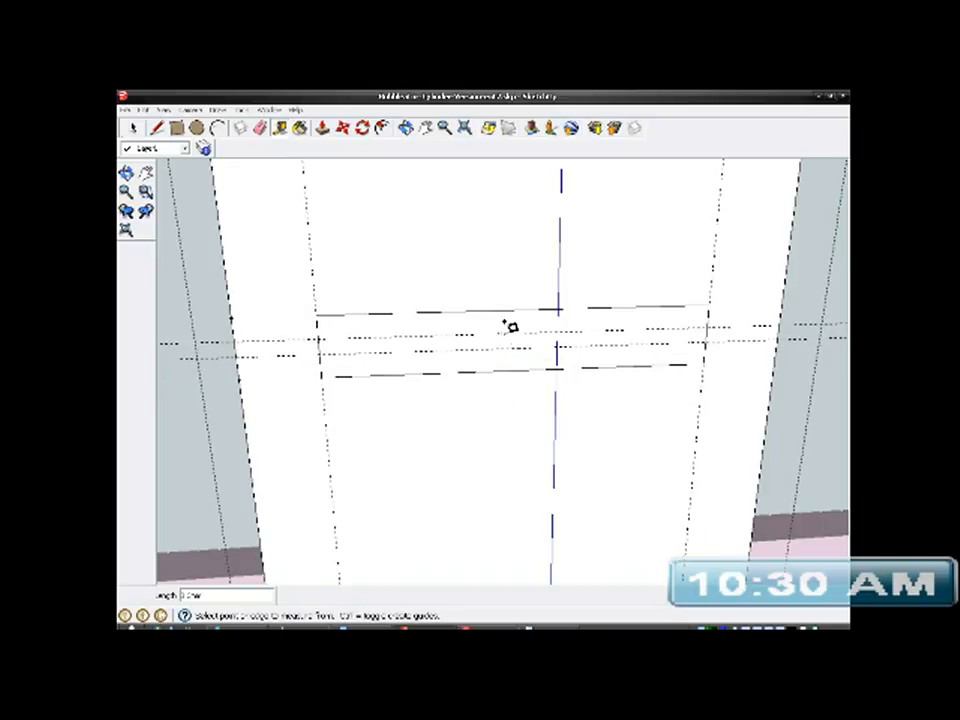
pyautogui.click(507, 323)
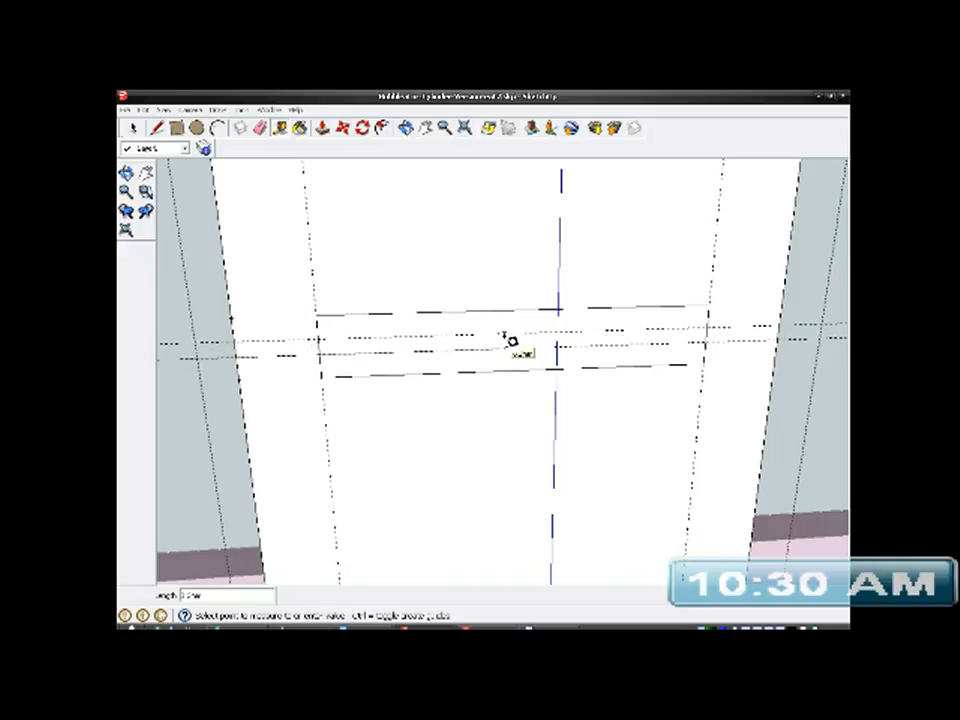
pyautogui.click(504, 336)
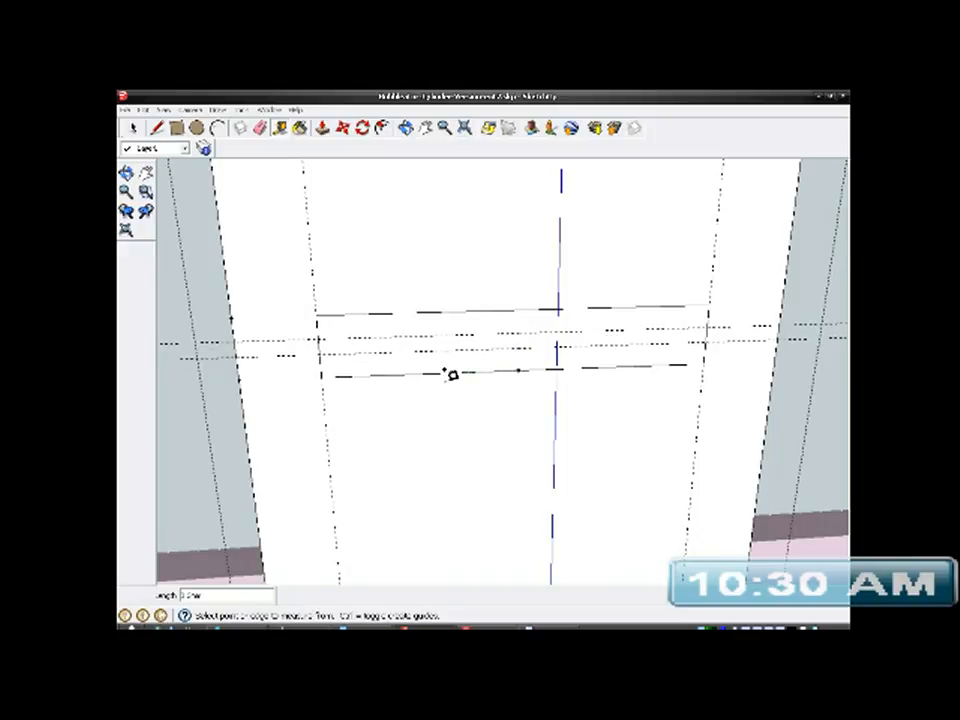
# - Draw two horizontal lines along the new guides between the rectangle's vertical sides, dividing it into three strips
pyautogui.scroll(1, 443, 369)
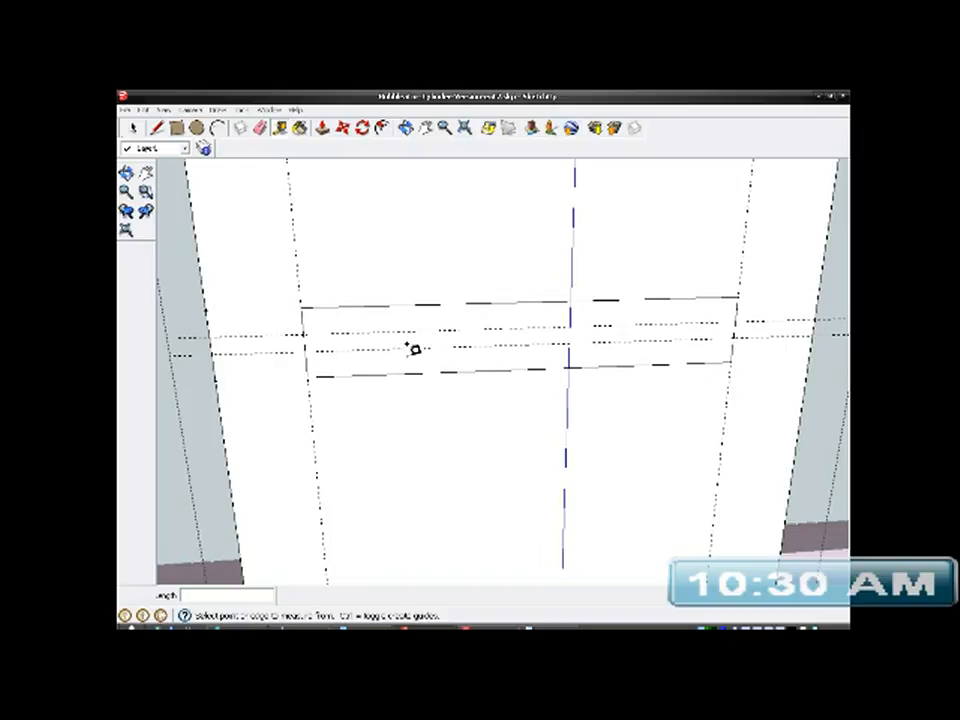
pyautogui.click(156, 128)
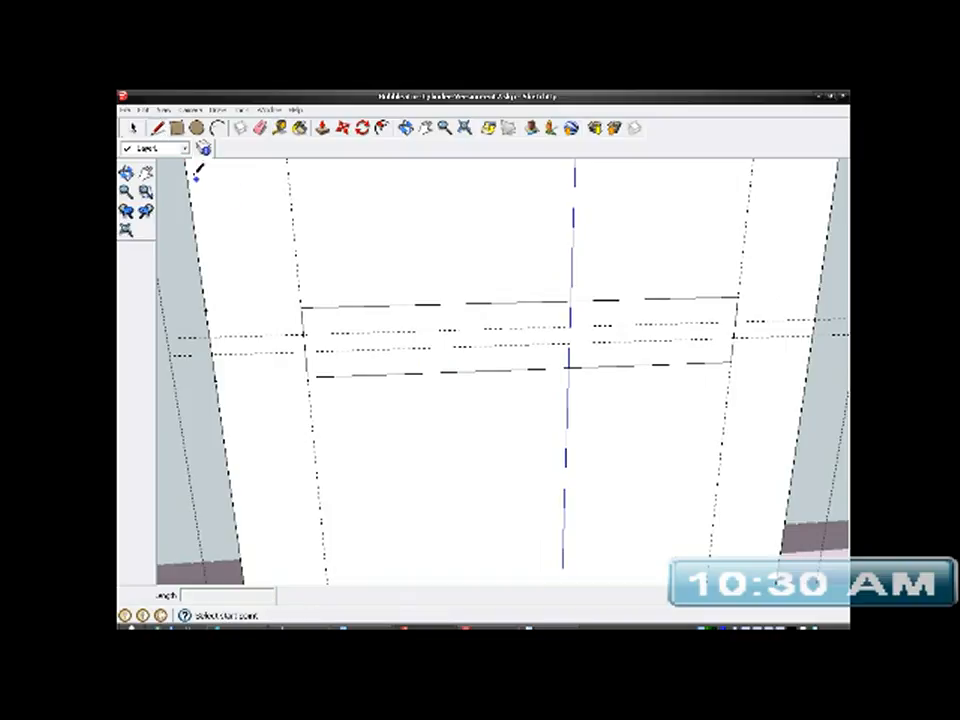
pyautogui.click(305, 332)
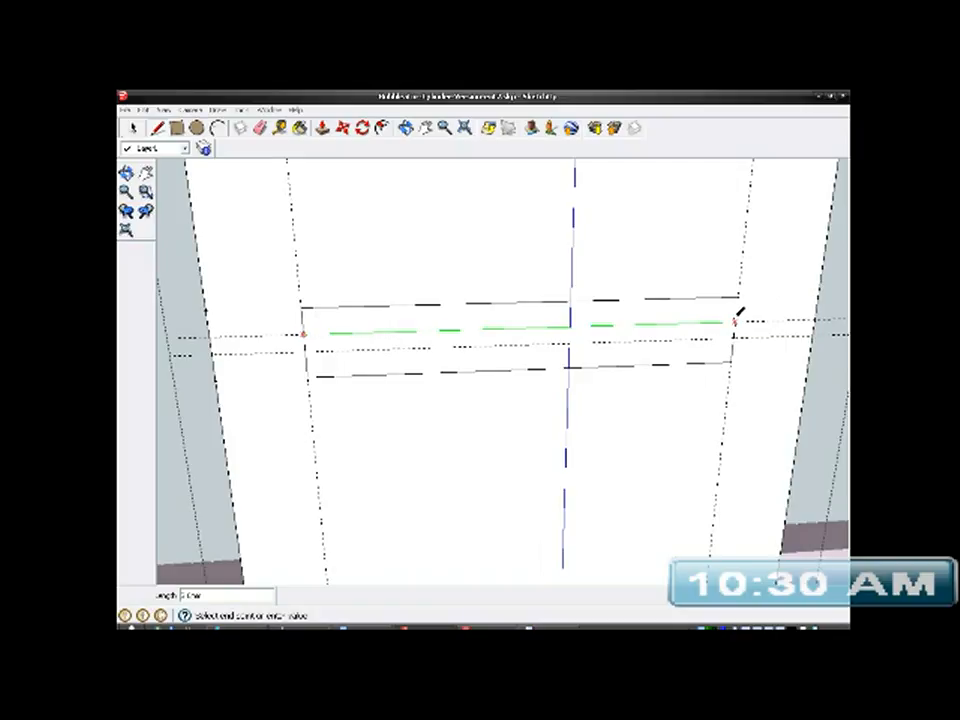
pyautogui.click(738, 318)
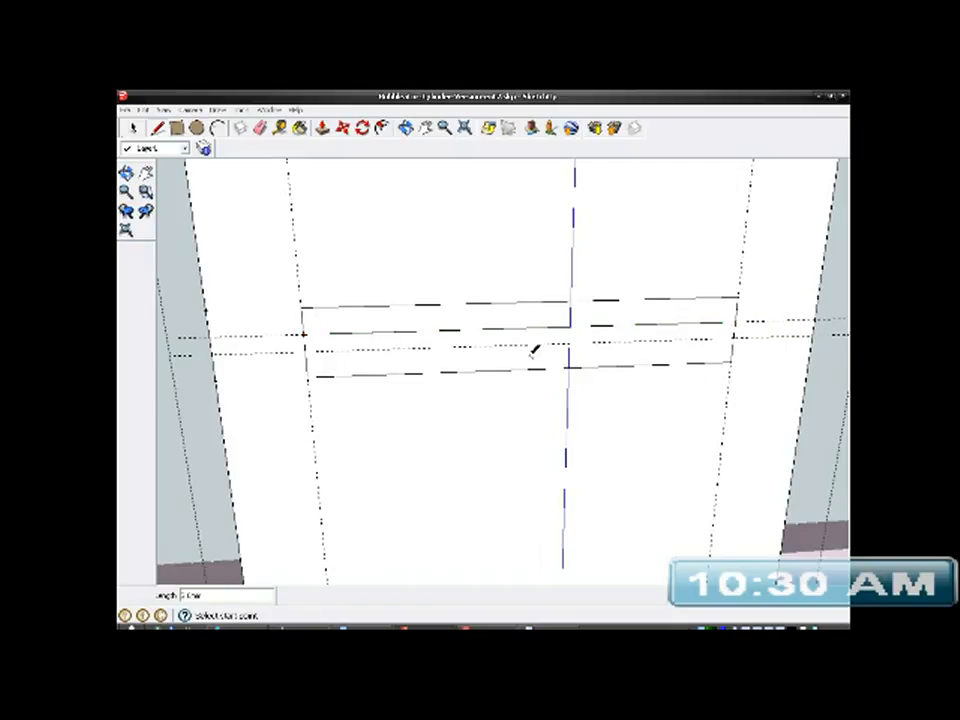
pyautogui.click(305, 350)
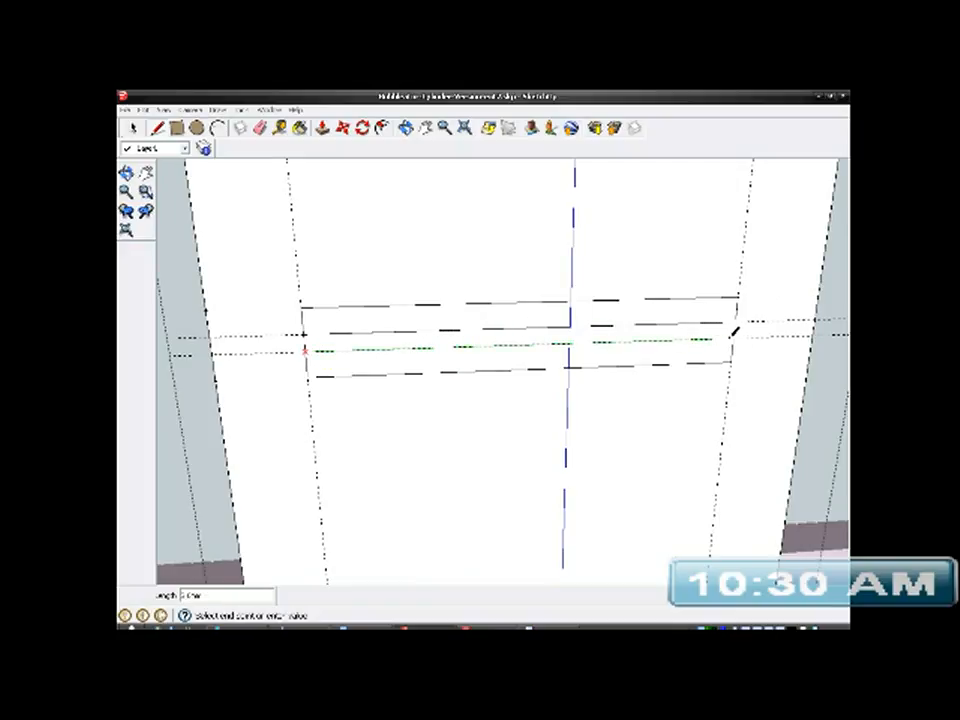
pyautogui.click(735, 336)
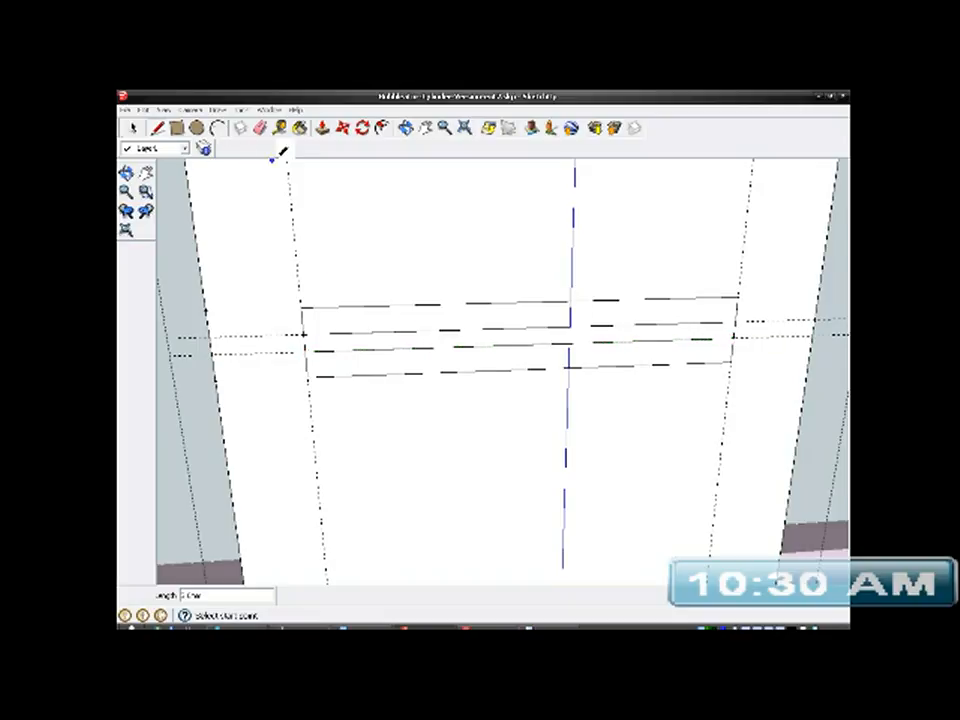
# - Push the upper and lower strips through the post's full thickness, cutting two slots with a bar between them
pyautogui.click(322, 128)
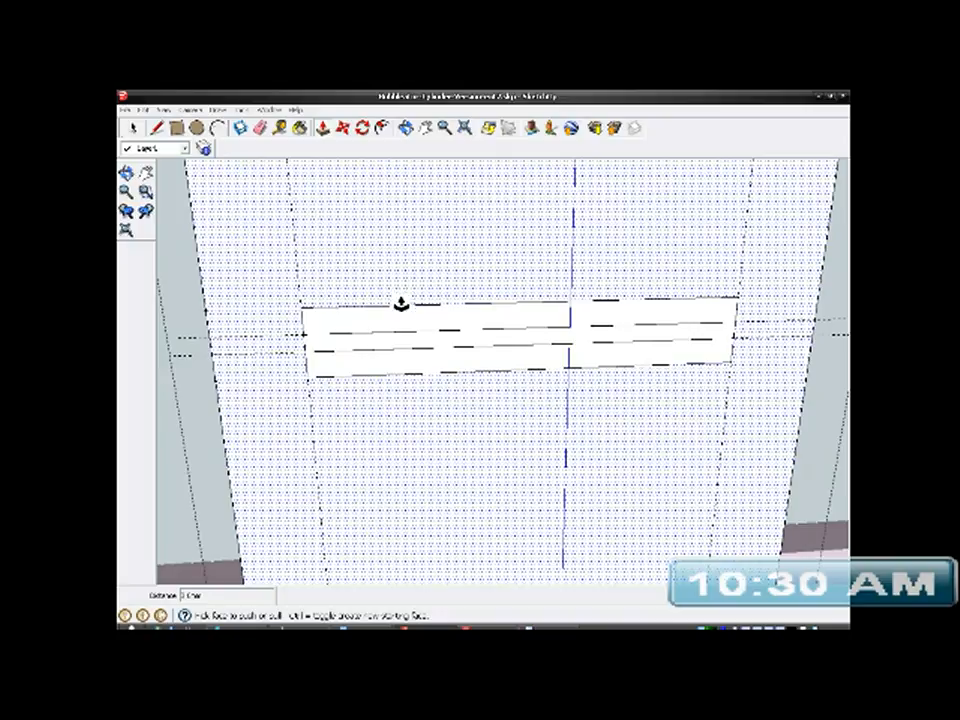
pyautogui.moveTo(402, 320); pyautogui.dragTo(379, 374, button='middle')
pyautogui.moveTo(379, 374); pyautogui.dragTo(366, 372)
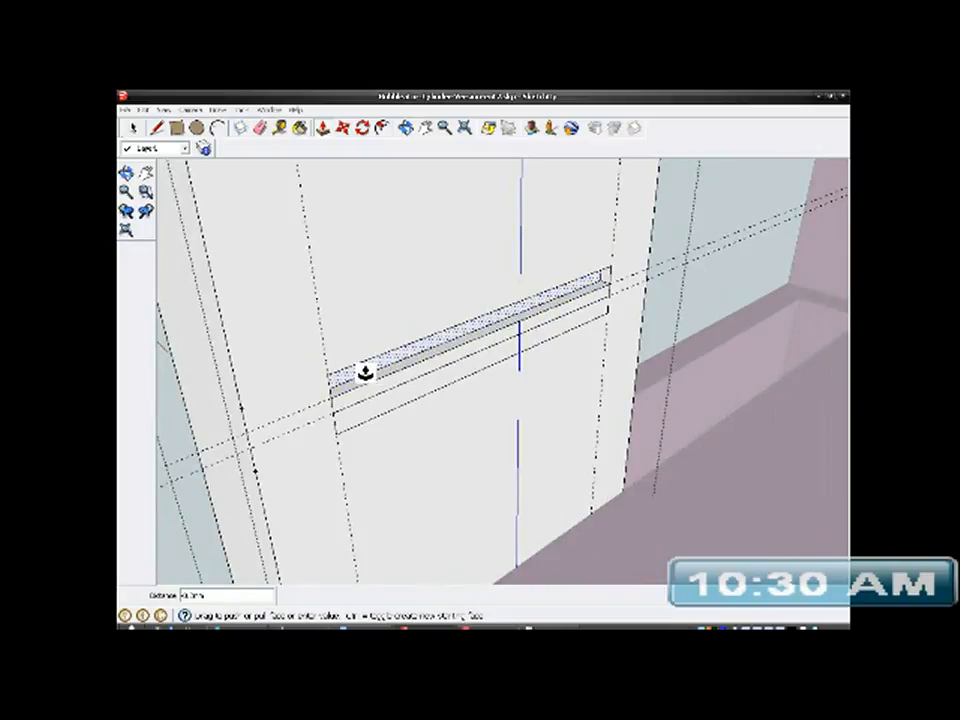
pyautogui.click(180, 380)
pyautogui.moveTo(396, 437); pyautogui.dragTo(414, 401, button='middle')
pyautogui.scroll(2, 380, 354)
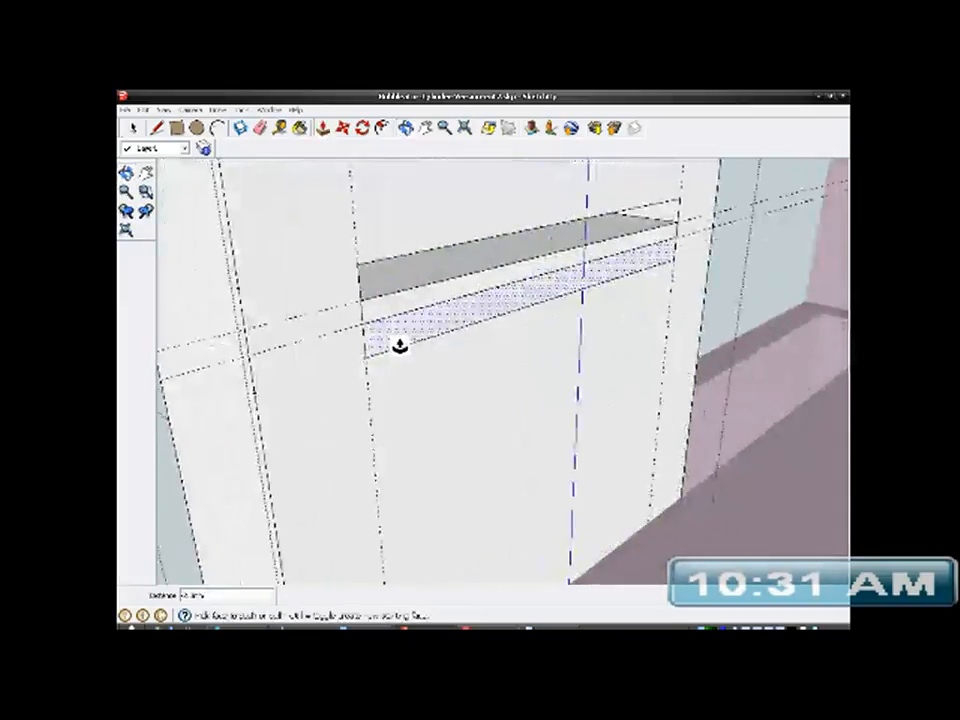
pyautogui.scroll(-1, 430, 337)
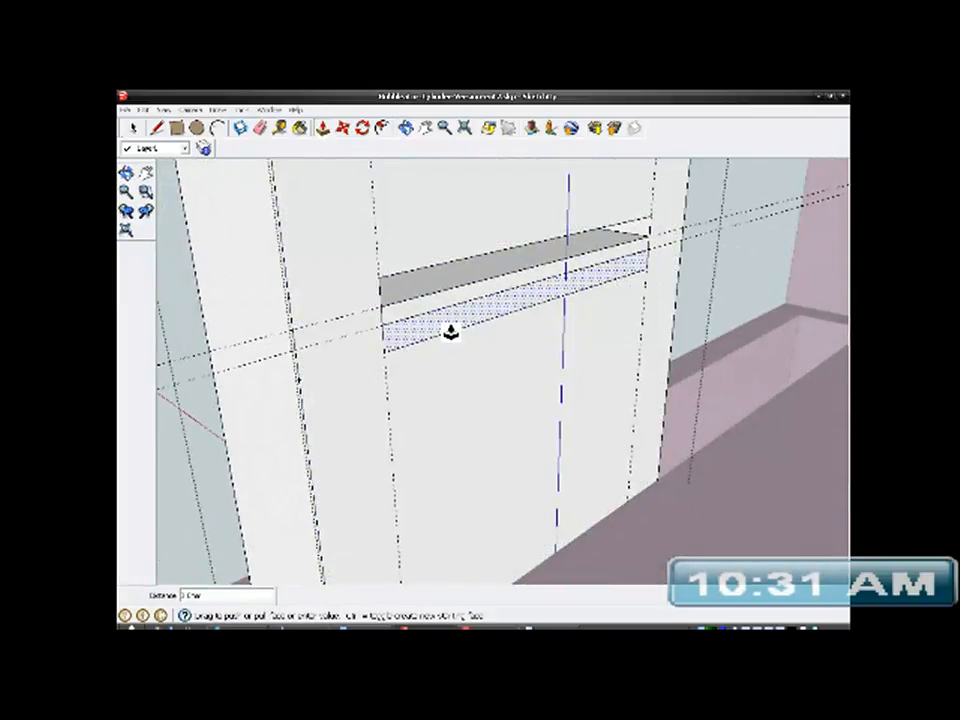
pyautogui.click(450, 333)
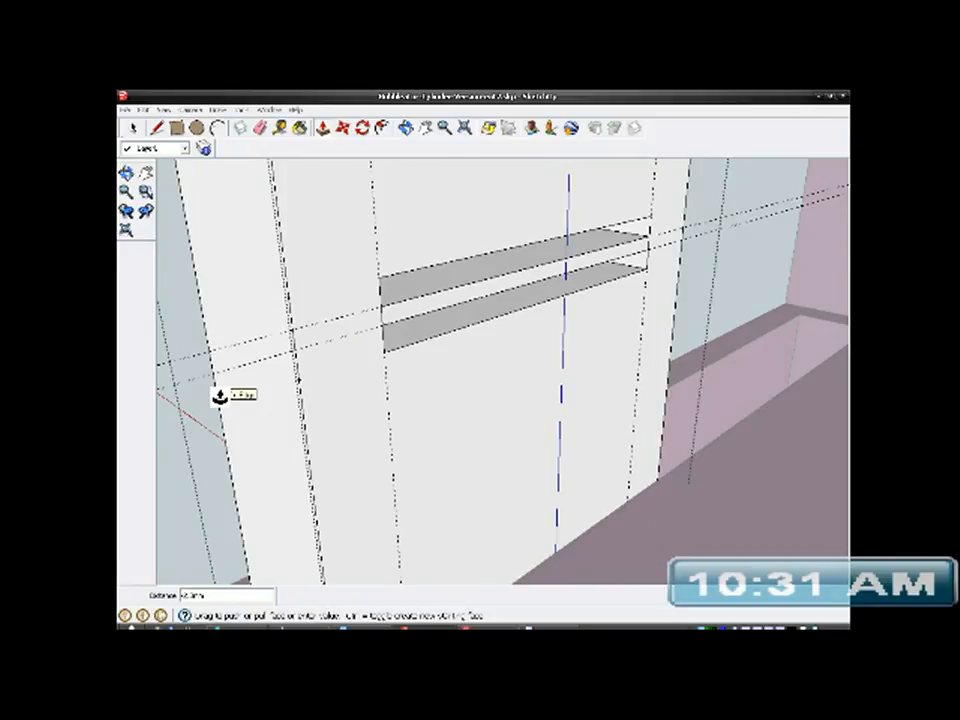
pyautogui.moveTo(216, 396); pyautogui.dragTo(256, 356, button='middle')
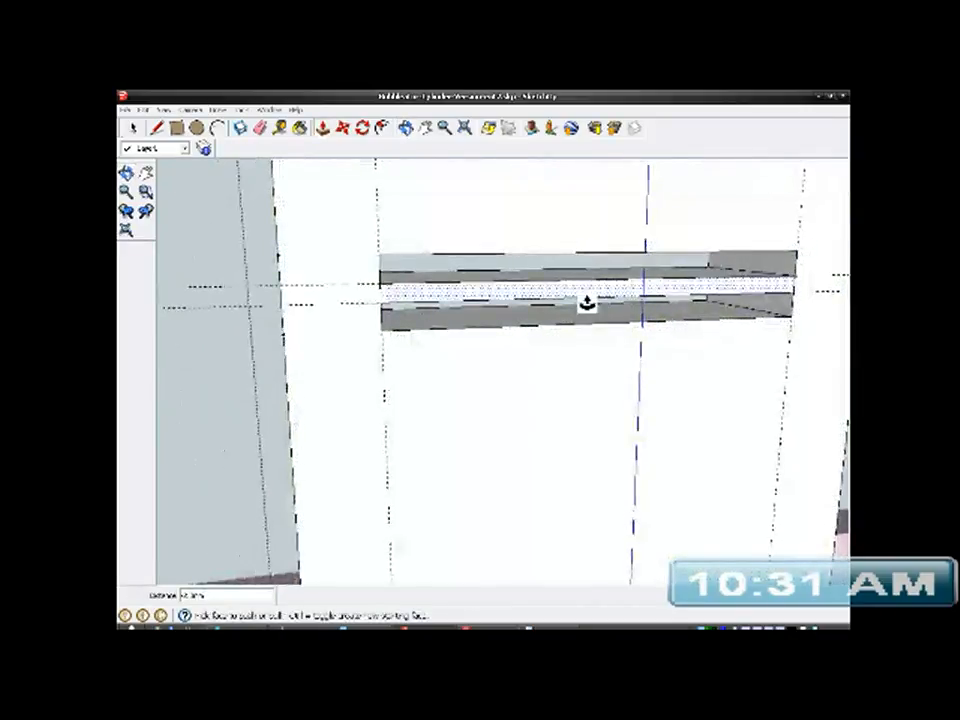
# - Try to heighten the upper slot by pushing its inner top face upward, and undo the change
pyautogui.moveTo(559, 371); pyautogui.dragTo(551, 443, button='middle')
pyautogui.scroll(-5, 546, 446)
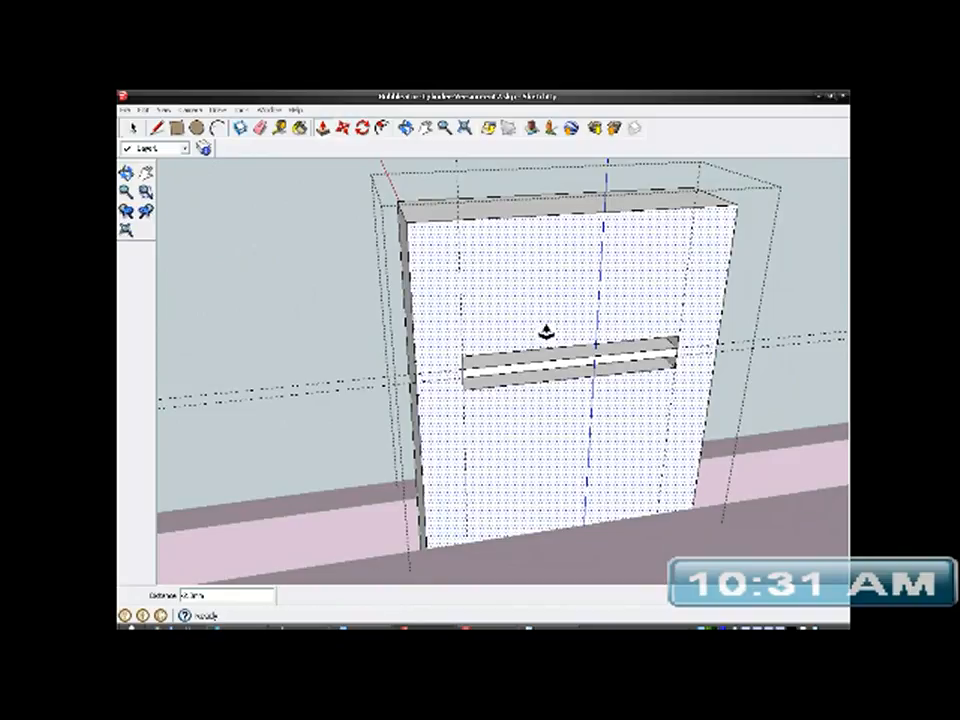
pyautogui.scroll(6, 541, 340)
pyautogui.moveTo(586, 406); pyautogui.dragTo(559, 189, button='middle')
pyautogui.scroll(5, 576, 356)
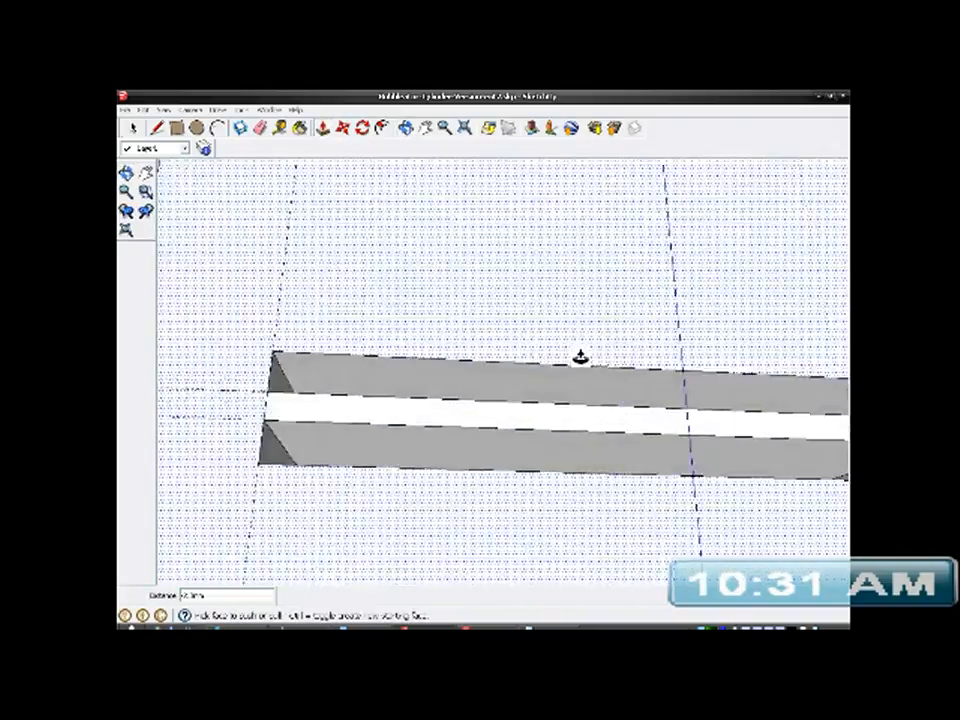
pyautogui.click(566, 390)
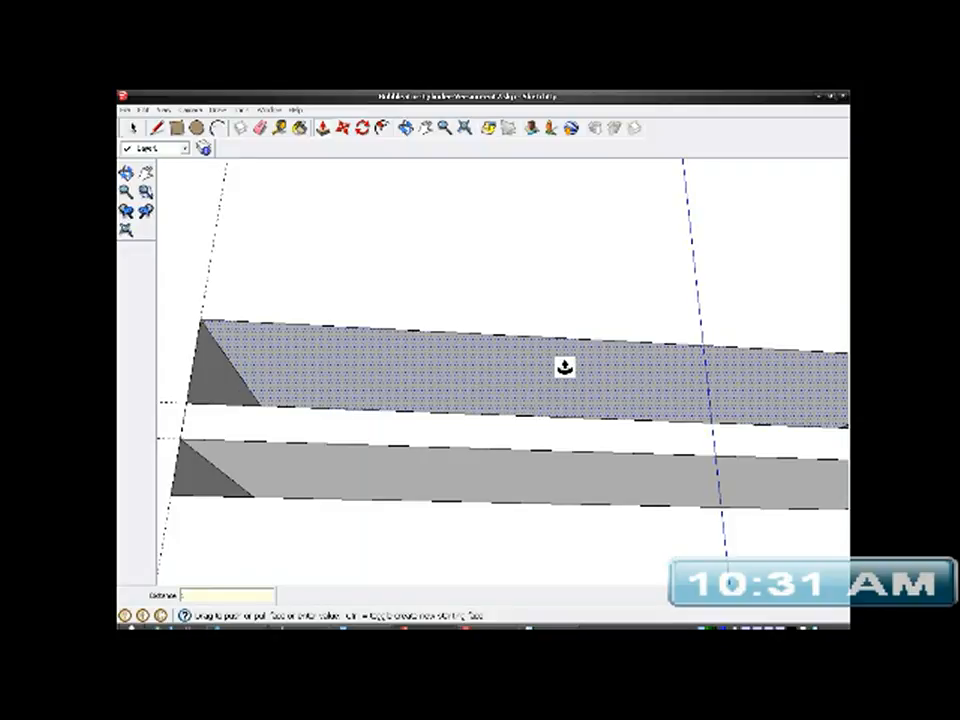
pyautogui.press('Return')
pyautogui.scroll(-4, 553, 312)
pyautogui.moveTo(553, 307); pyautogui.dragTo(546, 574, button='middle')
pyautogui.scroll(-5, 579, 360)
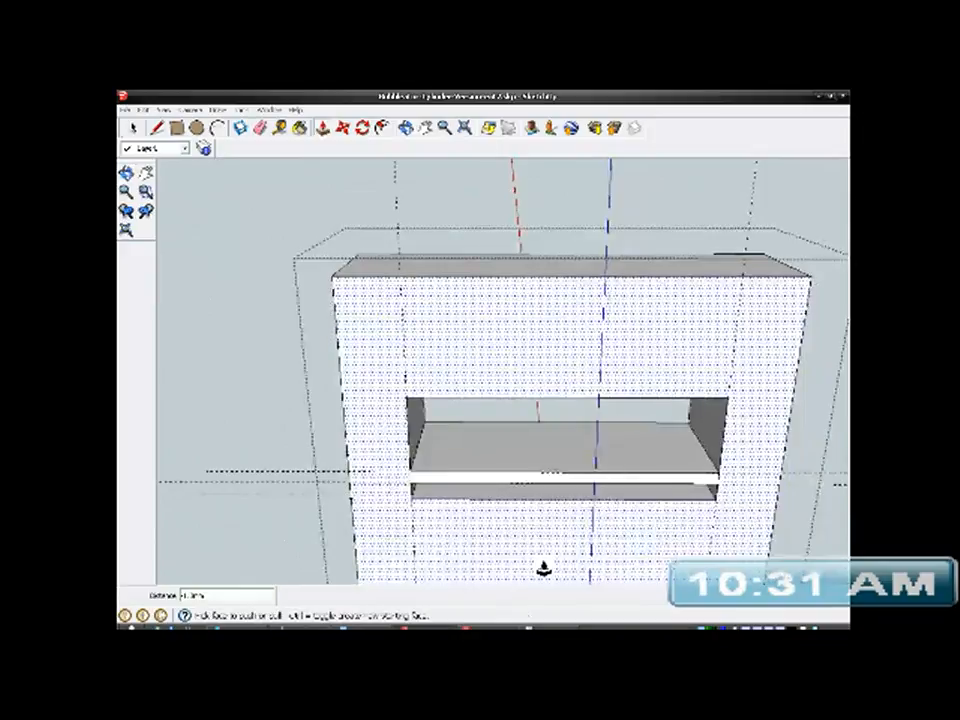
pyautogui.scroll(4, 544, 569)
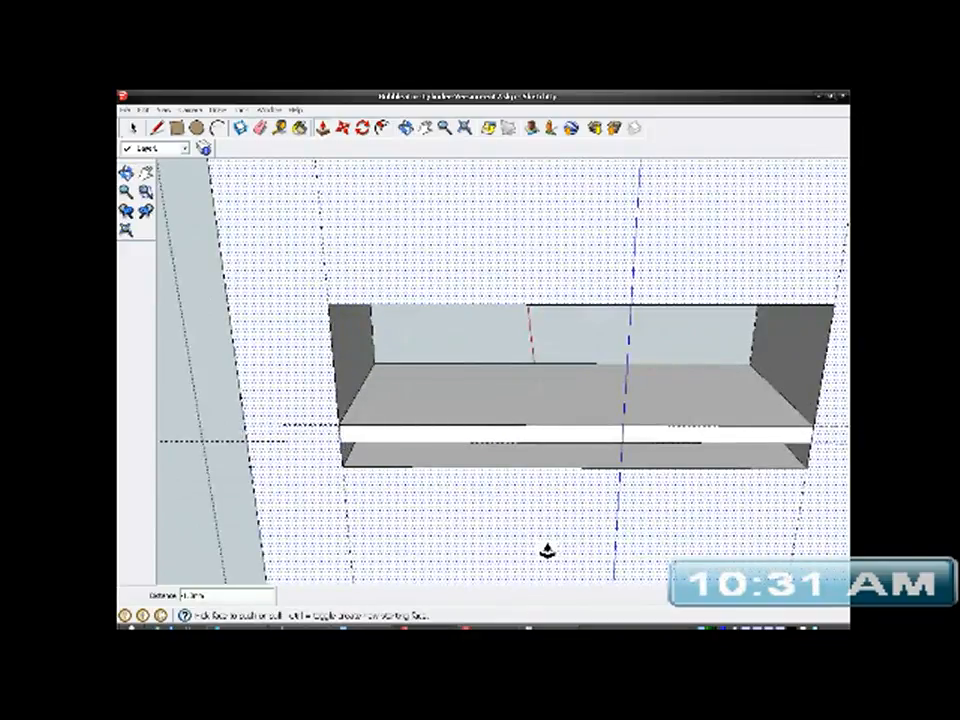
pyautogui.hotkey('ctrl', 'z')
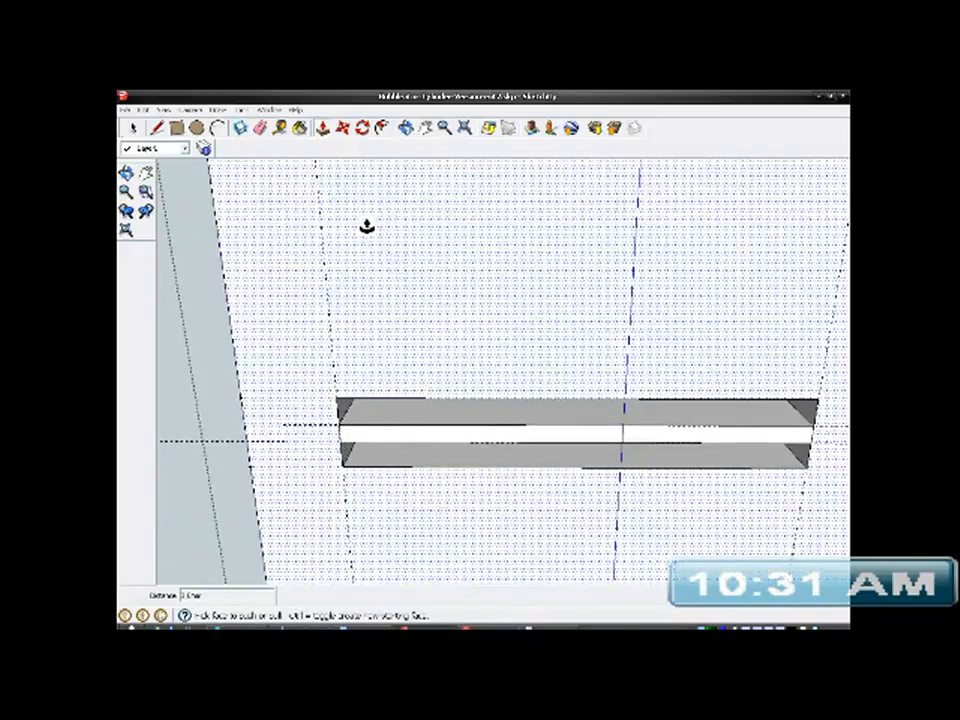
# - Measure the upper slot's height from its upper edge to the bar
pyautogui.click(280, 129)
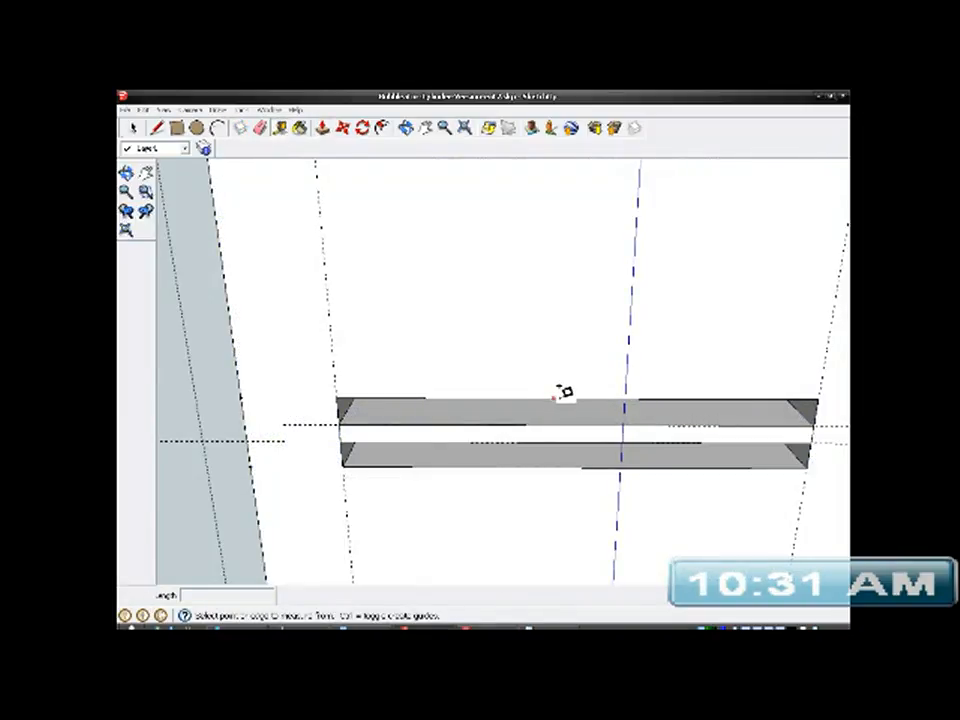
pyautogui.click(551, 399)
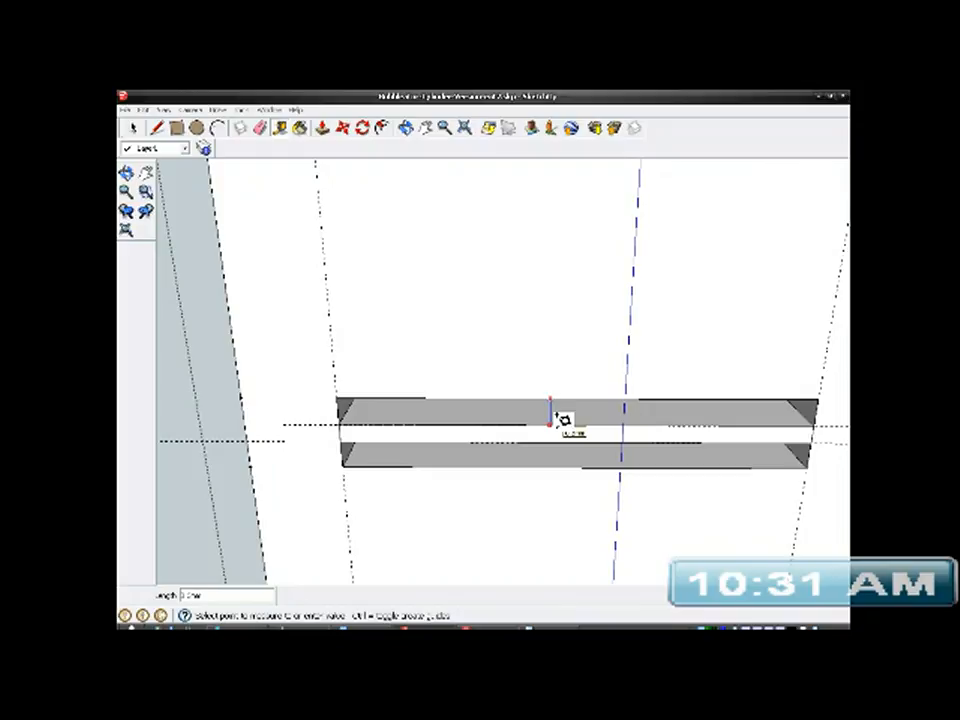
pyautogui.click(556, 416)
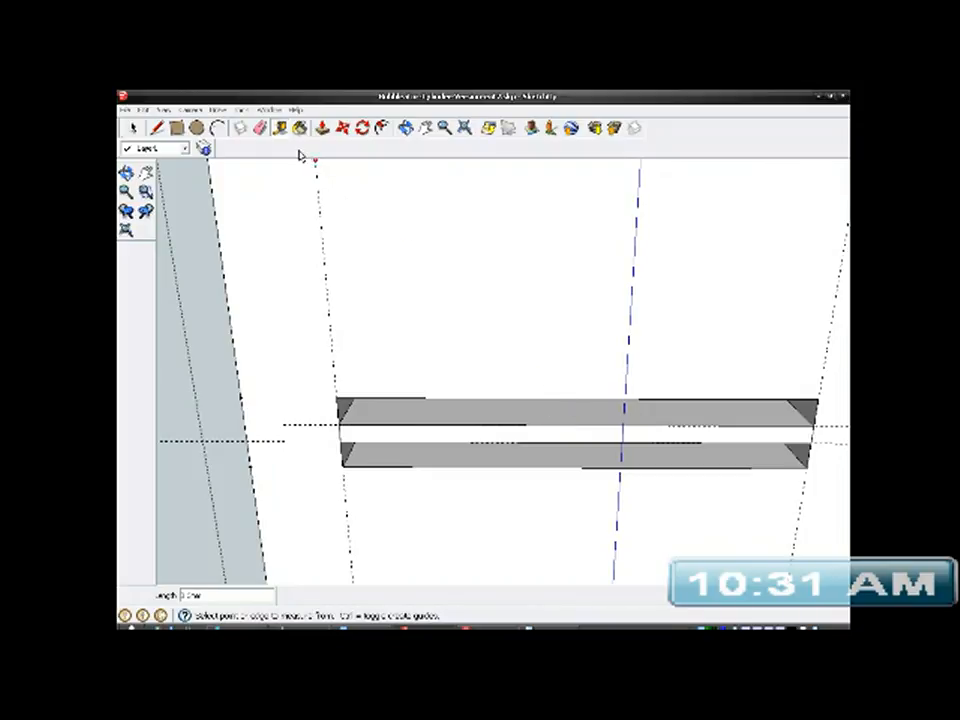
# - Push the upper slot's inner top face slightly upward with Push/Pull to make the slot taller
pyautogui.click(322, 131)
pyautogui.moveTo(524, 496); pyautogui.dragTo(591, 325, button='middle')
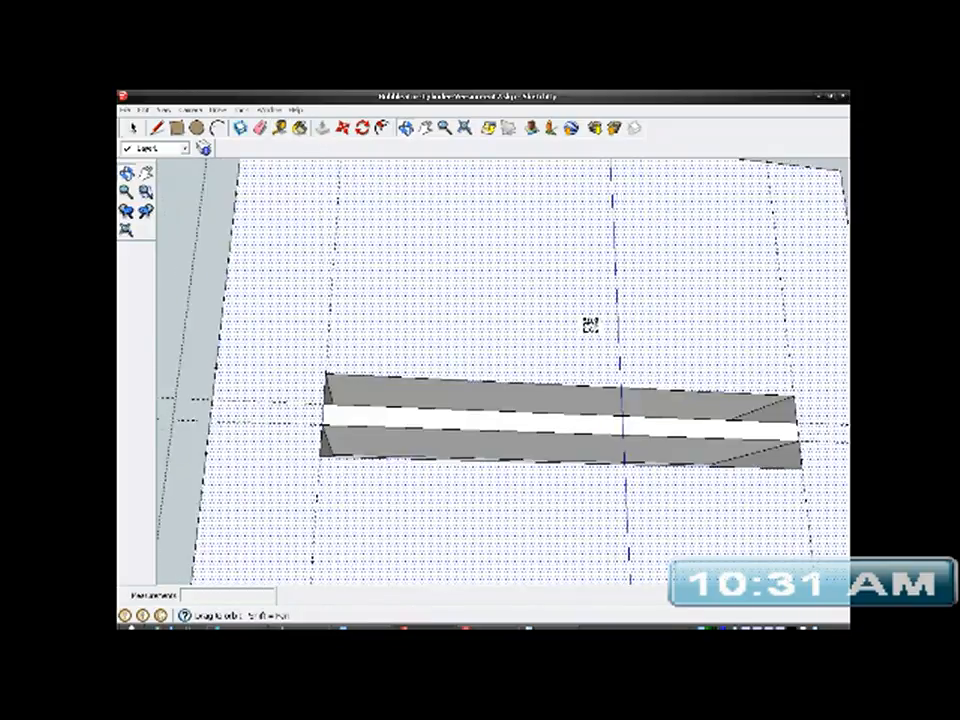
pyautogui.scroll(4, 536, 429)
pyautogui.click(527, 386)
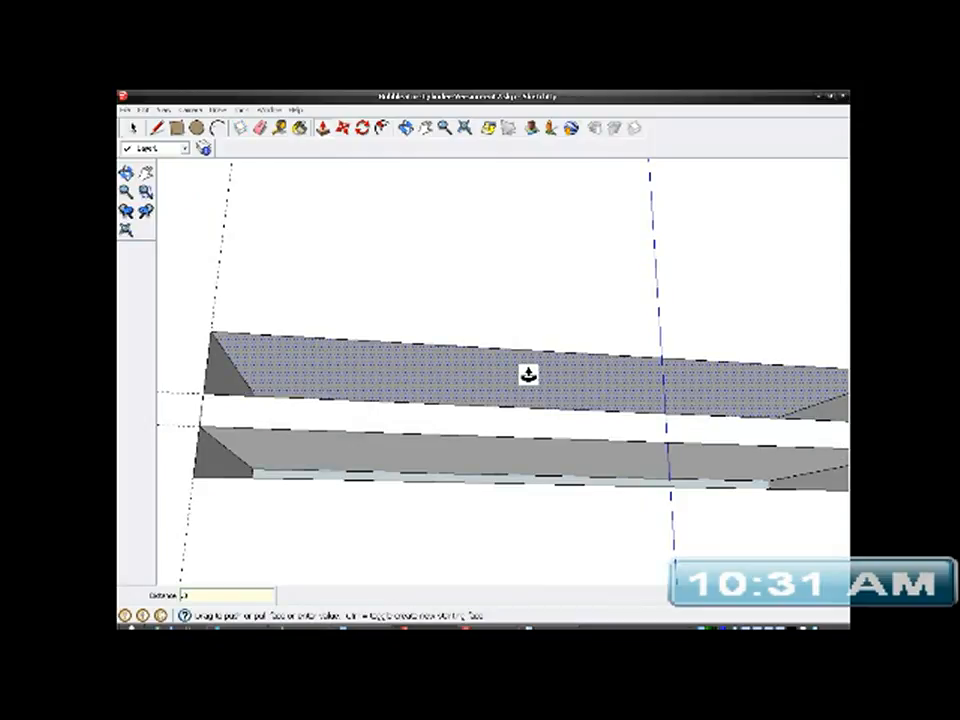
pyautogui.press('Return')
# - Push the lower slot's inner bottom face slightly downward to make that slot taller as well
pyautogui.moveTo(549, 450); pyautogui.dragTo(531, 564, button='middle')
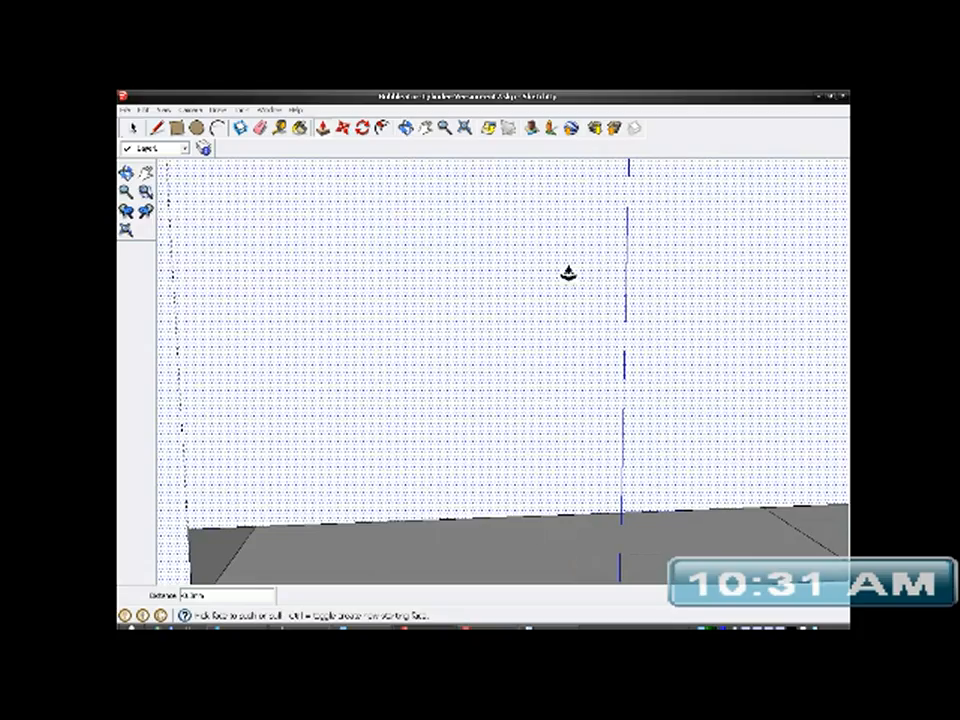
pyautogui.scroll(-4, 568, 273)
pyautogui.scroll(4, 540, 546)
pyautogui.moveTo(557, 495); pyautogui.dragTo(519, 491, button='middle')
pyautogui.click(519, 440)
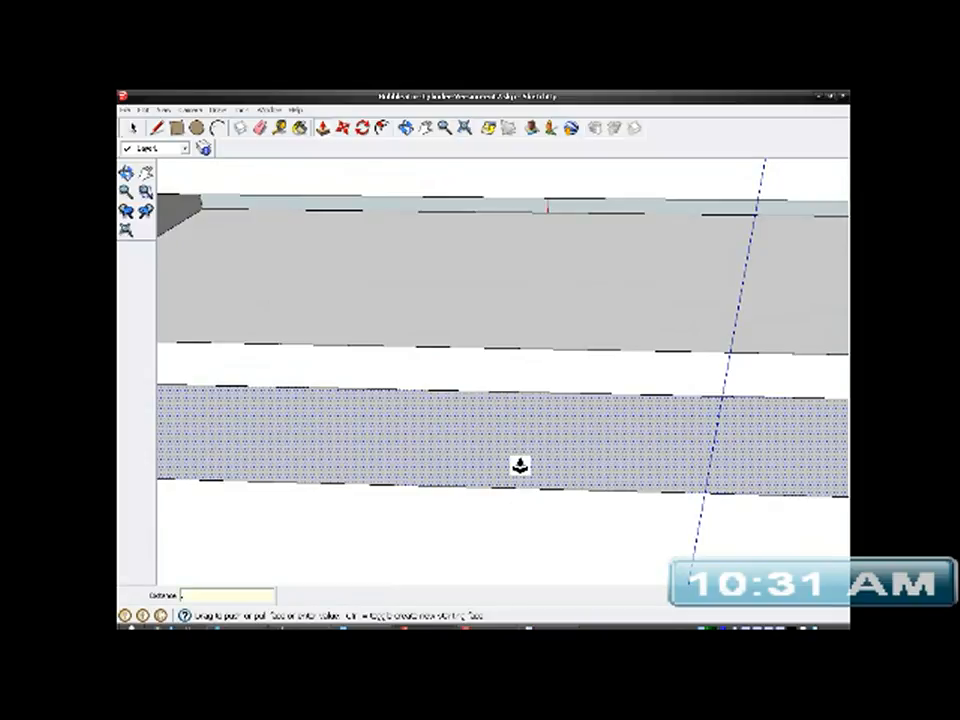
pyautogui.click(542, 396)
pyautogui.scroll(-3, 540, 392)
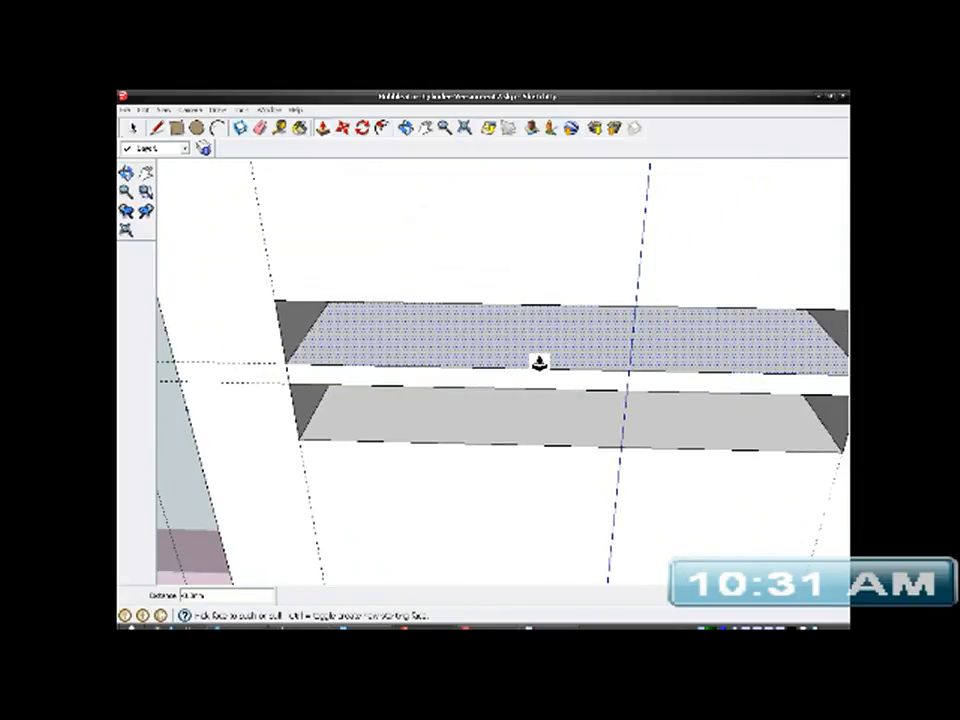
# - Thicken the bar between the slots by pulling its upper face up and its lower face down past the guides
pyautogui.click(539, 362)
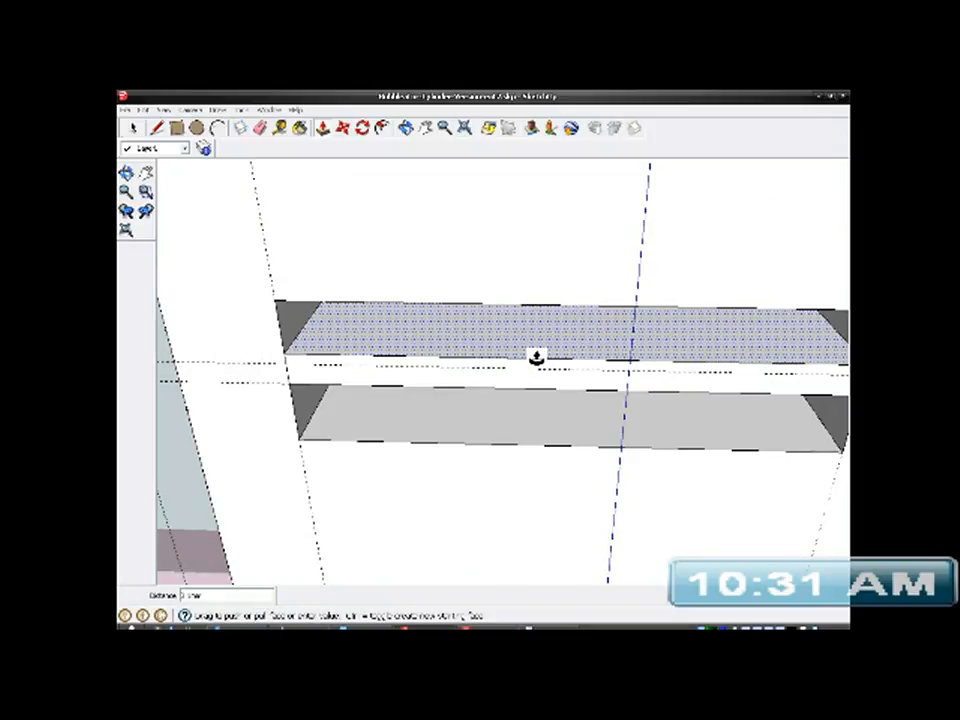
pyautogui.write('.')
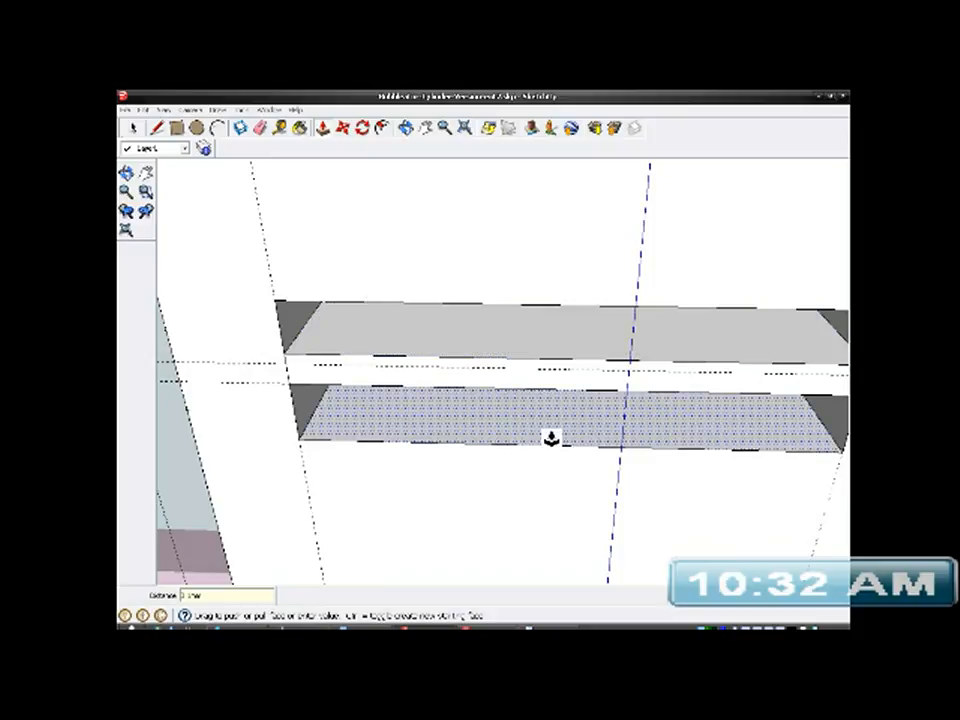
pyautogui.moveTo(546, 424); pyautogui.dragTo(628, 210, button='middle')
pyautogui.scroll(4, 579, 433)
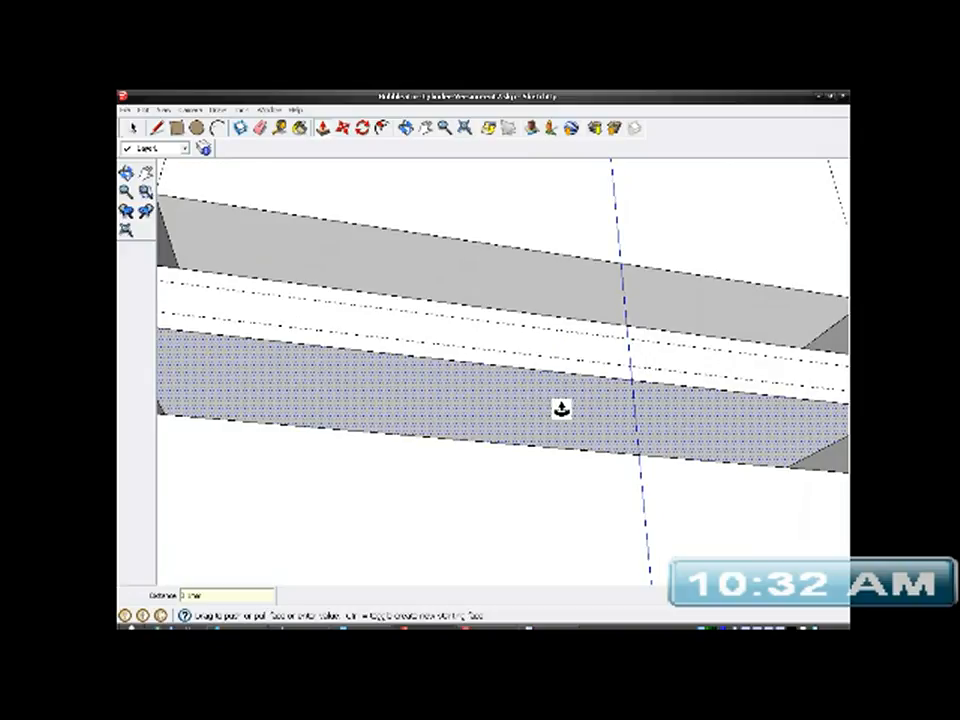
# - Delete all the construction guides around the two slots in the post
pyautogui.scroll(-3, 557, 408)
pyautogui.moveTo(557, 411); pyautogui.dragTo(636, 506, button='middle')
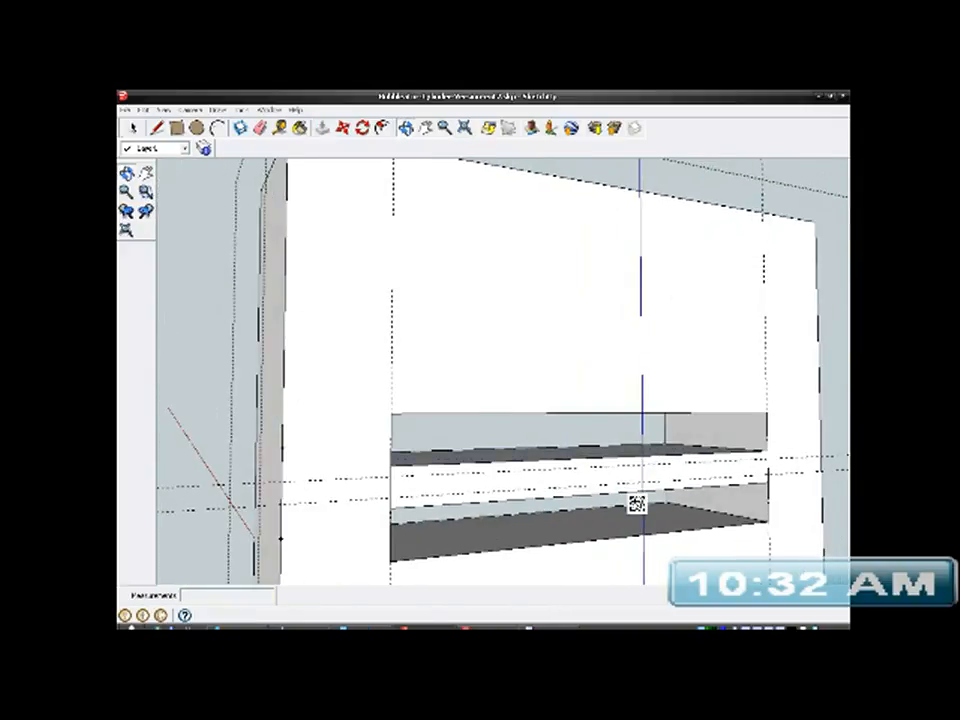
pyautogui.press('space')
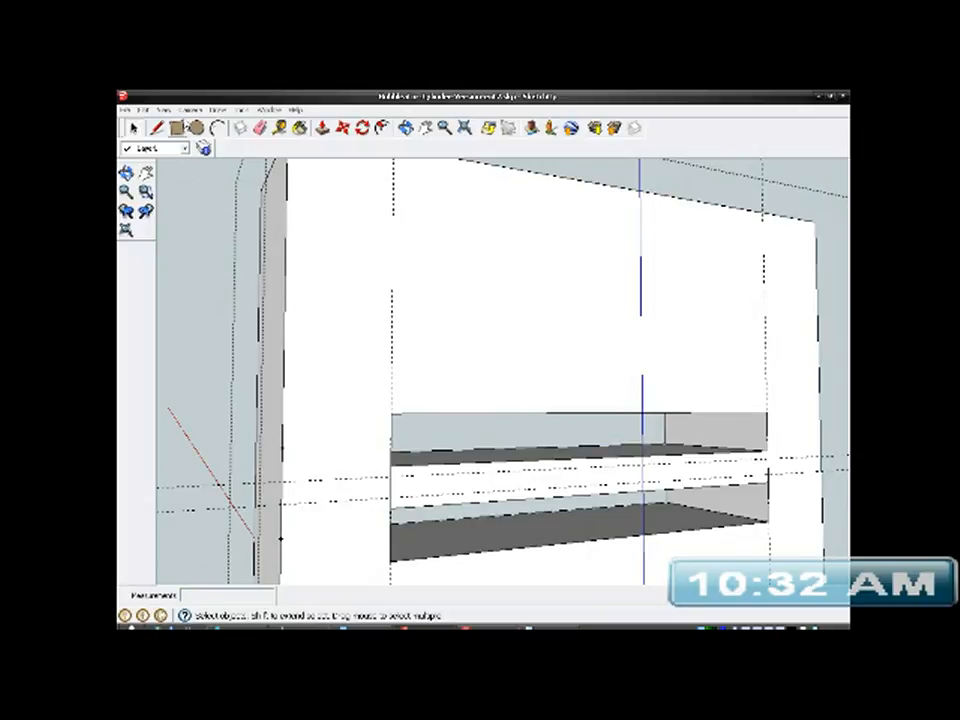
pyautogui.click(146, 112)
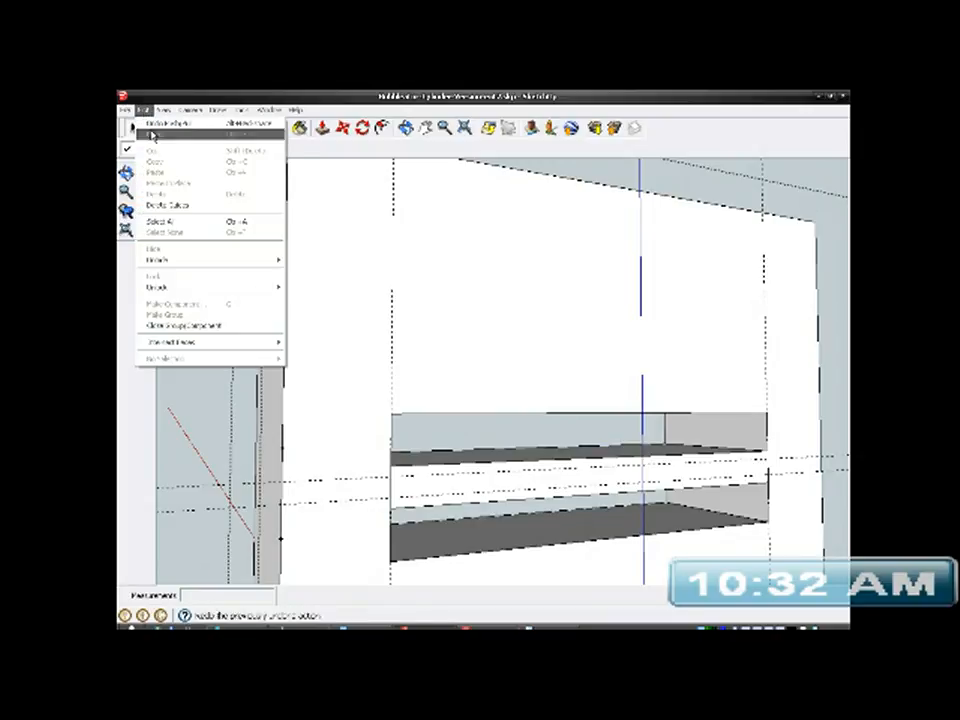
pyautogui.click(136, 206)
# - Erase the leftover vertical edges at both ends of the bar between the two slots
pyautogui.scroll(-6, 577, 292)
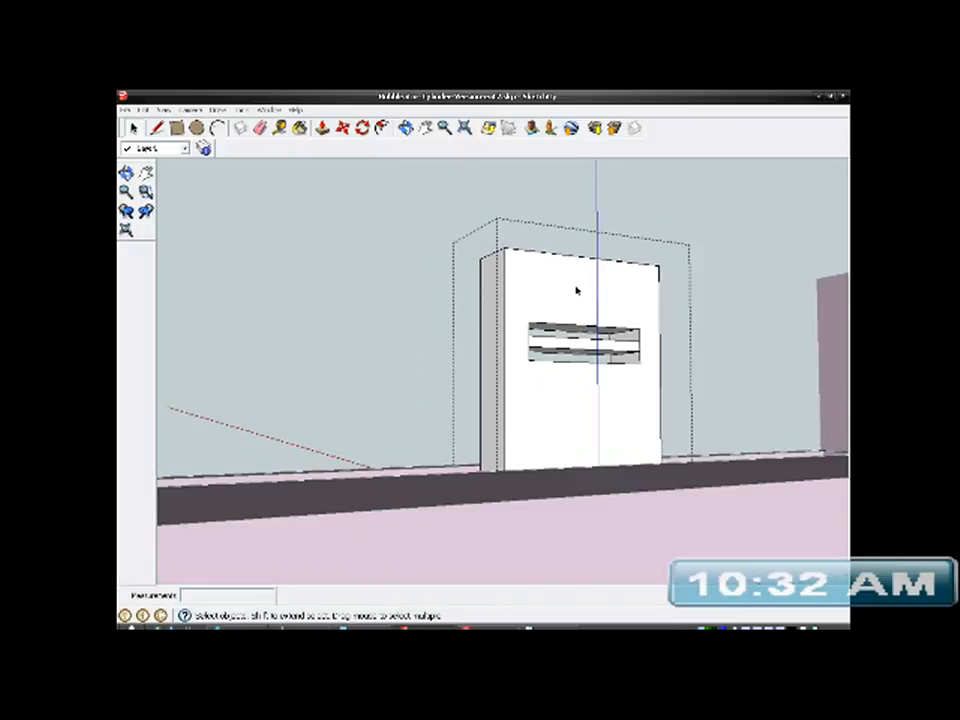
pyautogui.scroll(-2, 575, 290)
pyautogui.moveTo(574, 289)
pyautogui.mouseDown(button='middle')
pyautogui.moveTo(560, 360)
pyautogui.moveTo(495, 493)
pyautogui.moveTo(454, 497)
pyautogui.mouseUp(button='middle')
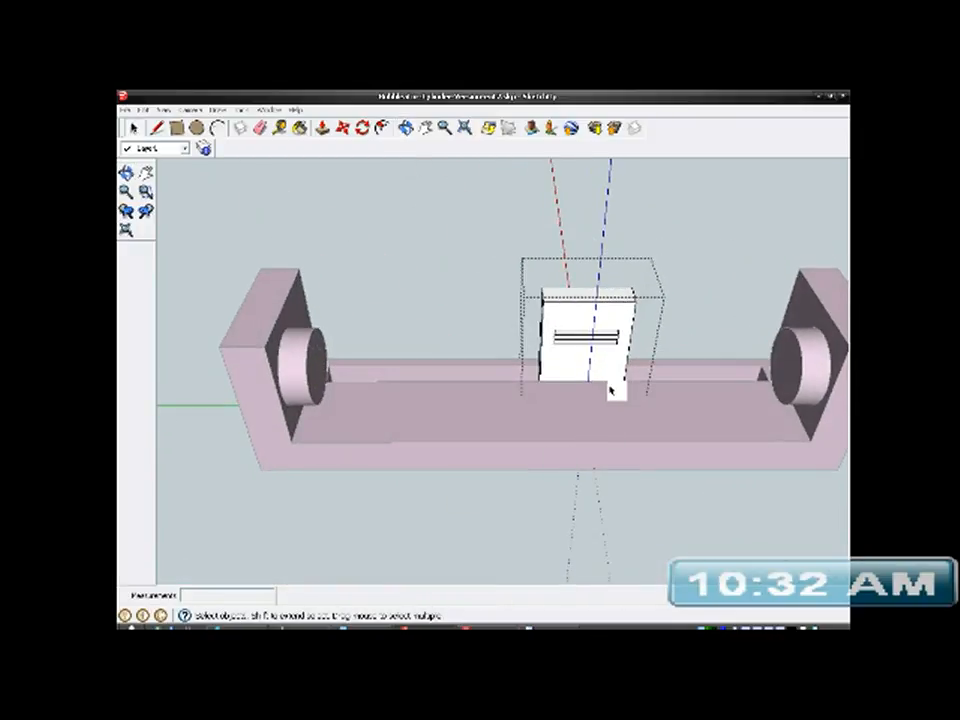
pyautogui.scroll(5, 600, 340)
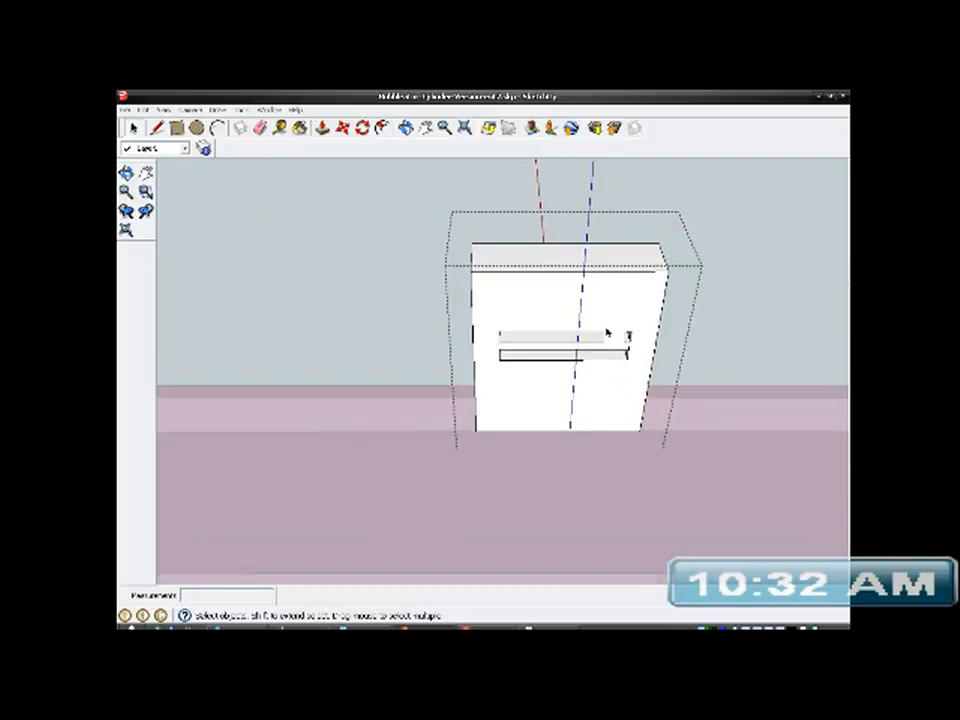
pyautogui.moveTo(557, 418)
pyautogui.mouseDown(button='middle')
pyautogui.moveTo(614, 388)
pyautogui.moveTo(705, 386)
pyautogui.mouseUp(button='middle')
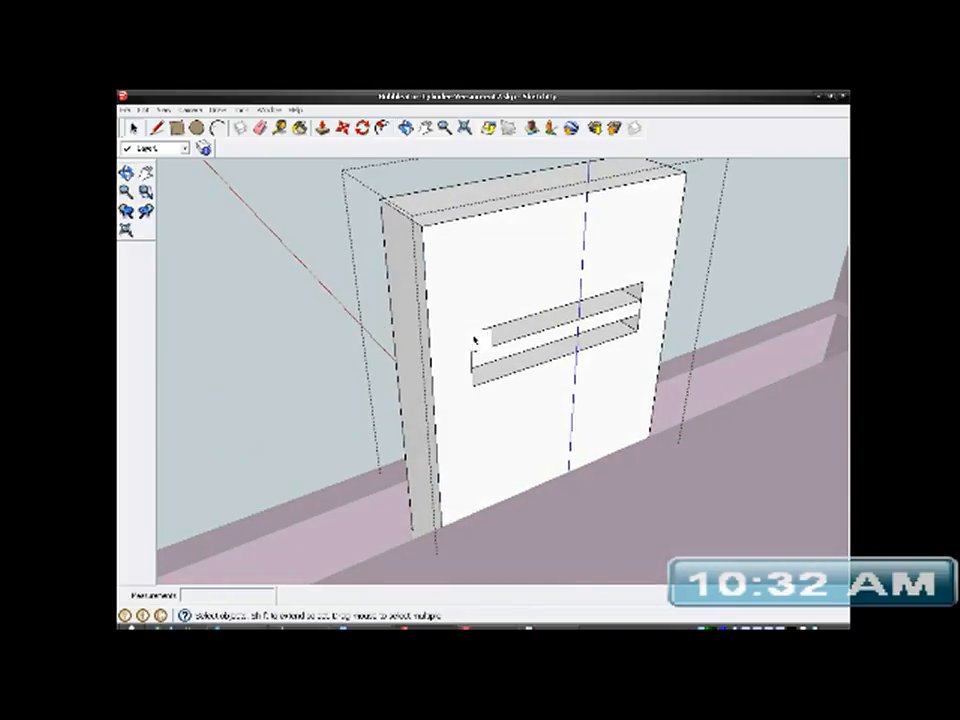
pyautogui.scroll(3, 474, 386)
pyautogui.scroll(1, 475, 386)
pyautogui.click(260, 127)
pyautogui.scroll(2, 484, 366)
pyautogui.scroll(-3, 470, 301)
pyautogui.moveTo(429, 313); pyautogui.dragTo(485, 421, button='middle')
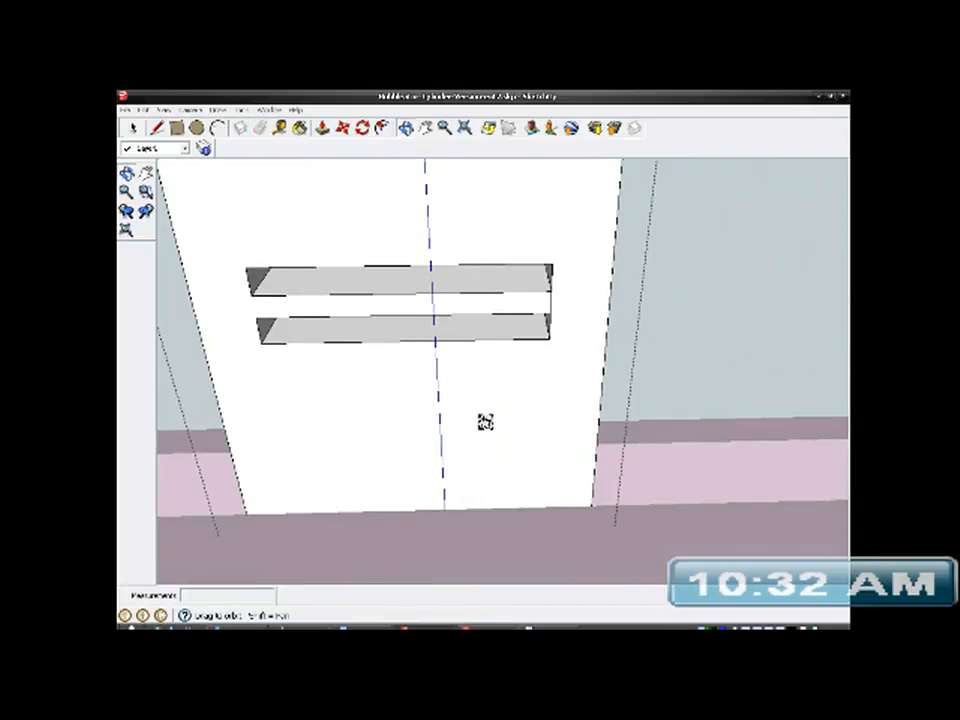
pyautogui.scroll(3, 579, 274)
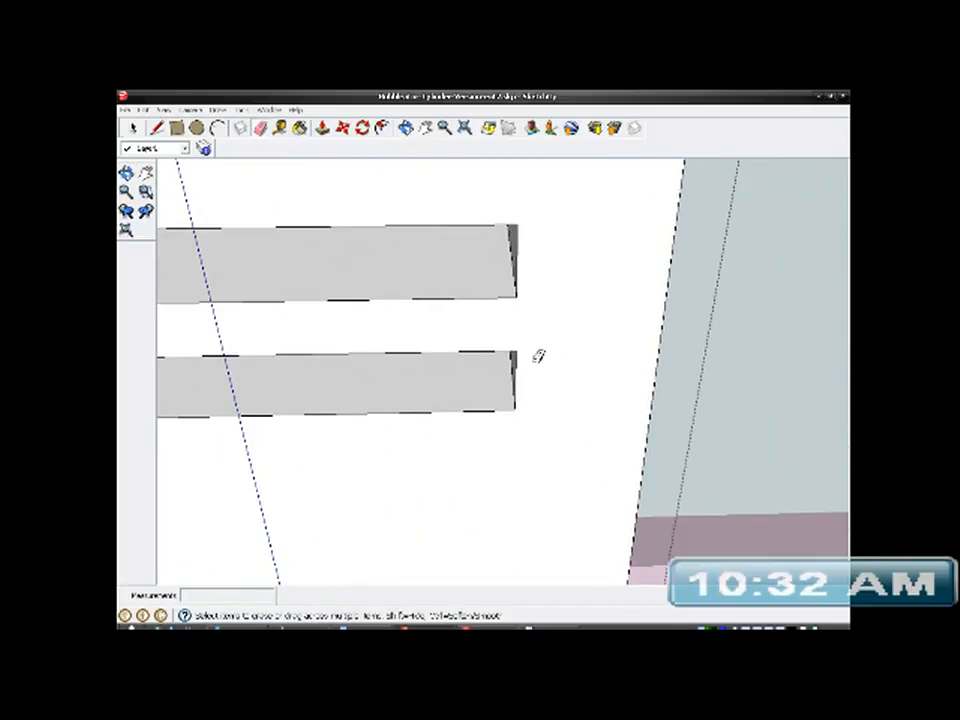
pyautogui.scroll(-5, 555, 345)
# - Measure the bar's length along its upper edge and work out the inset from each end in the Calculator
pyautogui.moveTo(570, 339)
pyautogui.mouseDown(button='middle')
pyautogui.moveTo(666, 429)
pyautogui.moveTo(463, 445)
pyautogui.moveTo(844, 446)
pyautogui.moveTo(760, 418)
pyautogui.mouseUp(button='middle')
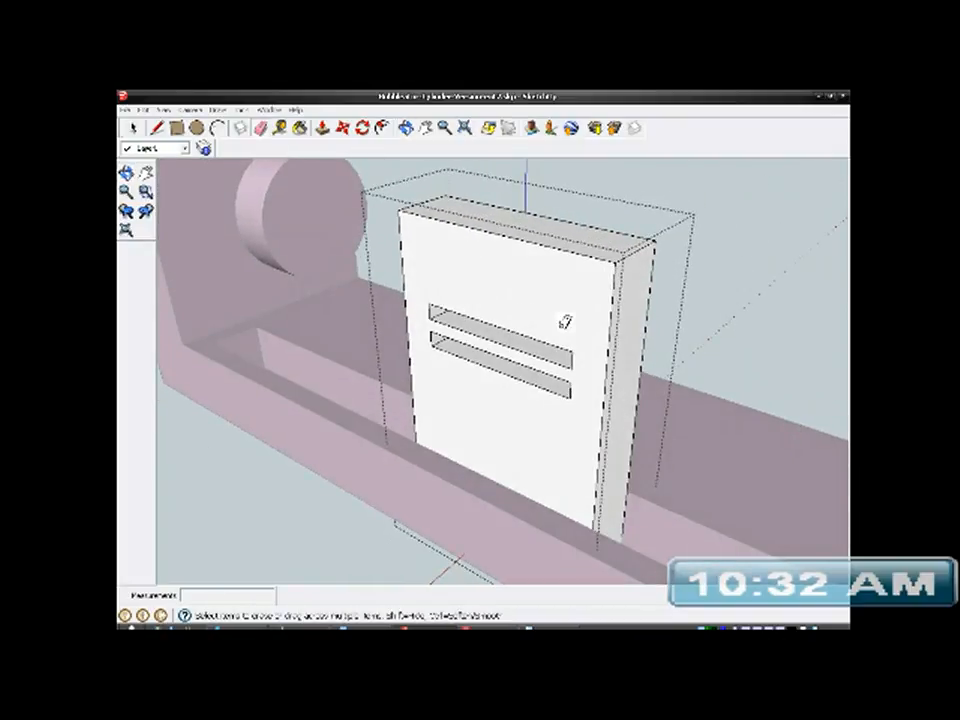
pyautogui.moveTo(512, 392); pyautogui.dragTo(208, 414, button='middle')
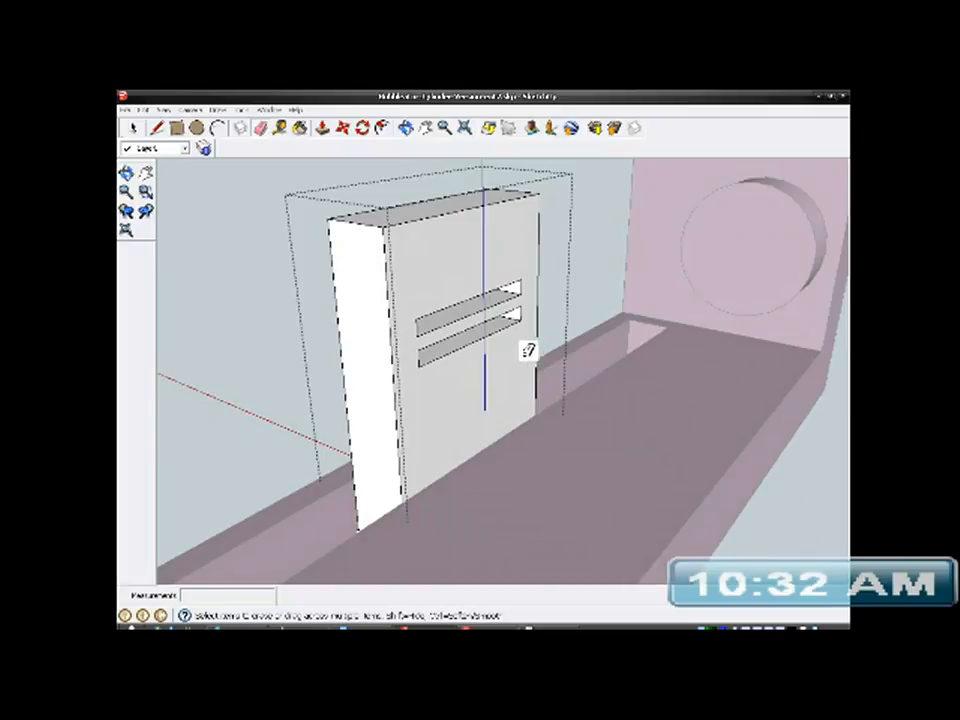
pyautogui.scroll(3, 520, 345)
pyautogui.moveTo(497, 365); pyautogui.dragTo(356, 306, button='middle')
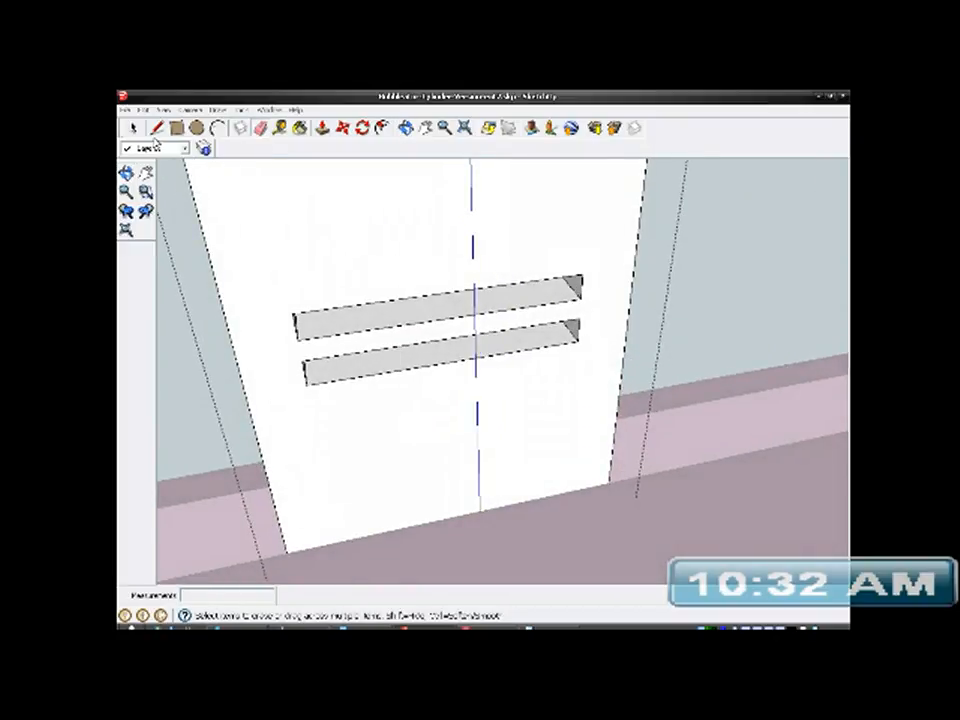
pyautogui.click(280, 127)
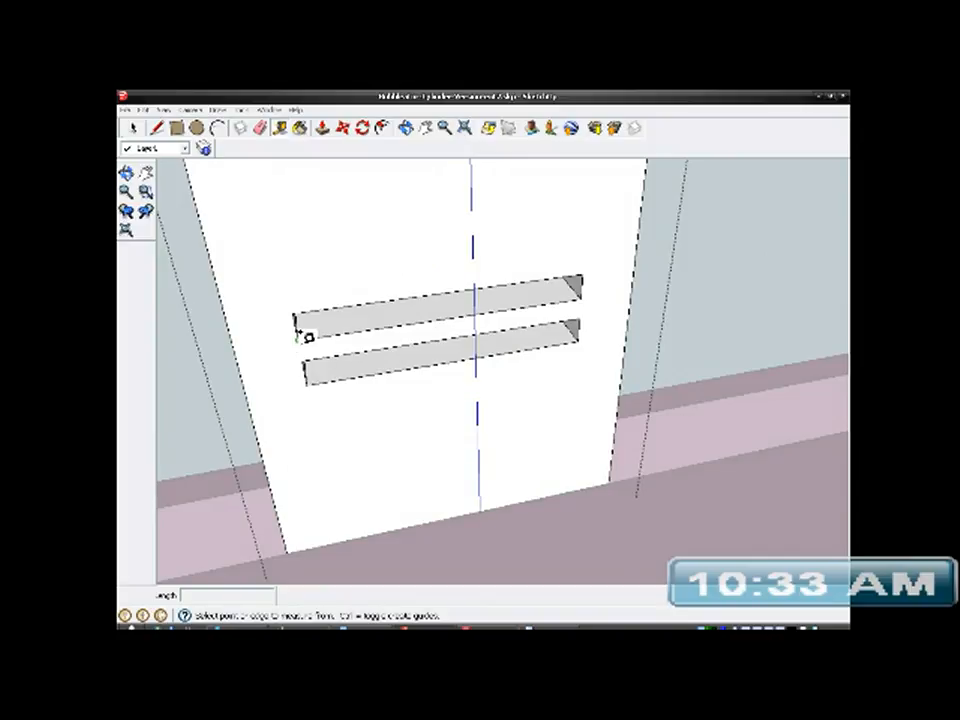
pyautogui.click(299, 335)
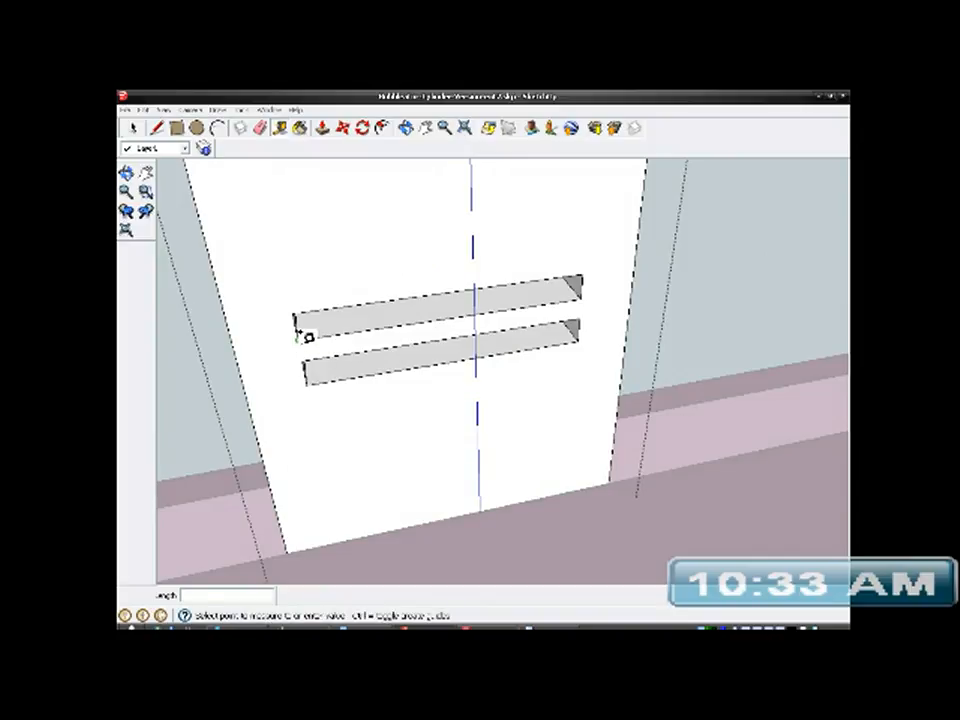
pyautogui.click(585, 289)
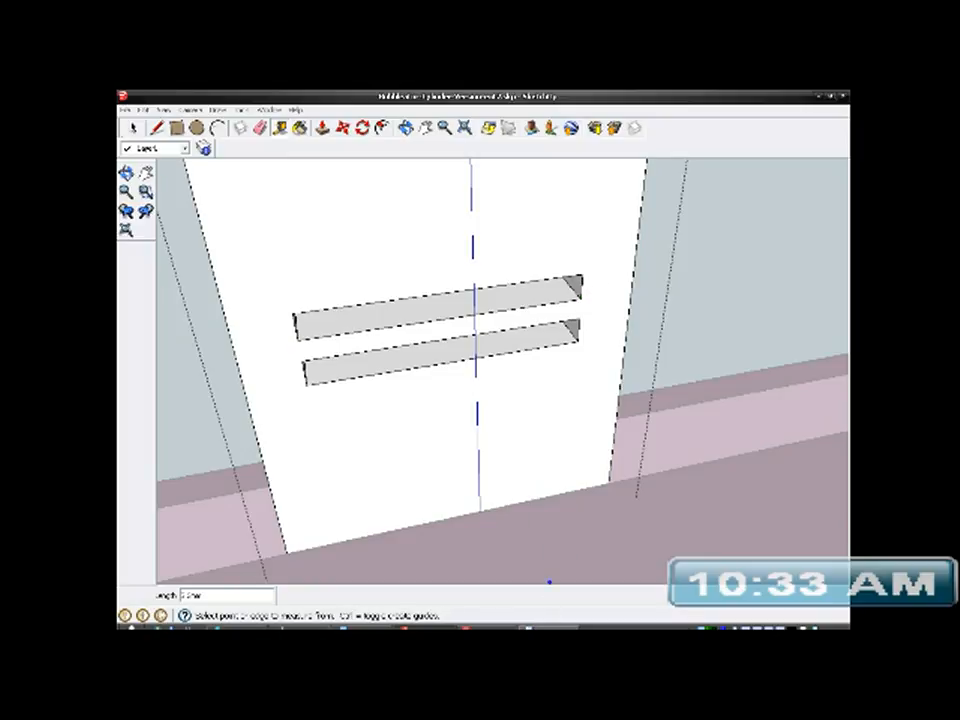
pyautogui.click(549, 626)
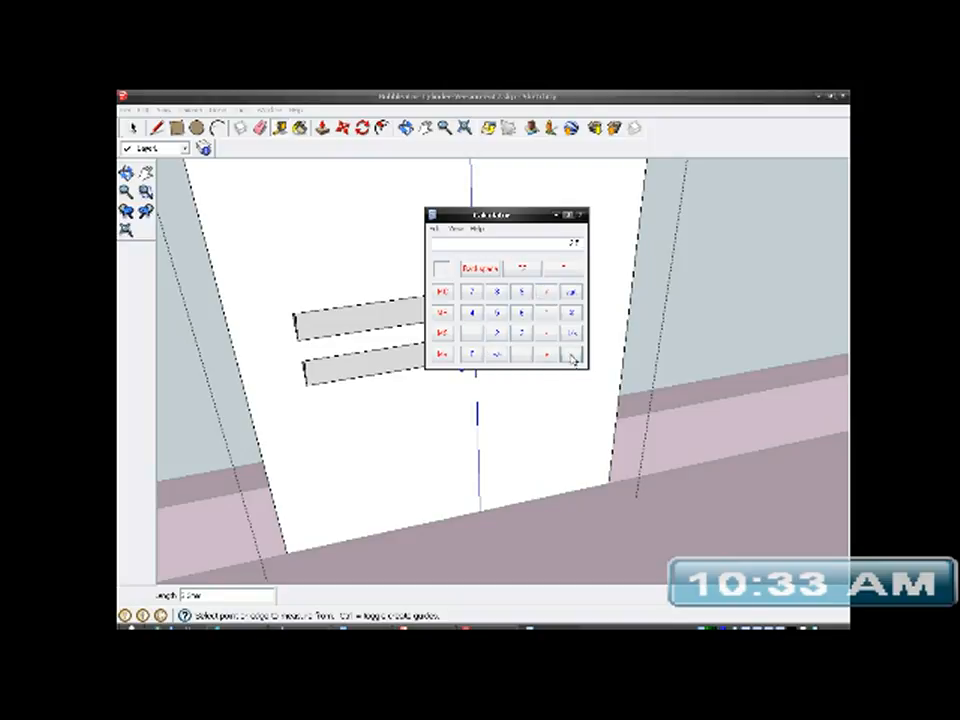
pyautogui.click(556, 216)
# - Place two guide points on the bar's upper edge, each 2.4 mm in from one end
pyautogui.scroll(2, 307, 346)
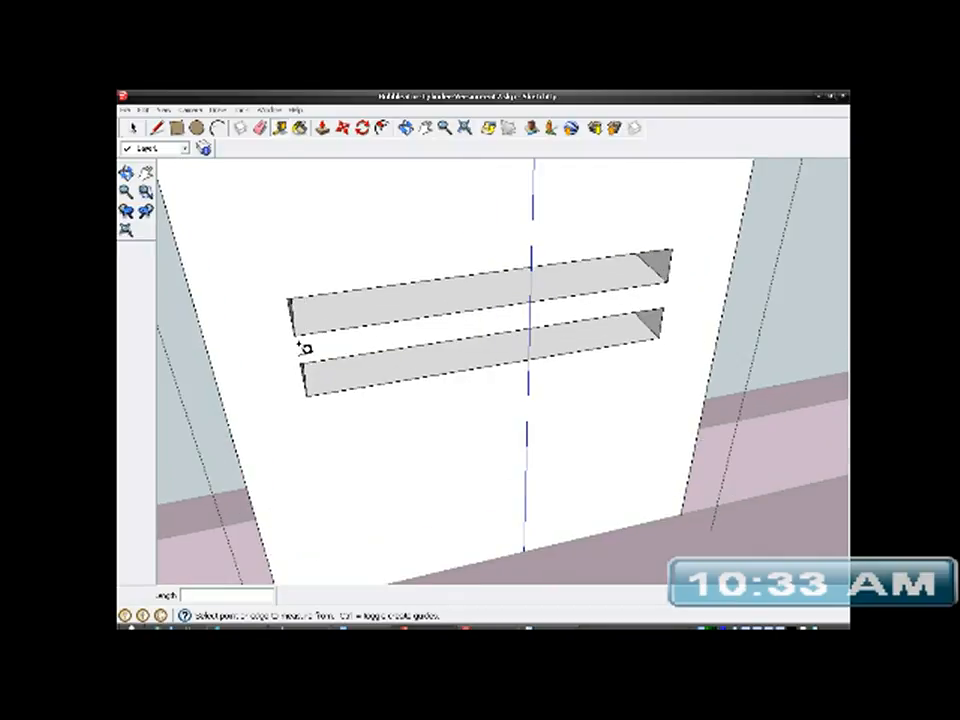
pyautogui.click(295, 332)
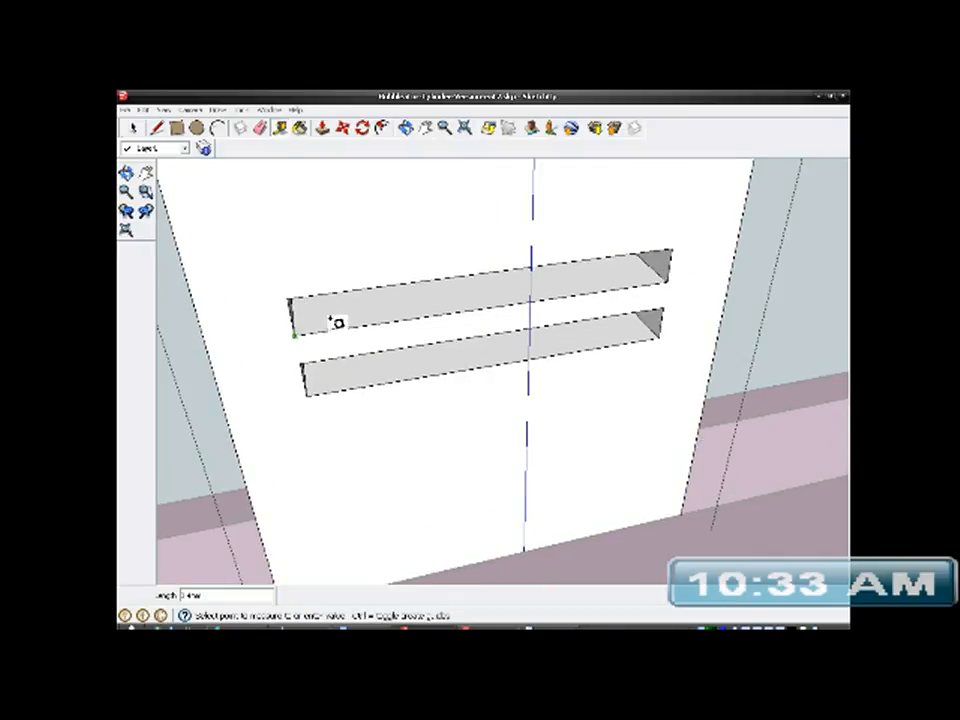
pyautogui.click(432, 313)
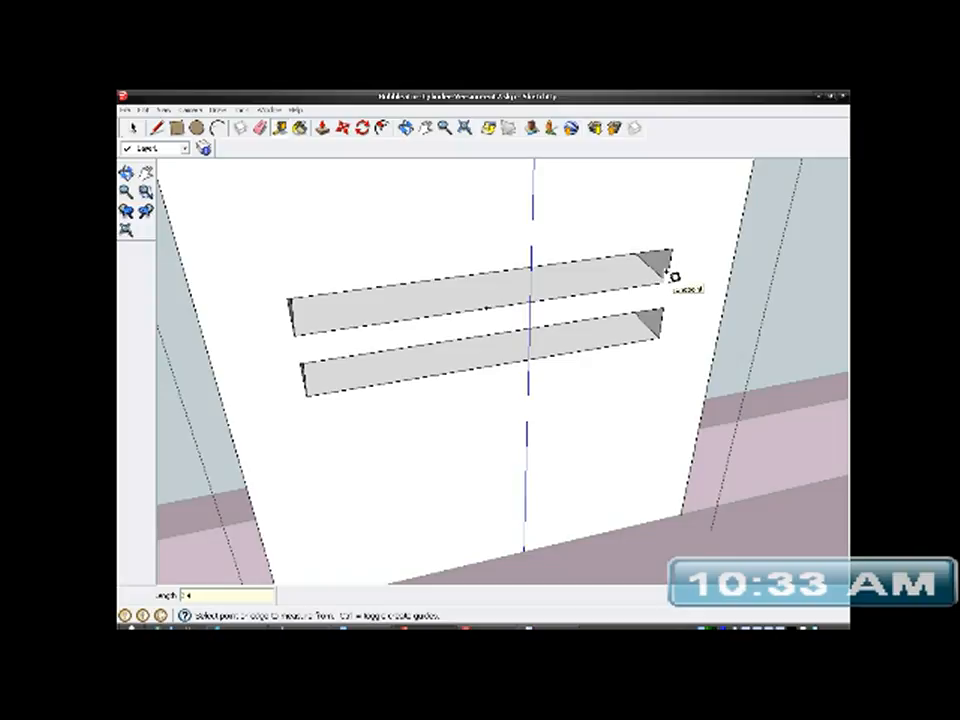
pyautogui.click(668, 281)
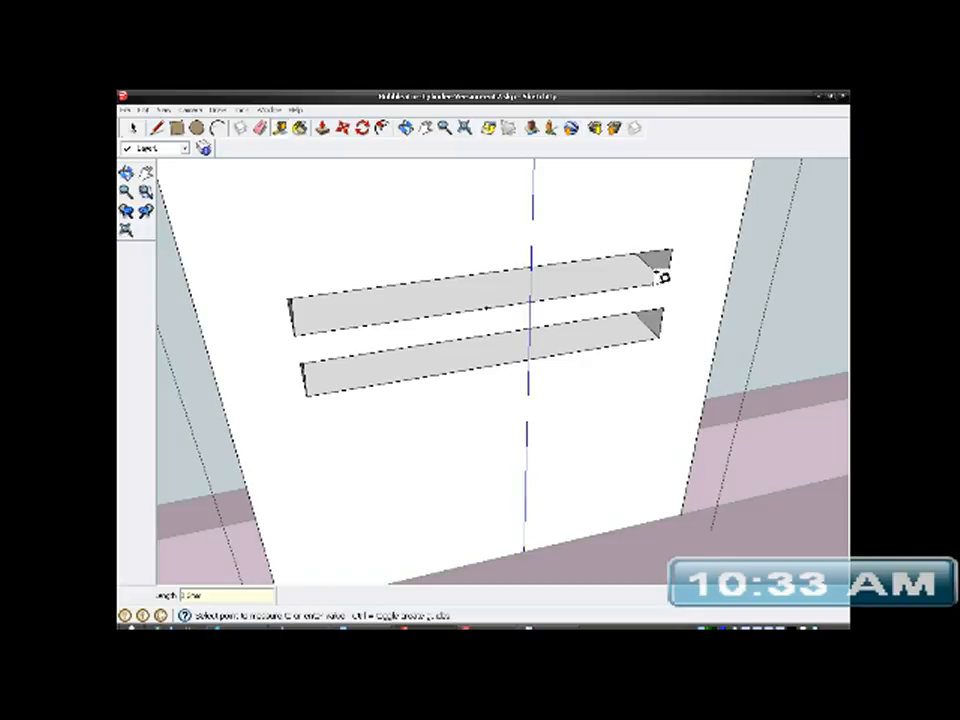
pyautogui.click(589, 290)
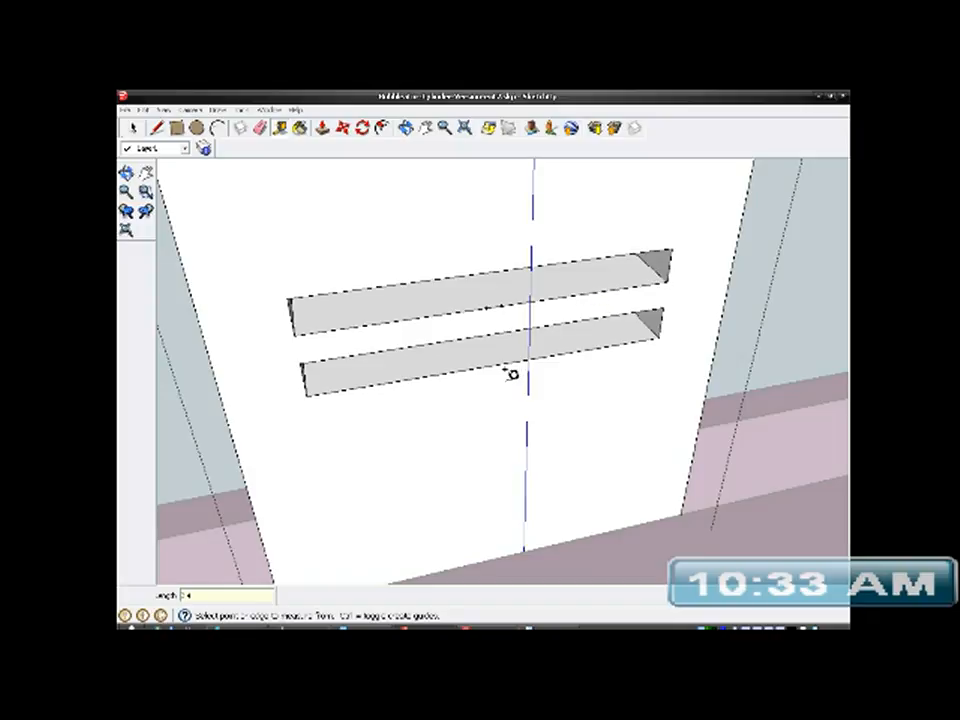
# - Draw two vertical lines across the bar's front face, from each guide point down to the bar's lower edge
pyautogui.scroll(3, 510, 372)
pyautogui.click(158, 129)
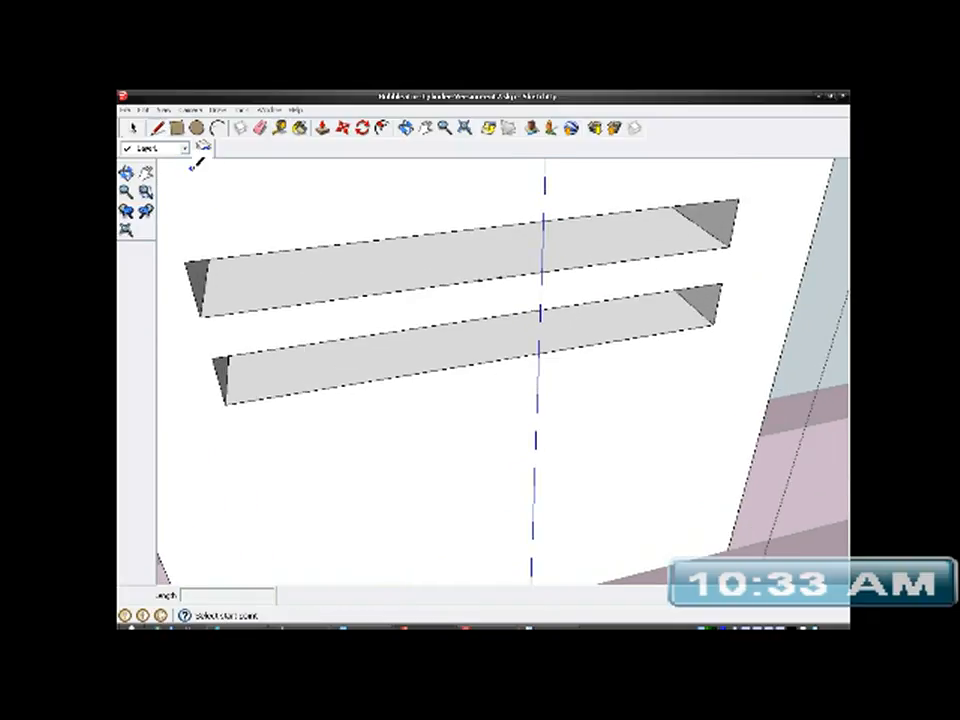
pyautogui.scroll(3, 535, 311)
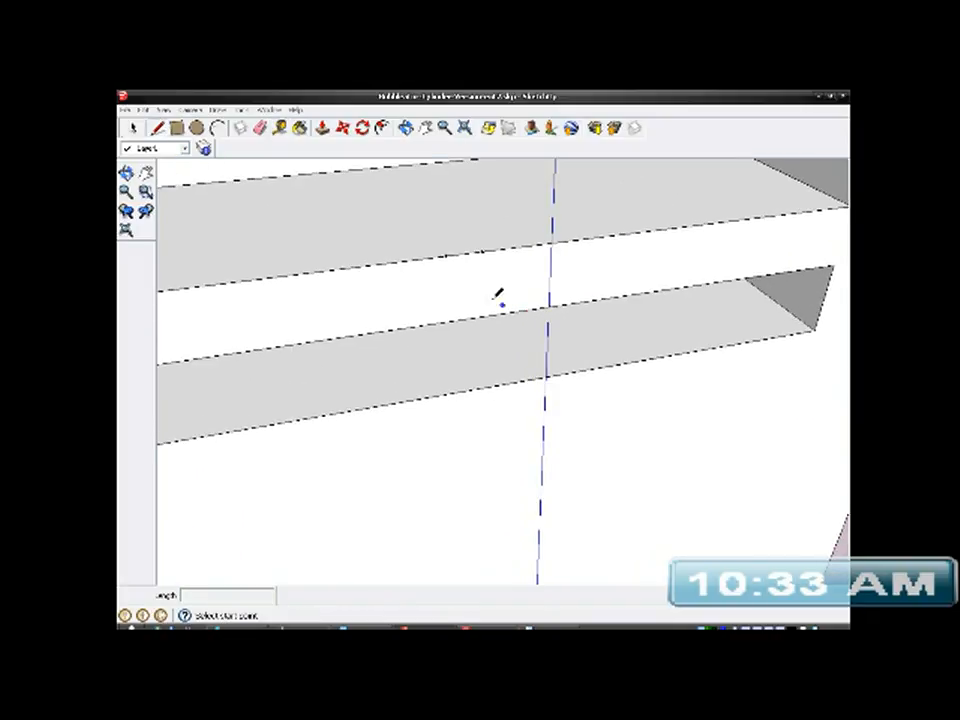
pyautogui.click(447, 255)
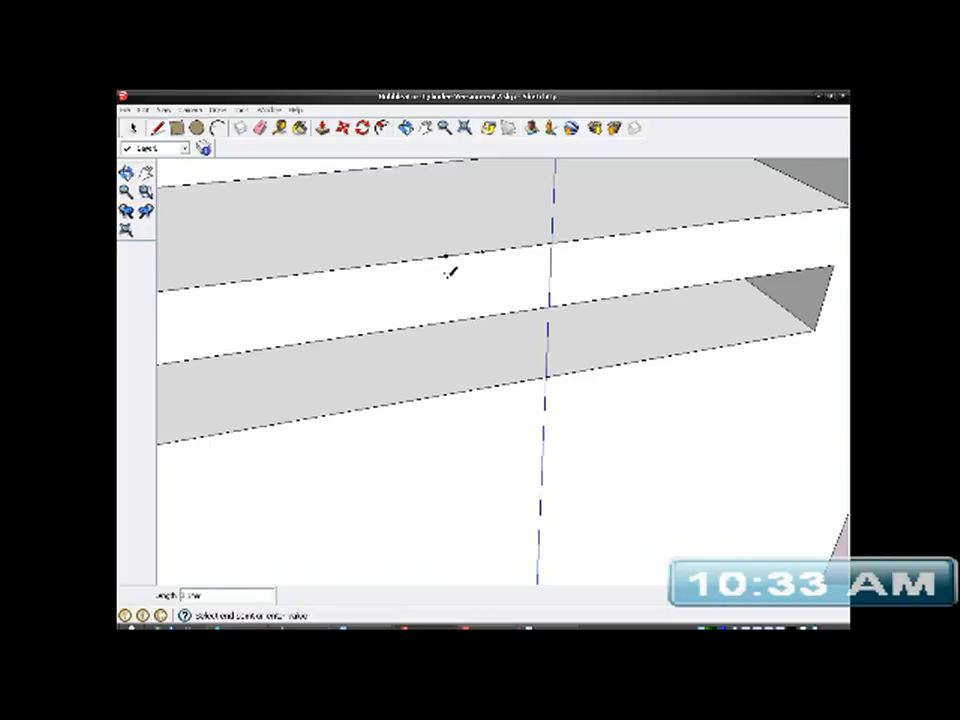
pyautogui.click(449, 319)
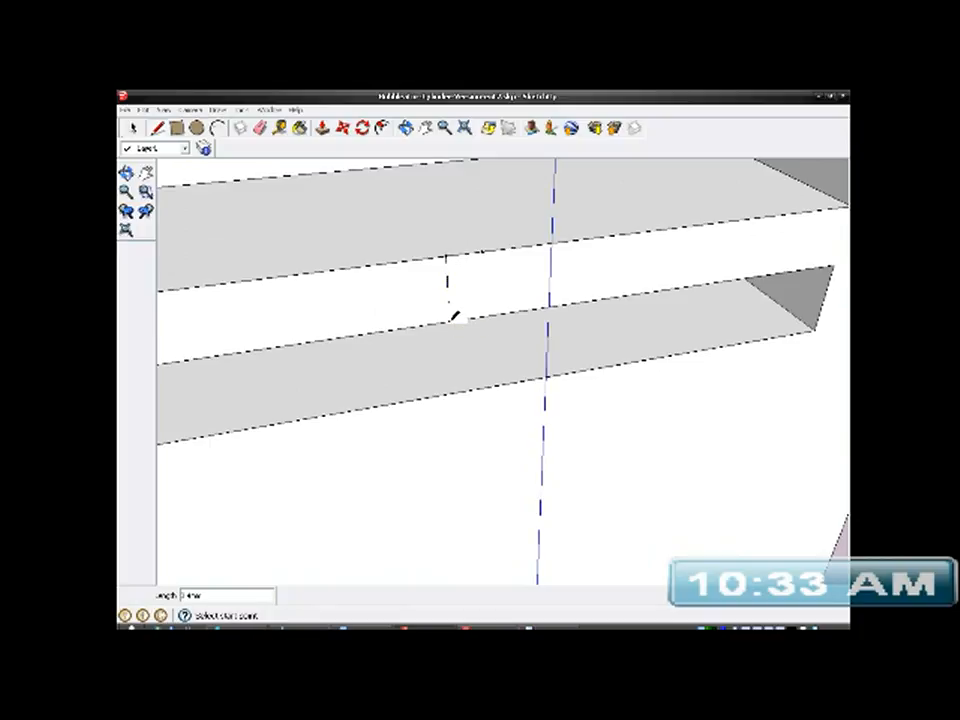
pyautogui.click(483, 252)
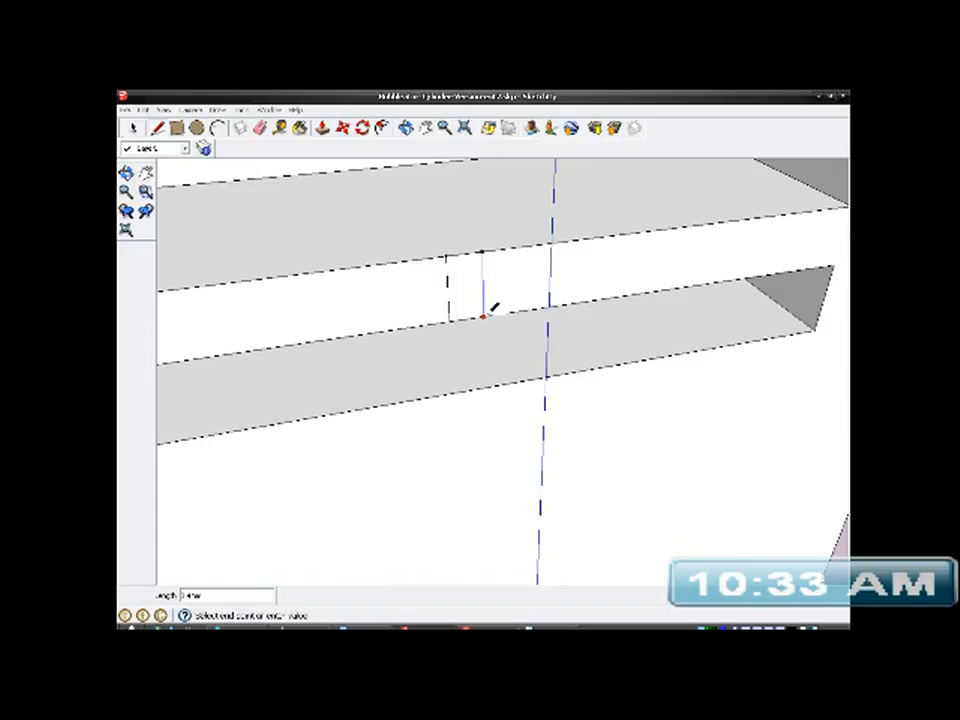
pyautogui.moveTo(497, 326)
pyautogui.mouseDown(button='middle')
pyautogui.moveTo(585, 441)
pyautogui.moveTo(715, 435)
pyautogui.moveTo(555, 437)
pyautogui.mouseUp(button='middle')
# - Pull the narrow strip between the two lines outward about 0.3 mm with Push/Pull to form a small tab
pyautogui.press('space')
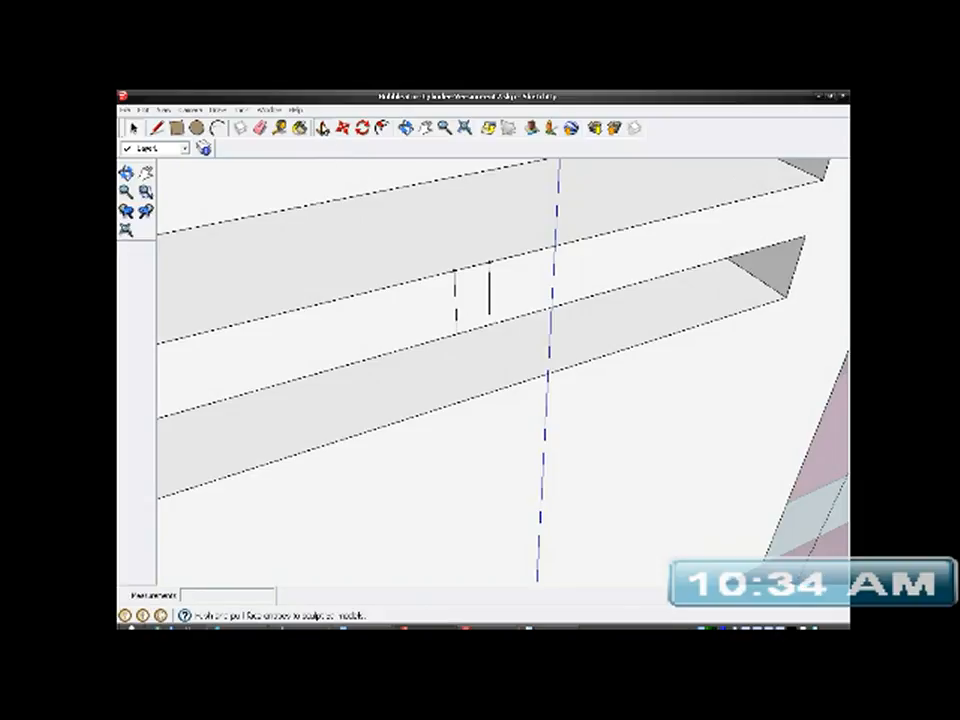
pyautogui.click(322, 128)
pyautogui.click(476, 290)
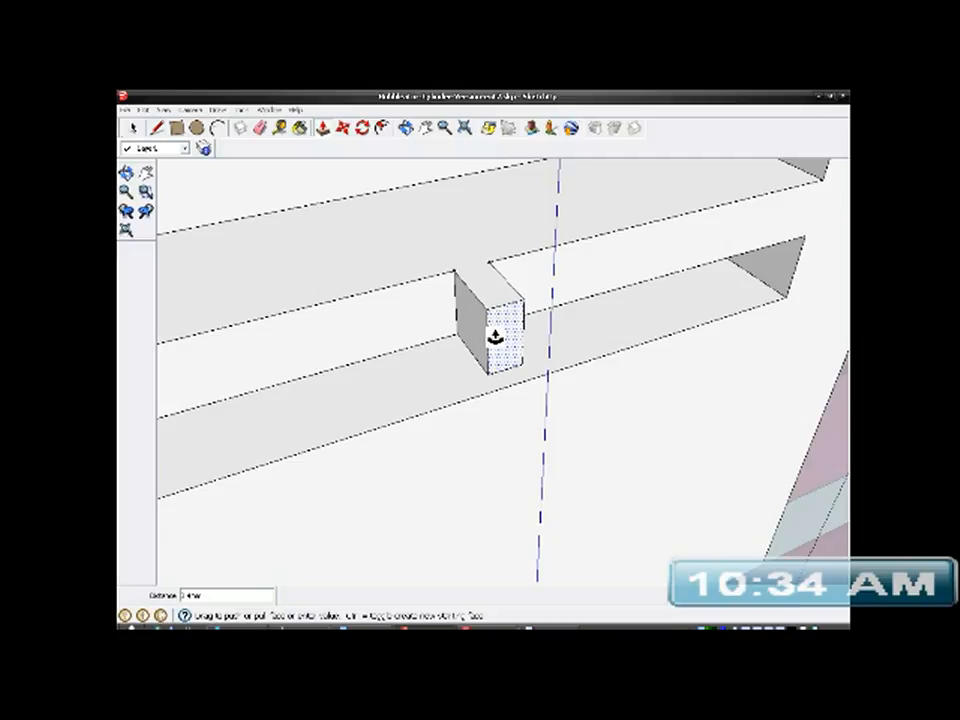
pyautogui.click(495, 337)
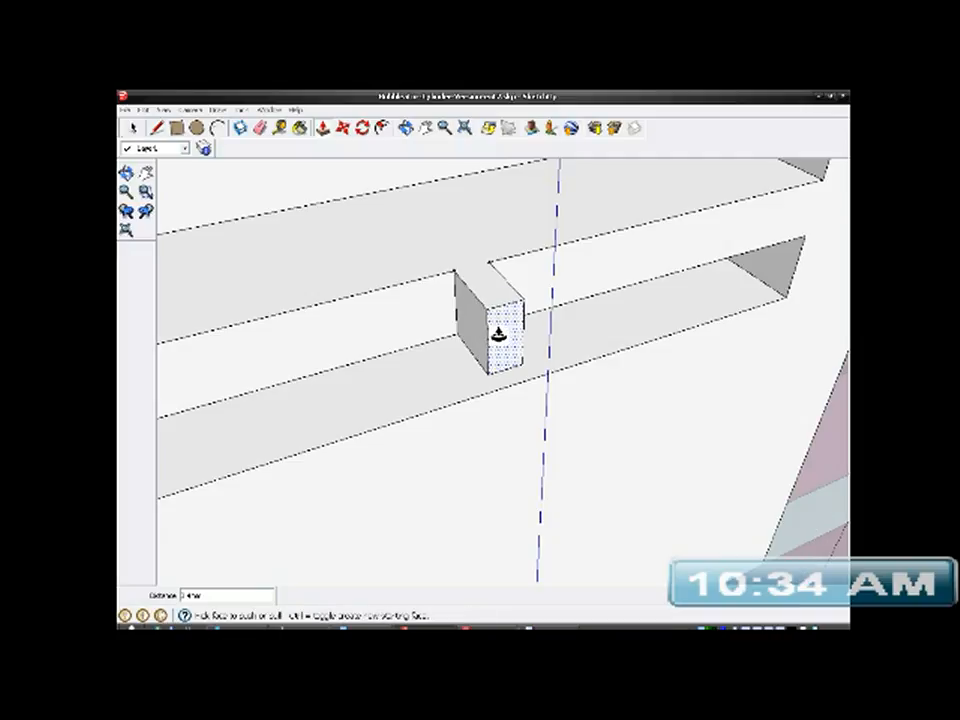
pyautogui.hotkey('ctrl', 'z')
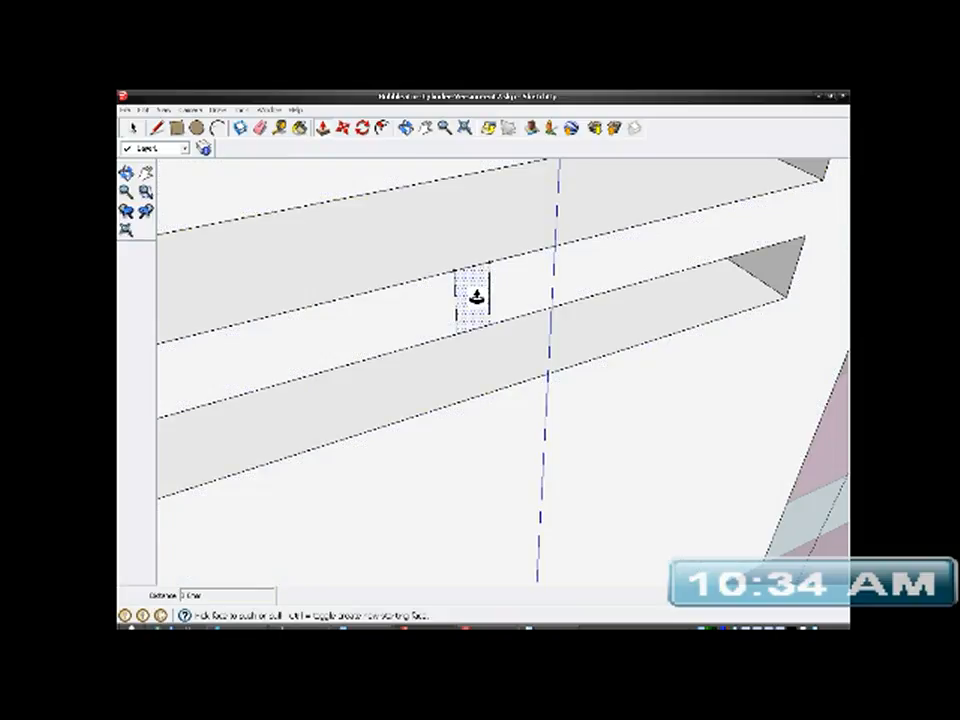
pyautogui.click(476, 297)
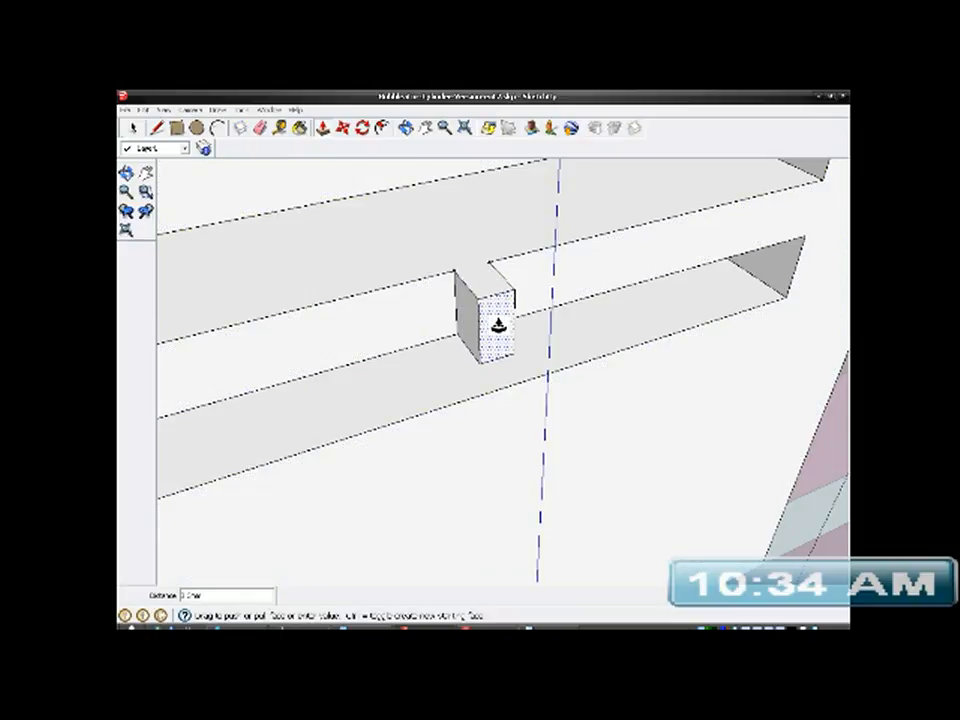
pyautogui.click(498, 323)
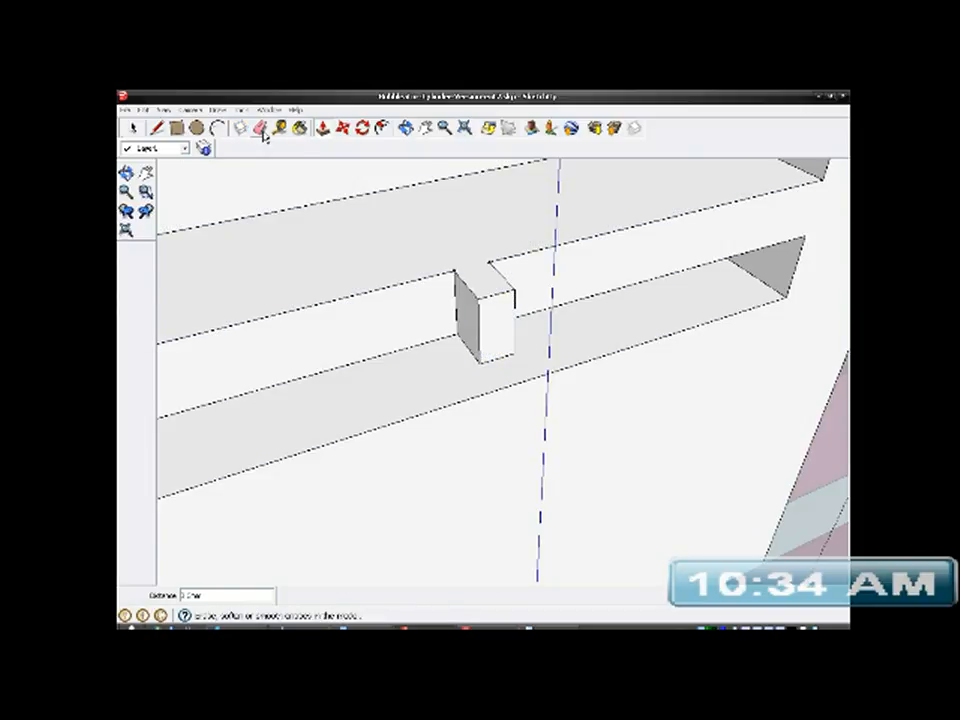
# - Measure the width of the small tab along the front edge of its upper face
pyautogui.click(159, 132)
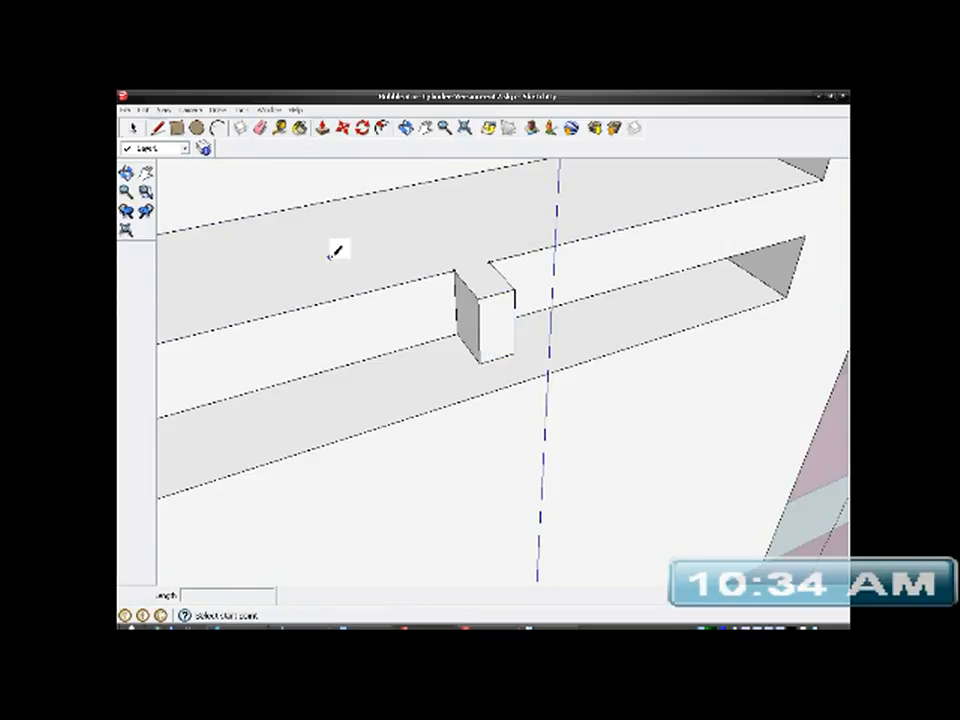
pyautogui.scroll(2, 472, 312)
pyautogui.moveTo(472, 312); pyautogui.dragTo(336, 385, button='middle')
pyautogui.moveTo(556, 268); pyautogui.dragTo(546, 407, button='middle')
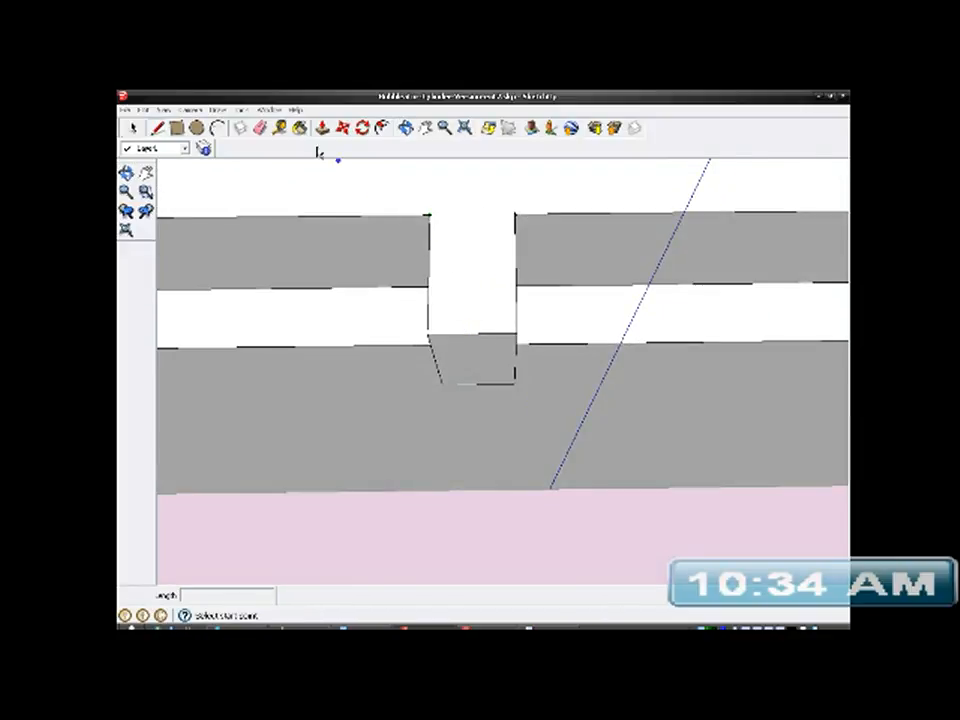
pyautogui.click(281, 129)
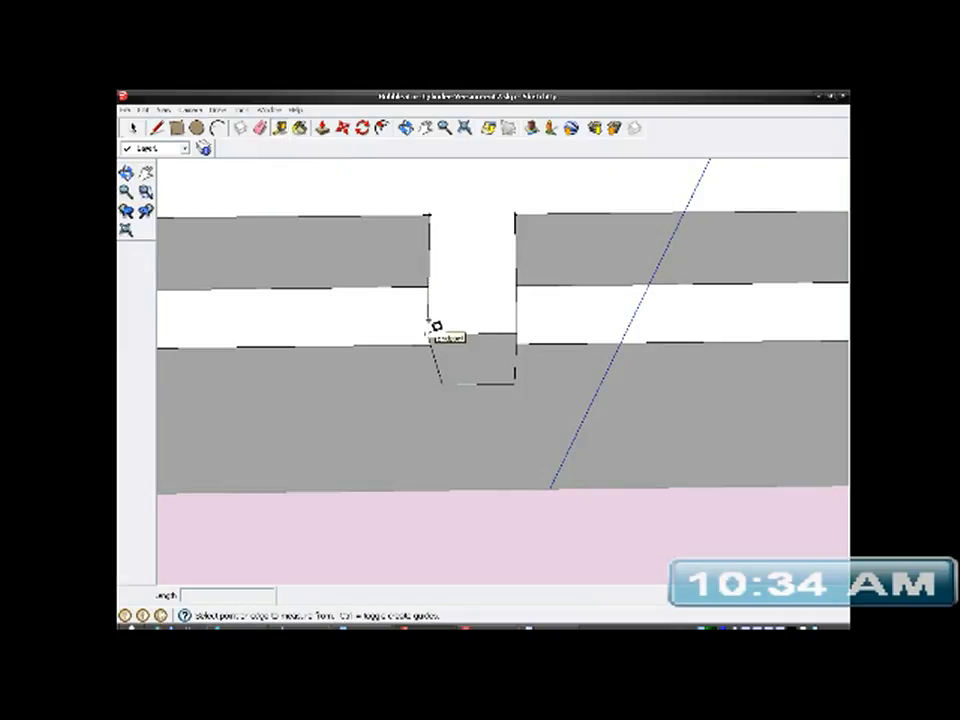
pyautogui.click(429, 330)
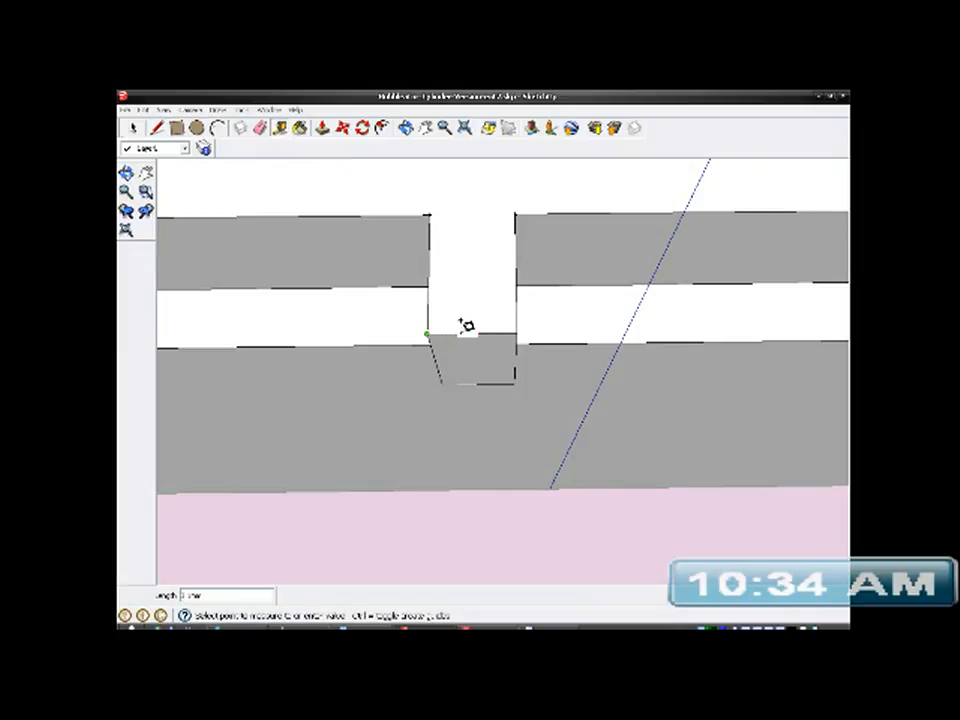
pyautogui.click(518, 329)
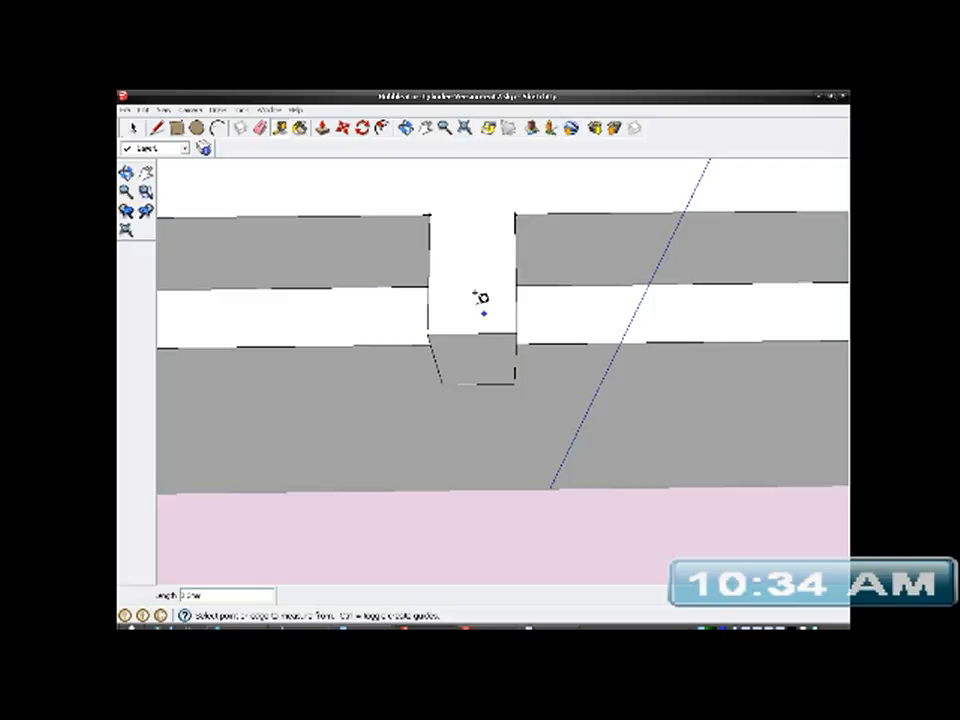
# - Widen the tab with Push/Pull by pulling each of its two side faces 1.0 mm outward along the bar
pyautogui.click(322, 130)
pyautogui.moveTo(409, 253); pyautogui.dragTo(321, 221, button='middle')
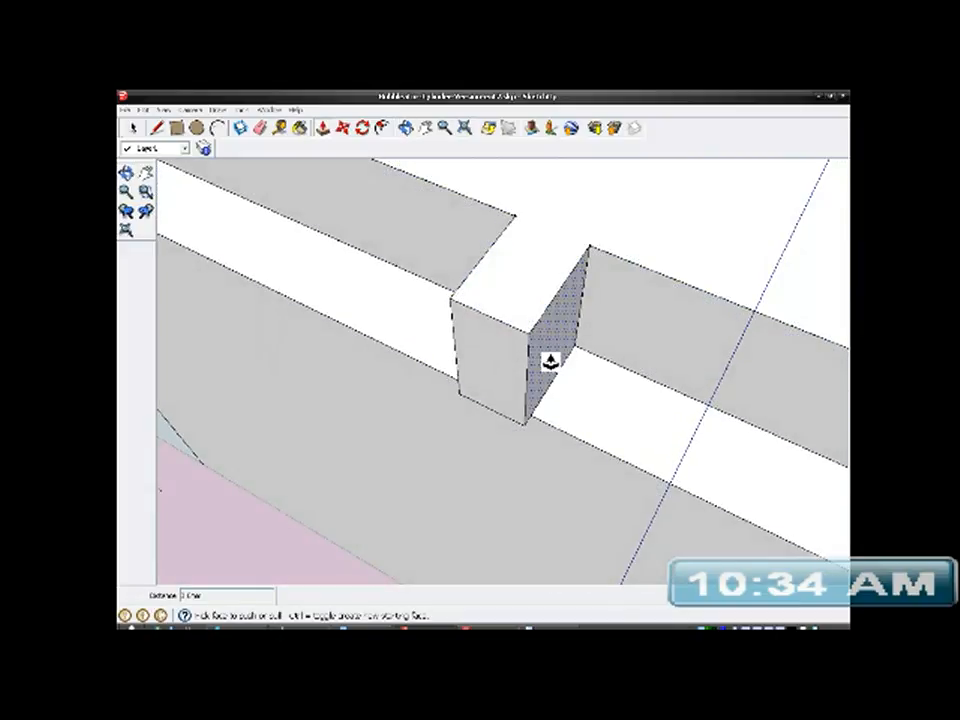
pyautogui.moveTo(552, 358); pyautogui.dragTo(606, 388)
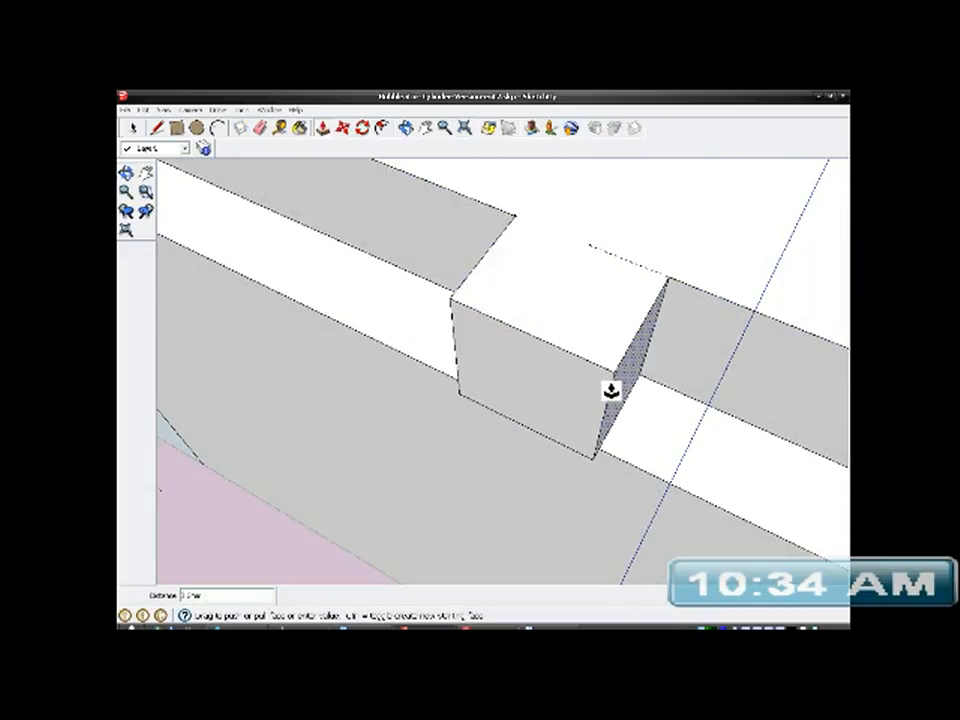
pyautogui.press('Return')
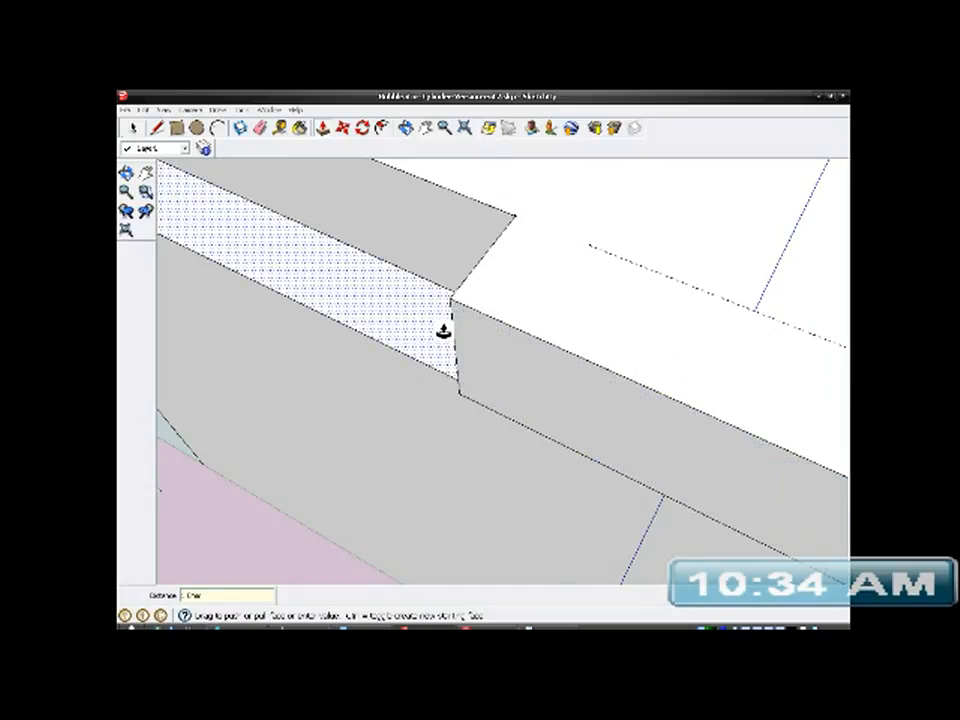
pyautogui.scroll(-3, 444, 330)
pyautogui.moveTo(453, 327); pyautogui.dragTo(761, 343, button='middle')
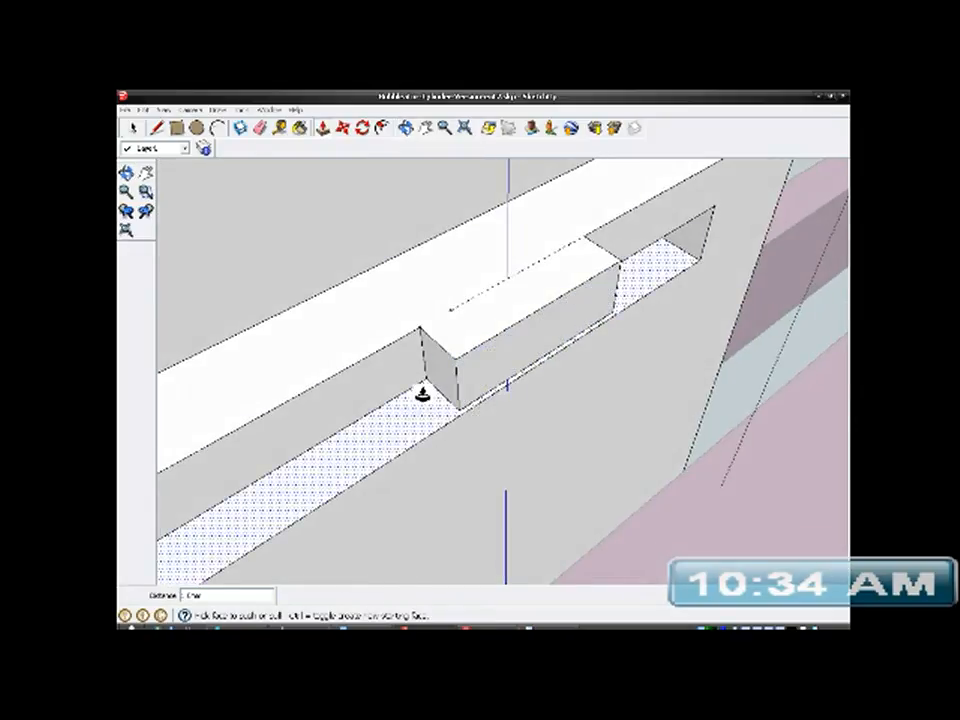
pyautogui.scroll(3, 440, 385)
pyautogui.moveTo(450, 377)
pyautogui.mouseDown()
pyautogui.moveTo(456, 369)
pyautogui.moveTo(391, 411)
pyautogui.mouseUp()
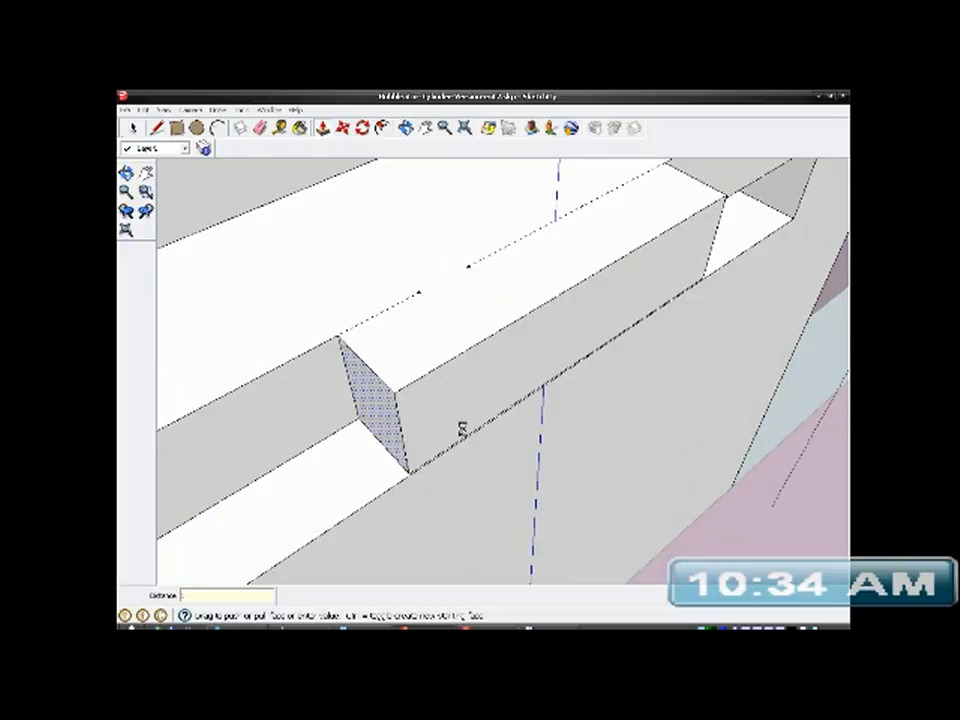
pyautogui.press('Return')
# - Delete all guides left from laying out the tab
pyautogui.scroll(-1, 372, 449)
pyautogui.scroll(-3, 567, 328)
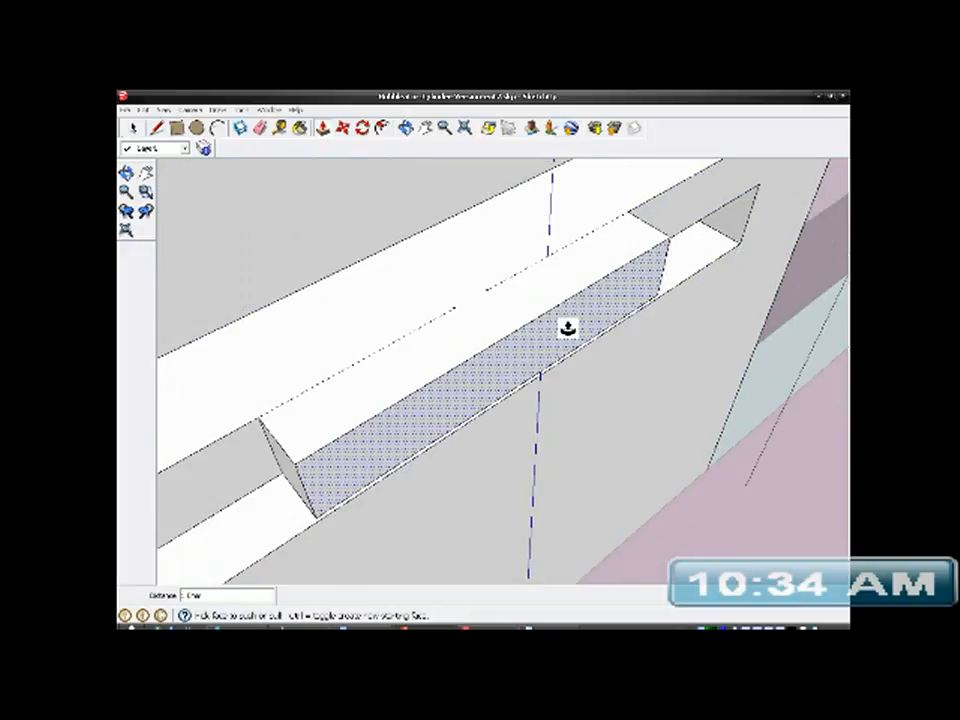
pyautogui.moveTo(524, 423); pyautogui.dragTo(409, 405, button='middle')
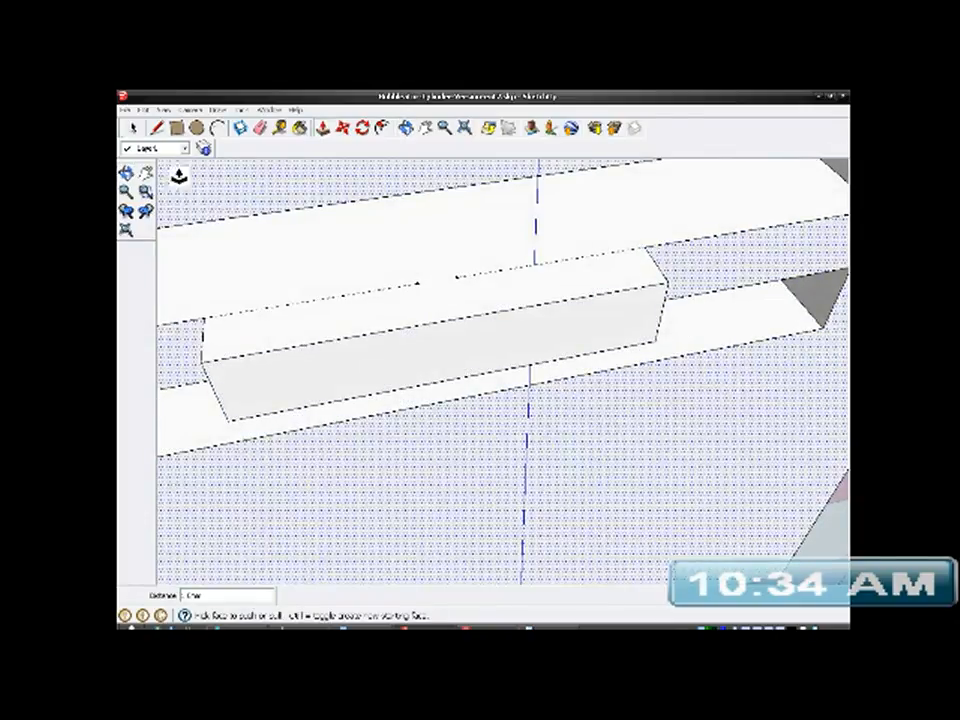
pyautogui.click(134, 129)
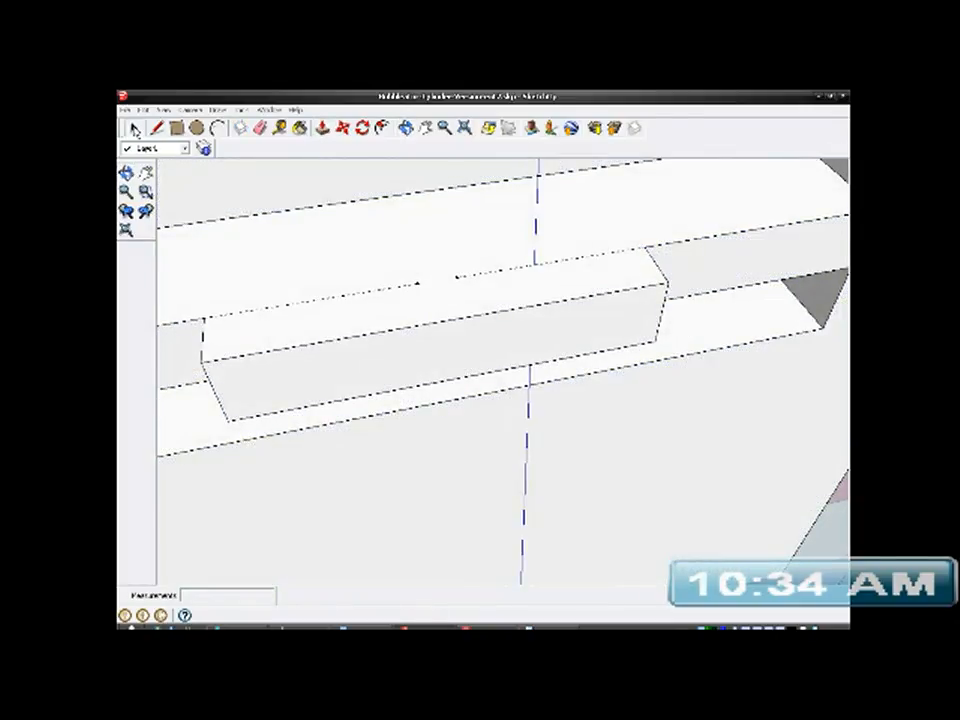
pyautogui.click(146, 110)
pyautogui.click(157, 204)
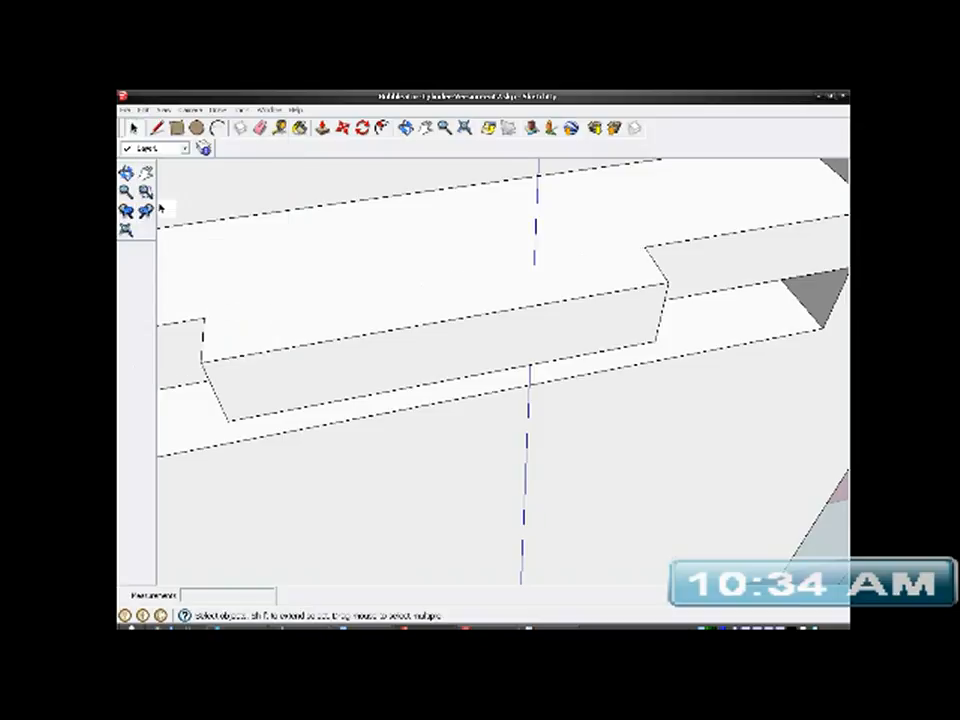
# - Draw two lines across the tab's upper face, from the midpoint of its front edge to each rear corner where it meets the bar
pyautogui.scroll(-3, 583, 330)
pyautogui.scroll(3, 352, 377)
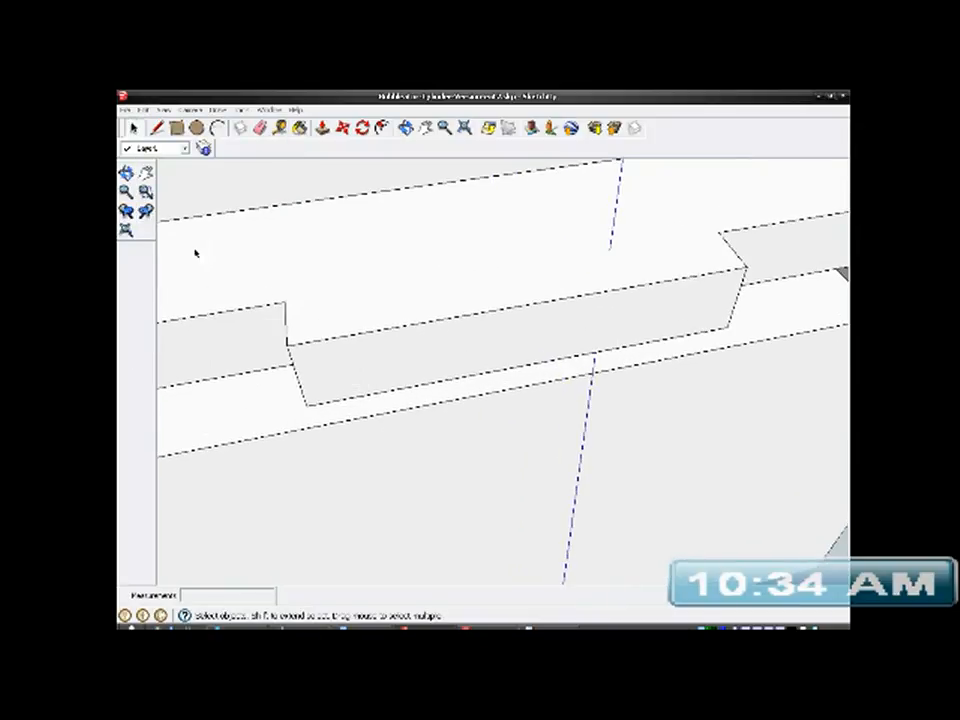
pyautogui.click(157, 128)
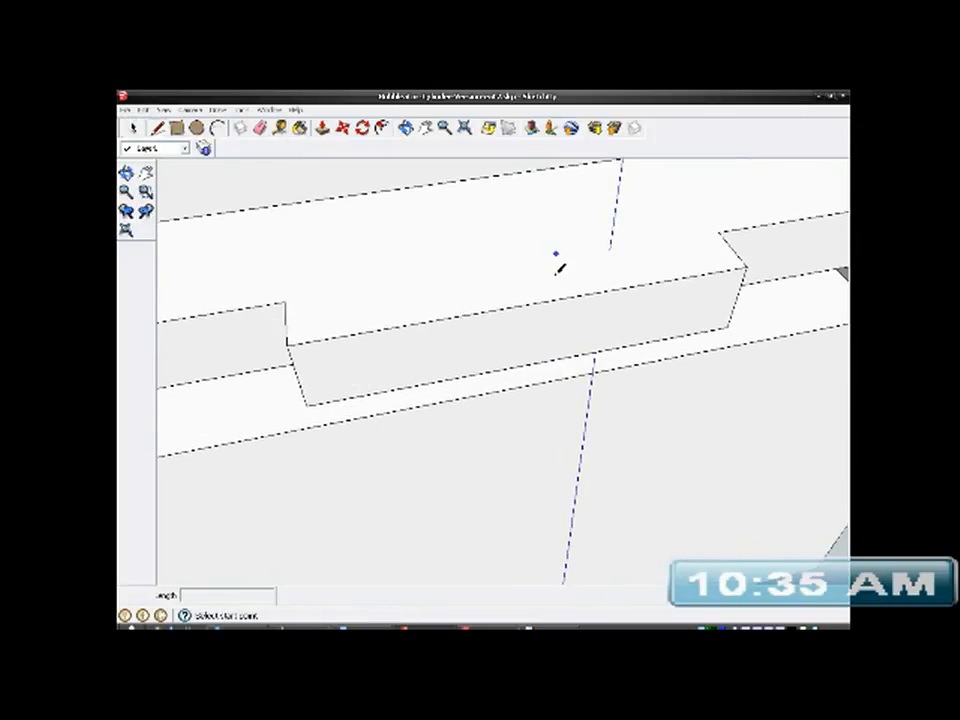
pyautogui.click(531, 302)
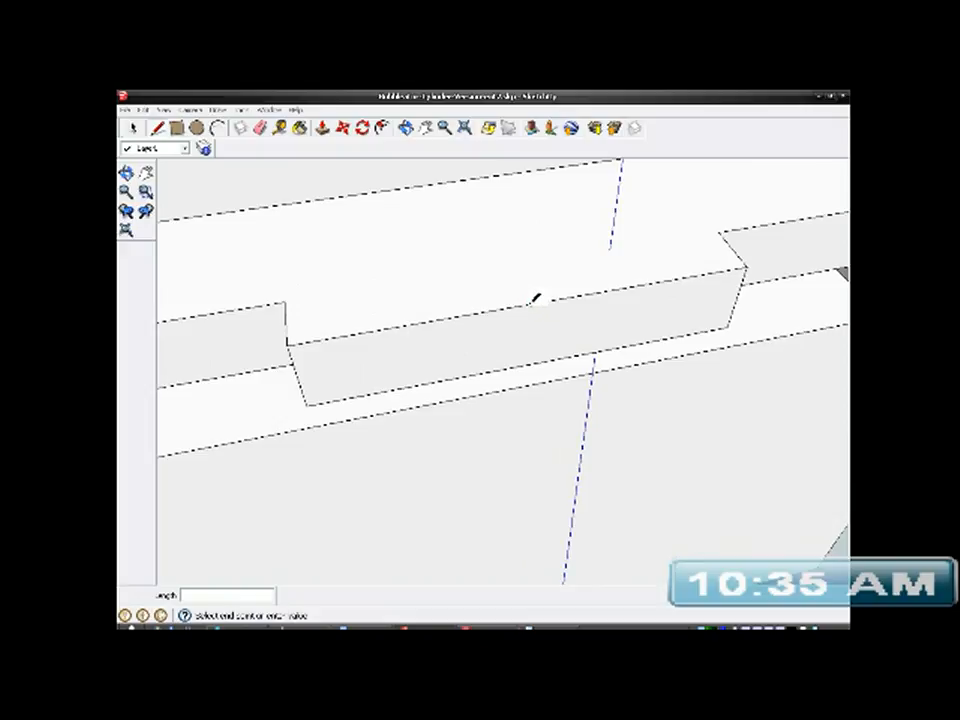
pyautogui.click(287, 300)
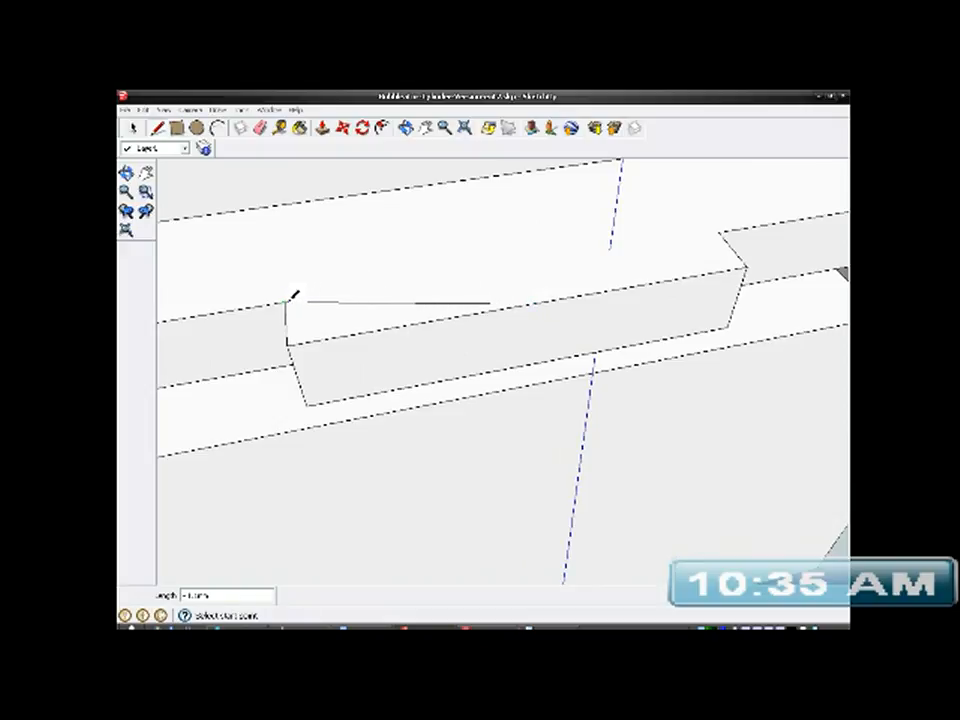
pyautogui.click(531, 302)
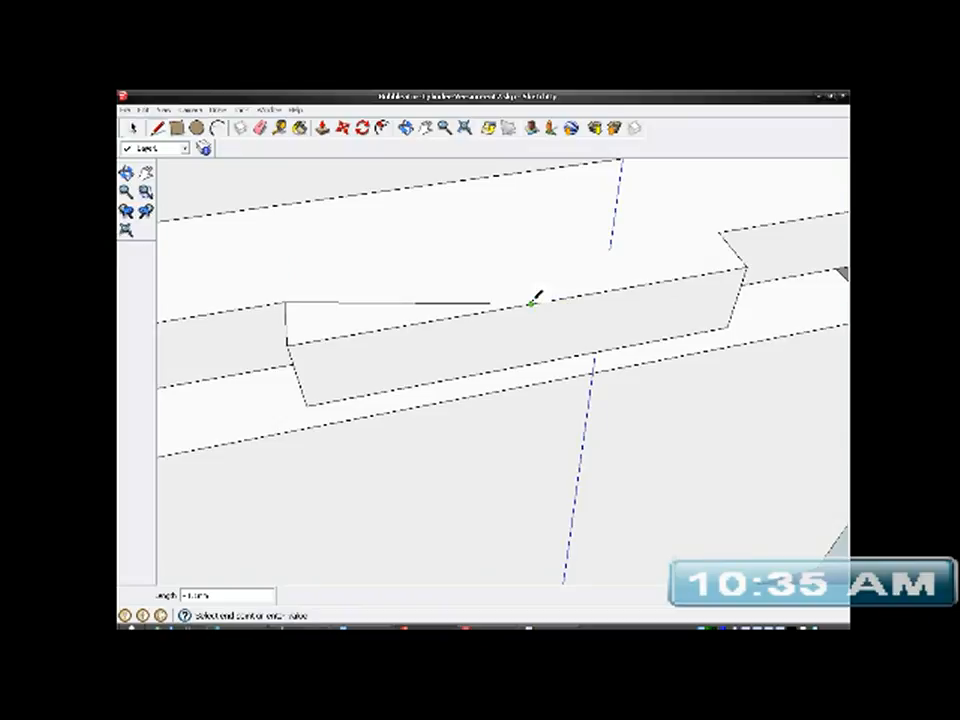
pyautogui.click(718, 232)
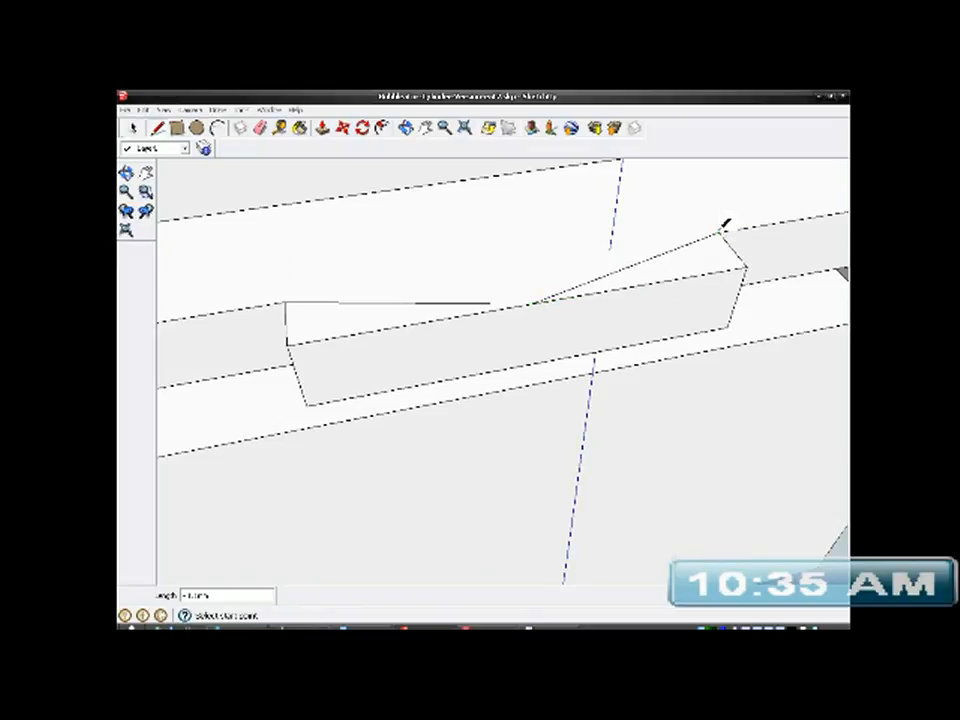
# - Push both outer triangular corners down through the tab's full height with Push/Pull, leaving a pointed V-shaped tab
pyautogui.moveTo(627, 312); pyautogui.dragTo(268, 205, button='middle')
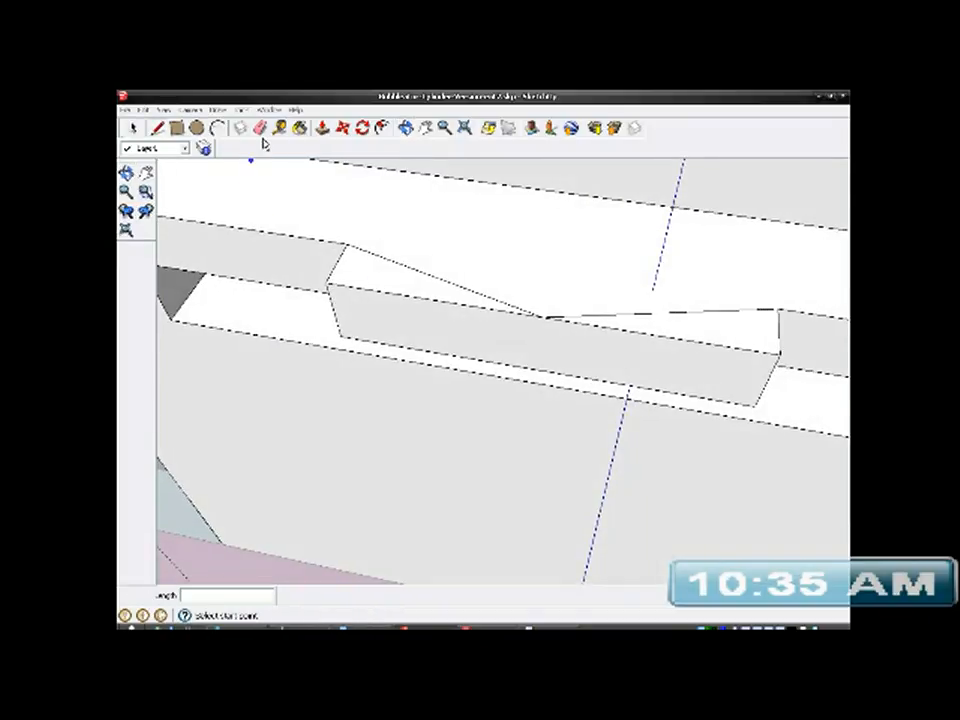
pyautogui.click(322, 129)
pyautogui.moveTo(690, 332); pyautogui.dragTo(676, 386)
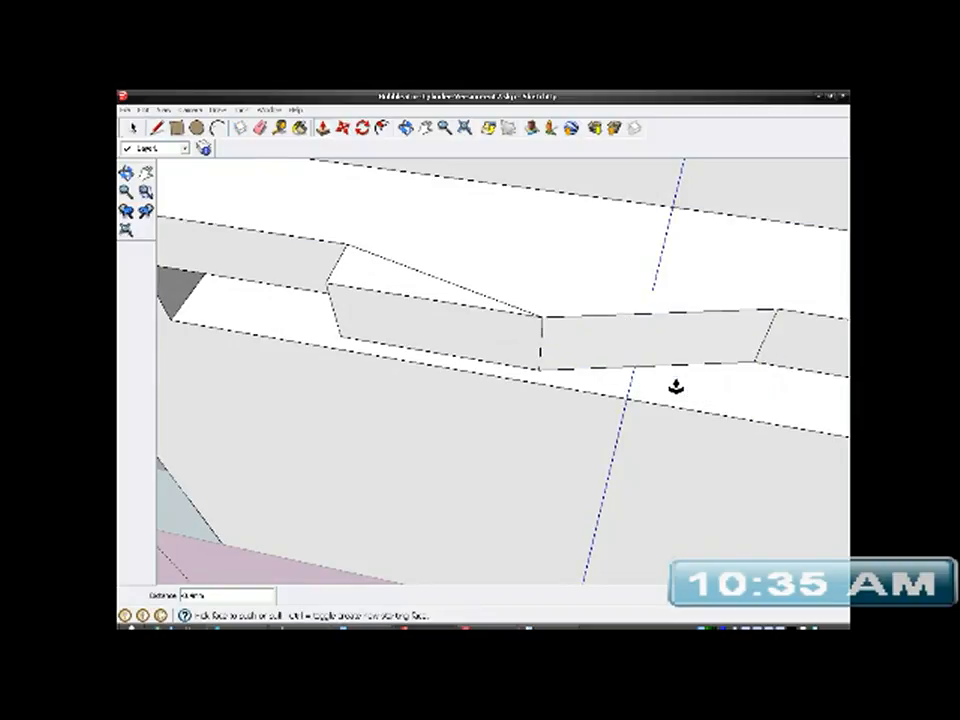
pyautogui.moveTo(402, 291); pyautogui.dragTo(407, 345)
pyautogui.scroll(-2, 565, 360)
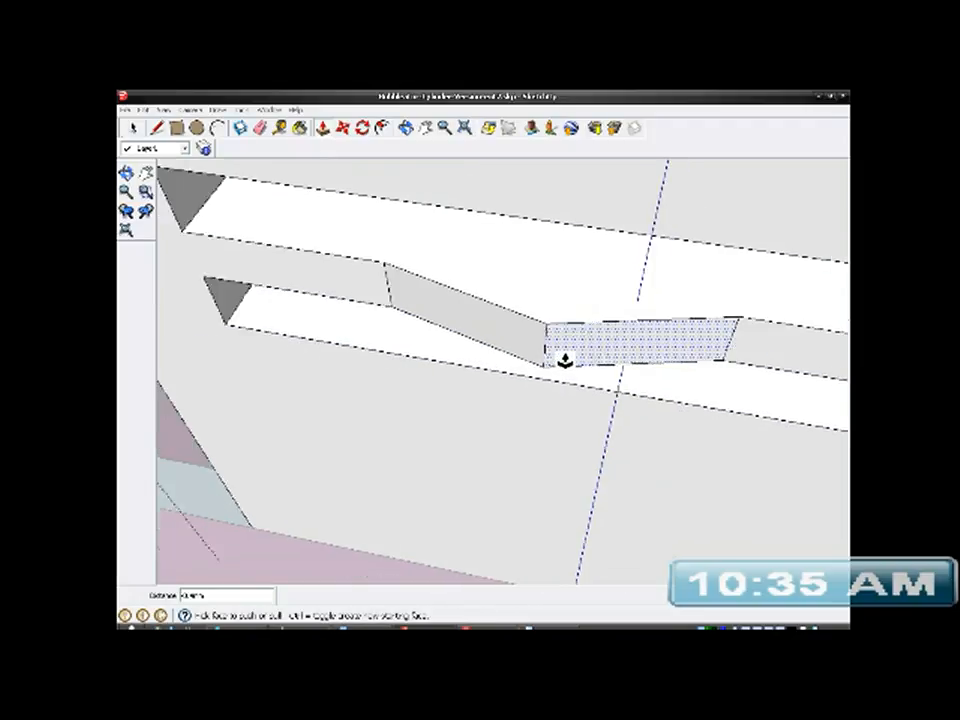
# - Examine the V-shaped tab between the slots and the post's position in the bracket, and leave the post group
pyautogui.scroll(-3, 565, 360)
pyautogui.moveTo(564, 362); pyautogui.dragTo(525, 420, button='middle')
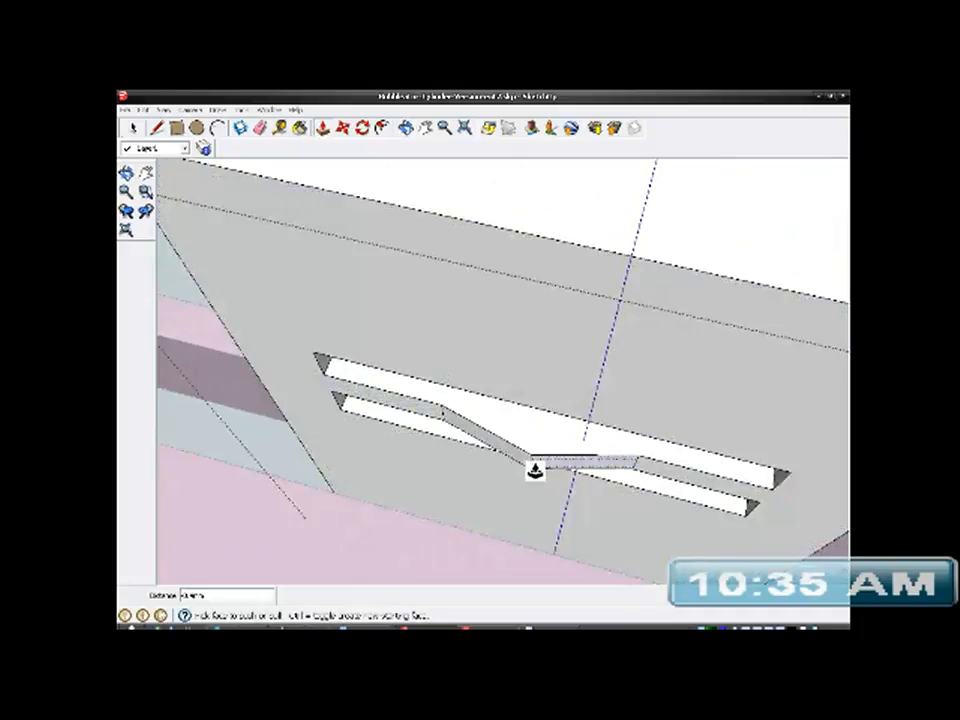
pyautogui.click(135, 129)
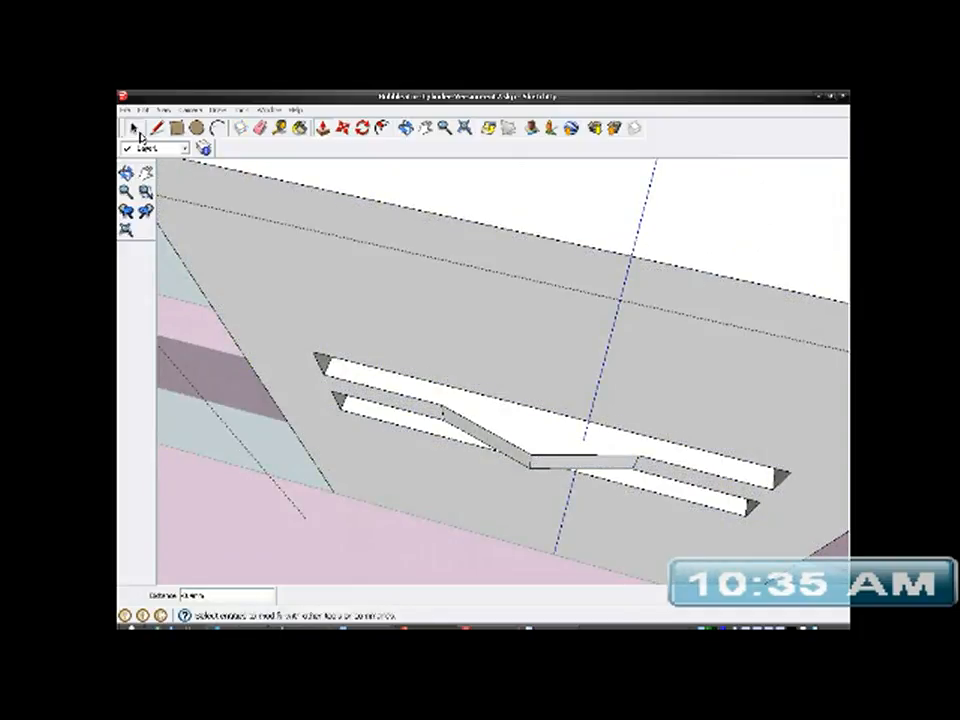
pyautogui.moveTo(454, 413); pyautogui.dragTo(508, 365, button='middle')
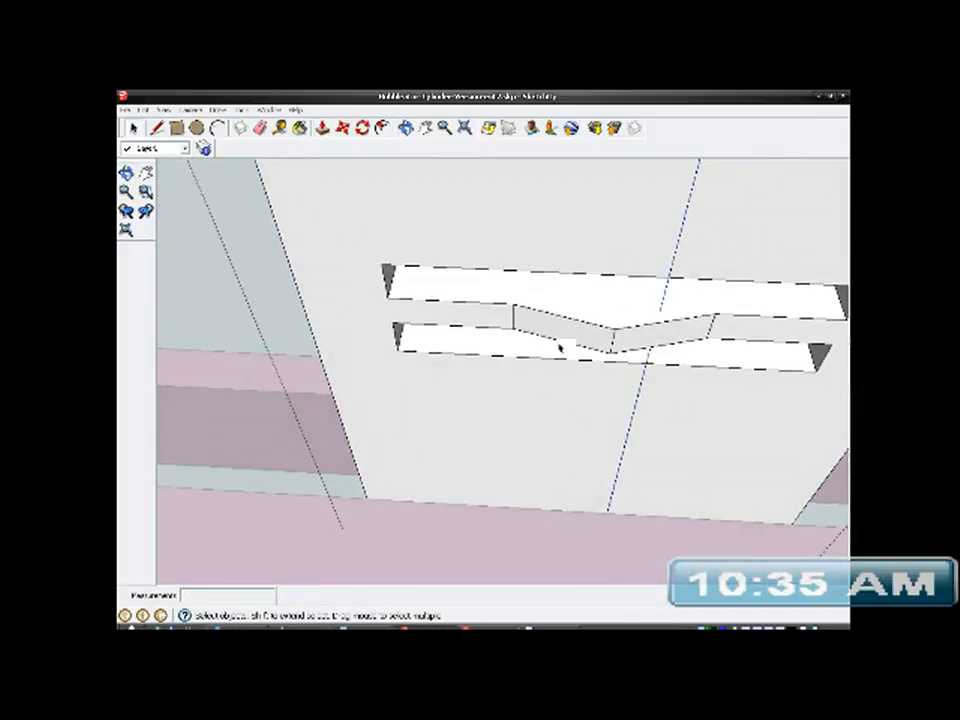
pyautogui.moveTo(645, 377); pyautogui.dragTo(696, 392, button='middle')
pyautogui.scroll(-6, 649, 328)
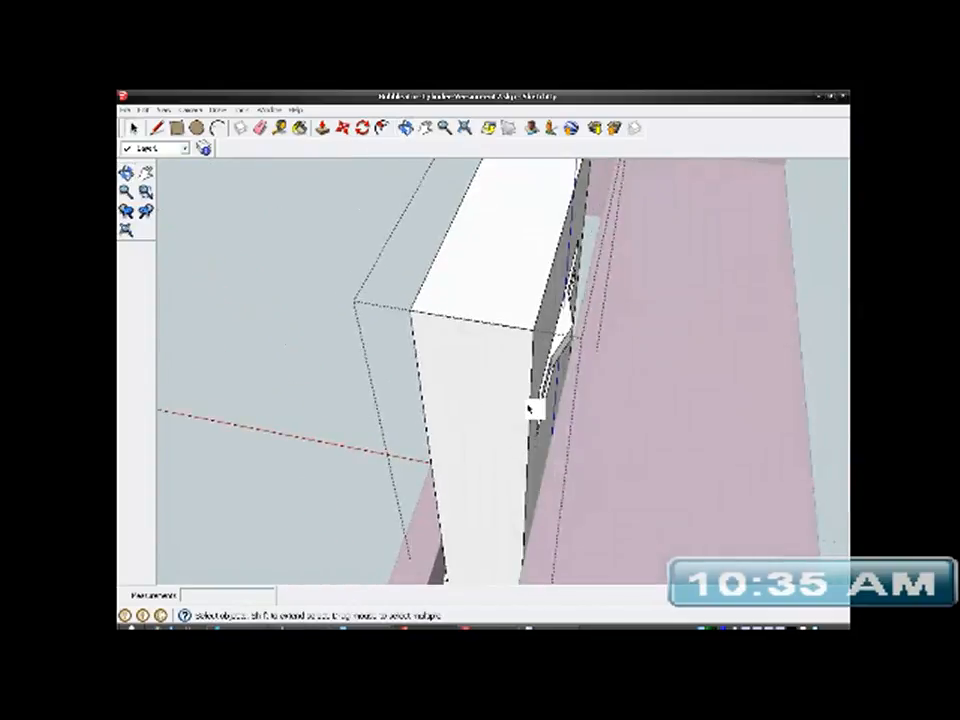
pyautogui.scroll(-3, 527, 402)
pyautogui.moveTo(527, 402); pyautogui.dragTo(334, 456, button='middle')
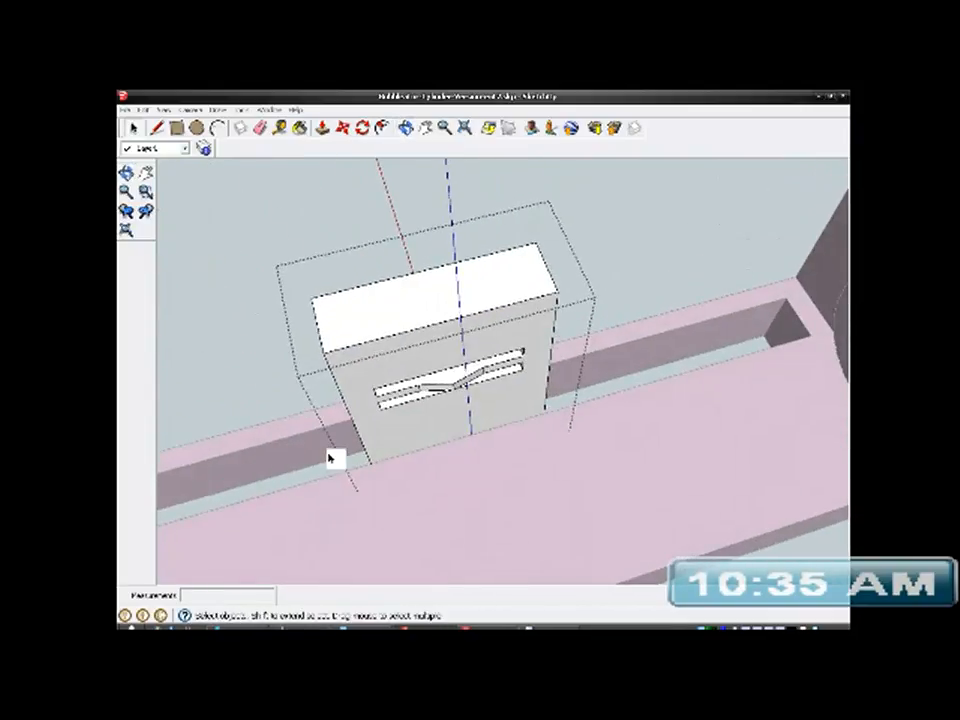
pyautogui.scroll(-4, 553, 420)
pyautogui.moveTo(495, 441); pyautogui.dragTo(560, 425, button='middle')
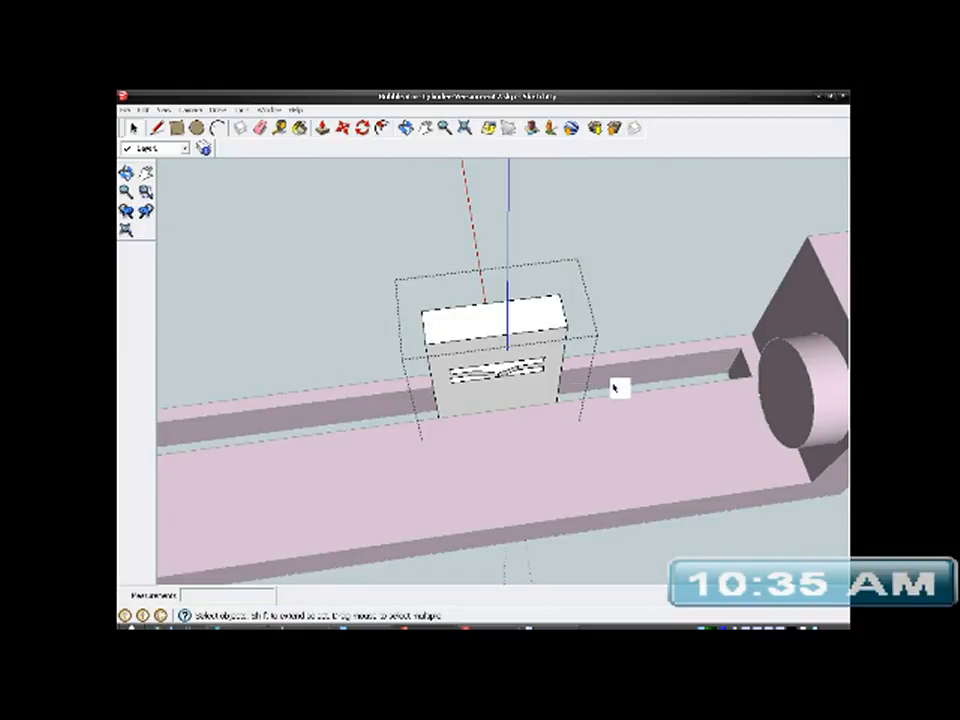
pyautogui.moveTo(531, 395); pyautogui.dragTo(326, 452, button='middle')
pyautogui.scroll(3, 561, 431)
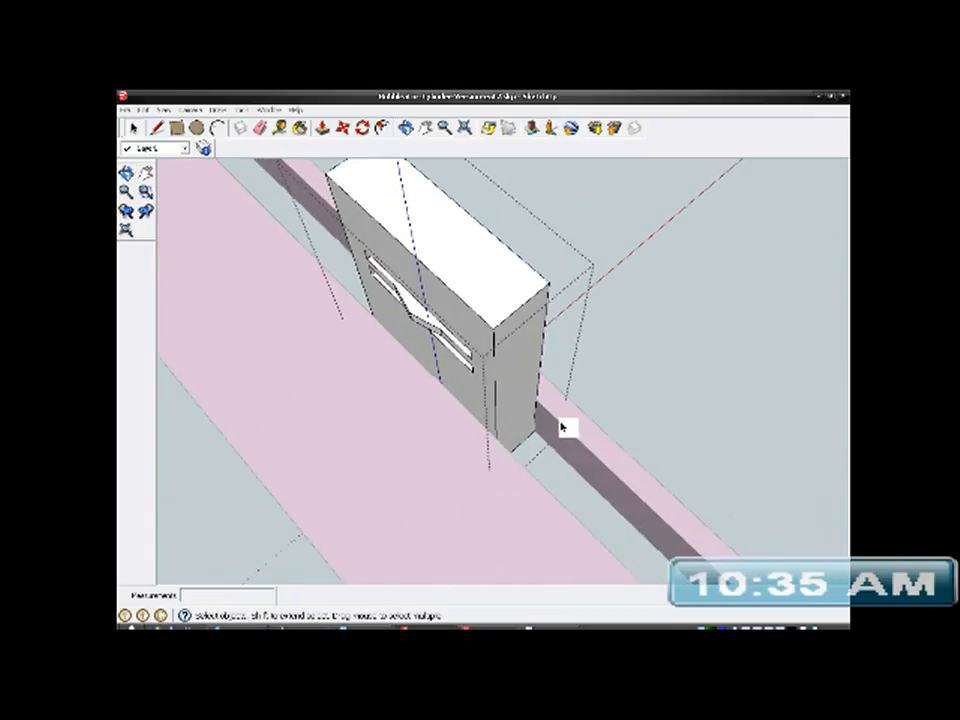
pyautogui.scroll(-5, 566, 427)
pyautogui.moveTo(596, 512); pyautogui.dragTo(461, 439, button='middle')
pyautogui.click(328, 257)
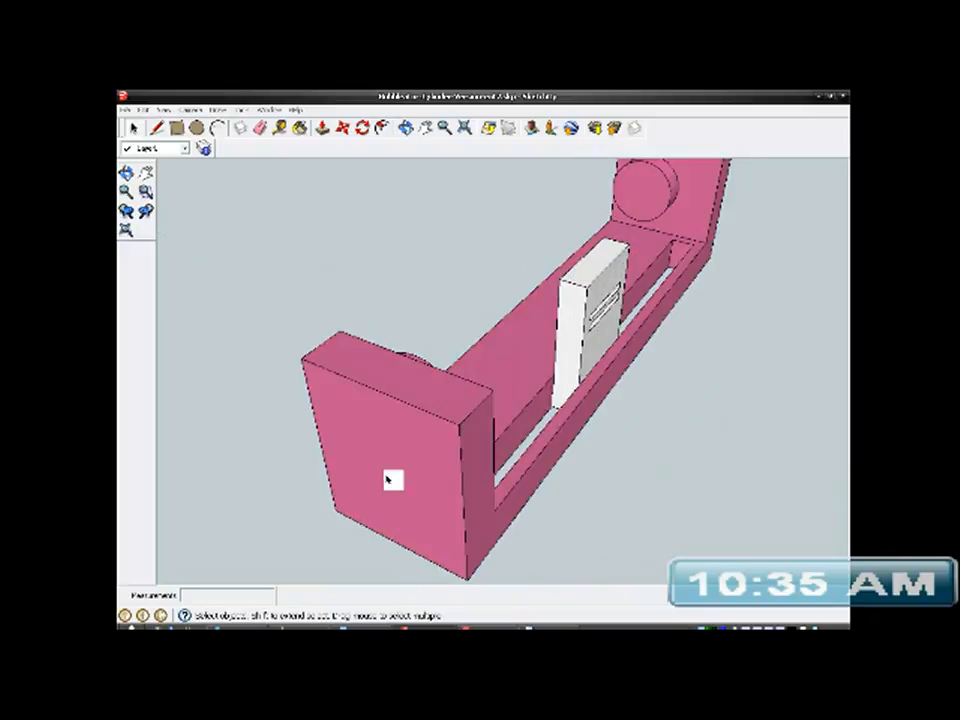
# - Open the bracket group for editing and pull the outer face of its near end wall 3.0 mm outward with Push/Pull
pyautogui.click(416, 439)
pyautogui.rightClick(416, 439)
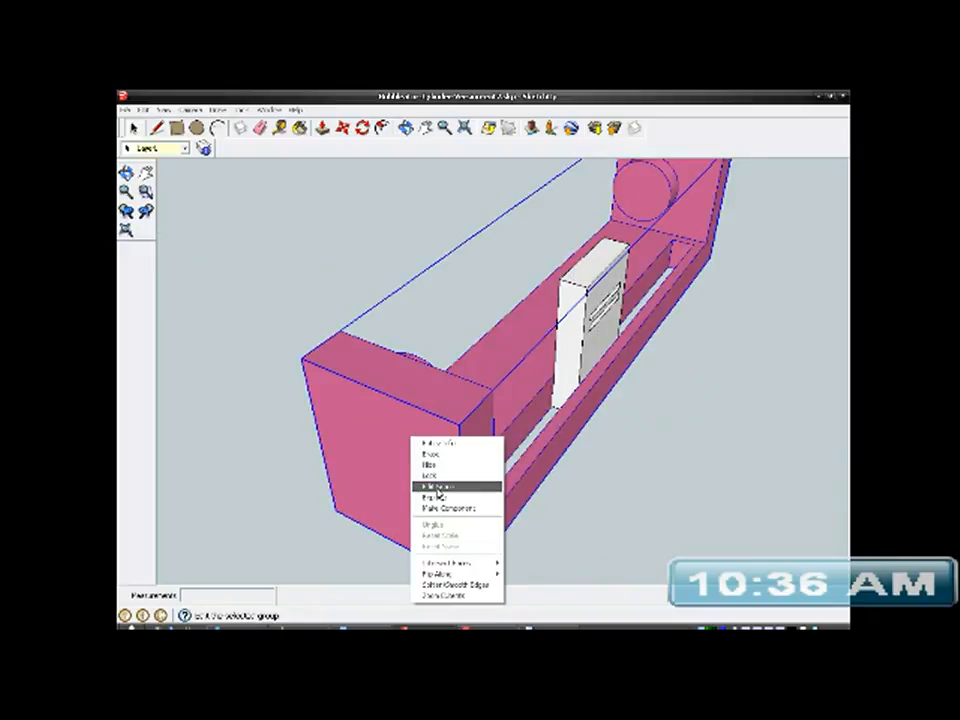
pyautogui.click(430, 482)
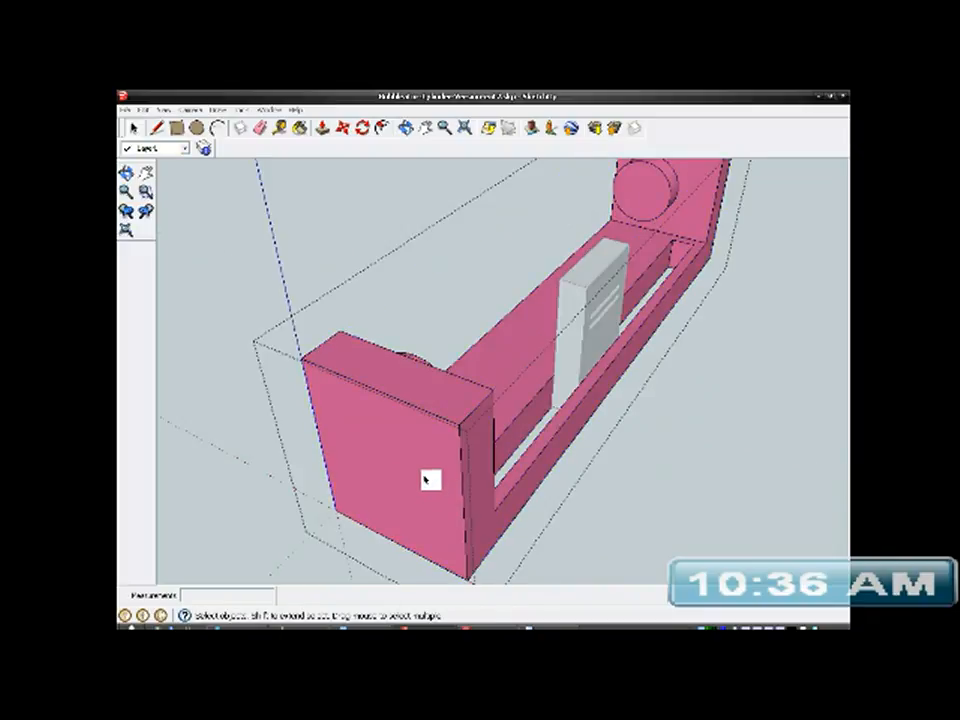
pyautogui.click(324, 128)
pyautogui.click(381, 447)
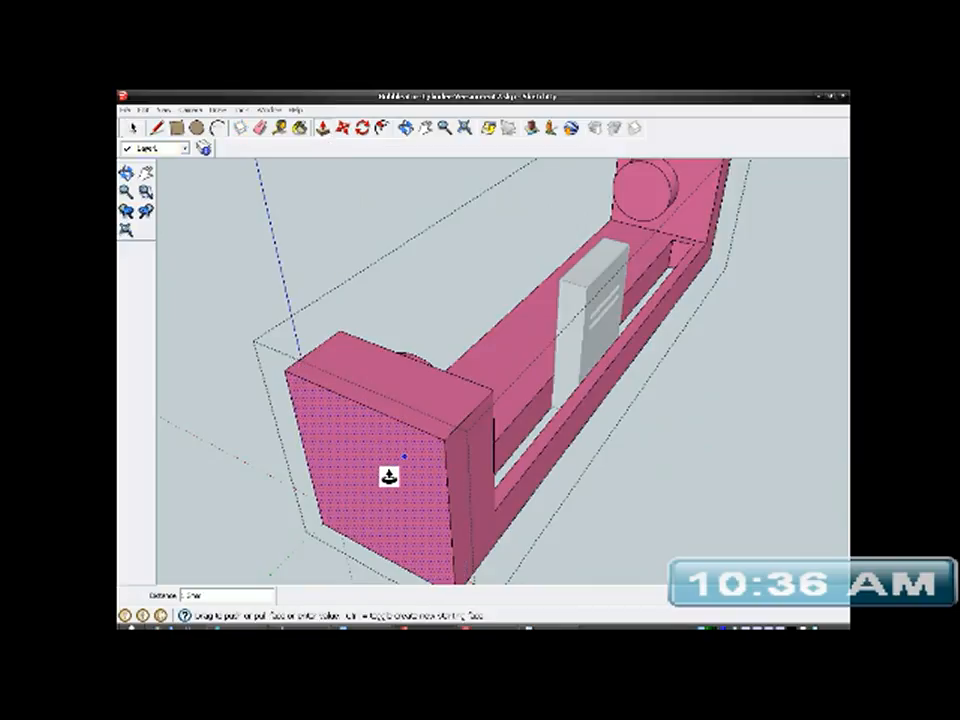
pyautogui.press('Return')
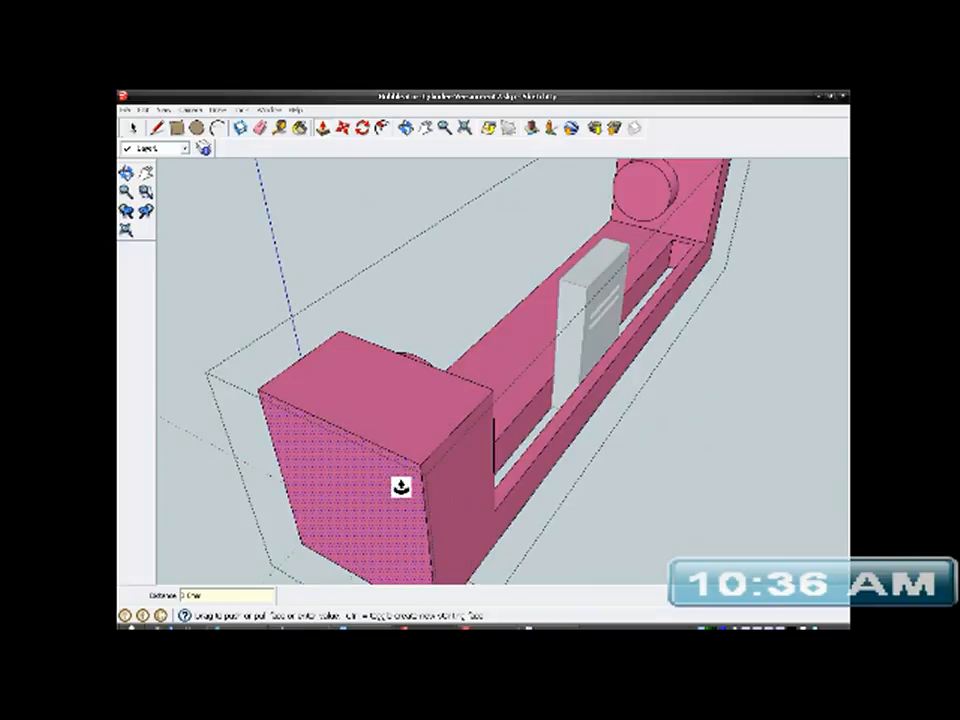
# - Pull the outer face of the bracket's opposite end wall 3.0 mm outward with Push/Pull
pyautogui.moveTo(401, 487); pyautogui.dragTo(122, 538, button='middle')
pyautogui.scroll(-4, 298, 463)
pyautogui.moveTo(361, 467)
pyautogui.mouseDown(button='middle')
pyautogui.moveTo(435, 429)
pyautogui.moveTo(572, 536)
pyautogui.mouseUp(button='middle')
pyautogui.scroll(4, 645, 516)
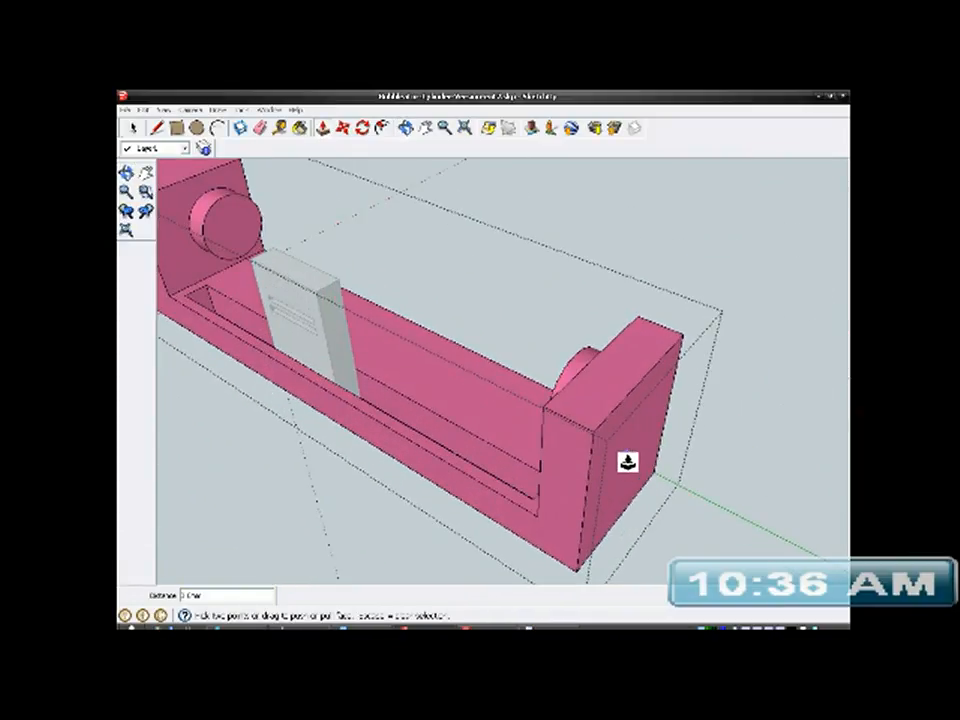
pyautogui.rightClick(622, 453)
pyautogui.click(613, 452)
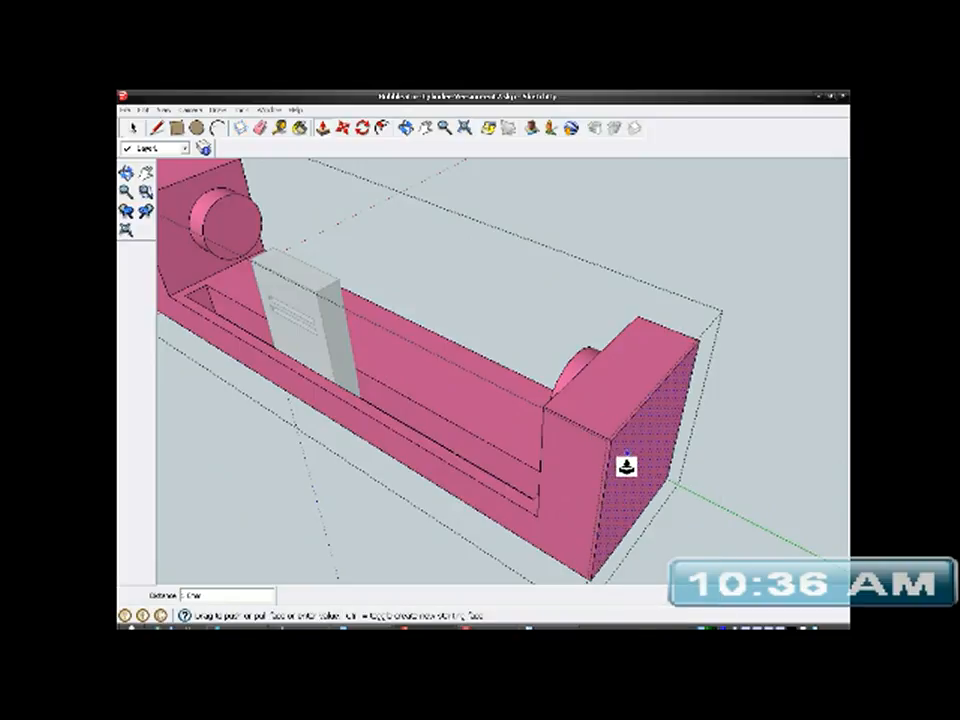
pyautogui.press('Return')
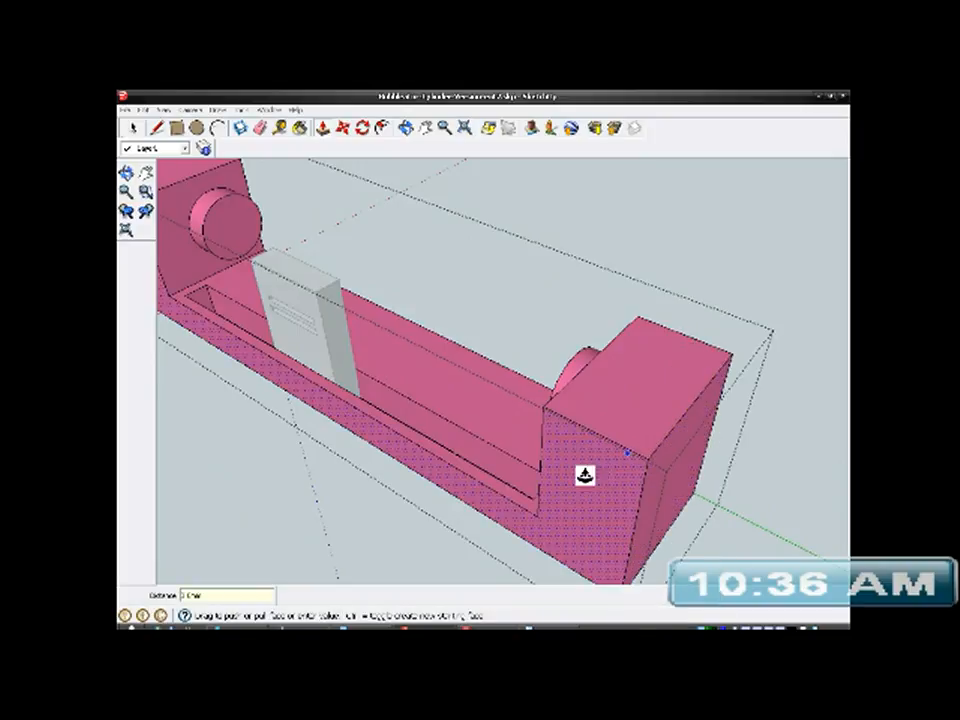
# - Leave the bracket group and open the post group in its slot for editing
pyautogui.moveTo(585, 474); pyautogui.dragTo(774, 484, button='middle')
pyautogui.moveTo(574, 463); pyautogui.dragTo(707, 450, button='middle')
pyautogui.moveTo(612, 401); pyautogui.dragTo(381, 467, button='middle')
pyautogui.scroll(5, 380, 424)
pyautogui.moveTo(377, 422); pyautogui.dragTo(291, 411, button='middle')
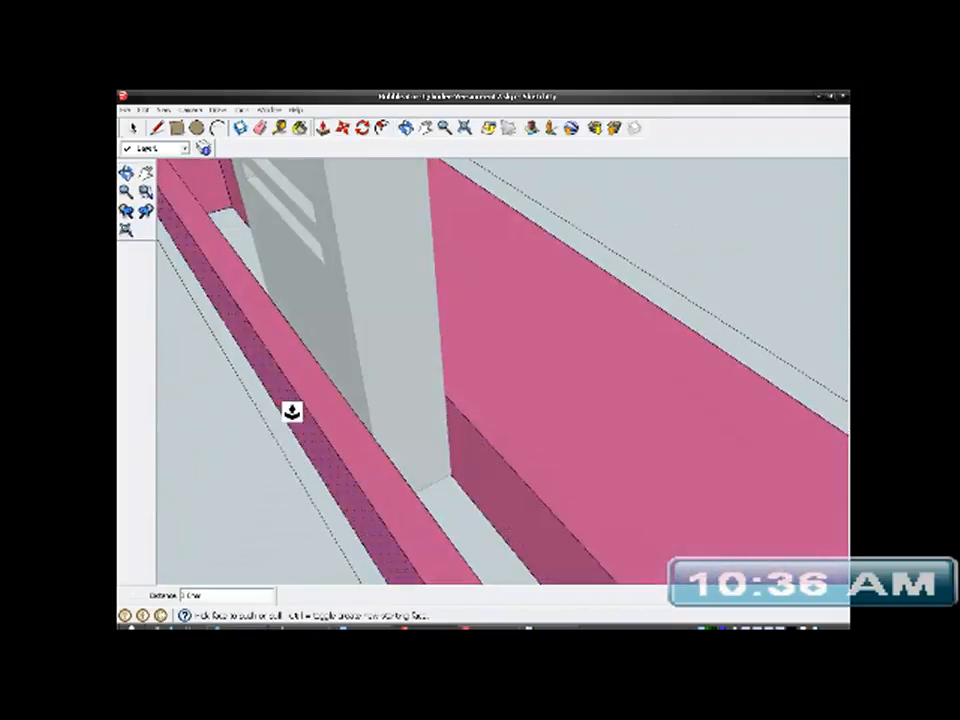
pyautogui.click(132, 128)
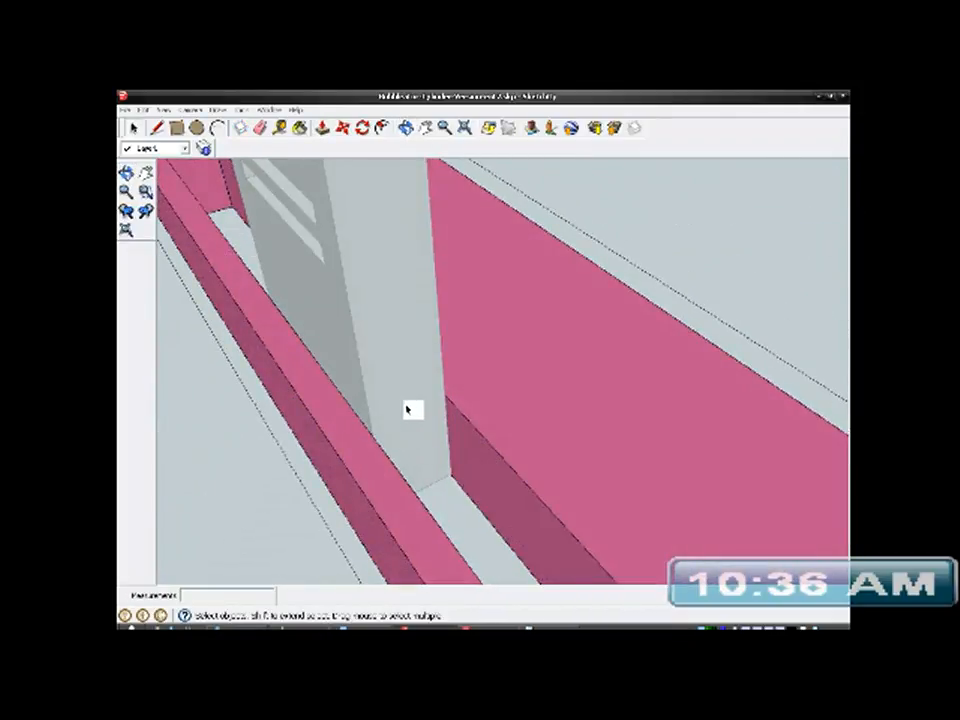
pyautogui.rightClick(405, 332)
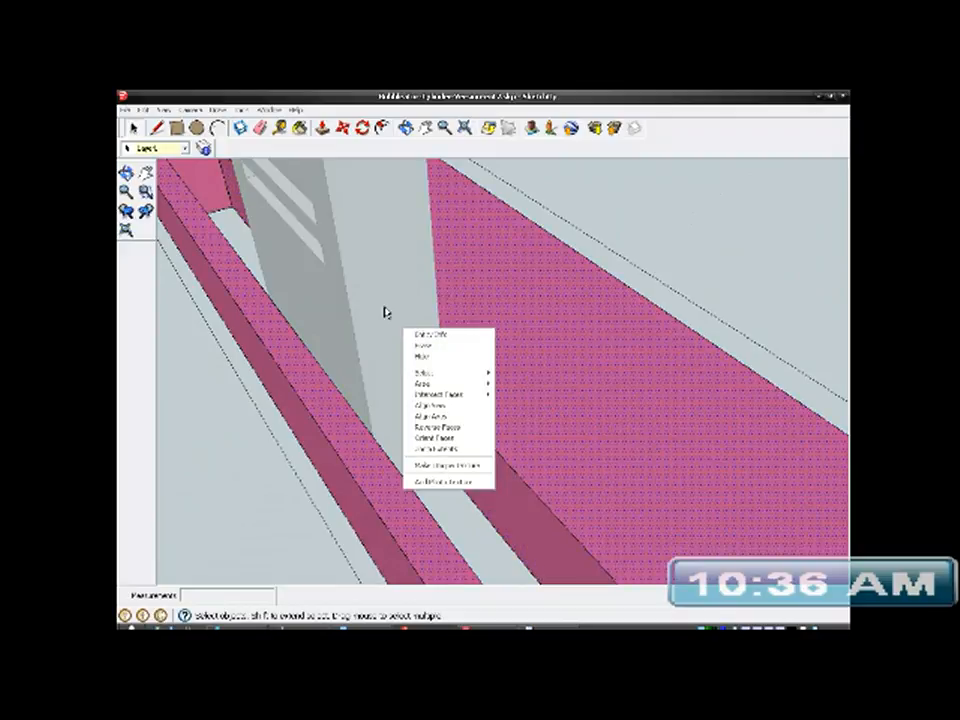
pyautogui.click(673, 226)
pyautogui.rightClick(612, 204)
pyautogui.click(614, 206)
pyautogui.click(407, 321)
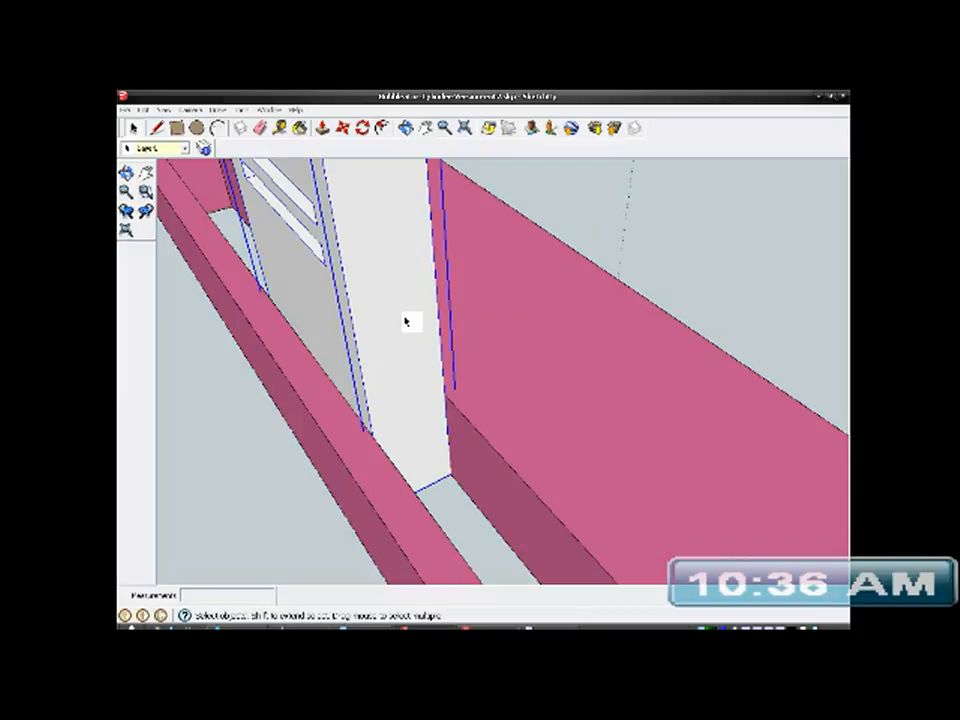
pyautogui.rightClick(407, 323)
pyautogui.click(424, 367)
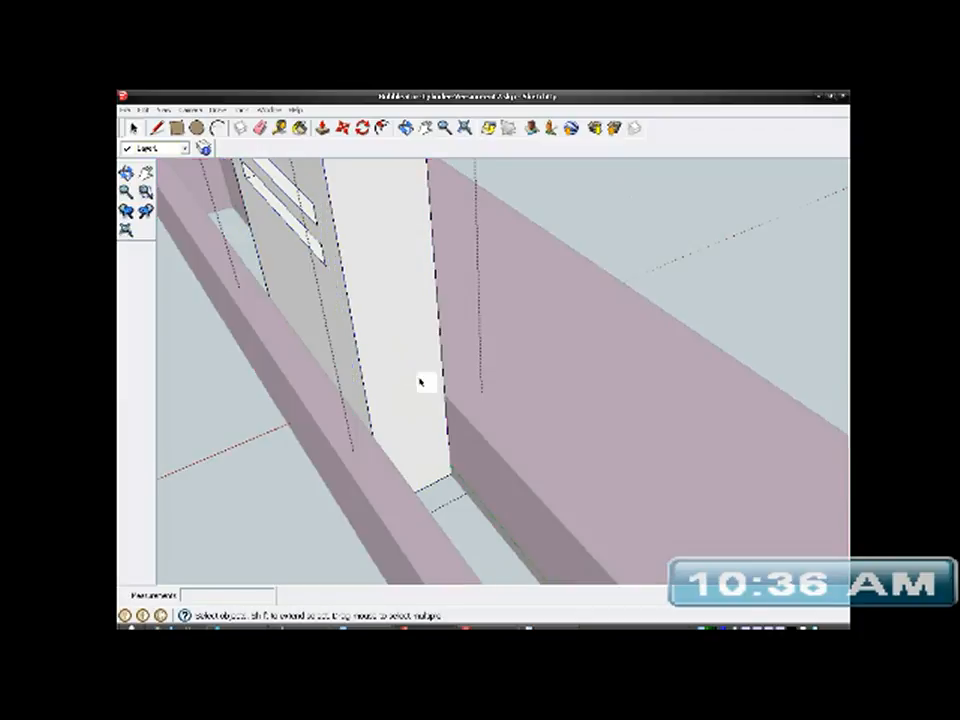
# - Add a horizontal guide 4 mm above the bottom edge of the post's narrow side face and a matching guide on the opposite side
pyautogui.click(410, 395)
pyautogui.moveTo(411, 390); pyautogui.dragTo(285, 364, button='middle')
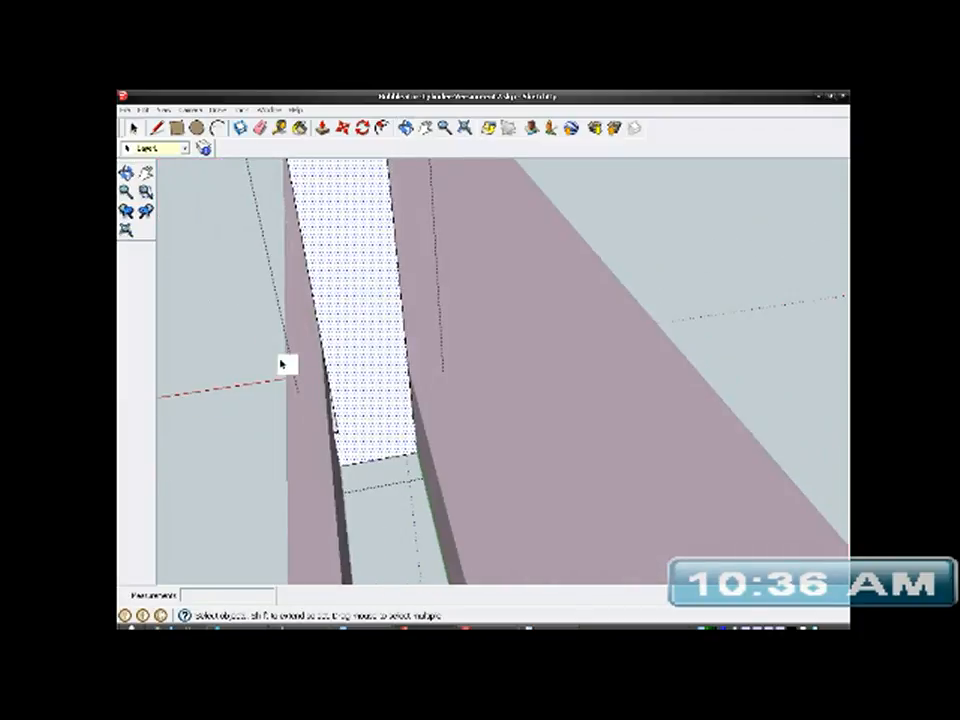
pyautogui.click(279, 128)
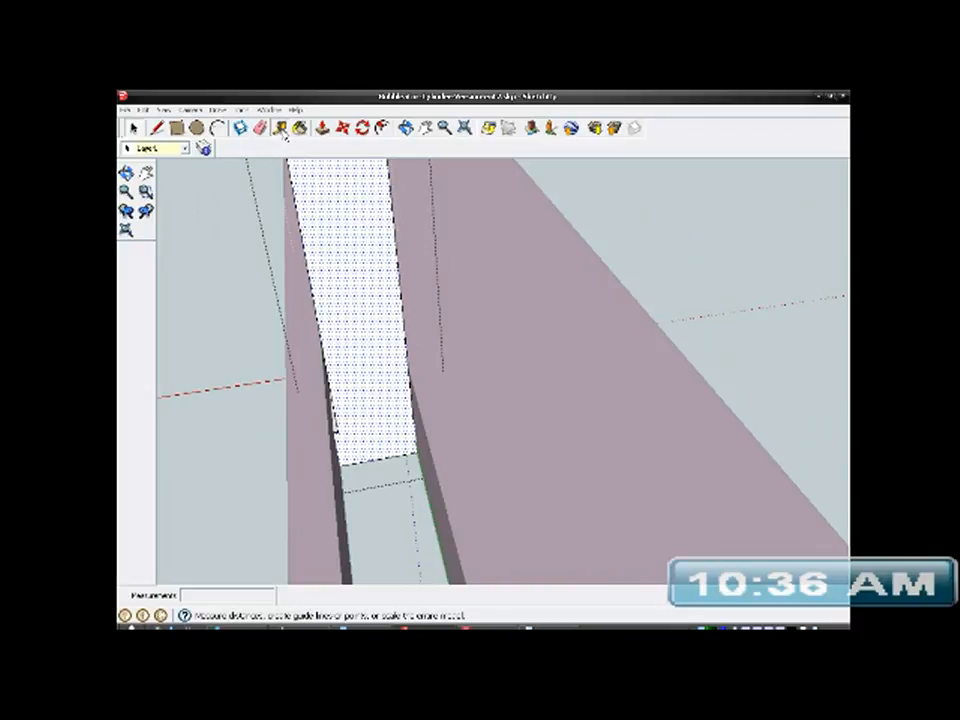
pyautogui.click(380, 457)
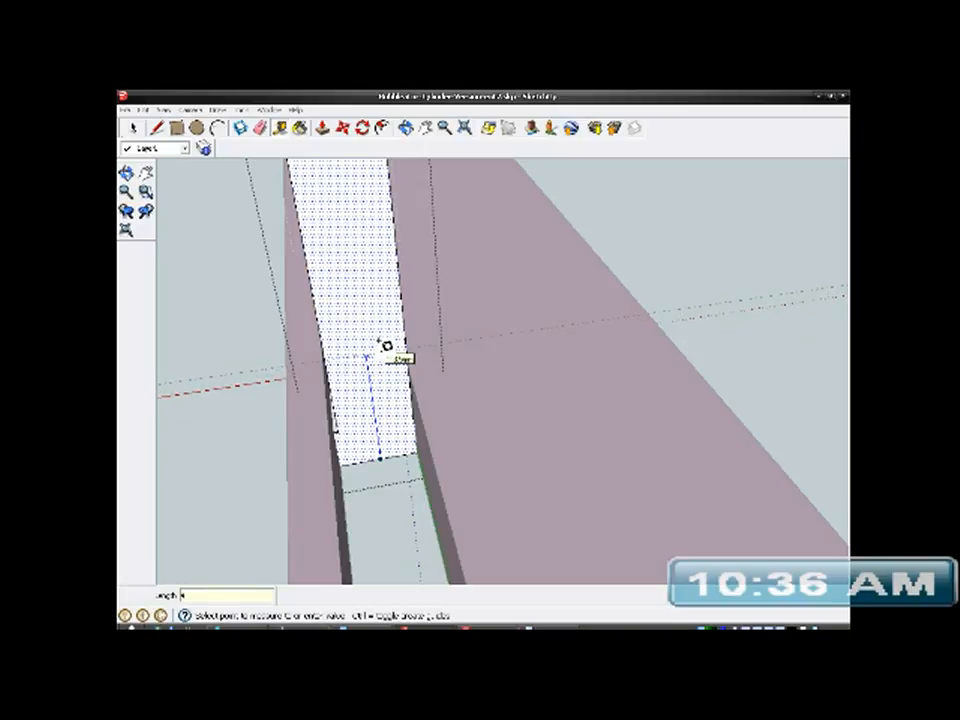
pyautogui.moveTo(386, 358); pyautogui.dragTo(597, 494, button='middle')
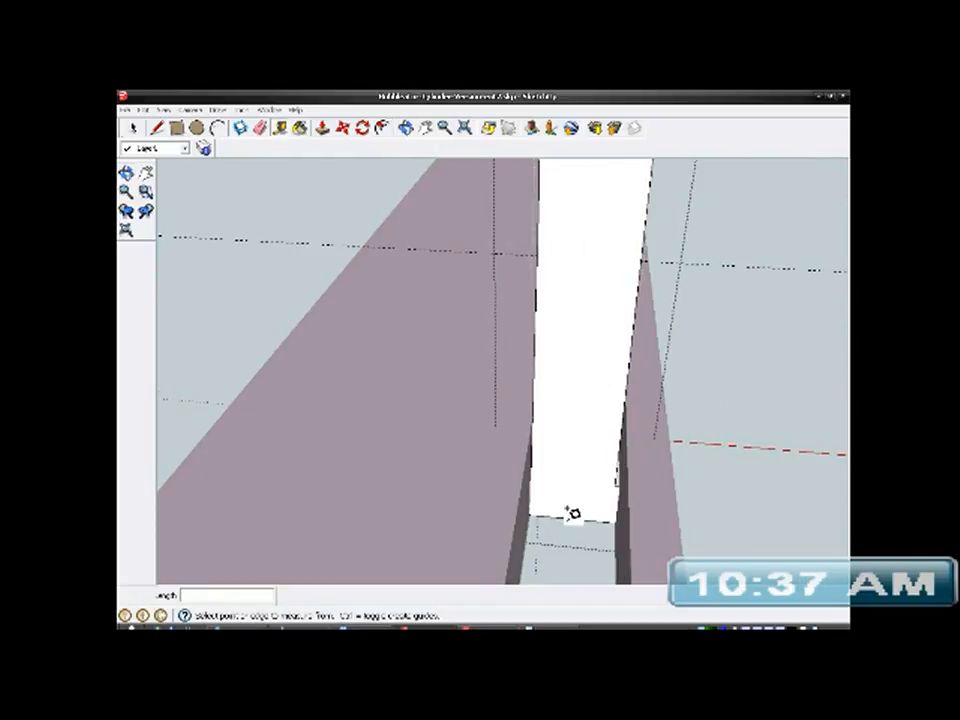
pyautogui.click(571, 516)
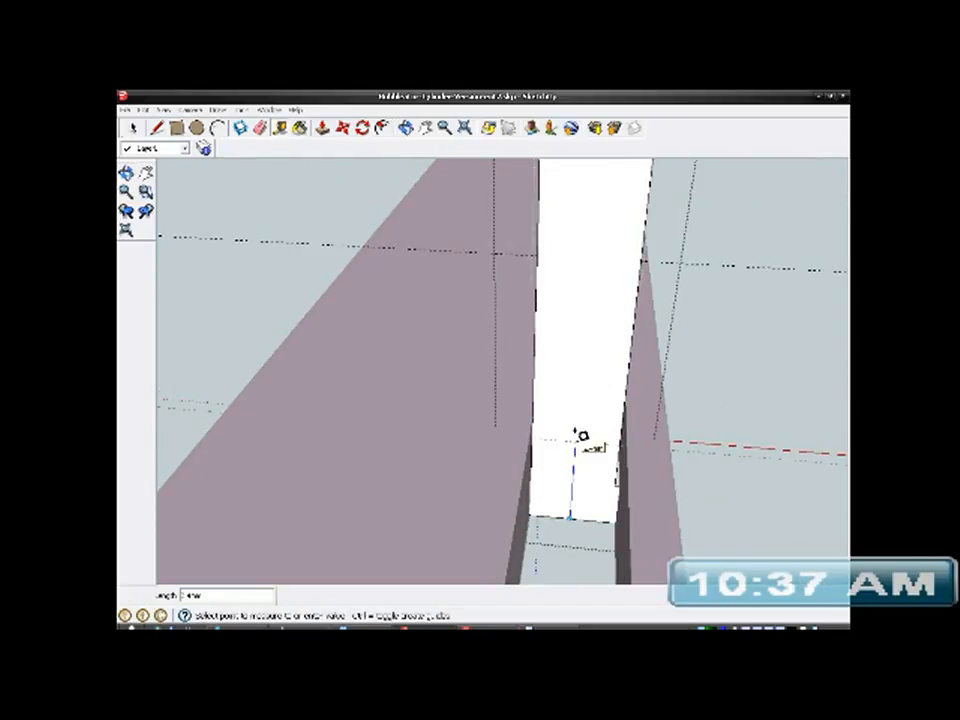
pyautogui.moveTo(585, 437); pyautogui.dragTo(538, 435, button='middle')
# - Draw a line along the guide across each of the post's two narrow side faces, edge to edge
pyautogui.click(158, 130)
pyautogui.scroll(2, 550, 431)
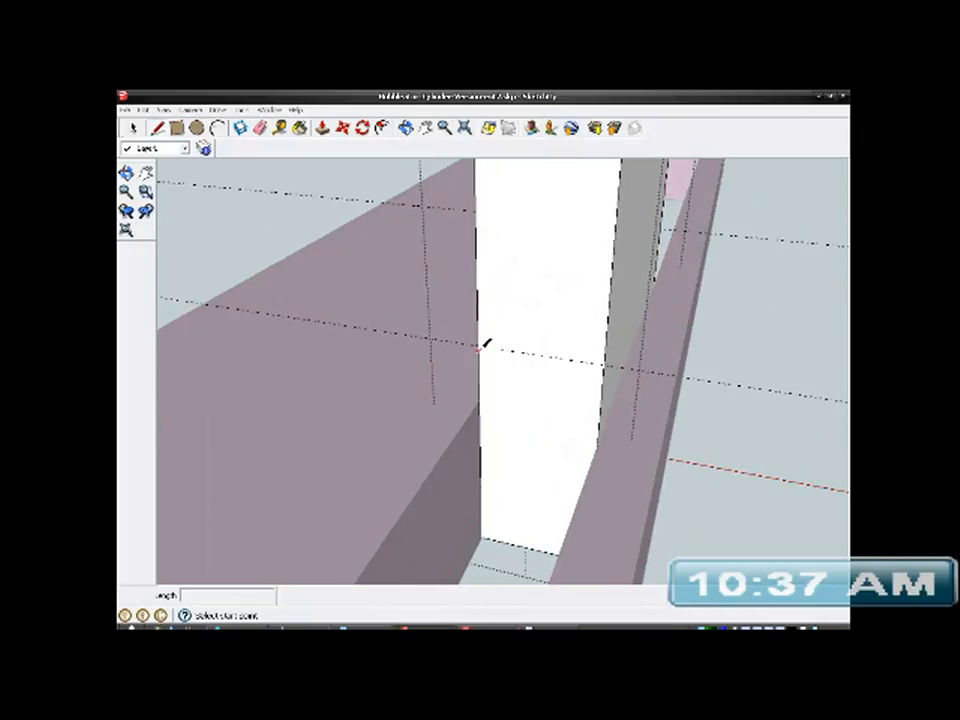
pyautogui.click(478, 346)
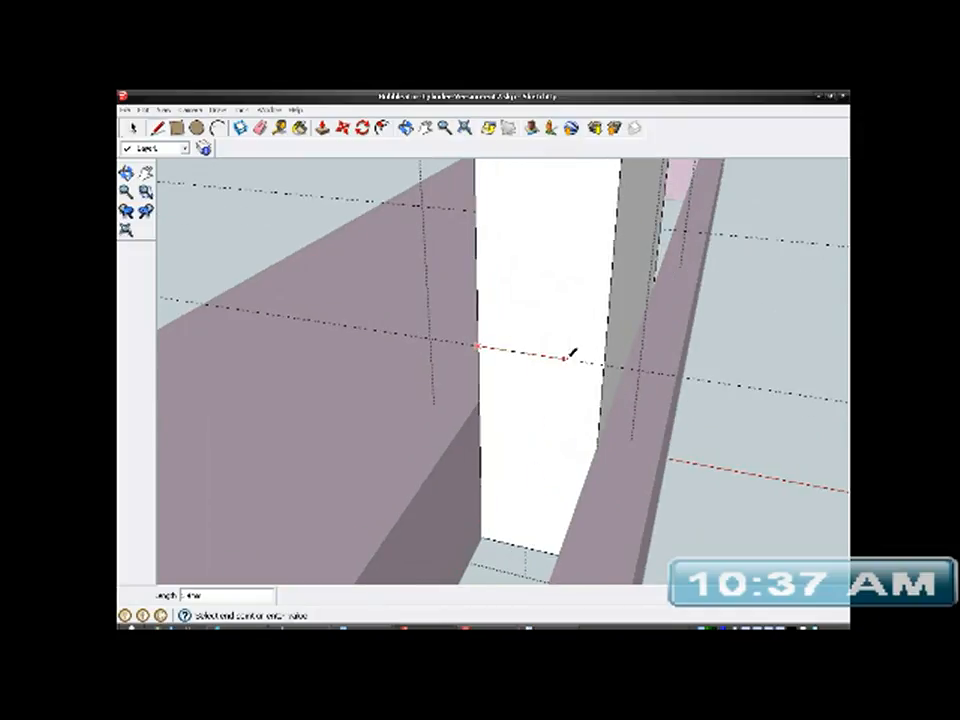
pyautogui.click(605, 366)
pyautogui.moveTo(616, 438); pyautogui.dragTo(249, 487, button='middle')
pyautogui.scroll(-1, 249, 487)
pyautogui.moveTo(523, 434)
pyautogui.mouseDown(button='middle')
pyautogui.moveTo(311, 435)
pyautogui.moveTo(480, 422)
pyautogui.moveTo(479, 467)
pyautogui.moveTo(433, 351)
pyautogui.mouseUp(button='middle')
pyautogui.scroll(2, 481, 423)
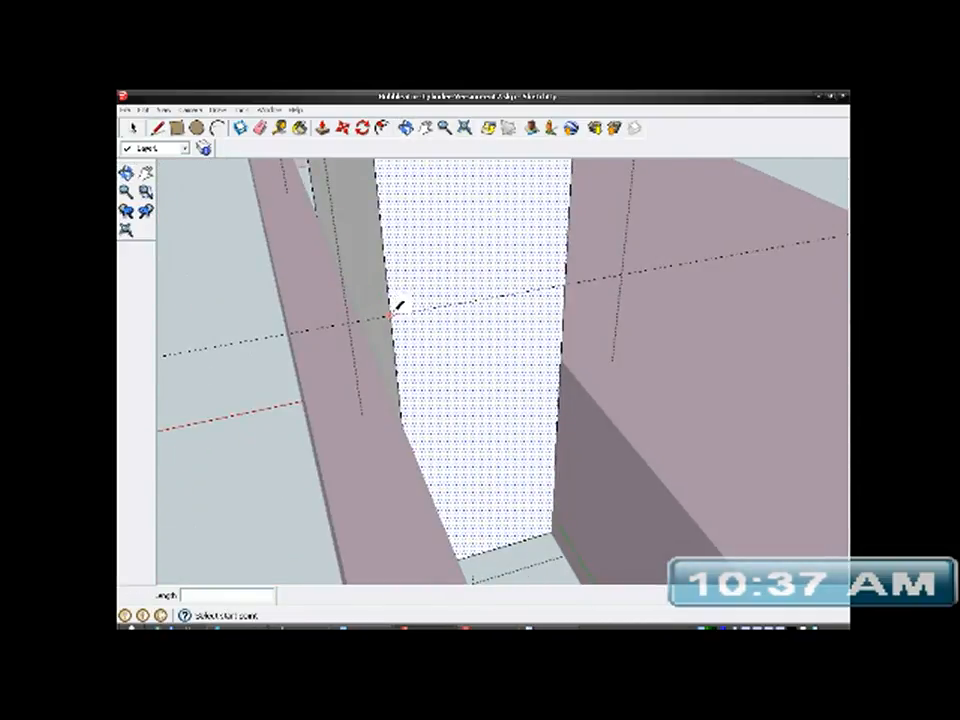
pyautogui.click(391, 315)
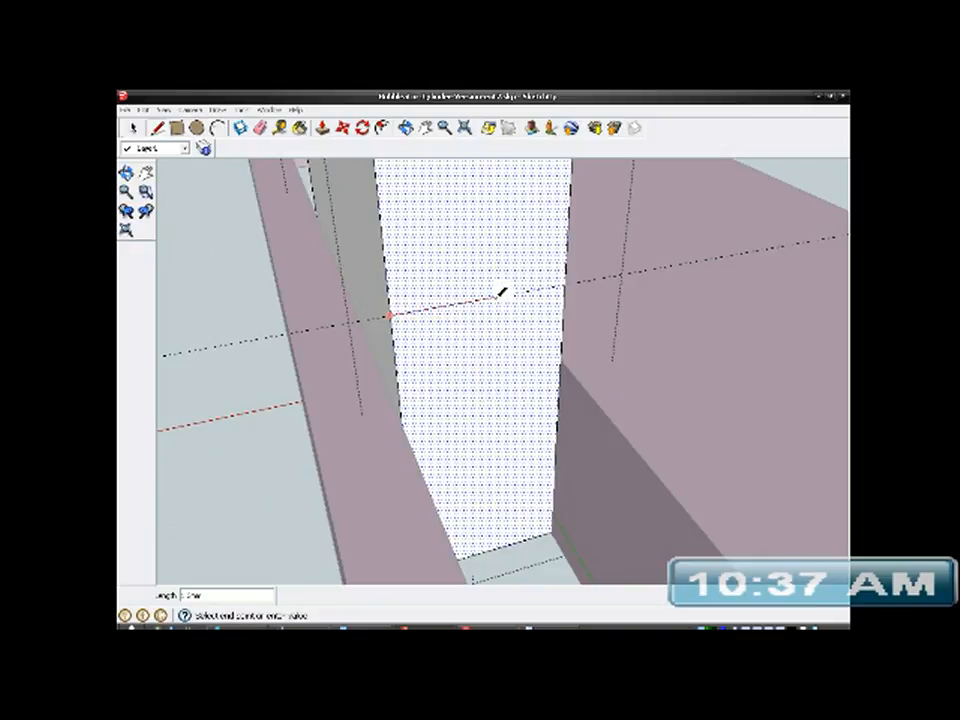
pyautogui.click(565, 285)
# - Push the area below the line on one narrow face inward to notch the post, and pull the notch face partly back out
pyautogui.moveTo(537, 330)
pyautogui.mouseDown(button='middle')
pyautogui.moveTo(546, 336)
pyautogui.moveTo(501, 366)
pyautogui.moveTo(375, 250)
pyautogui.mouseUp(button='middle')
pyautogui.click(132, 127)
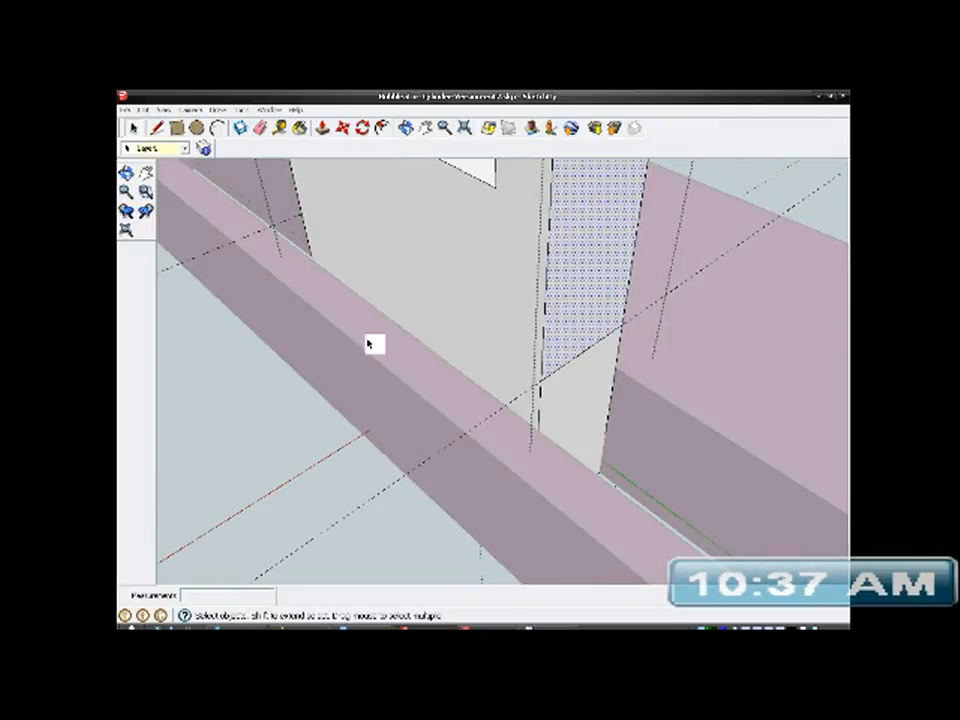
pyautogui.click(578, 390)
pyautogui.moveTo(585, 440); pyautogui.dragTo(484, 447, button='middle')
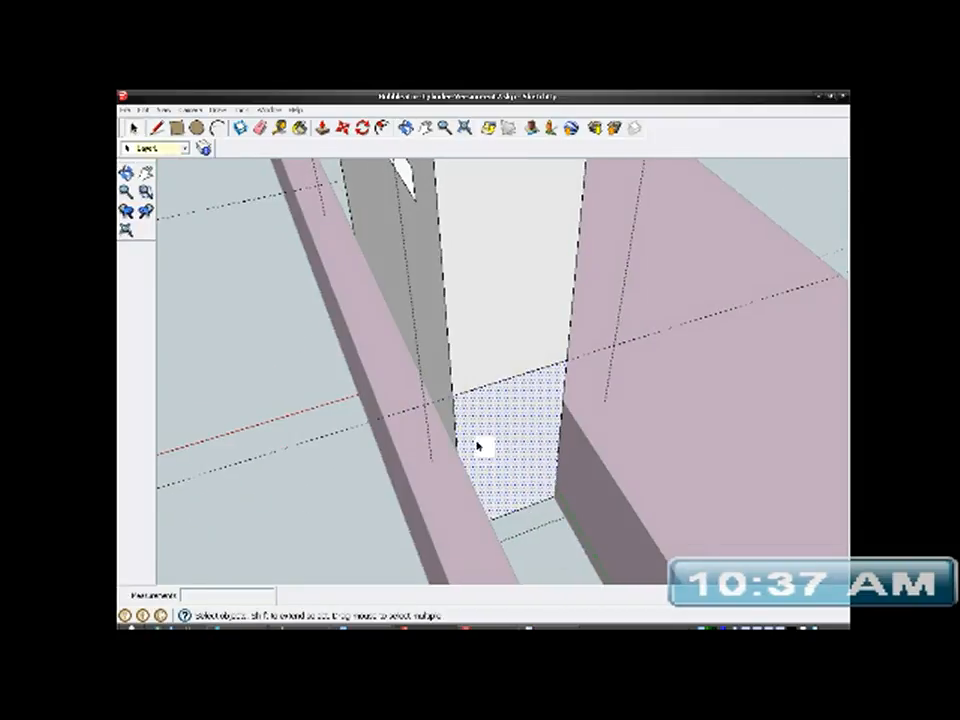
pyautogui.click(322, 127)
pyautogui.click(511, 463)
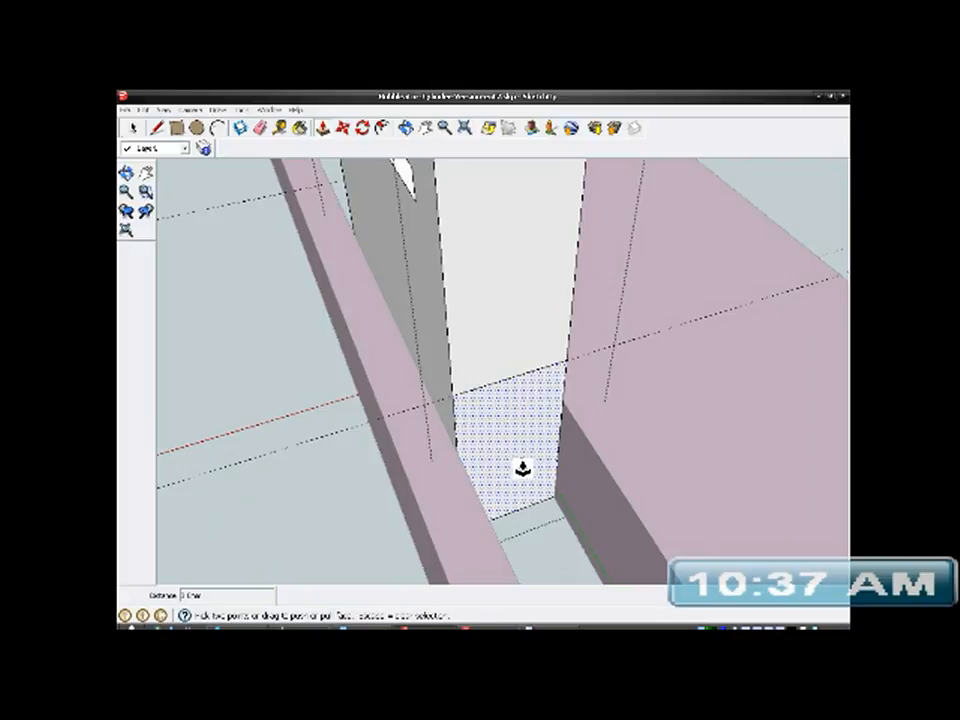
pyautogui.click(517, 460)
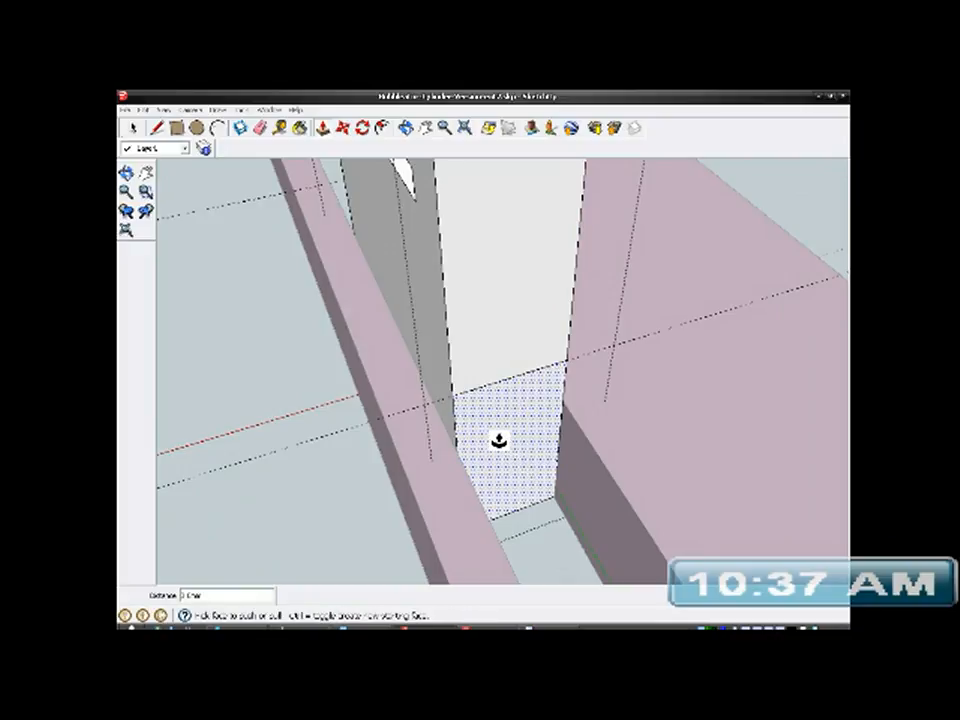
pyautogui.click(514, 443)
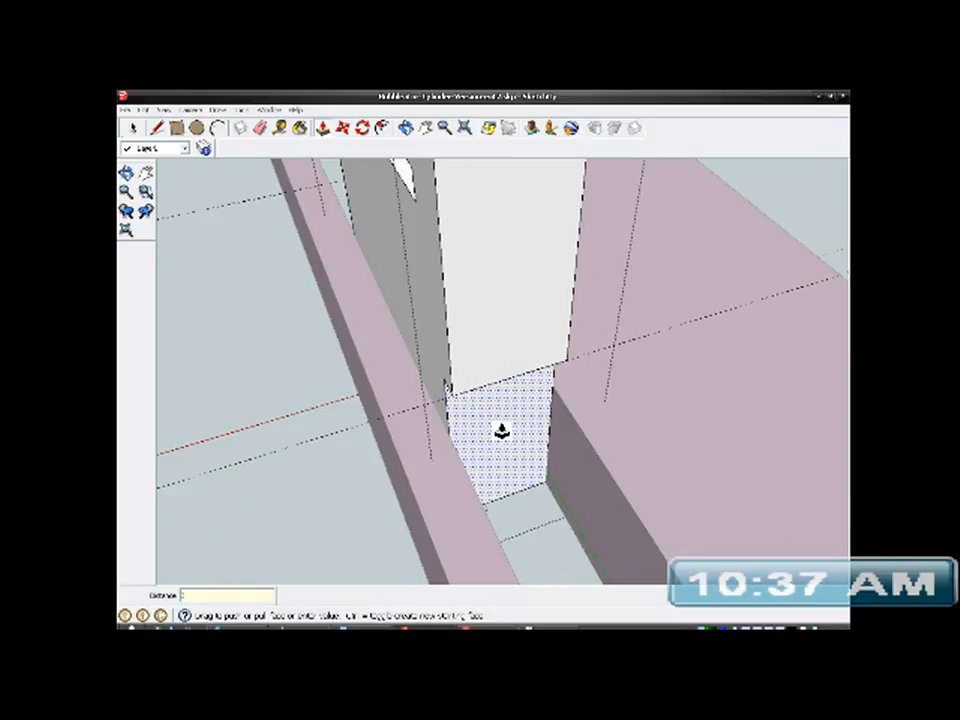
pyautogui.moveTo(656, 434); pyautogui.dragTo(769, 424, button='middle')
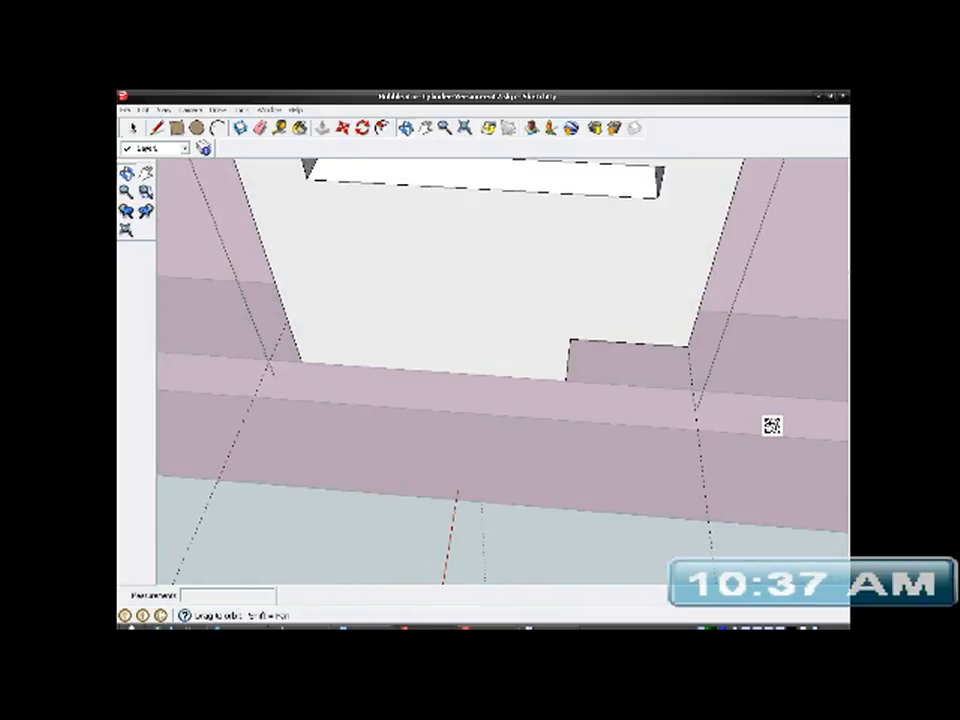
pyautogui.moveTo(563, 424); pyautogui.dragTo(420, 441, button='middle')
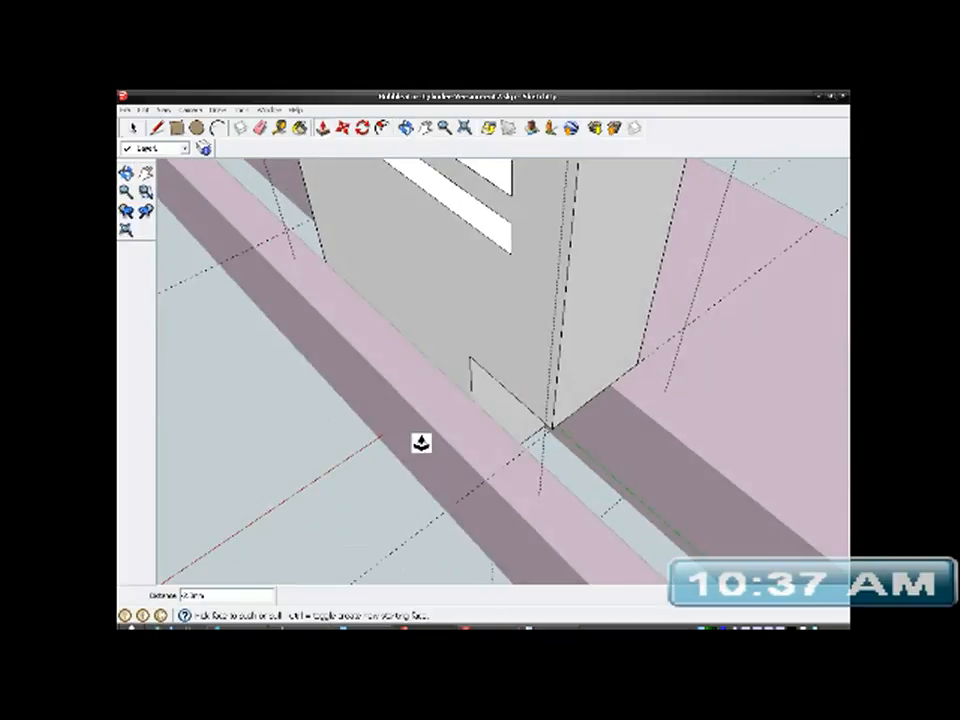
pyautogui.click(591, 470)
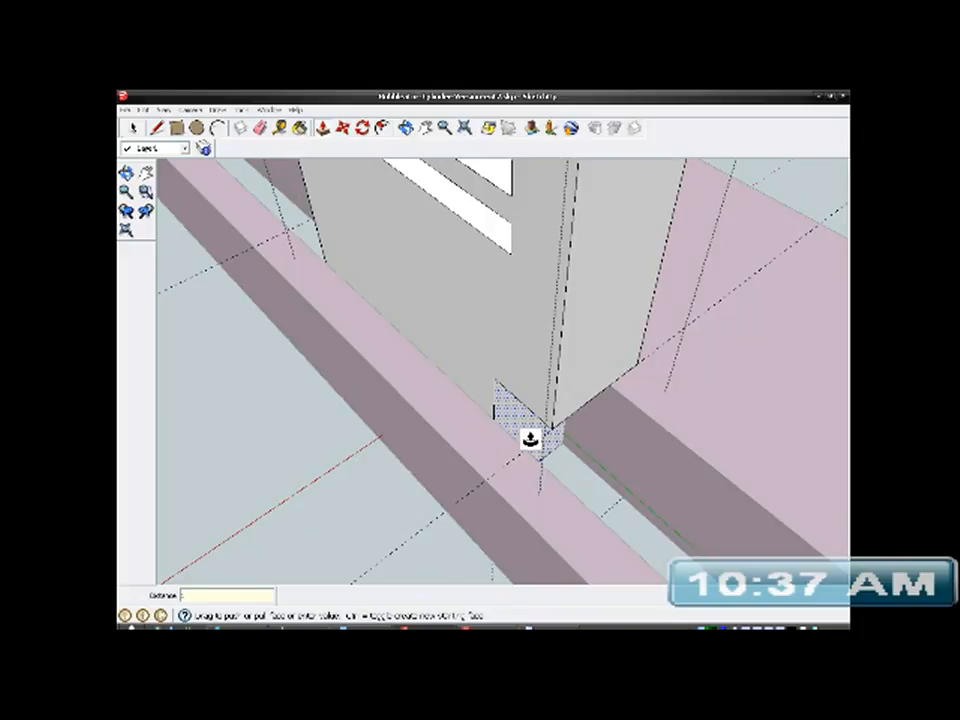
pyautogui.press('Return')
# - Push the area below the line on the opposite narrow face inward to cut a matching notch in the post's foot
pyautogui.moveTo(530, 438)
pyautogui.mouseDown(button='middle')
pyautogui.moveTo(842, 491)
pyautogui.moveTo(842, 472)
pyautogui.mouseUp(button='middle')
pyautogui.moveTo(253, 499); pyautogui.dragTo(504, 428, button='middle')
pyautogui.scroll(2, 513, 464)
pyautogui.moveTo(514, 506); pyautogui.dragTo(526, 494)
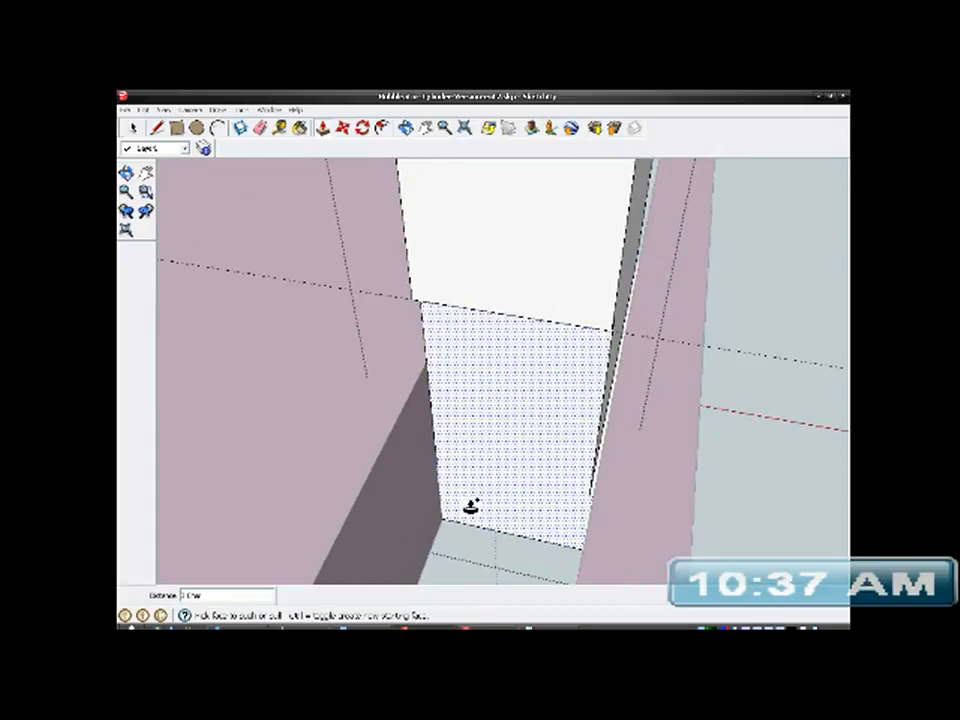
pyautogui.hotkey('ctrl', 'z')
pyautogui.moveTo(498, 510); pyautogui.dragTo(512, 442)
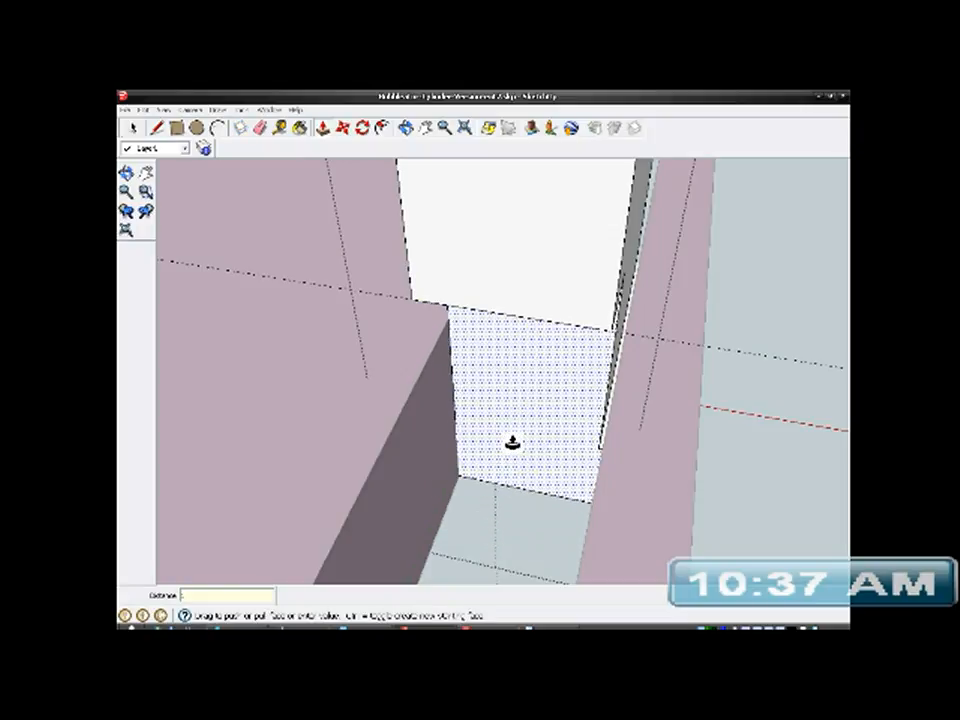
pyautogui.moveTo(521, 459)
pyautogui.mouseDown(button='middle')
pyautogui.moveTo(553, 443)
pyautogui.moveTo(365, 462)
pyautogui.moveTo(291, 482)
pyautogui.moveTo(392, 480)
pyautogui.moveTo(523, 435)
pyautogui.mouseUp(button='middle')
# - Measure the post's thickness across the end of its upper face, and inspect the bracket's far end wall and round boss
pyautogui.scroll(-3, 525, 428)
pyautogui.scroll(-2, 530, 420)
pyautogui.moveTo(557, 400)
pyautogui.mouseDown(button='middle')
pyautogui.moveTo(476, 401)
pyautogui.moveTo(414, 381)
pyautogui.moveTo(371, 396)
pyautogui.mouseUp(button='middle')
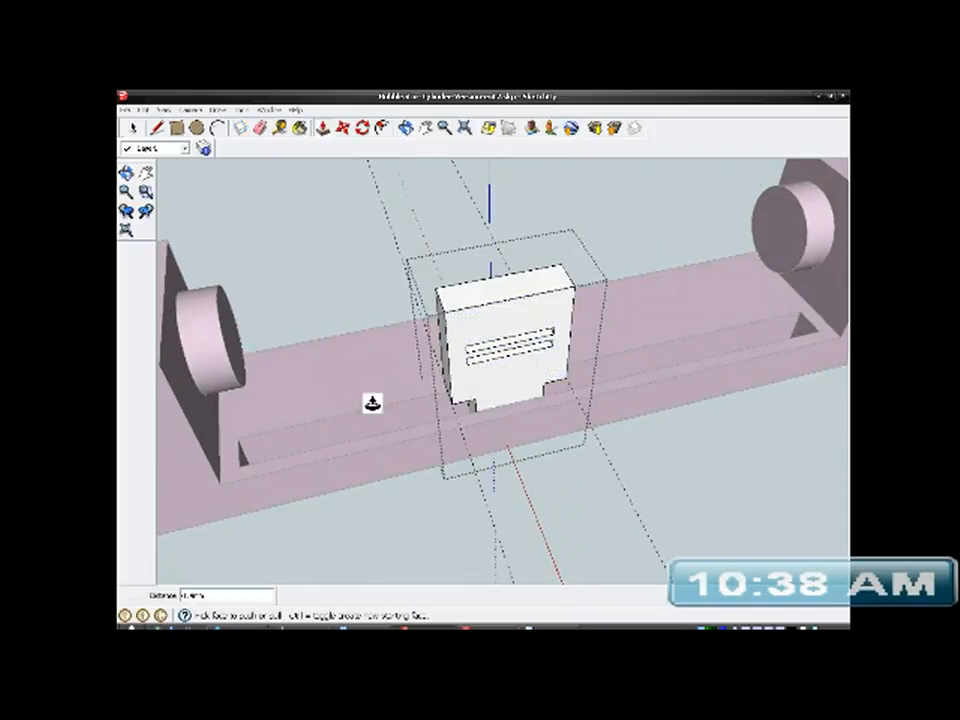
pyautogui.moveTo(617, 370)
pyautogui.mouseDown(button='middle')
pyautogui.moveTo(396, 437)
pyautogui.moveTo(469, 446)
pyautogui.moveTo(519, 420)
pyautogui.mouseUp(button='middle')
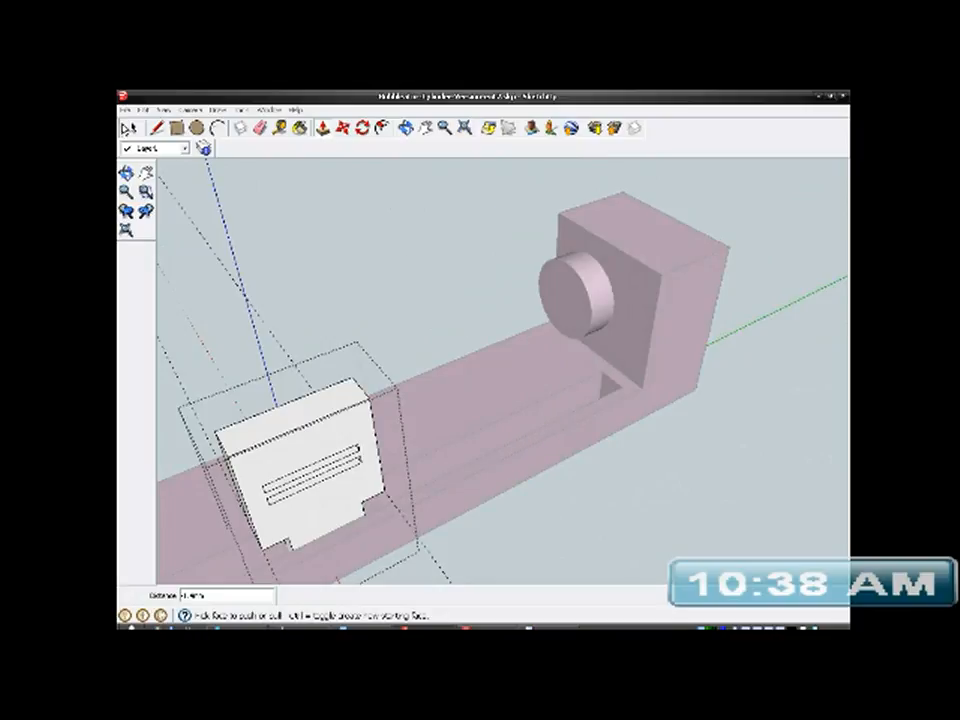
pyautogui.moveTo(305, 299); pyautogui.dragTo(600, 422, button='middle')
pyautogui.scroll(4, 497, 480)
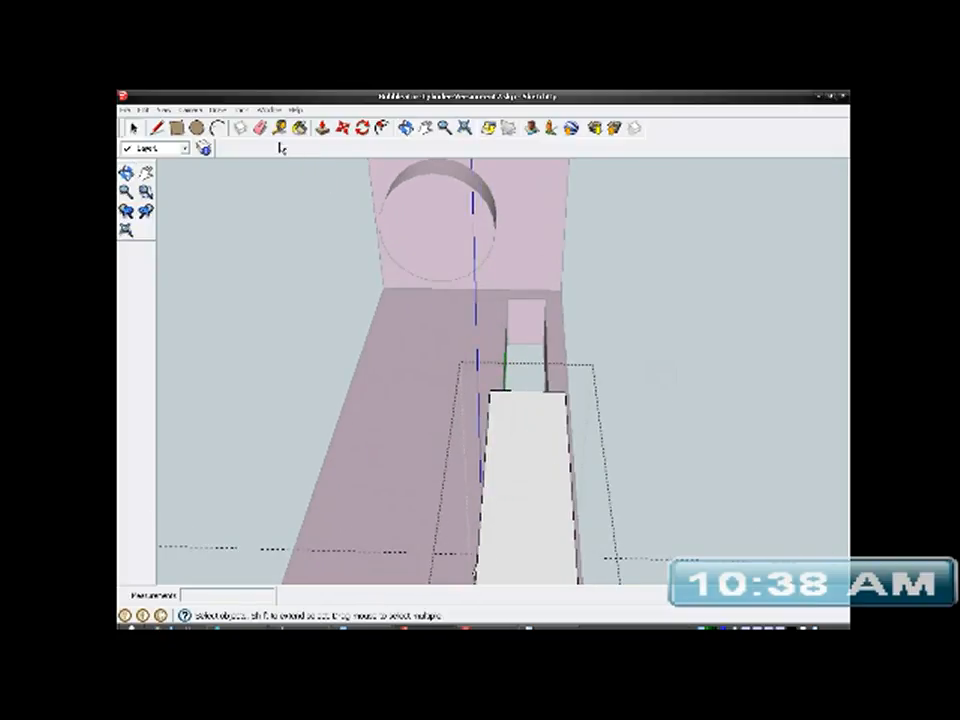
pyautogui.press('t')
pyautogui.scroll(2, 533, 440)
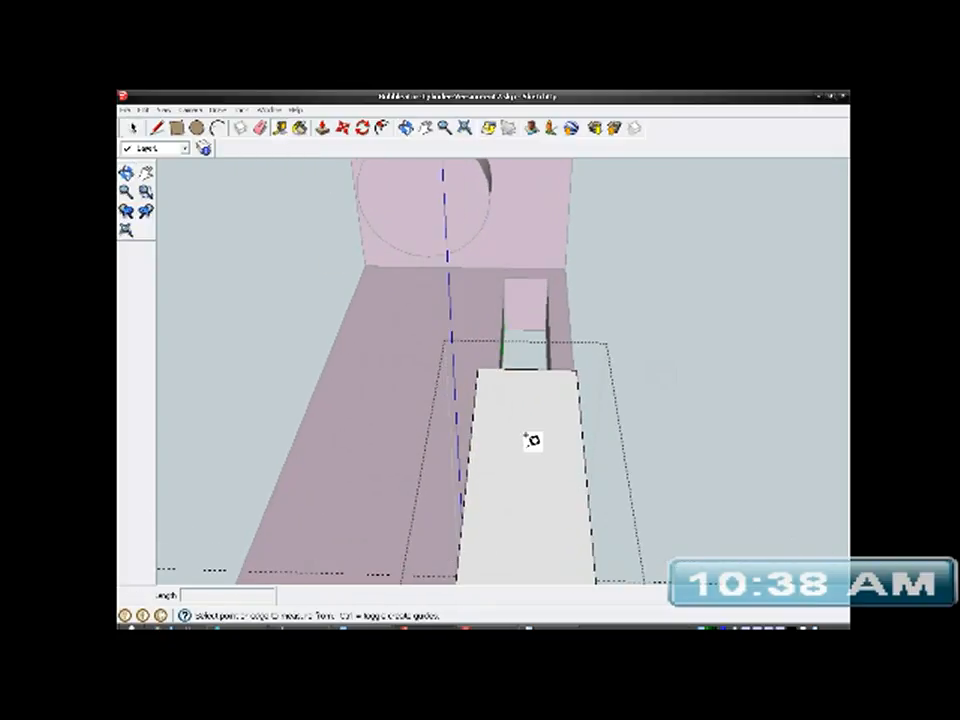
pyautogui.click(484, 361)
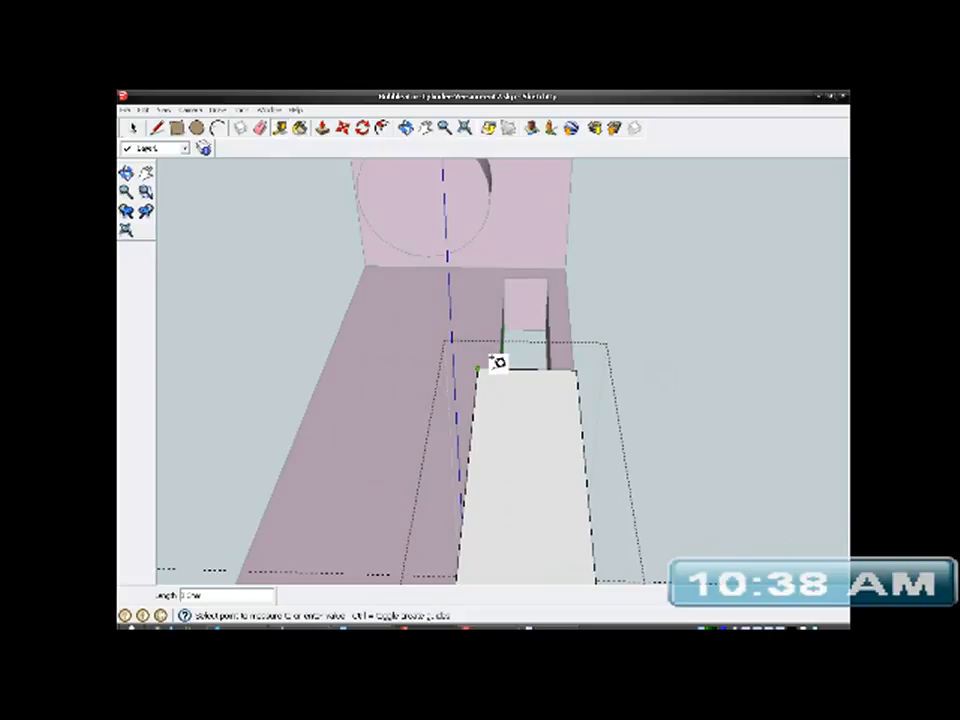
pyautogui.click(579, 360)
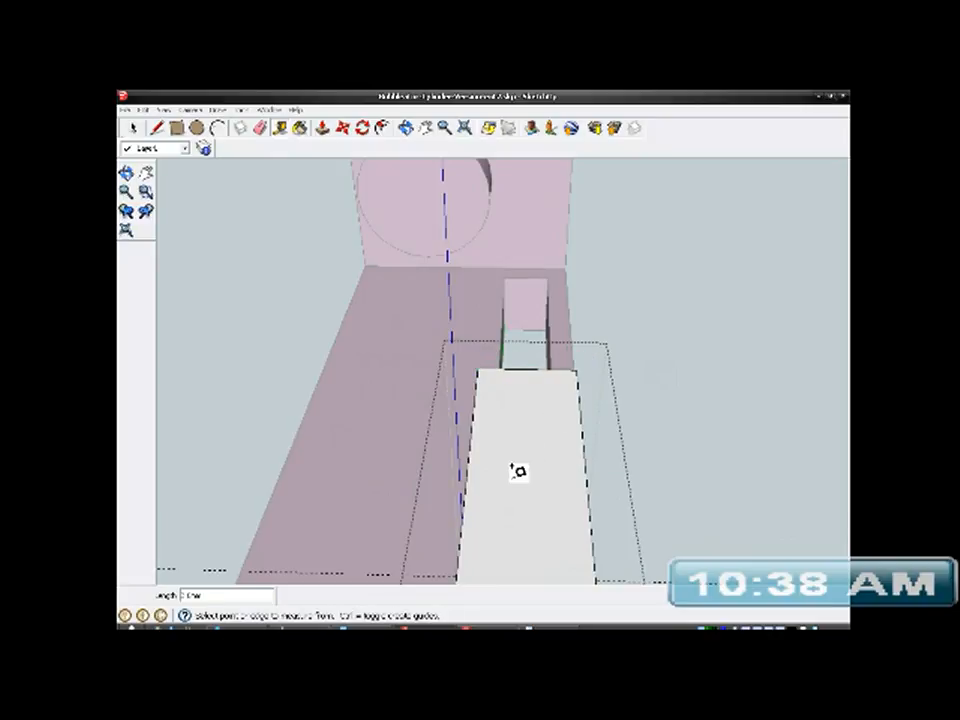
pyautogui.moveTo(532, 452); pyautogui.dragTo(544, 520, button='middle')
pyautogui.moveTo(551, 433); pyautogui.dragTo(540, 455, button='middle')
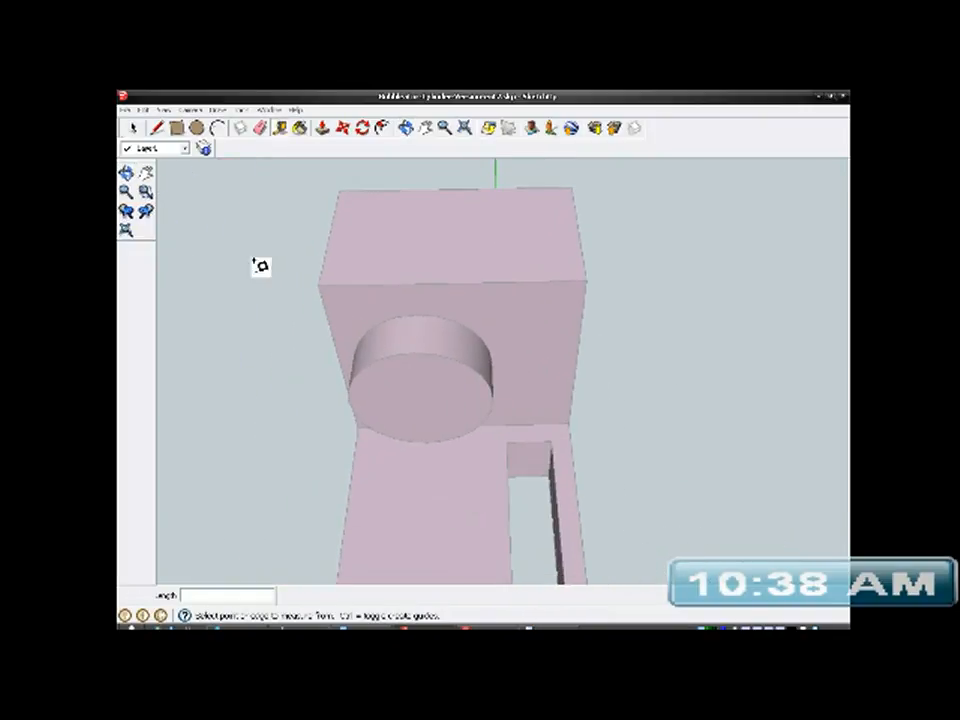
pyautogui.press('space')
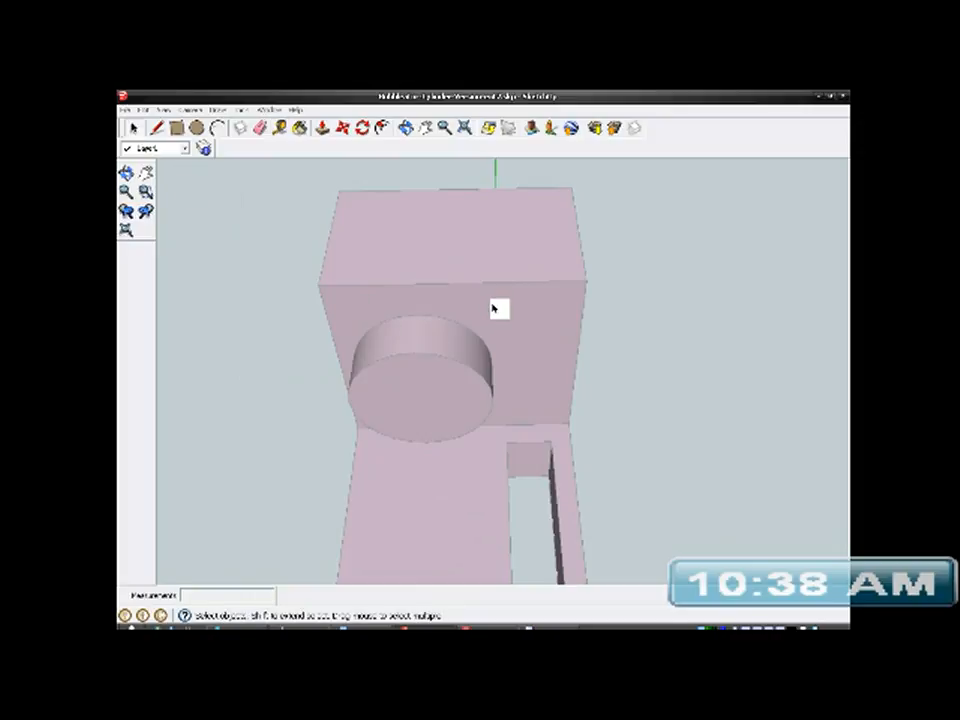
# - Open the bracket group for editing and place a guide from the slot's inner corner to the base edge of the nearby end wall
pyautogui.click(502, 316)
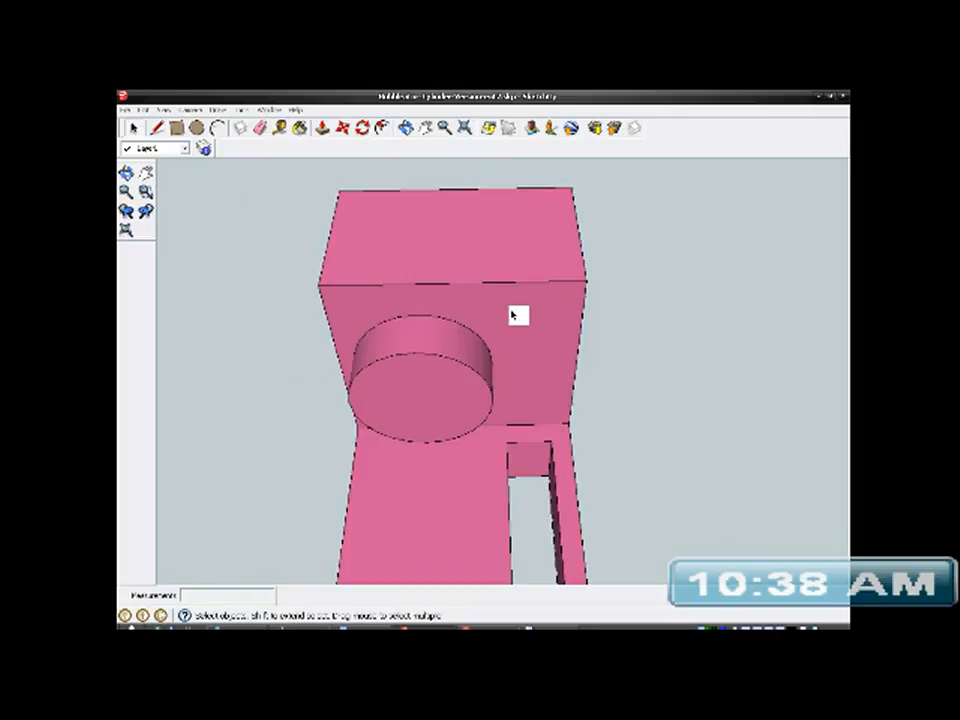
pyautogui.rightClick(513, 314)
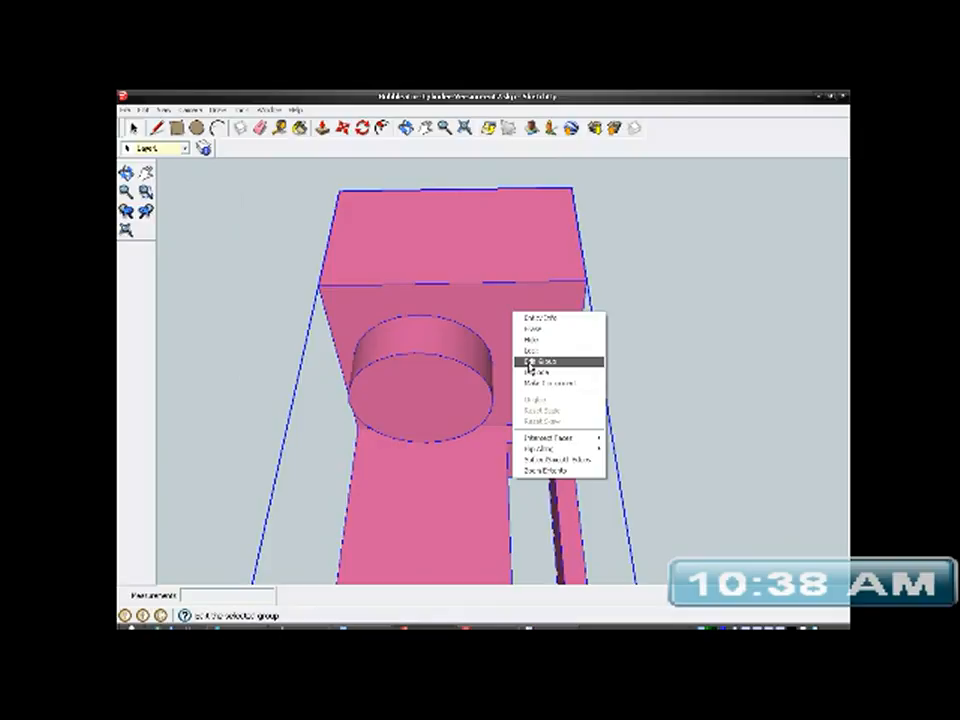
pyautogui.click(531, 361)
pyautogui.scroll(8, 522, 371)
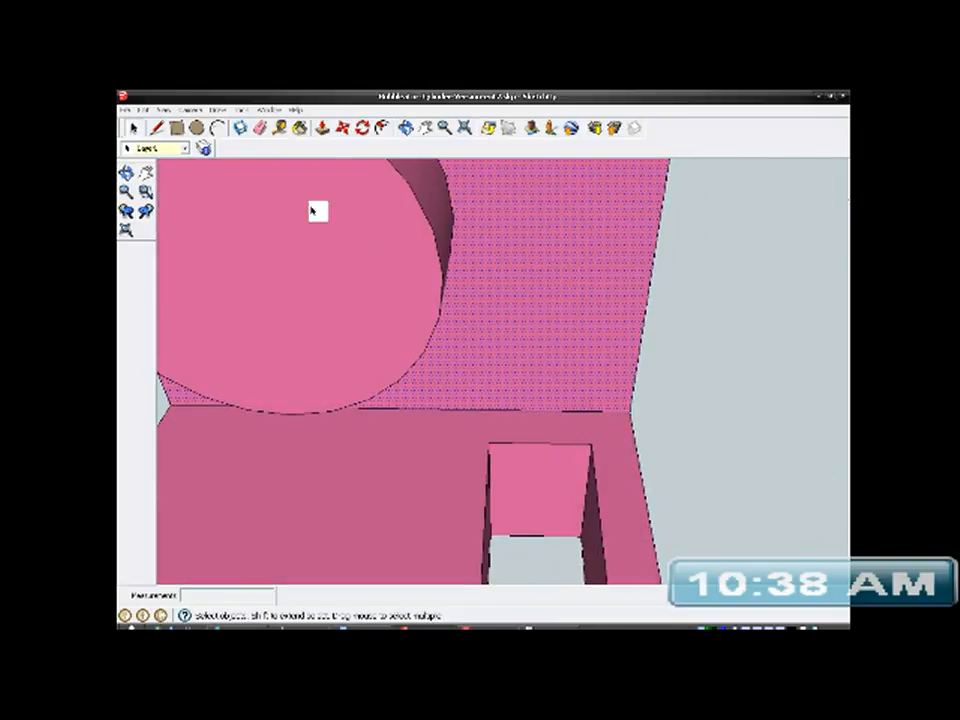
pyautogui.click(157, 128)
pyautogui.scroll(3, 478, 426)
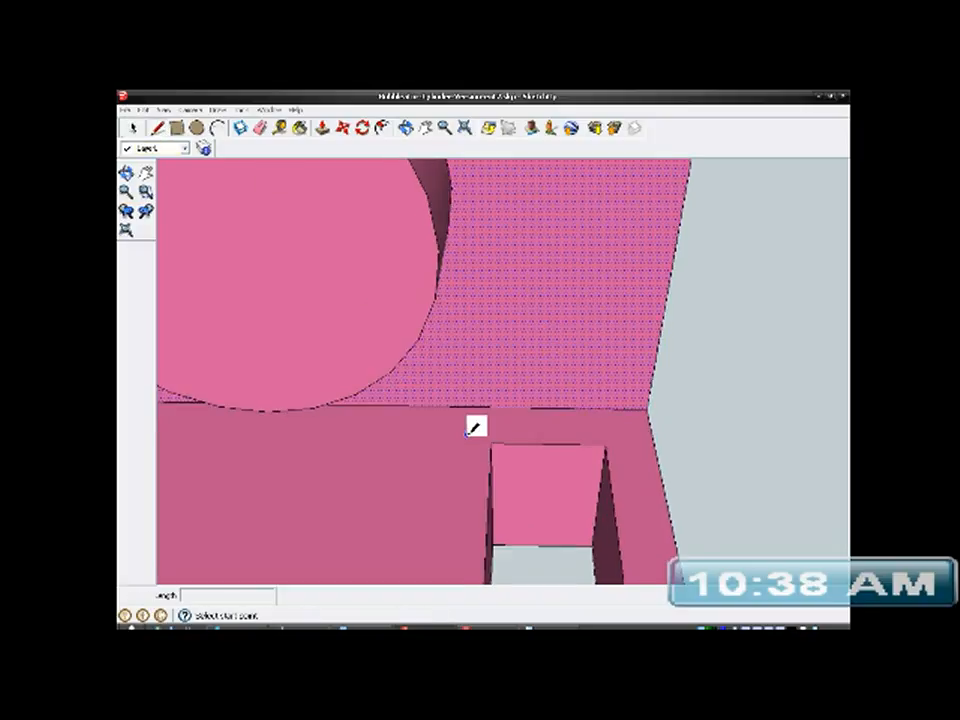
pyautogui.click(495, 441)
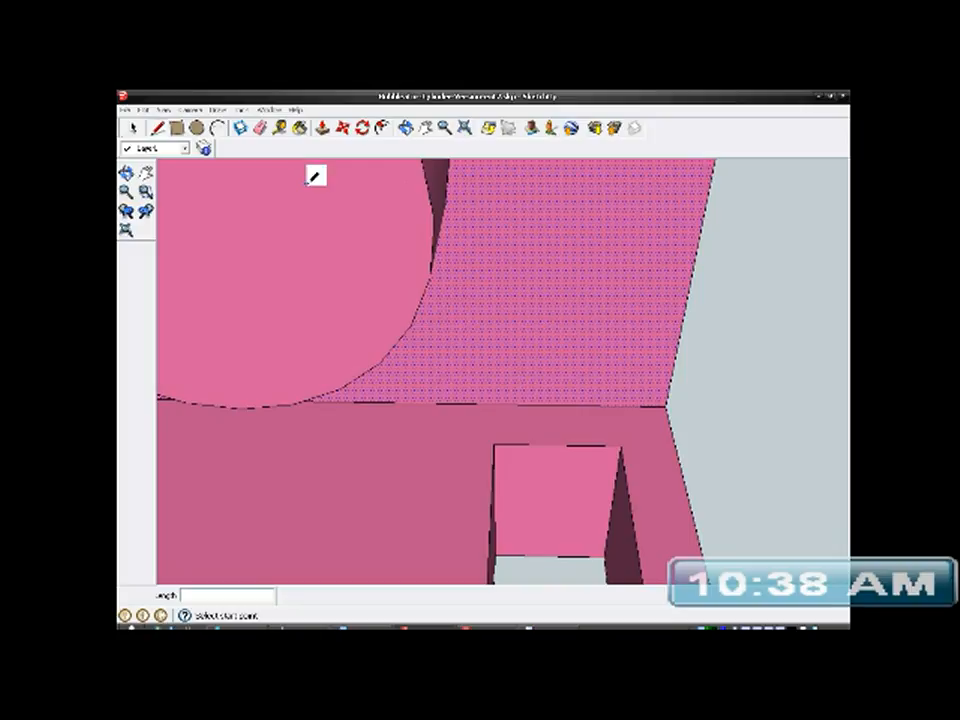
pyautogui.click(279, 128)
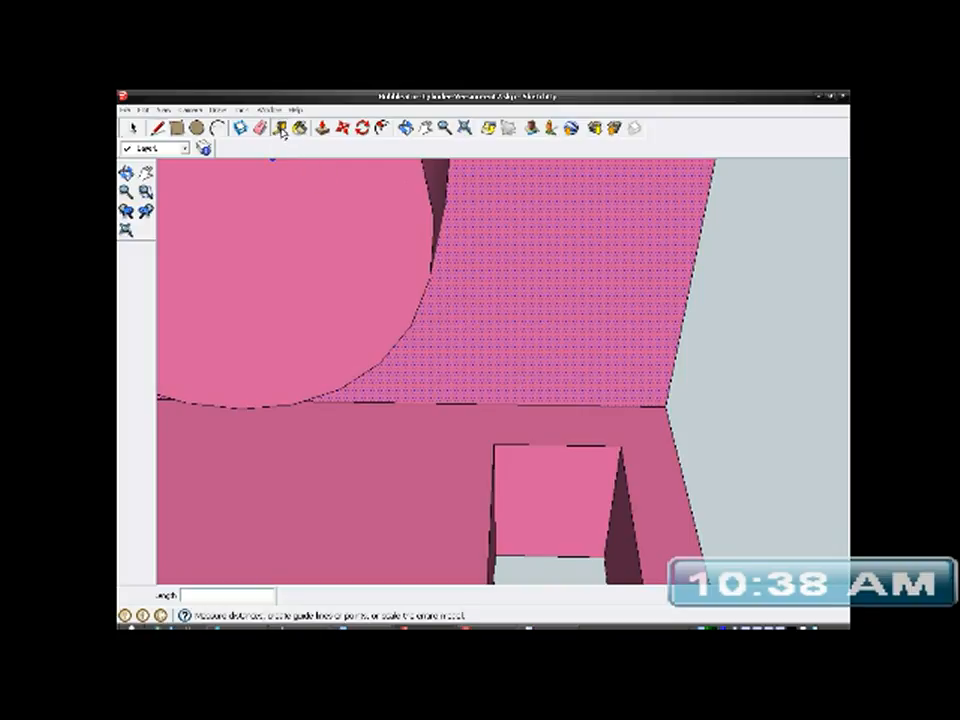
pyautogui.click(496, 434)
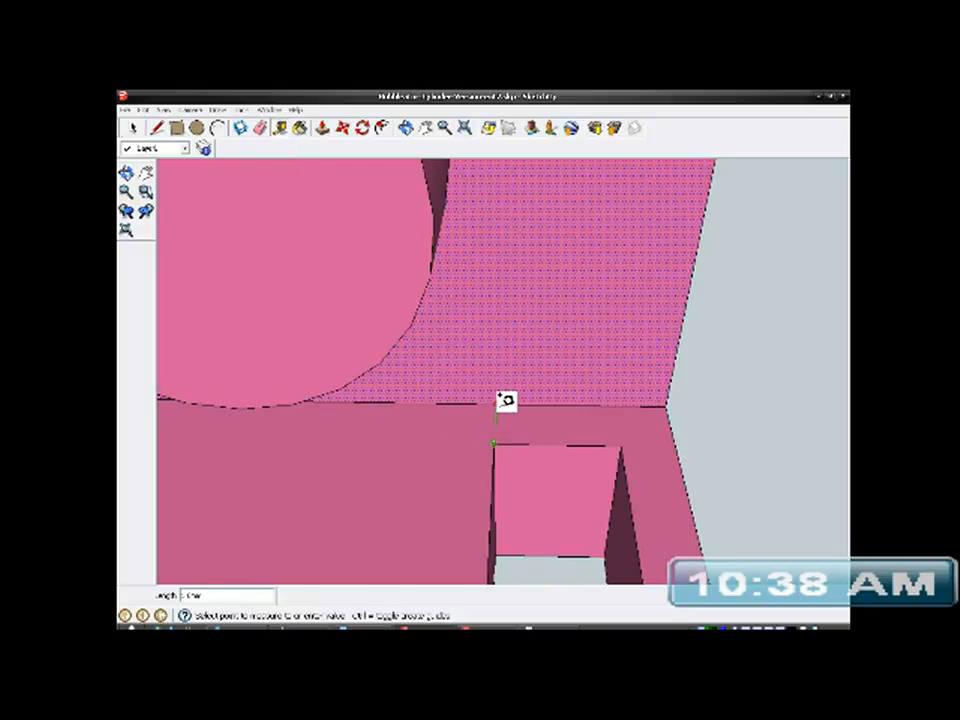
pyautogui.click(505, 398)
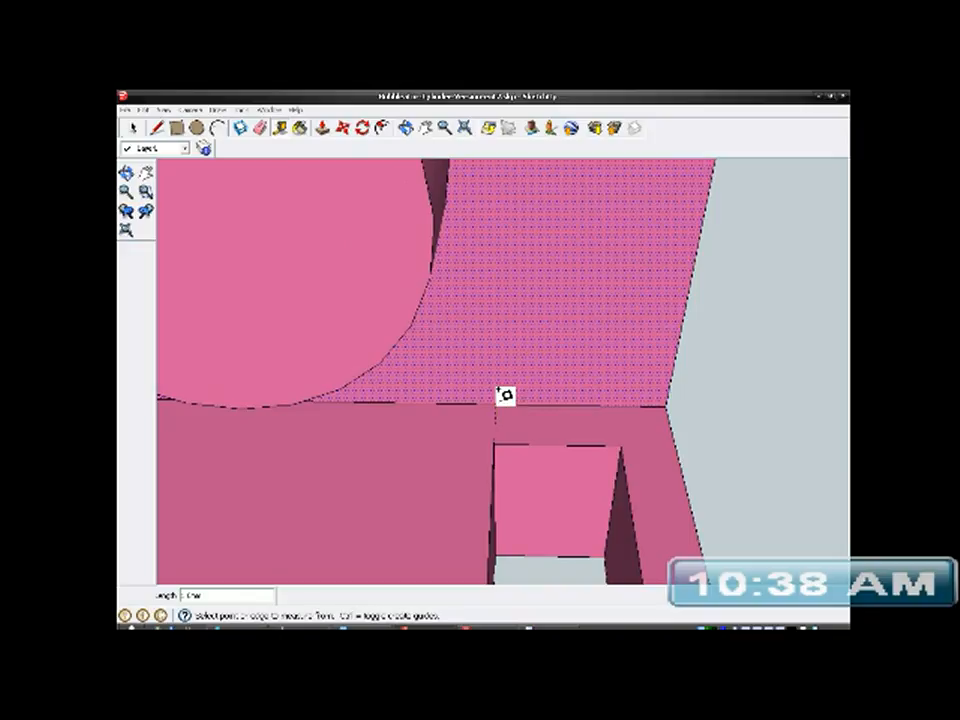
pyautogui.scroll(-6, 572, 388)
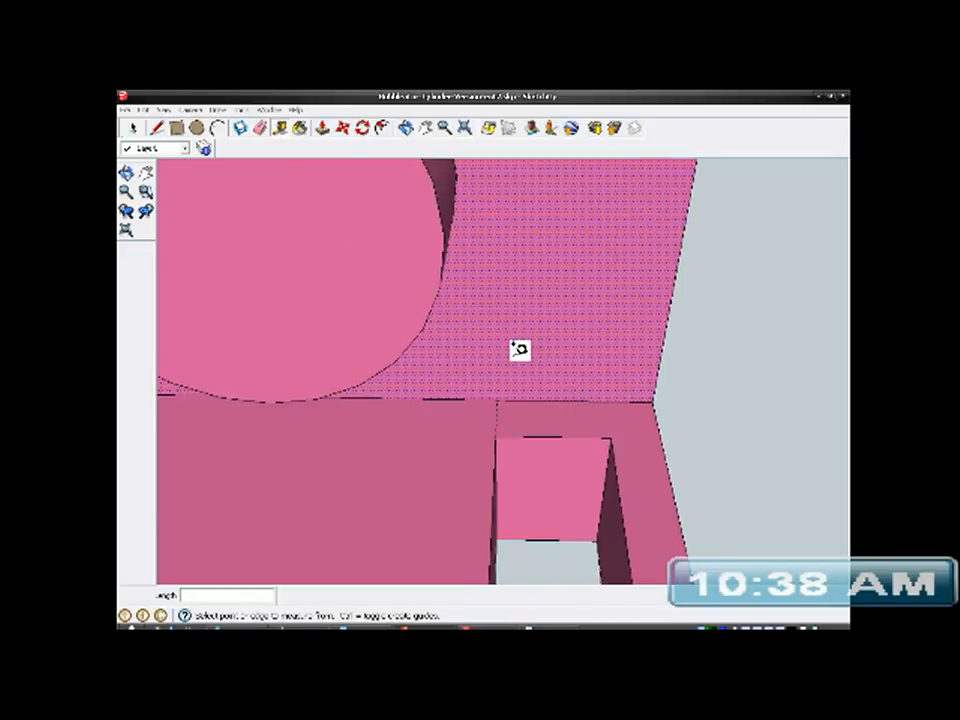
# - Place a matching guide at the slot's other end, from its inner corner to the base edge of the opposite end wall
pyautogui.moveTo(562, 395)
pyautogui.mouseDown(button='middle')
pyautogui.moveTo(574, 364)
pyautogui.moveTo(349, 396)
pyautogui.moveTo(552, 374)
pyautogui.moveTo(444, 384)
pyautogui.moveTo(679, 426)
pyautogui.moveTo(662, 446)
pyautogui.moveTo(497, 435)
pyautogui.mouseUp(button='middle')
pyautogui.scroll(5, 497, 435)
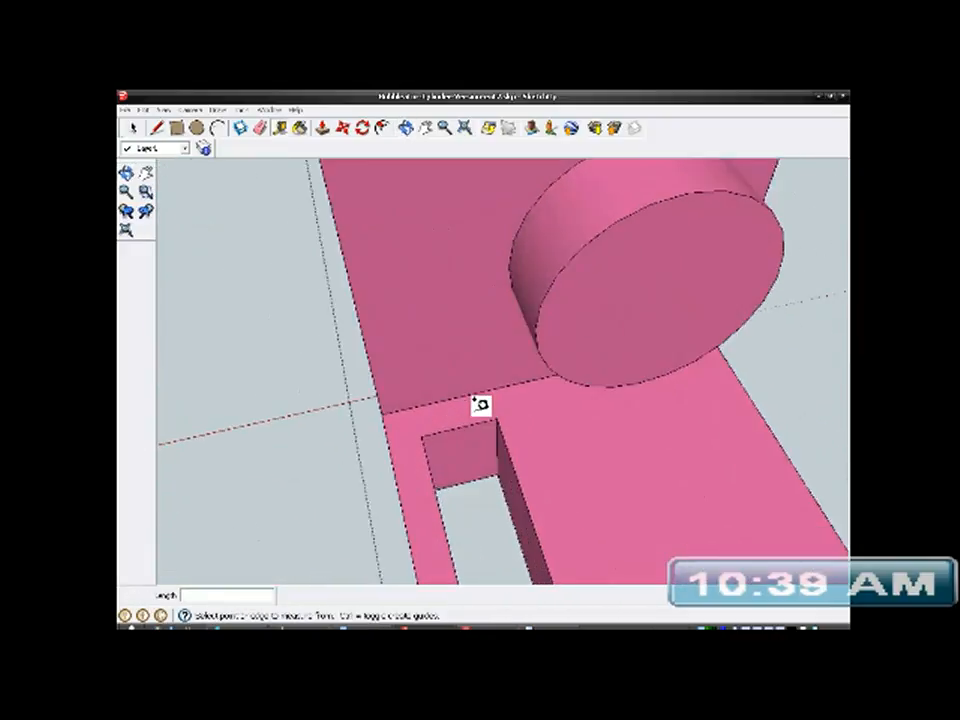
pyautogui.click(517, 415)
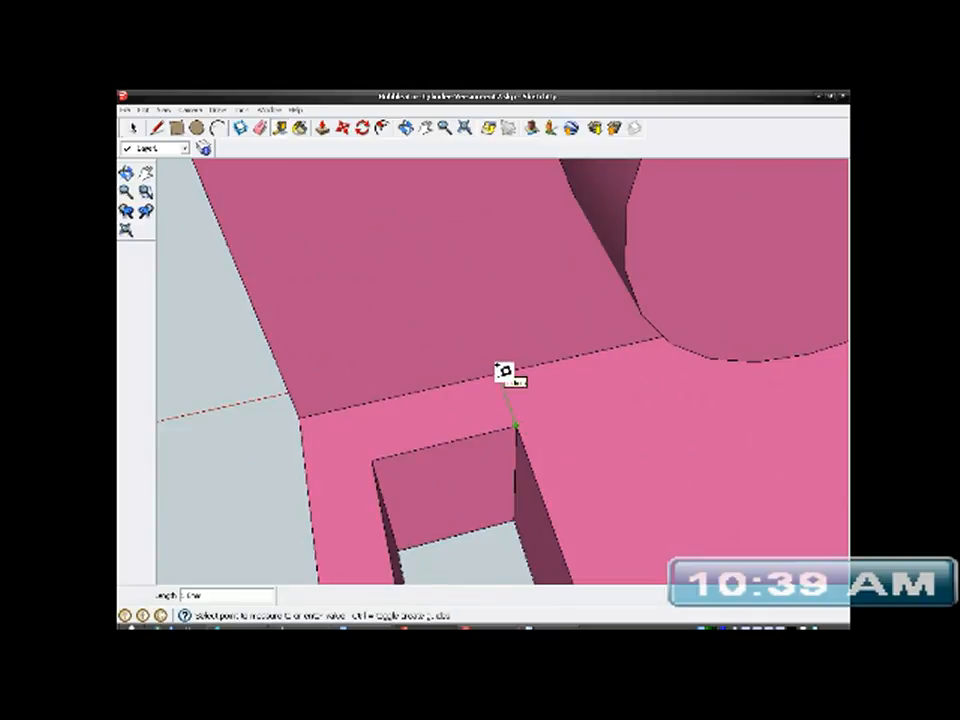
pyautogui.click(505, 372)
pyautogui.scroll(5, 539, 400)
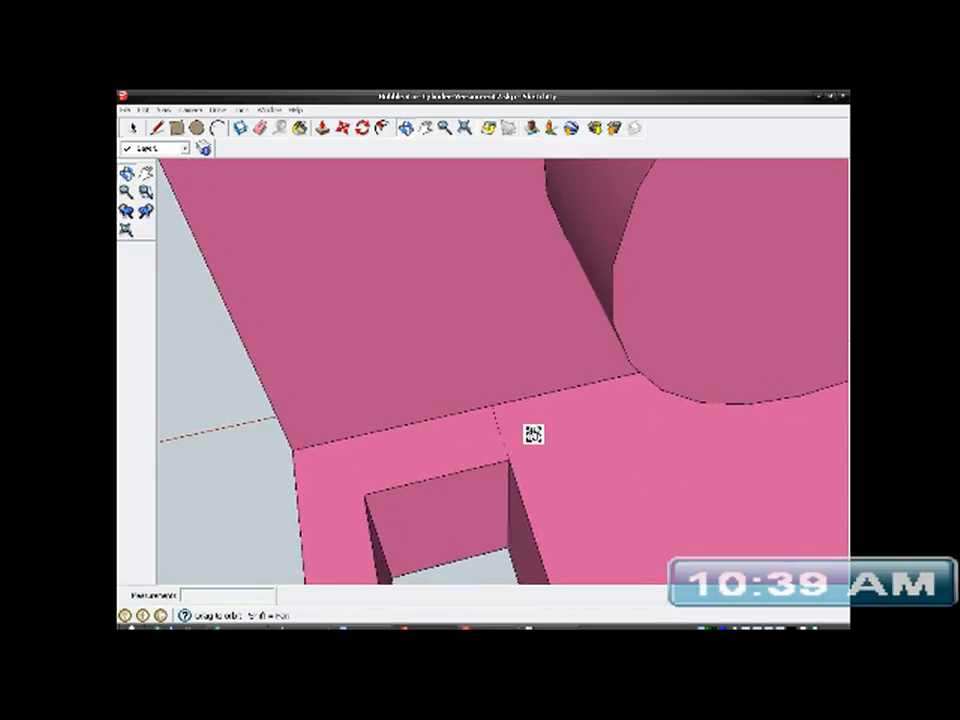
pyautogui.click(474, 386)
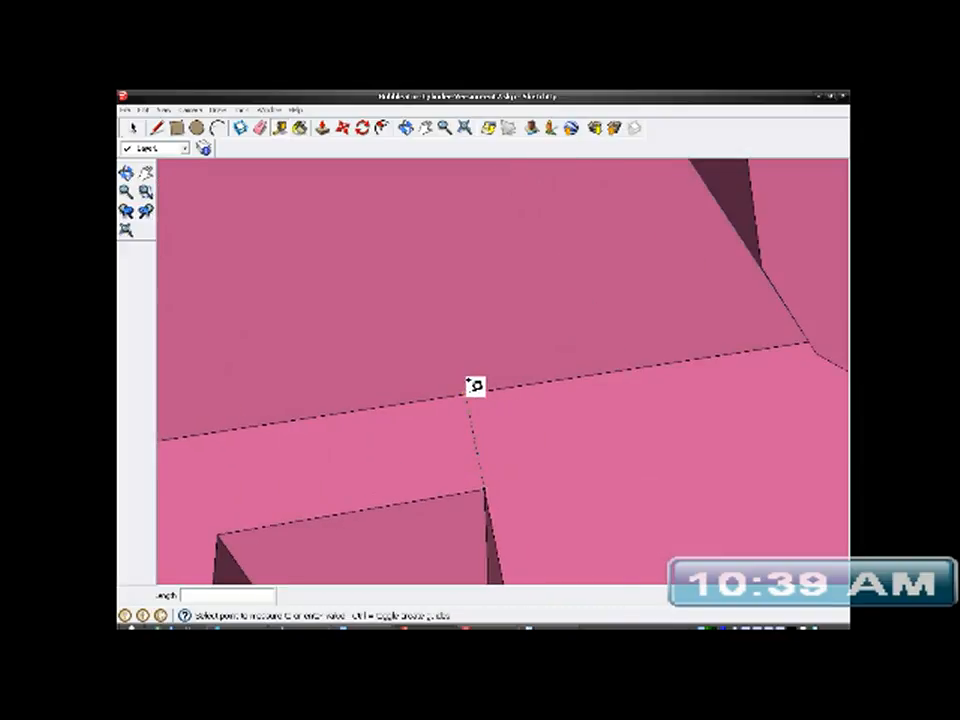
pyautogui.click(474, 386)
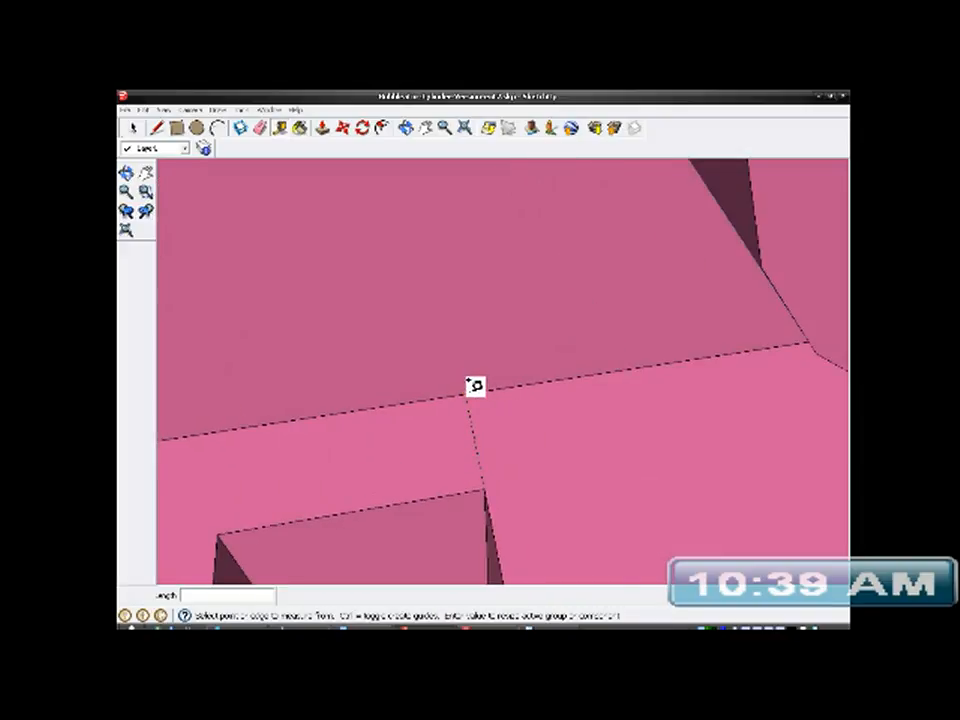
pyautogui.click(474, 386)
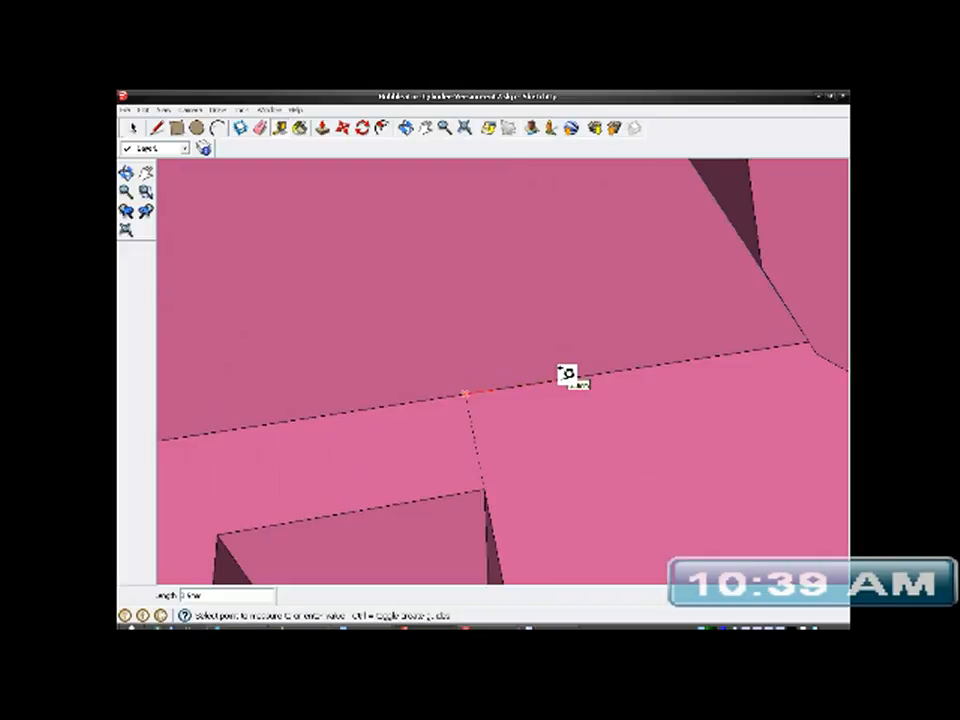
pyautogui.moveTo(559, 444)
pyautogui.mouseDown(button='middle')
pyautogui.moveTo(549, 484)
pyautogui.moveTo(557, 488)
pyautogui.moveTo(536, 510)
pyautogui.moveTo(543, 497)
pyautogui.mouseUp(button='middle')
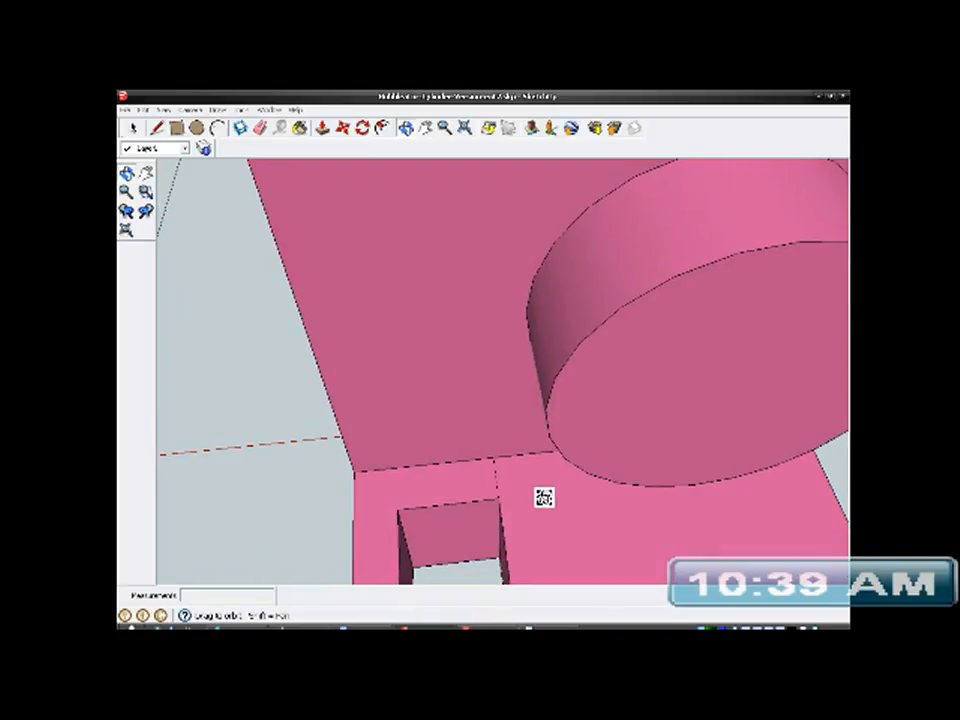
pyautogui.moveTo(544, 497)
pyautogui.mouseDown(button='middle')
pyautogui.moveTo(542, 456)
pyautogui.moveTo(544, 514)
pyautogui.moveTo(517, 332)
pyautogui.moveTo(512, 401)
pyautogui.moveTo(480, 364)
pyautogui.moveTo(501, 332)
pyautogui.mouseUp(button='middle')
pyautogui.press('t')
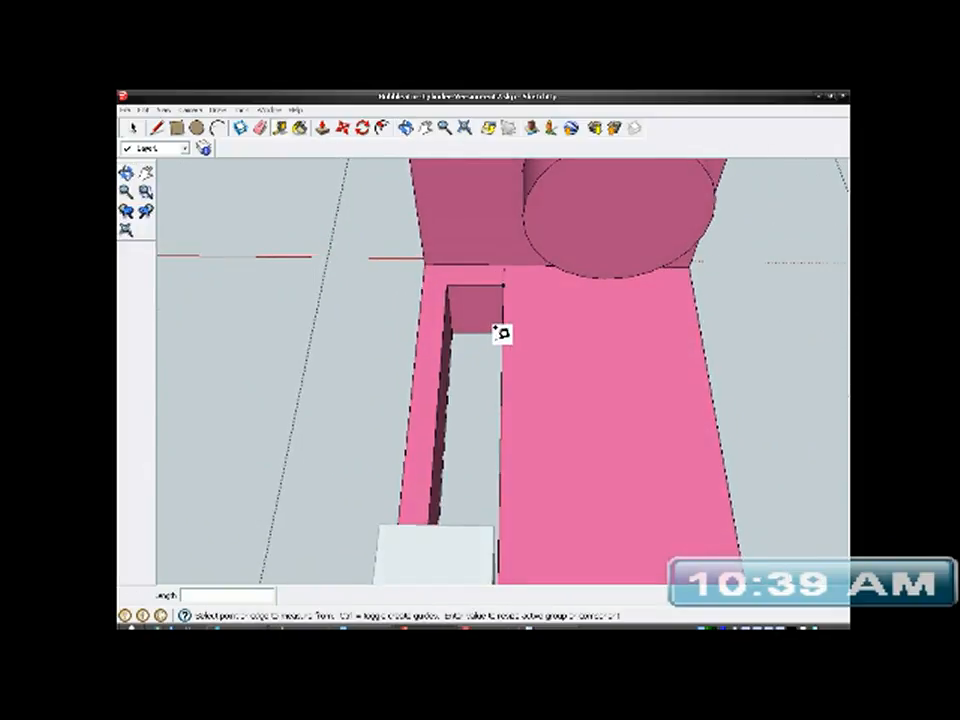
# - Draw a vertical line on the end wall's inner face, from the guide's end at the base edge up to the wall's upper edge
pyautogui.moveTo(530, 411)
pyautogui.mouseDown(button='middle')
pyautogui.moveTo(489, 399)
pyautogui.moveTo(489, 249)
pyautogui.moveTo(474, 225)
pyautogui.moveTo(527, 336)
pyautogui.moveTo(532, 454)
pyautogui.moveTo(519, 504)
pyautogui.moveTo(523, 401)
pyautogui.mouseUp(button='middle')
pyautogui.scroll(5, 518, 340)
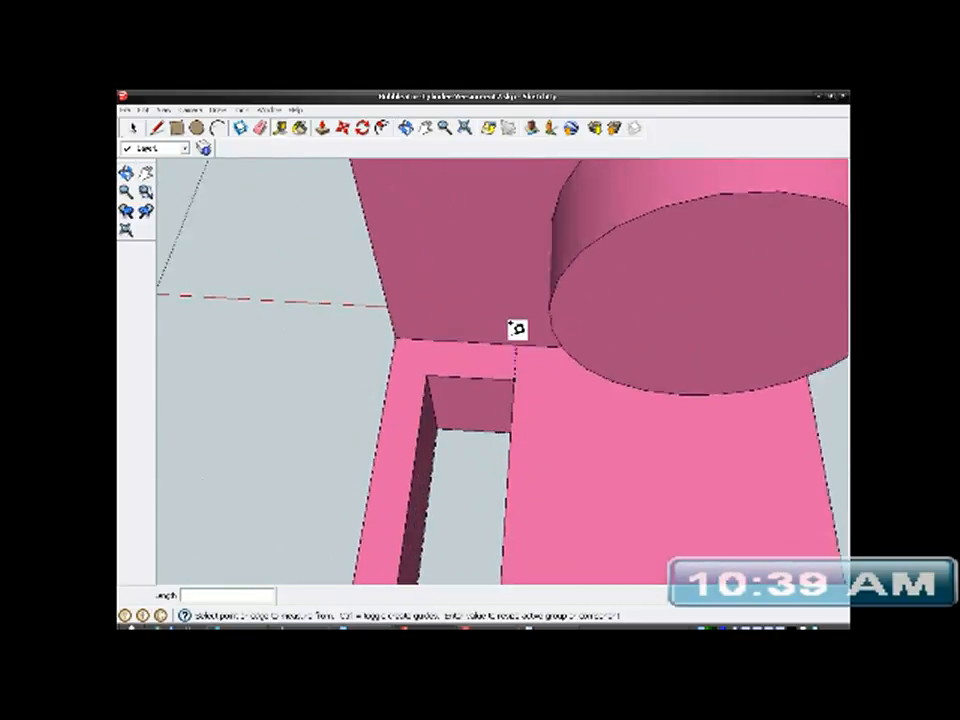
pyautogui.moveTo(524, 345)
pyautogui.mouseDown(button='middle')
pyautogui.moveTo(516, 454)
pyautogui.moveTo(538, 396)
pyautogui.moveTo(519, 506)
pyautogui.moveTo(513, 465)
pyautogui.mouseUp(button='middle')
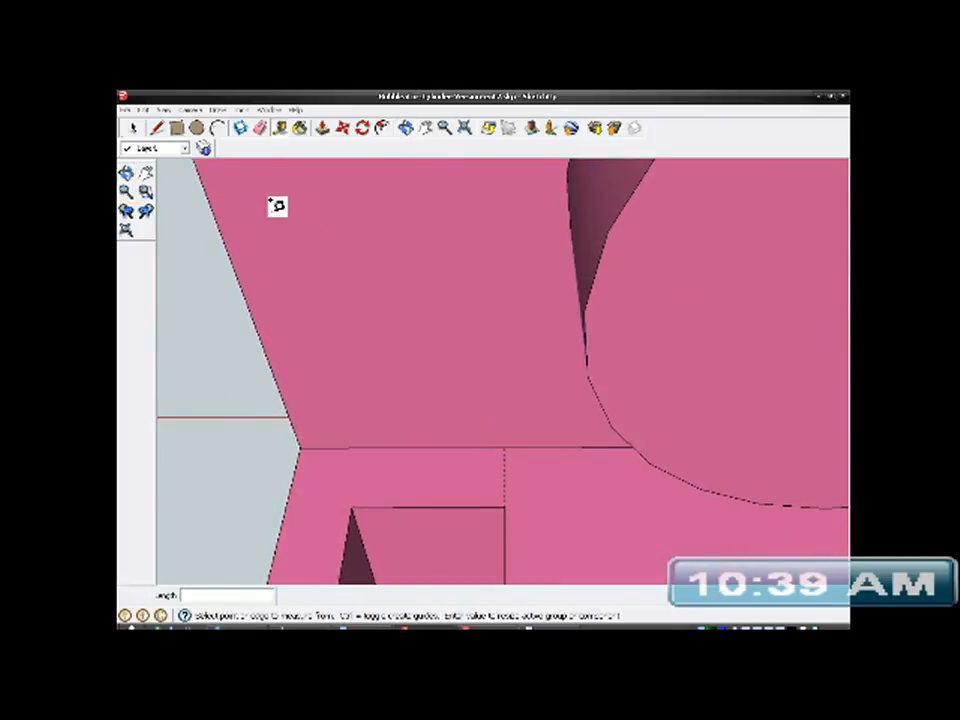
pyautogui.click(158, 128)
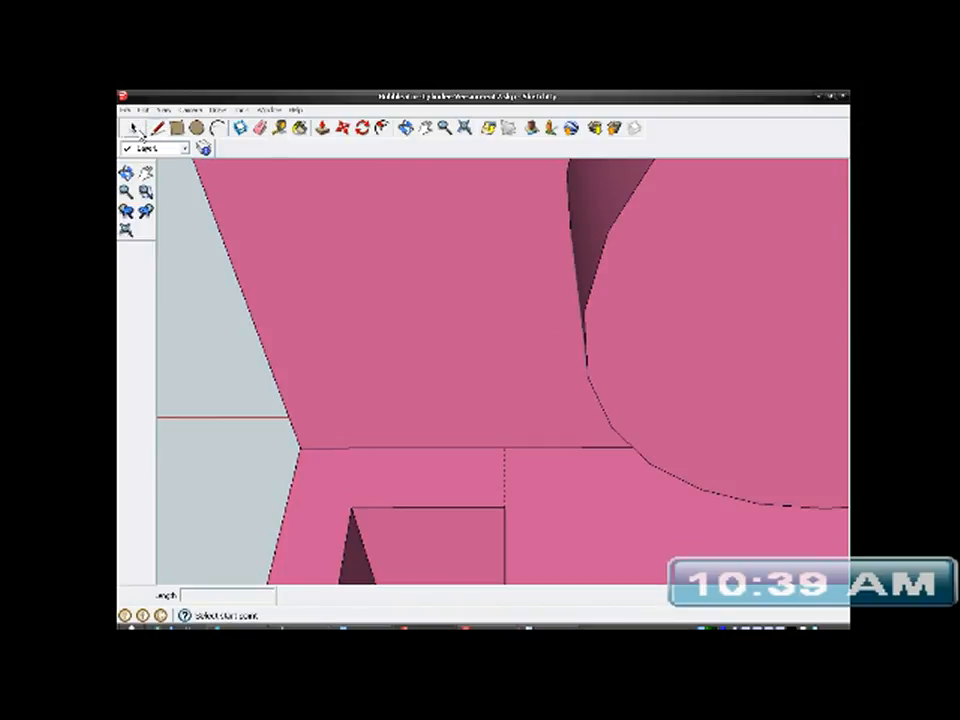
pyautogui.click(135, 128)
pyautogui.click(411, 340)
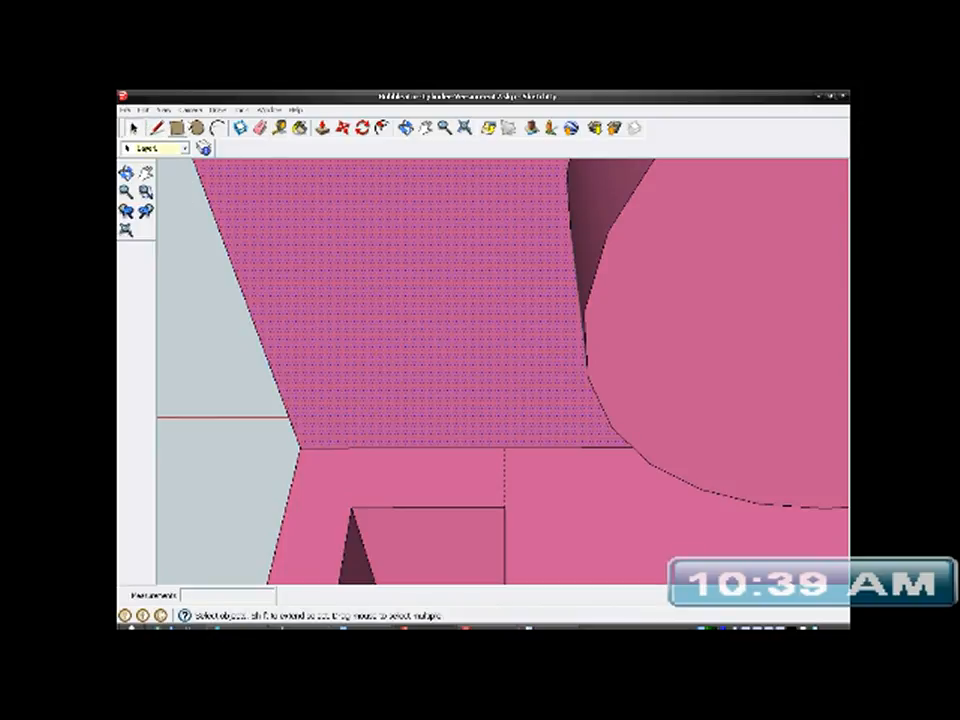
pyautogui.click(158, 128)
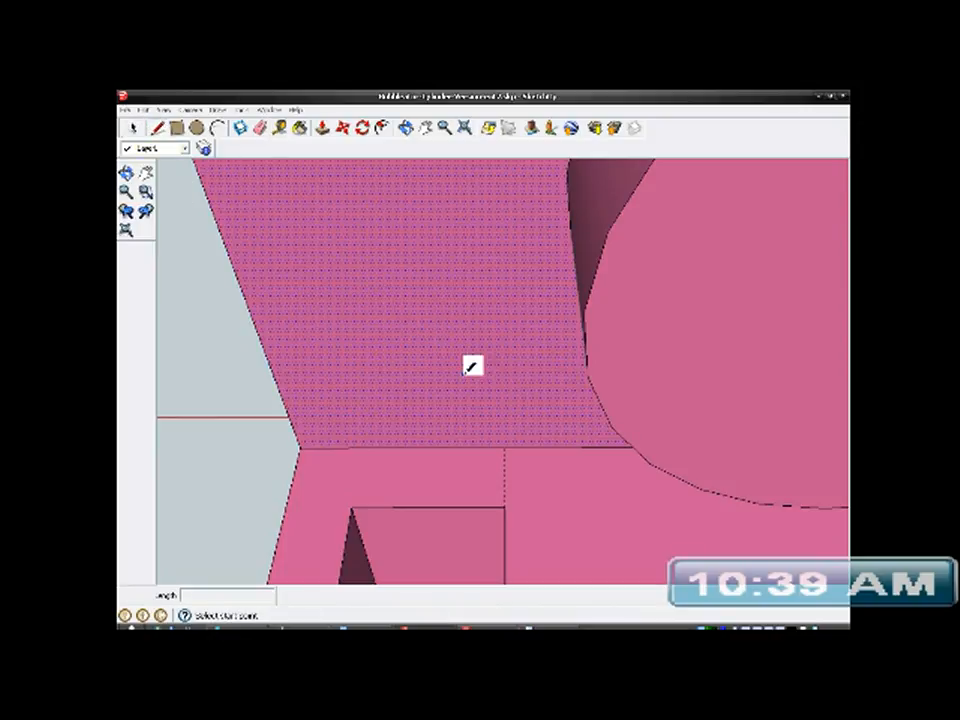
pyautogui.click(505, 447)
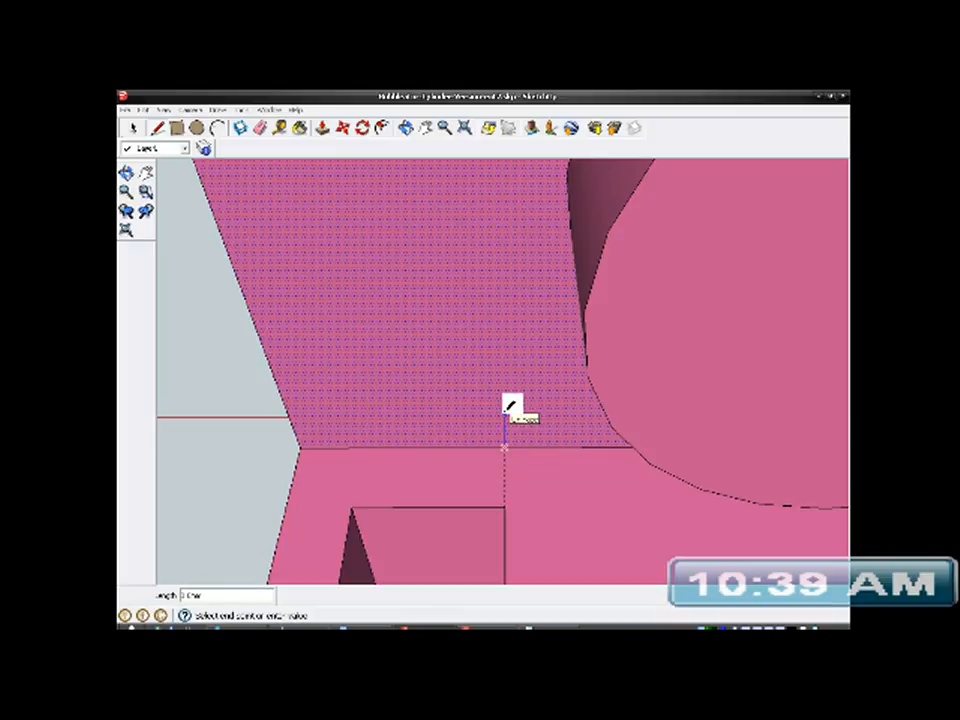
pyautogui.moveTo(510, 405); pyautogui.dragTo(542, 563, button='middle')
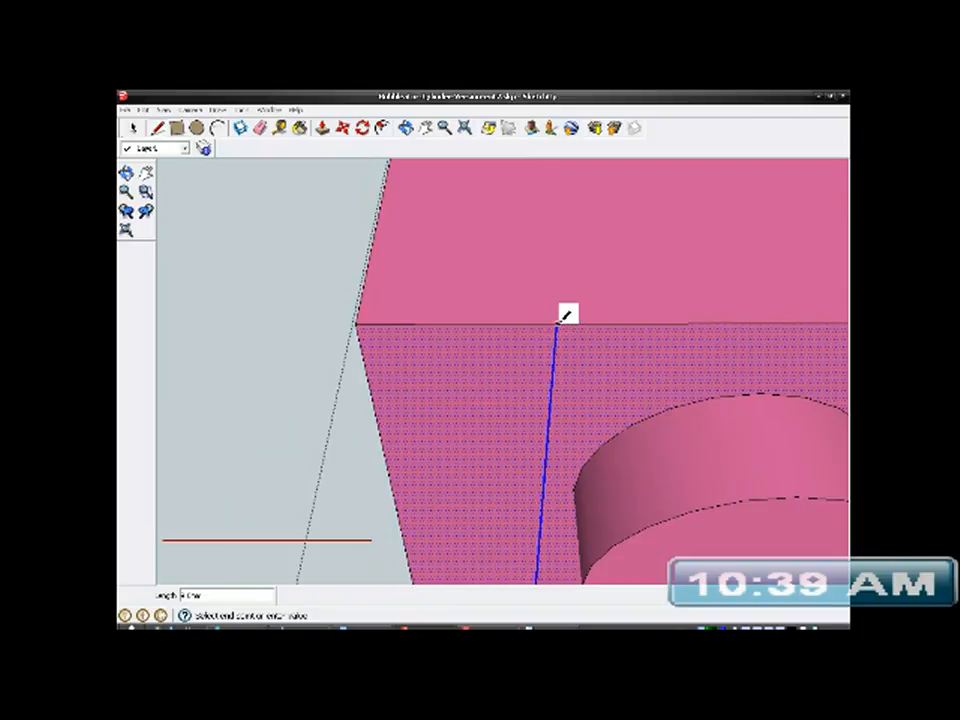
pyautogui.click(557, 324)
pyautogui.scroll(-5, 566, 317)
# - Push the face area beside the line, above the slot, into the end wall to cut a recess, leaving a thin outer wall
pyautogui.moveTo(572, 379)
pyautogui.mouseDown(button='middle')
pyautogui.moveTo(647, 456)
pyautogui.moveTo(548, 358)
pyautogui.moveTo(546, 381)
pyautogui.moveTo(649, 435)
pyautogui.mouseUp(button='middle')
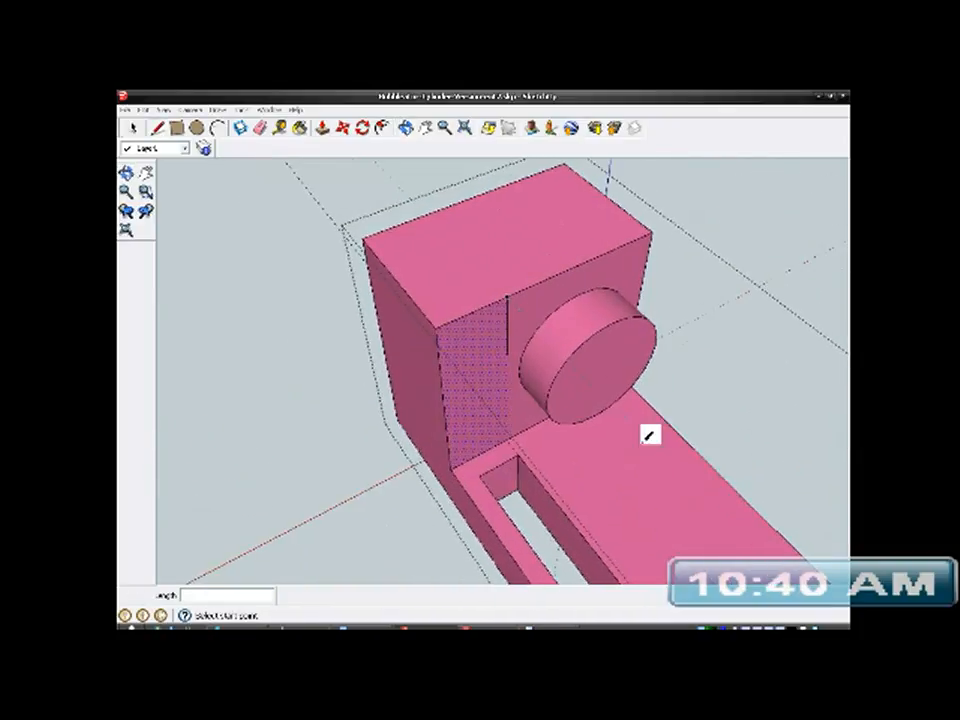
pyautogui.click(322, 128)
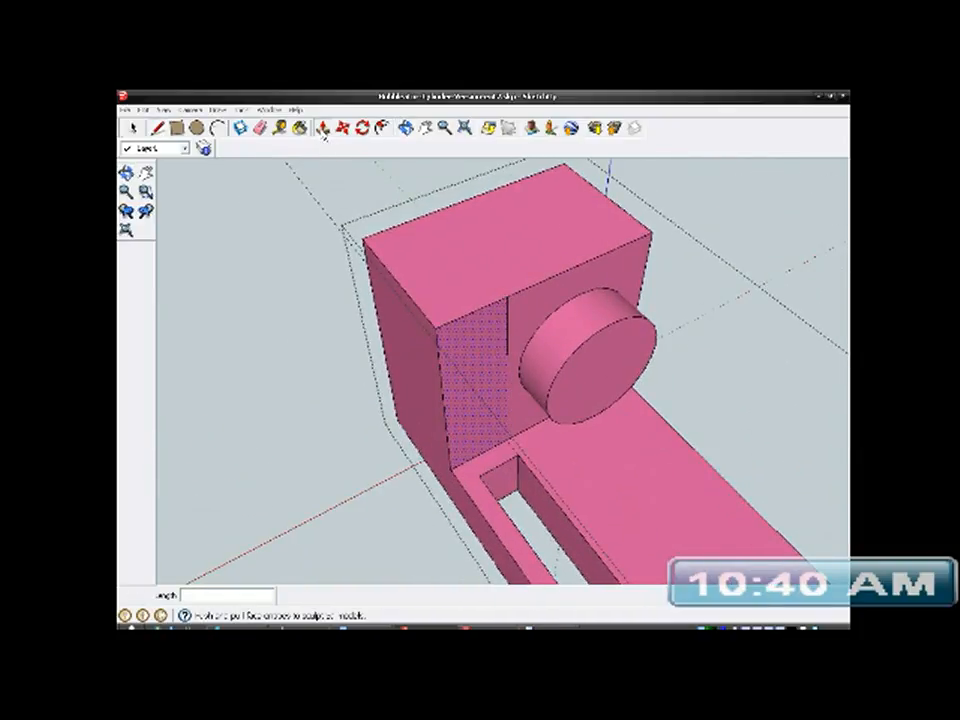
pyautogui.scroll(3, 469, 419)
pyautogui.moveTo(469, 419); pyautogui.dragTo(407, 345)
pyautogui.moveTo(407, 345); pyautogui.dragTo(487, 374, button='middle')
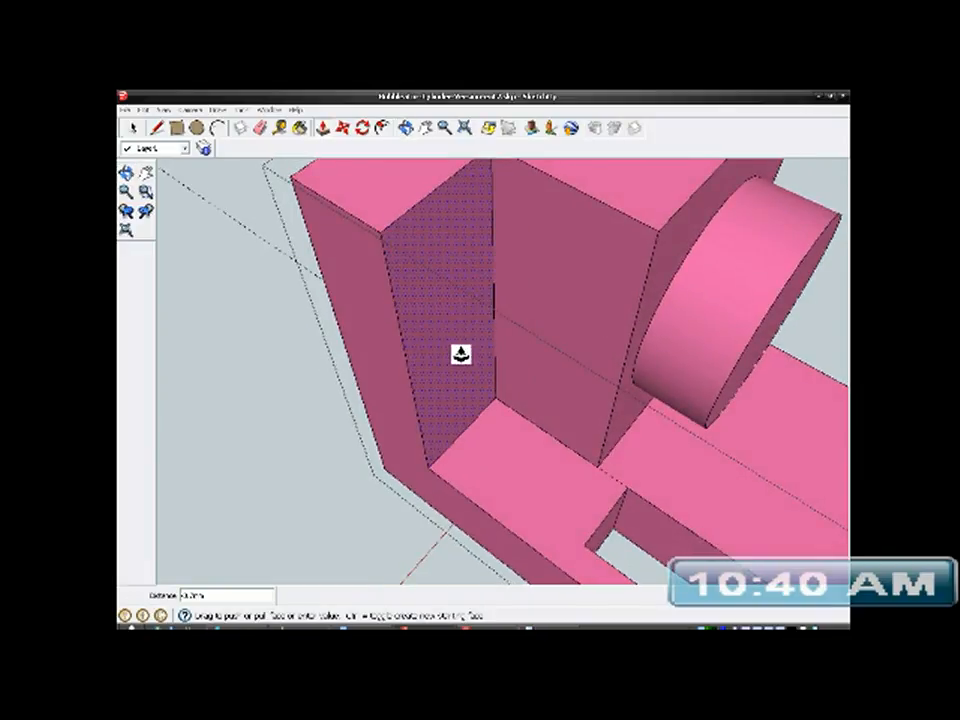
pyautogui.scroll(-5, 460, 354)
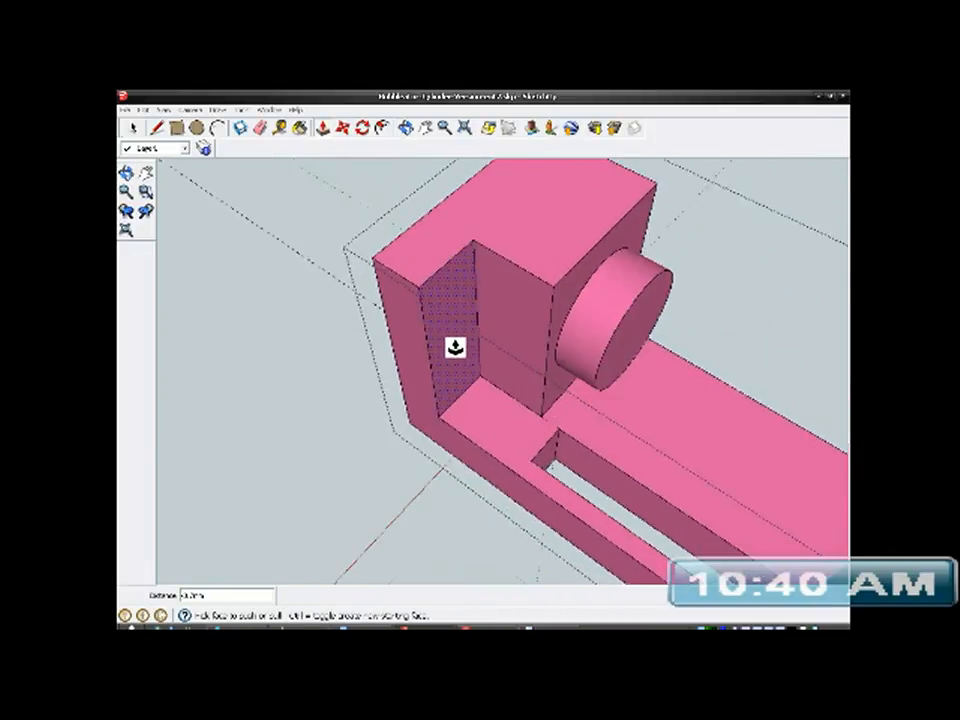
# - Draw a vertical line on the opposite end wall's inner face, from the guide's end at the base edge to the wall's upper edge
pyautogui.moveTo(460, 354); pyautogui.dragTo(634, 401, button='middle')
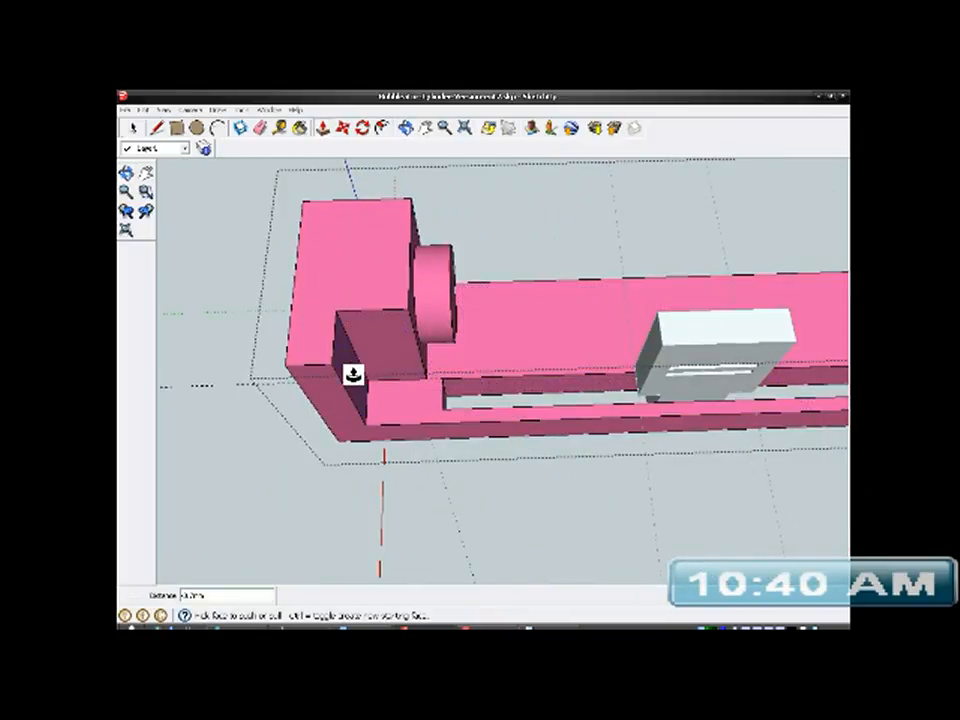
pyautogui.moveTo(585, 339); pyautogui.dragTo(649, 364, button='middle')
pyautogui.scroll(3, 620, 340)
pyautogui.scroll(2, 570, 295)
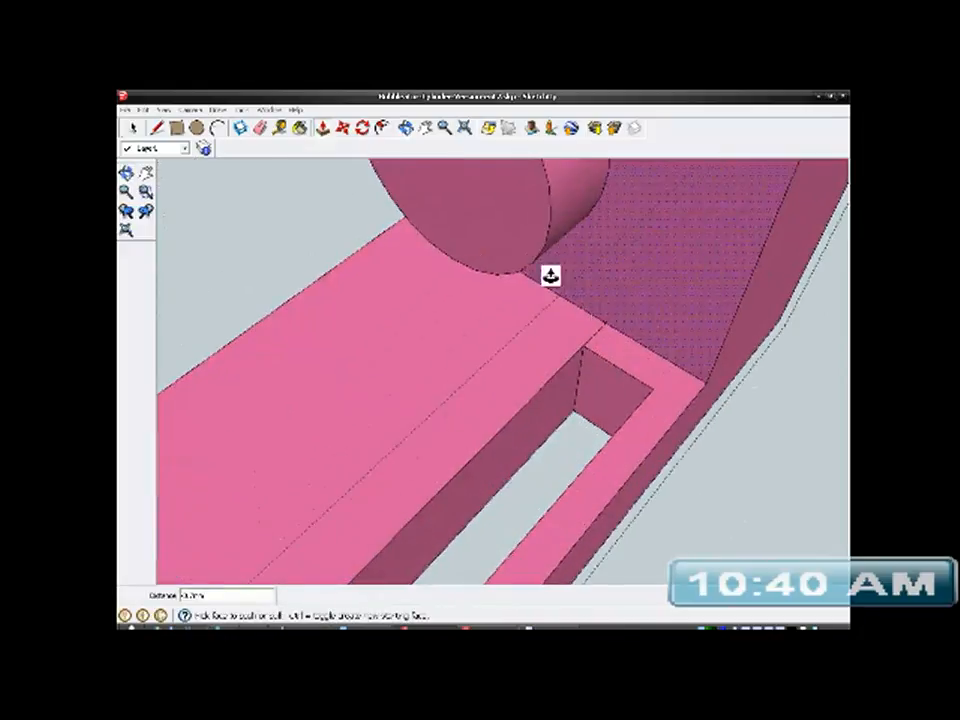
pyautogui.click(157, 128)
pyautogui.moveTo(589, 304)
pyautogui.mouseDown(button='middle')
pyautogui.moveTo(499, 386)
pyautogui.moveTo(581, 399)
pyautogui.moveTo(587, 385)
pyautogui.mouseUp(button='middle')
pyautogui.scroll(3, 587, 385)
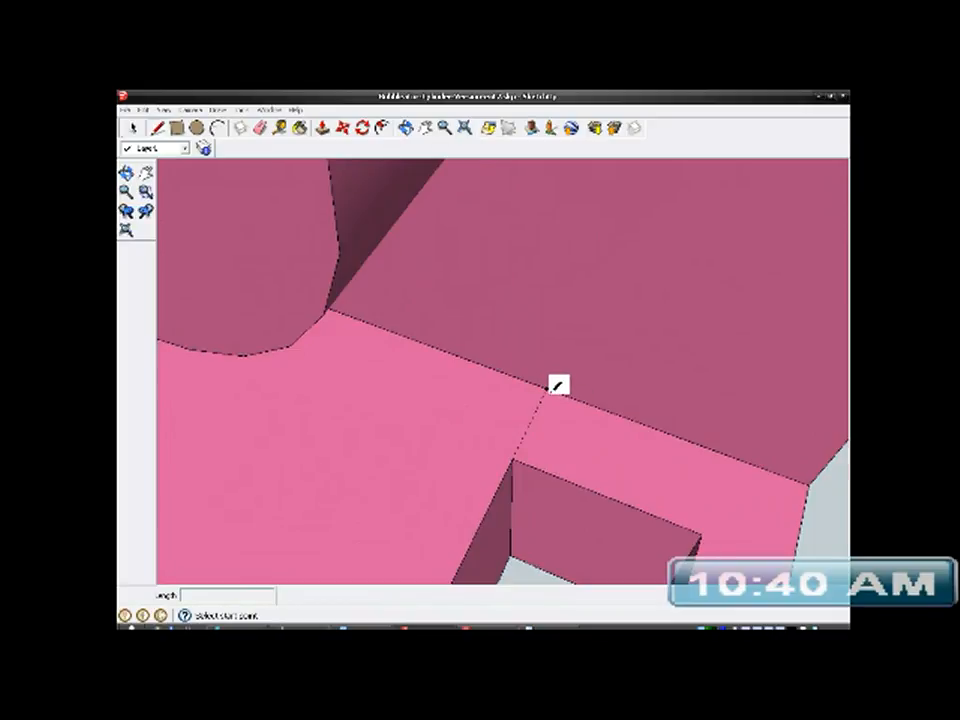
pyautogui.scroll(2, 557, 385)
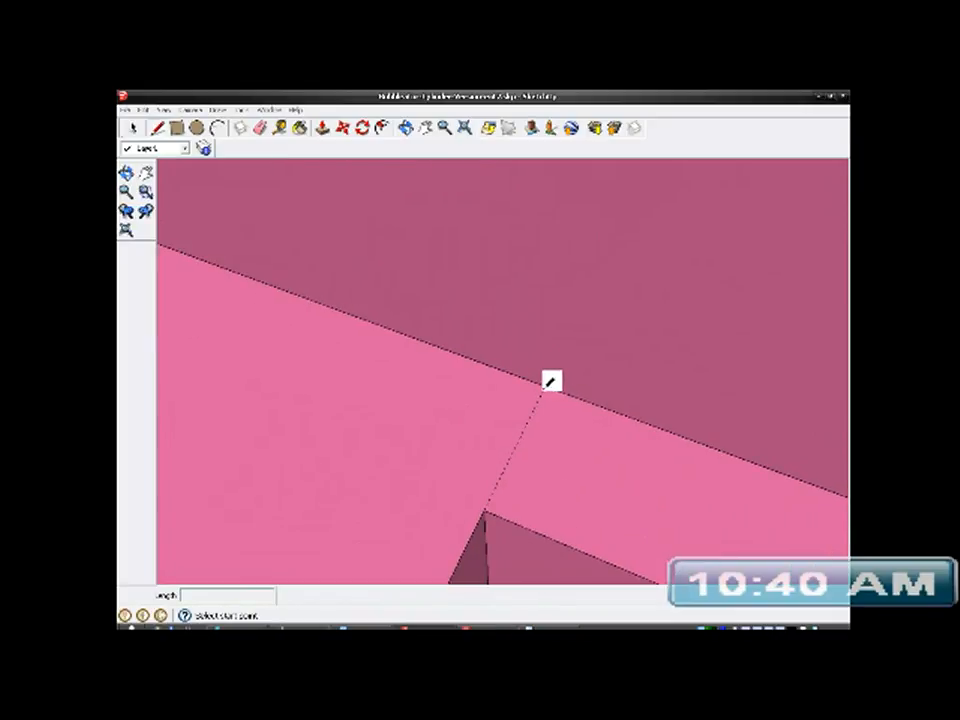
pyautogui.moveTo(563, 411); pyautogui.dragTo(733, 392, button='middle')
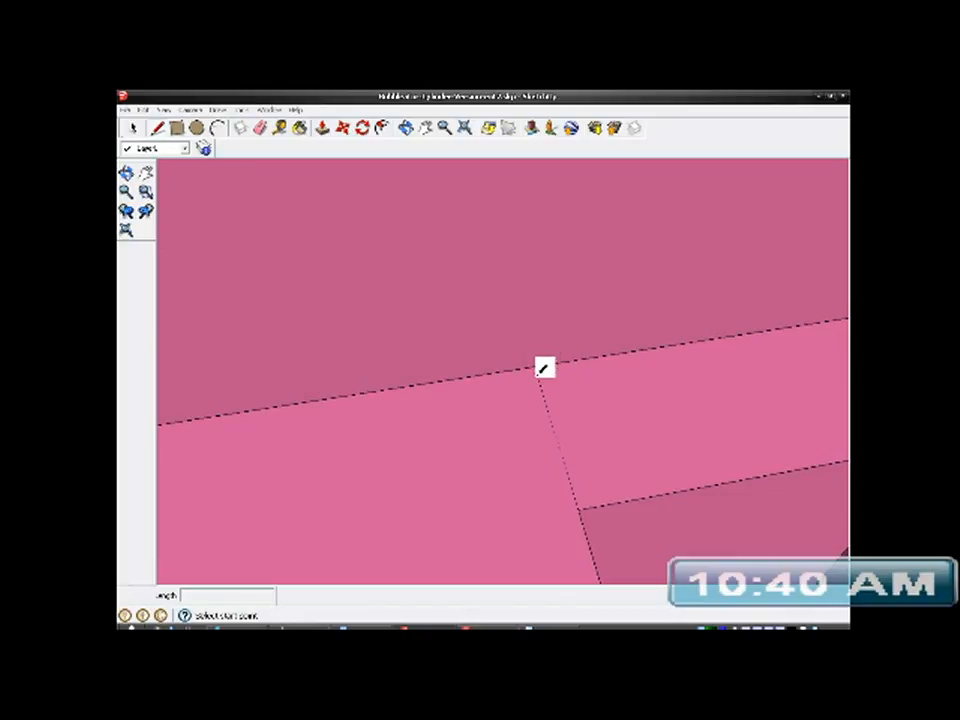
pyautogui.scroll(3, 537, 366)
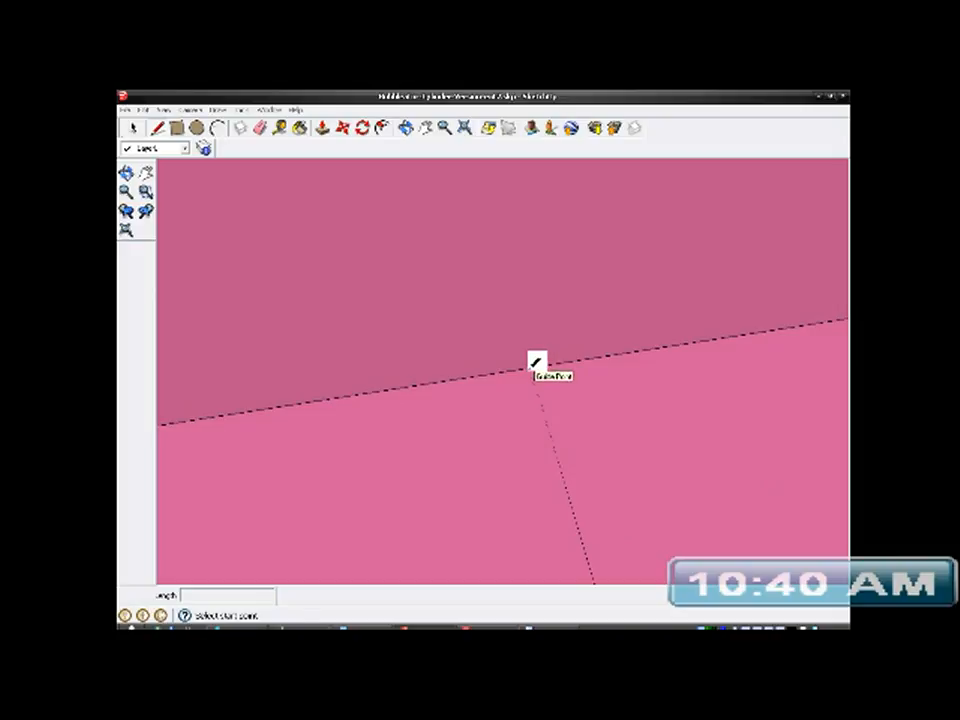
pyautogui.click(537, 366)
pyautogui.scroll(-5, 537, 366)
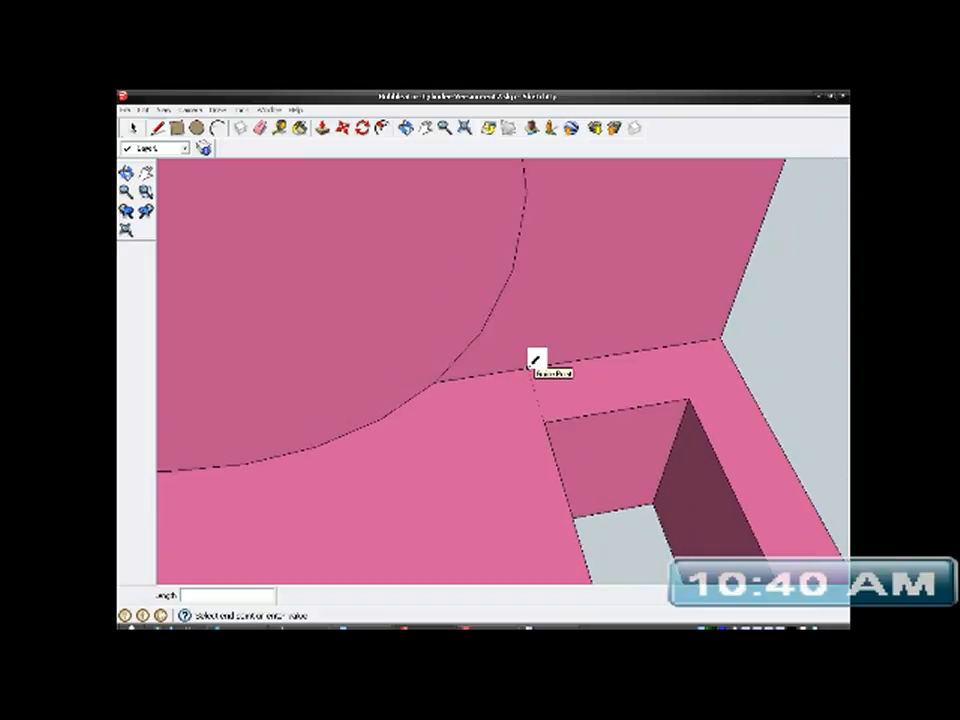
pyautogui.scroll(-1, 533, 362)
pyautogui.moveTo(534, 270); pyautogui.dragTo(508, 461, button='middle')
pyautogui.scroll(-2, 506, 458)
pyautogui.scroll(-2, 499, 330)
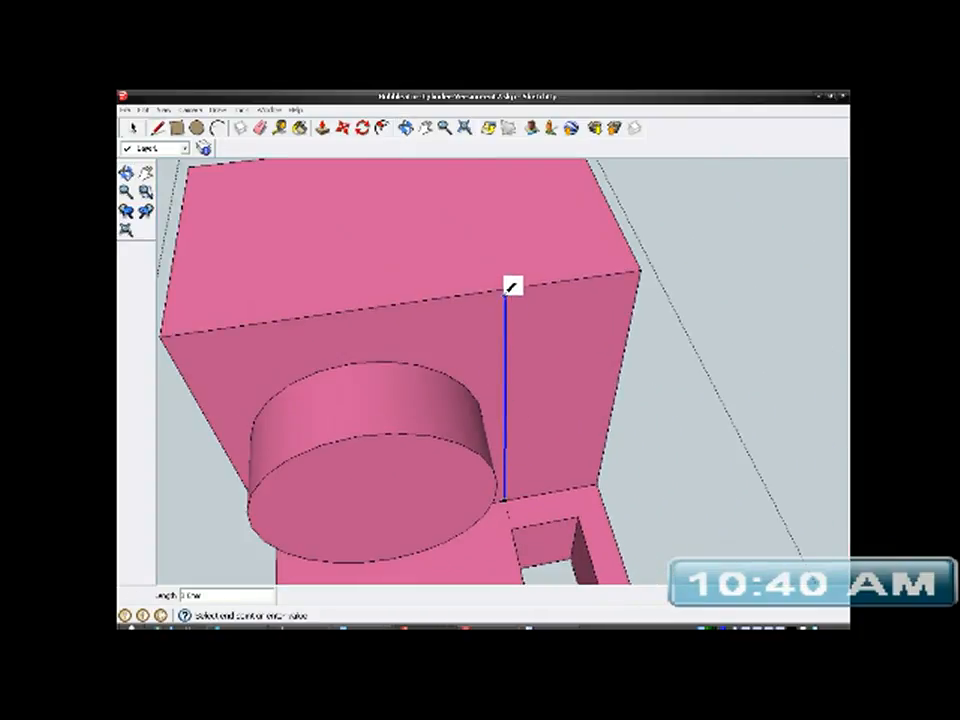
pyautogui.click(506, 285)
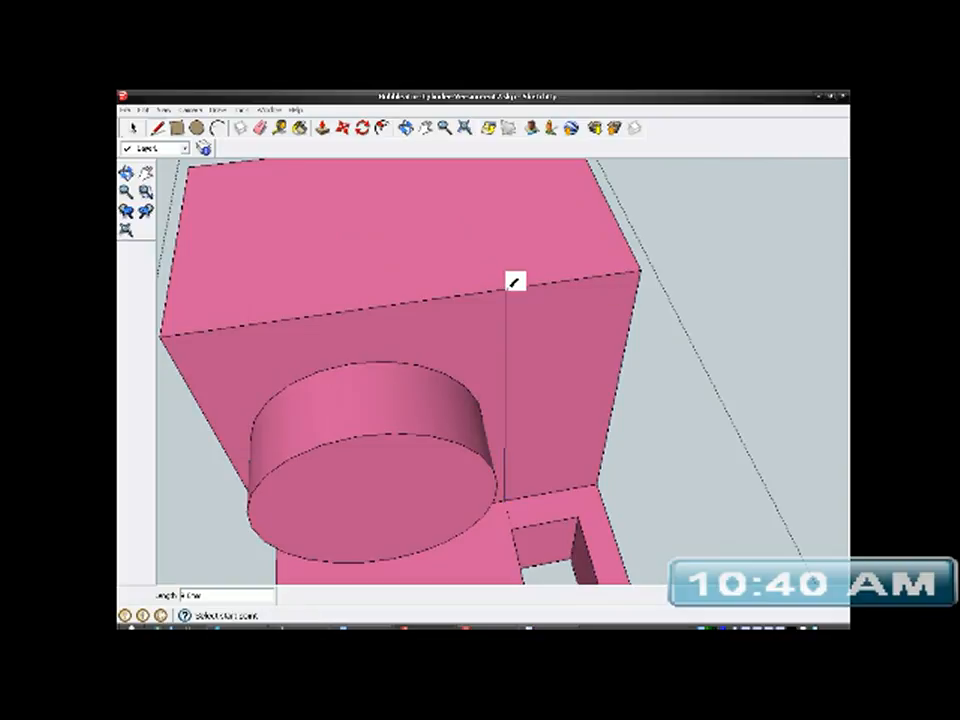
pyautogui.moveTo(540, 326)
pyautogui.mouseDown(button='middle')
pyautogui.moveTo(463, 343)
pyautogui.moveTo(403, 379)
pyautogui.mouseUp(button='middle')
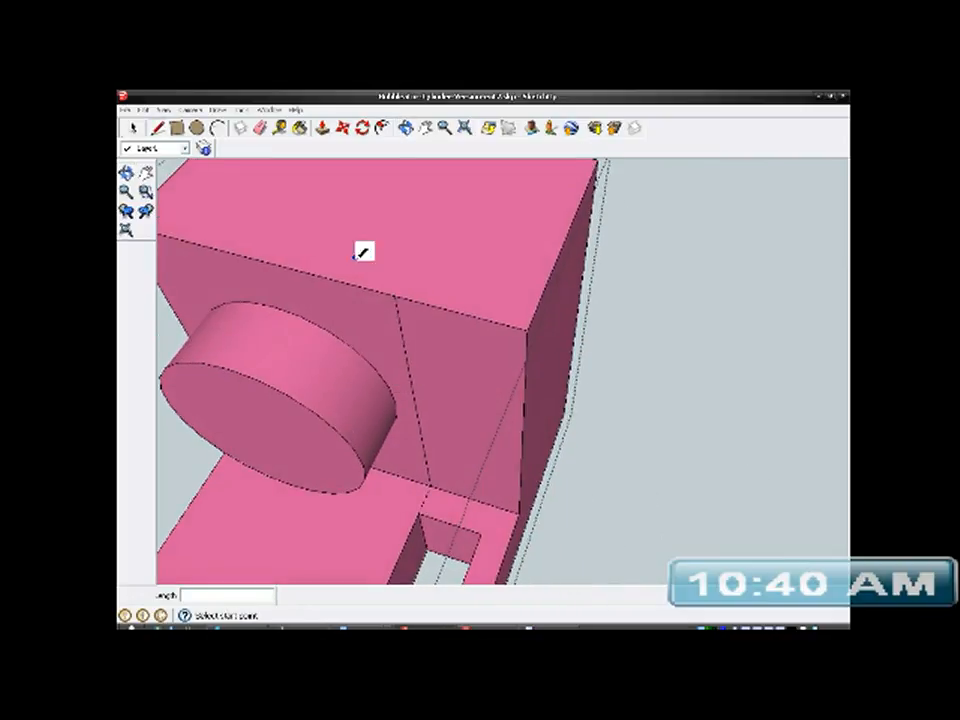
pyautogui.click(322, 127)
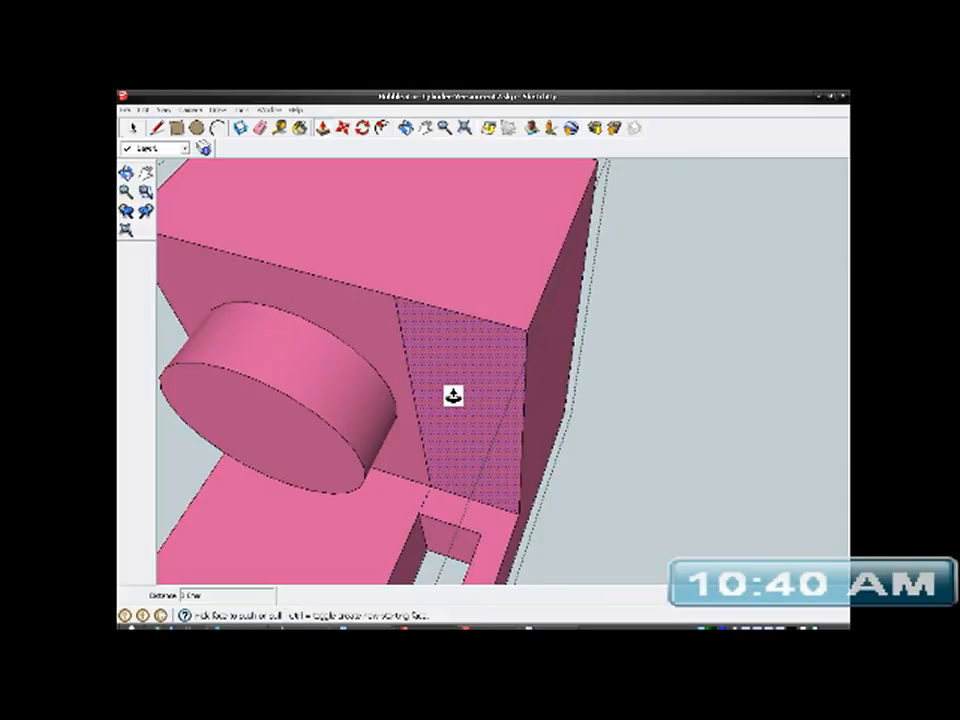
pyautogui.click(456, 396)
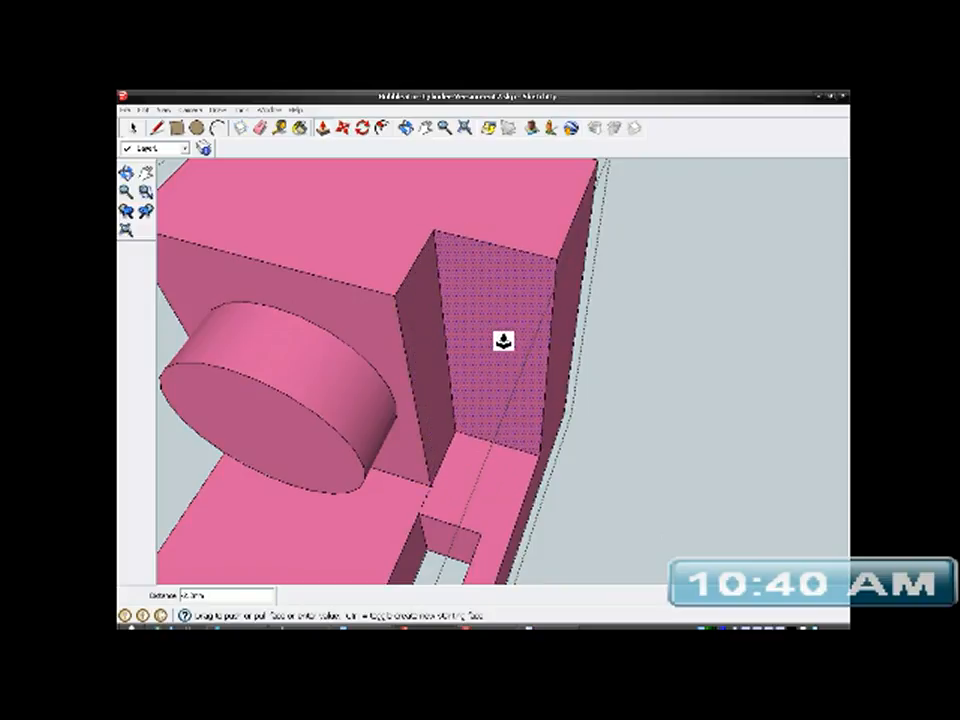
pyautogui.click(506, 340)
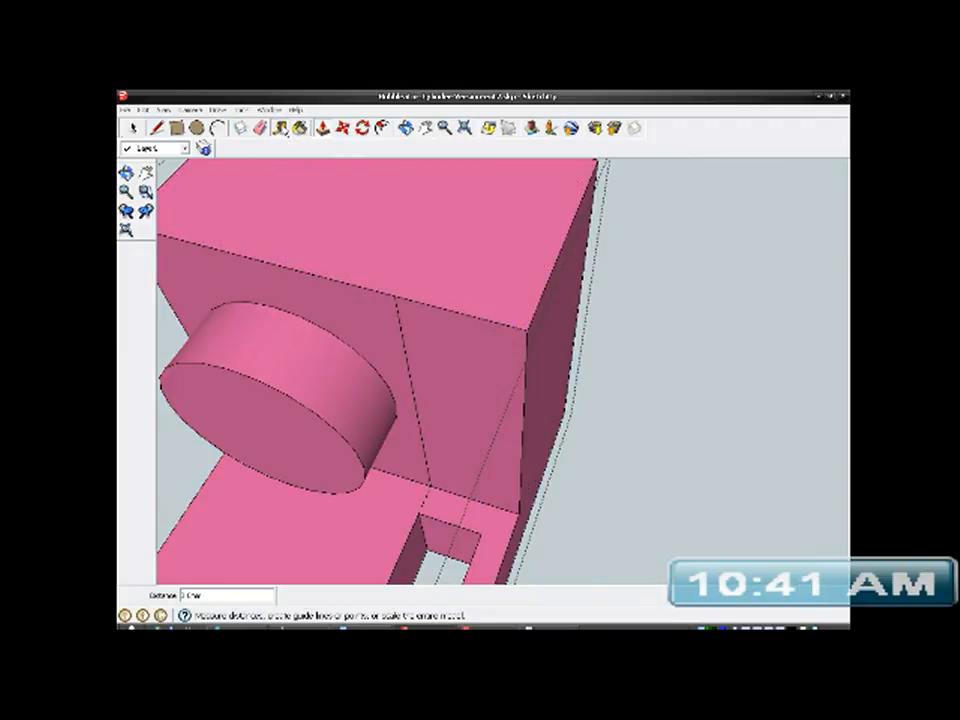
# - Measure the depth of the first end wall's recess along its lower edge
pyautogui.click(255, 129)
pyautogui.scroll(-6, 450, 293)
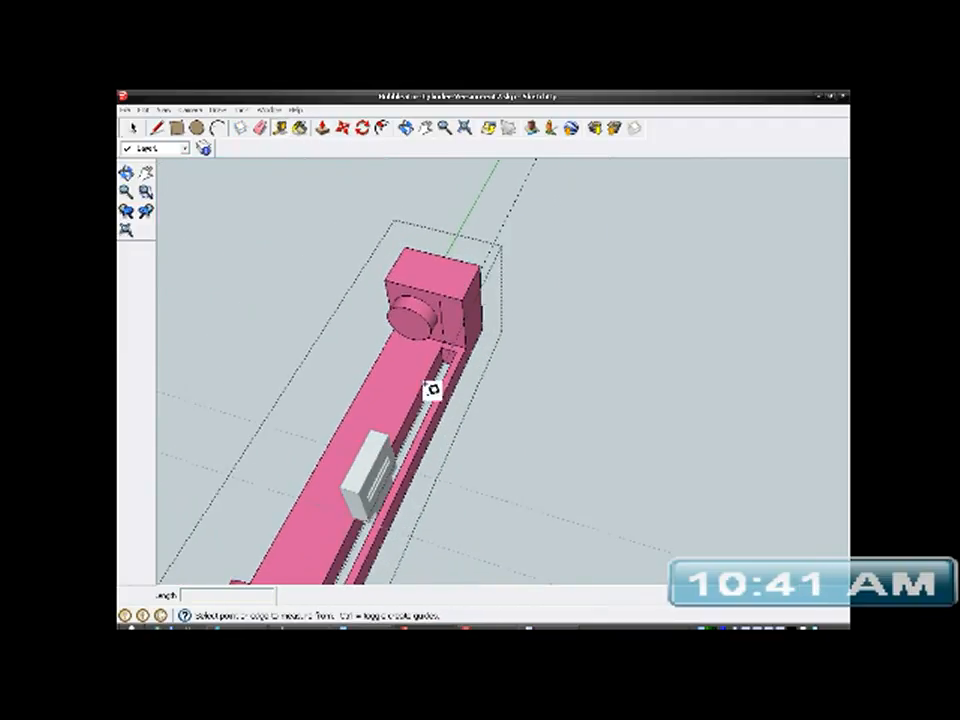
pyautogui.moveTo(430, 366); pyautogui.dragTo(422, 454, button='middle')
pyautogui.scroll(5, 420, 458)
pyautogui.scroll(4, 420, 458)
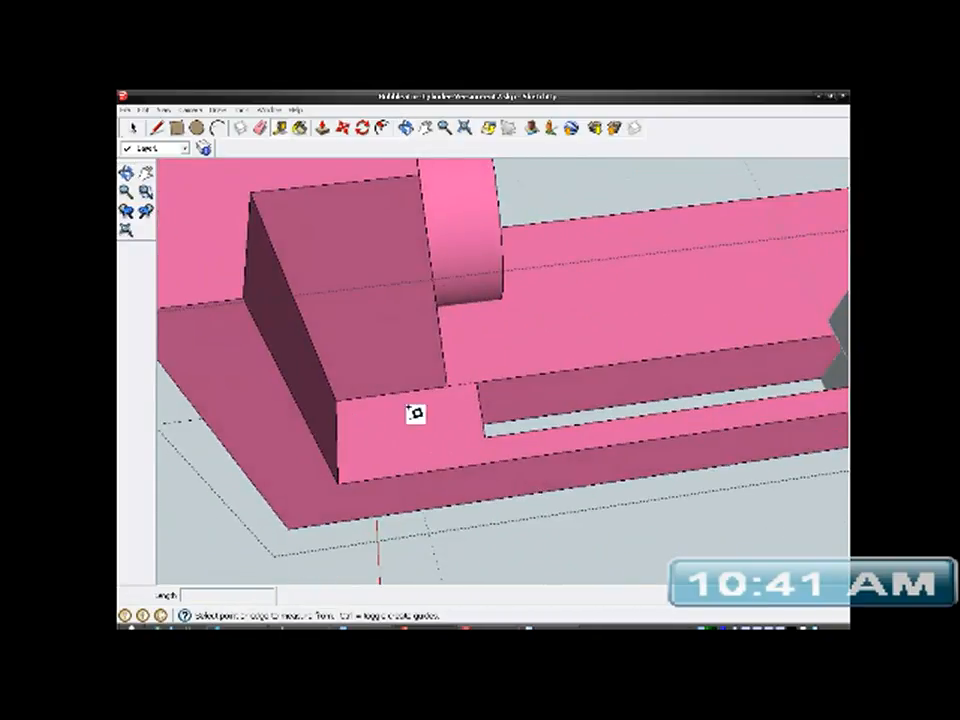
pyautogui.click(447, 384)
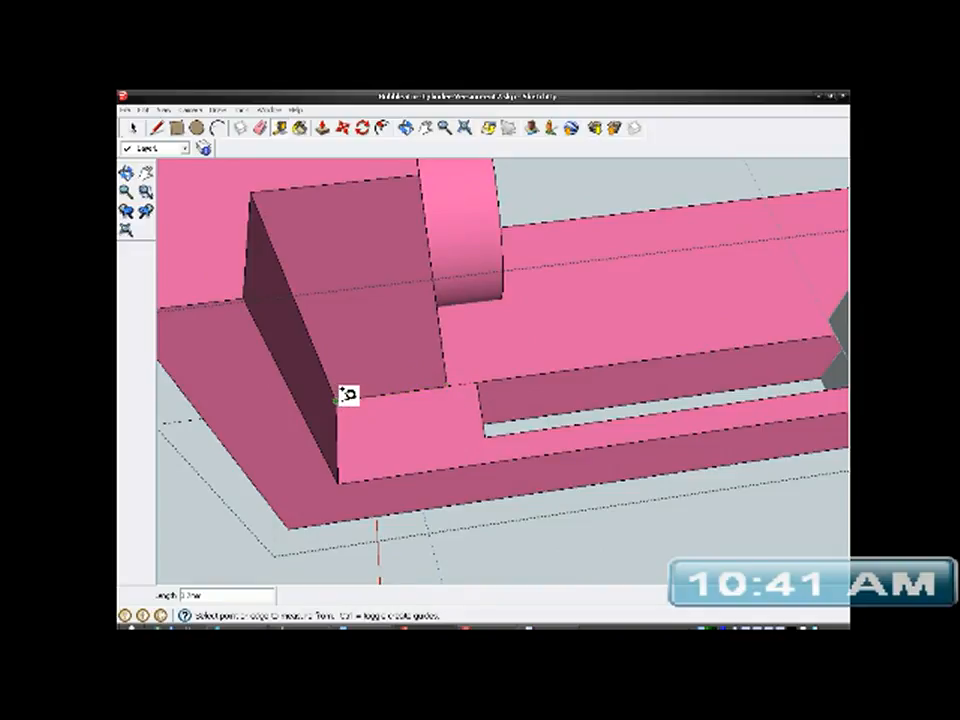
# - Push the marked face of the opposite end wall inward by the measured depth to cut a matching recess
pyautogui.scroll(-5, 413, 416)
pyautogui.keyDown('shift'); pyautogui.moveTo(672, 373); pyautogui.dragTo(318, 494, button='middle'); pyautogui.keyUp('shift')
pyautogui.moveTo(440, 517); pyautogui.dragTo(556, 374, button='middle')
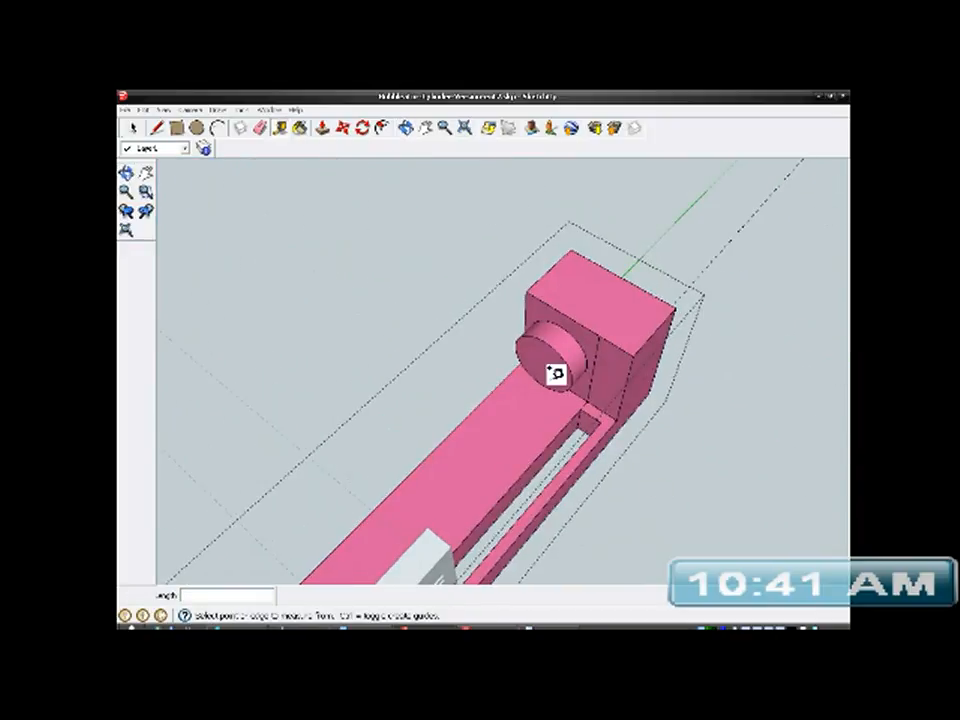
pyautogui.click(322, 130)
pyautogui.scroll(3, 600, 428)
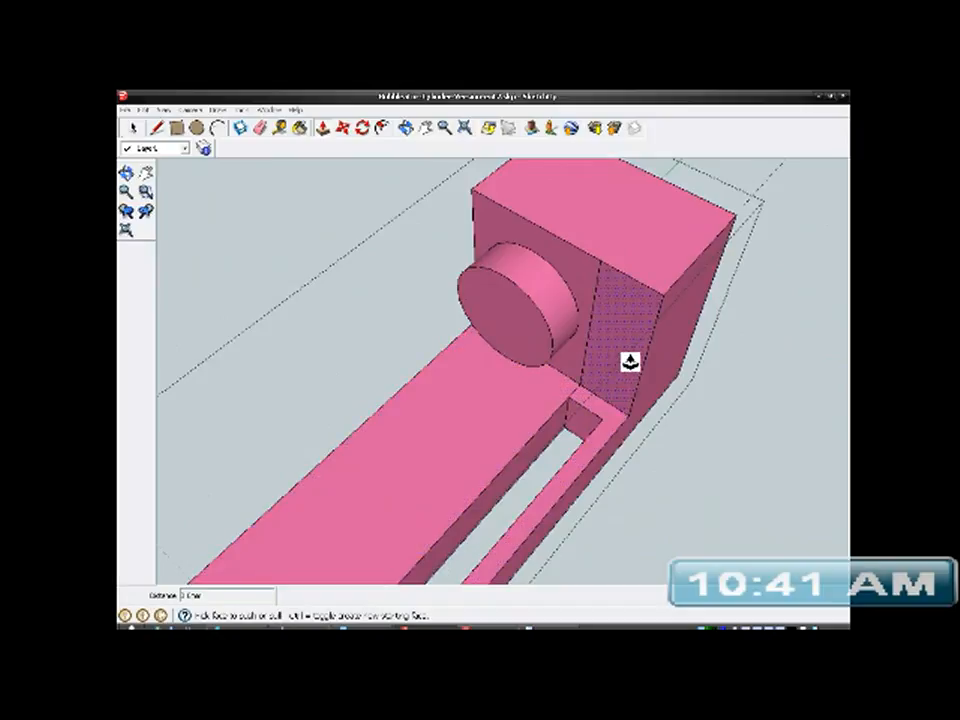
pyautogui.moveTo(618, 388); pyautogui.dragTo(638, 362)
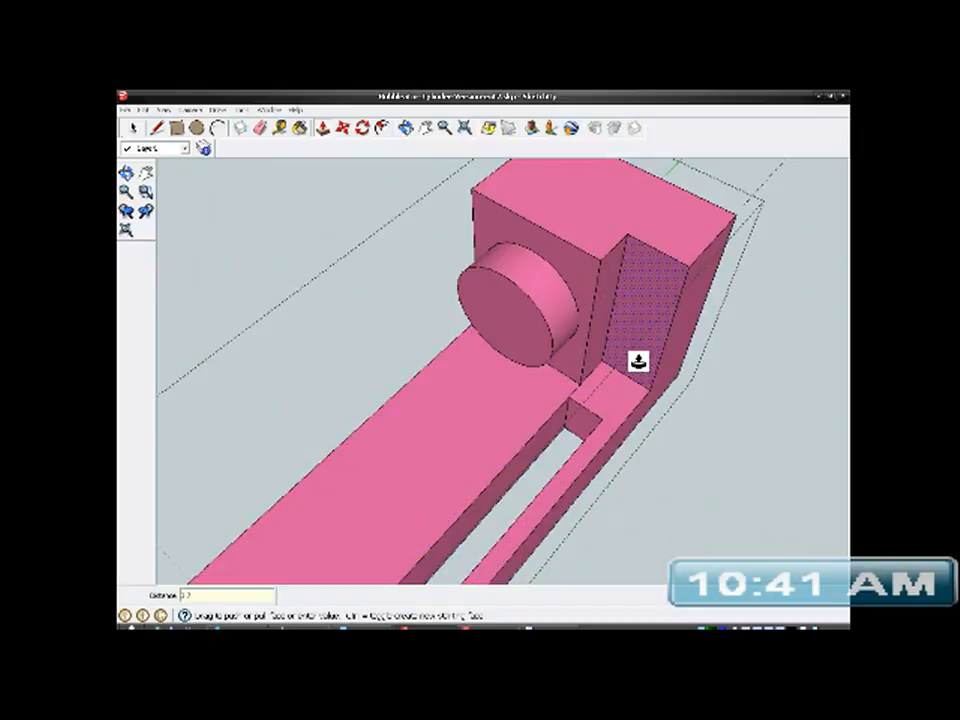
pyautogui.click(637, 363)
# - Push the slot's end face back to line up with the adjacent end wall's inner face, lengthening the slot at that end
pyautogui.click(131, 128)
pyautogui.scroll(-3, 620, 349)
pyautogui.moveTo(572, 424); pyautogui.dragTo(356, 409, button='middle')
pyautogui.moveTo(499, 463); pyautogui.dragTo(394, 492, button='middle')
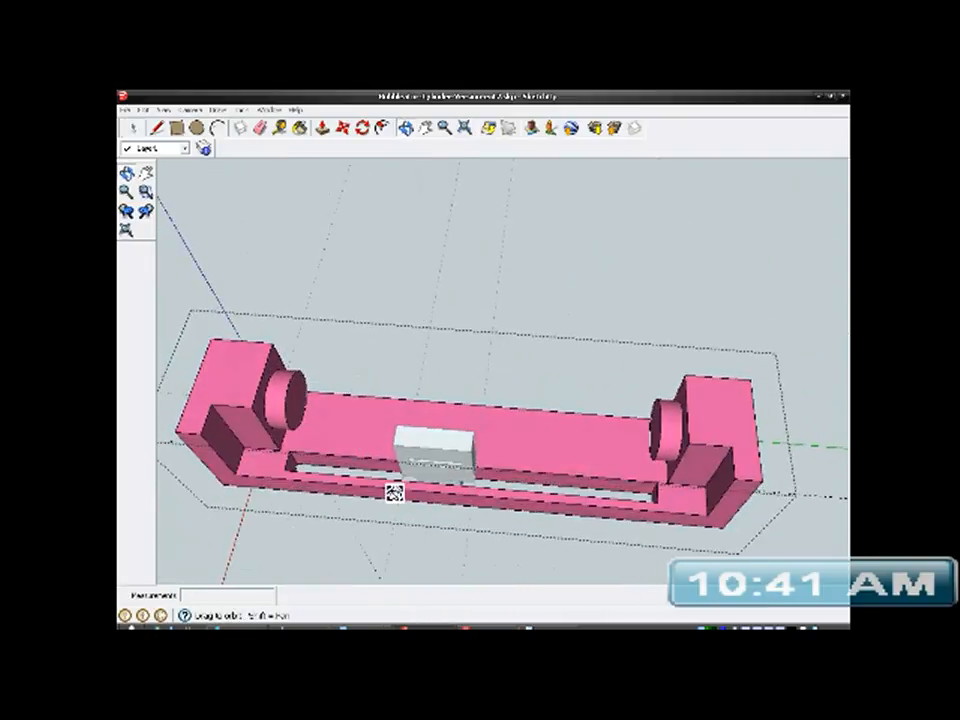
pyautogui.scroll(4, 484, 480)
pyautogui.moveTo(752, 519); pyautogui.dragTo(658, 428, button='middle')
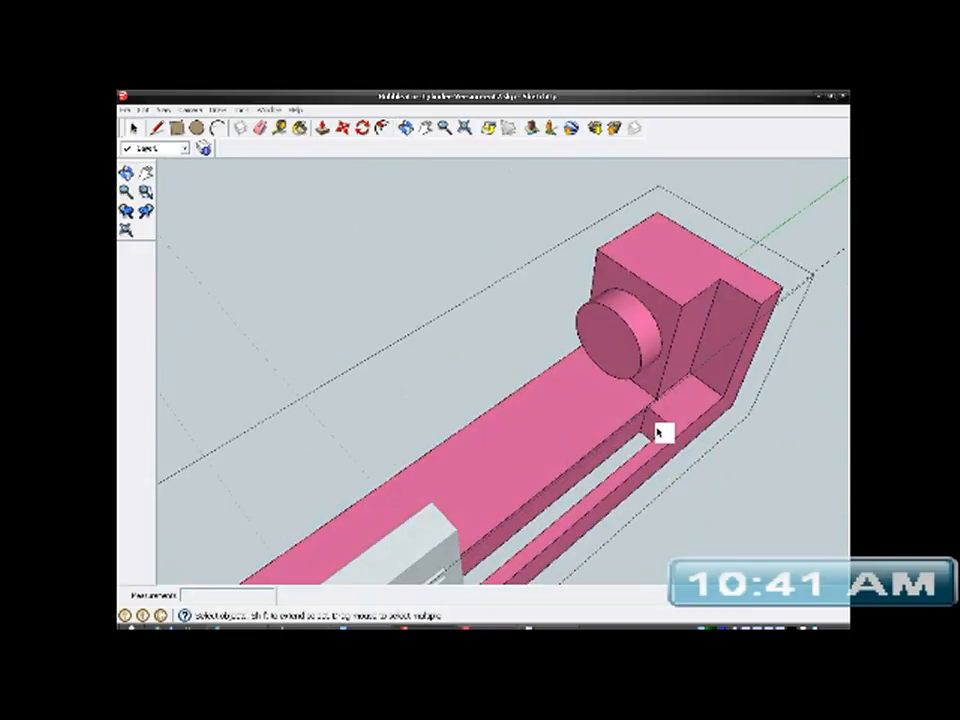
pyautogui.scroll(5, 659, 432)
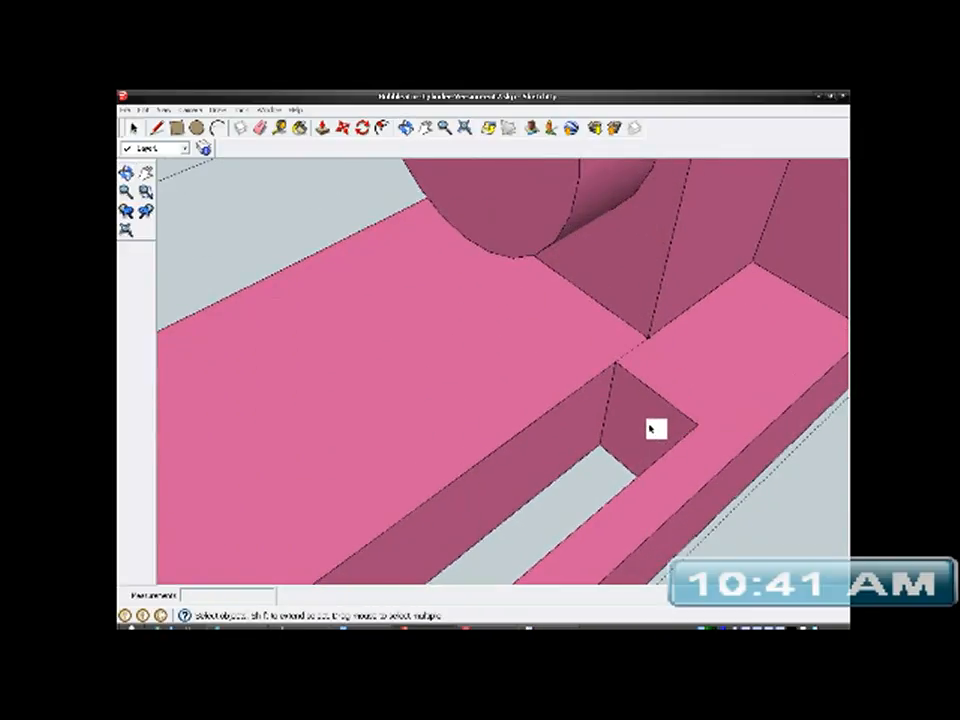
pyautogui.click(322, 129)
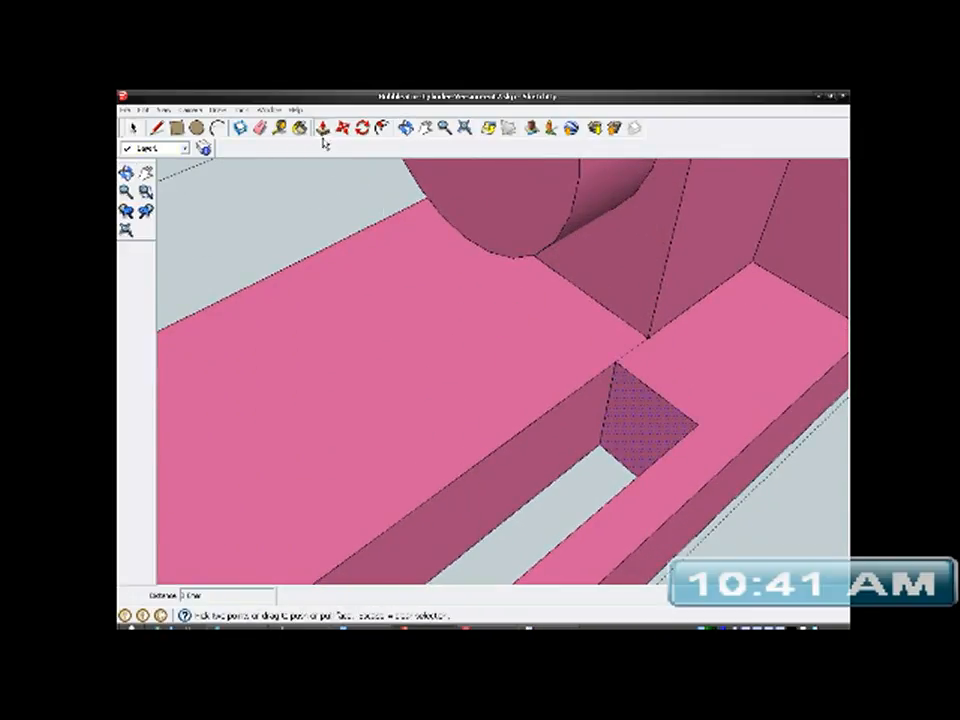
pyautogui.moveTo(622, 432)
pyautogui.mouseDown()
pyautogui.moveTo(649, 403)
pyautogui.moveTo(628, 306)
pyautogui.mouseUp()
pyautogui.scroll(-8, 718, 328)
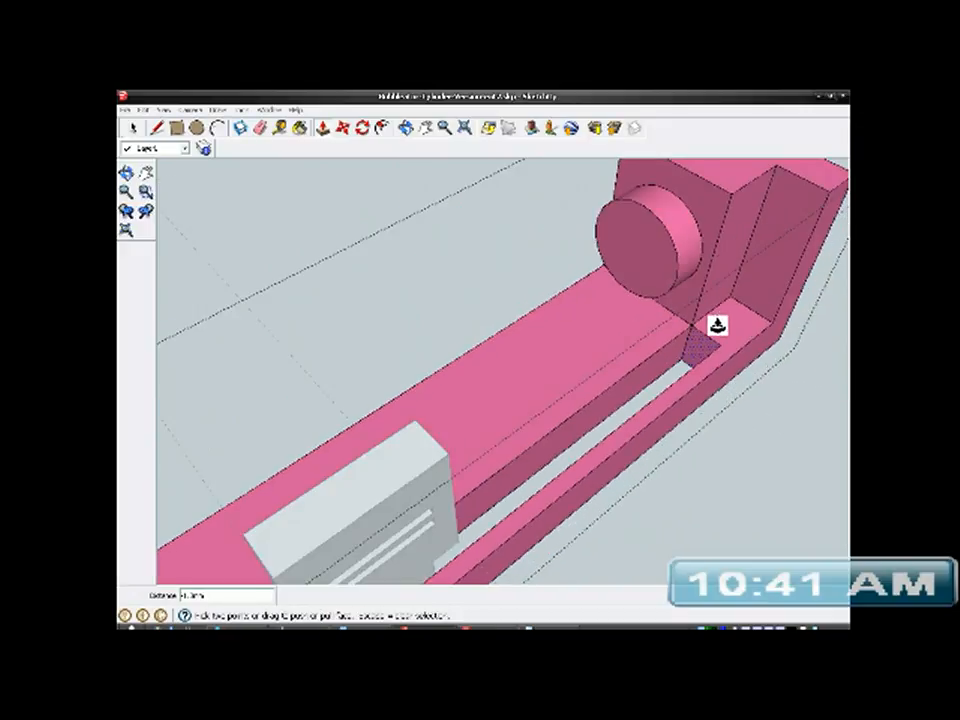
# - Lengthen the slot's other end in the same way, pushing its end face flush with the first end wall's inner face
pyautogui.moveTo(676, 358); pyautogui.dragTo(705, 386, button='middle')
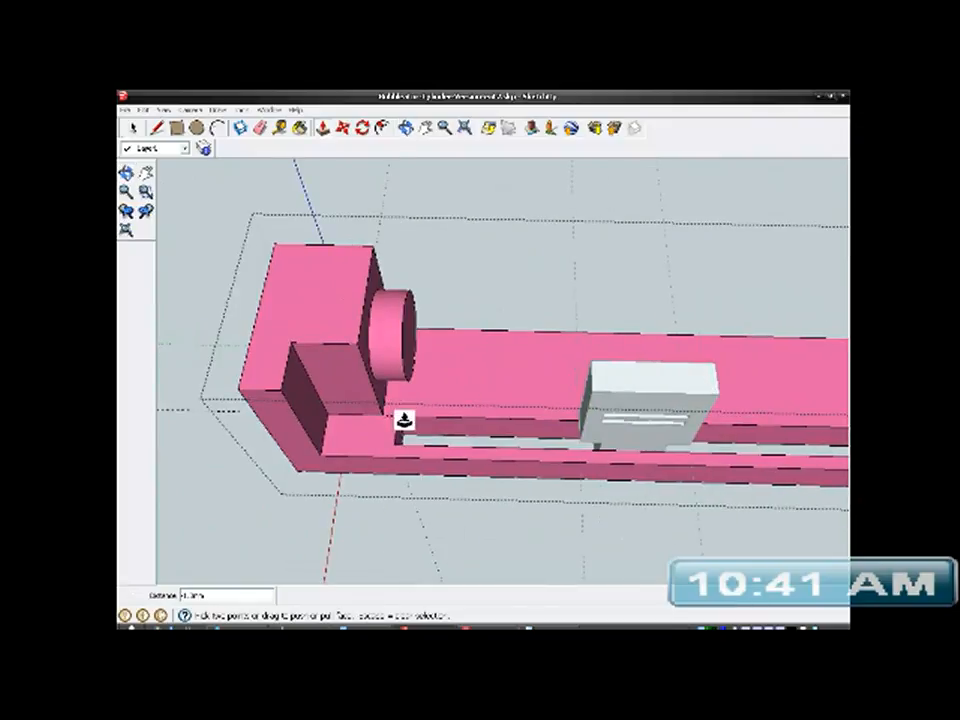
pyautogui.scroll(5, 376, 425)
pyautogui.scroll(1, 376, 425)
pyautogui.moveTo(549, 497); pyautogui.dragTo(381, 452, button='middle')
pyautogui.keyDown('shift'); pyautogui.moveTo(432, 408); pyautogui.dragTo(618, 488, button='middle'); pyautogui.keyUp('shift')
pyautogui.scroll(3, 598, 485)
pyautogui.rightClick(507, 472)
pyautogui.moveTo(497, 480); pyautogui.dragTo(494, 330)
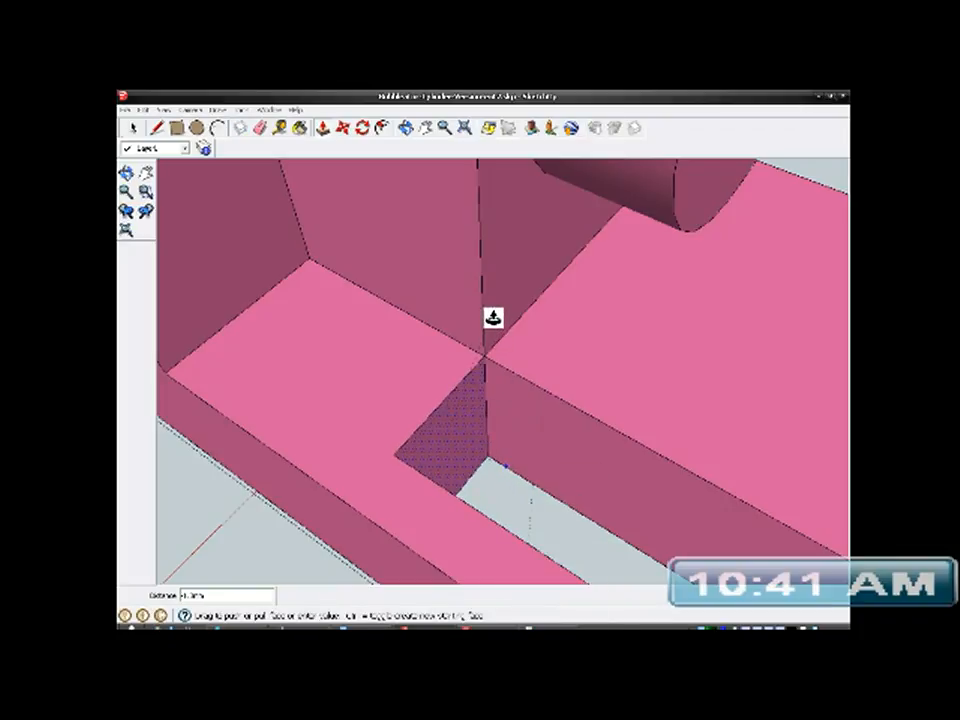
pyautogui.click(493, 318)
pyautogui.scroll(-5, 488, 320)
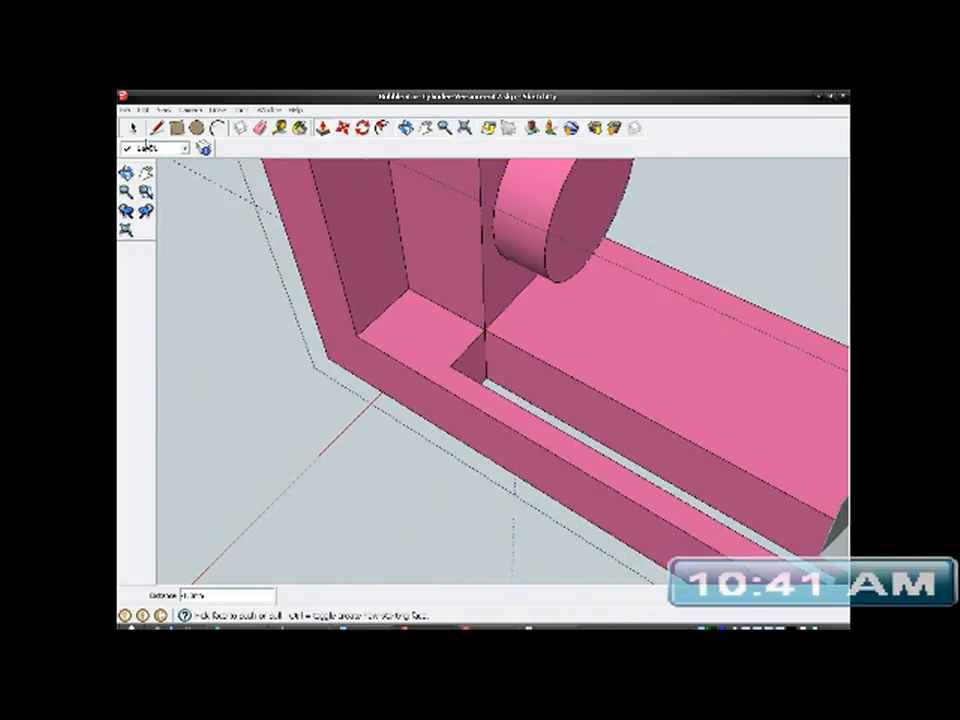
# - Inspect the recessed end walls, the lengthened slot and the post's seat in the slot from several angles
pyautogui.scroll(-6, 390, 340)
pyautogui.press('space')
pyautogui.moveTo(640, 419); pyautogui.dragTo(557, 315, button='middle')
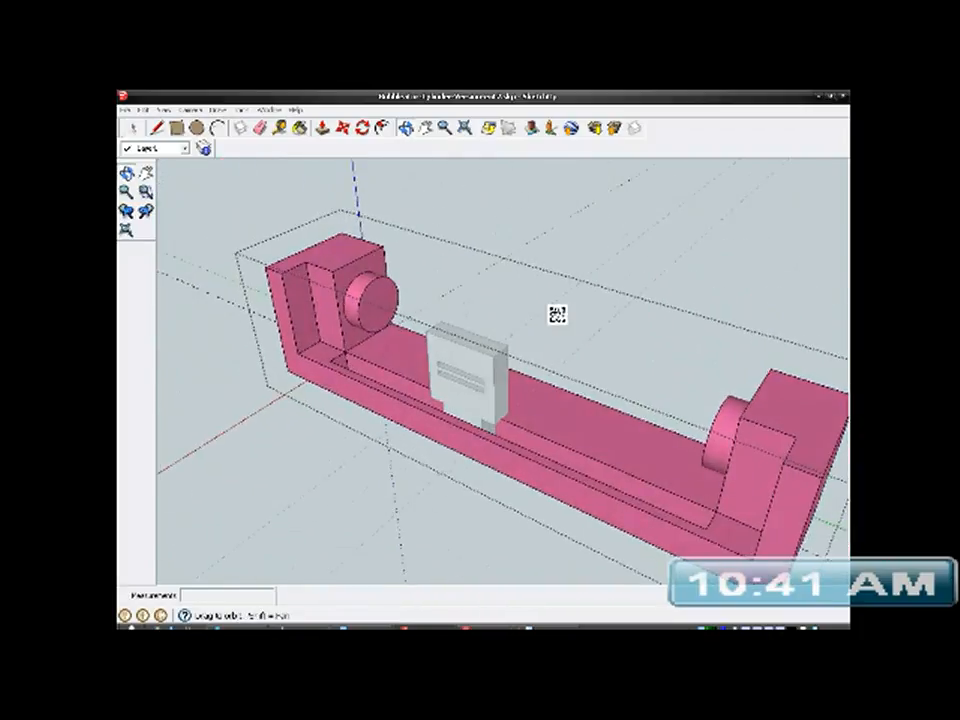
pyautogui.moveTo(590, 431); pyautogui.dragTo(300, 425, button='middle')
pyautogui.scroll(3, 472, 360)
pyautogui.moveTo(476, 356); pyautogui.dragTo(580, 367, button='middle')
pyautogui.moveTo(455, 432); pyautogui.dragTo(454, 394, button='middle')
pyautogui.scroll(2, 522, 397)
pyautogui.scroll(-3, 542, 414)
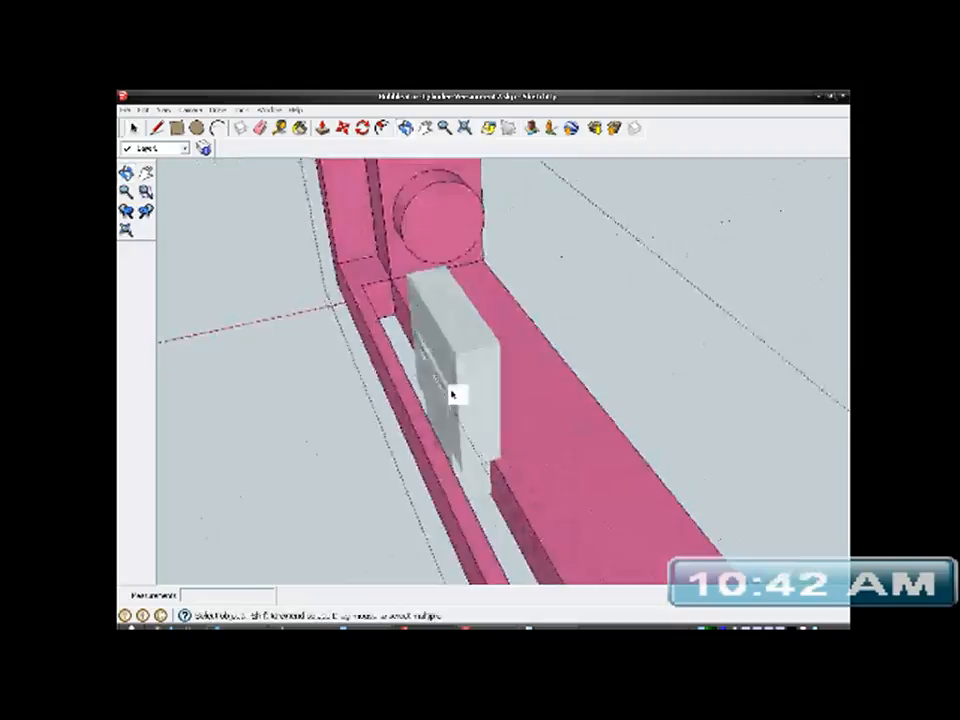
# - Finish editing the bracket group and delete all guides from the model
pyautogui.scroll(-5, 454, 388)
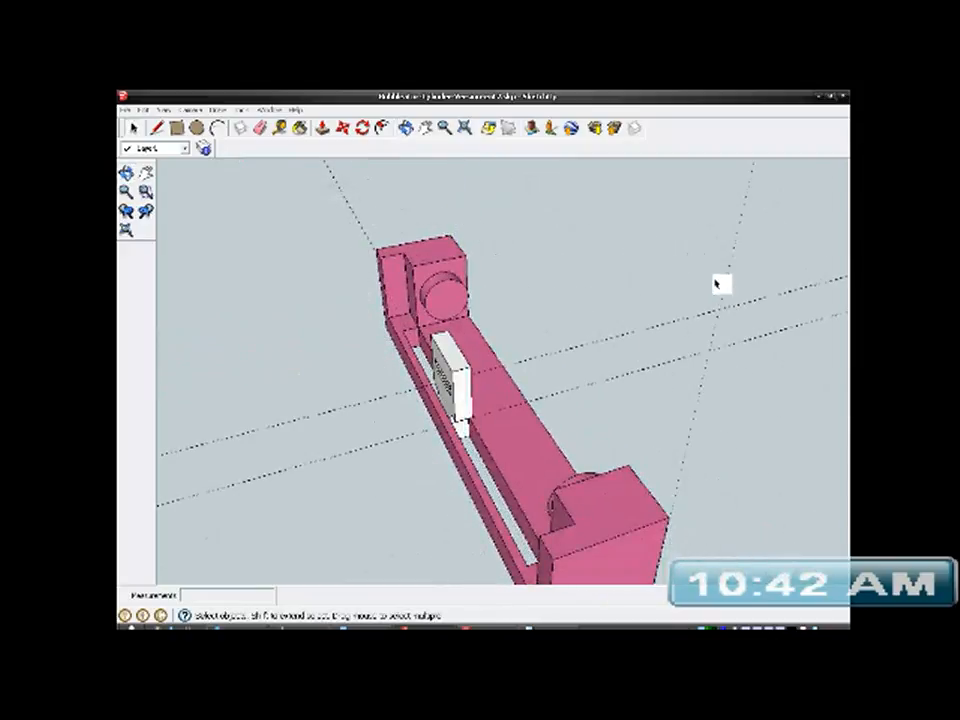
pyautogui.click(143, 110)
pyautogui.click(165, 206)
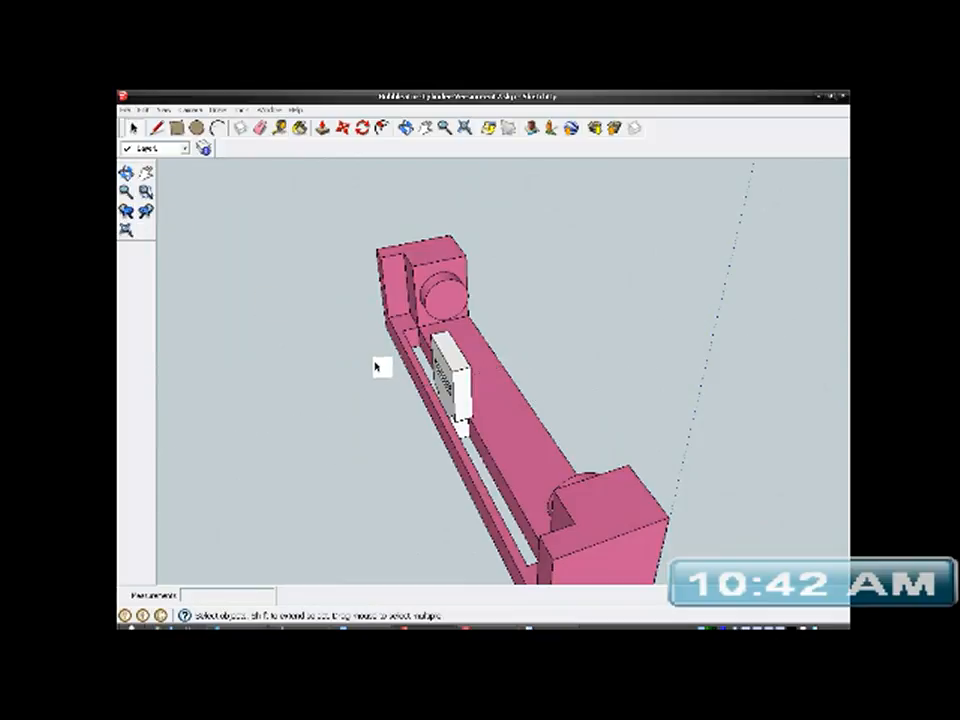
# - Open the sliding post group for editing and select all of its connected geometry
pyautogui.scroll(-1, 378, 367)
pyautogui.scroll(5, 440, 355)
pyautogui.click(462, 346)
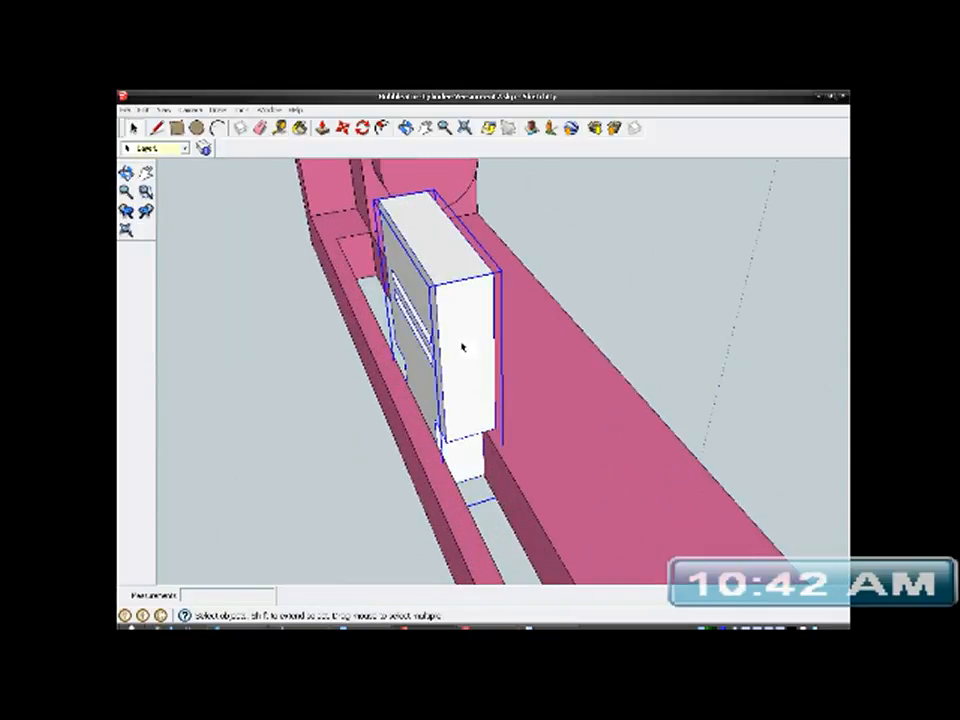
pyautogui.rightClick(462, 346)
pyautogui.click(488, 396)
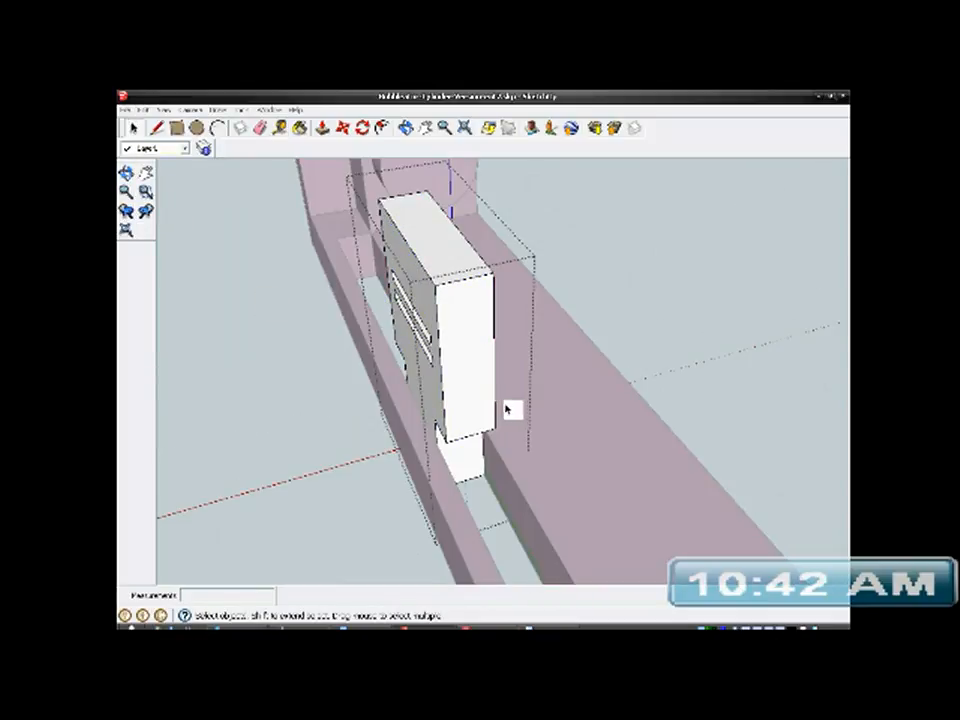
pyautogui.click(476, 354)
pyautogui.rightClick(477, 352)
pyautogui.moveTo(529, 394)
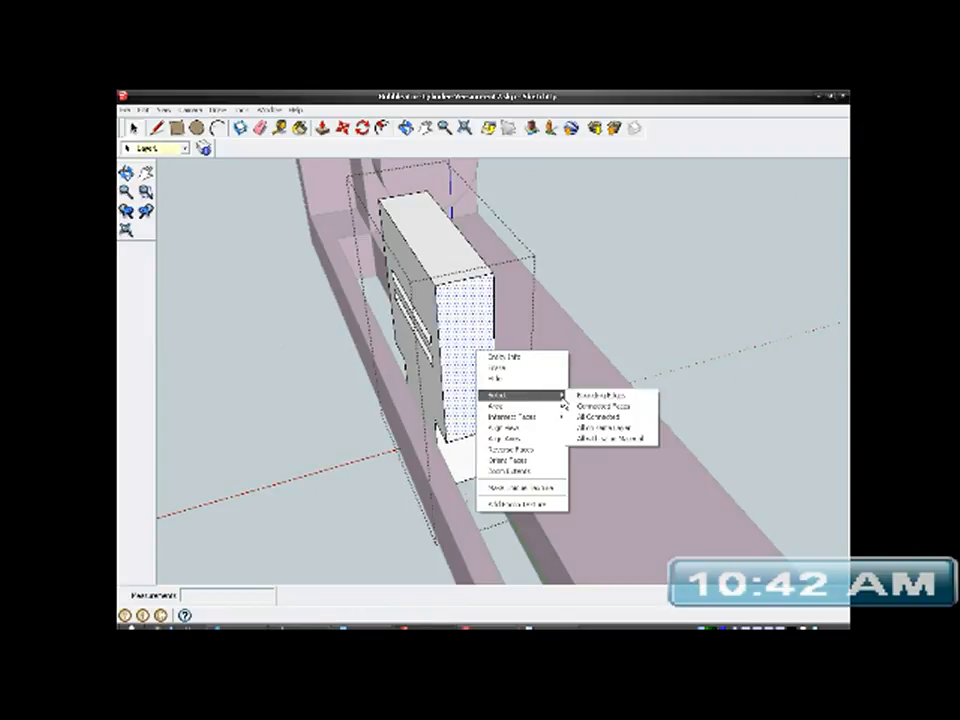
pyautogui.click(594, 418)
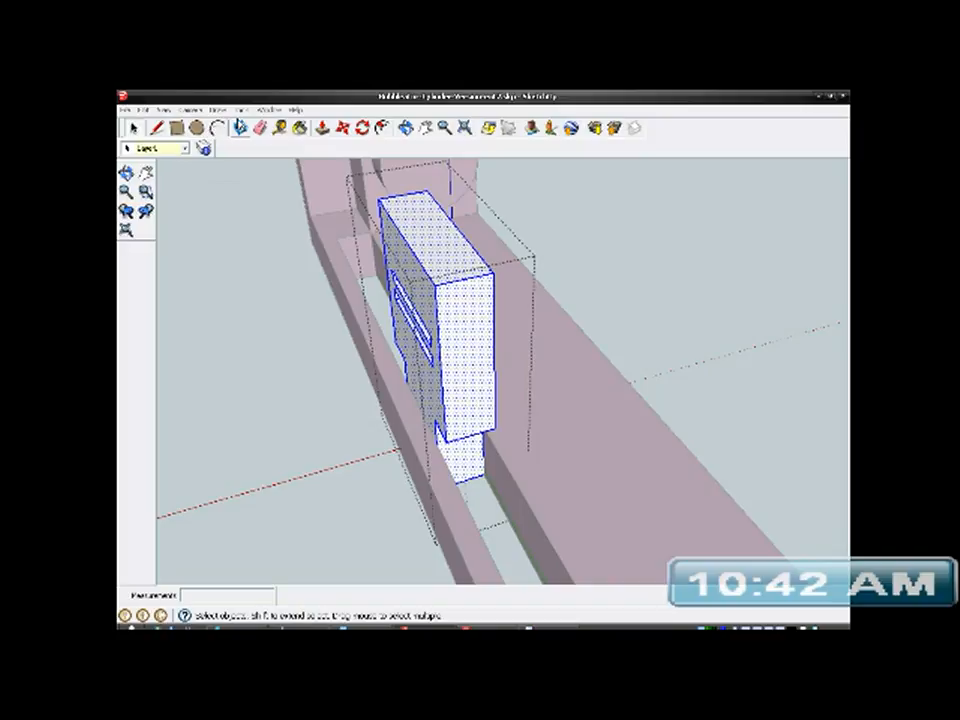
# - Paint all of the sliding post's selected geometry with Burnt Sienna and finish editing its group
pyautogui.click(243, 110)
pyautogui.click(257, 146)
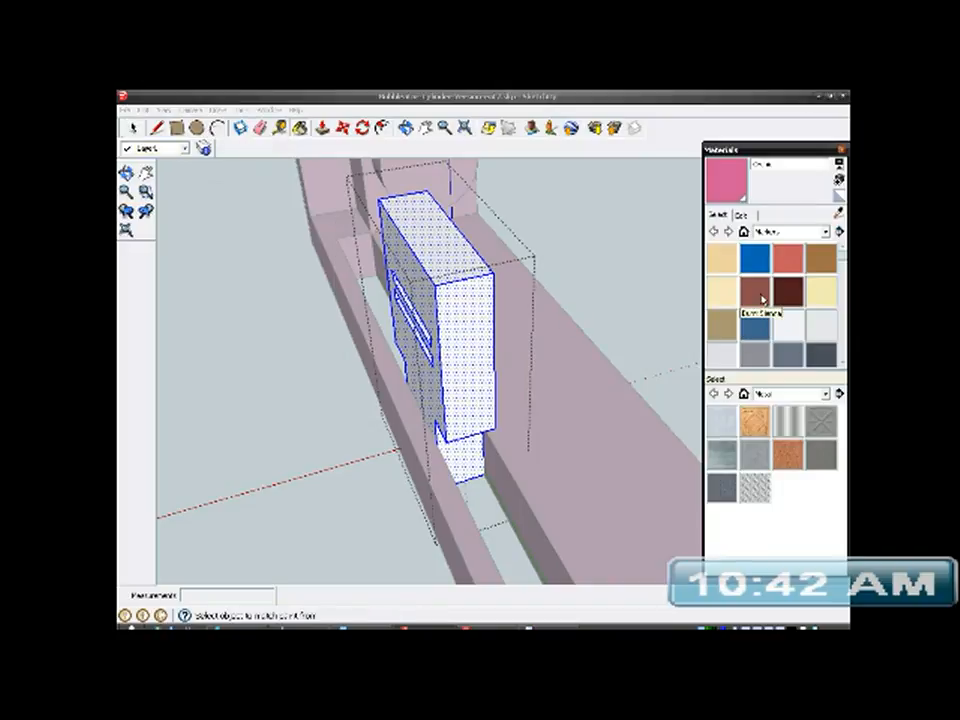
pyautogui.click(757, 292)
pyautogui.click(471, 314)
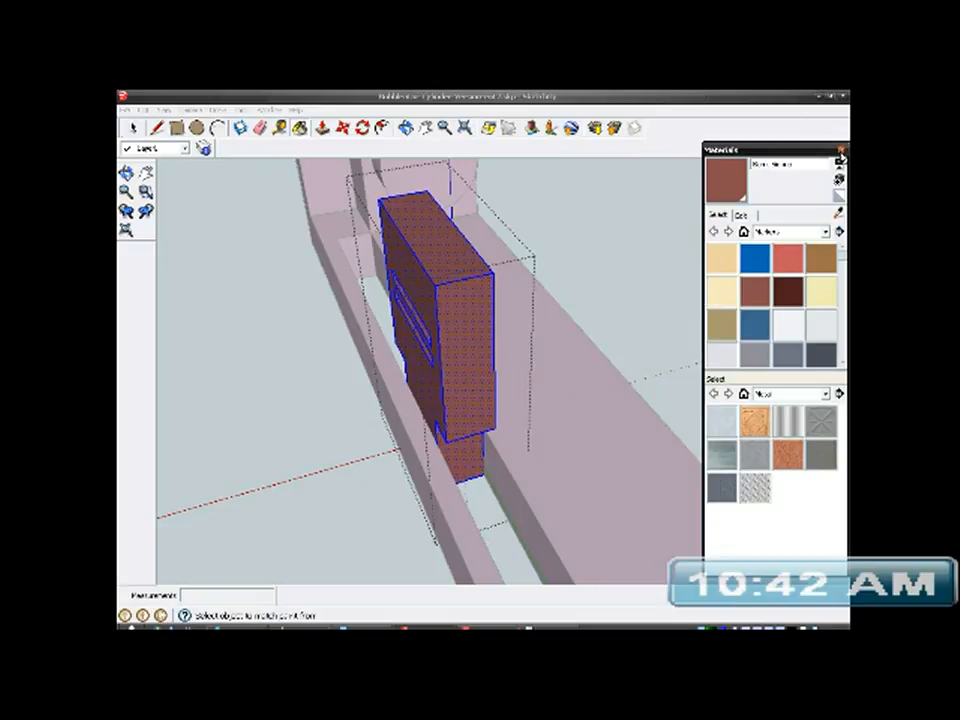
pyautogui.click(842, 151)
pyautogui.scroll(-3, 499, 366)
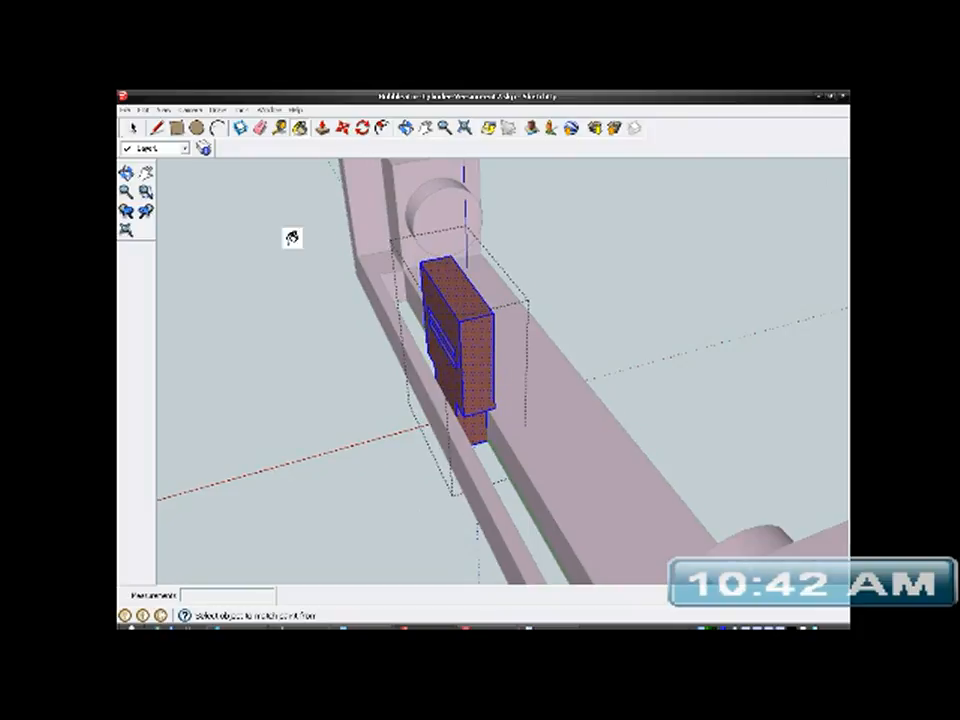
pyautogui.click(137, 128)
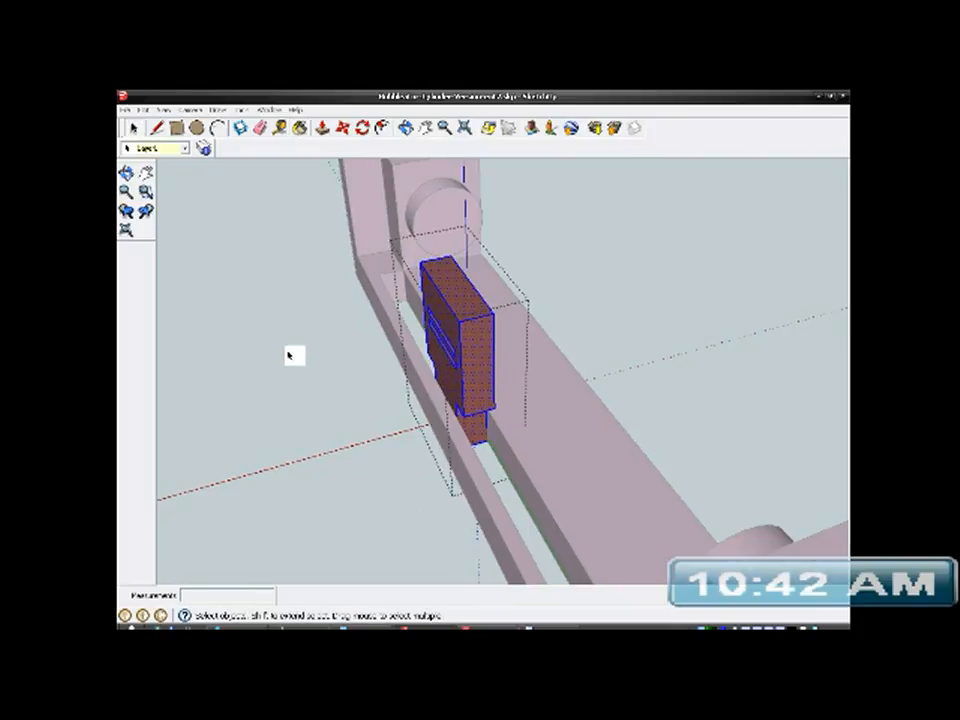
pyautogui.click(292, 352)
pyautogui.moveTo(617, 429); pyautogui.dragTo(276, 302, button='middle')
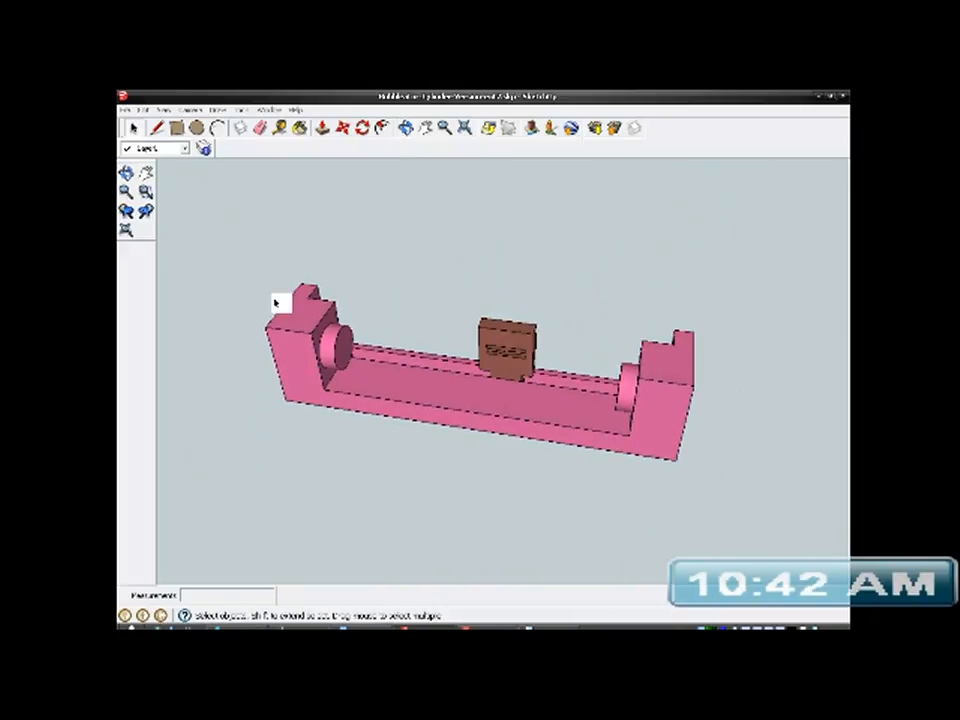
# - Unhide the yellow tube with hidden geometry displayed, and switch the hidden geometry display off again
pyautogui.click(166, 110)
pyautogui.click(190, 149)
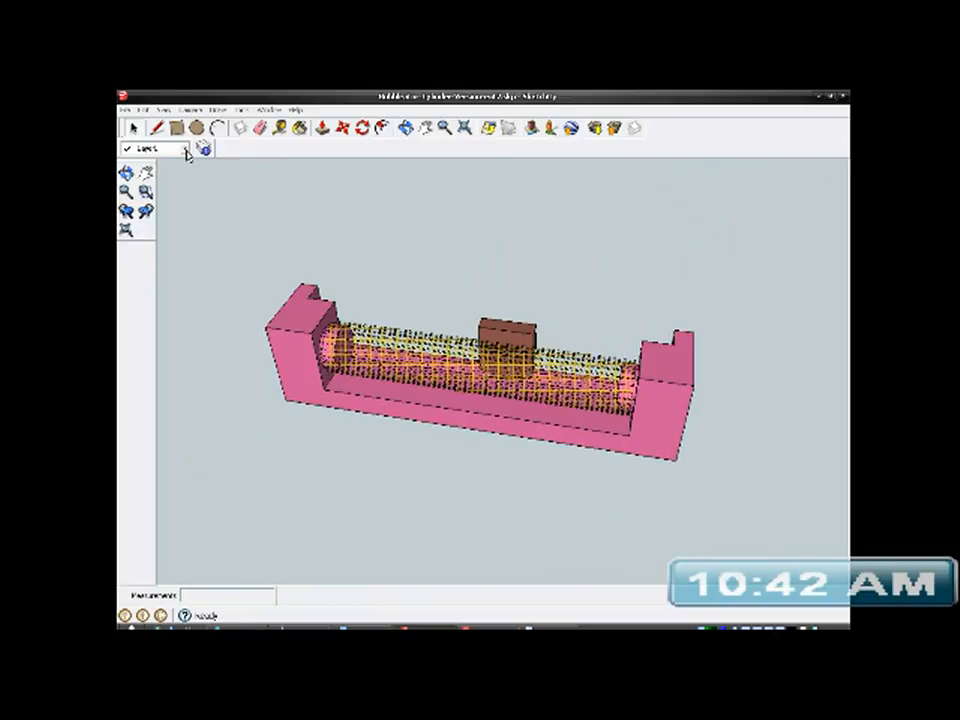
pyautogui.click(394, 345)
pyautogui.rightClick(394, 345)
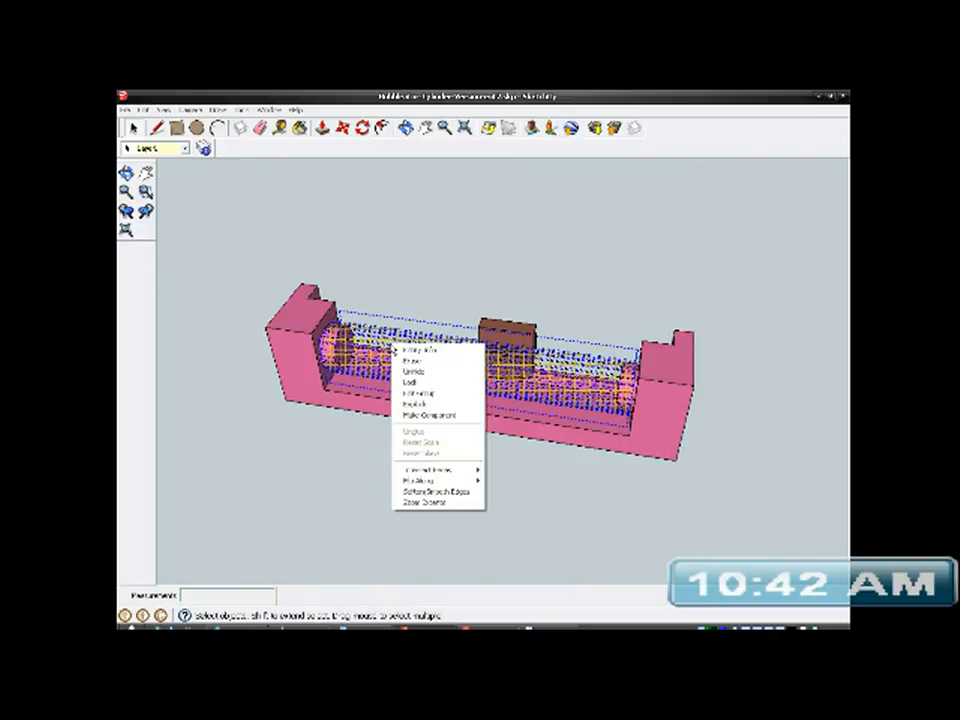
pyautogui.click(410, 372)
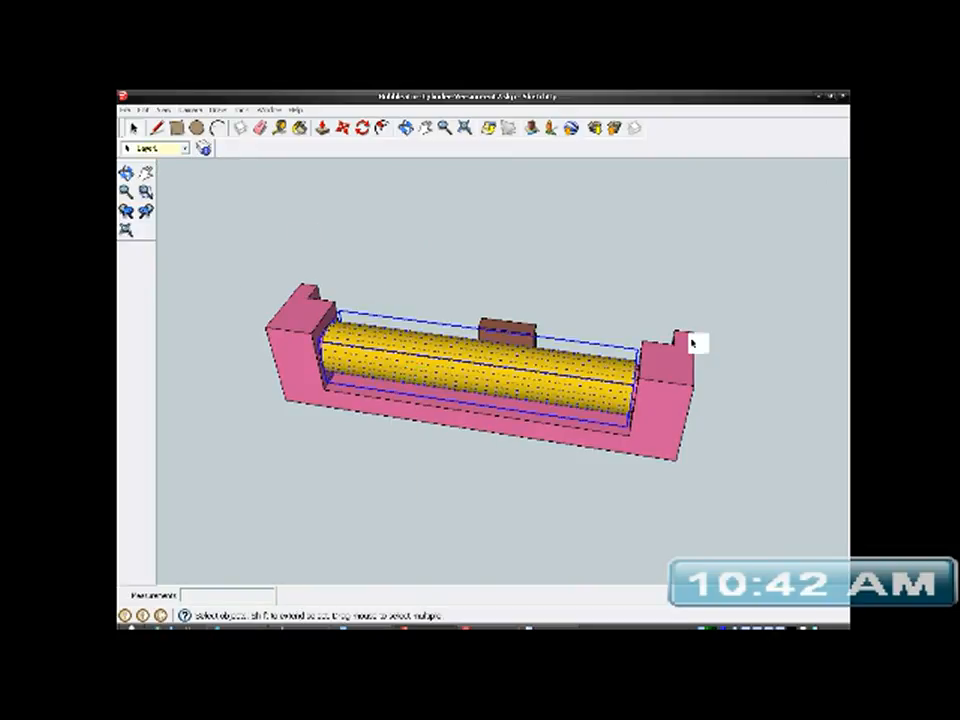
pyautogui.click(748, 330)
pyautogui.moveTo(664, 326); pyautogui.dragTo(527, 476, button='middle')
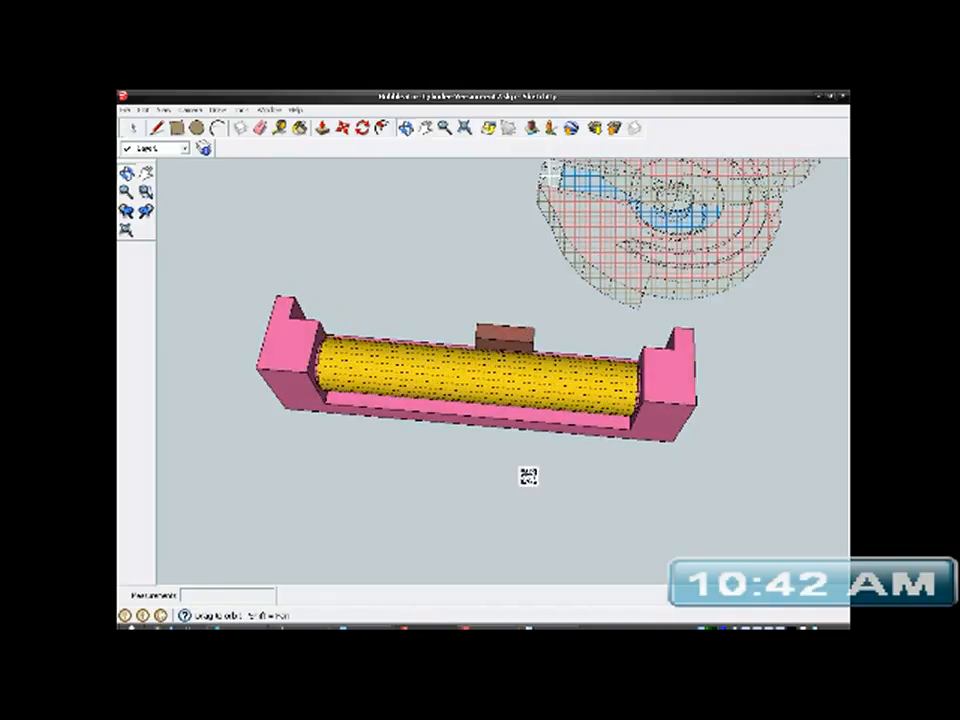
pyautogui.click(163, 110)
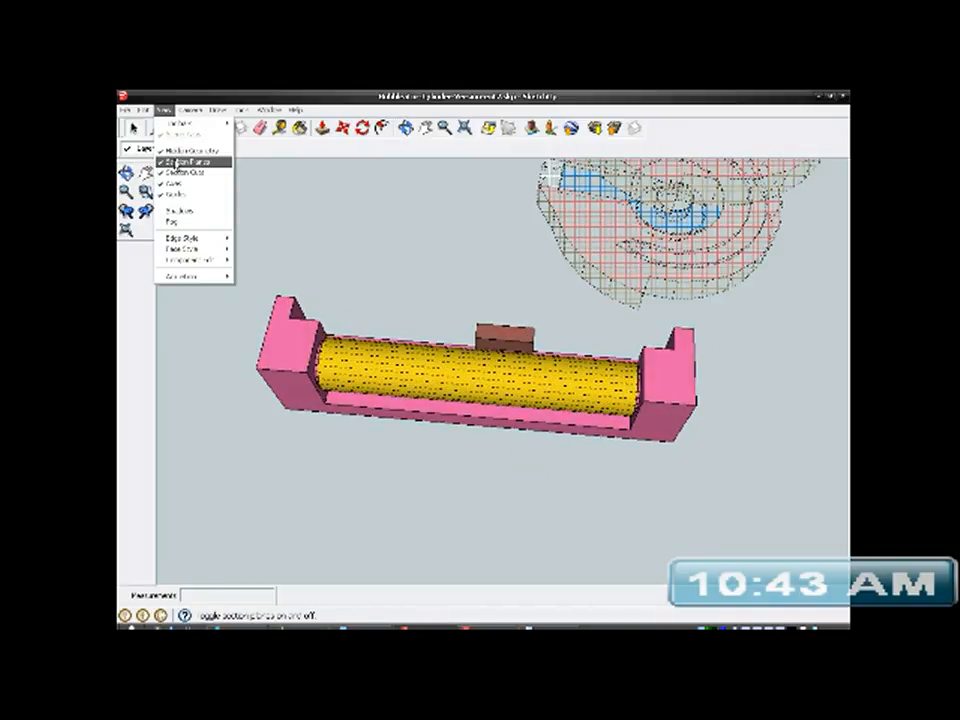
pyautogui.click(182, 148)
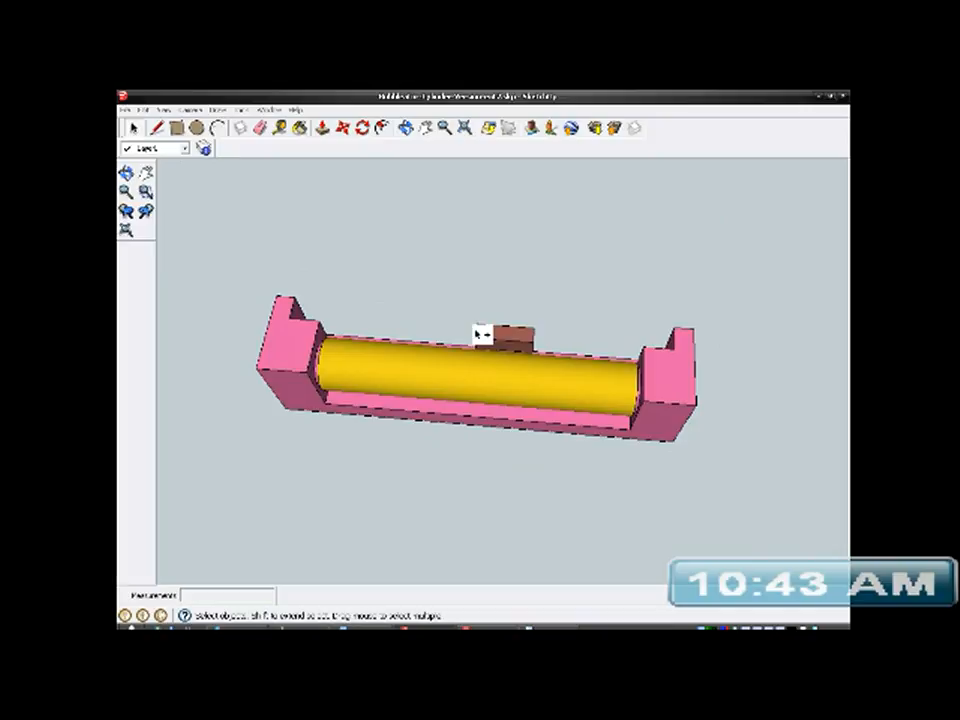
# - Combine the sliding post, the yellow tube and the bracket into one group
pyautogui.click(437, 367)
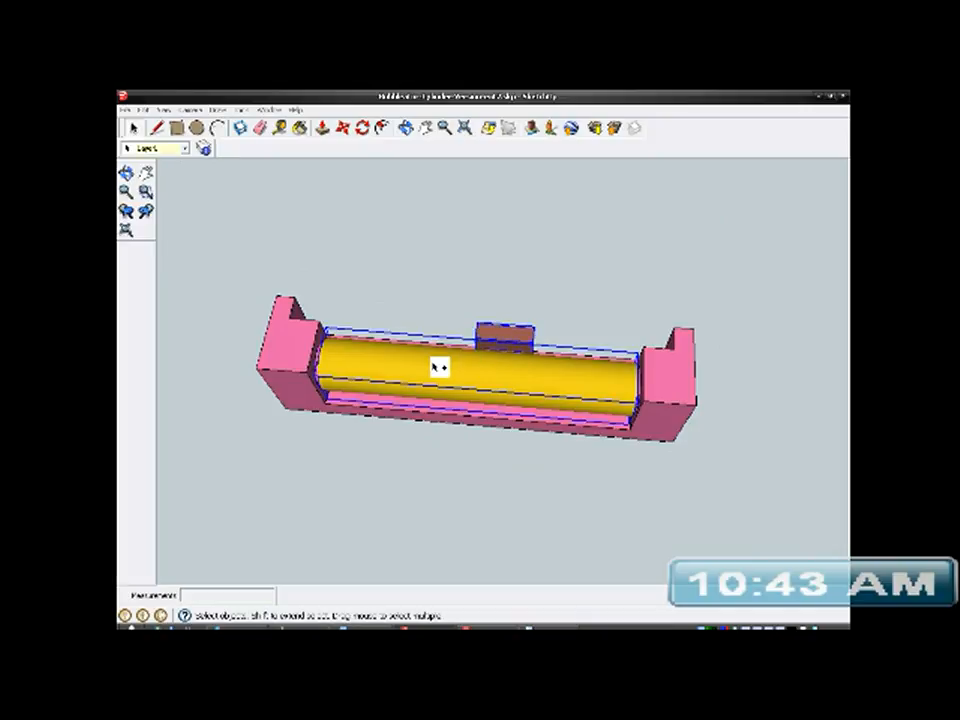
pyautogui.click(288, 347)
pyautogui.rightClick(285, 345)
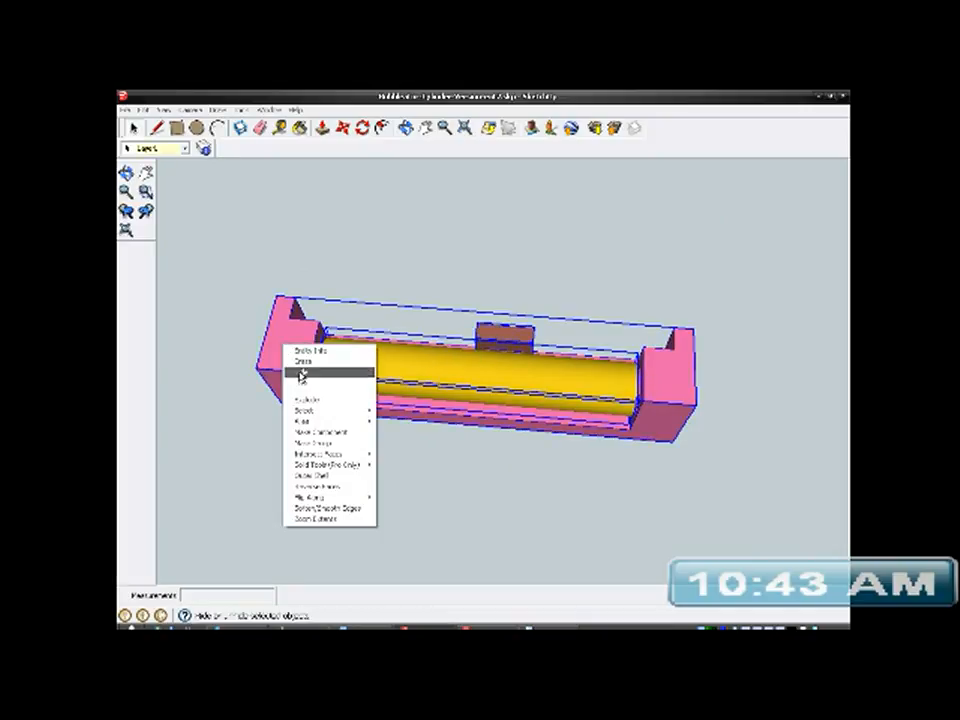
pyautogui.click(325, 442)
# - Inspect the assembled bracket, tube and post from the front, back and ends, including the post's position in the slot
pyautogui.moveTo(328, 444); pyautogui.dragTo(204, 433, button='middle')
pyautogui.moveTo(536, 384); pyautogui.dragTo(452, 314, button='middle')
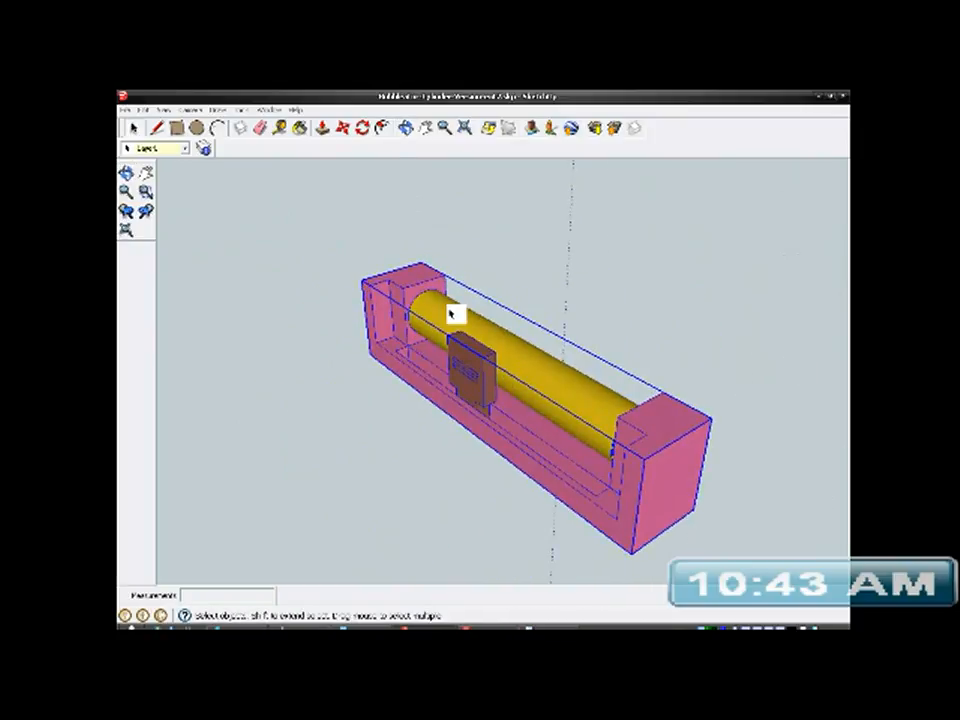
pyautogui.moveTo(520, 418)
pyautogui.mouseDown(button='middle')
pyautogui.moveTo(797, 414)
pyautogui.moveTo(461, 396)
pyautogui.moveTo(517, 388)
pyautogui.mouseUp(button='middle')
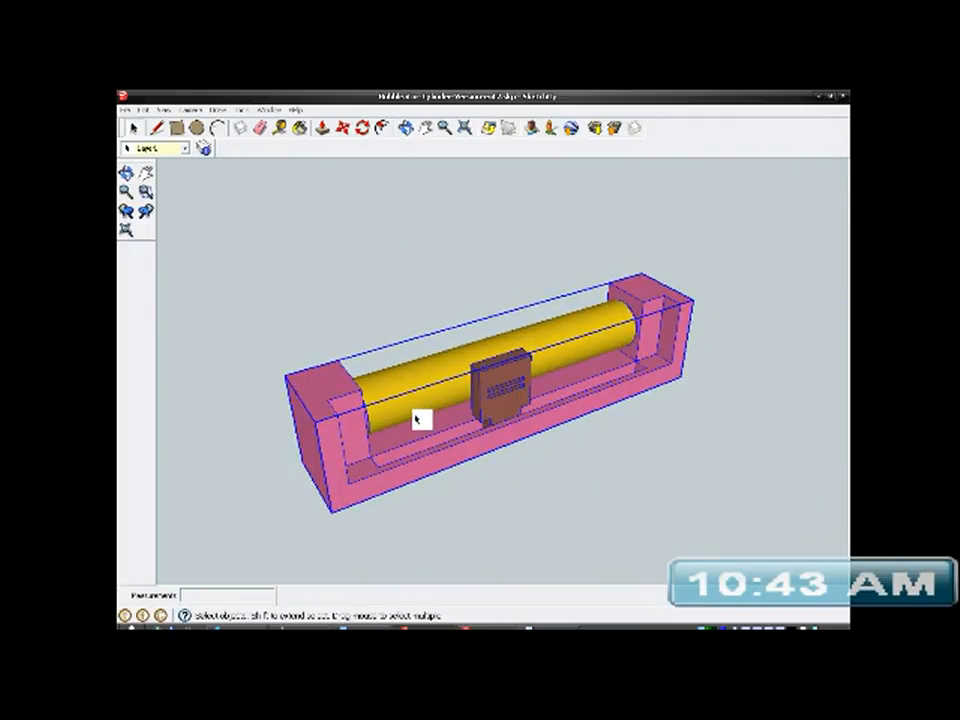
pyautogui.scroll(3, 530, 392)
pyautogui.moveTo(501, 399)
pyautogui.mouseDown(button='middle')
pyautogui.moveTo(639, 375)
pyautogui.moveTo(589, 366)
pyautogui.moveTo(530, 381)
pyautogui.mouseUp(button='middle')
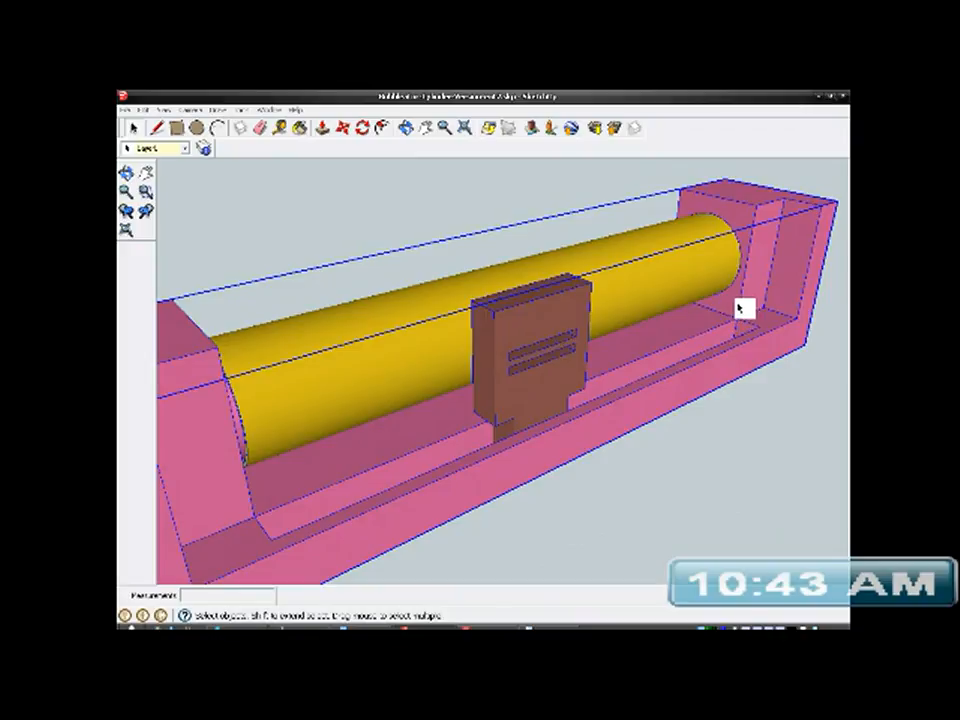
pyautogui.scroll(-3, 741, 308)
pyautogui.moveTo(731, 317)
pyautogui.mouseDown(button='middle')
pyautogui.moveTo(600, 386)
pyautogui.moveTo(810, 394)
pyautogui.moveTo(347, 450)
pyautogui.moveTo(306, 510)
pyautogui.moveTo(310, 443)
pyautogui.moveTo(369, 456)
pyautogui.moveTo(476, 420)
pyautogui.moveTo(321, 441)
pyautogui.mouseUp(button='middle')
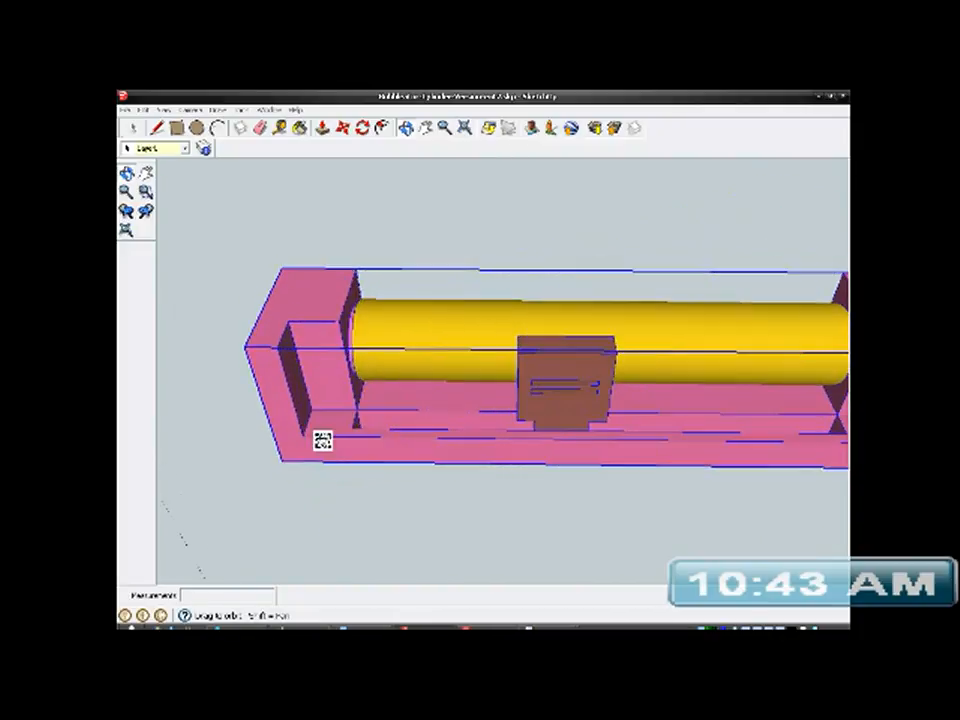
pyautogui.scroll(-2, 433, 392)
pyautogui.moveTo(433, 392)
pyautogui.mouseDown(button='middle')
pyautogui.moveTo(439, 418)
pyautogui.moveTo(358, 412)
pyautogui.moveTo(434, 433)
pyautogui.moveTo(381, 396)
pyautogui.mouseUp(button='middle')
pyautogui.moveTo(583, 438)
pyautogui.mouseDown(button='middle')
pyautogui.moveTo(484, 366)
pyautogui.moveTo(452, 444)
pyautogui.moveTo(206, 414)
pyautogui.mouseUp(button='middle')
pyautogui.moveTo(400, 400)
pyautogui.mouseDown(button='middle')
pyautogui.moveTo(459, 386)
pyautogui.moveTo(364, 390)
pyautogui.moveTo(432, 376)
pyautogui.mouseUp(button='middle')
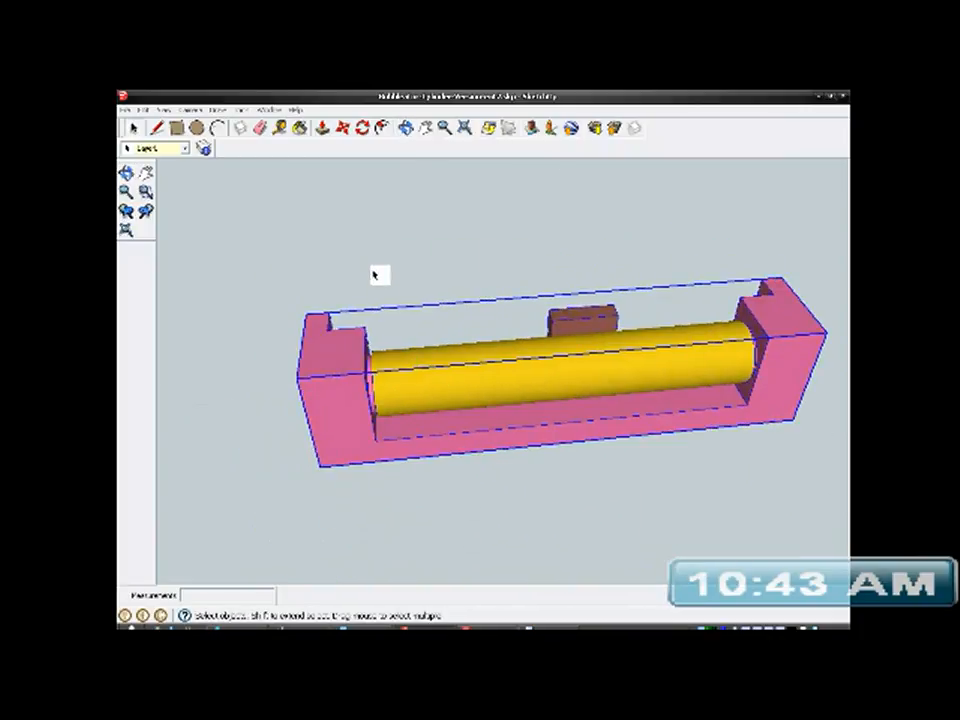
pyautogui.moveTo(484, 354)
pyautogui.mouseDown(button='middle')
pyautogui.moveTo(561, 392)
pyautogui.moveTo(195, 366)
pyautogui.moveTo(180, 348)
pyautogui.moveTo(439, 279)
pyautogui.moveTo(484, 336)
pyautogui.moveTo(349, 403)
pyautogui.moveTo(332, 386)
pyautogui.moveTo(392, 328)
pyautogui.moveTo(495, 407)
pyautogui.moveTo(713, 383)
pyautogui.moveTo(782, 433)
pyautogui.moveTo(516, 384)
pyautogui.moveTo(537, 402)
pyautogui.mouseUp(button='middle')
pyautogui.scroll(6, 540, 420)
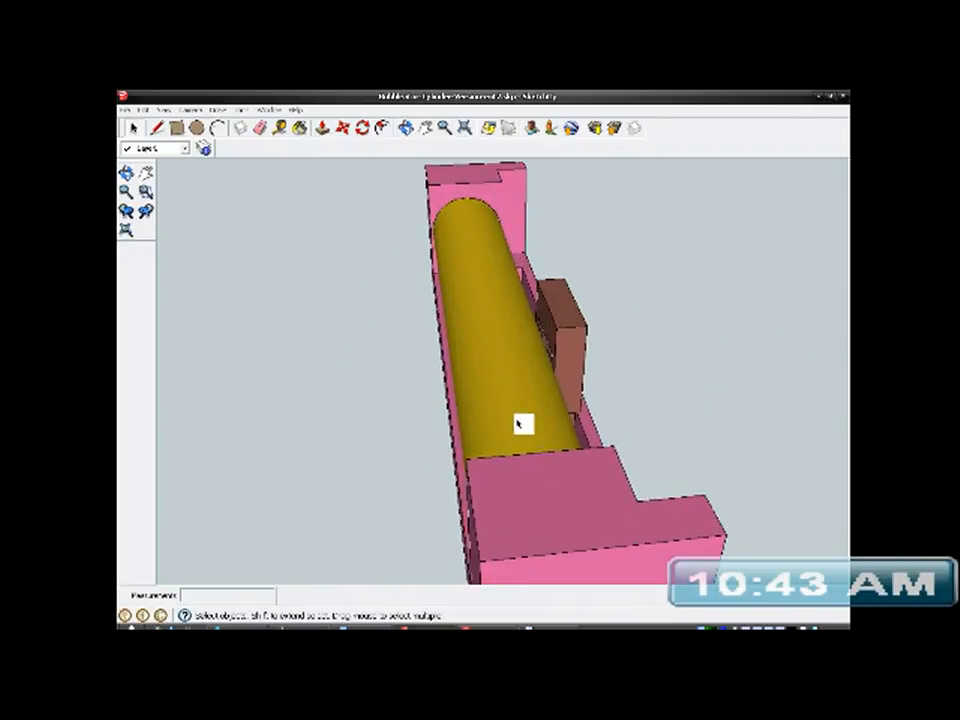
# - Open the assembly group and the bracket group inside it for editing, and select the bracket's underside face beside the slot
pyautogui.scroll(-5, 607, 425)
pyautogui.moveTo(671, 375)
pyautogui.mouseDown(button='middle')
pyautogui.moveTo(574, 396)
pyautogui.moveTo(552, 158)
pyautogui.moveTo(669, 336)
pyautogui.mouseUp(button='middle')
pyautogui.scroll(5, 705, 380)
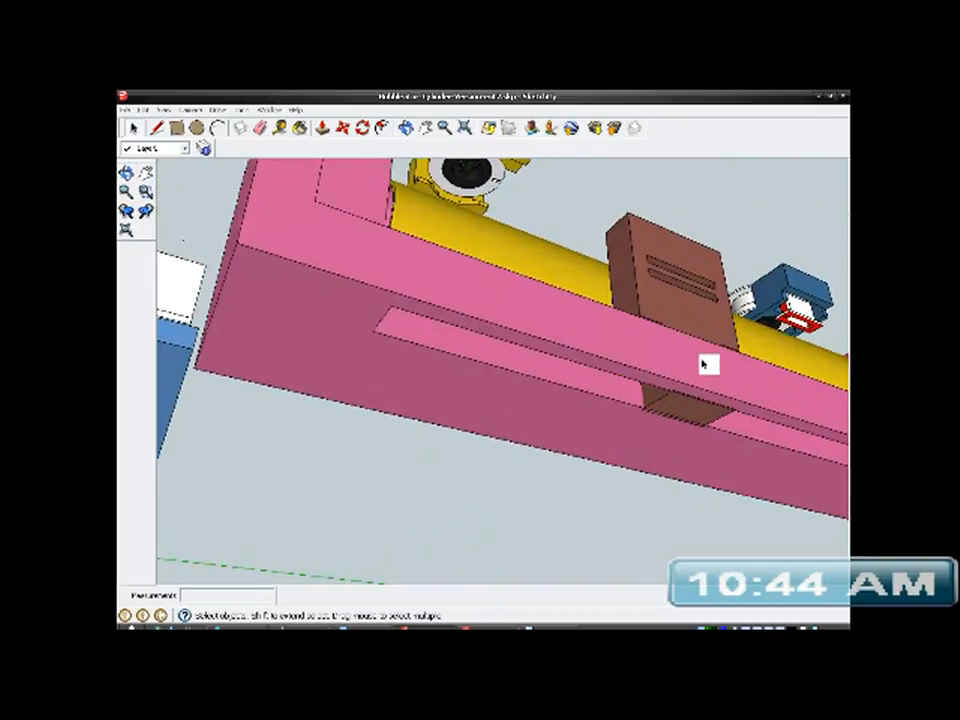
pyautogui.moveTo(703, 411)
pyautogui.mouseDown(button='middle')
pyautogui.moveTo(758, 312)
pyautogui.moveTo(763, 434)
pyautogui.mouseUp(button='middle')
pyautogui.scroll(5, 652, 474)
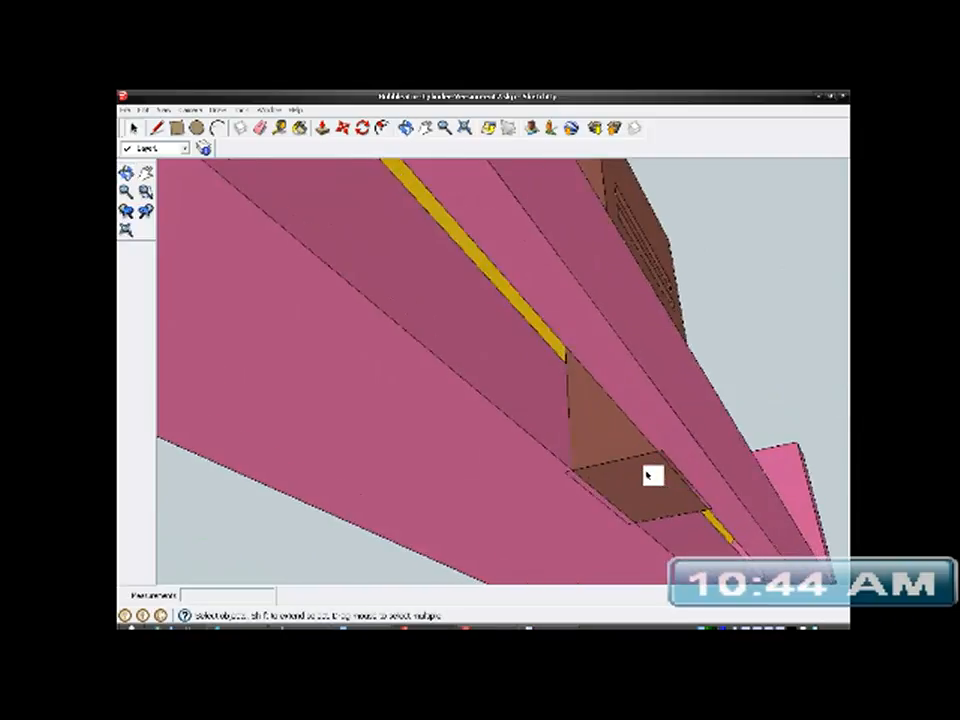
pyautogui.moveTo(591, 466)
pyautogui.mouseDown(button='middle')
pyautogui.moveTo(645, 478)
pyautogui.moveTo(694, 469)
pyautogui.mouseUp(button='middle')
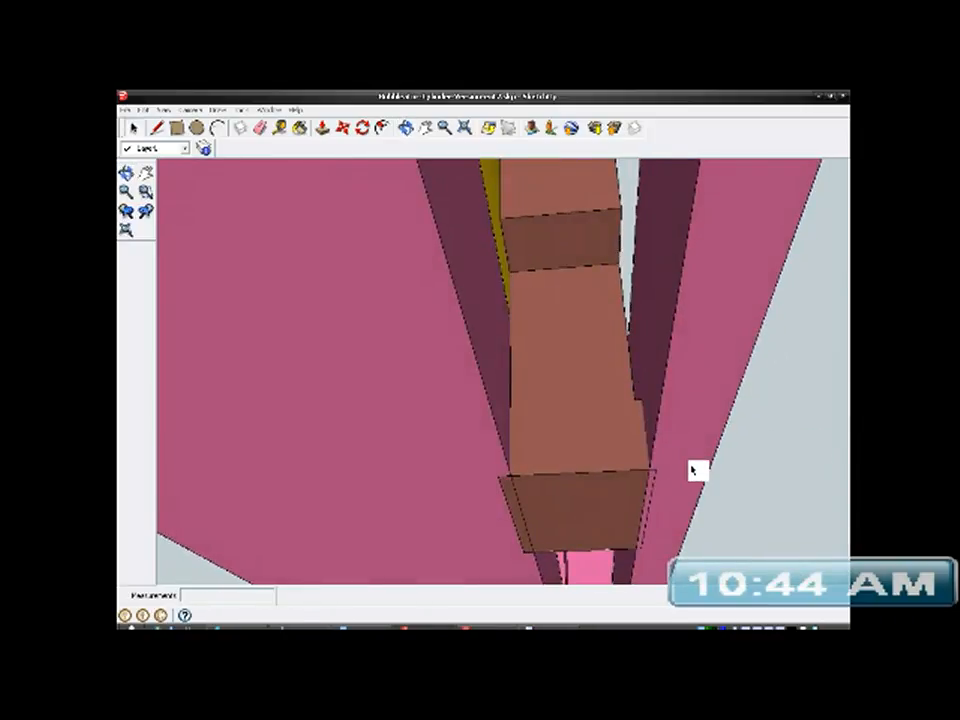
pyautogui.click(692, 412)
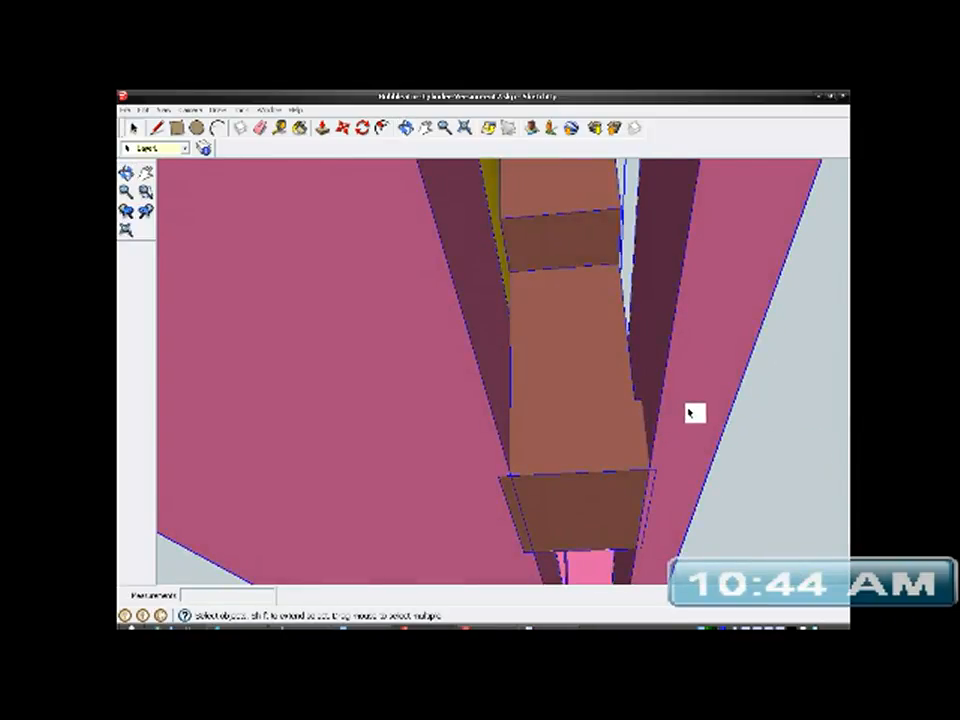
pyautogui.rightClick(691, 411)
pyautogui.click(712, 459)
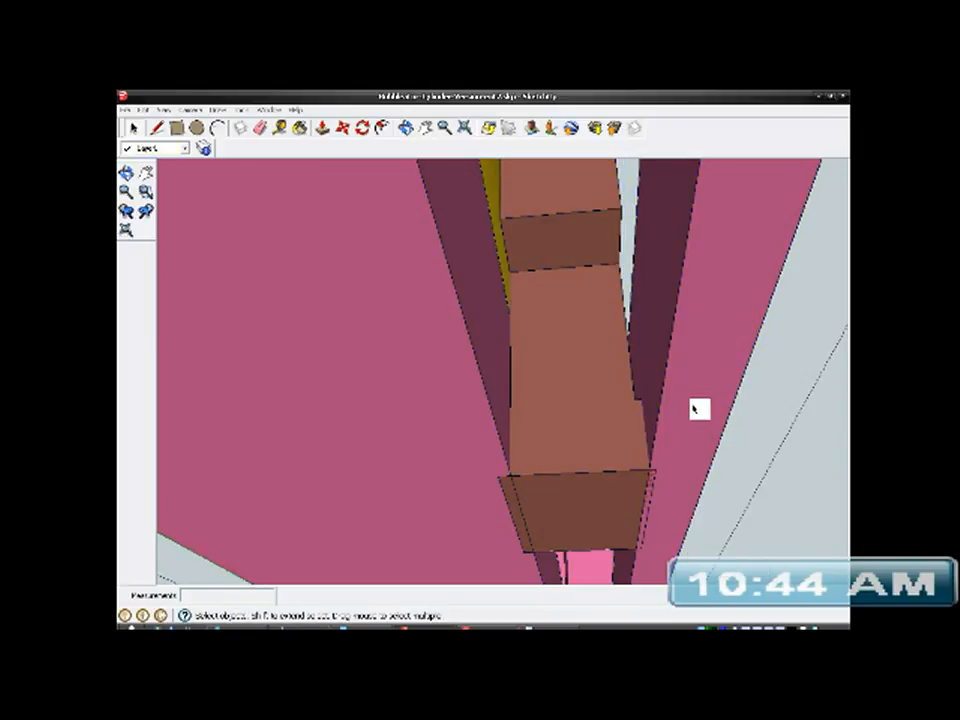
pyautogui.rightClick(699, 398)
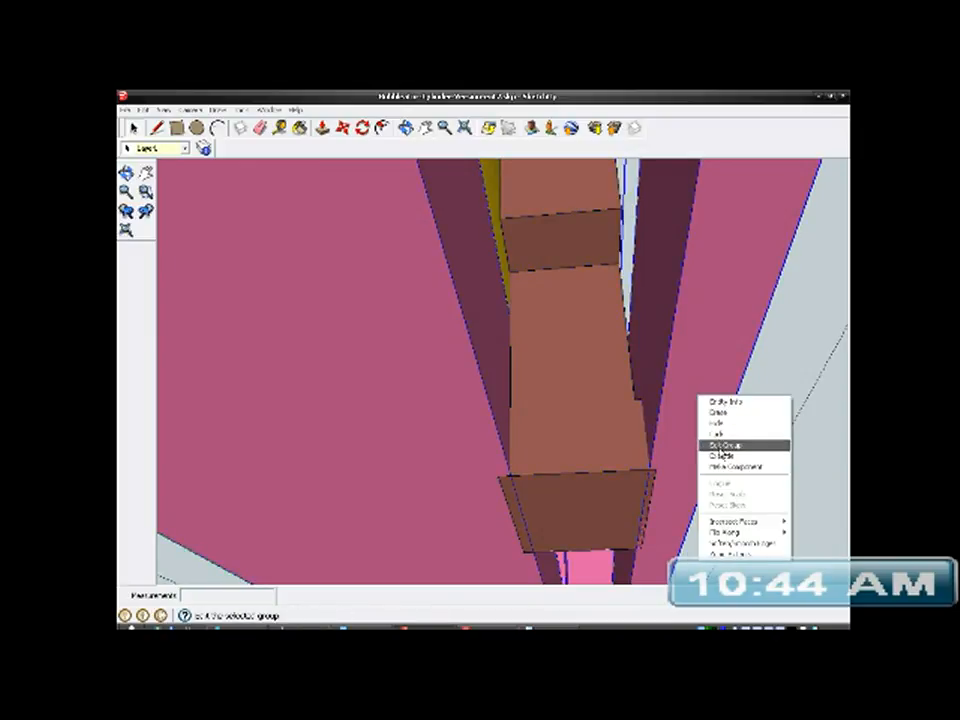
pyautogui.click(716, 444)
pyautogui.click(704, 428)
pyautogui.moveTo(704, 428); pyautogui.dragTo(686, 390, button='middle')
pyautogui.scroll(3, 688, 497)
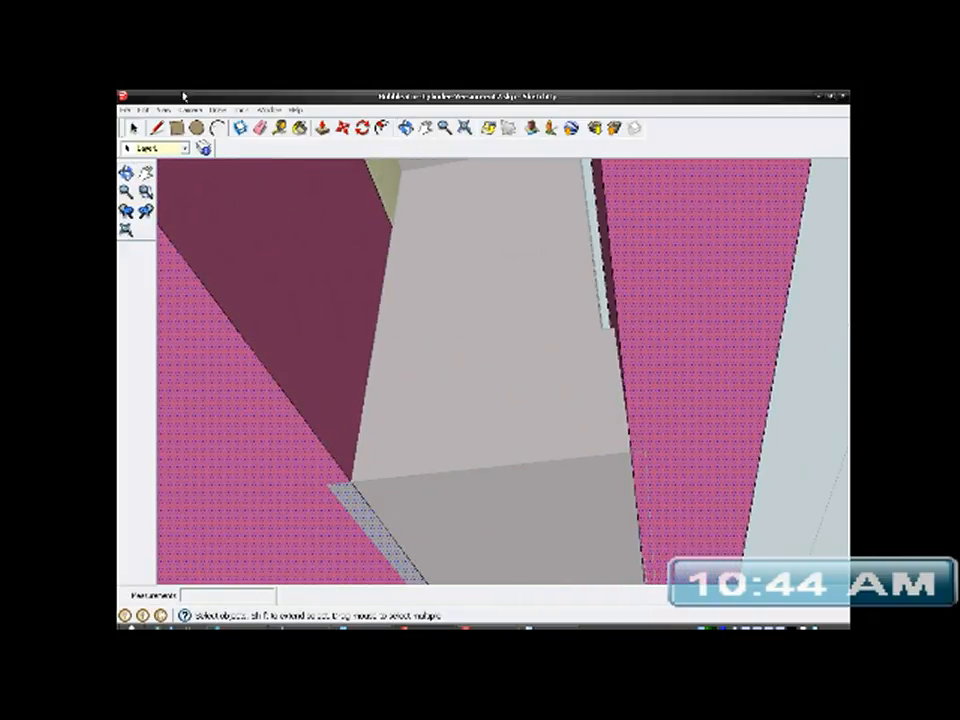
# - Measure how far the post's foot extends past the slot's side edge on the bracket's underside
pyautogui.press('t')
pyautogui.scroll(3, 673, 446)
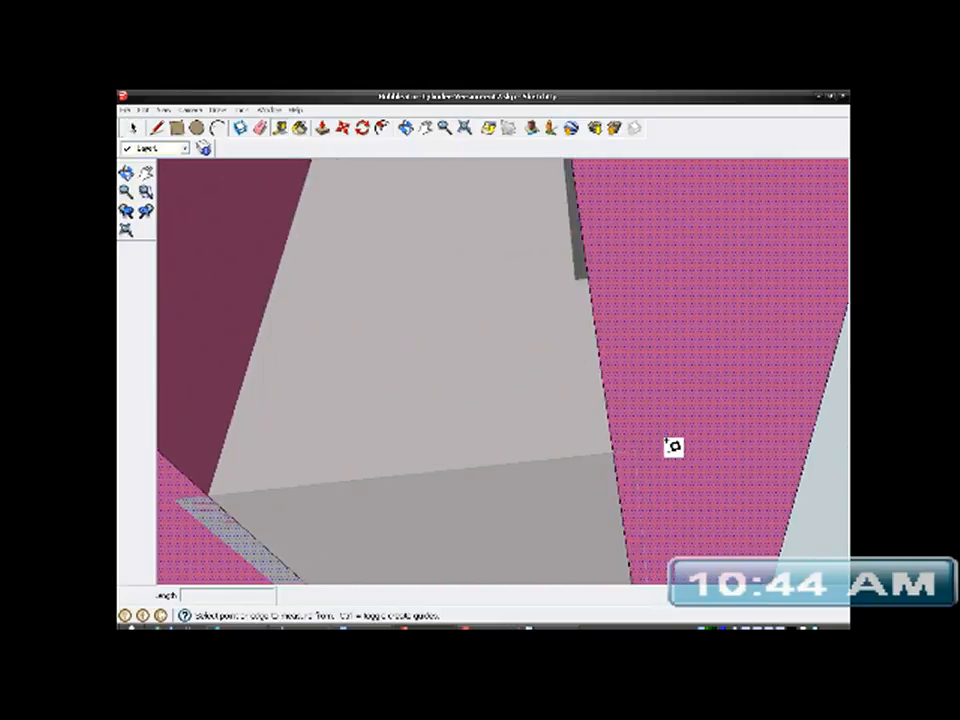
pyautogui.click(610, 450)
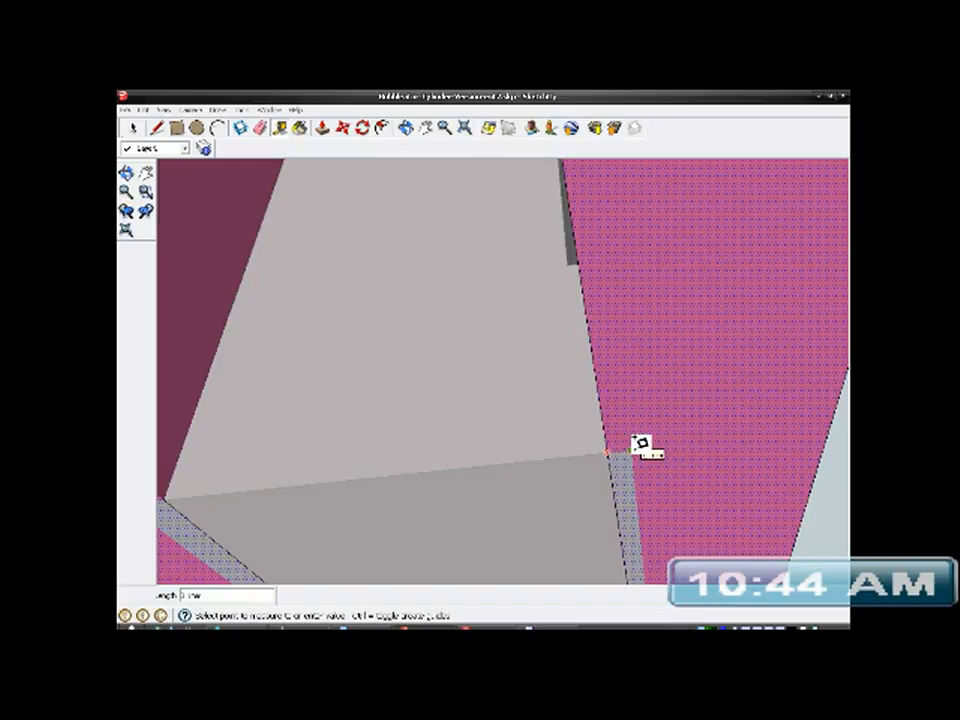
pyautogui.click(634, 447)
pyautogui.scroll(-6, 665, 525)
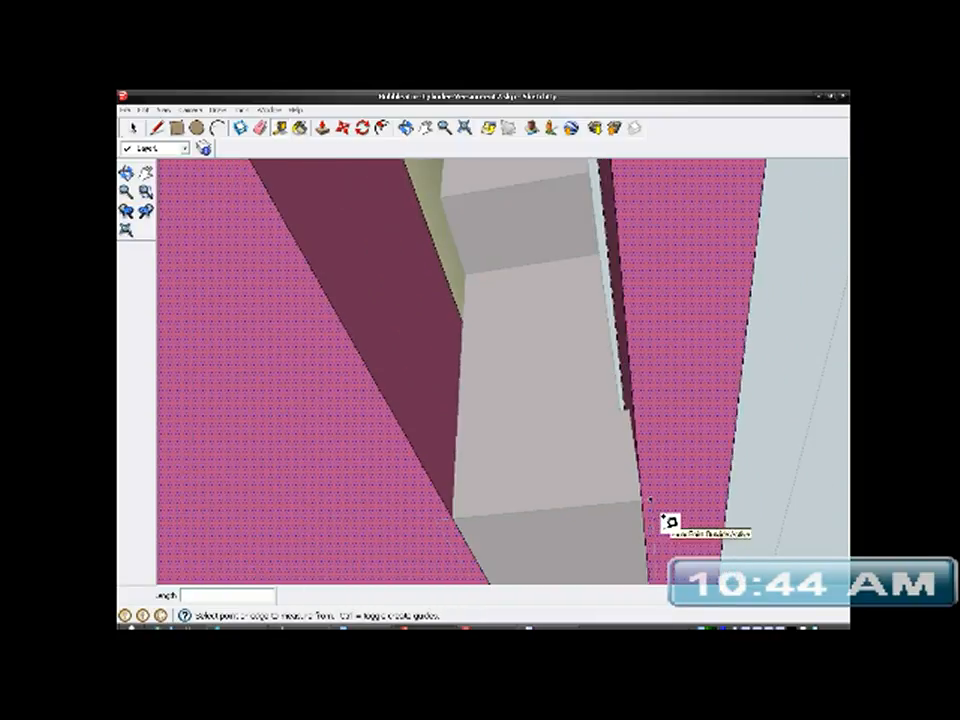
# - Place short guides running outward from both corners of the slot's end on the bracket's underside, in line with the end edge
pyautogui.moveTo(658, 495)
pyautogui.mouseDown(button='middle')
pyautogui.moveTo(658, 411)
pyautogui.moveTo(649, 475)
pyautogui.mouseUp(button='middle')
pyautogui.scroll(4, 606, 294)
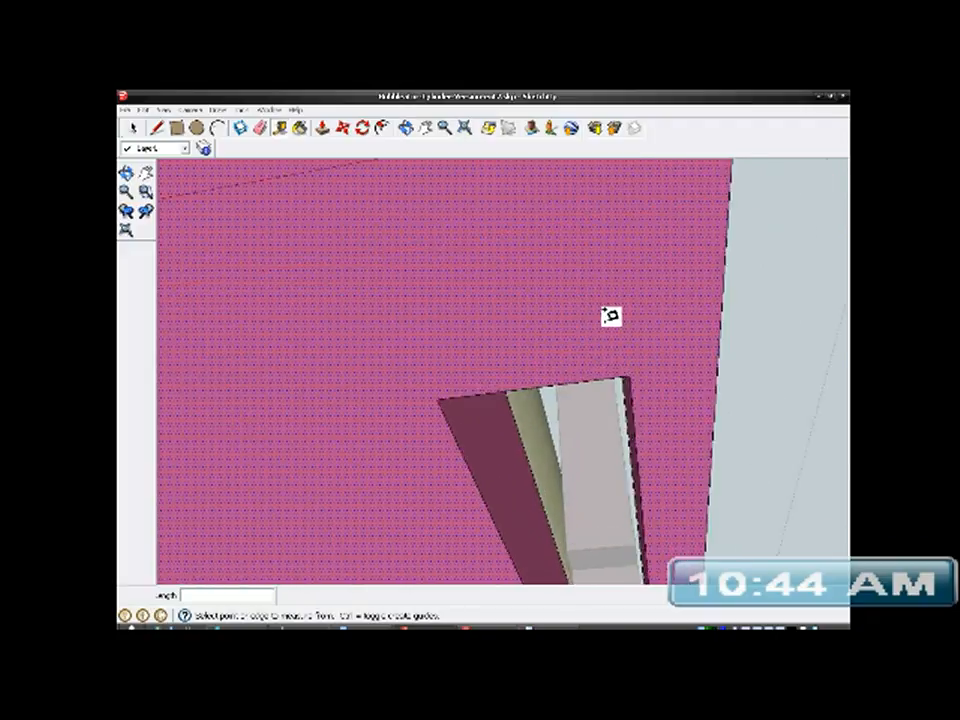
pyautogui.click(639, 376)
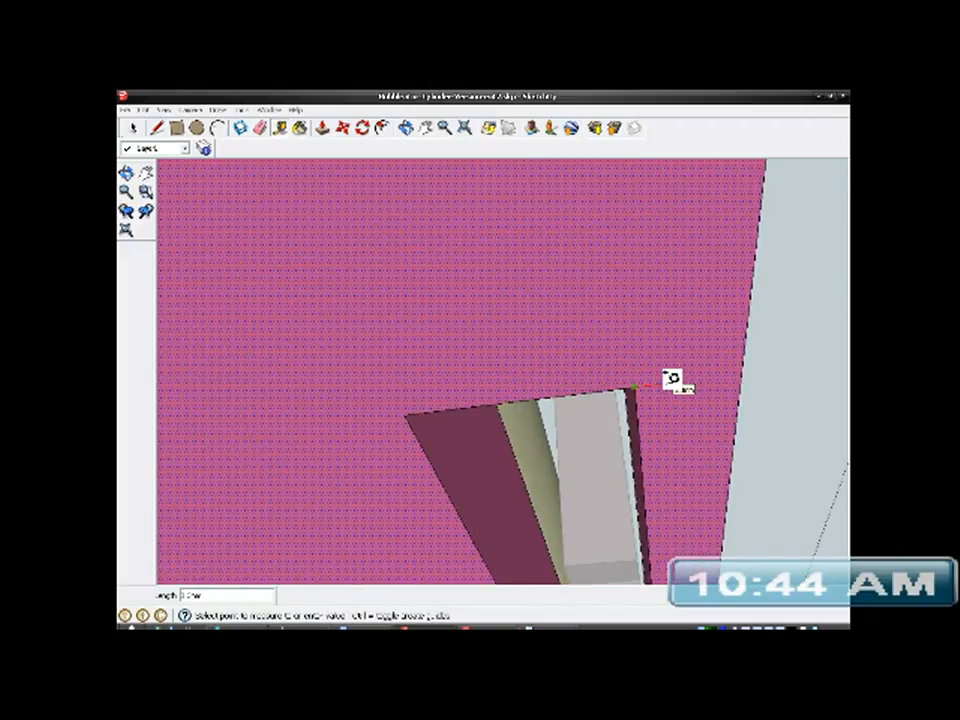
pyautogui.click(664, 376)
pyautogui.moveTo(671, 383); pyautogui.dragTo(573, 338, button='middle')
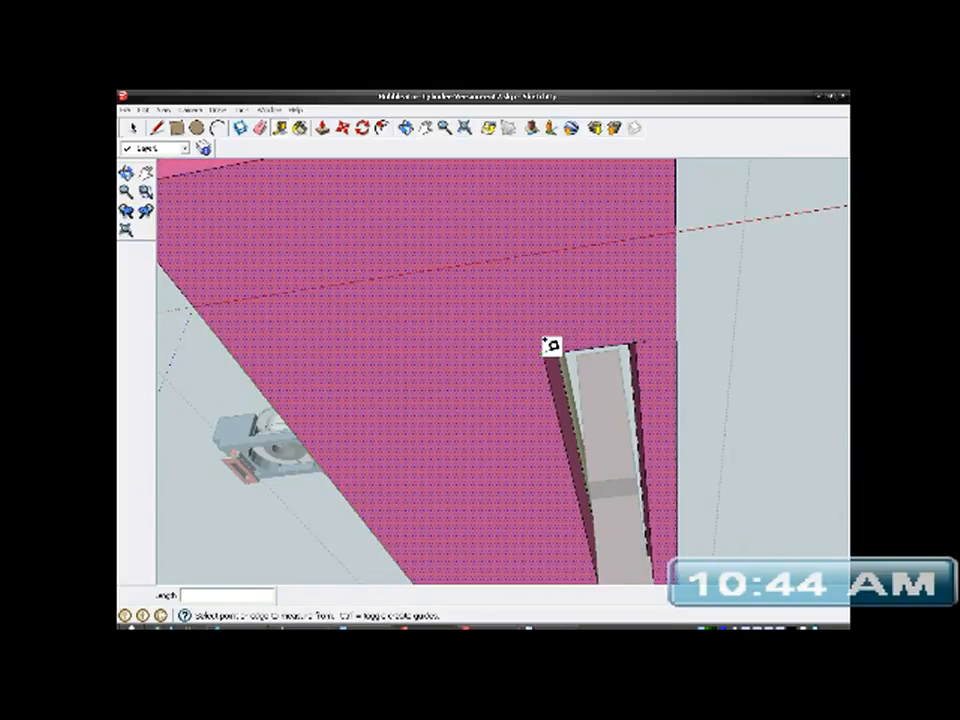
pyautogui.scroll(3, 551, 345)
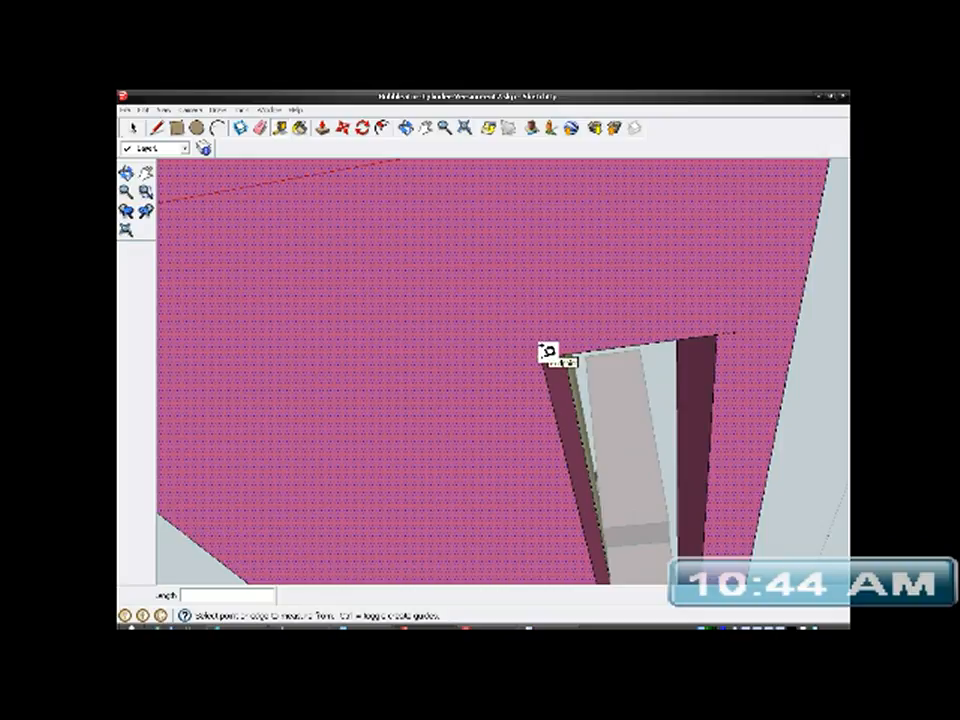
pyautogui.click(548, 352)
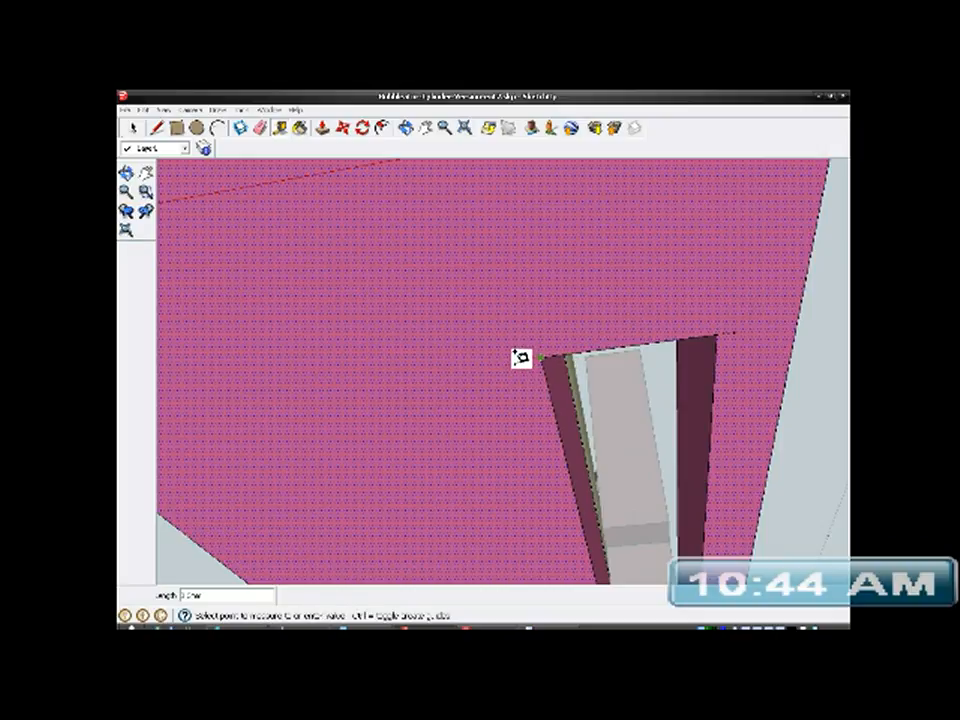
pyautogui.click(520, 357)
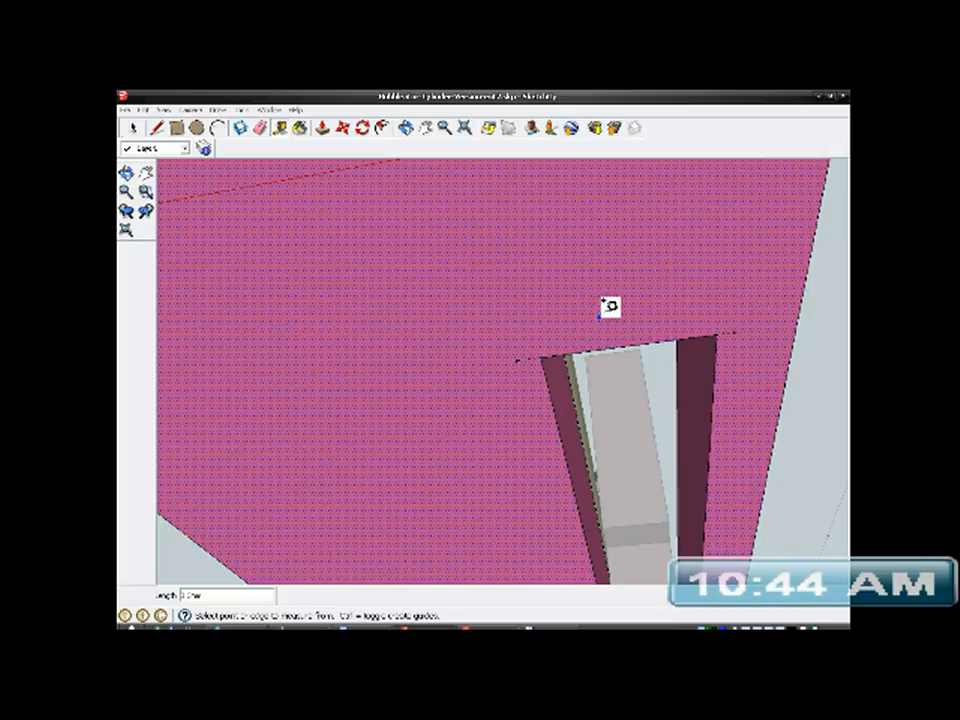
# - Place short guides running outward from both corners of the slot's opposite end on the bracket's underside, in line with that end edge
pyautogui.scroll(-5, 583, 280)
pyautogui.scroll(-3, 490, 332)
pyautogui.moveTo(532, 408); pyautogui.dragTo(538, 217, button='middle')
pyautogui.moveTo(524, 282); pyautogui.dragTo(459, 172, button='middle')
pyautogui.scroll(-2, 457, 185)
pyautogui.keyDown('shift'); pyautogui.moveTo(508, 373); pyautogui.dragTo(488, 207, button='middle'); pyautogui.keyUp('shift')
pyautogui.scroll(-2, 453, 329)
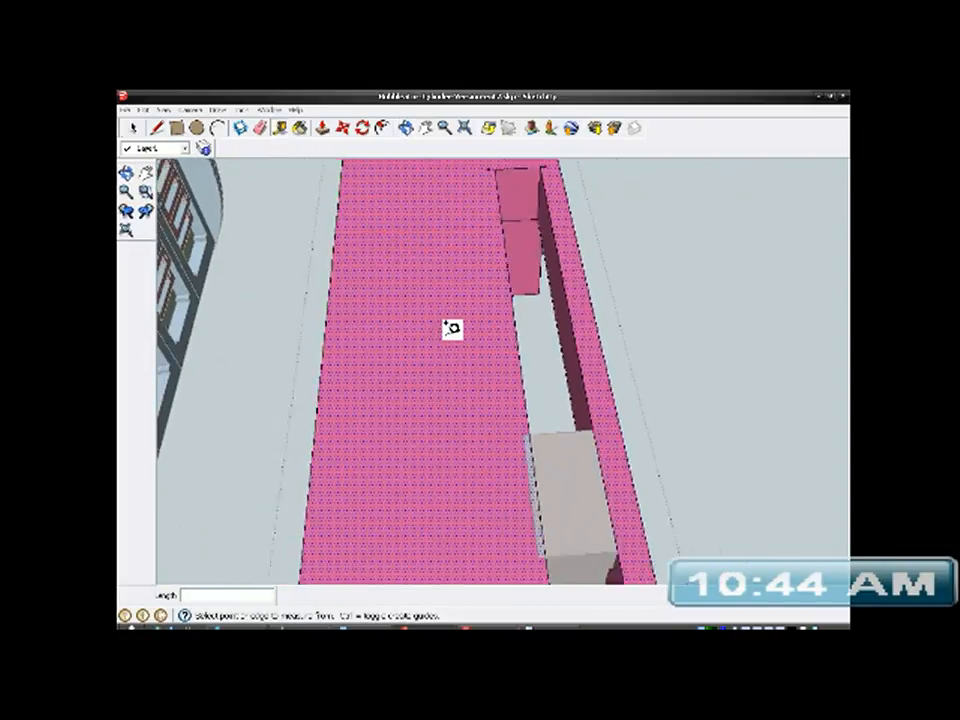
pyautogui.scroll(-1, 453, 329)
pyautogui.keyDown('shift'); pyautogui.moveTo(484, 422); pyautogui.dragTo(450, 231, button='middle'); pyautogui.keyUp('shift')
pyautogui.keyDown('shift'); pyautogui.moveTo(460, 381); pyautogui.dragTo(466, 312, button='middle'); pyautogui.keyUp('shift')
pyautogui.scroll(-2, 417, 289)
pyautogui.scroll(-1, 417, 289)
pyautogui.keyDown('shift'); pyautogui.moveTo(433, 394); pyautogui.dragTo(421, 160, button='middle'); pyautogui.keyUp('shift')
pyautogui.scroll(1, 504, 366)
pyautogui.scroll(5, 512, 373)
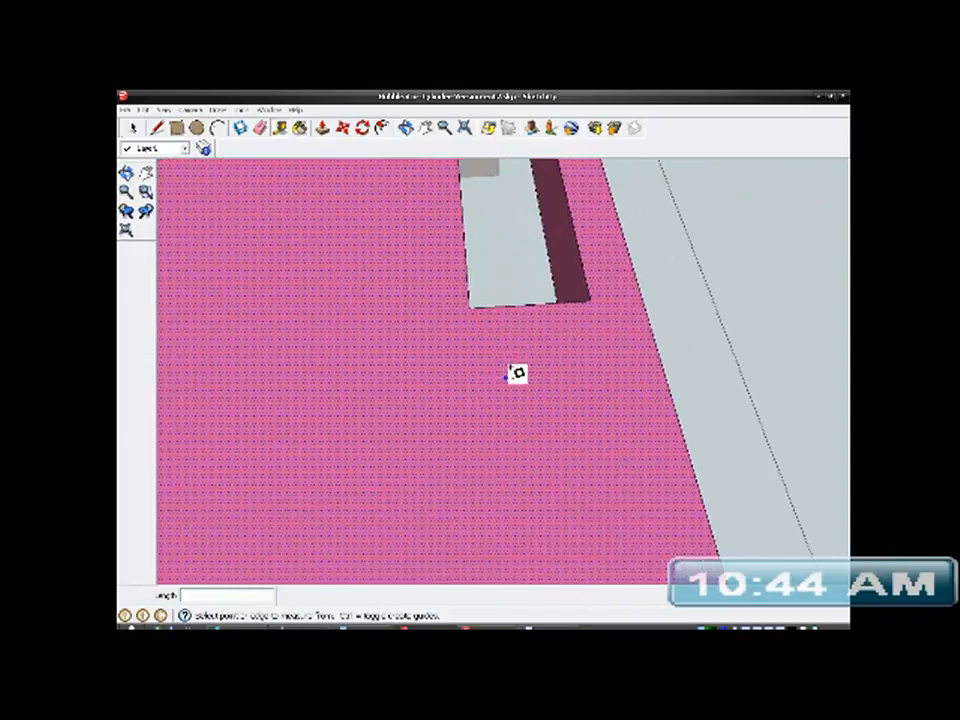
pyautogui.moveTo(609, 352); pyautogui.dragTo(570, 358, button='middle')
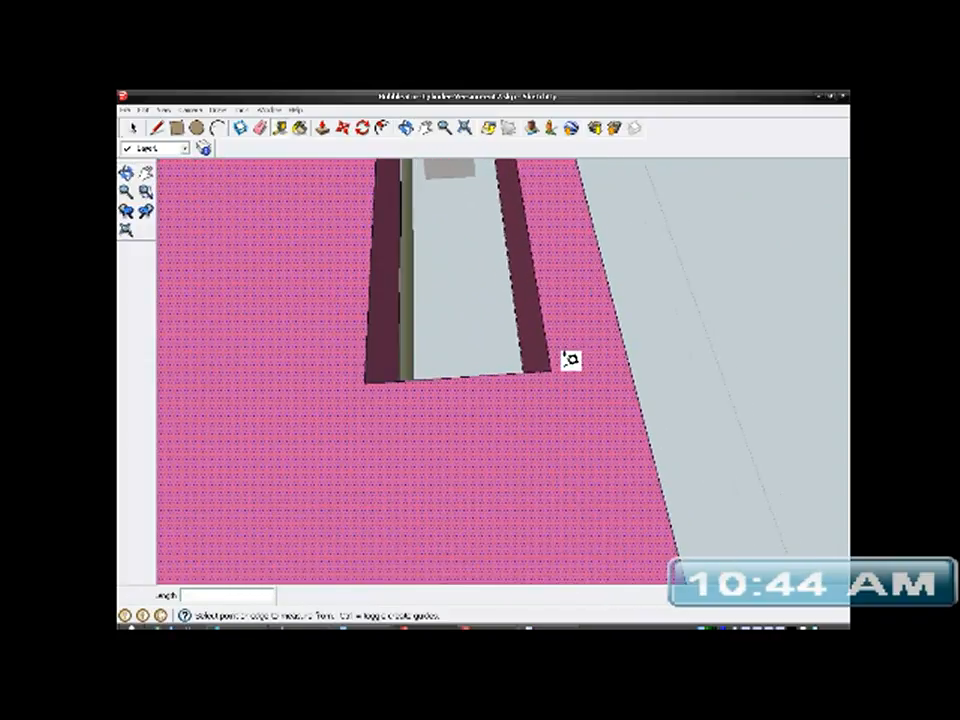
pyautogui.click(549, 358)
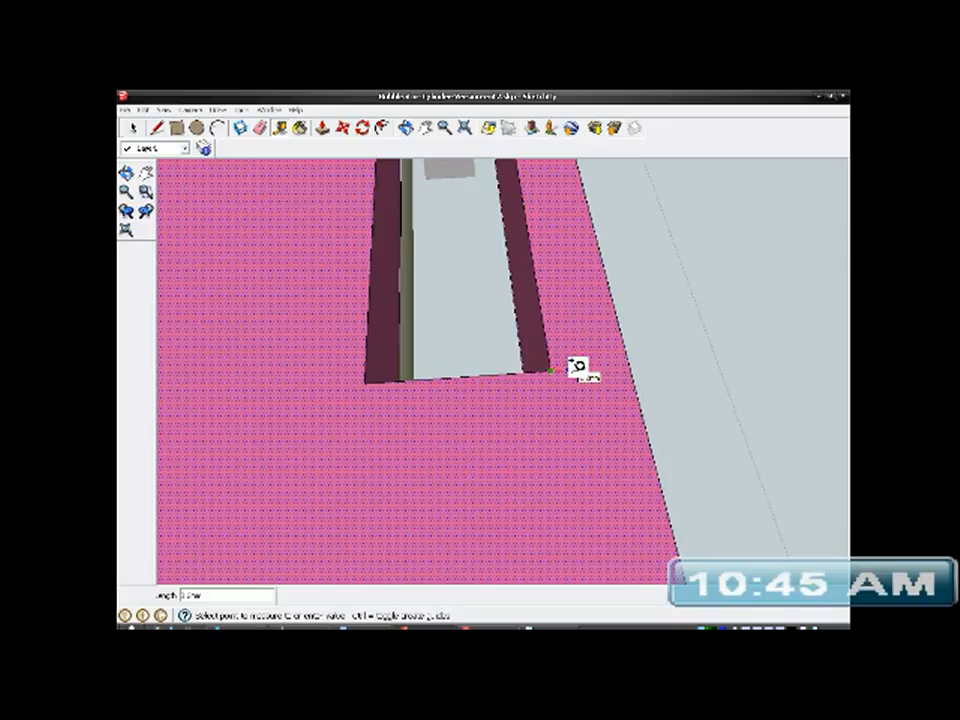
pyautogui.click(577, 367)
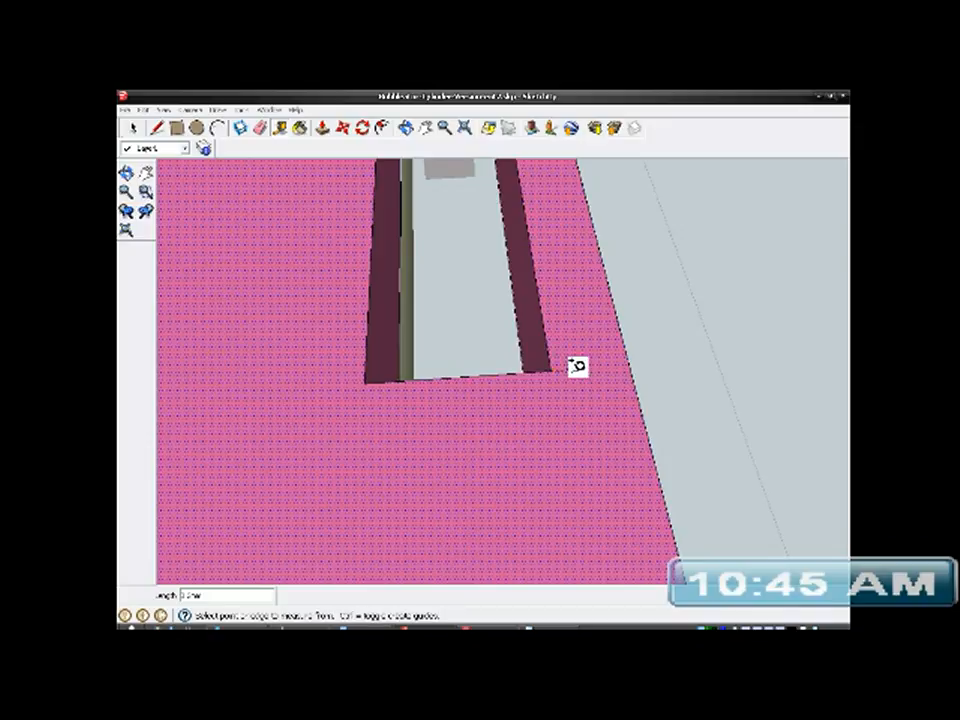
pyautogui.click(372, 380)
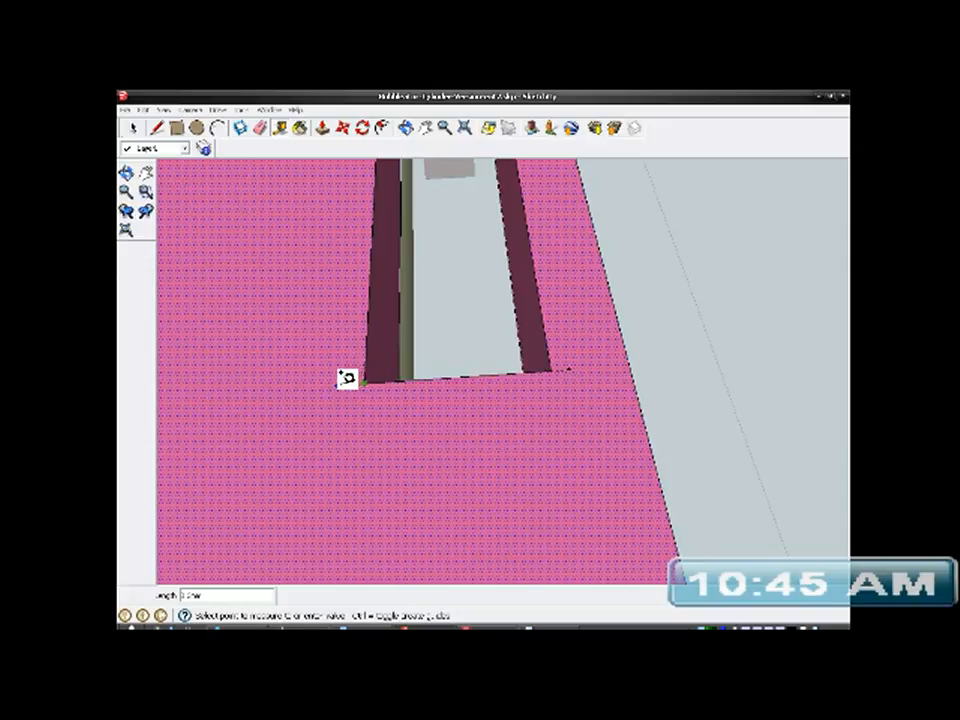
pyautogui.click(343, 377)
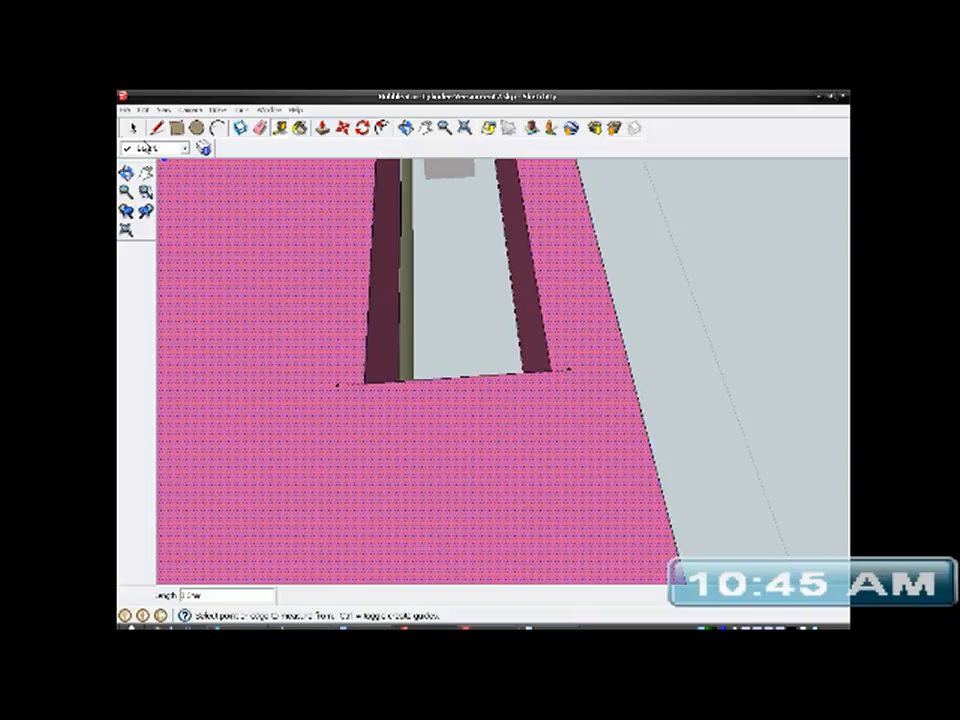
# - Draw short lines over both guides at this end of the slot, from each slot corner to the guide's outer endpoint
pyautogui.click(158, 130)
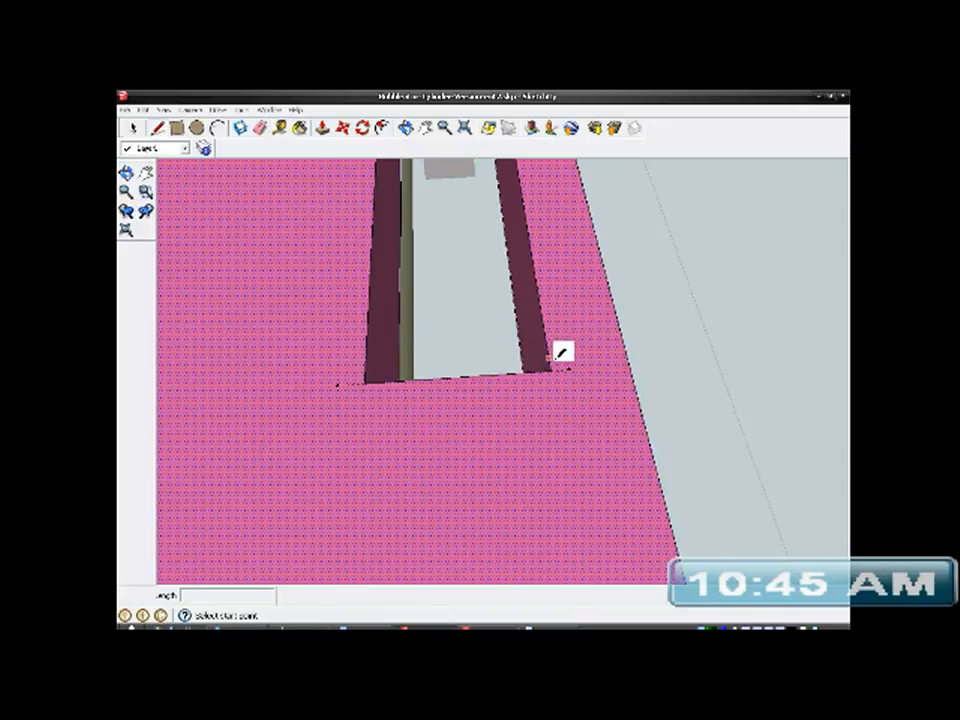
pyautogui.scroll(2, 572, 366)
pyautogui.scroll(1, 555, 345)
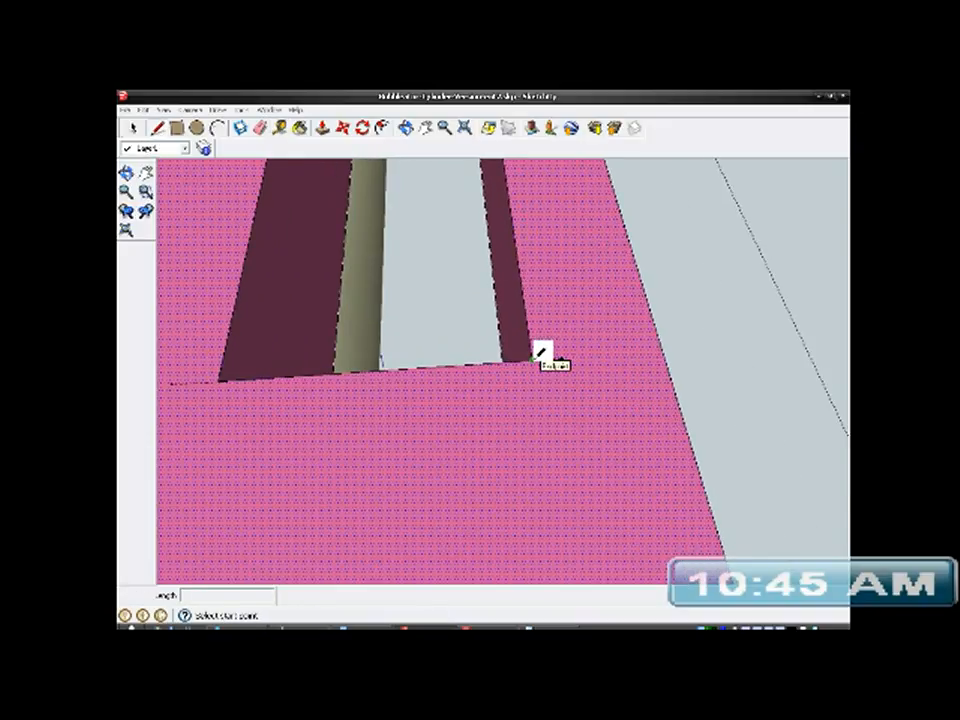
pyautogui.click(534, 359)
pyautogui.click(565, 358)
pyautogui.moveTo(517, 408); pyautogui.dragTo(692, 415, button='middle')
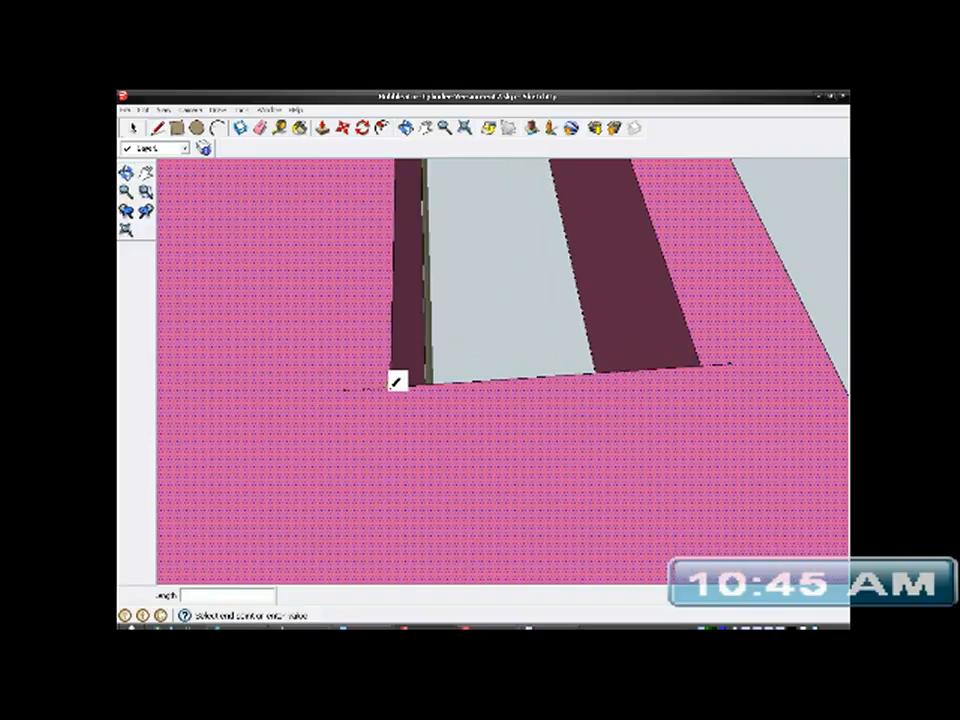
pyautogui.click(346, 390)
pyautogui.moveTo(402, 493)
pyautogui.mouseDown(button='middle')
pyautogui.moveTo(233, 448)
pyautogui.moveTo(316, 455)
pyautogui.mouseUp(button='middle')
pyautogui.scroll(-4, 230, 448)
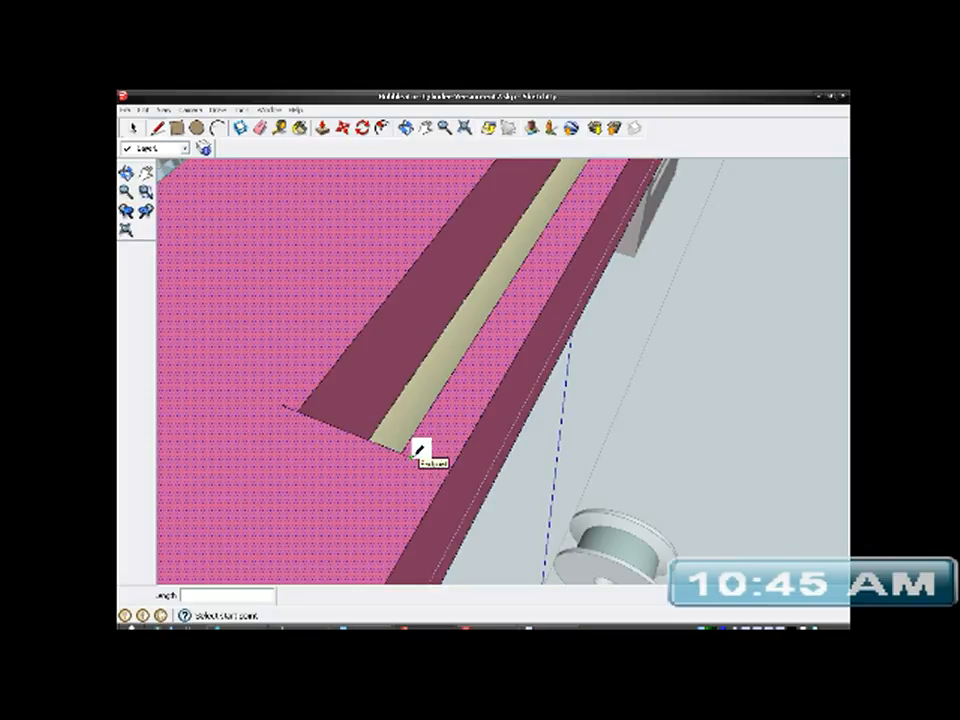
# - Draw a line along the slot's narrow-rim side between the outer guide endpoints, and close the strip at the slot's far corner
pyautogui.moveTo(482, 340); pyautogui.dragTo(238, 521, button='middle')
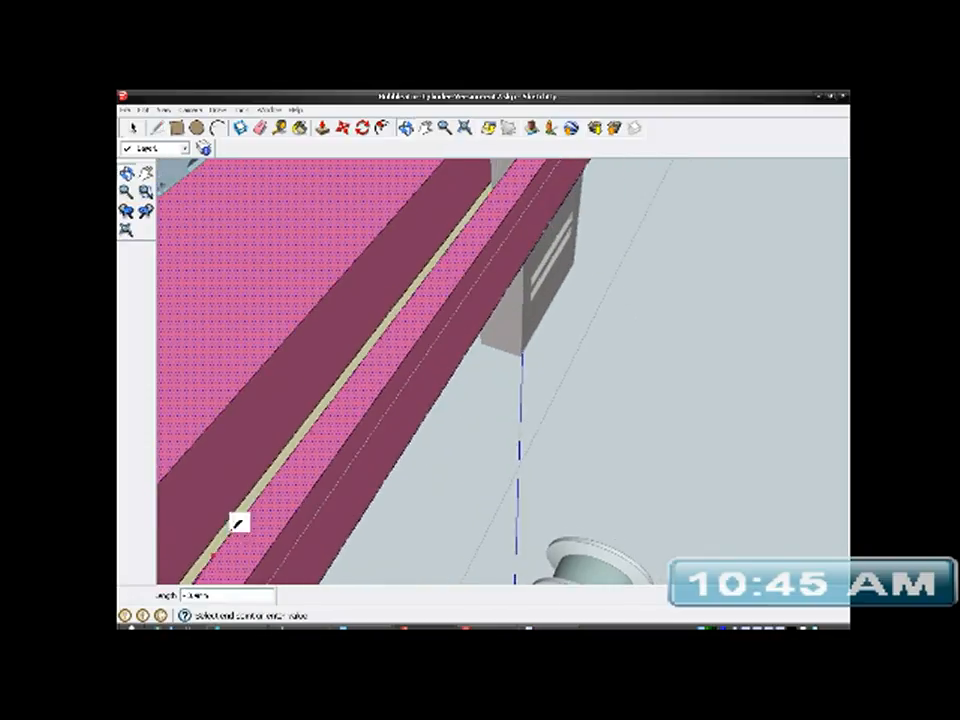
pyautogui.moveTo(435, 268)
pyautogui.mouseDown(button='middle')
pyautogui.moveTo(192, 447)
pyautogui.moveTo(122, 343)
pyautogui.mouseUp(button='middle')
pyautogui.moveTo(521, 339)
pyautogui.mouseDown(button='middle')
pyautogui.moveTo(624, 324)
pyautogui.moveTo(283, 350)
pyautogui.mouseUp(button='middle')
pyautogui.keyDown('shift'); pyautogui.moveTo(630, 376); pyautogui.dragTo(299, 358, button='middle'); pyautogui.keyUp('shift')
pyautogui.scroll(2, 533, 343)
pyautogui.scroll(4, 533, 343)
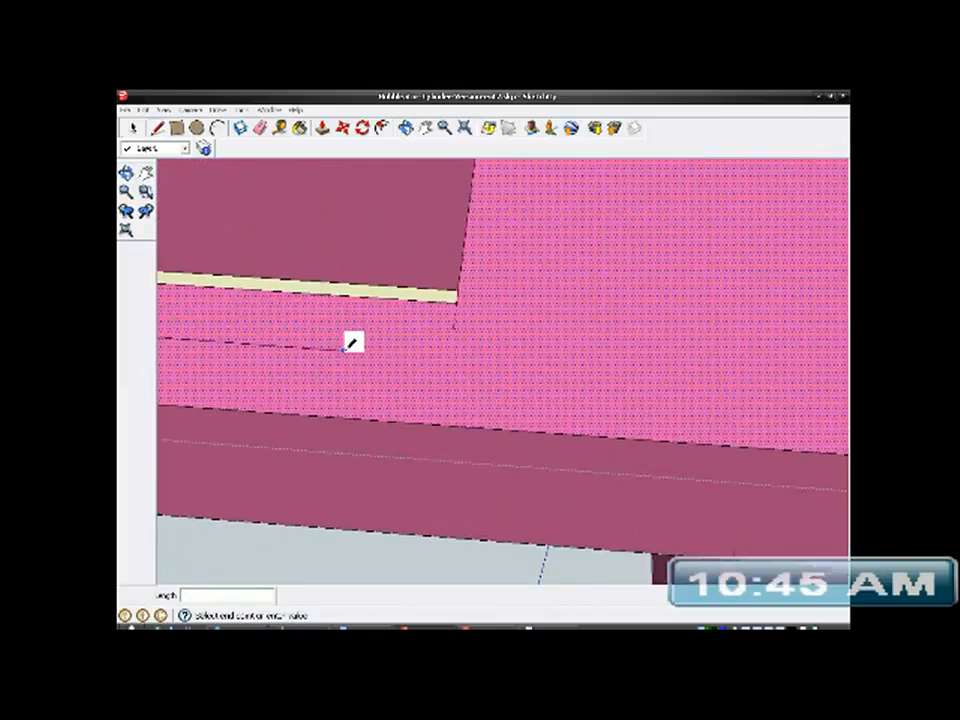
pyautogui.click(466, 322)
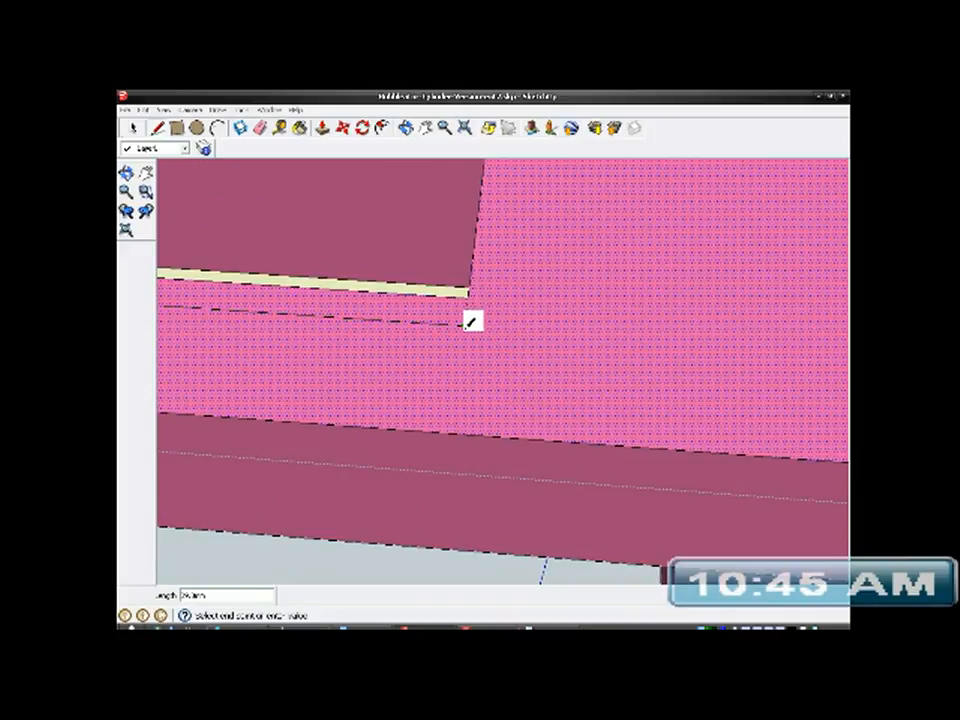
pyautogui.click(468, 293)
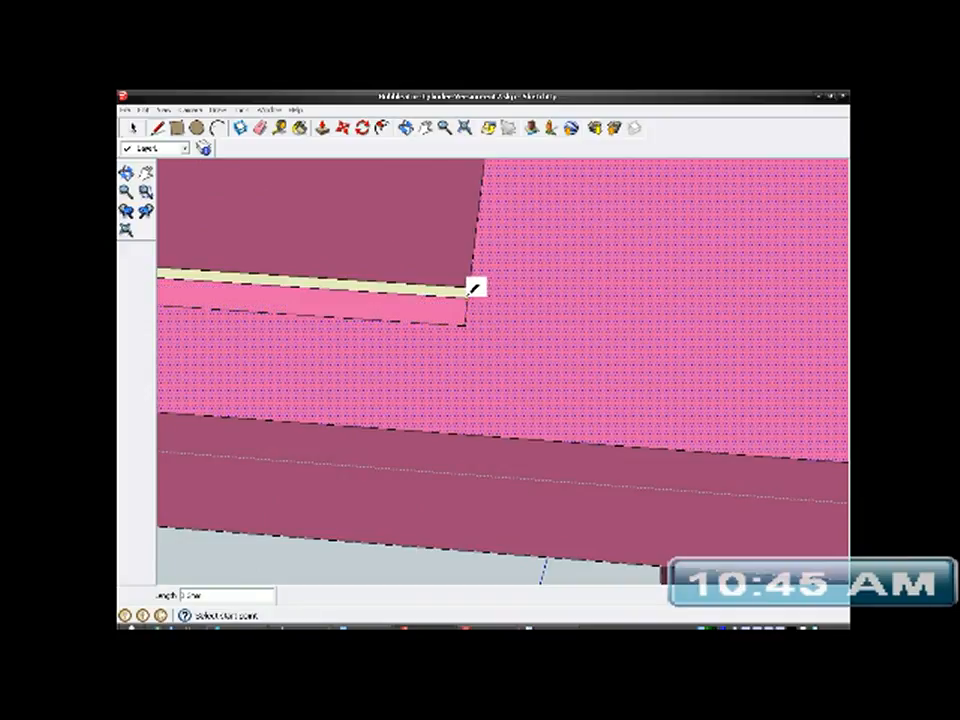
# - Outline the matching strip along the slot's other long side, joining the slot corner to the guide endpoint and running to the opposite end
pyautogui.moveTo(501, 317)
pyautogui.mouseDown(button='middle')
pyautogui.moveTo(611, 407)
pyautogui.moveTo(583, 529)
pyautogui.moveTo(598, 309)
pyautogui.mouseUp(button='middle')
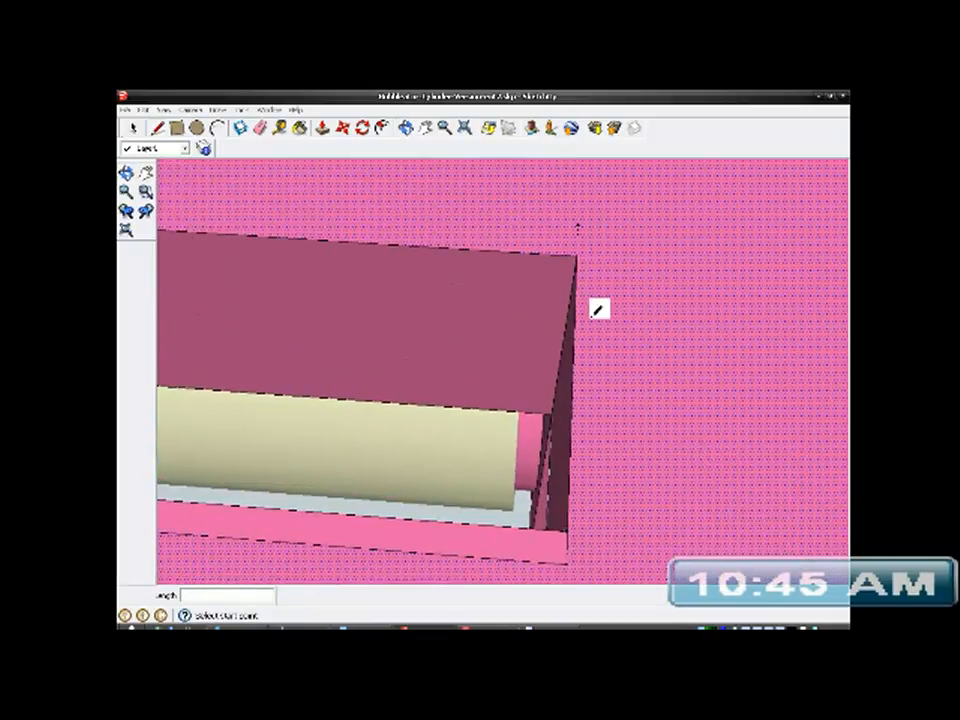
pyautogui.scroll(1, 580, 215)
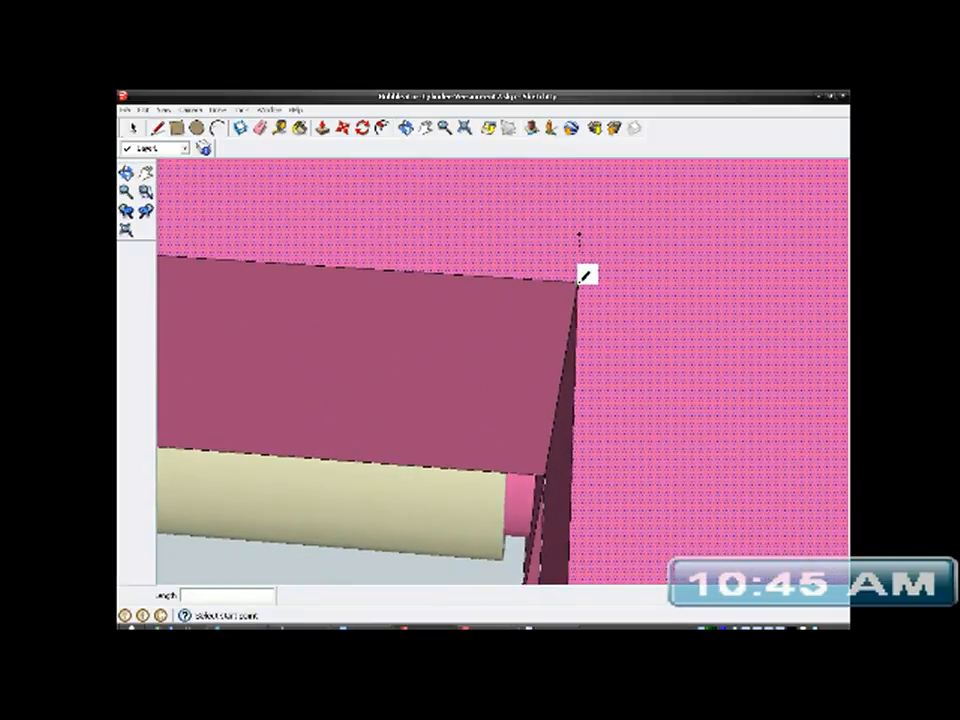
pyautogui.click(579, 236)
pyautogui.scroll(-2, 579, 235)
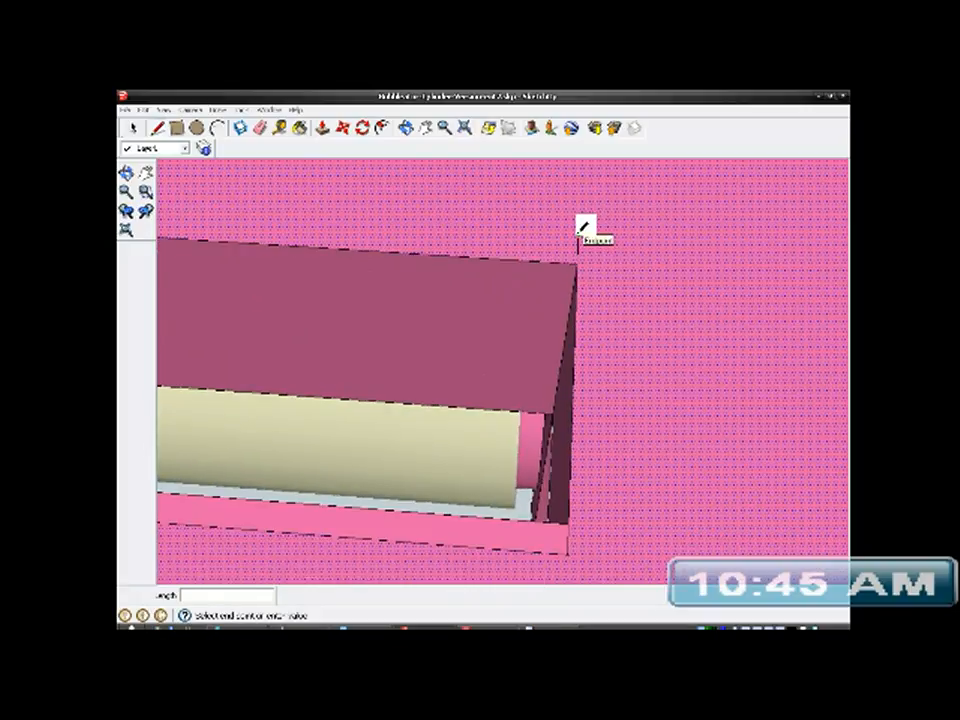
pyautogui.moveTo(420, 222)
pyautogui.keyDown('shift'); pyautogui.mouseDown(button='middle')
pyautogui.moveTo(540, 251)
pyautogui.moveTo(847, 273)
pyautogui.mouseUp(button='middle'); pyautogui.keyUp('shift')
pyautogui.scroll(-6, 842, 255)
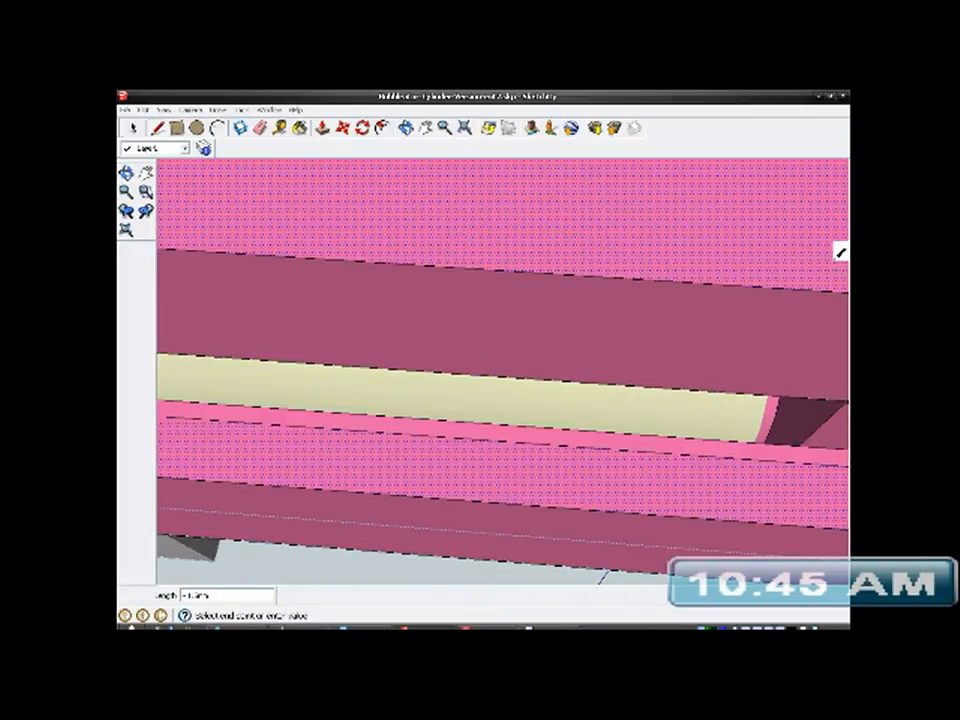
pyautogui.moveTo(366, 219)
pyautogui.mouseDown(button='middle')
pyautogui.moveTo(731, 289)
pyautogui.moveTo(467, 248)
pyautogui.mouseUp(button='middle')
pyautogui.scroll(5, 467, 248)
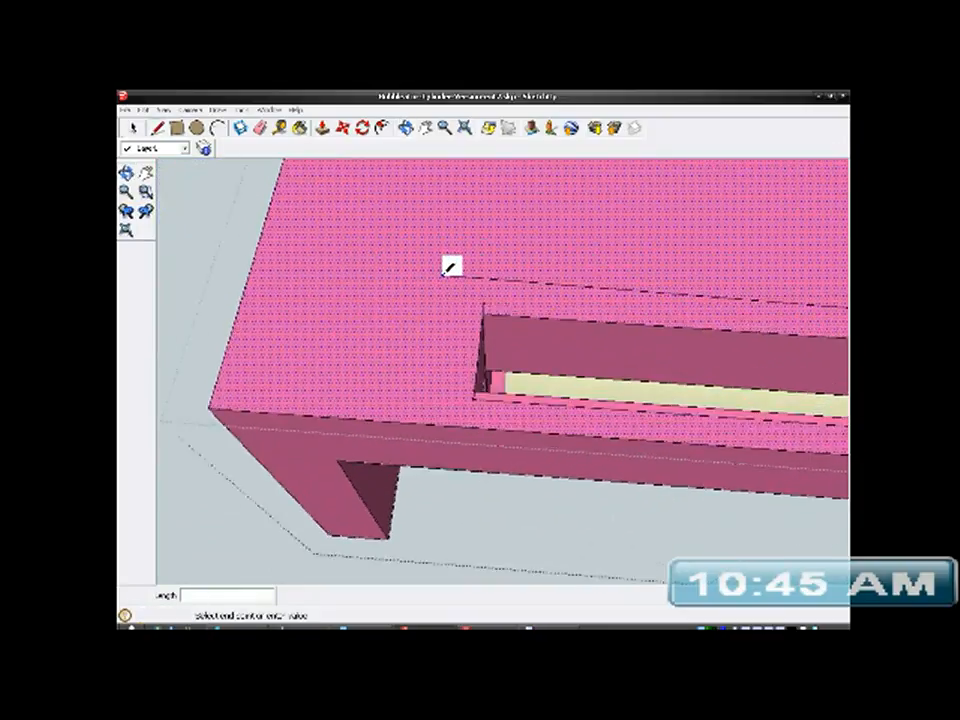
pyautogui.click(491, 325)
pyautogui.scroll(2, 530, 346)
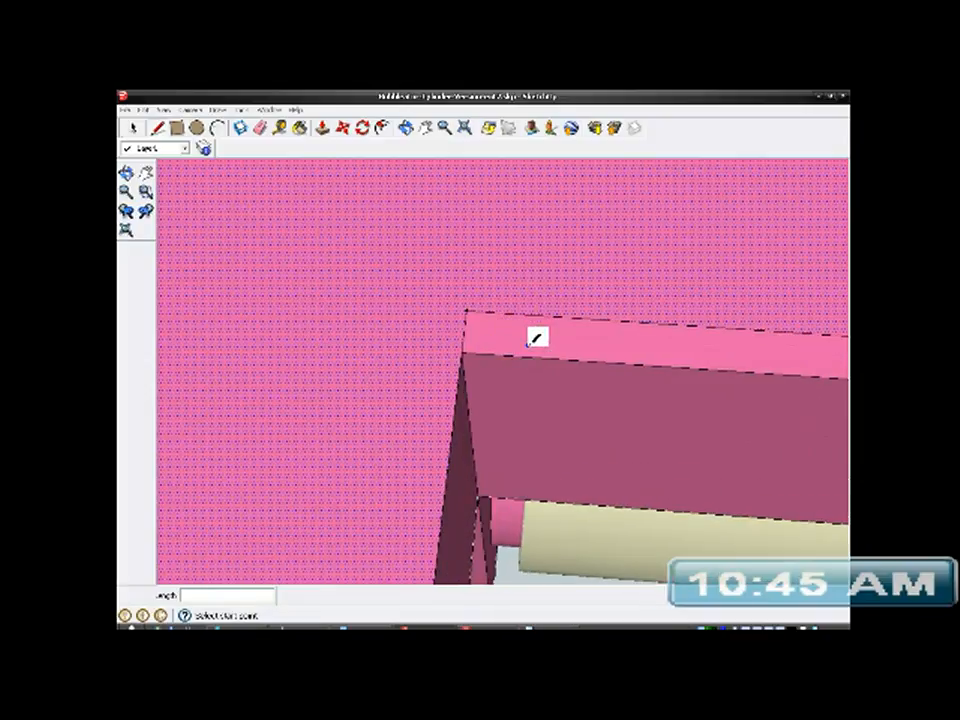
# - Push the strip on the slot's wide-face side into the bracket, down to the post's shoulder, to form a recessed ledge
pyautogui.click(136, 129)
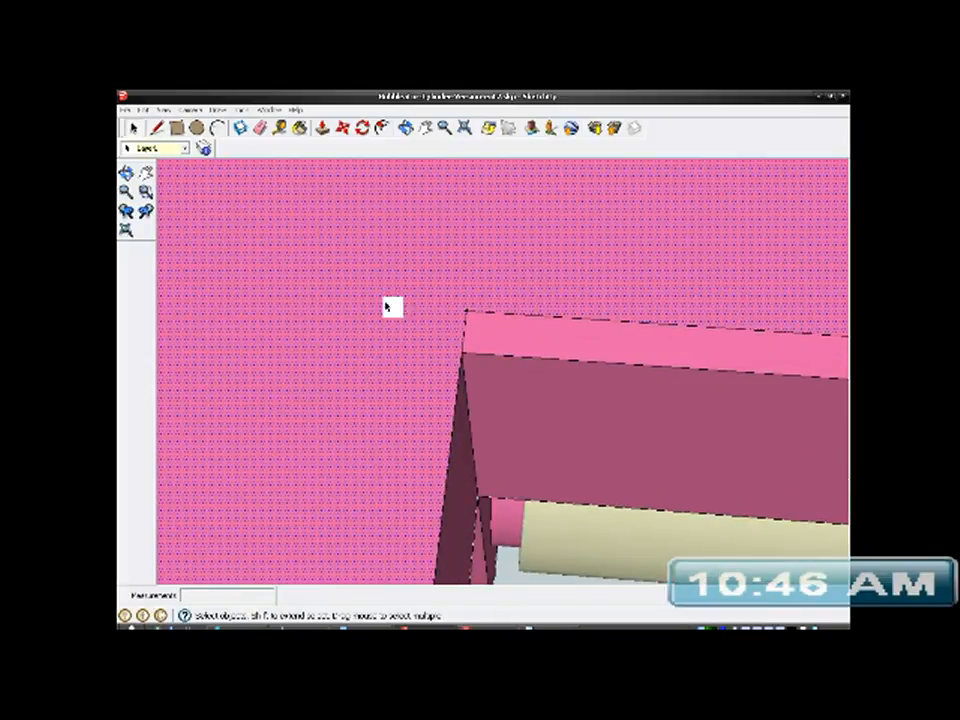
pyautogui.click(490, 342)
pyautogui.moveTo(495, 341); pyautogui.dragTo(396, 246, button='middle')
pyautogui.click(322, 128)
pyautogui.moveTo(437, 315); pyautogui.dragTo(675, 302, button='middle')
pyautogui.scroll(2, 465, 349)
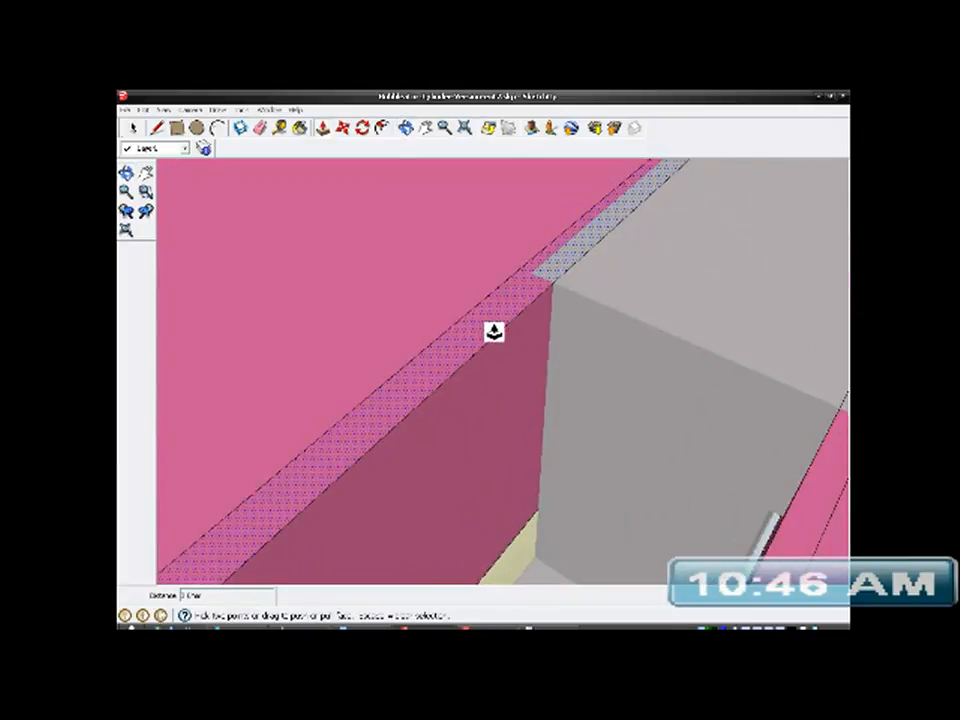
pyautogui.click(497, 321)
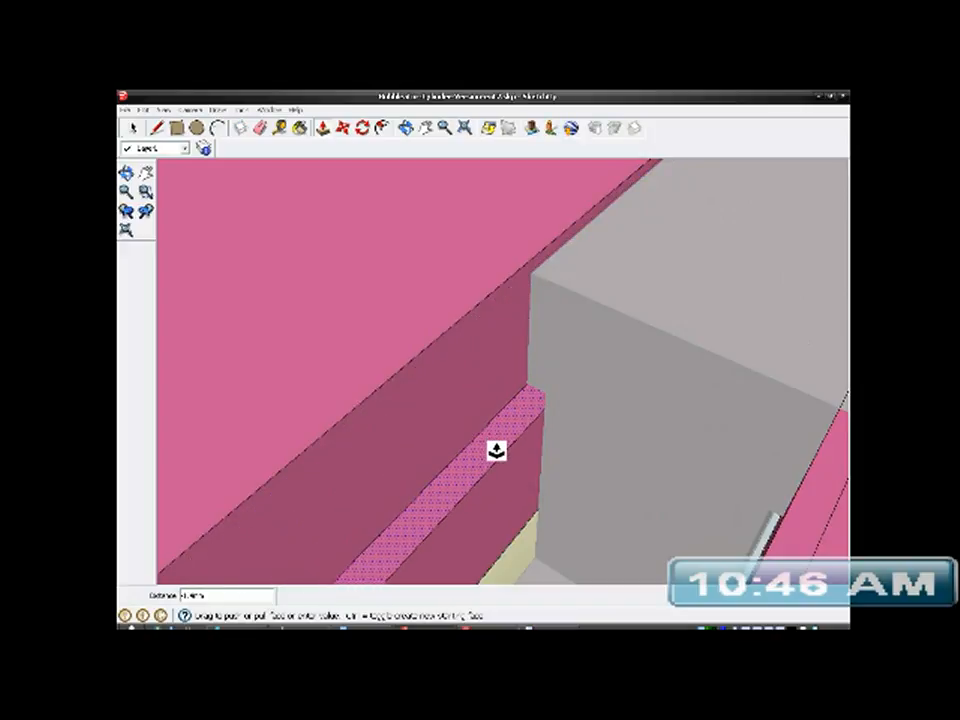
# - Push the strip on the slot's other side into the bracket to the same depth as the first ledge
pyautogui.moveTo(540, 433)
pyautogui.mouseDown(button='middle')
pyautogui.moveTo(681, 306)
pyautogui.moveTo(695, 206)
pyautogui.moveTo(519, 416)
pyautogui.moveTo(574, 270)
pyautogui.moveTo(703, 403)
pyautogui.moveTo(684, 364)
pyautogui.moveTo(716, 349)
pyautogui.moveTo(599, 348)
pyautogui.mouseUp(button='middle')
pyautogui.scroll(2, 575, 268)
pyautogui.scroll(2, 599, 348)
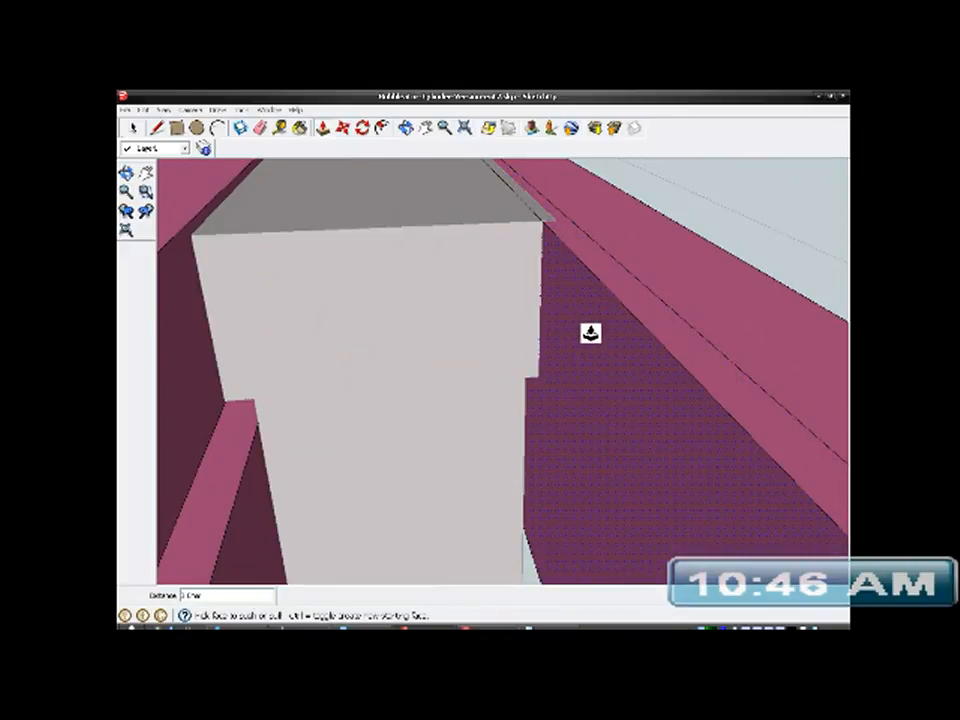
pyautogui.click(598, 268)
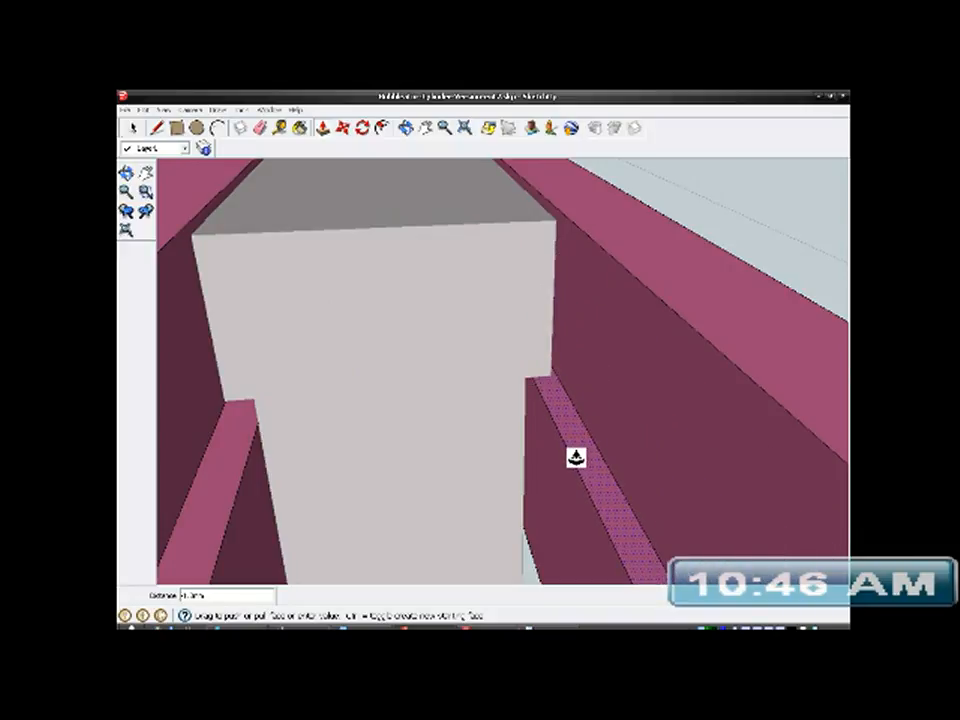
pyautogui.click(245, 478)
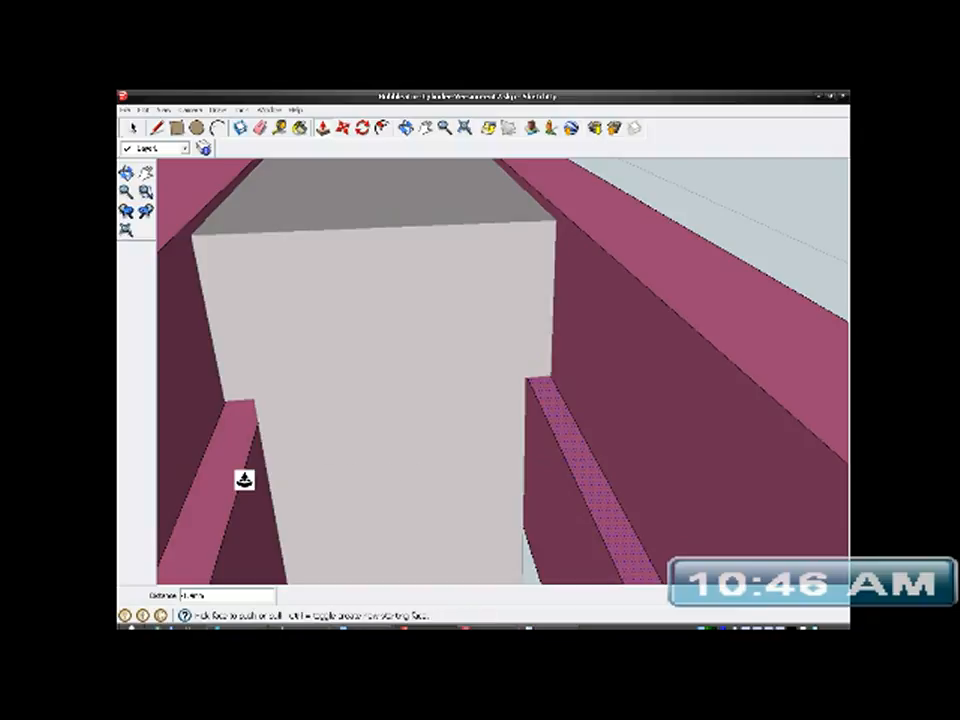
# - Examine how the post's foot sits on the recessed ledges along both sides of the slot
pyautogui.moveTo(347, 476); pyautogui.dragTo(395, 538, button='middle')
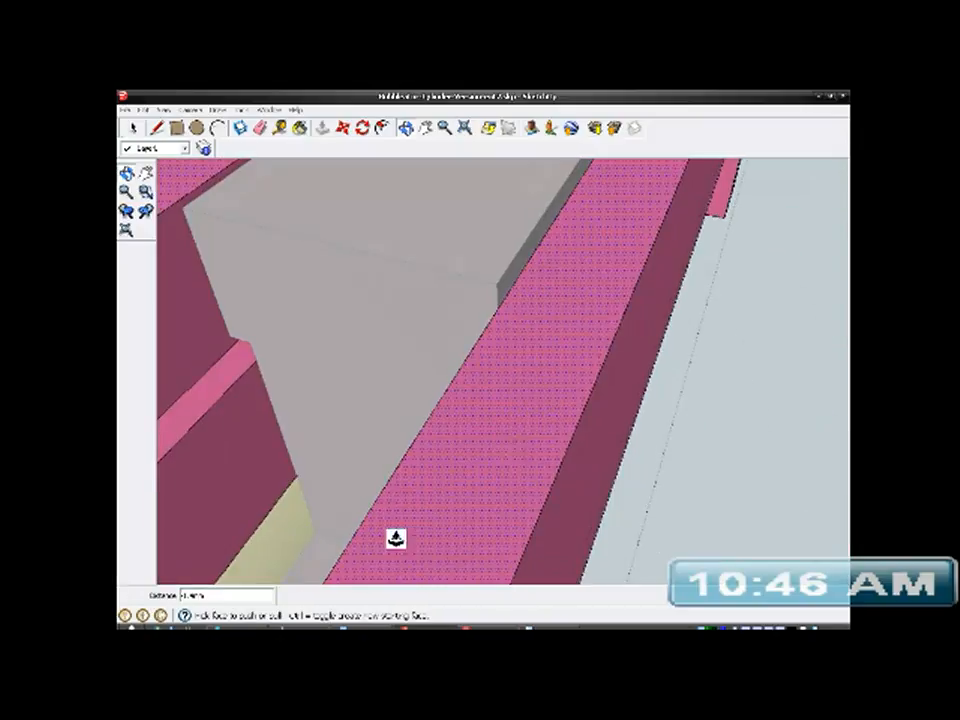
pyautogui.scroll(-3, 597, 349)
pyautogui.click(157, 129)
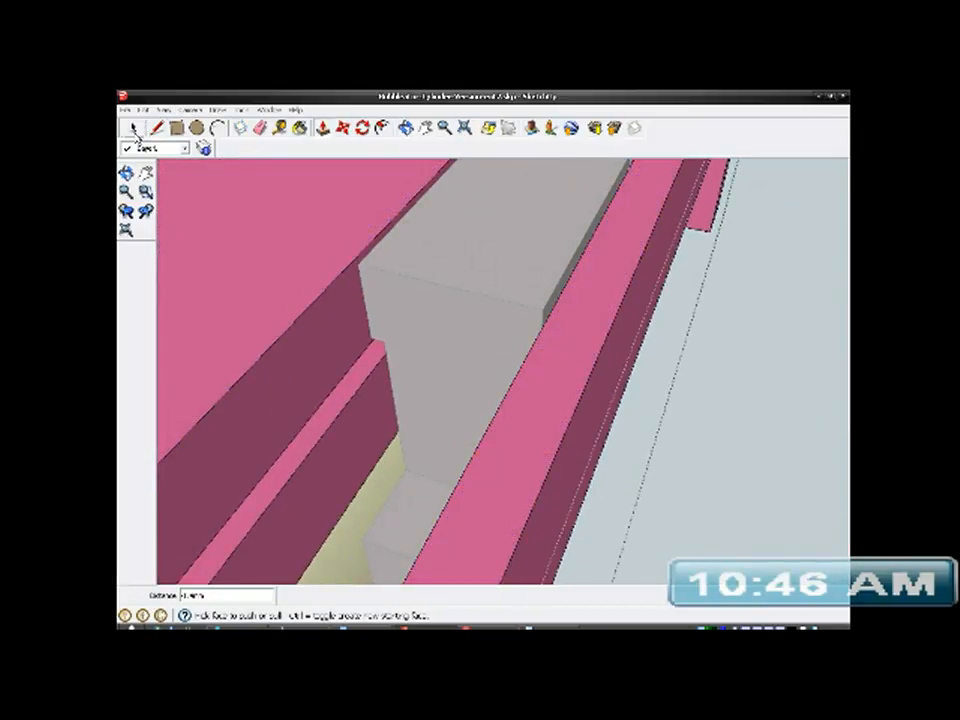
pyautogui.moveTo(486, 326); pyautogui.dragTo(630, 379, button='middle')
pyautogui.scroll(2, 637, 361)
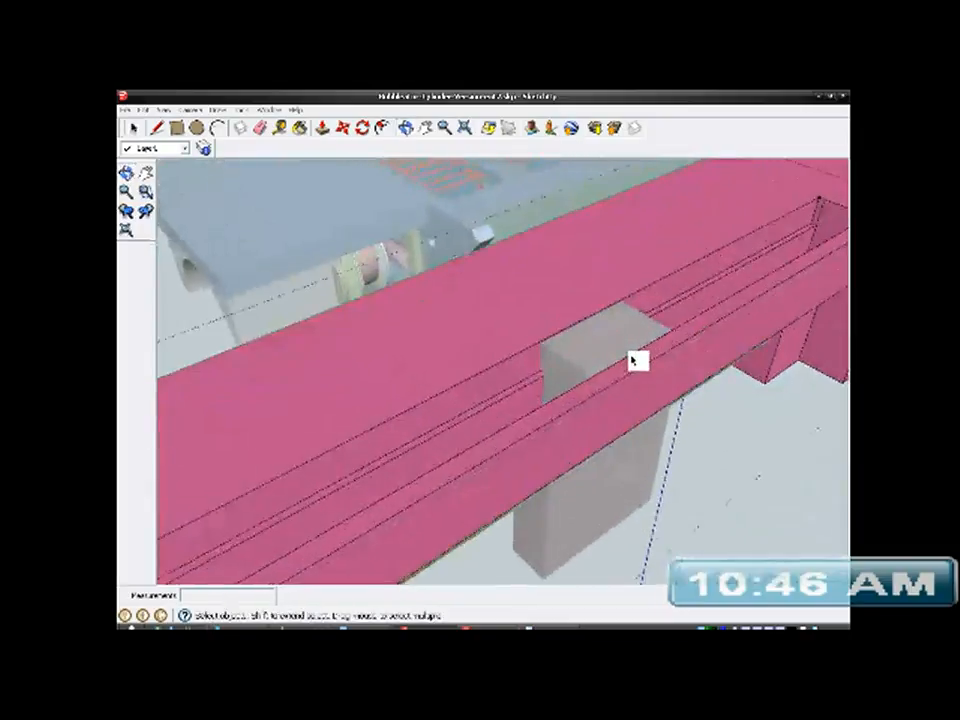
pyautogui.scroll(3, 637, 361)
pyautogui.moveTo(585, 336); pyautogui.dragTo(633, 308, button='middle')
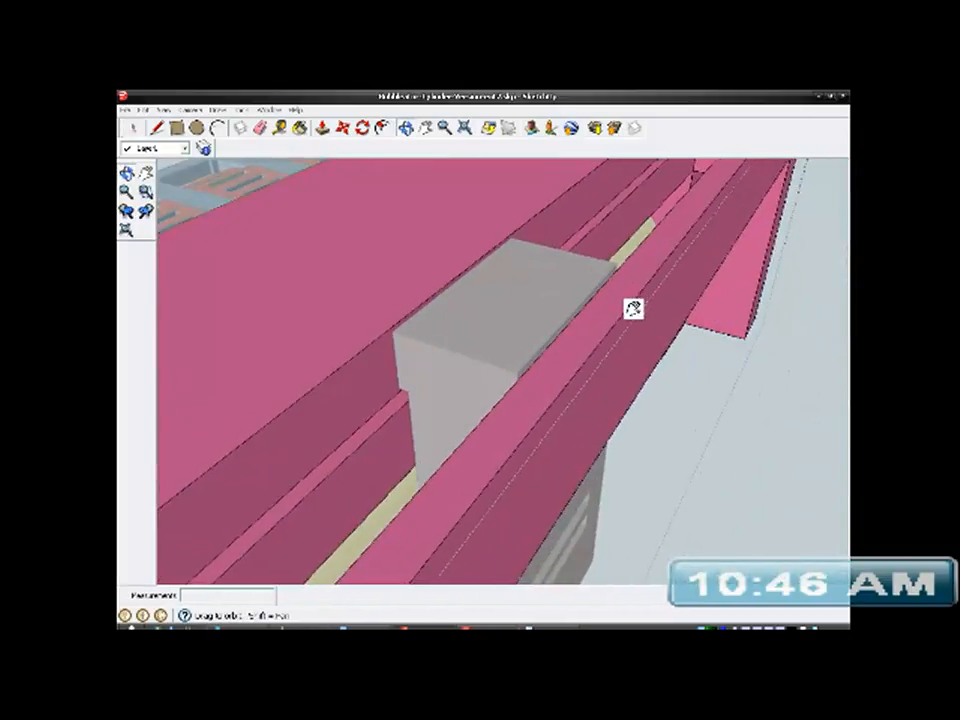
pyautogui.scroll(3, 555, 333)
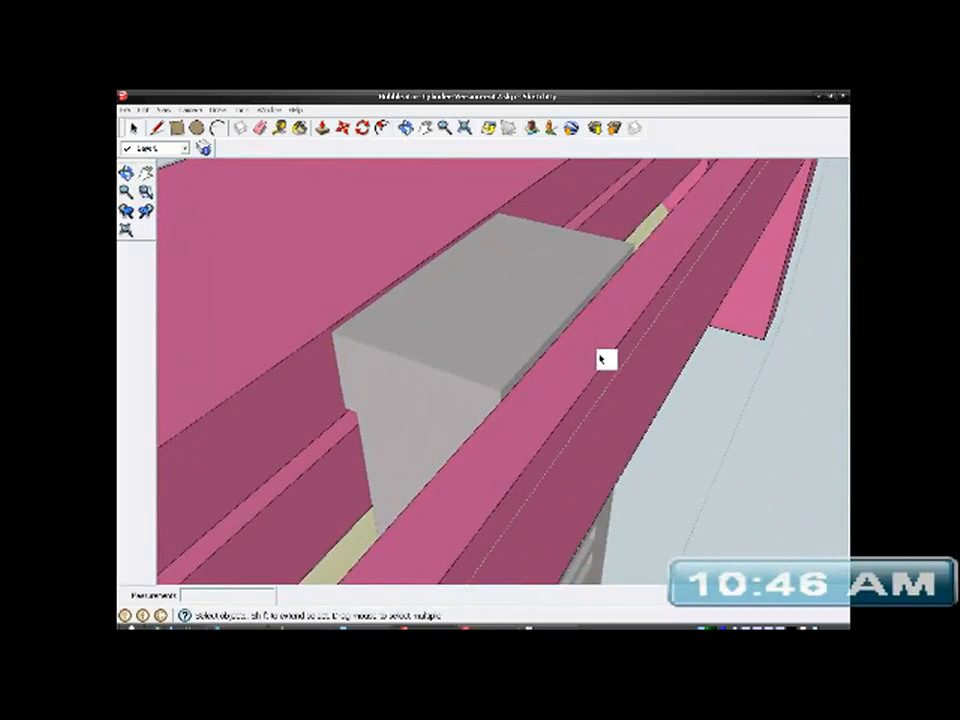
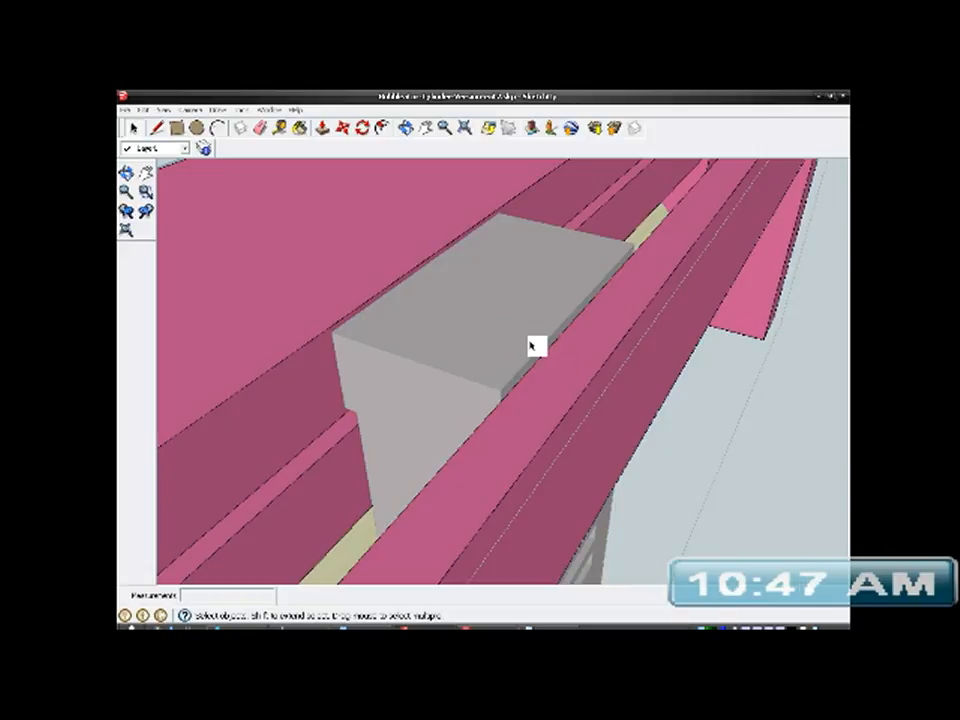
# - Open the bracket assembly group for editing and select the brown sliding post inside it
pyautogui.scroll(-5, 525, 294)
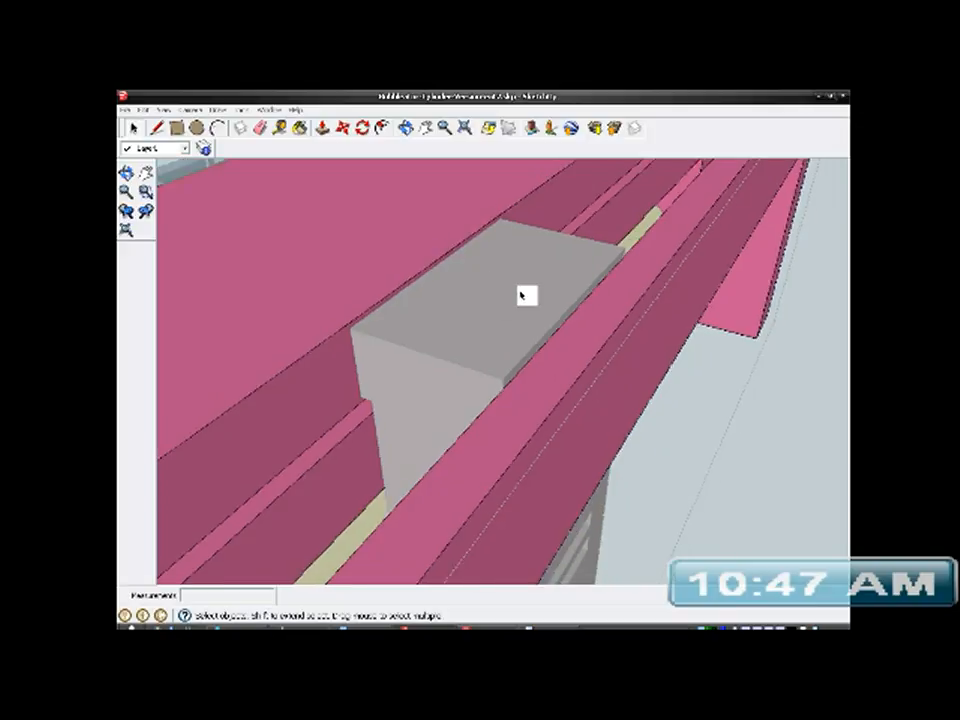
pyautogui.moveTo(534, 313); pyautogui.dragTo(523, 368, button='middle')
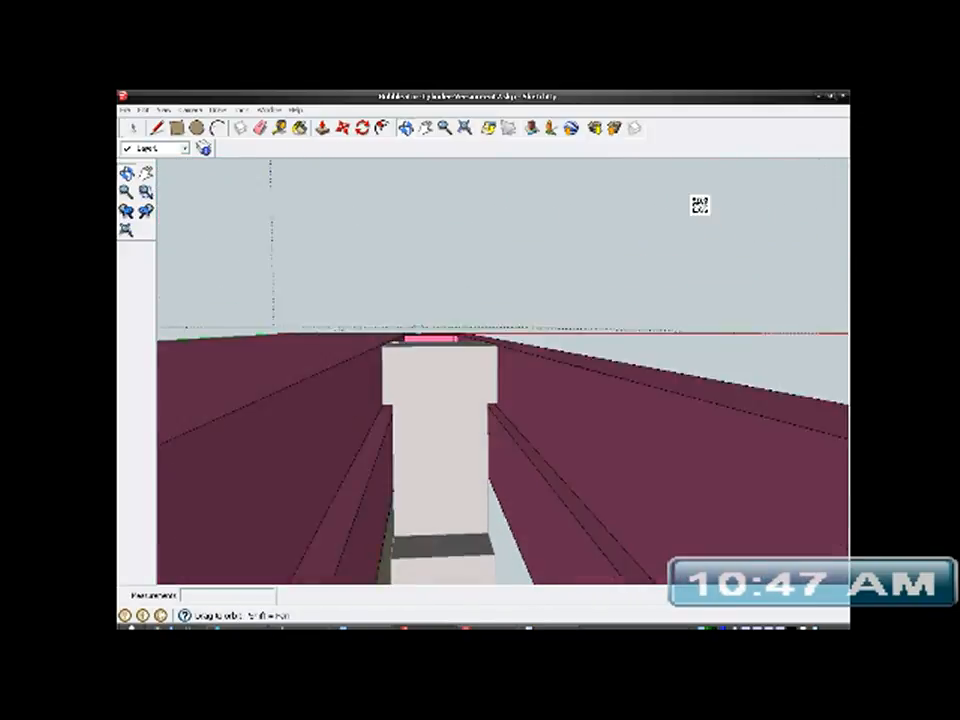
pyautogui.scroll(-3, 538, 315)
pyautogui.scroll(-4, 540, 311)
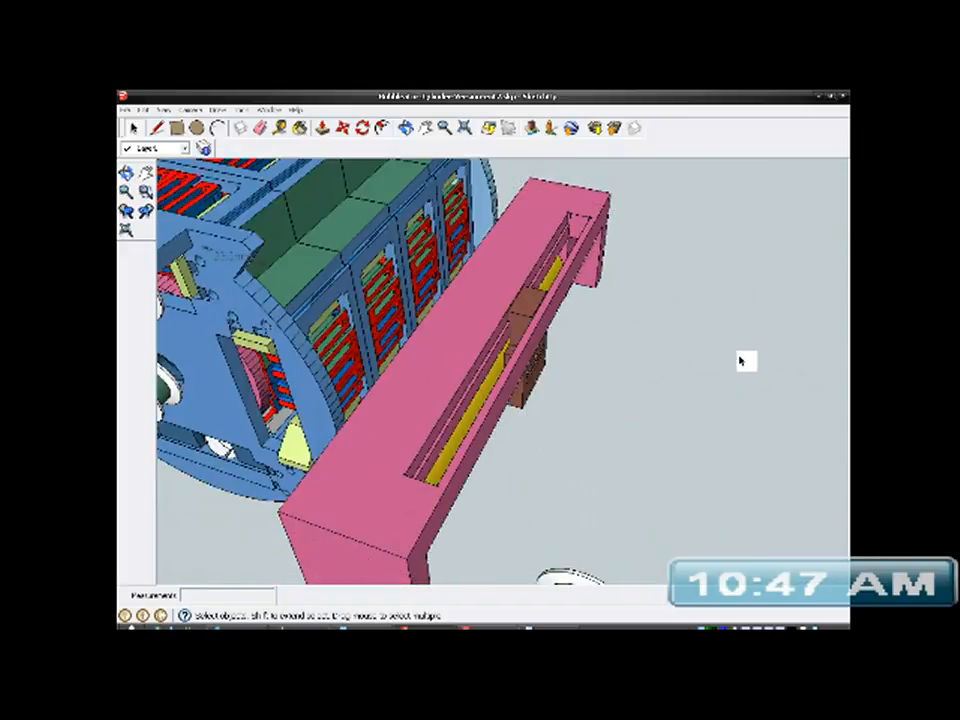
pyautogui.moveTo(404, 418)
pyautogui.mouseDown(button='middle')
pyautogui.moveTo(589, 294)
pyautogui.moveTo(506, 253)
pyautogui.moveTo(507, 286)
pyautogui.moveTo(482, 362)
pyautogui.moveTo(401, 456)
pyautogui.moveTo(330, 349)
pyautogui.moveTo(345, 273)
pyautogui.moveTo(354, 283)
pyautogui.moveTo(615, 244)
pyautogui.moveTo(463, 369)
pyautogui.moveTo(499, 497)
pyautogui.moveTo(491, 497)
pyautogui.moveTo(531, 377)
pyautogui.moveTo(465, 527)
pyautogui.moveTo(499, 493)
pyautogui.moveTo(557, 392)
pyautogui.moveTo(406, 419)
pyautogui.mouseUp(button='middle')
pyautogui.click(388, 400)
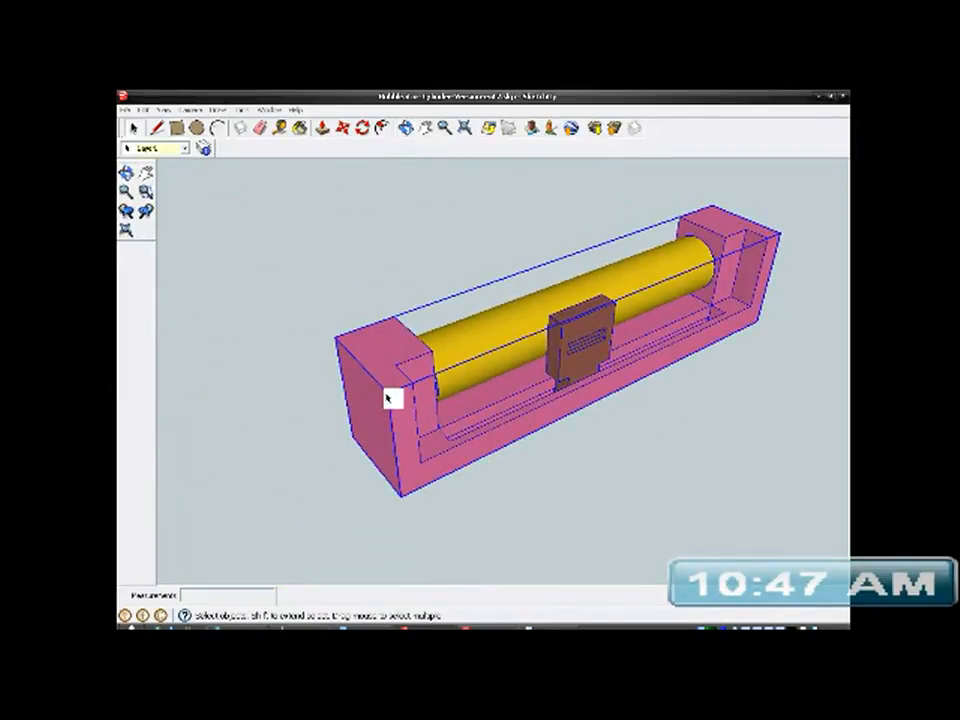
pyautogui.rightClick(590, 336)
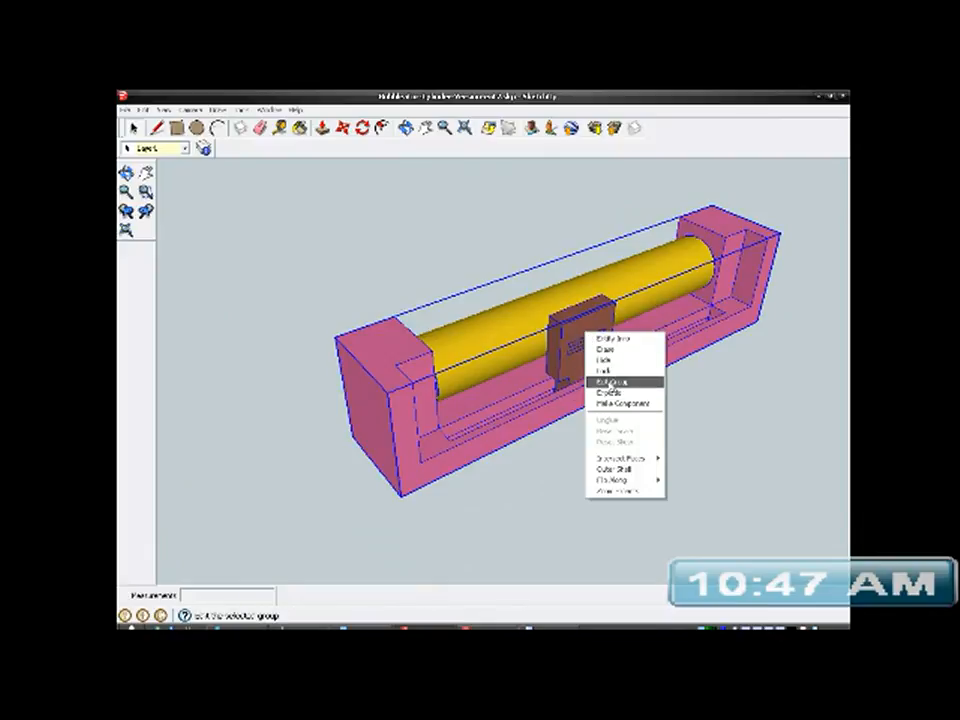
pyautogui.click(606, 381)
pyautogui.click(587, 338)
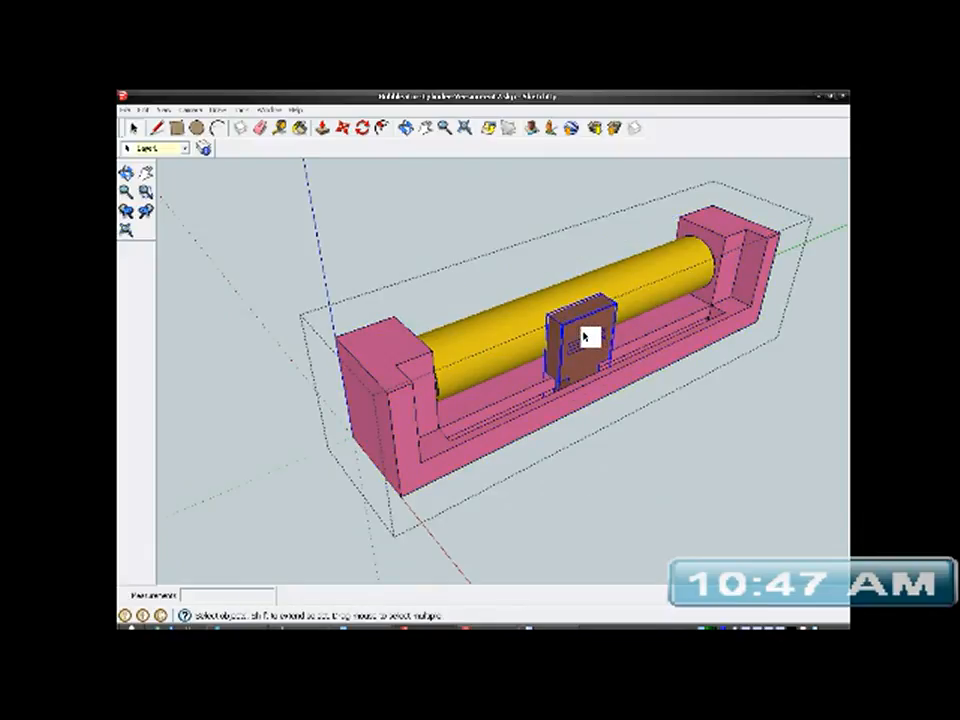
# - Start an STL export of only the selected post, in millimetres and ASCII format
pyautogui.click(128, 108)
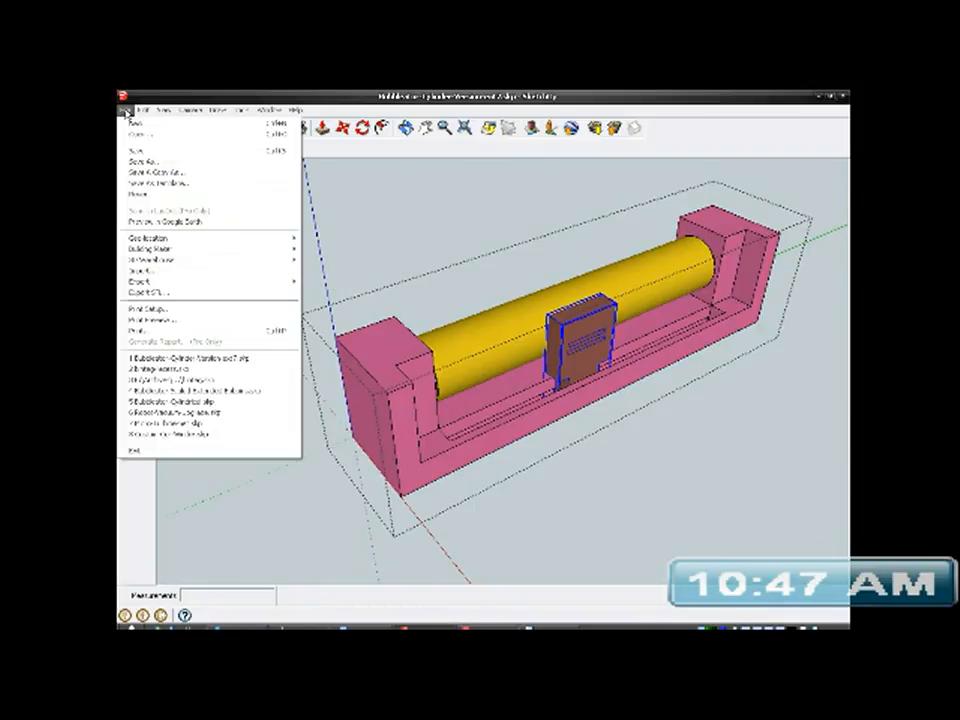
pyautogui.click(164, 294)
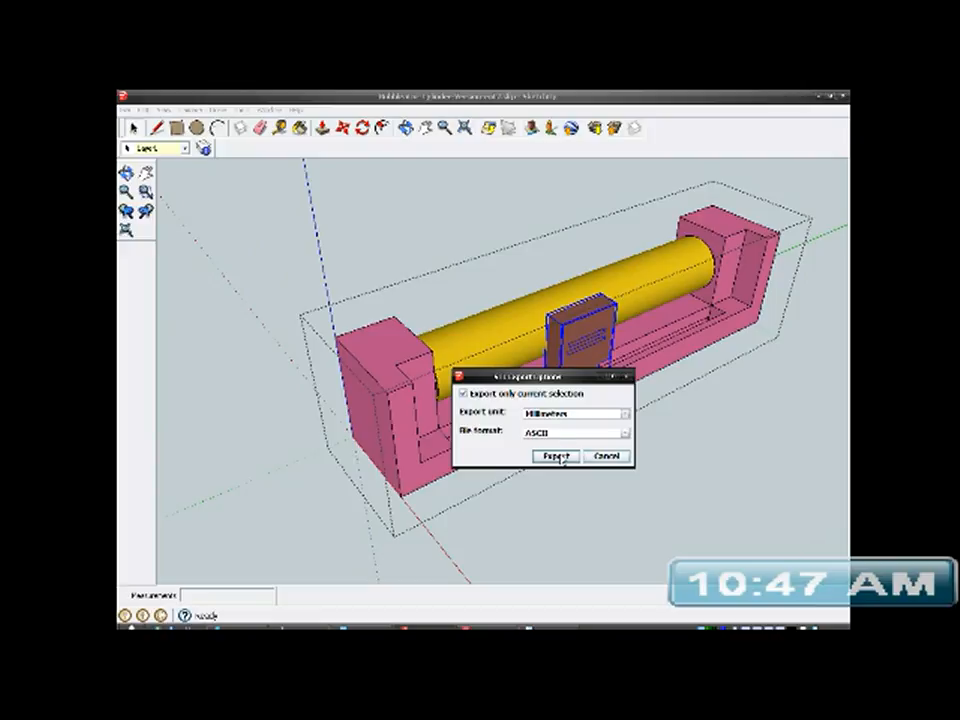
pyautogui.click(556, 457)
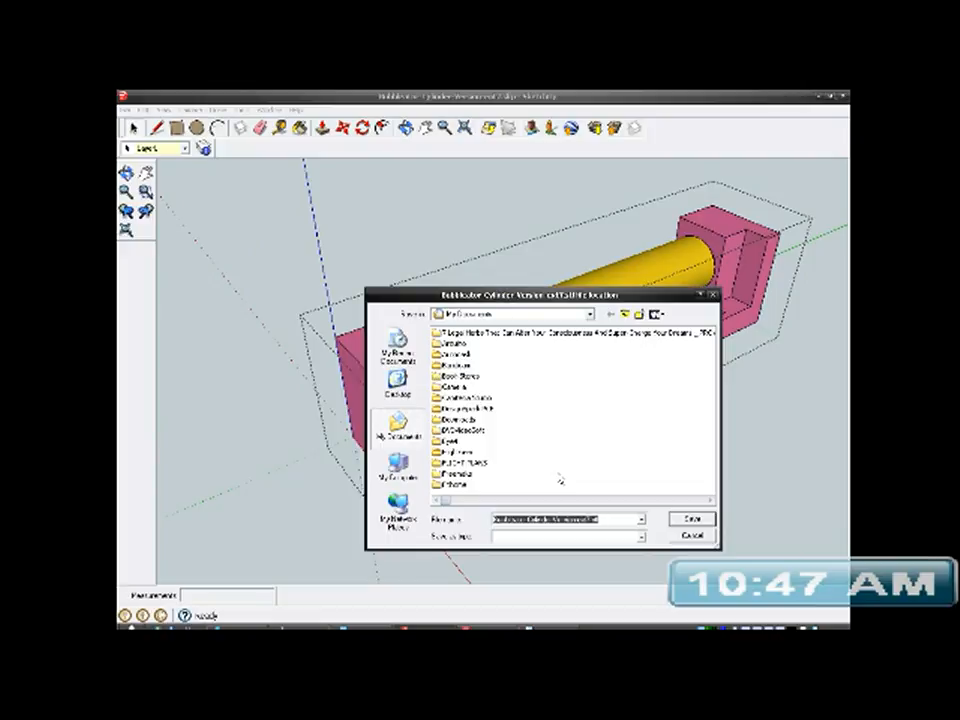
# - Set the save location to the longer-named Cylinder-Bubbleator folder in Full-Objects, under Archives on the DOCUMENTS drive
pyautogui.click(590, 316)
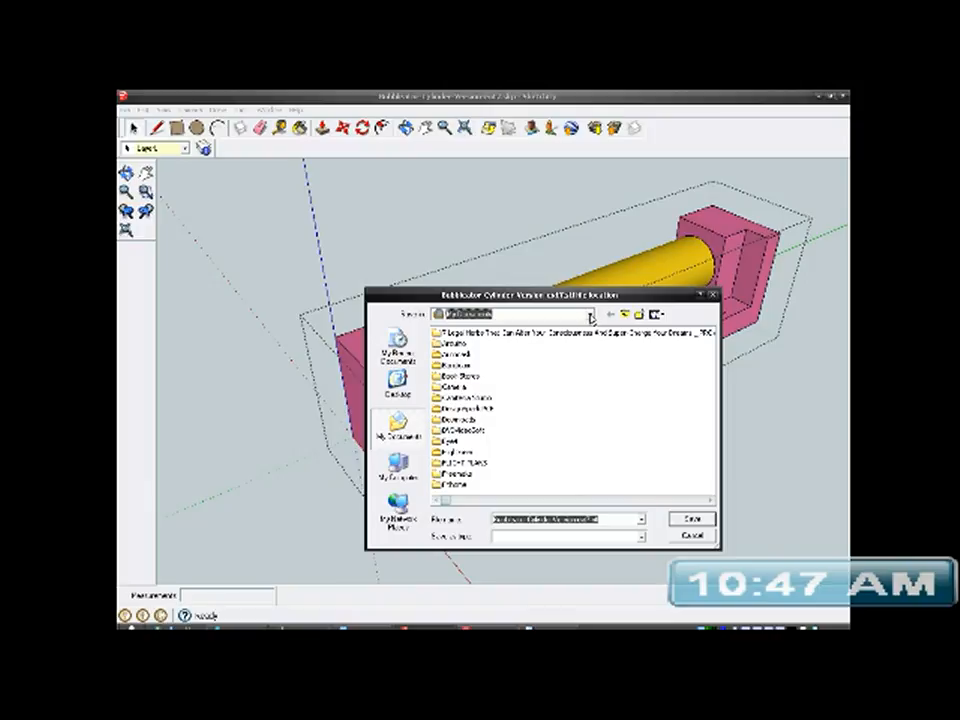
pyautogui.click(592, 319)
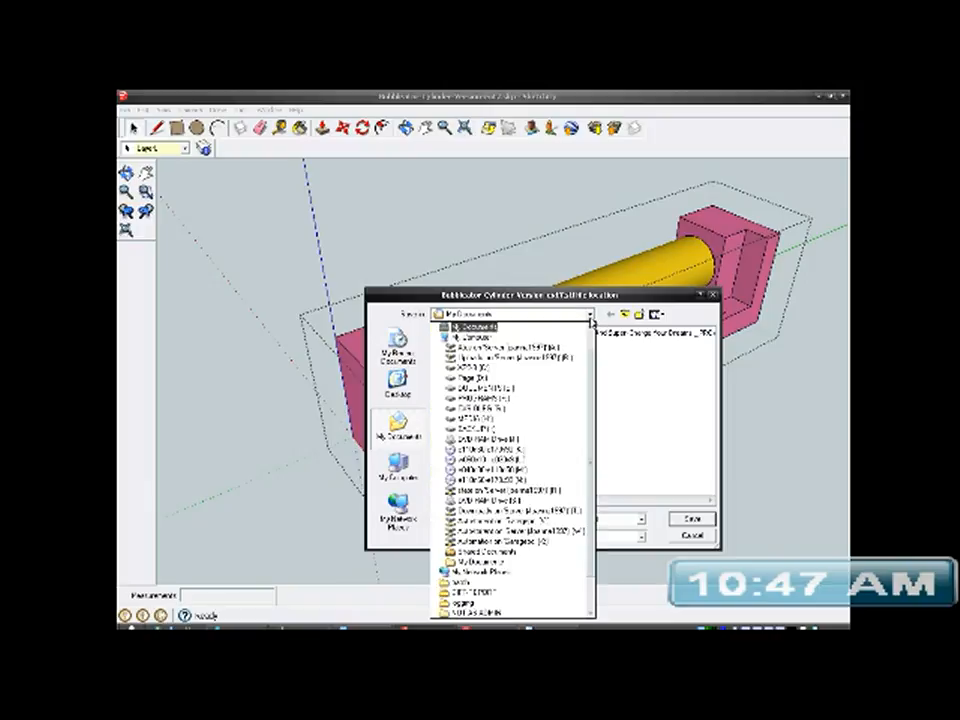
pyautogui.click(506, 394)
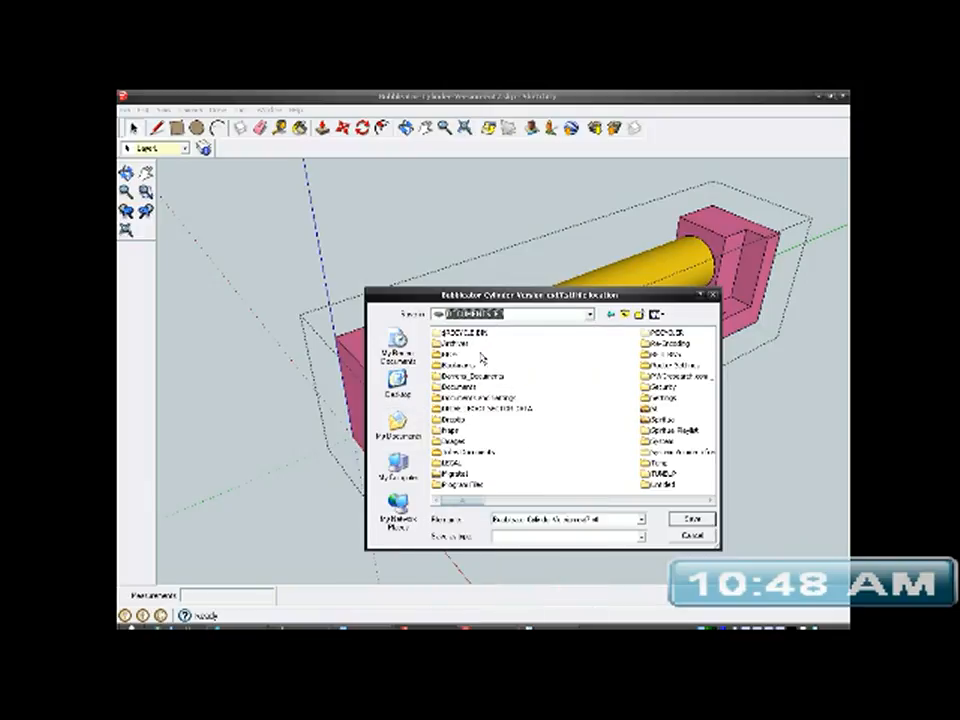
pyautogui.doubleClick(460, 344)
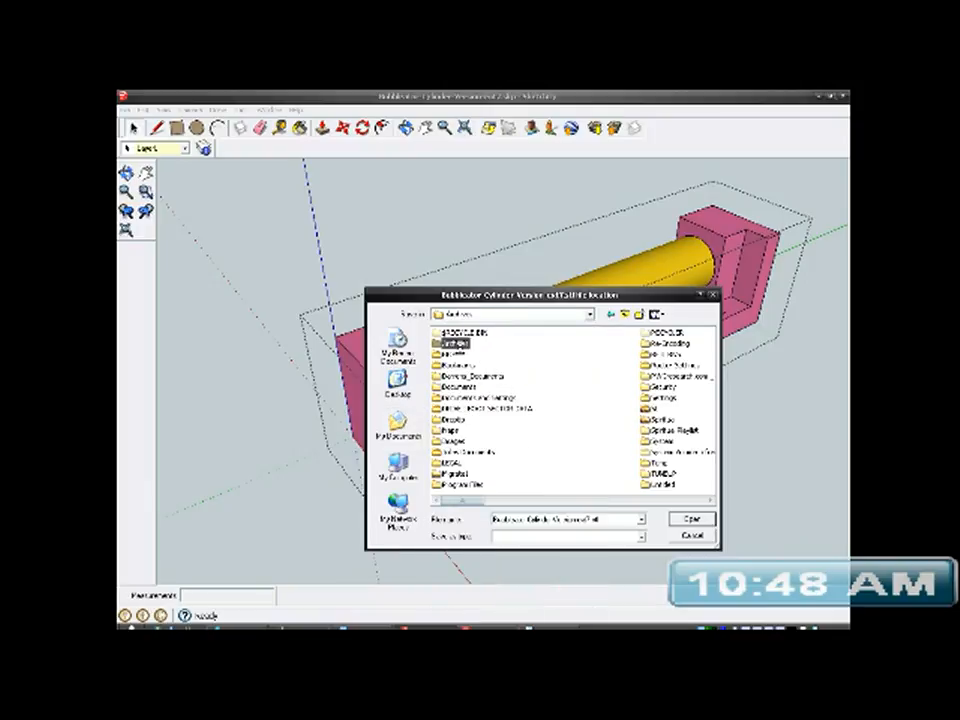
pyautogui.doubleClick(469, 343)
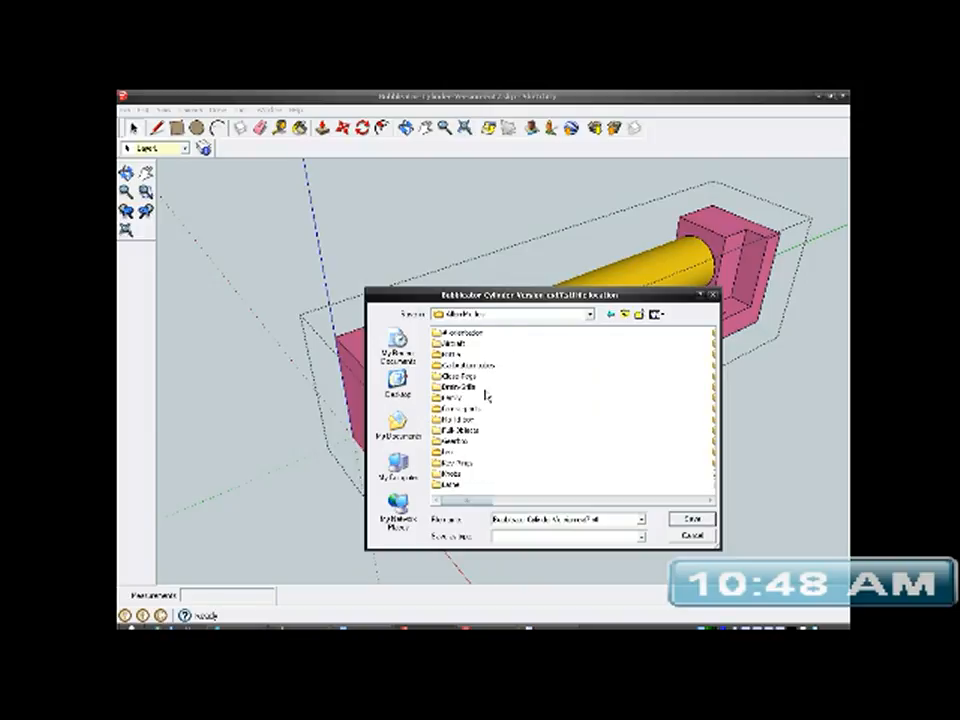
pyautogui.doubleClick(468, 431)
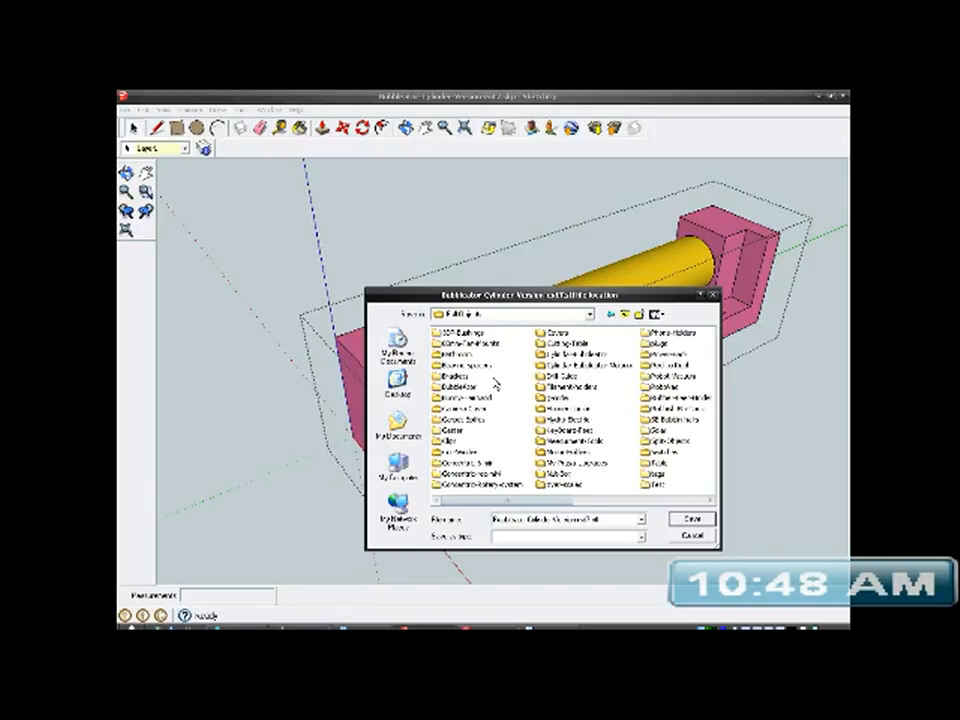
pyautogui.click(577, 365)
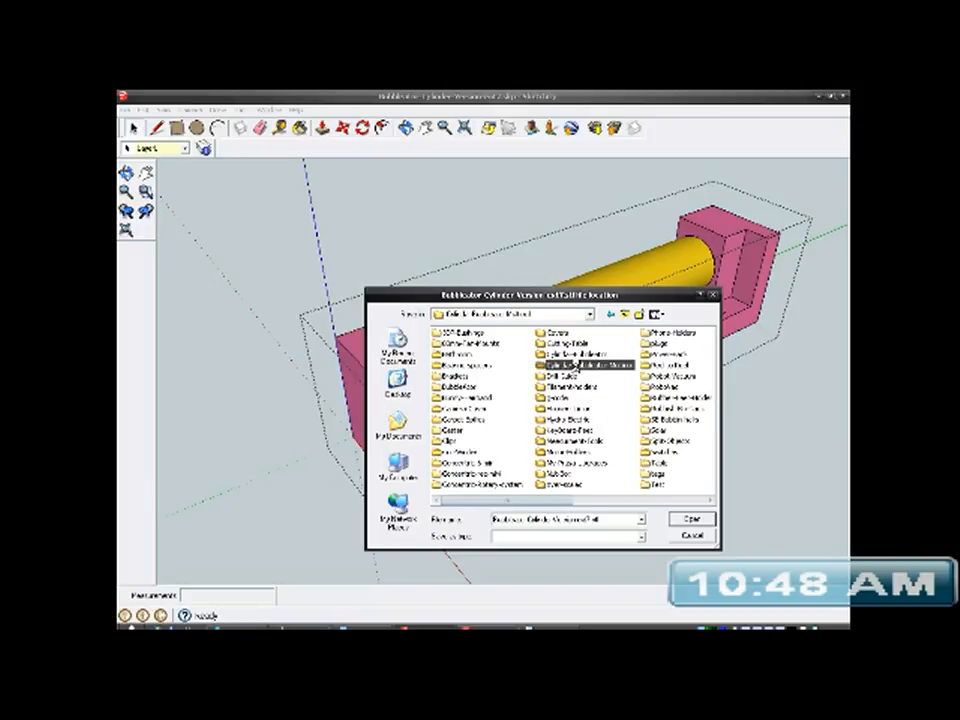
pyautogui.doubleClick(576, 365)
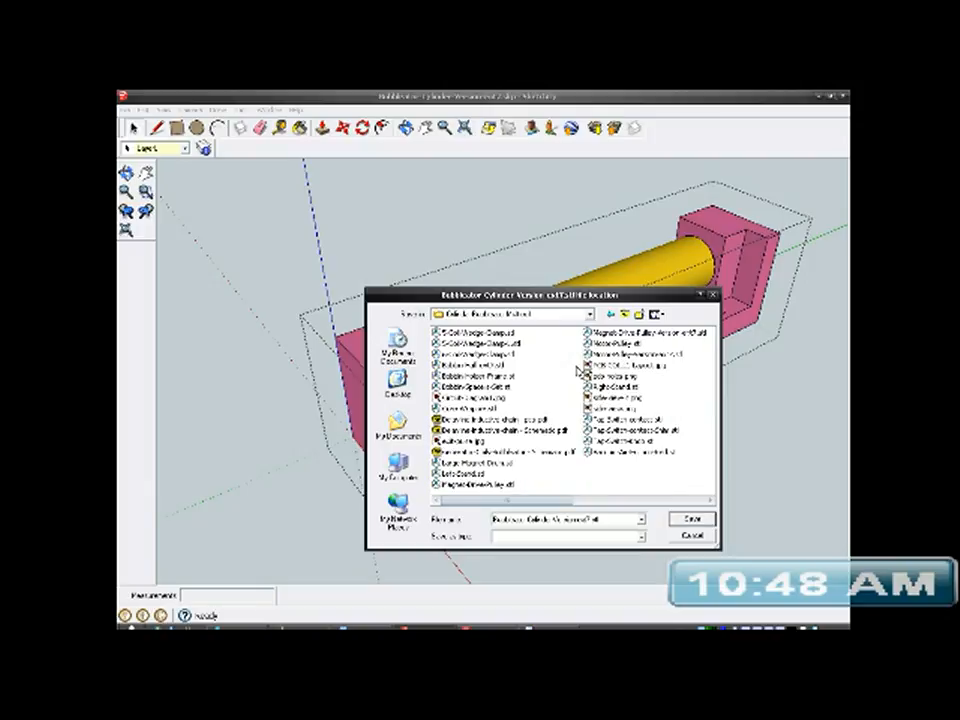
# - Create a new folder named Delayline in the save location and open it
pyautogui.click(639, 315)
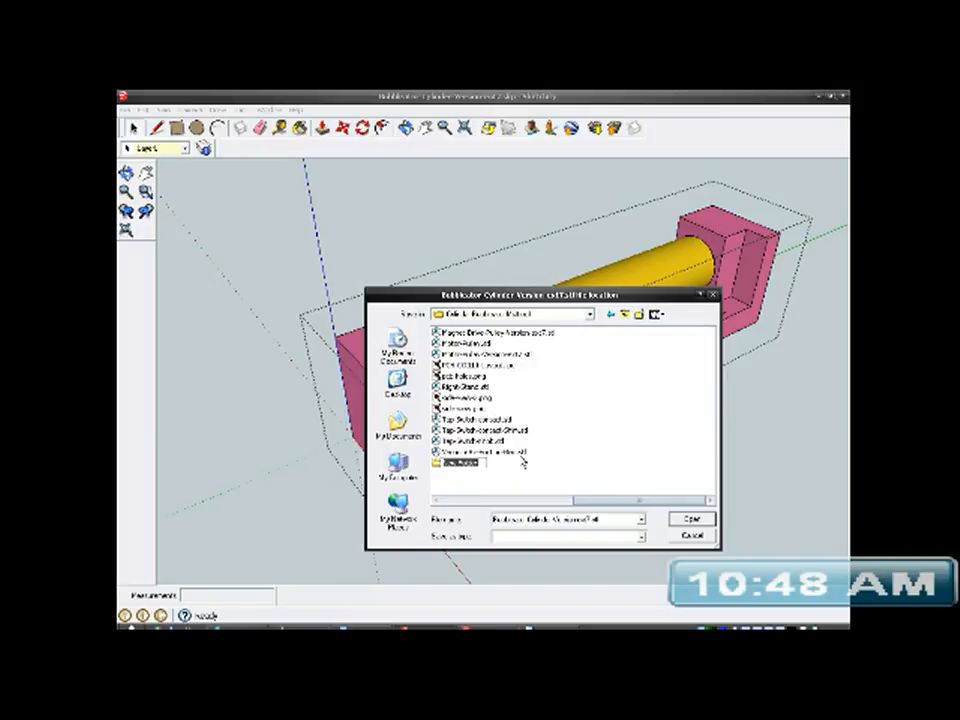
pyautogui.write('Cylinder')
pyautogui.click(479, 465)
pyautogui.doubleClick(465, 463)
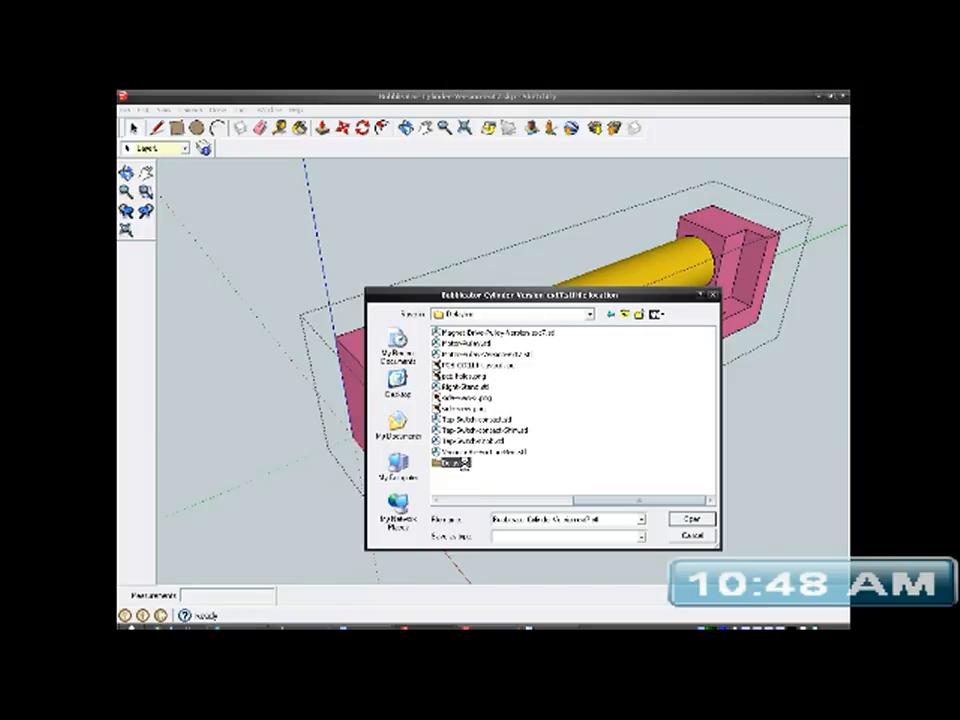
# - Name the post's export file Contactor.stl and save it in the Delayline folder
pyautogui.click(590, 520)
pyautogui.moveTo(590, 520); pyautogui.dragTo(444, 529)
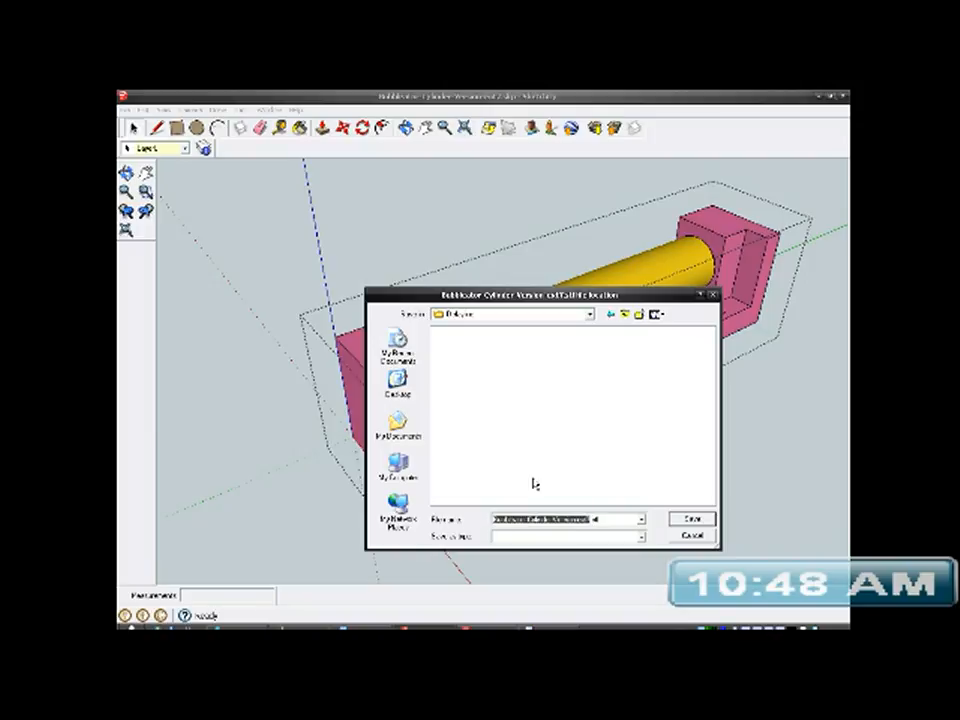
pyautogui.write('Cylinder')
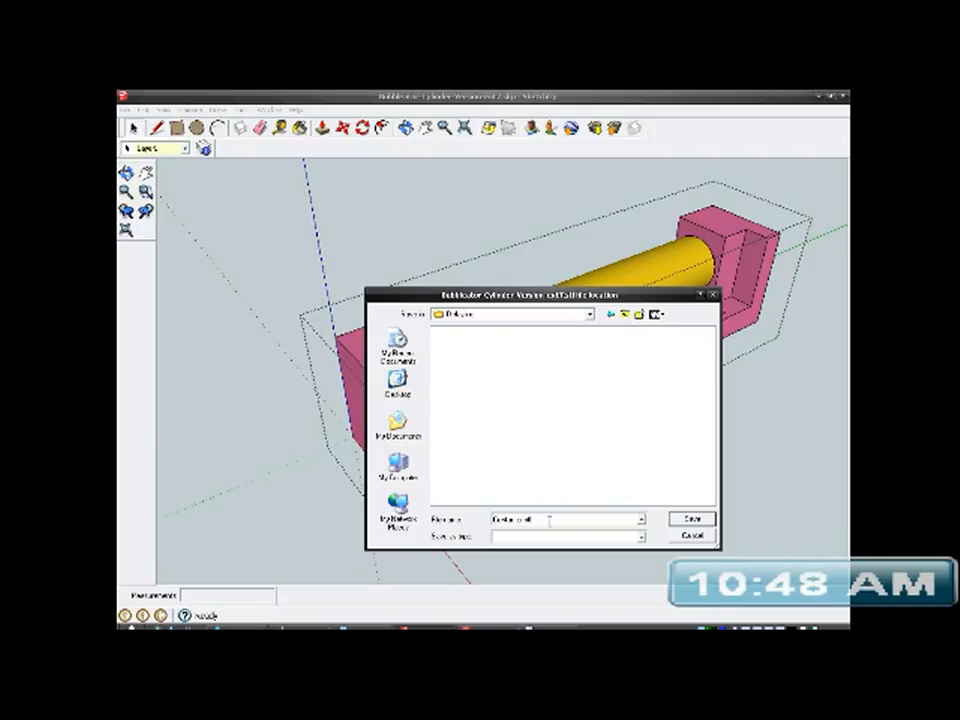
pyautogui.click(692, 519)
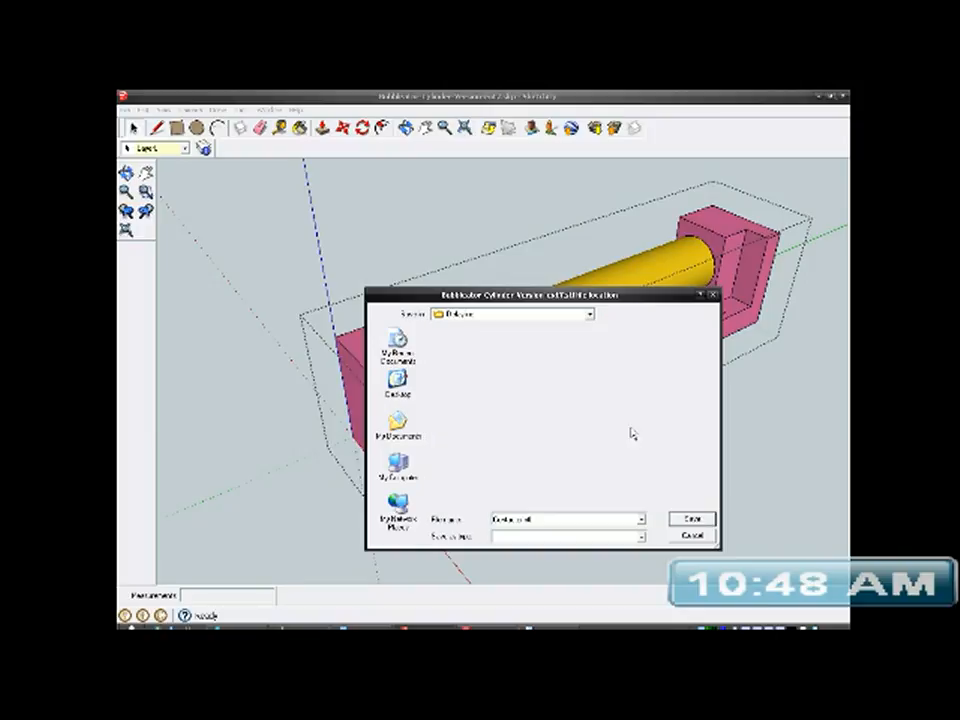
# - Select the pink U-shaped bracket and start an STL export of only that selection, in millimetres and ASCII format
pyautogui.moveTo(615, 370); pyautogui.dragTo(514, 396, button='middle')
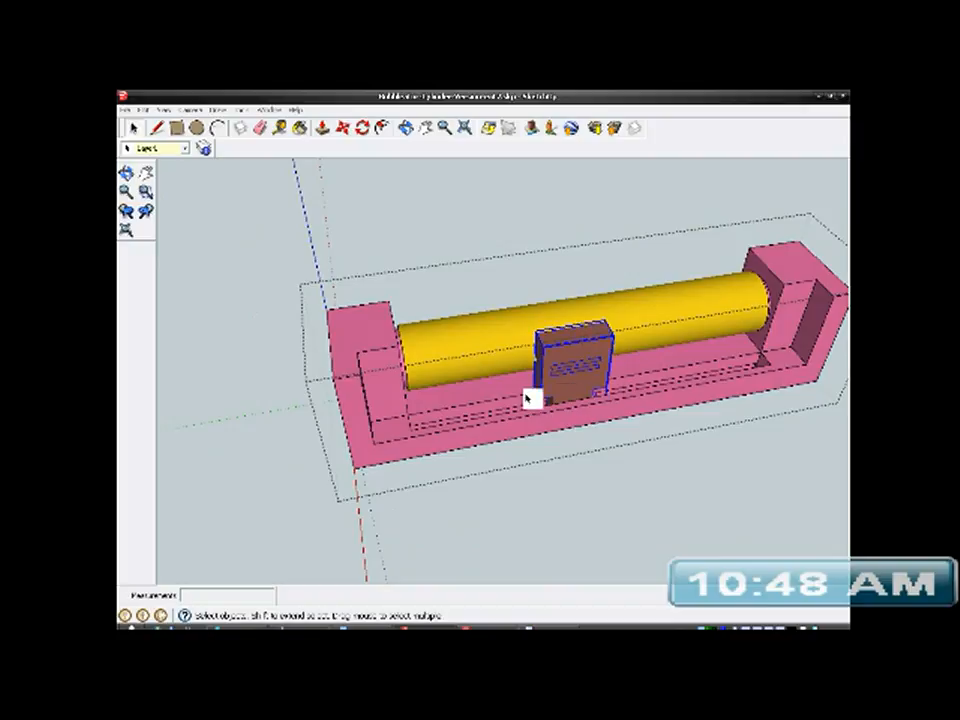
pyautogui.moveTo(641, 364); pyautogui.dragTo(551, 371, button='middle')
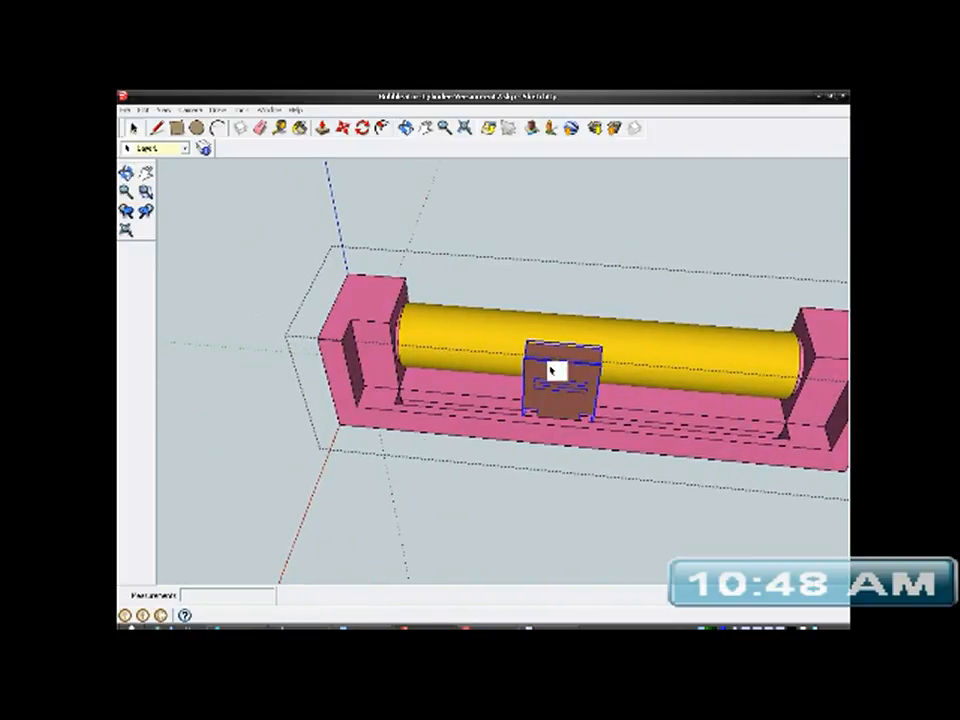
pyautogui.click(373, 359)
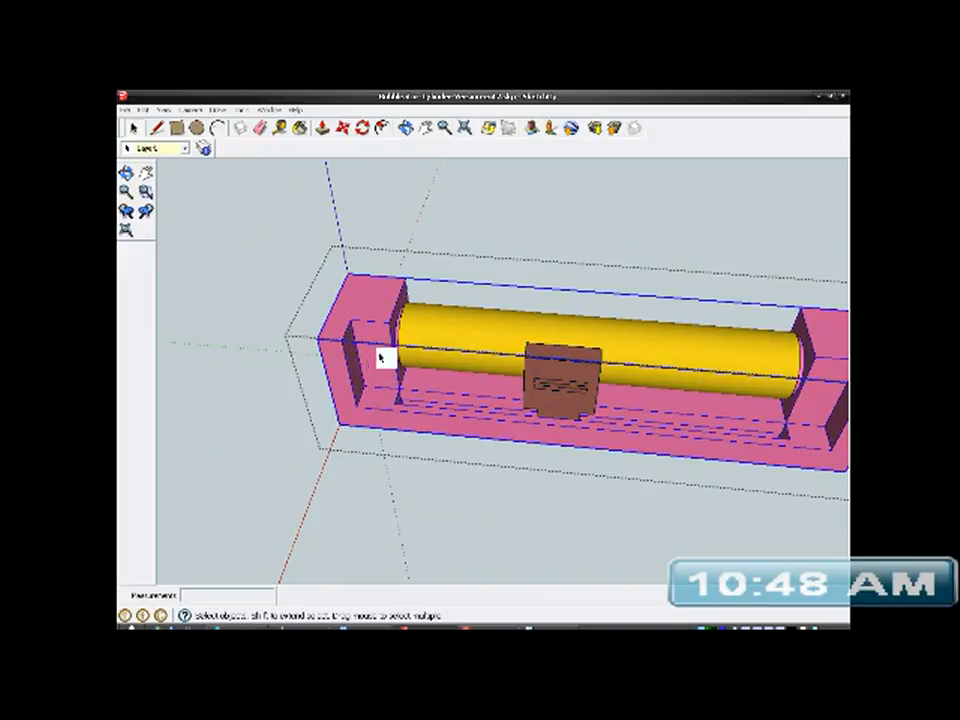
pyautogui.click(450, 335)
pyautogui.click(370, 318)
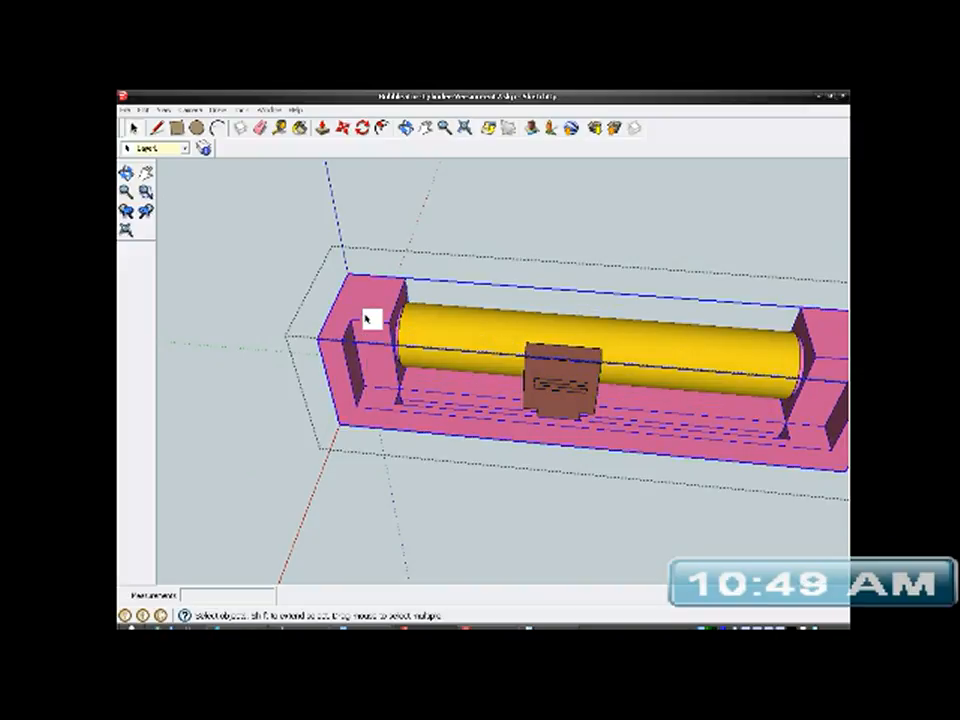
pyautogui.click(125, 109)
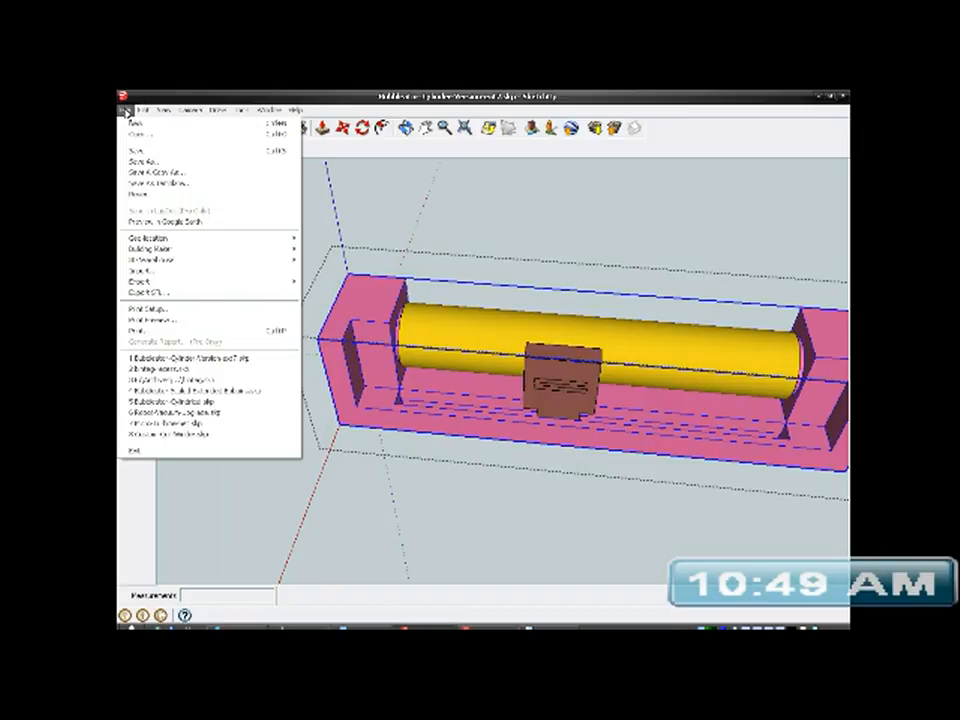
pyautogui.click(170, 294)
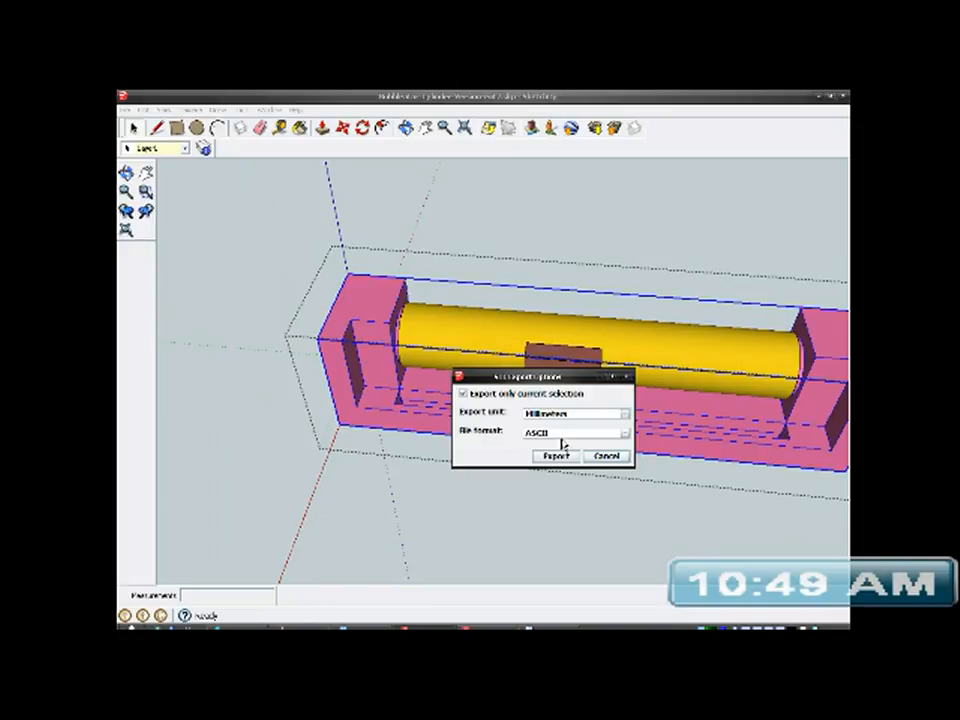
pyautogui.click(557, 457)
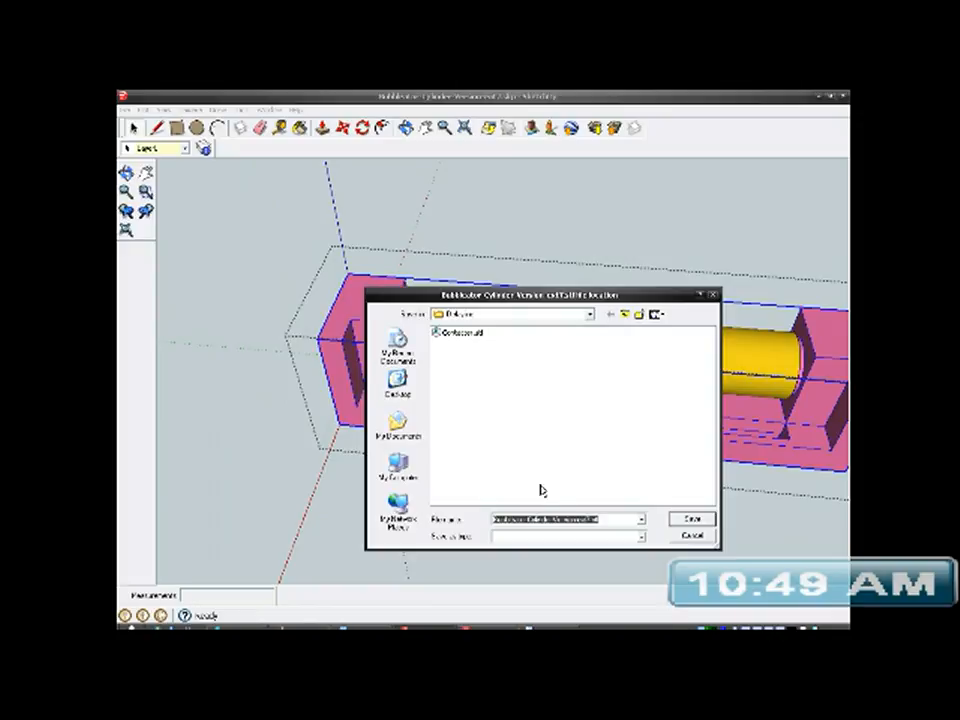
# - Name the bracket's export file Contact-Holder.stl and save it in the Delayline folder
pyautogui.click(557, 520)
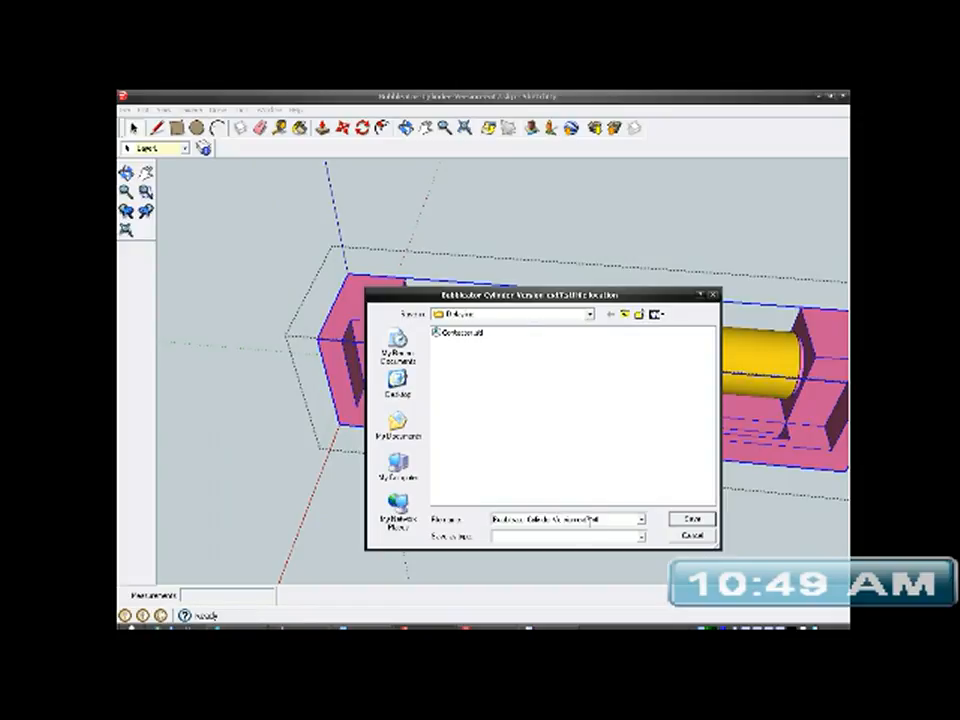
pyautogui.moveTo(590, 520); pyautogui.dragTo(493, 520)
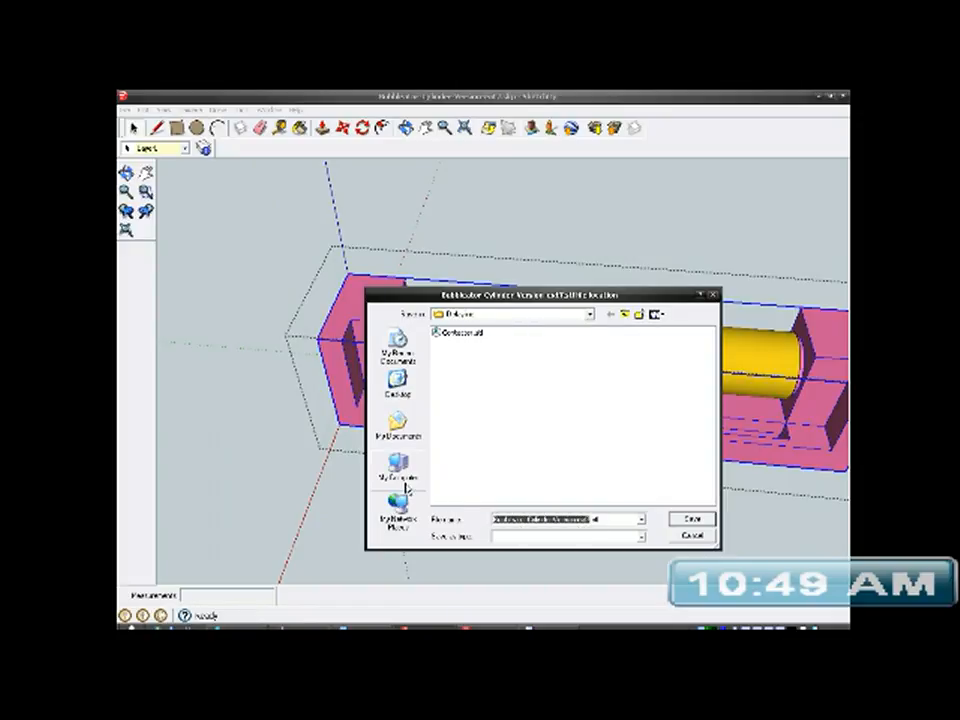
pyautogui.write('Center Hole')
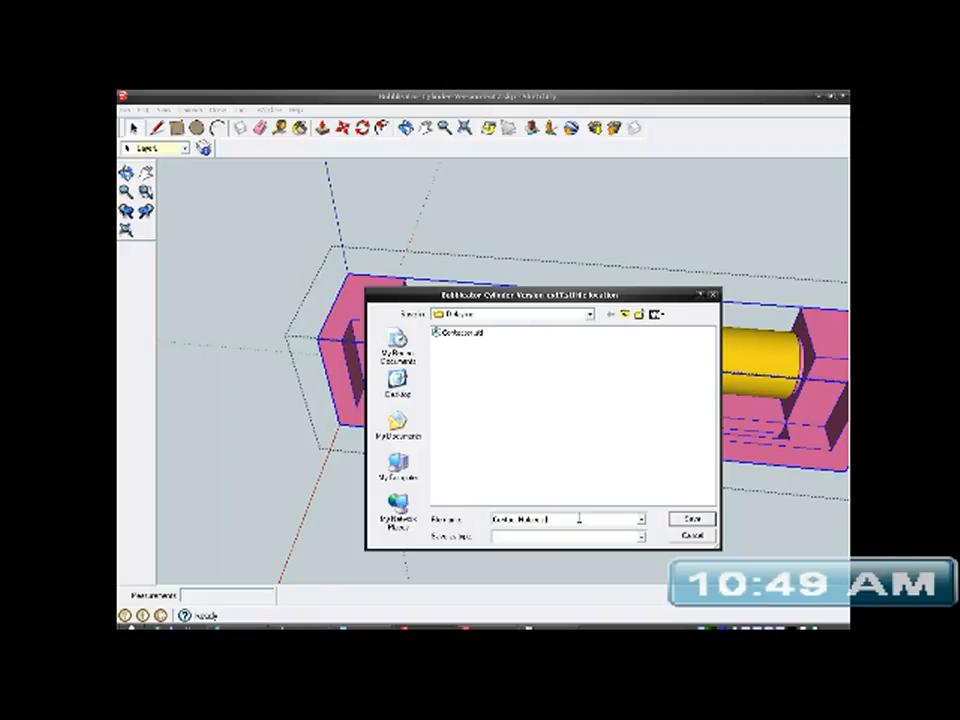
pyautogui.click(699, 523)
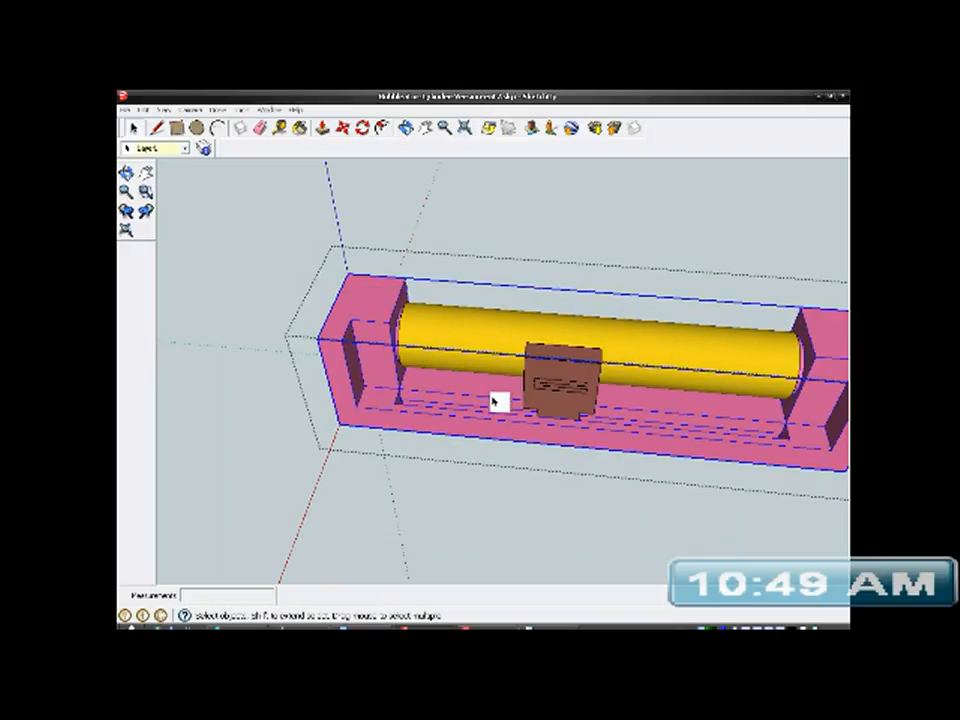
# - Deselect the pink U-shaped bracket and save the model
pyautogui.scroll(-2, 318, 376)
pyautogui.moveTo(317, 373); pyautogui.dragTo(658, 465, button='middle')
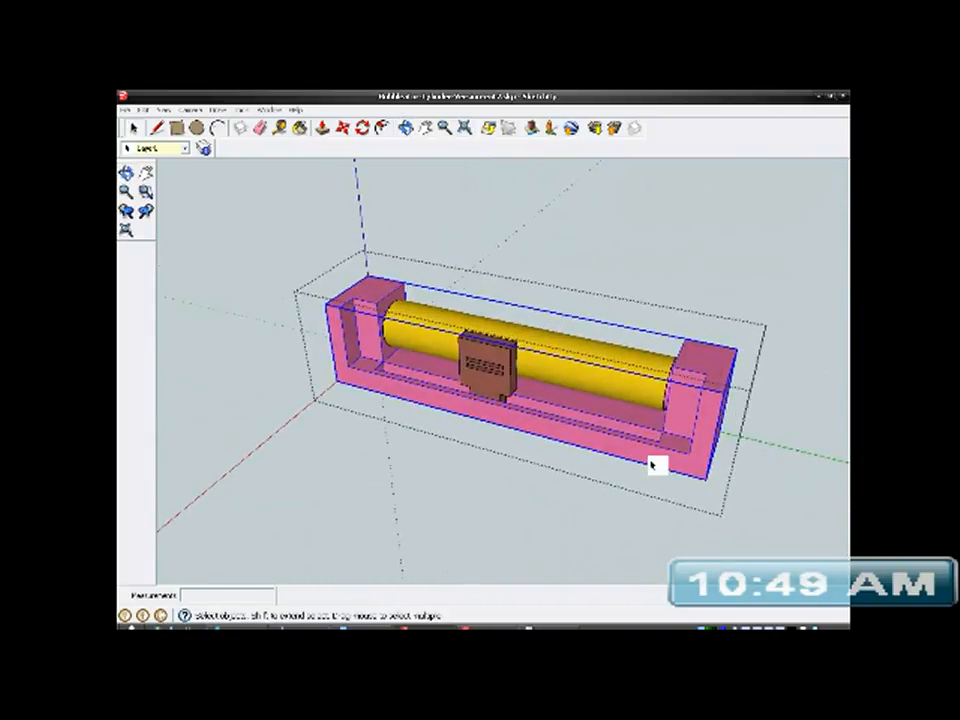
pyautogui.click(785, 401)
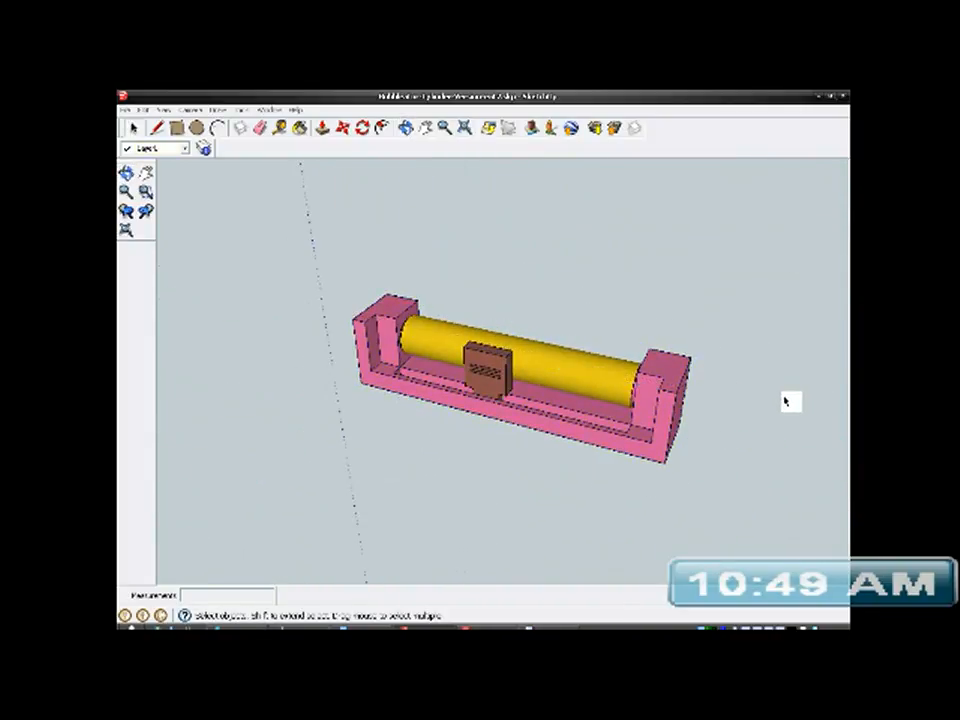
pyautogui.click(126, 111)
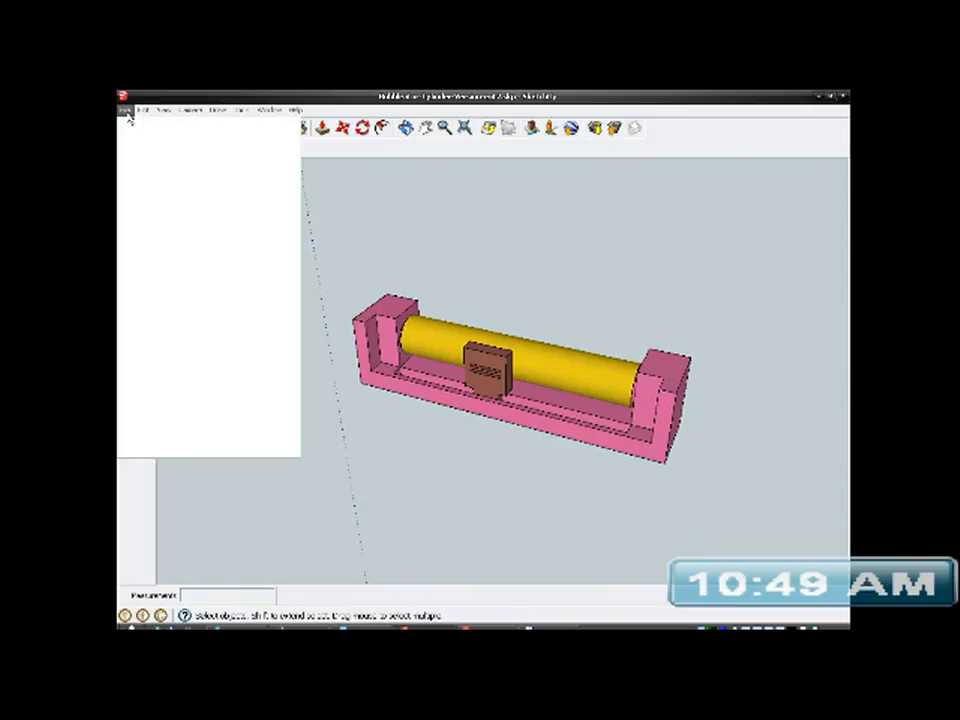
pyautogui.click(141, 152)
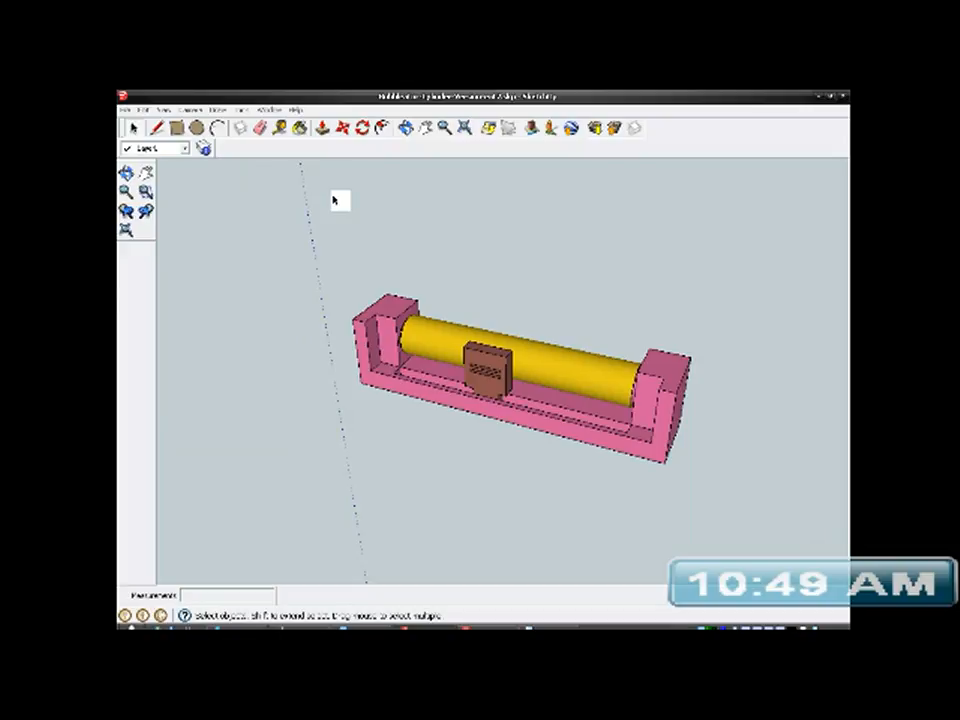
# - Examine the finished assembly from several angles, checking the bracket's end blocks, the tube ends and the post in its slot
pyautogui.moveTo(403, 377); pyautogui.dragTo(634, 392, button='middle')
pyautogui.moveTo(585, 369); pyautogui.dragTo(707, 486, button='middle')
pyautogui.moveTo(609, 414)
pyautogui.mouseDown(button='middle')
pyautogui.moveTo(664, 486)
pyautogui.moveTo(842, 399)
pyautogui.moveTo(529, 405)
pyautogui.moveTo(619, 431)
pyautogui.mouseUp(button='middle')
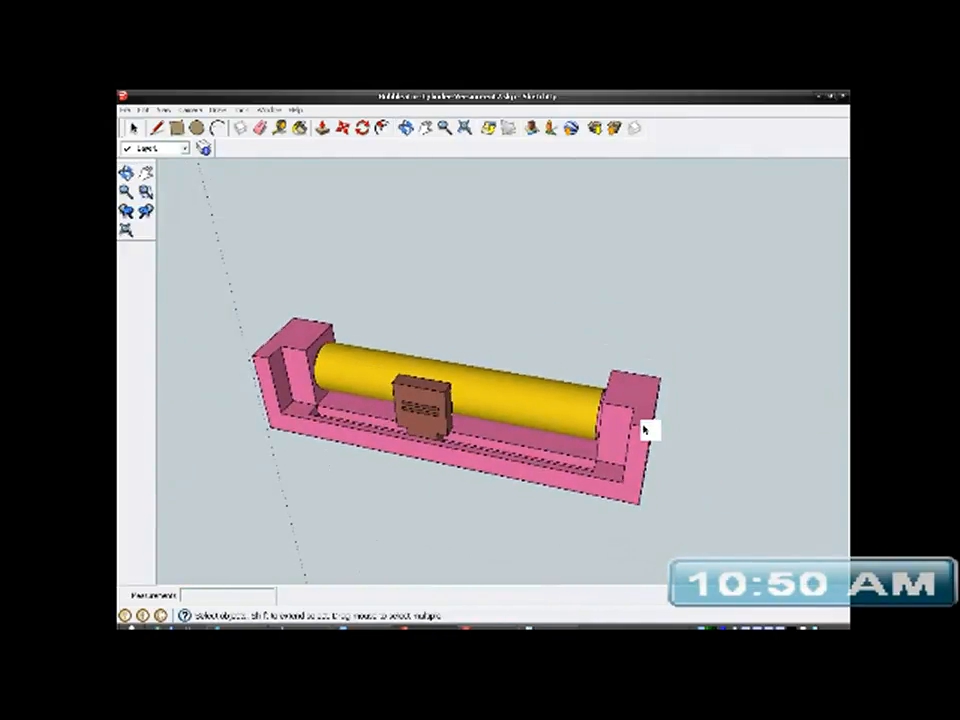
pyautogui.scroll(3, 643, 400)
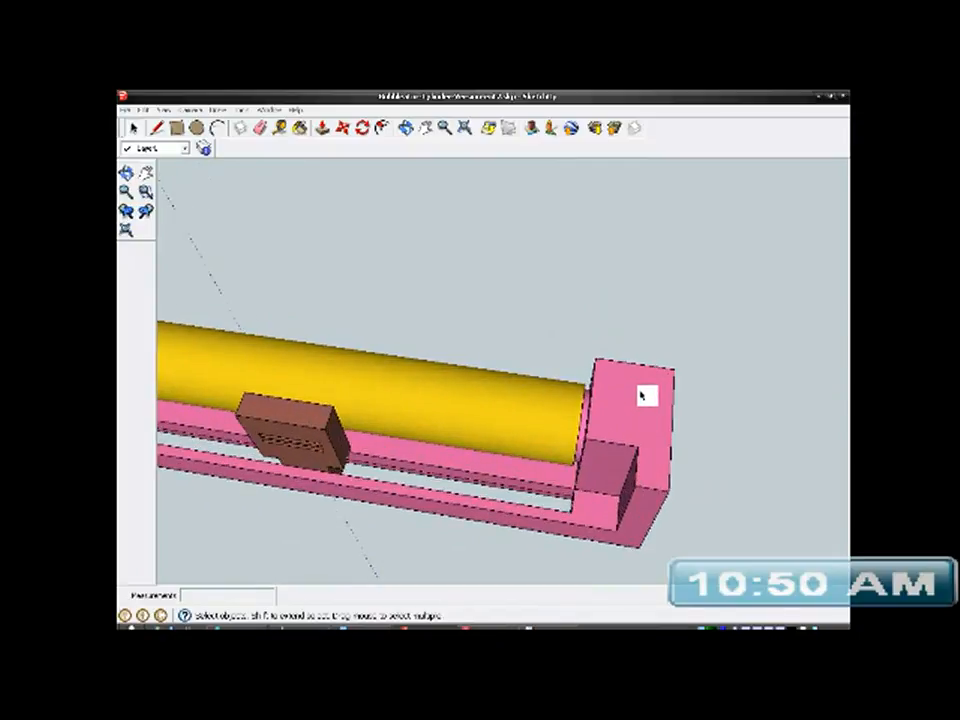
pyautogui.scroll(-3, 645, 396)
pyautogui.moveTo(367, 410); pyautogui.dragTo(669, 358, button='middle')
pyautogui.moveTo(521, 465); pyautogui.dragTo(360, 368, button='middle')
pyautogui.scroll(-2, 565, 371)
pyautogui.moveTo(557, 371); pyautogui.dragTo(421, 422, button='middle')
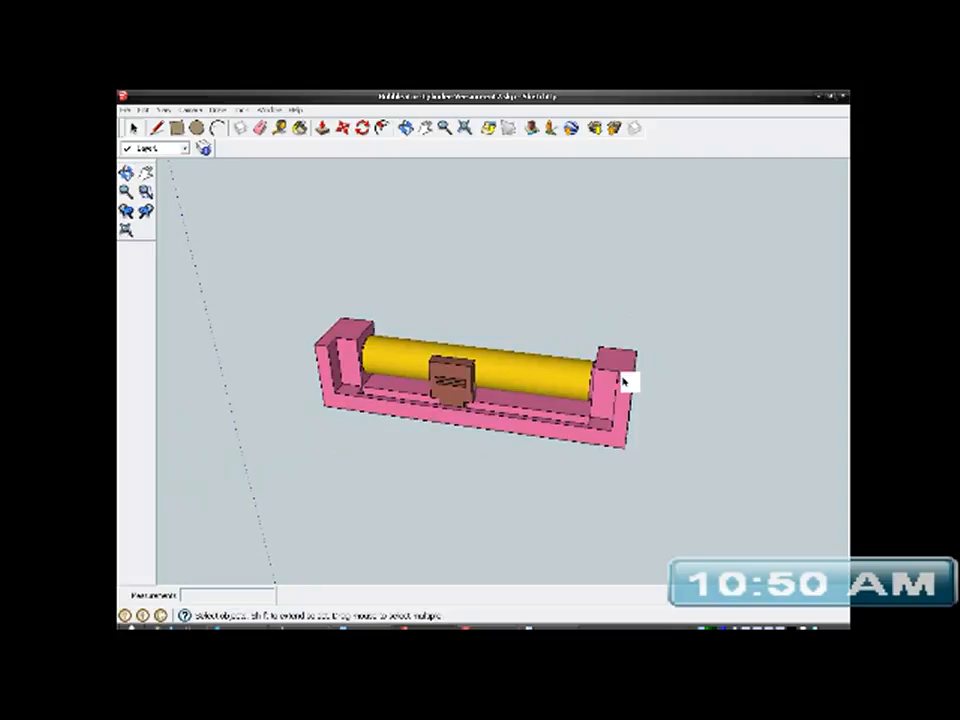
pyautogui.scroll(4, 620, 375)
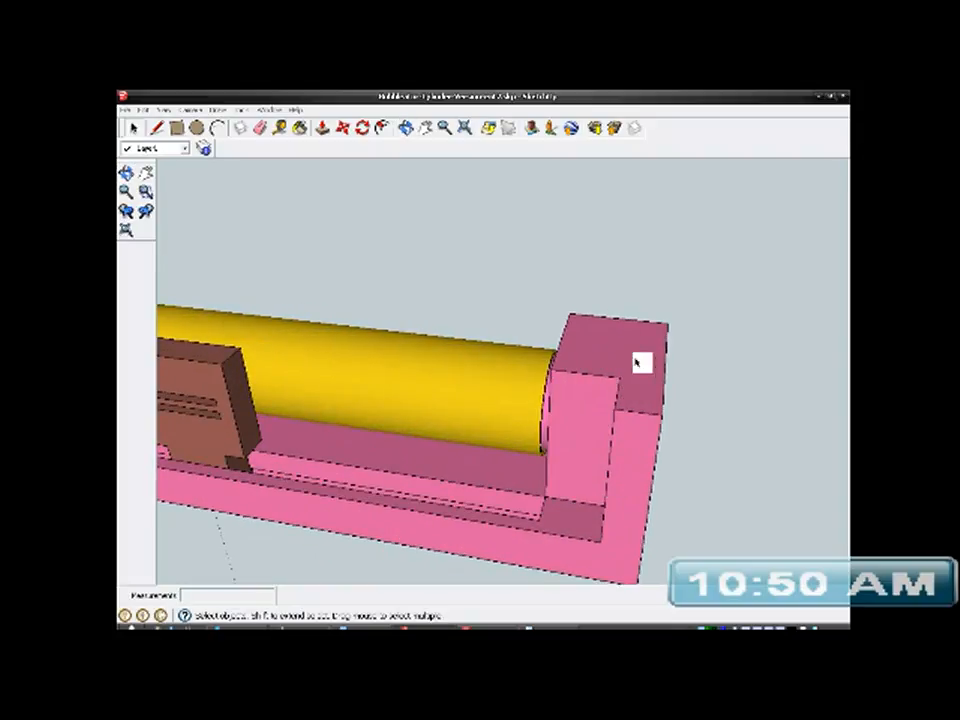
pyautogui.scroll(-4, 632, 352)
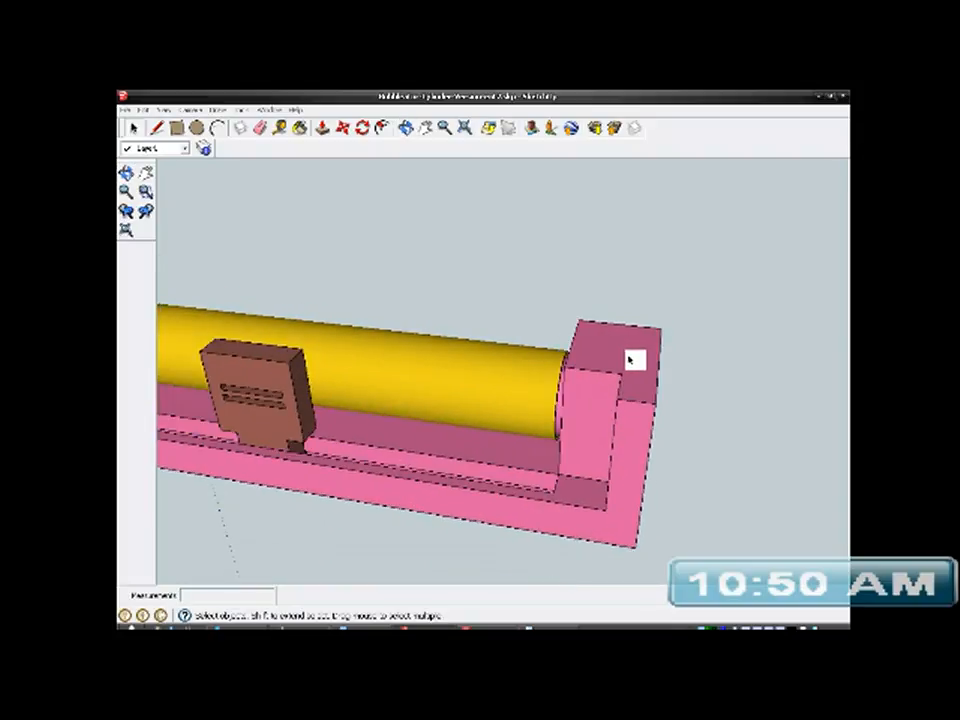
pyautogui.moveTo(542, 366); pyautogui.dragTo(482, 426, button='middle')
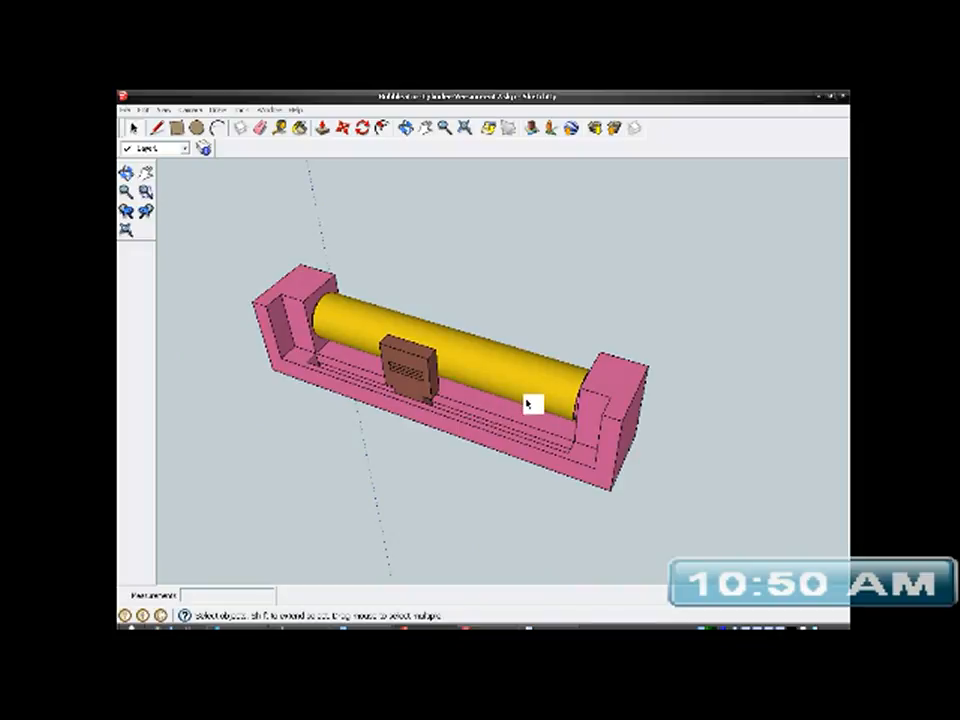
pyautogui.scroll(3, 528, 398)
pyautogui.moveTo(572, 444)
pyautogui.mouseDown(button='middle')
pyautogui.moveTo(403, 221)
pyautogui.moveTo(529, 384)
pyautogui.moveTo(439, 165)
pyautogui.moveTo(641, 381)
pyautogui.moveTo(795, 499)
pyautogui.mouseUp(button='middle')
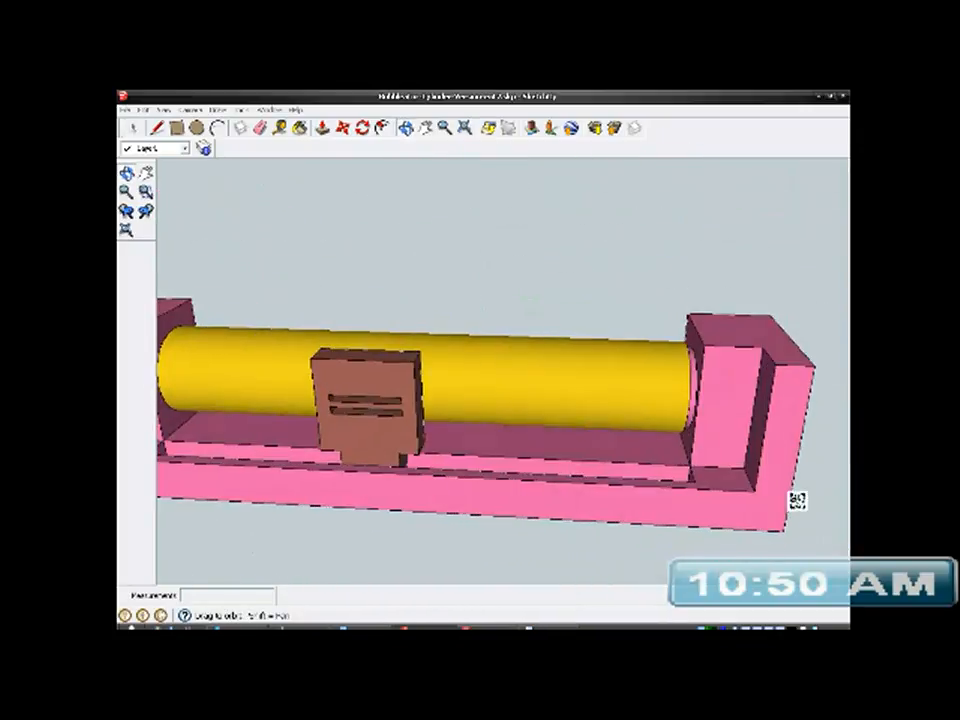
pyautogui.scroll(-5, 630, 418)
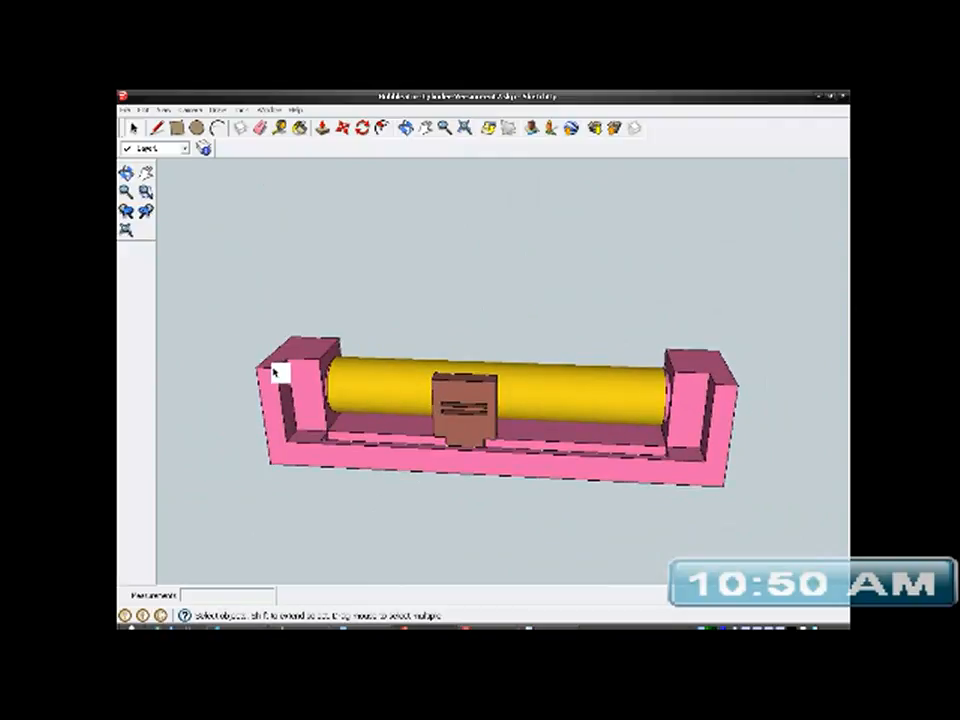
# - Measure the bracket's overall length between the outer edges of its two end blocks
pyautogui.click(300, 128)
pyautogui.click(283, 342)
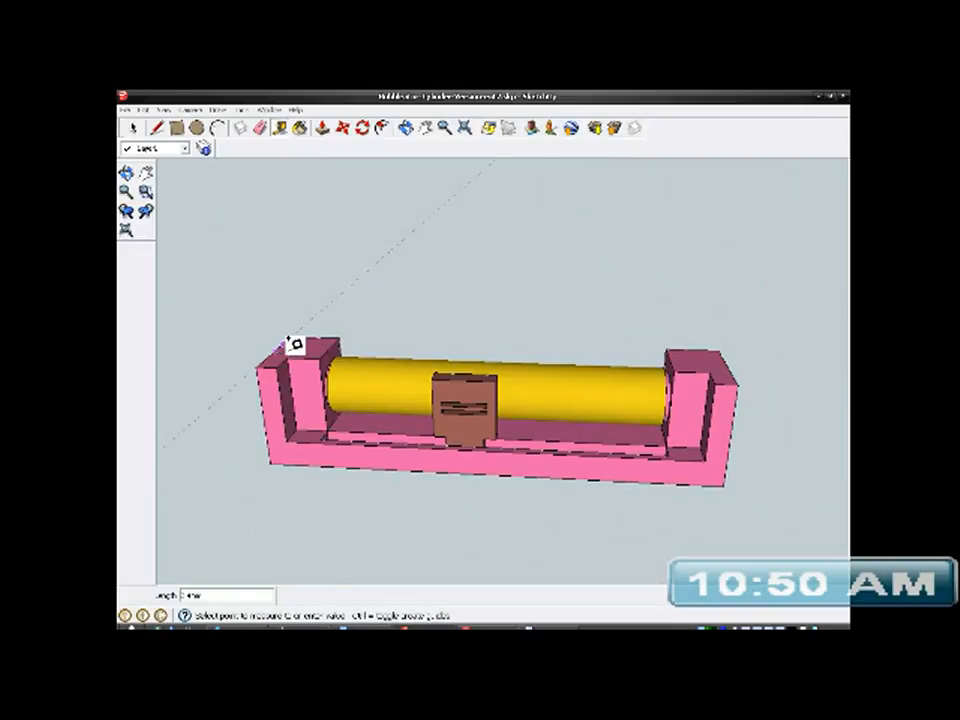
pyautogui.click(731, 352)
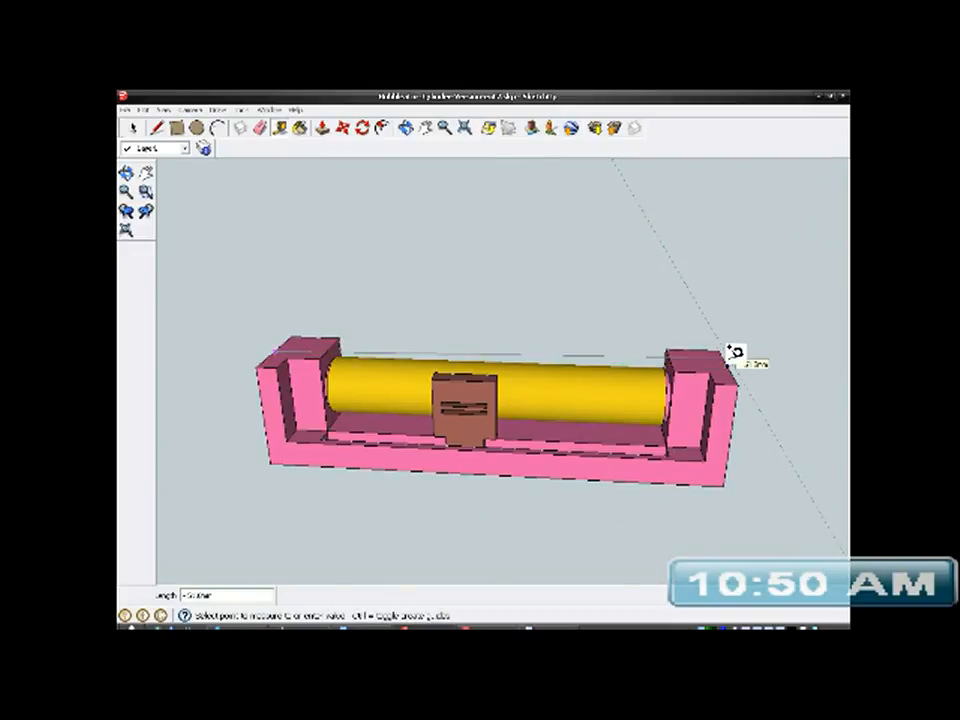
pyautogui.press('Escape')
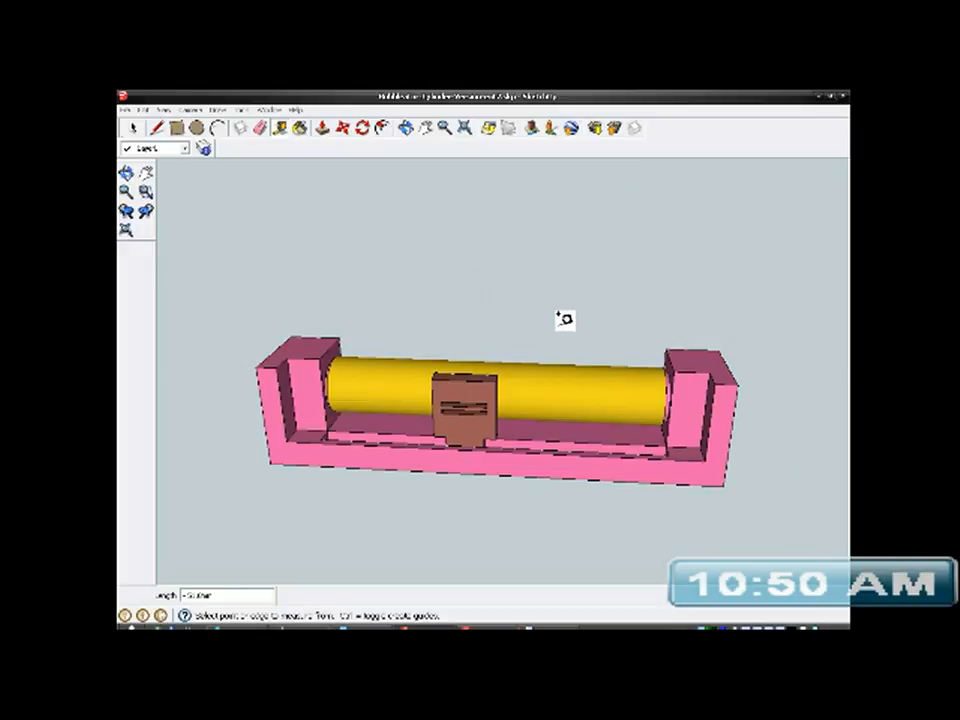
# - Review the assembly once more and save the model again under its current name
pyautogui.moveTo(559, 399); pyautogui.dragTo(576, 454, button='middle')
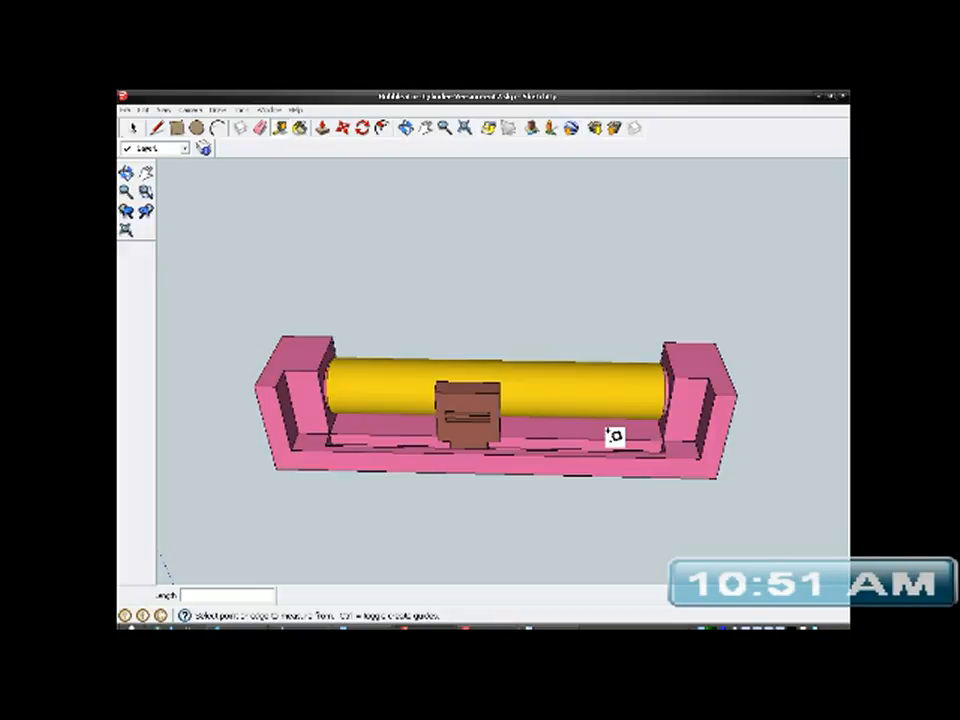
pyautogui.moveTo(677, 476); pyautogui.dragTo(673, 447, button='middle')
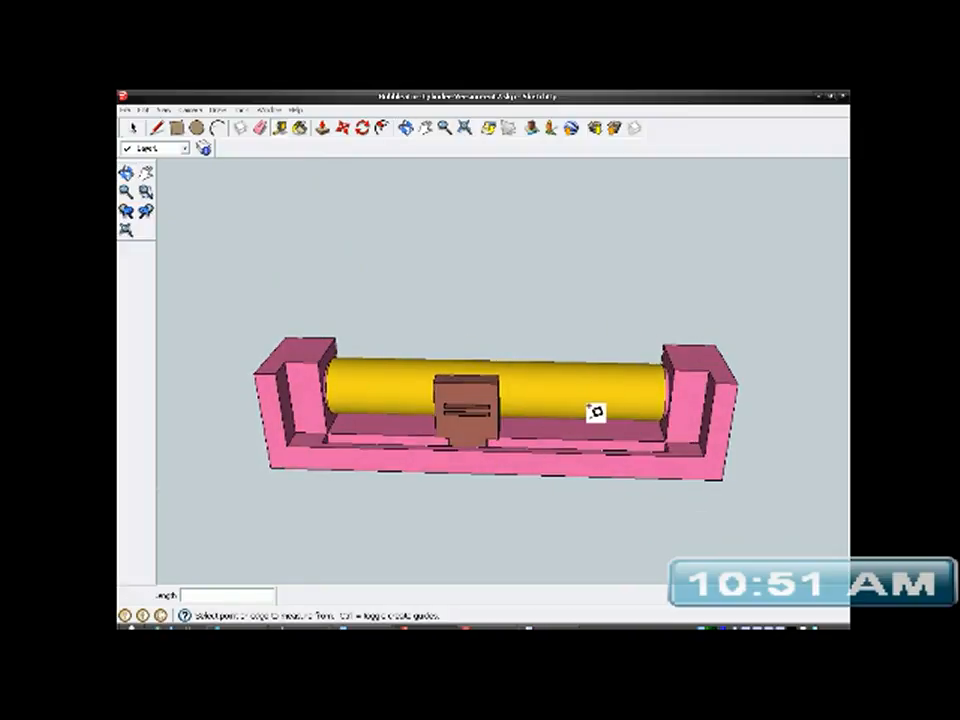
pyautogui.moveTo(525, 424); pyautogui.dragTo(424, 394, button='middle')
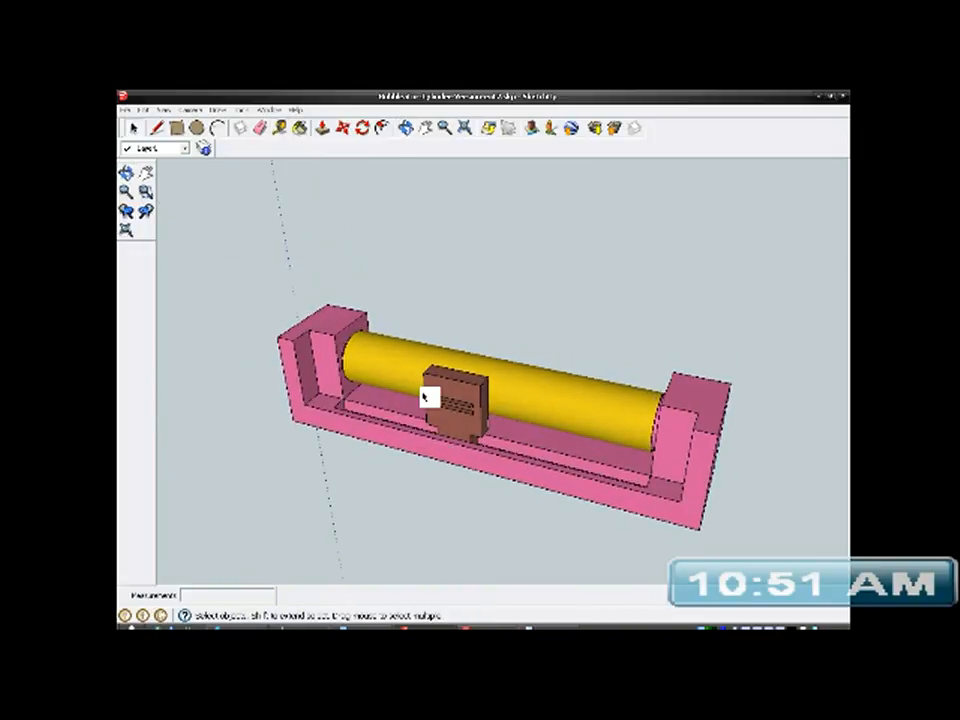
pyautogui.scroll(-2, 423, 395)
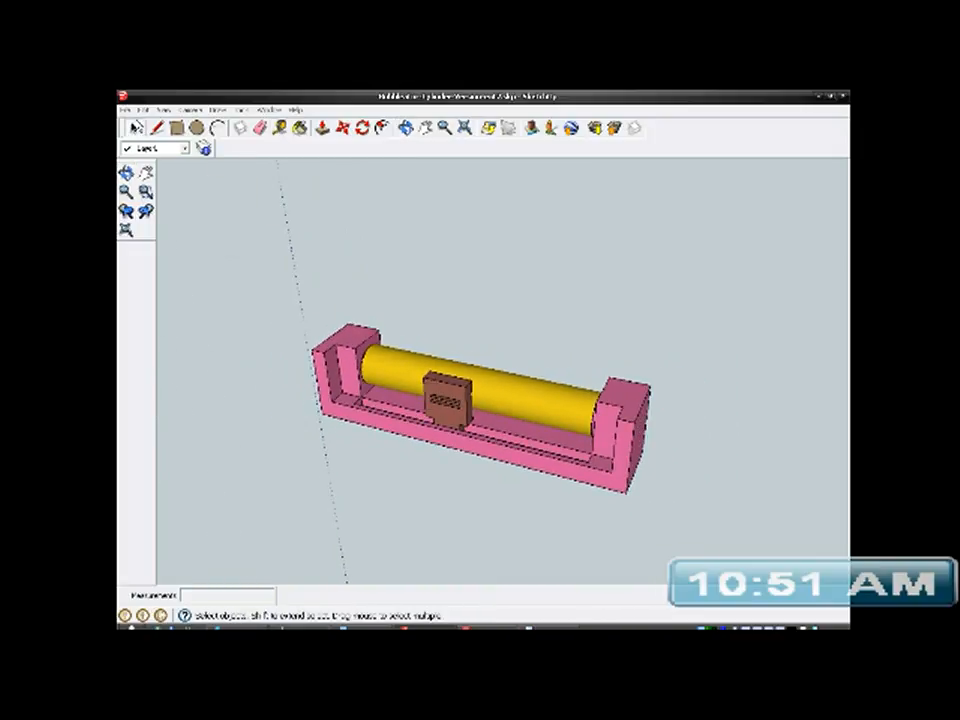
pyautogui.click(125, 110)
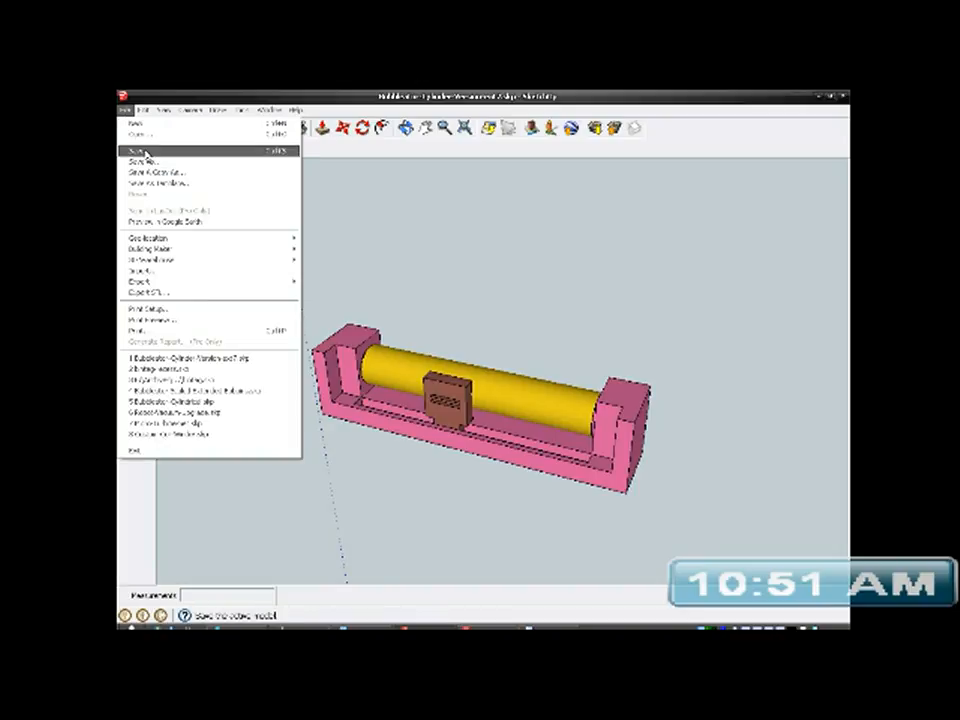
pyautogui.click(145, 149)
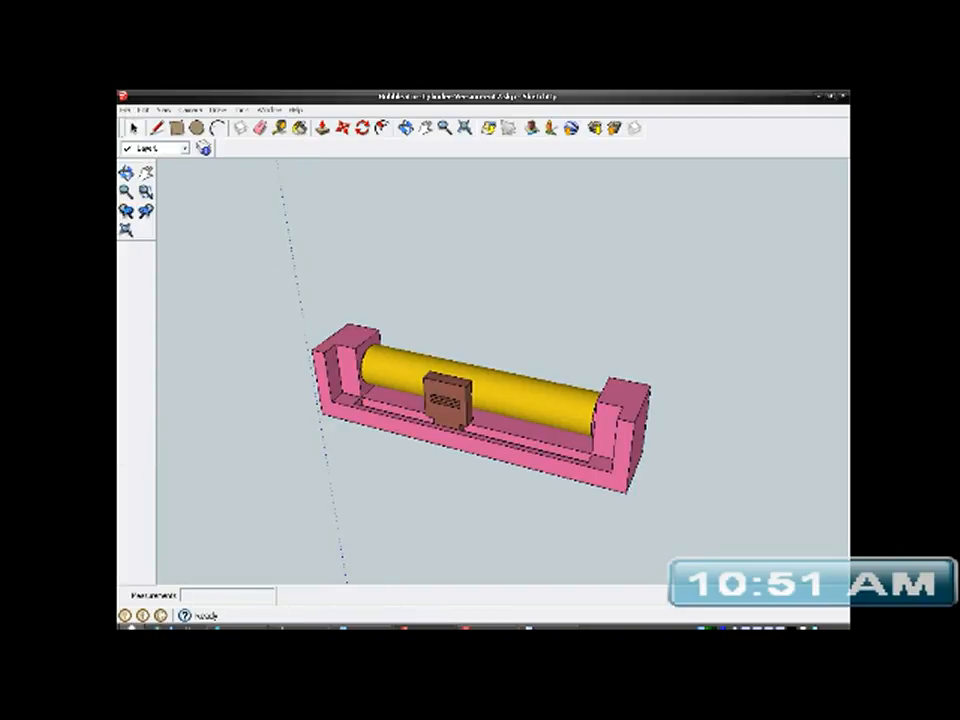
# - Open the exported Contacter.stl from the recent documents in netfabb Studio and inspect the post from the side
pyautogui.click(125, 615)
pyautogui.moveTo(197, 538)
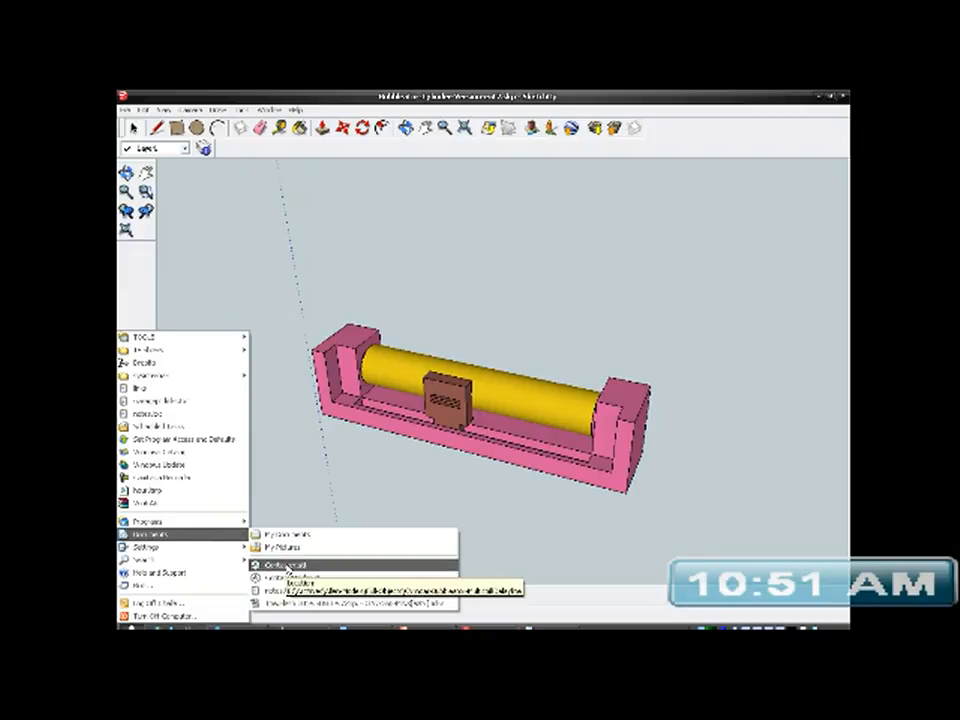
pyautogui.click(288, 568)
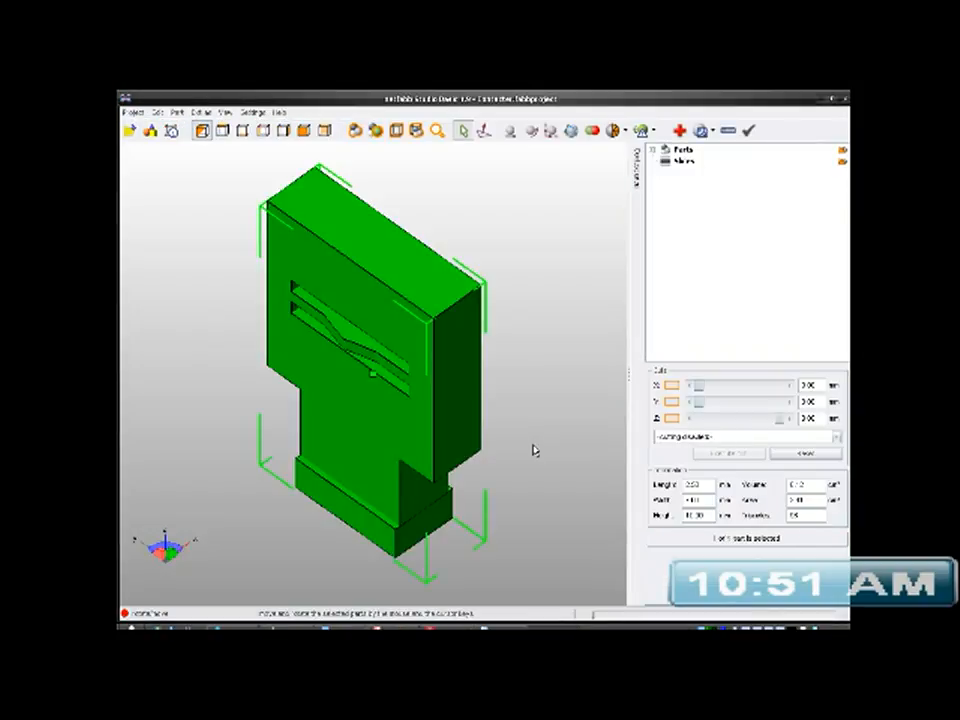
pyautogui.moveTo(424, 451); pyautogui.dragTo(383, 500, button='right')
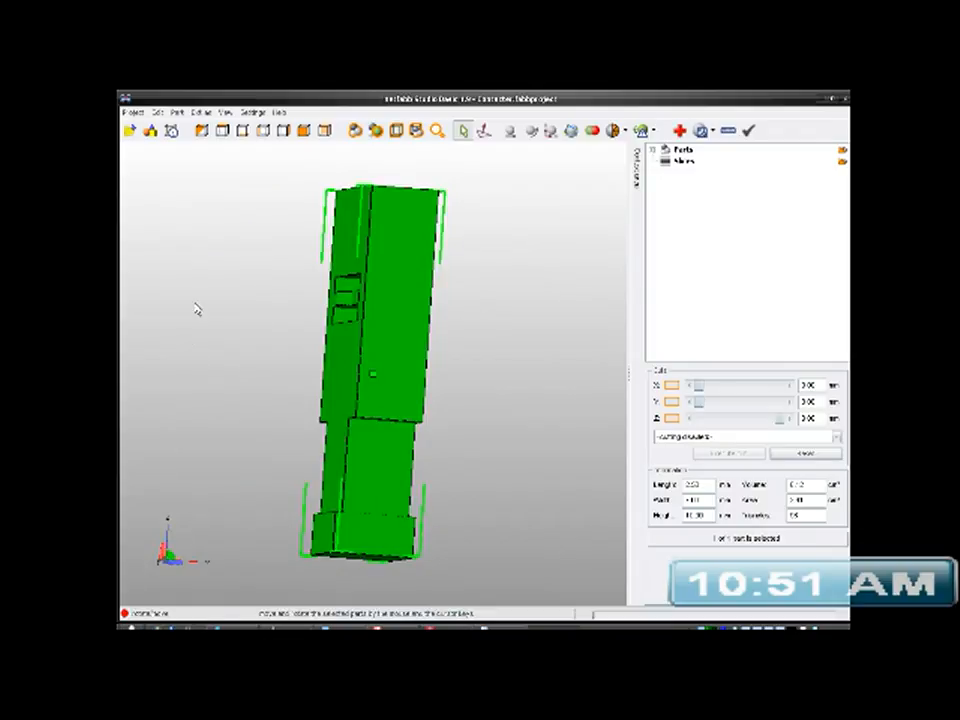
# - Open Contact-Holder.stl from the Delayline folder alongside the post and inspect both parts from several angles
pyautogui.click(135, 113)
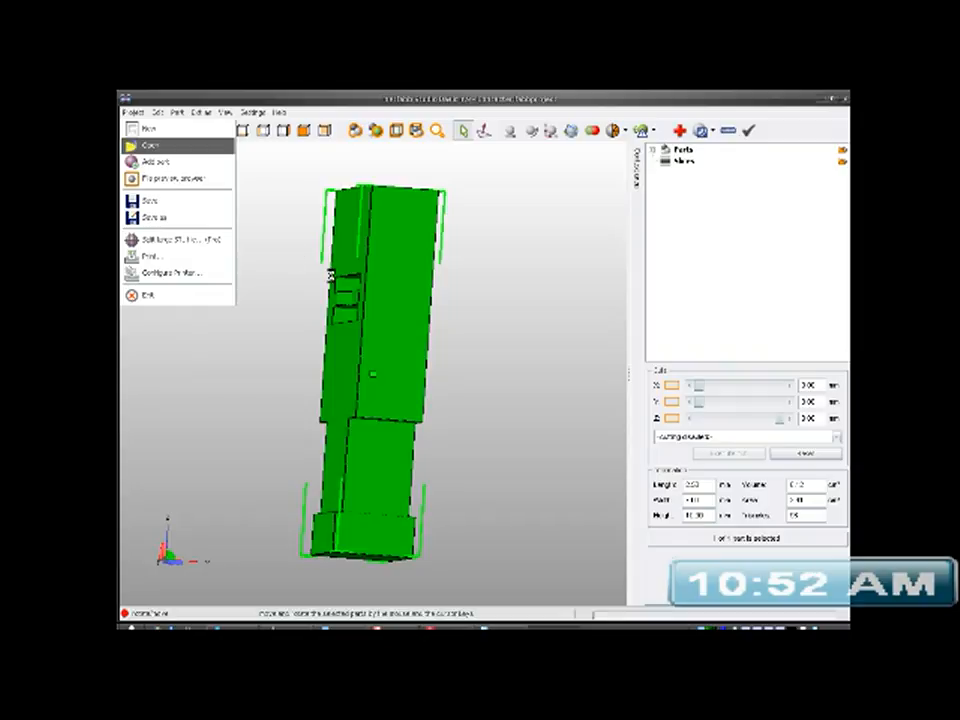
pyautogui.press('Return')
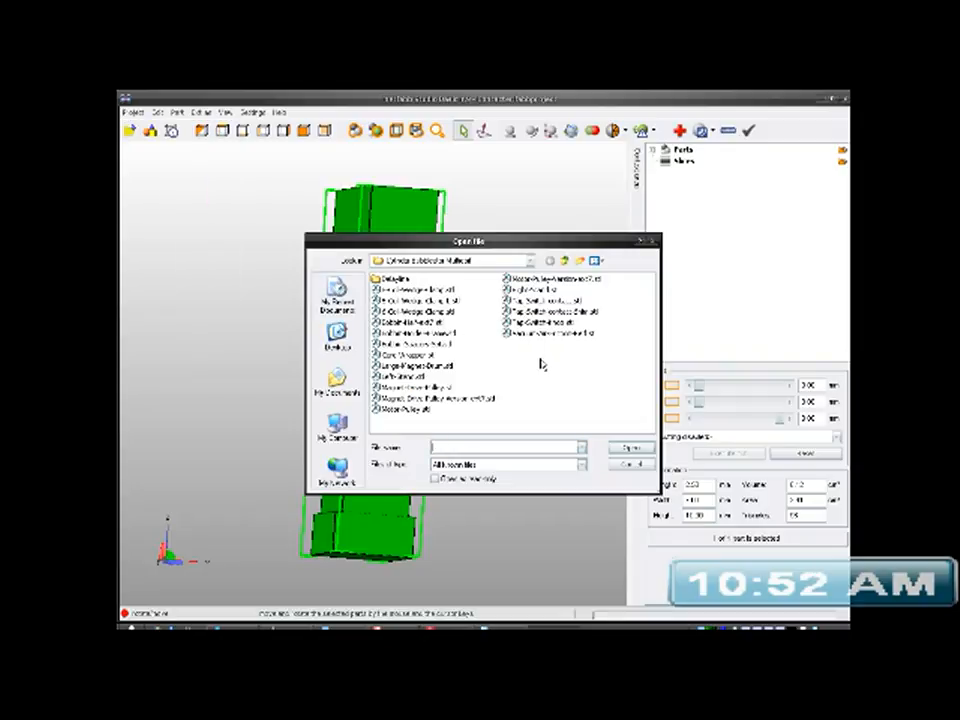
pyautogui.doubleClick(392, 279)
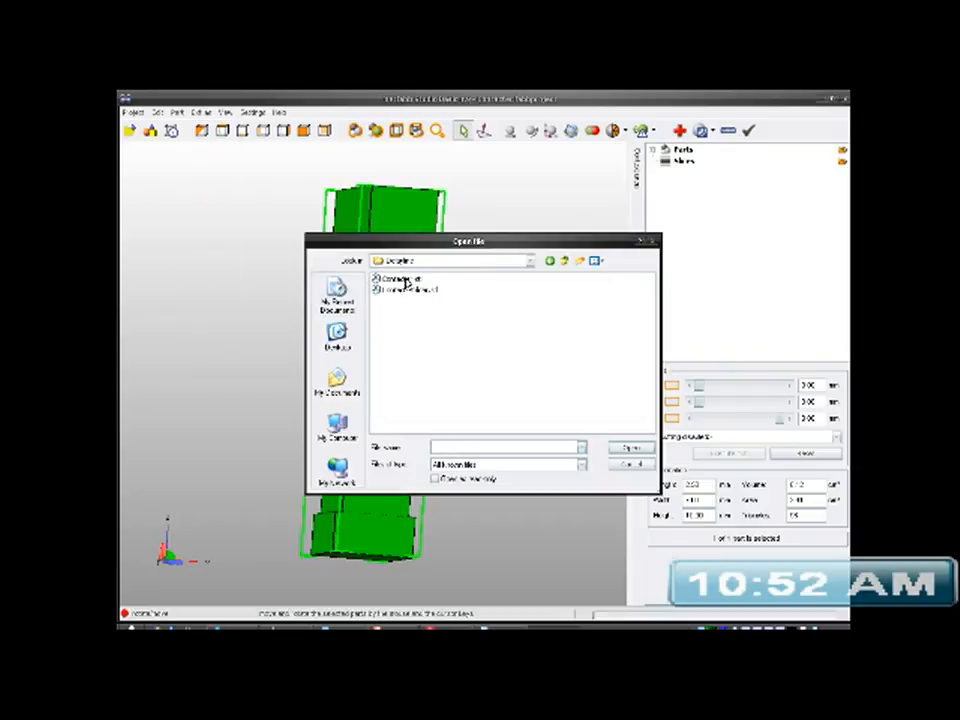
pyautogui.click(428, 290)
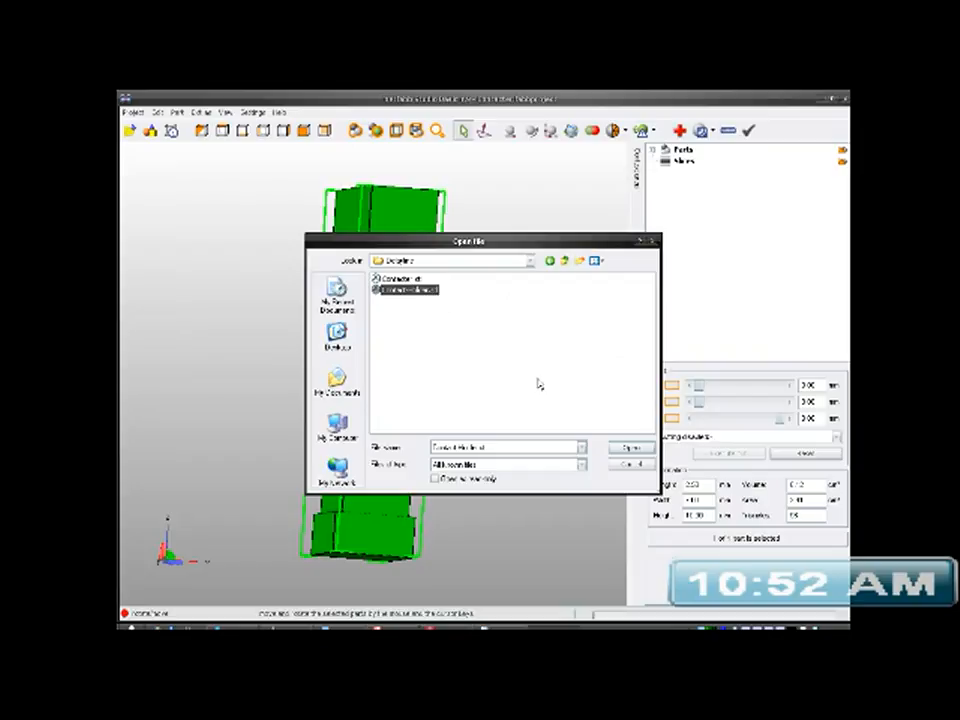
pyautogui.click(624, 450)
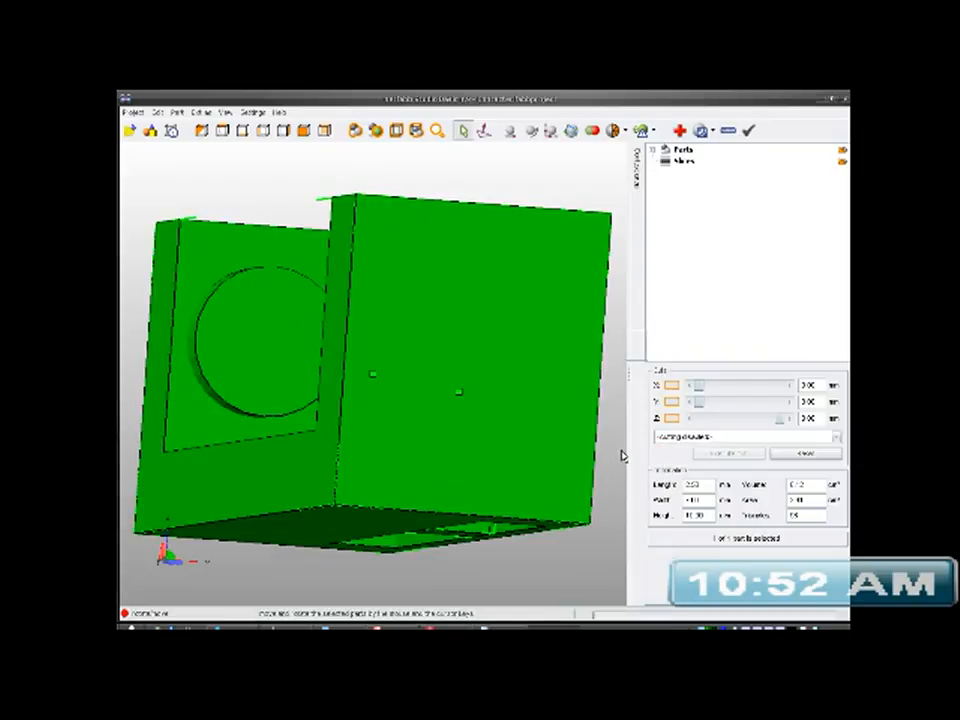
pyautogui.moveTo(430, 362); pyautogui.dragTo(518, 362, button='right')
pyautogui.scroll(-3, 518, 362)
pyautogui.moveTo(464, 385); pyautogui.dragTo(434, 376, button='right')
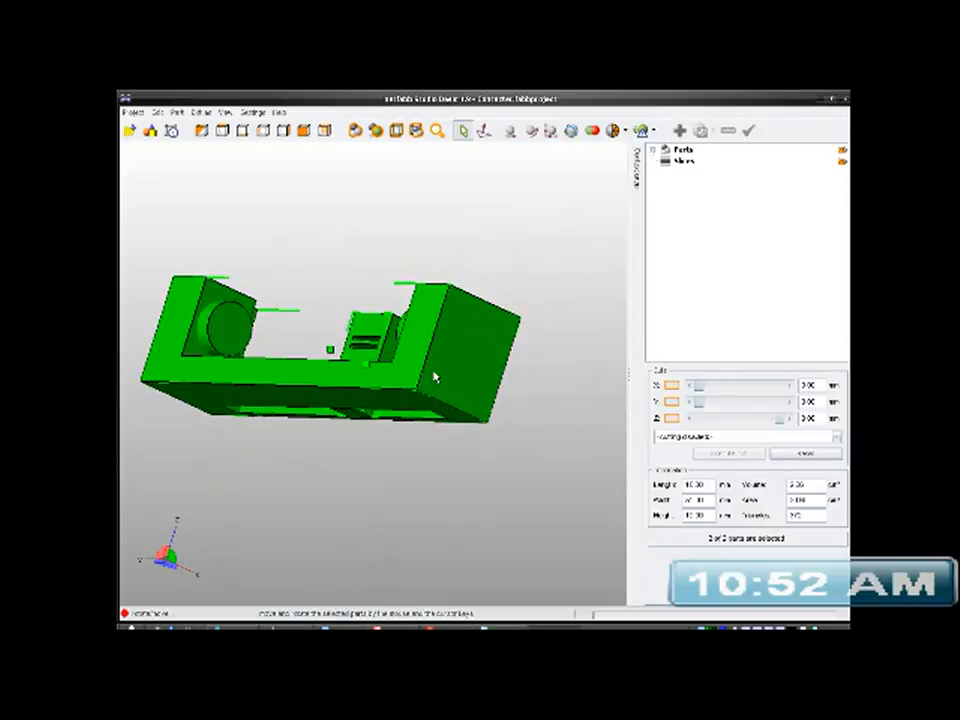
pyautogui.moveTo(434, 376); pyautogui.dragTo(237, 398, button='right')
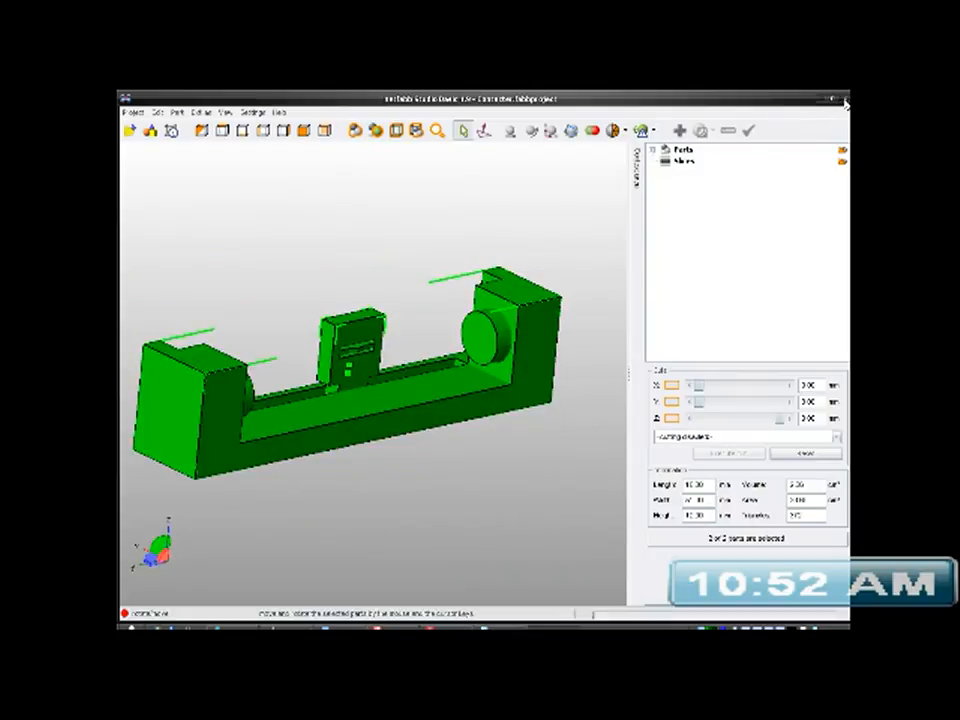
# - Switch back to SketchUp and bring up the Adobe Flash Media Live Encoder window
pyautogui.click(411, 626)
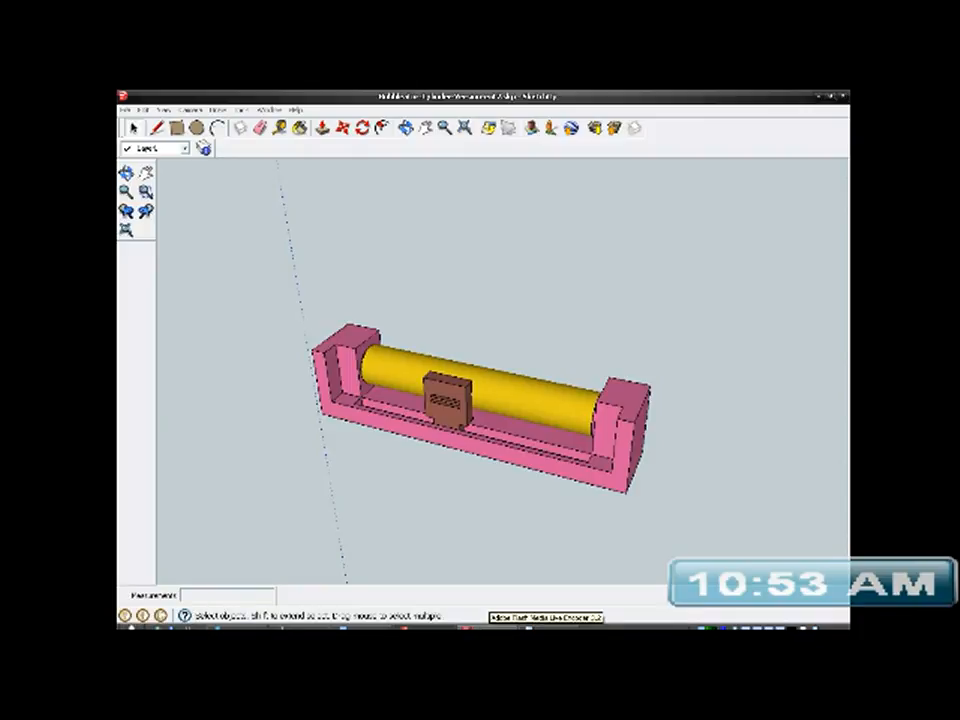
pyautogui.click(500, 628)
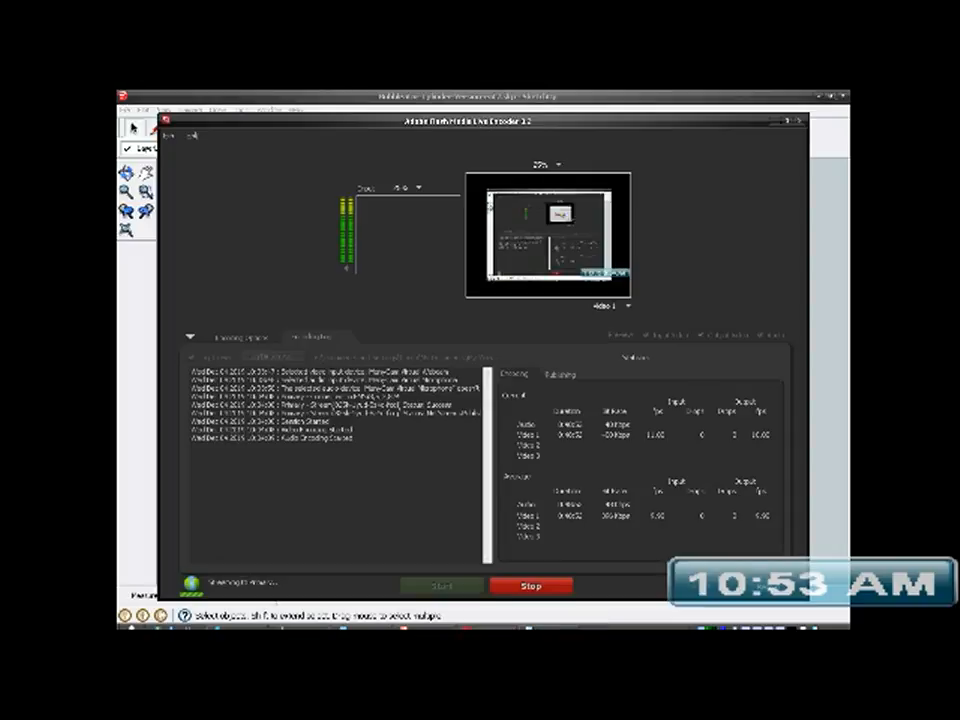